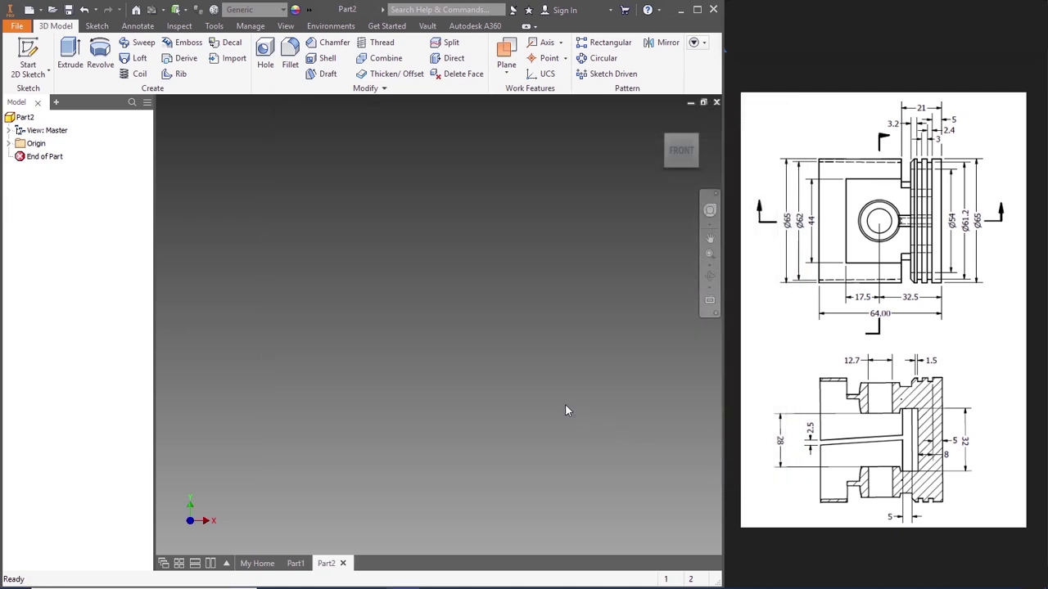
Step: Start a sketch on the chosen plane and draw a 32.5 mm (65/2) vertical line up from the origin
left_click(31, 54)
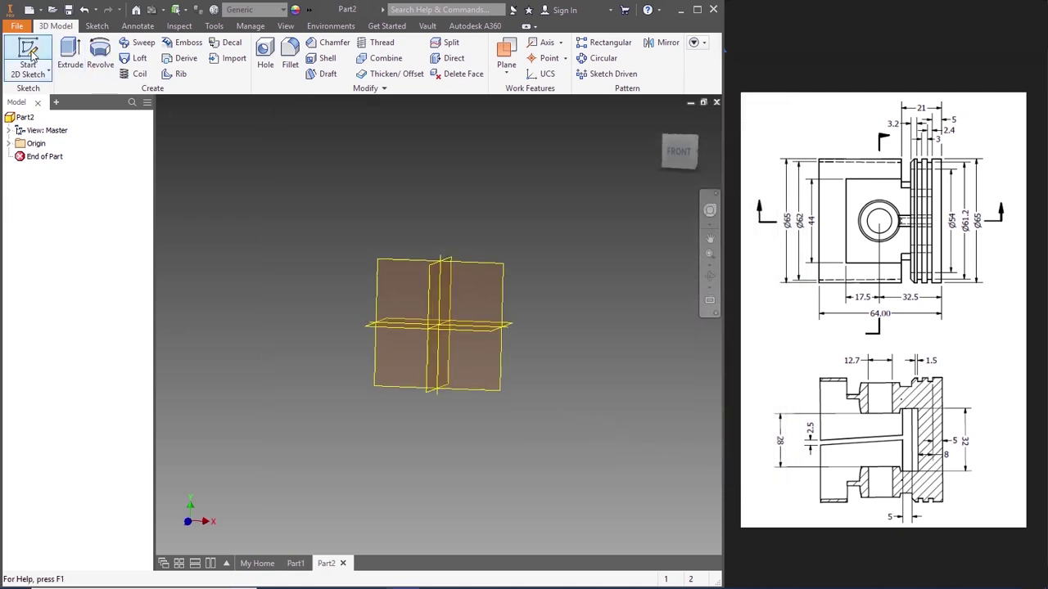
left_click(366, 181)
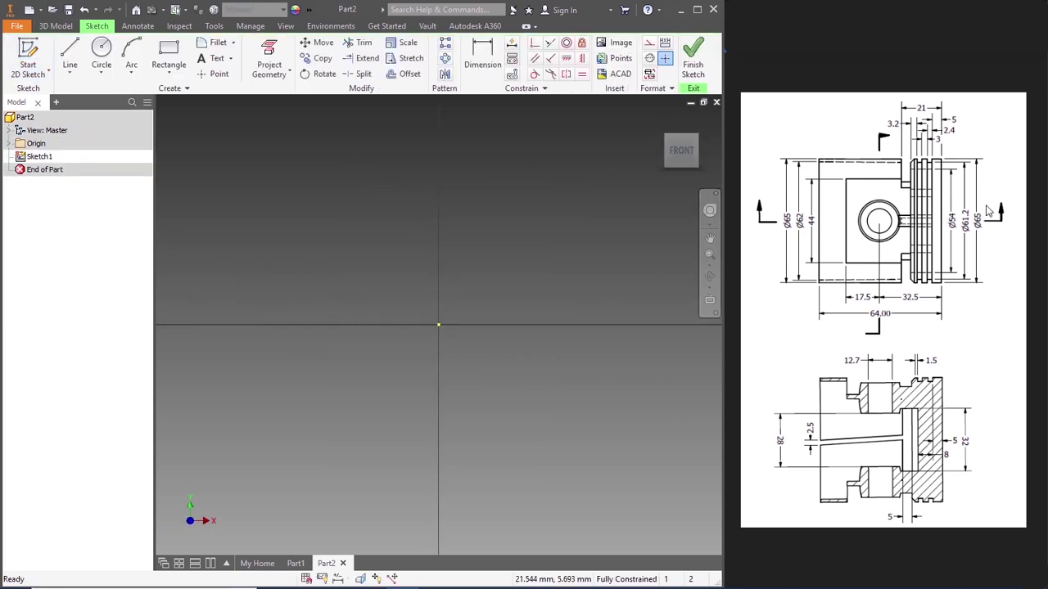
left_click(69, 57)
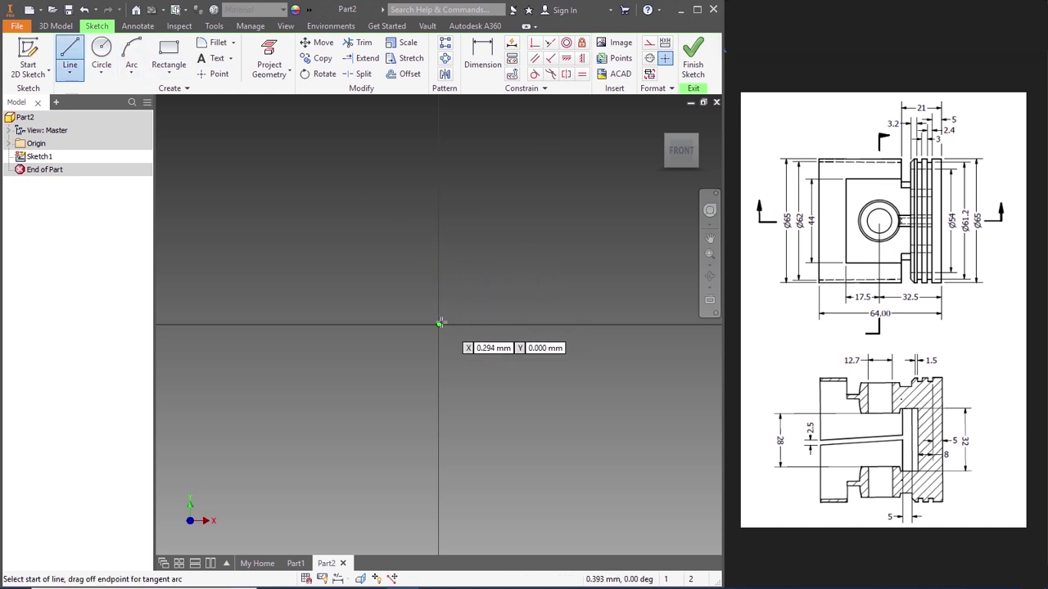
left_click(439, 324)
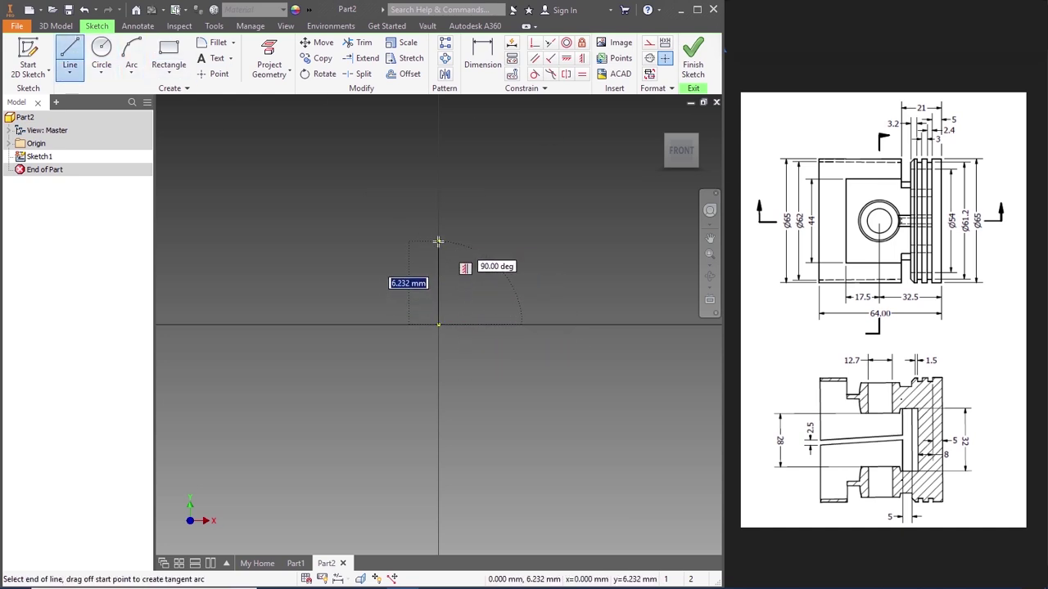
type("65/2")
key("Return")
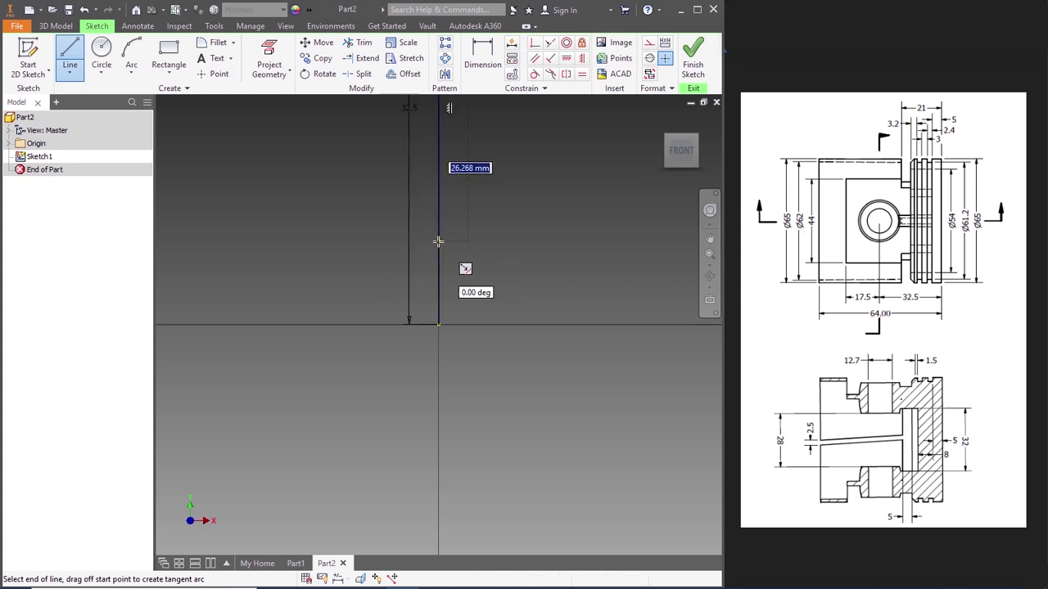
scroll(438, 242, "down", 4)
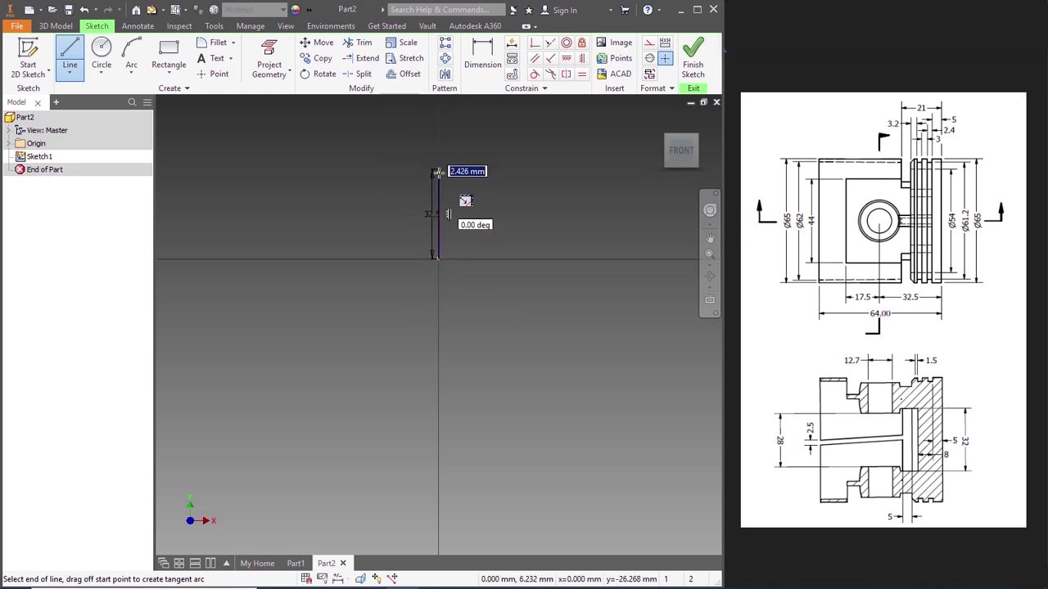
key("Escape")
scroll(435, 146, "up", 3)
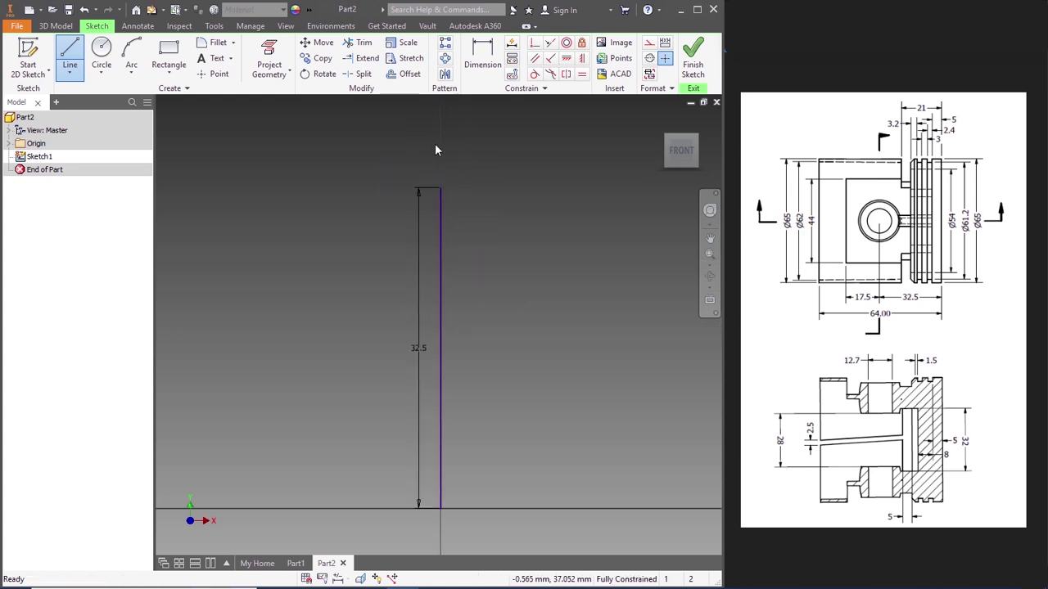
Step: Draw a 5 mm horizontal line leftward from the vertical line's top
left_click(70, 55)
left_click(441, 189)
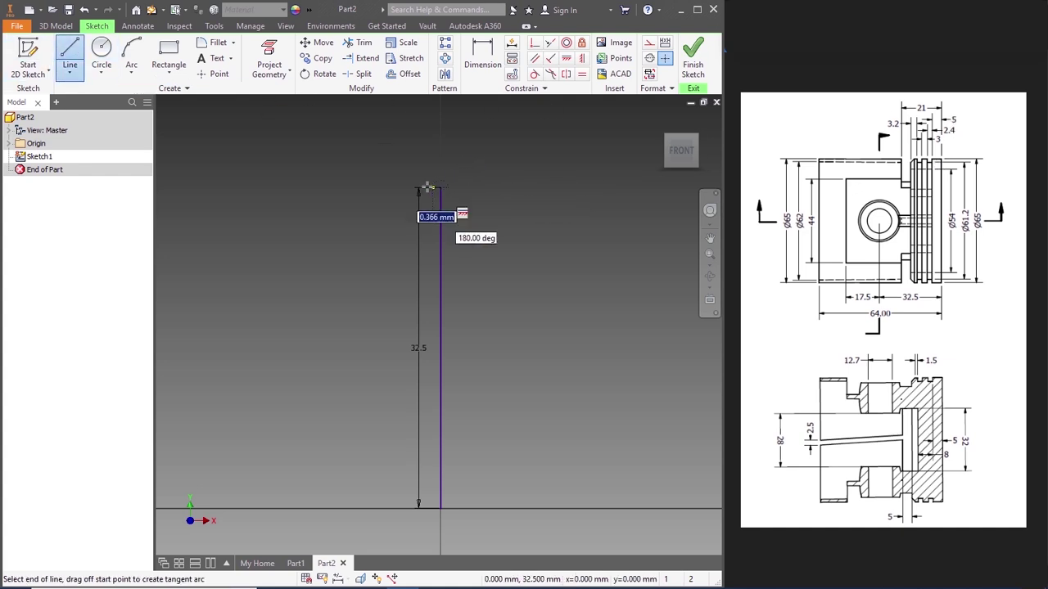
type("5")
key("Return")
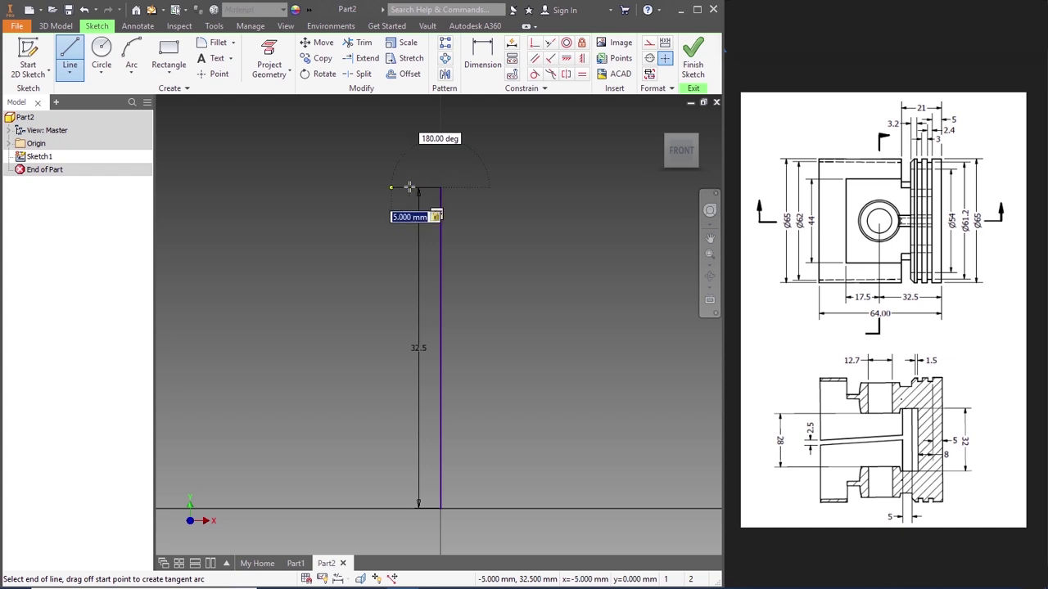
key("Escape")
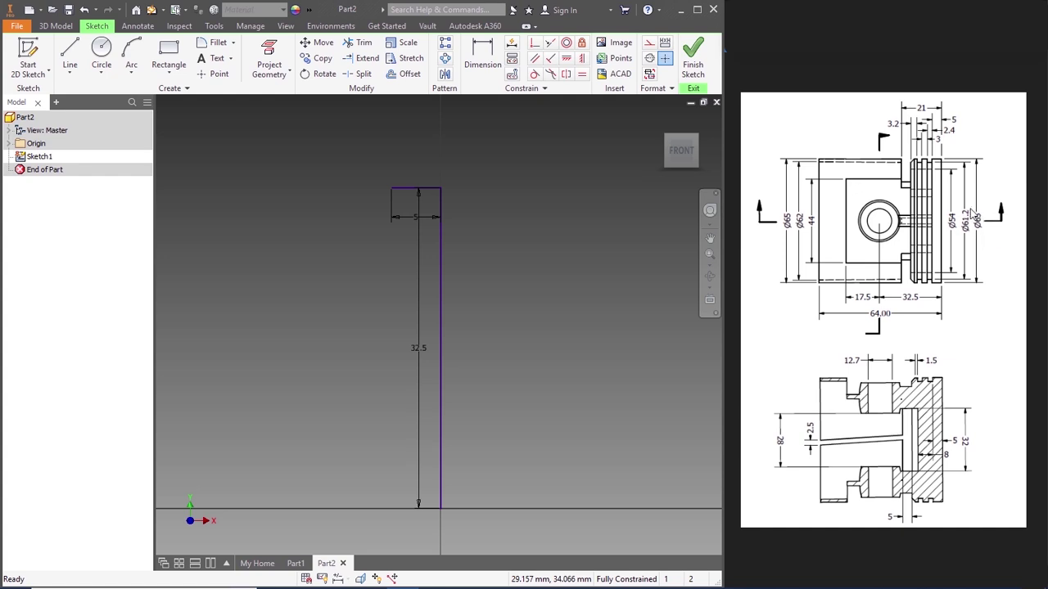
Step: Drop a 1.9 mm line, (65-61.2)/2, down from the 5 mm line's left end
left_click(70, 53)
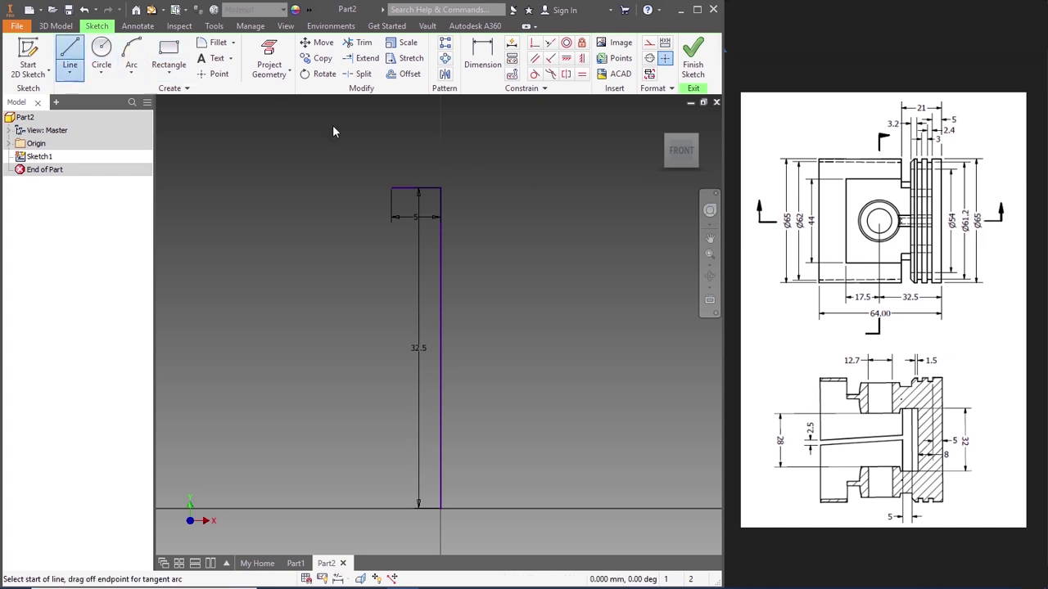
left_click(391, 189)
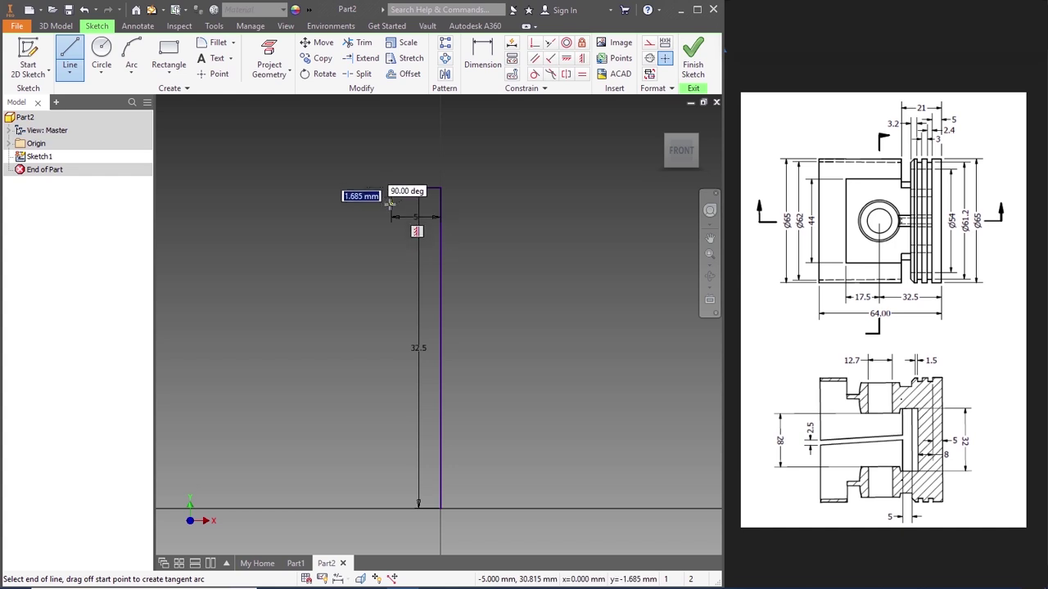
type("(")
type("65-61.2")
type(")/2")
key("Tab")
key("Return")
key("Escape")
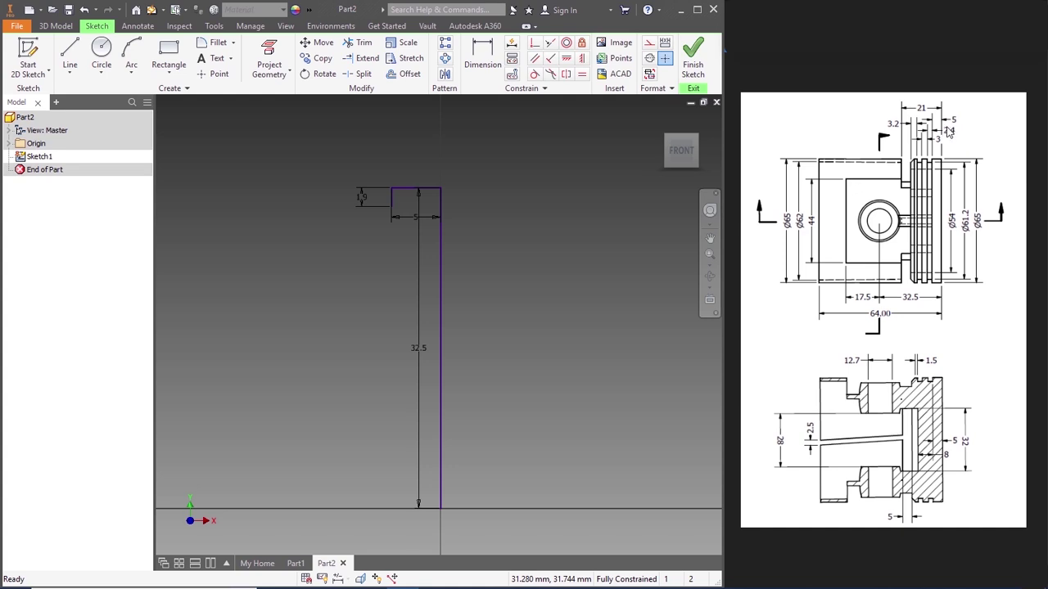
Step: Draw a 2.4 mm horizontal ledge leftward from the bottom of the 1.9 mm step
left_click(70, 56)
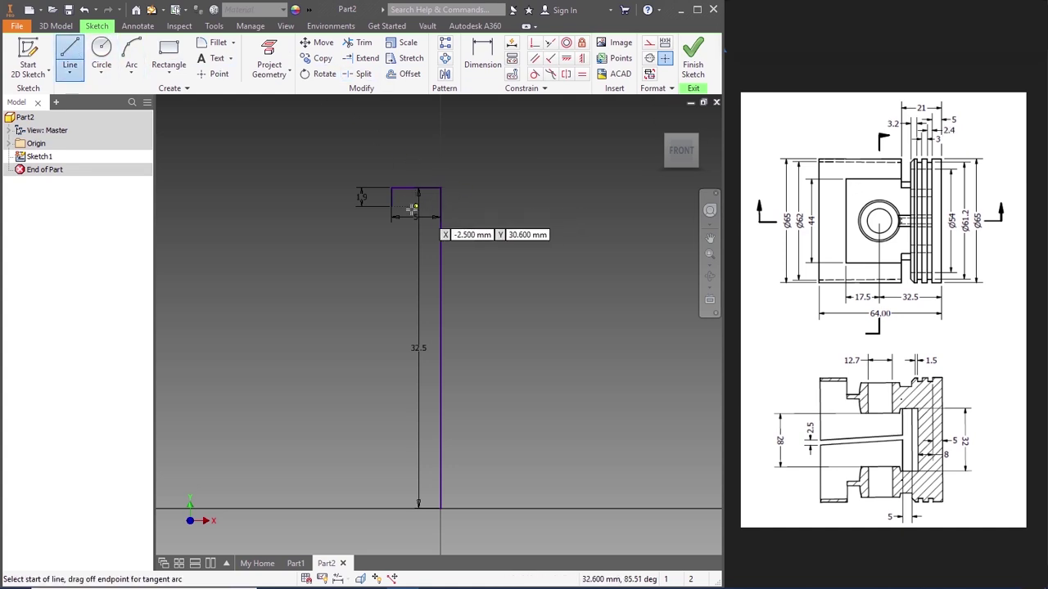
left_click(391, 204)
scroll(393, 209, "down", 1)
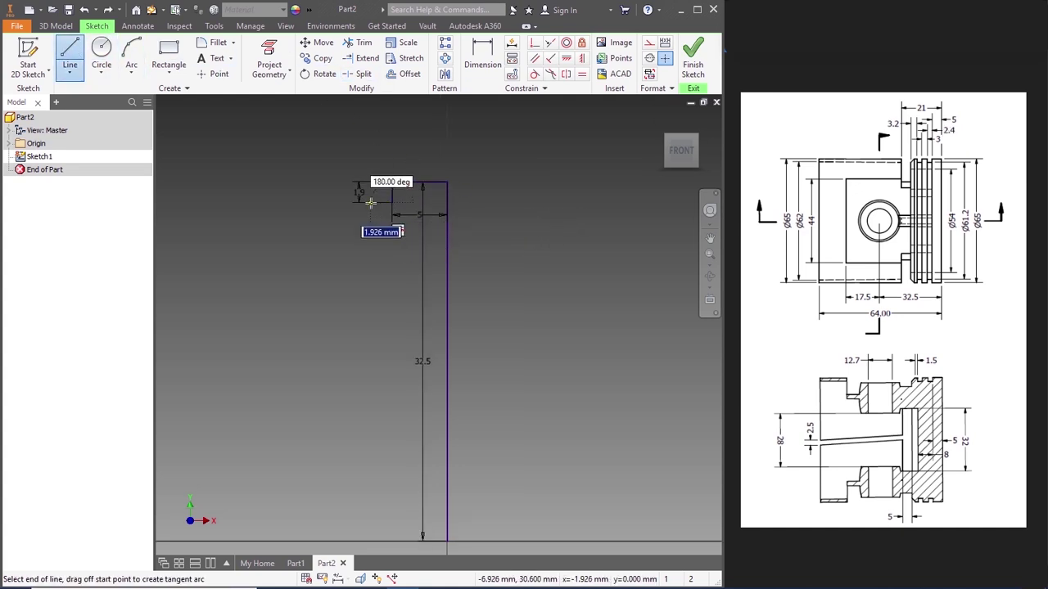
type("2")
key("Return")
key("Escape")
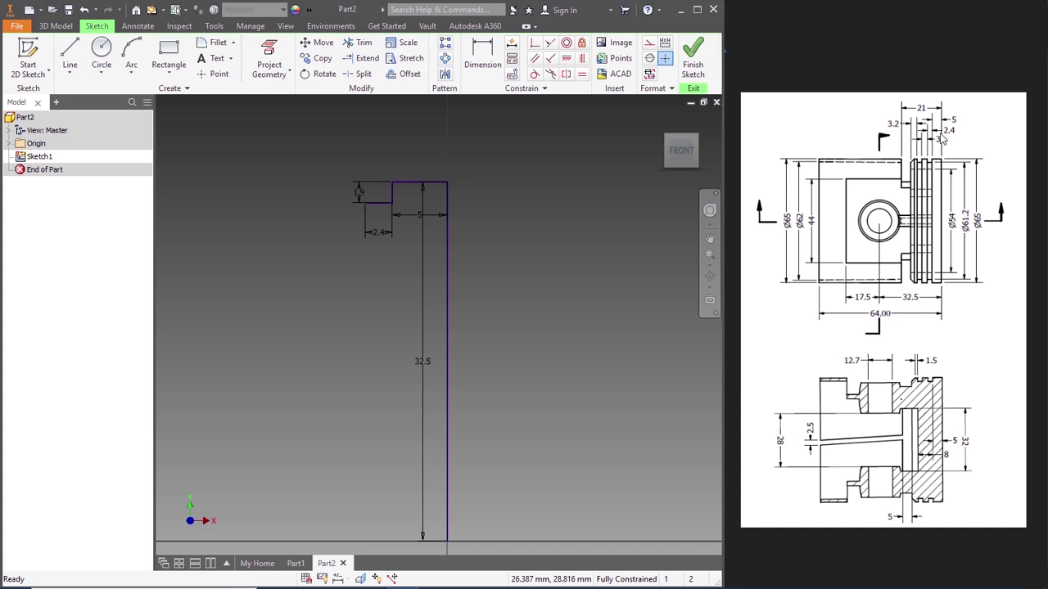
Step: Draw a short vertical line from the ledge's corner back up to the top level
left_click(70, 55)
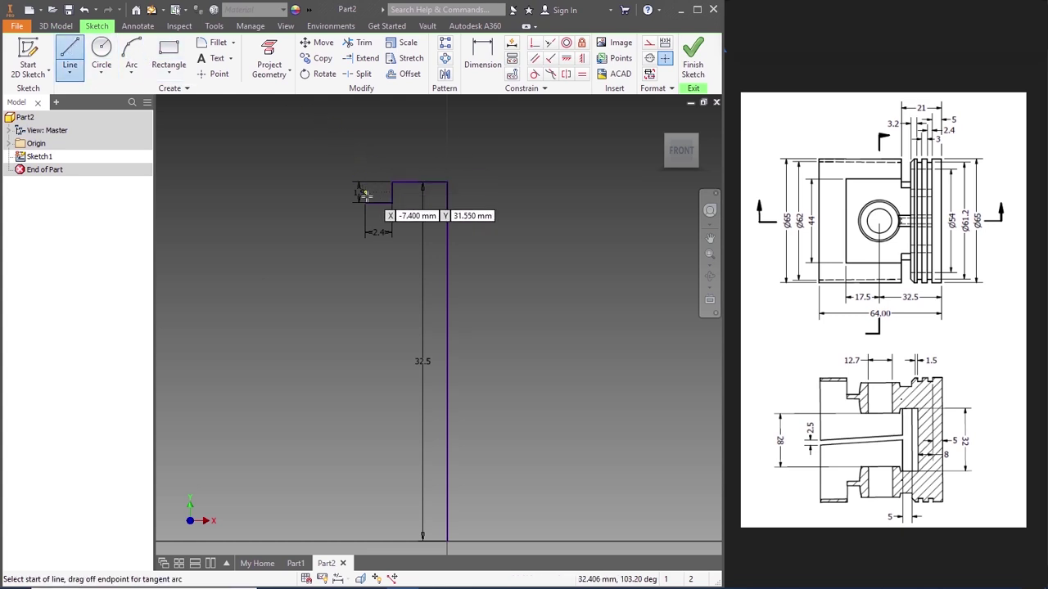
left_click(365, 203)
left_click(365, 182)
key("Escape")
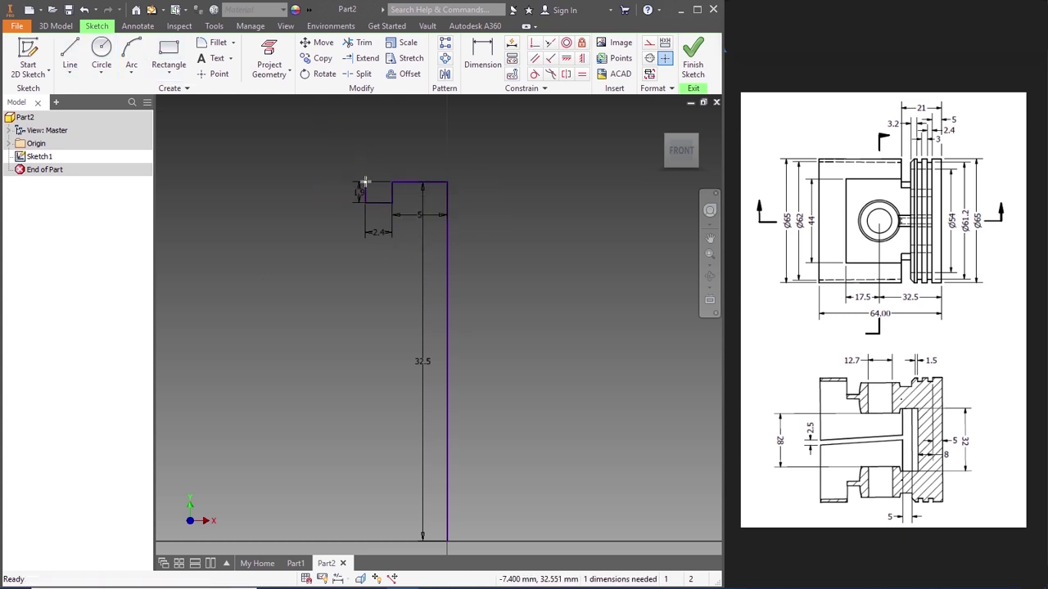
Step: Add a 3 mm land and a second 2.4 mm groove closed by a vertical line
left_click(69, 56)
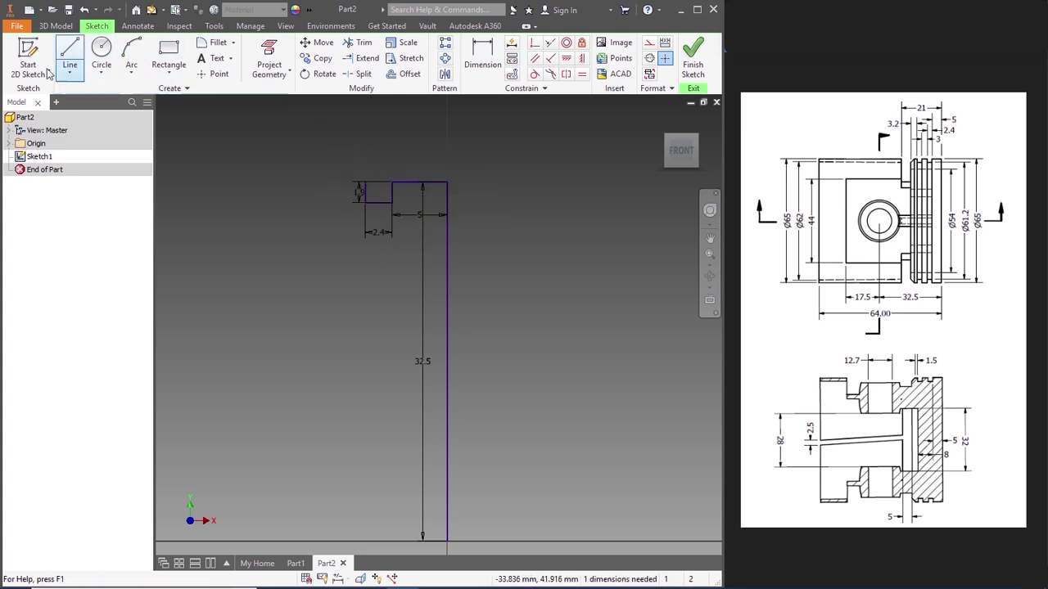
left_click(363, 182)
type("3")
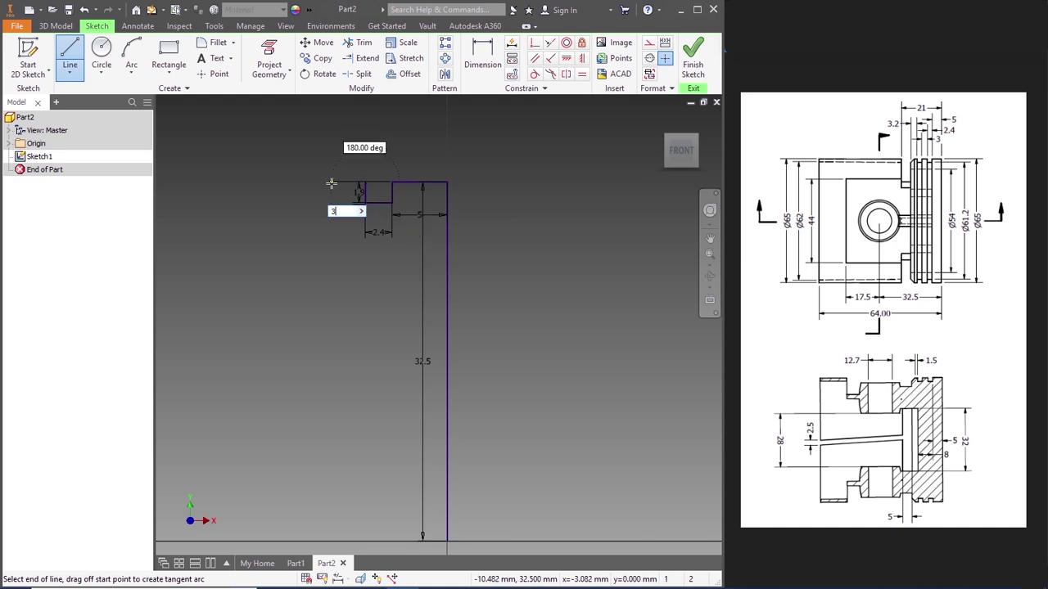
key("Return")
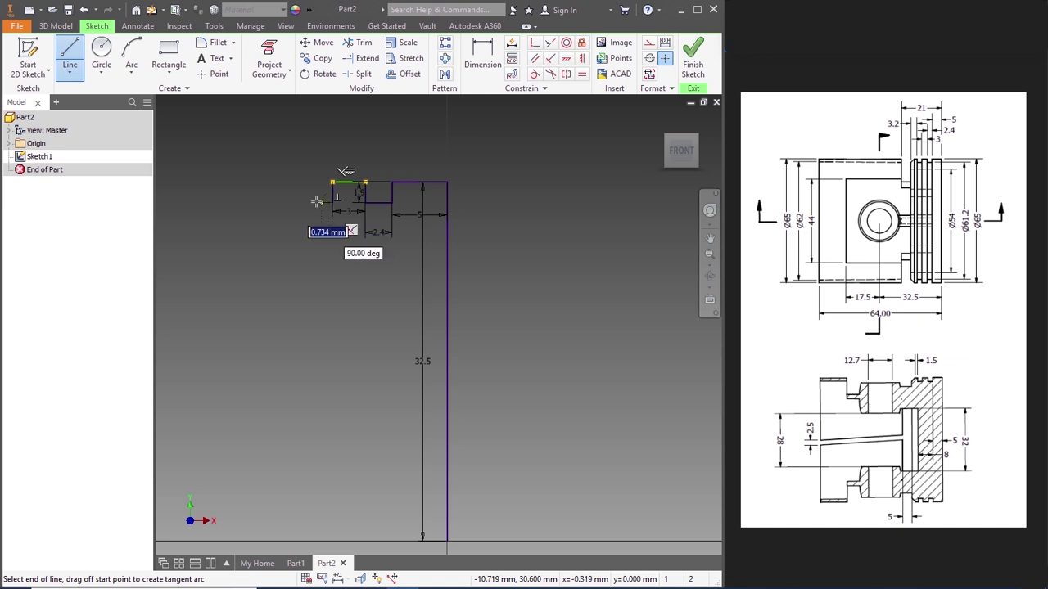
type("2.4")
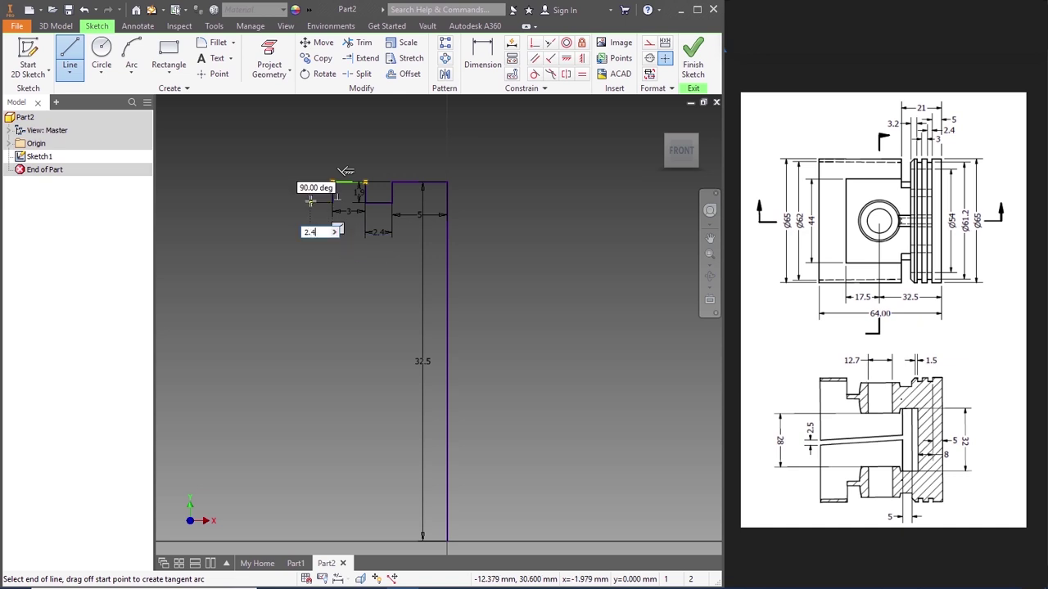
key("Return")
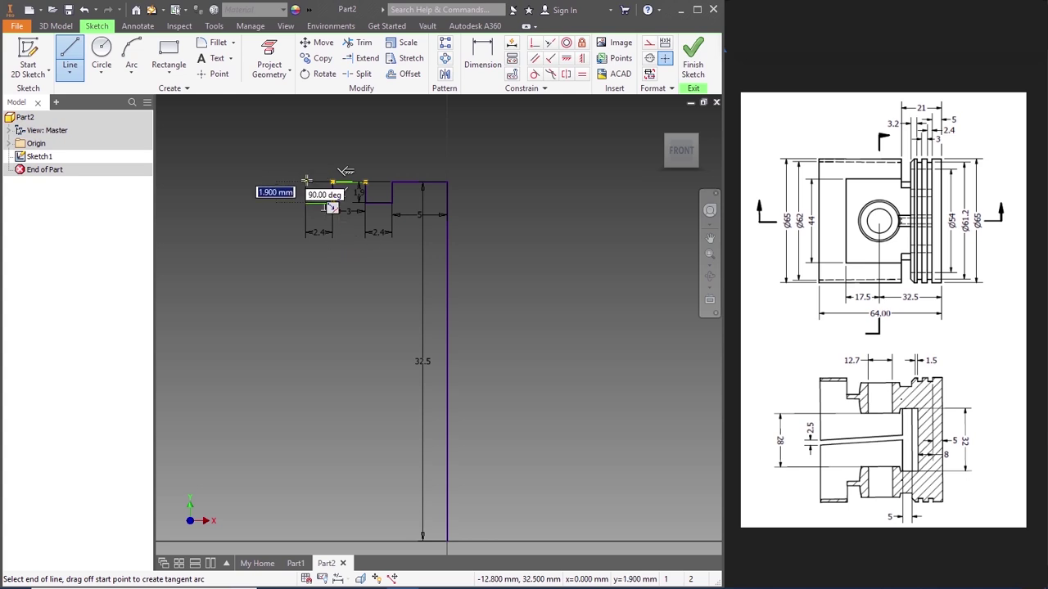
left_click(306, 181)
key("Escape")
scroll(318, 172, "down", 2)
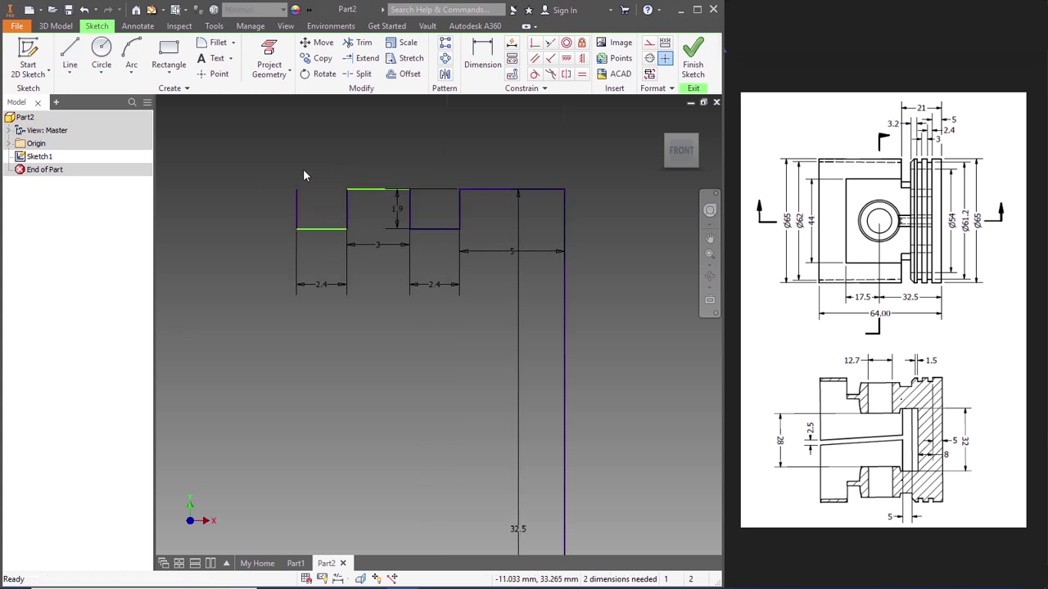
scroll(303, 175, "up", 2)
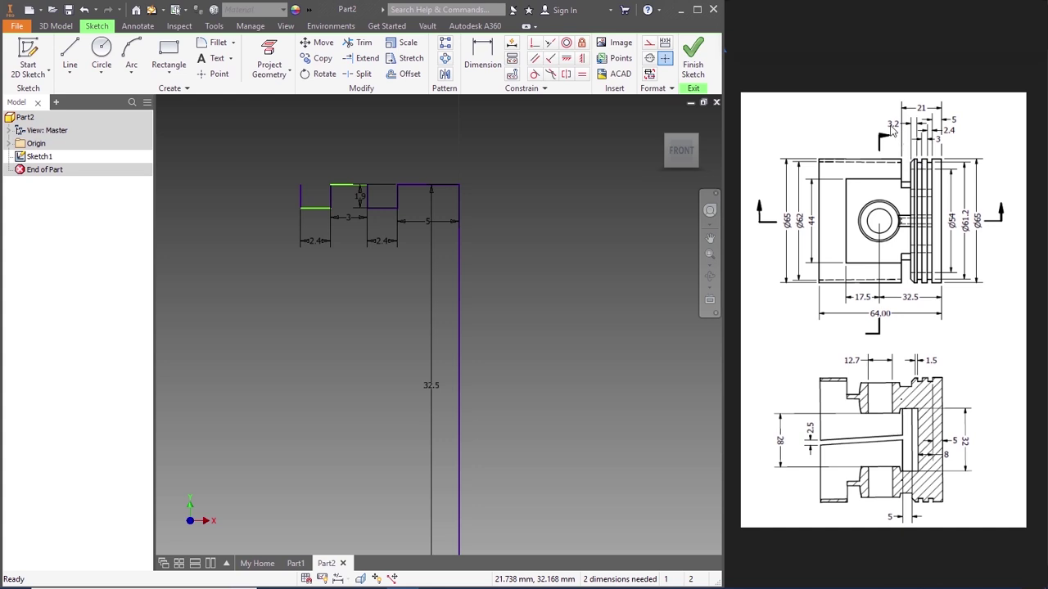
Step: Draw the 3.2 mm top line with a downward segment at its left end
left_click(69, 57)
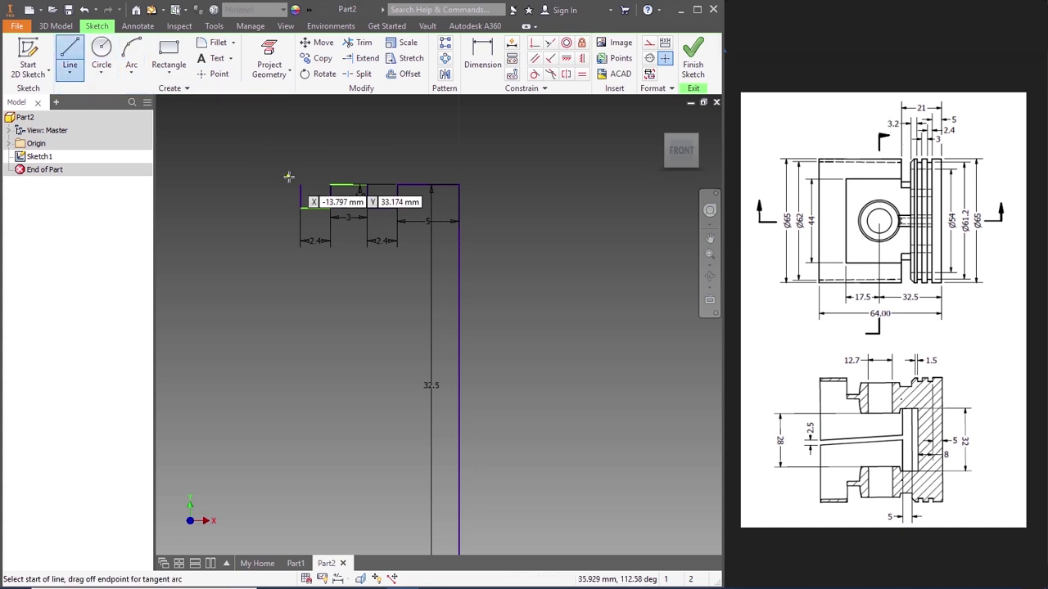
left_click(301, 182)
type("3.2")
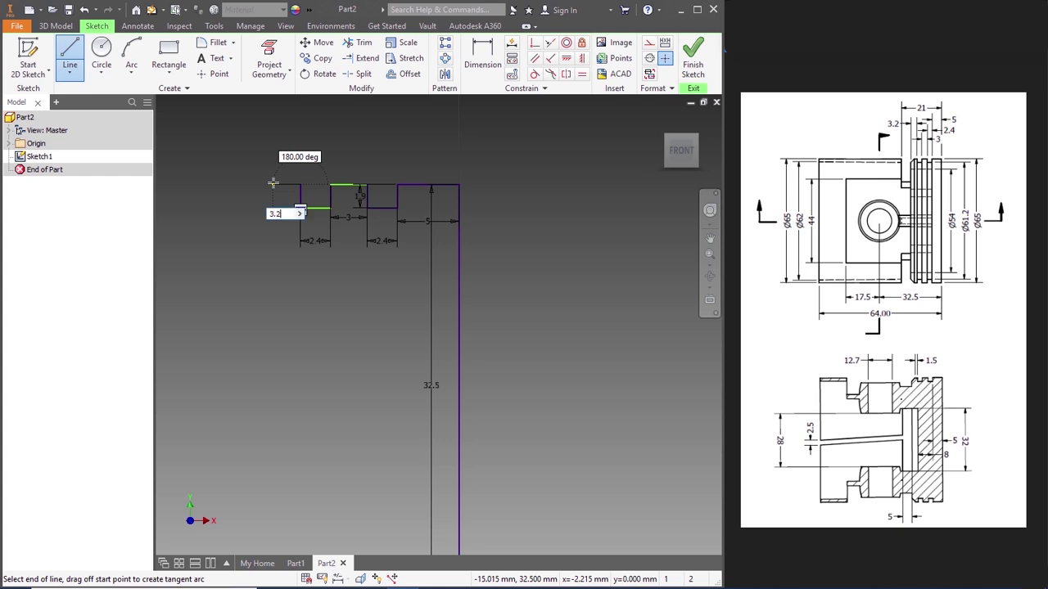
key("Return")
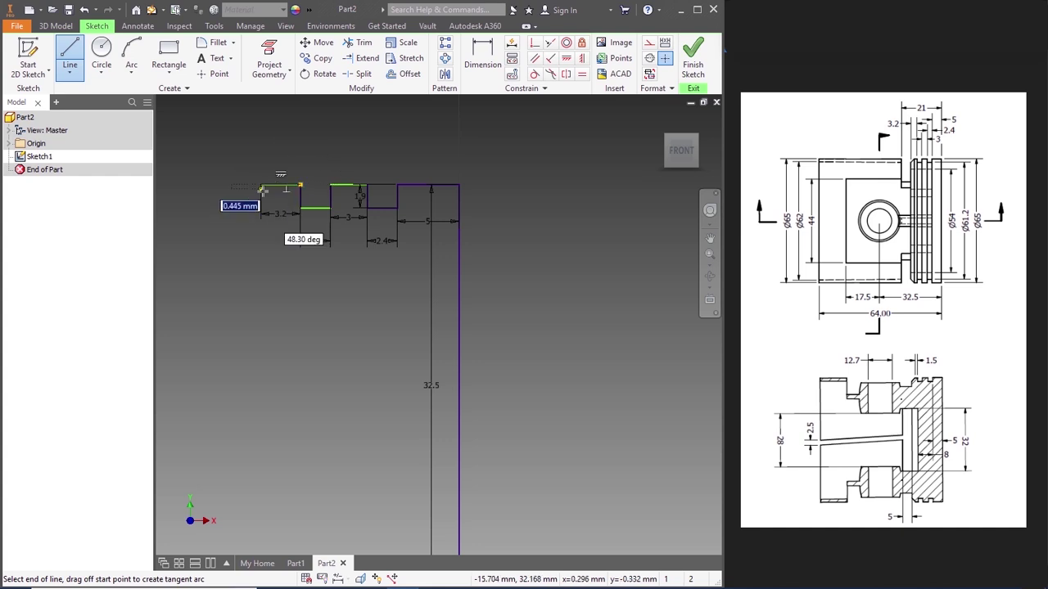
left_click(259, 208)
key("Escape")
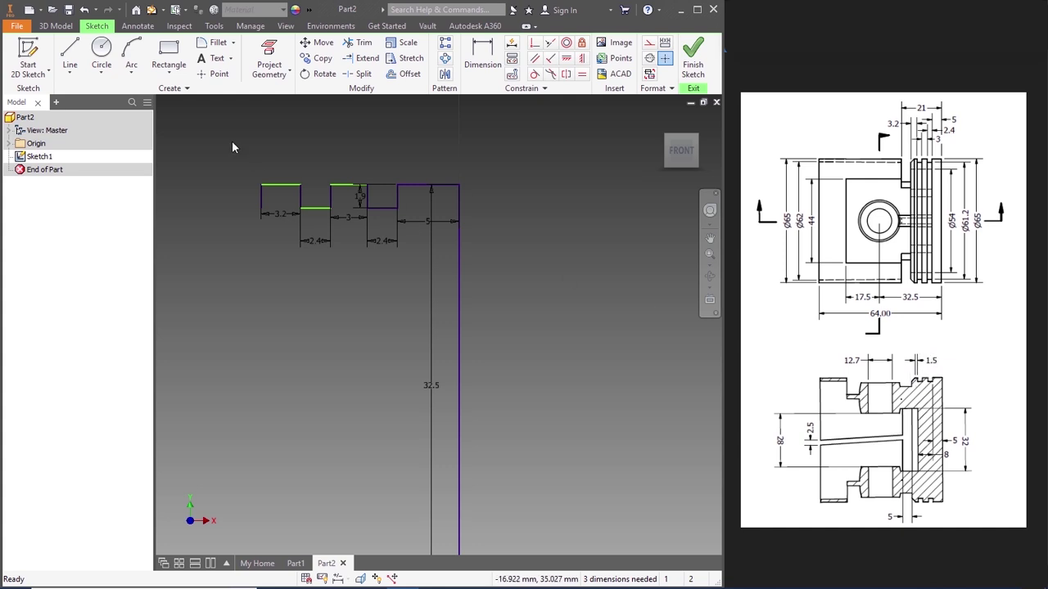
Step: Draw a diagonal chamfer line starting 1.5 mm along the 3.2 mm top edge
left_click(70, 58)
left_click(300, 185)
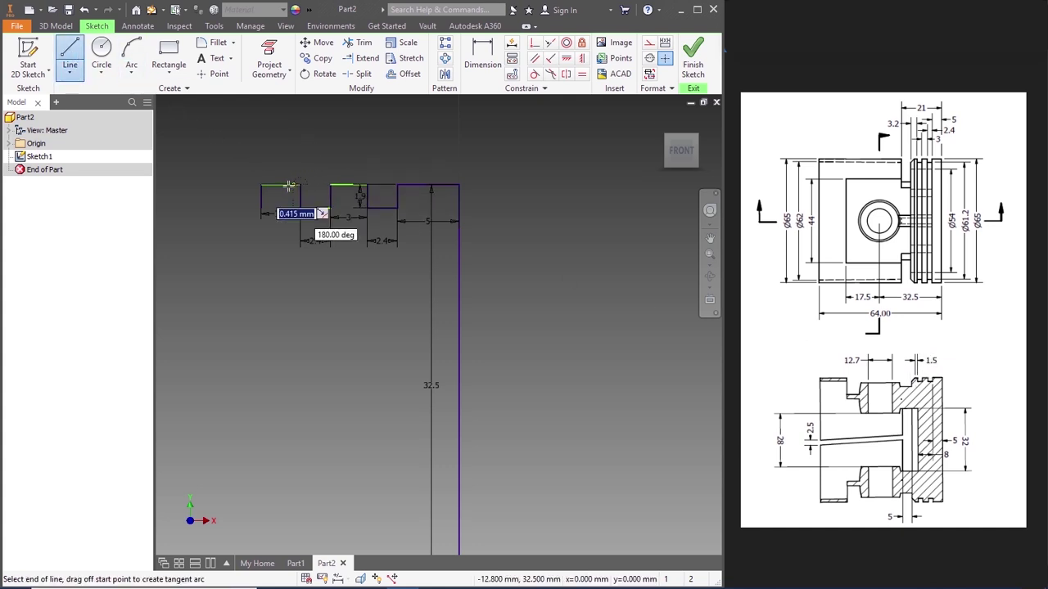
type("1.")
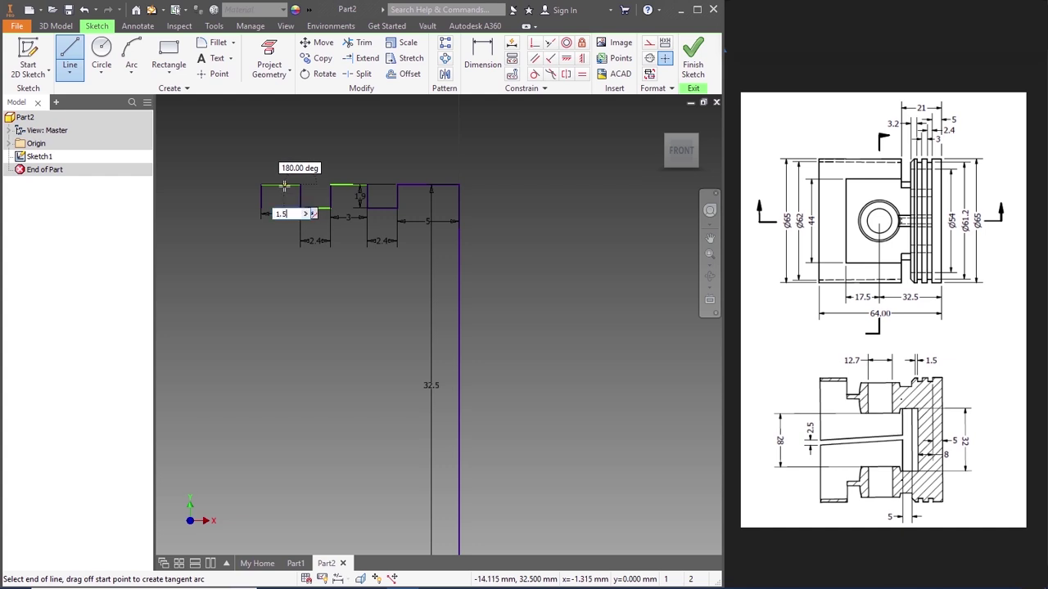
type("5")
key("Return")
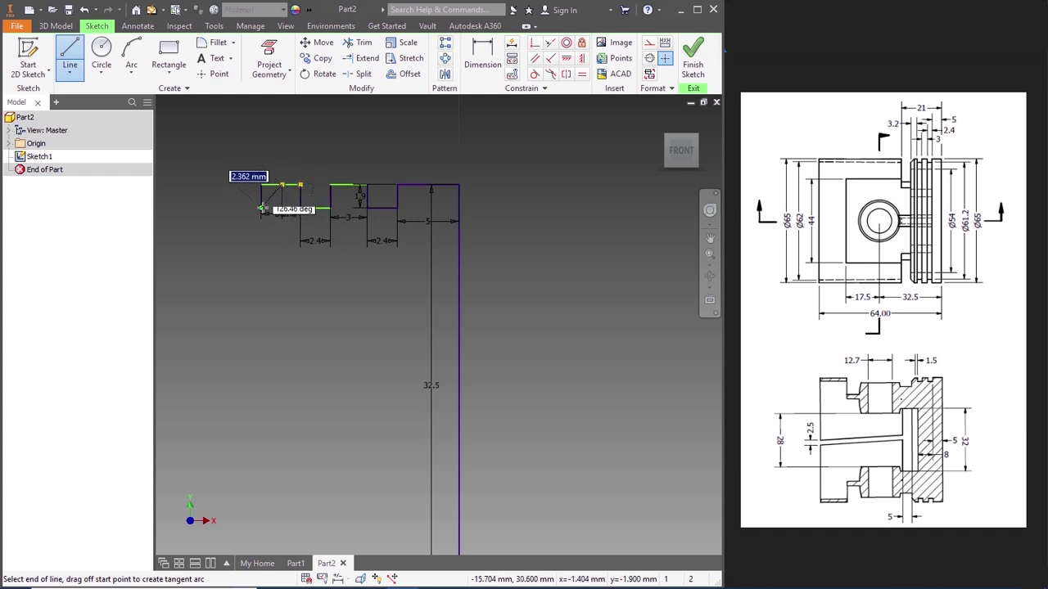
left_click(262, 207)
key("Escape")
key("Escape")
scroll(258, 178, "up", 3)
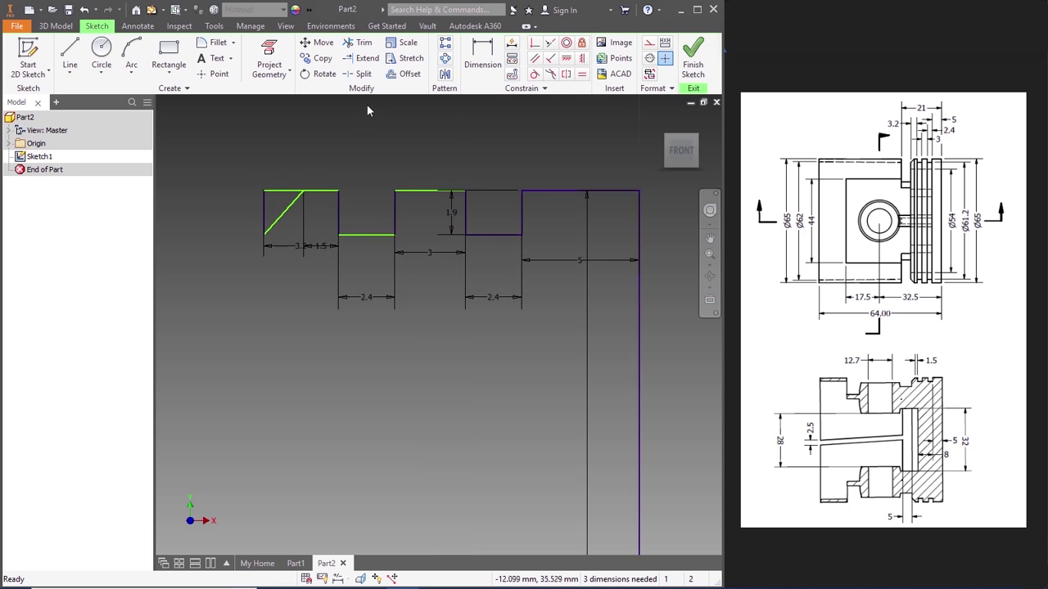
Step: Trim the top line's overhang at the chamfer and delete the 3.2 dimension
left_click(364, 42)
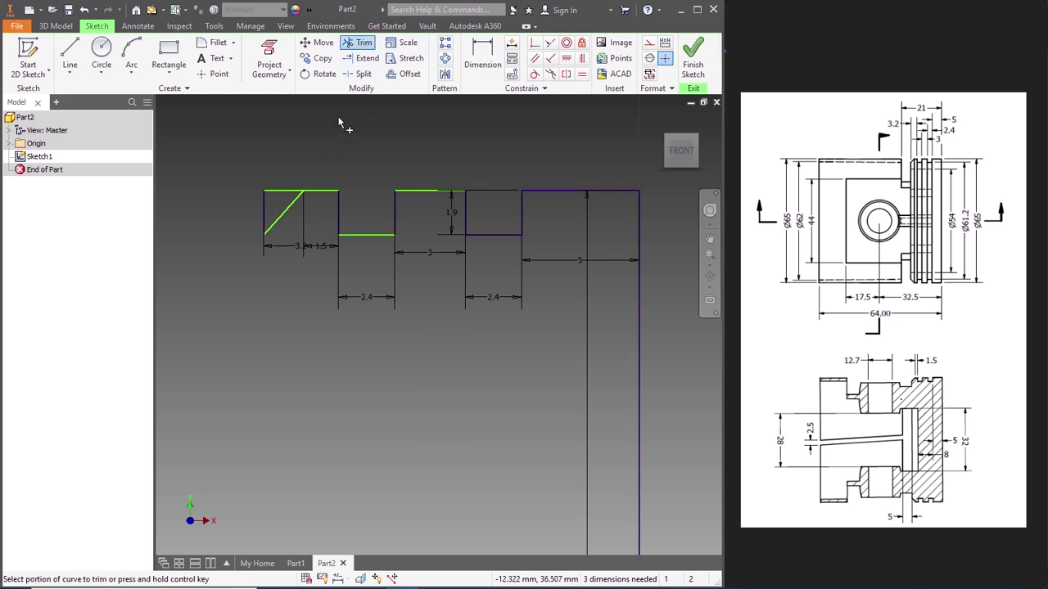
left_click(283, 191)
key("Escape")
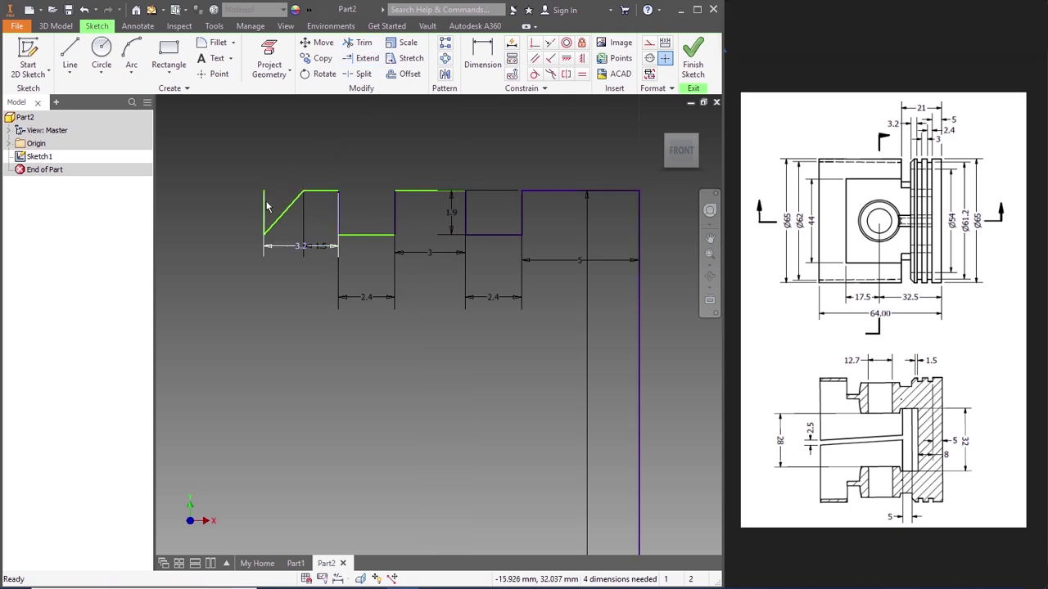
key("Delete")
key("Delete")
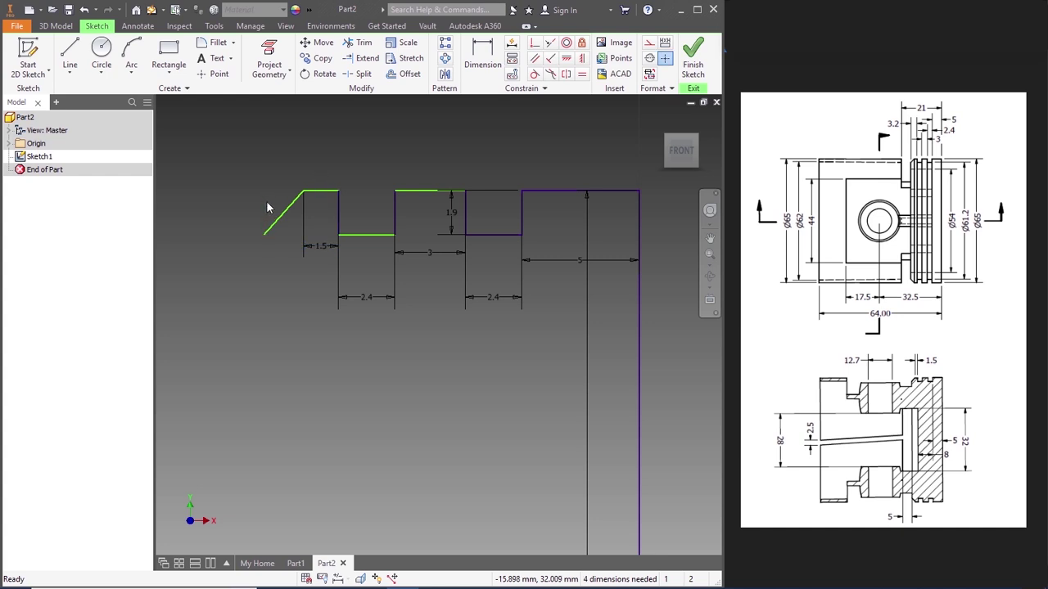
scroll(270, 209, "down", 3)
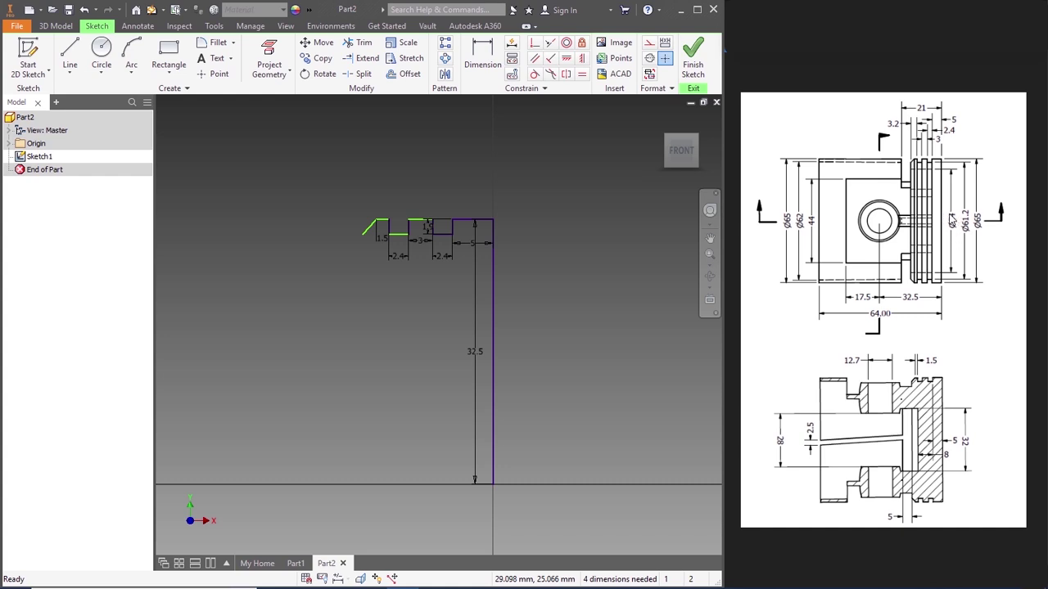
Step: Draw the 27 mm (54/2) inner wall and underside line closing up to the chamfer
left_click(70, 58)
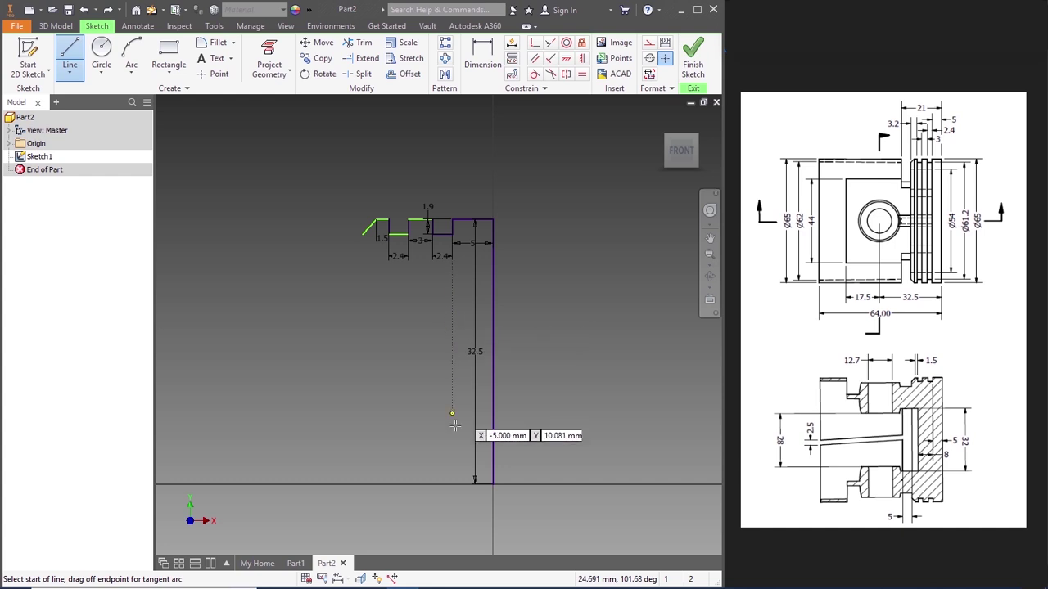
left_click(452, 483)
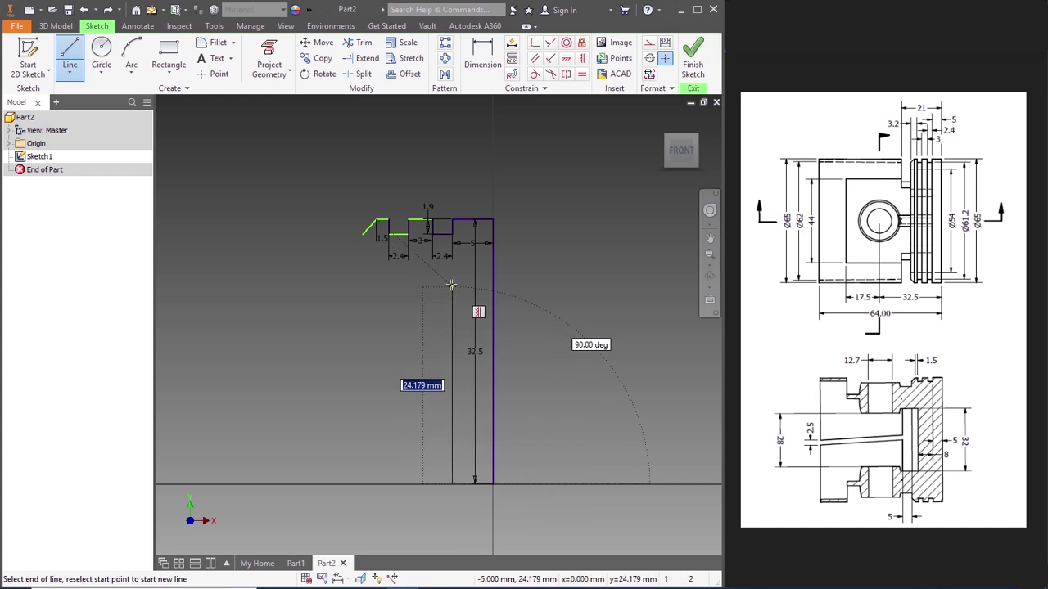
type("54")
key("Return")
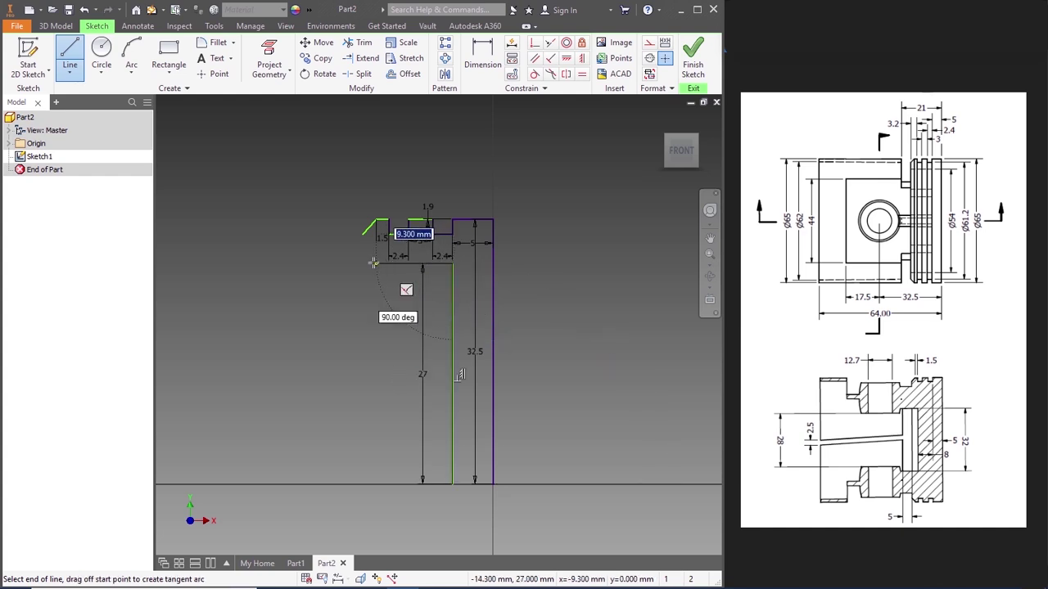
left_click(364, 263)
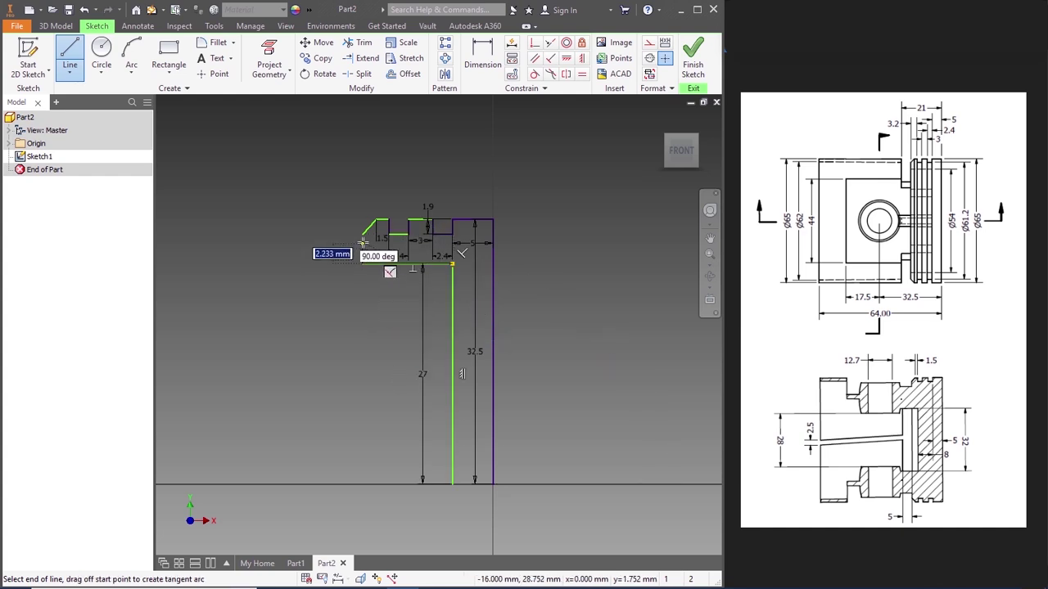
left_click(363, 236)
key("Escape")
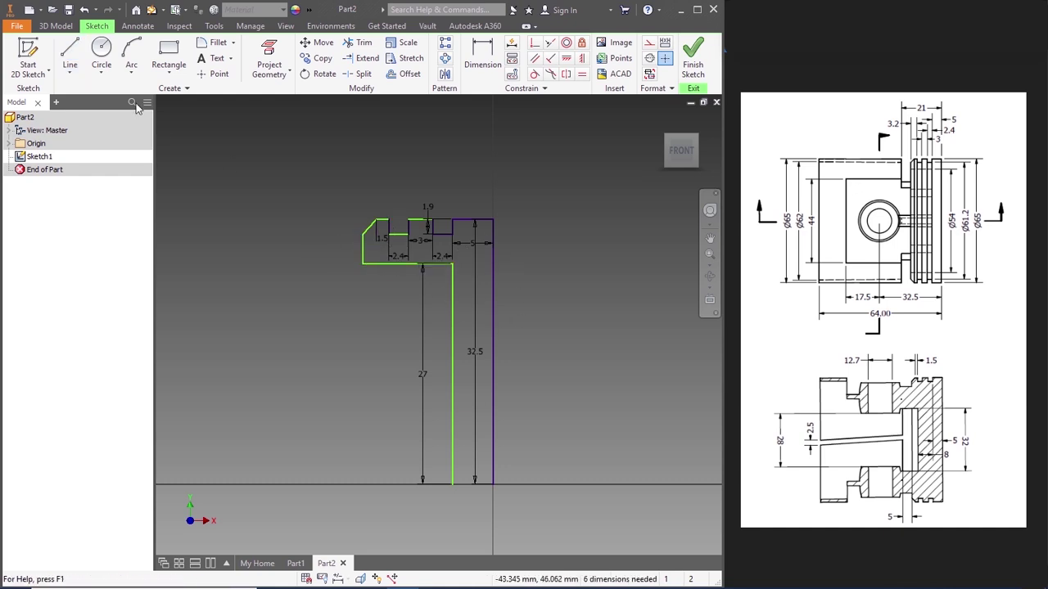
Step: Add the base line from the inner wall's bottom end and finish the sketch
left_click(70, 58)
left_click(455, 489)
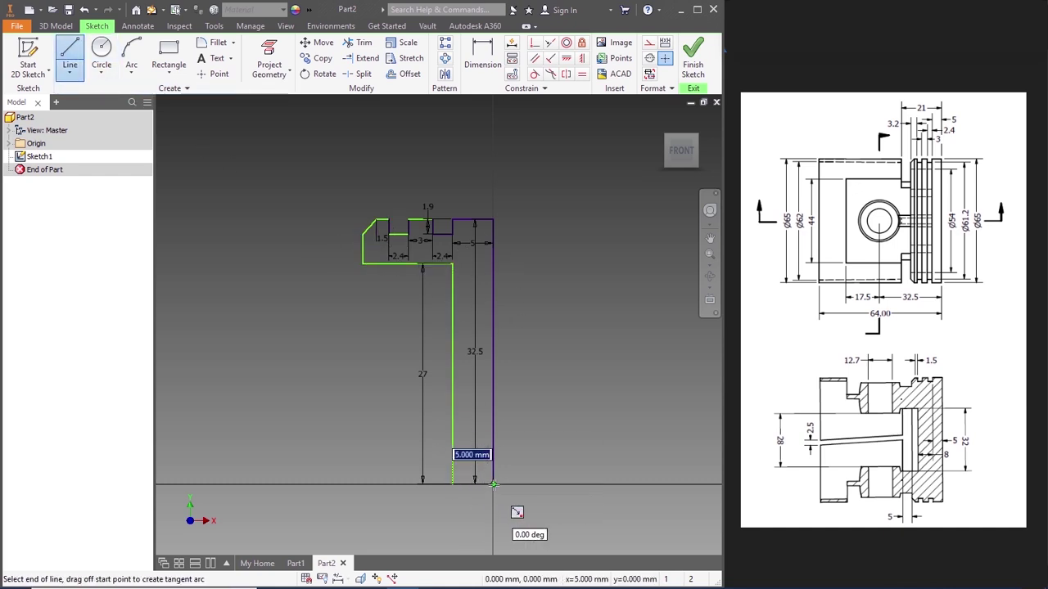
key("Escape")
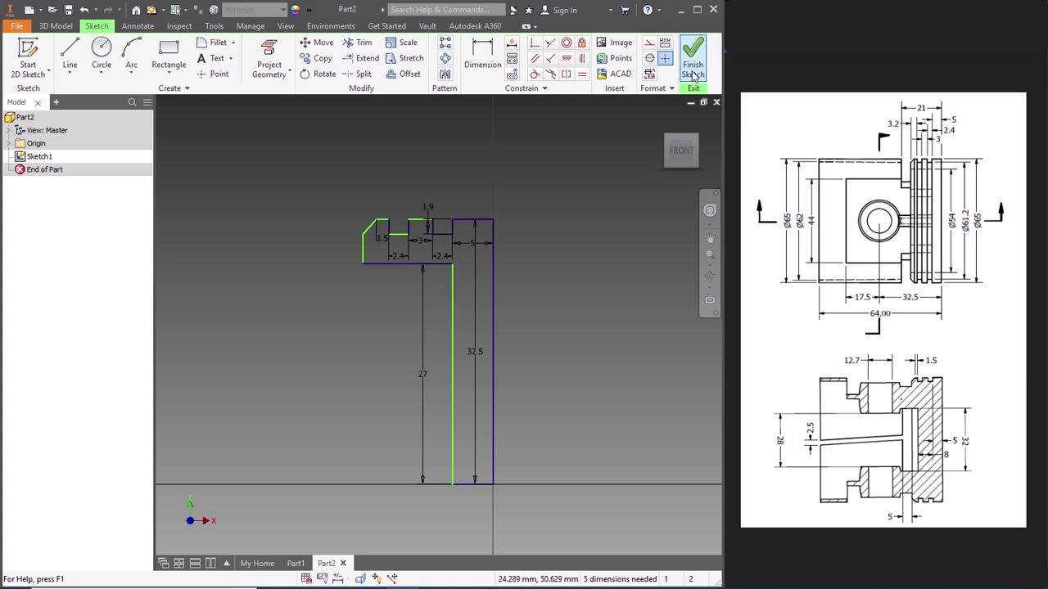
left_click(692, 70)
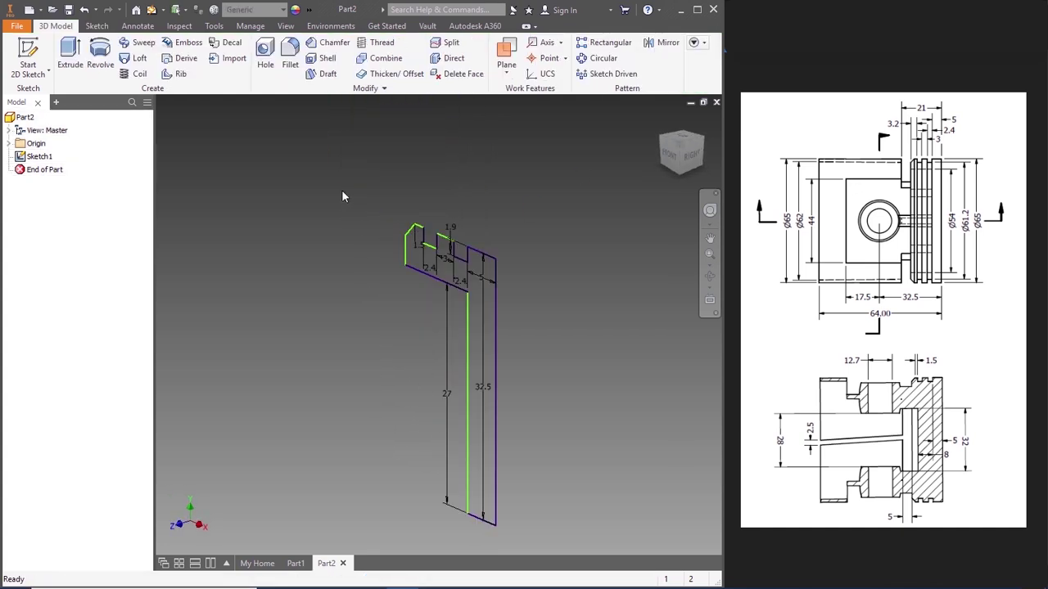
Step: Revolve the profile a full 360° about the bottom sketch edge to form Revolution1
left_click(100, 57)
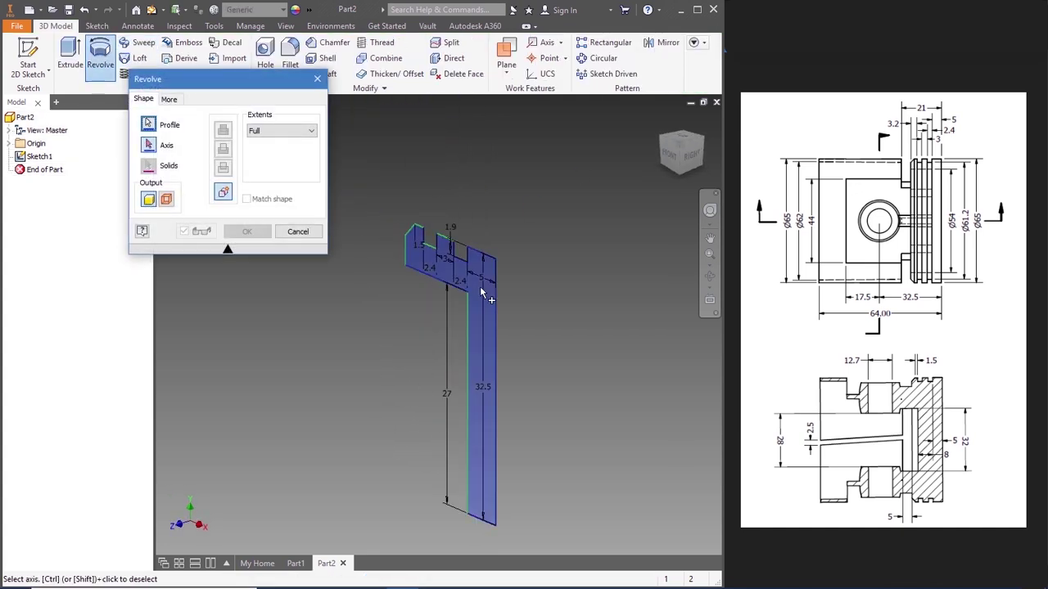
left_click(153, 147)
left_click(482, 519)
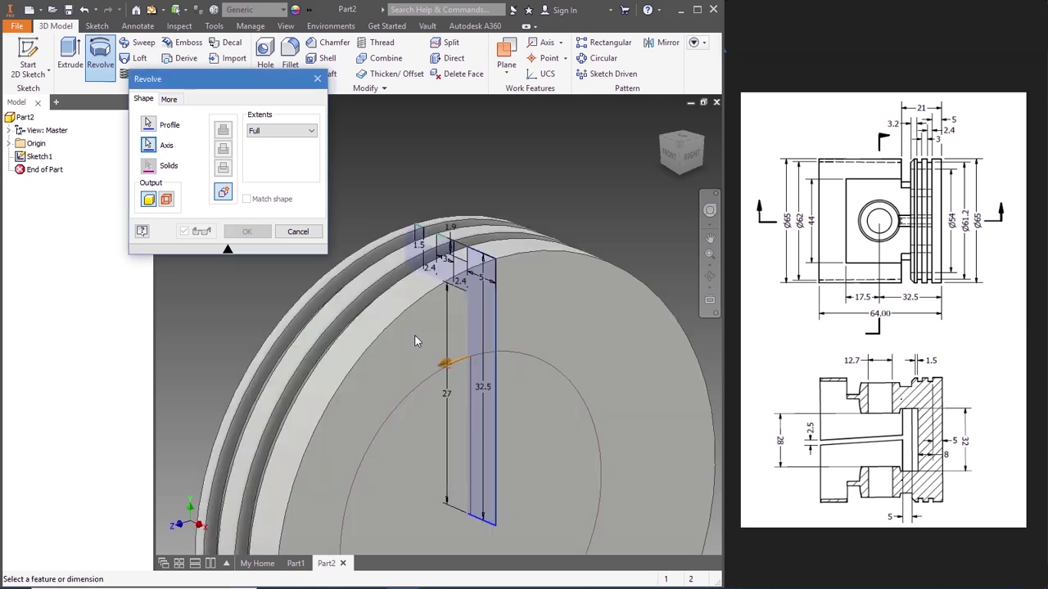
left_click(246, 231)
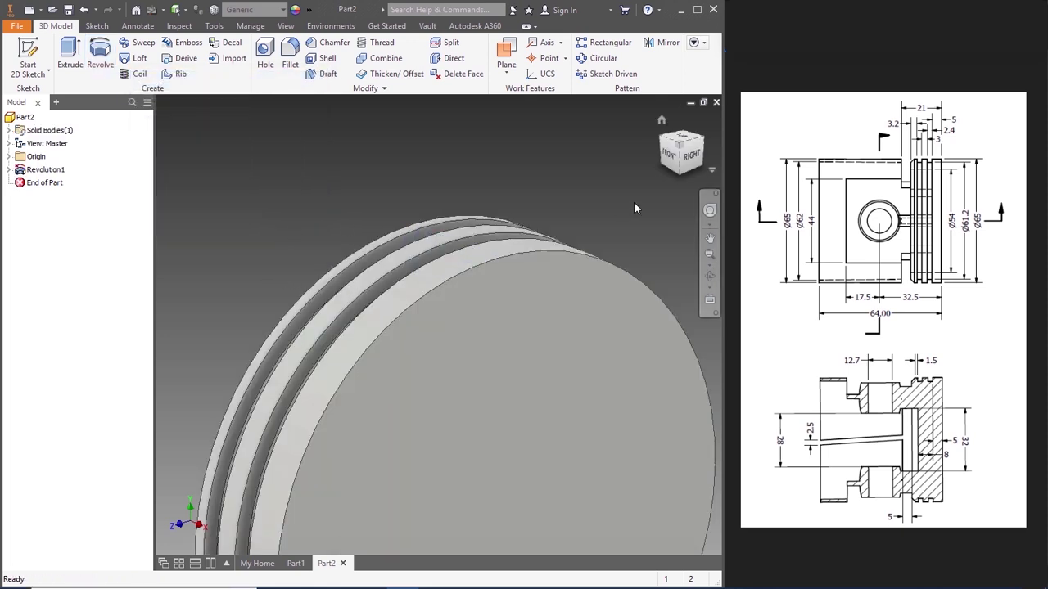
Step: Inspect the grooved disk from front, top and isometric ViewCube views
left_click(670, 156)
left_click(701, 120)
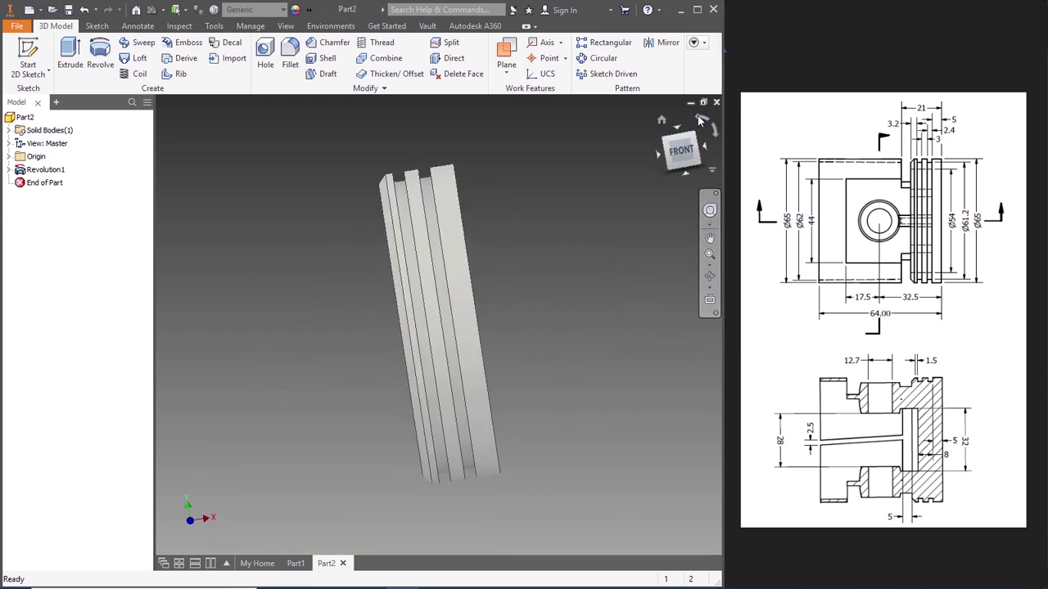
left_click(668, 139)
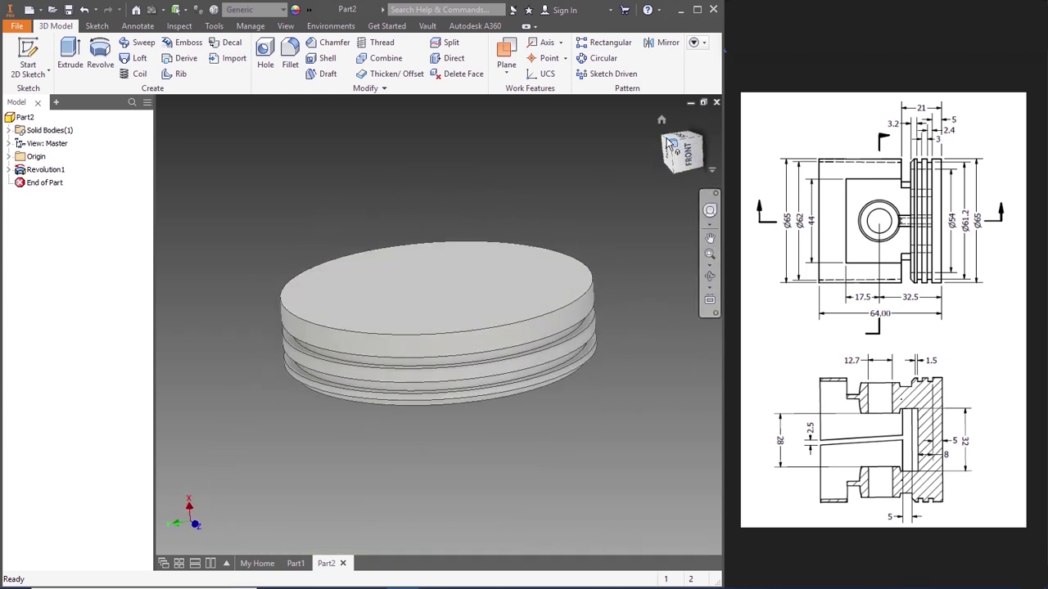
left_click(686, 152)
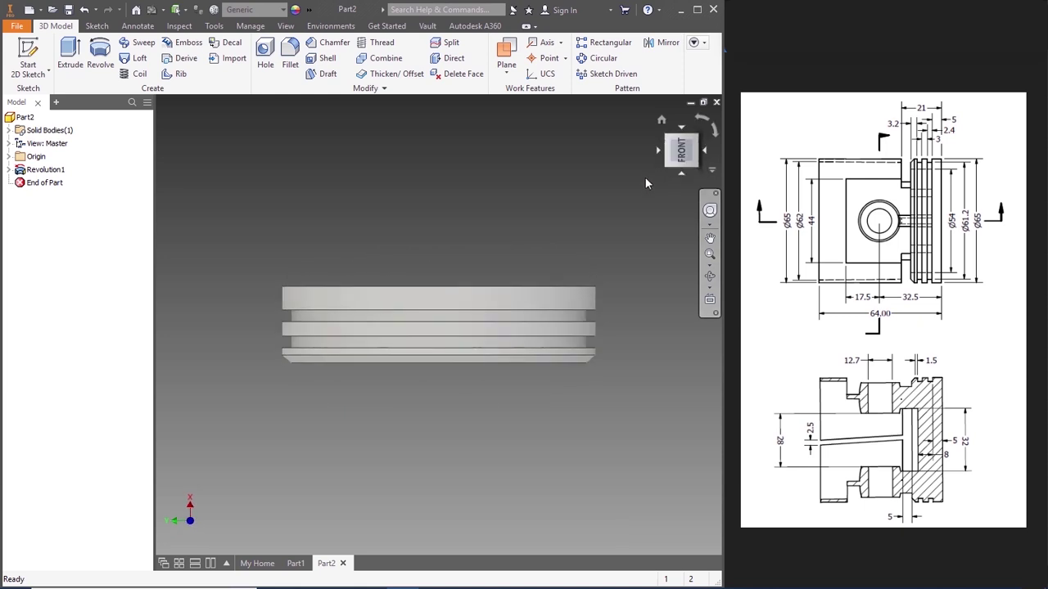
left_click(696, 135)
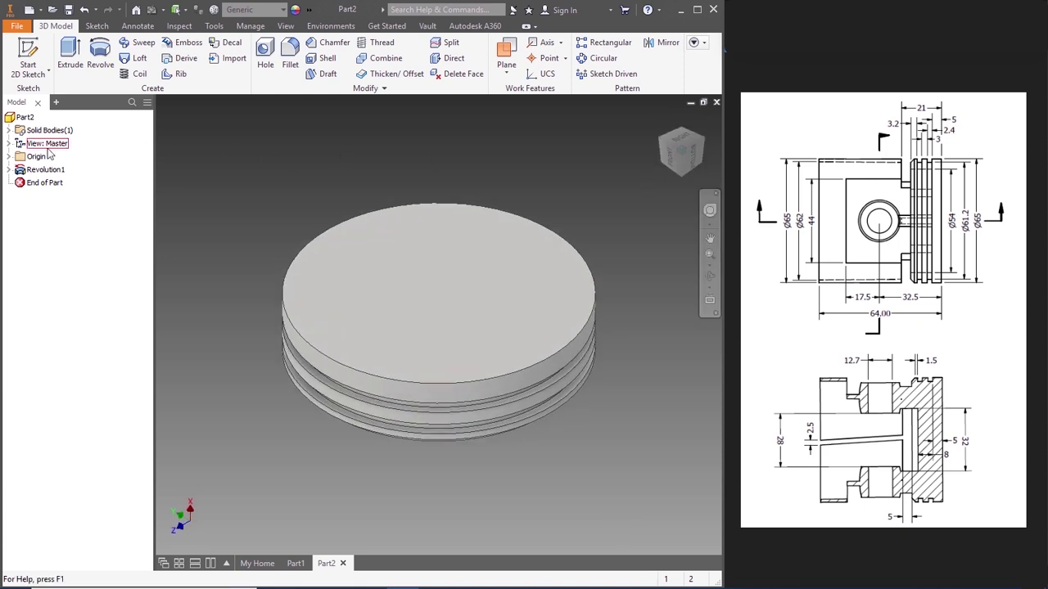
Step: Expand Origin in the browser and create Sketch2 on the XY Plane
left_click(9, 157)
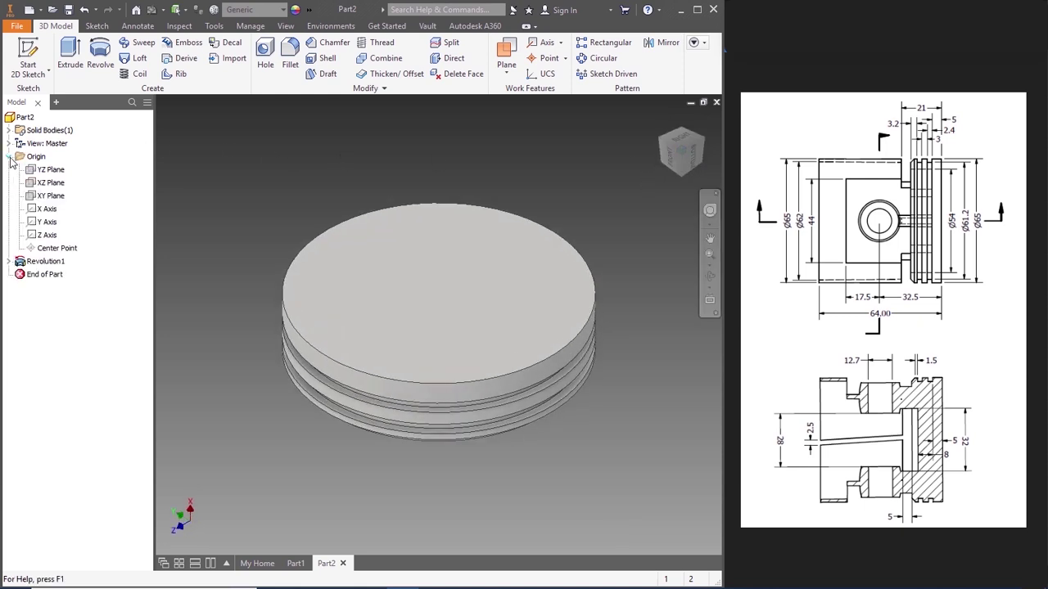
left_click(57, 201)
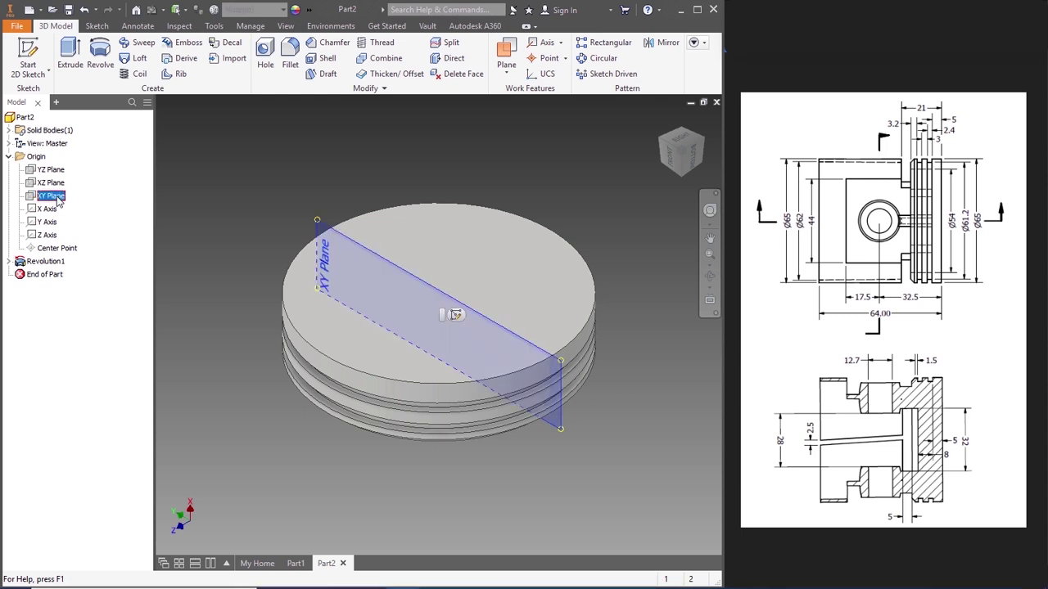
left_click(456, 317)
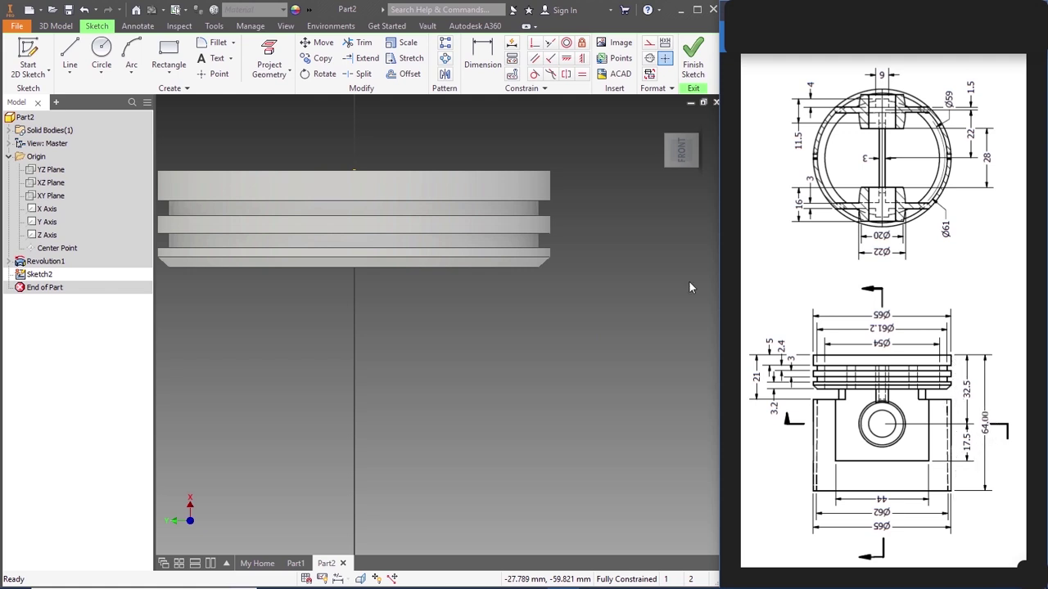
Step: Draw a 64 mm vertical line down from the piston head's top-right corner
left_click(69, 58)
scroll(414, 196, "down", 3)
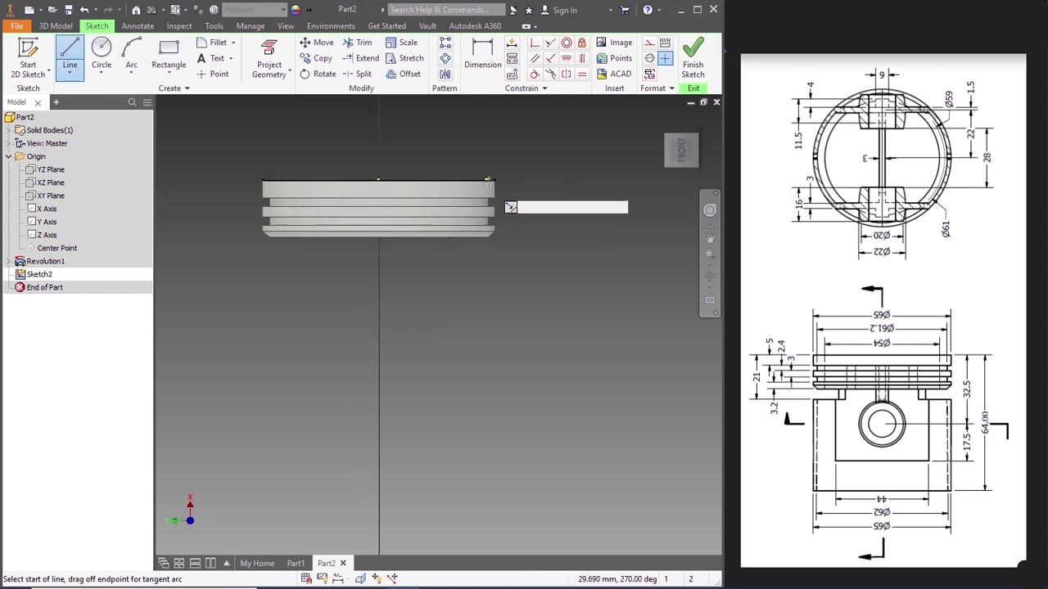
left_click(494, 181)
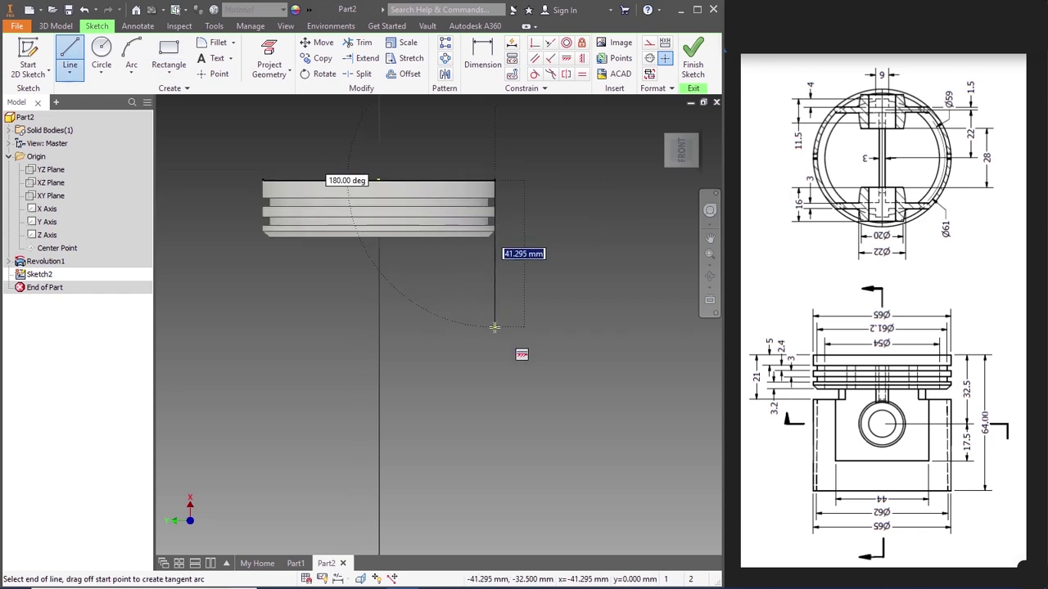
type("64")
key("Return")
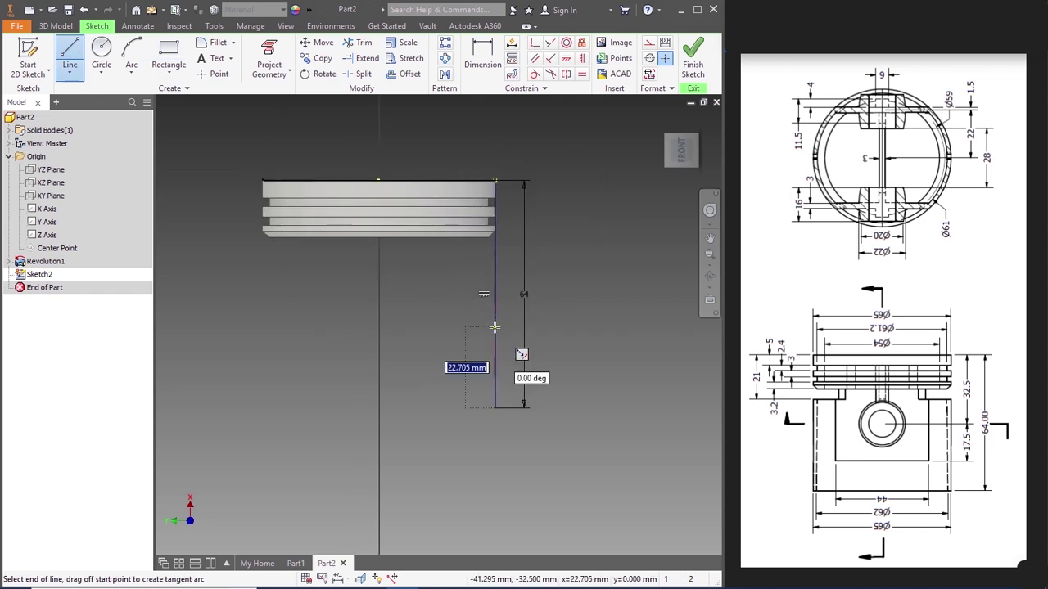
key("Escape")
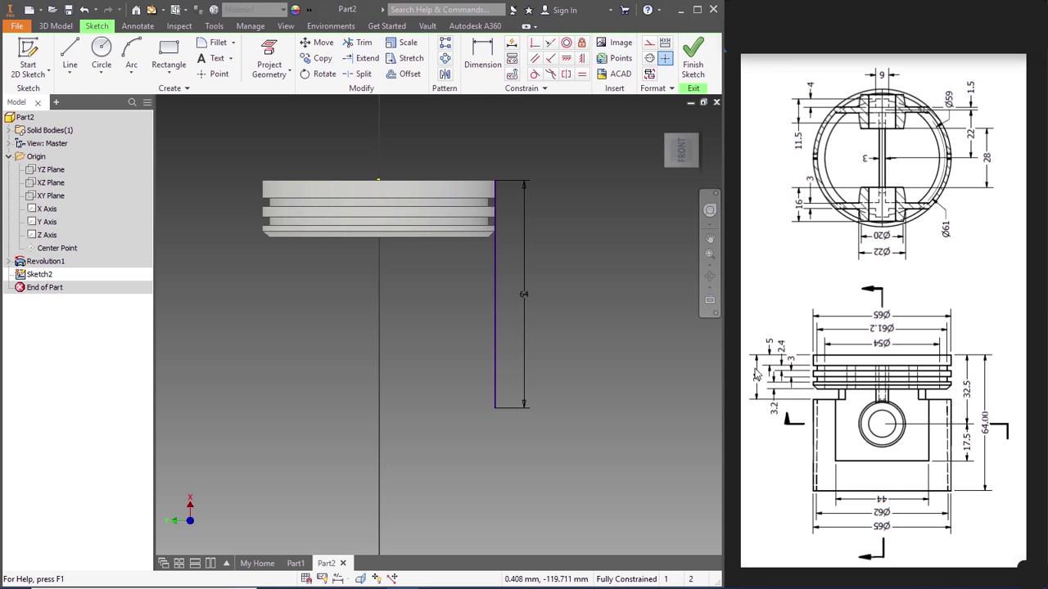
Step: Draw an 11.5 mm (32.5-21) line starting on the 64 mm vertical line
left_click(70, 57)
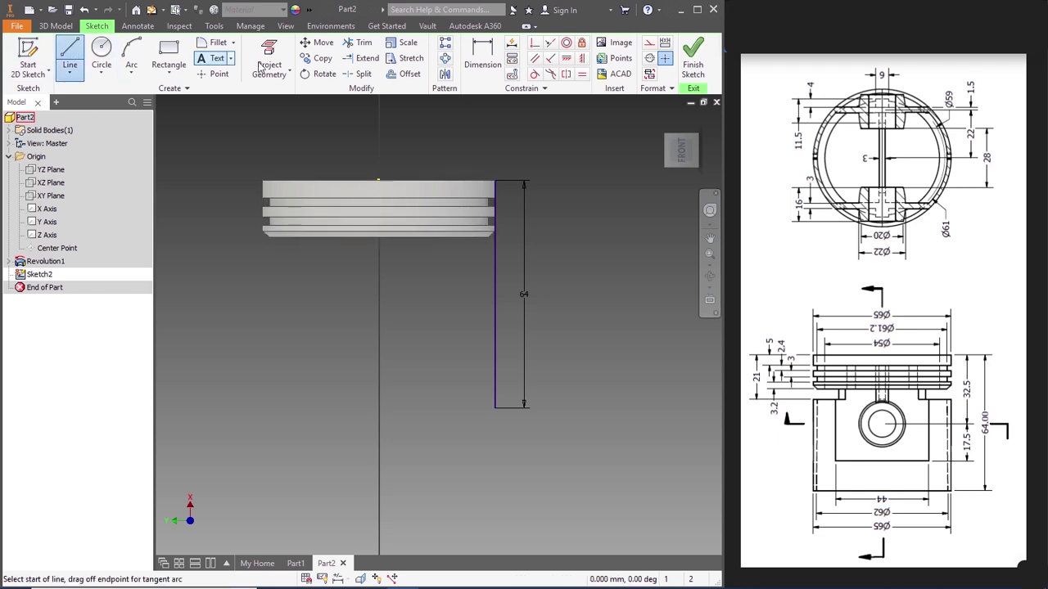
left_click(494, 294)
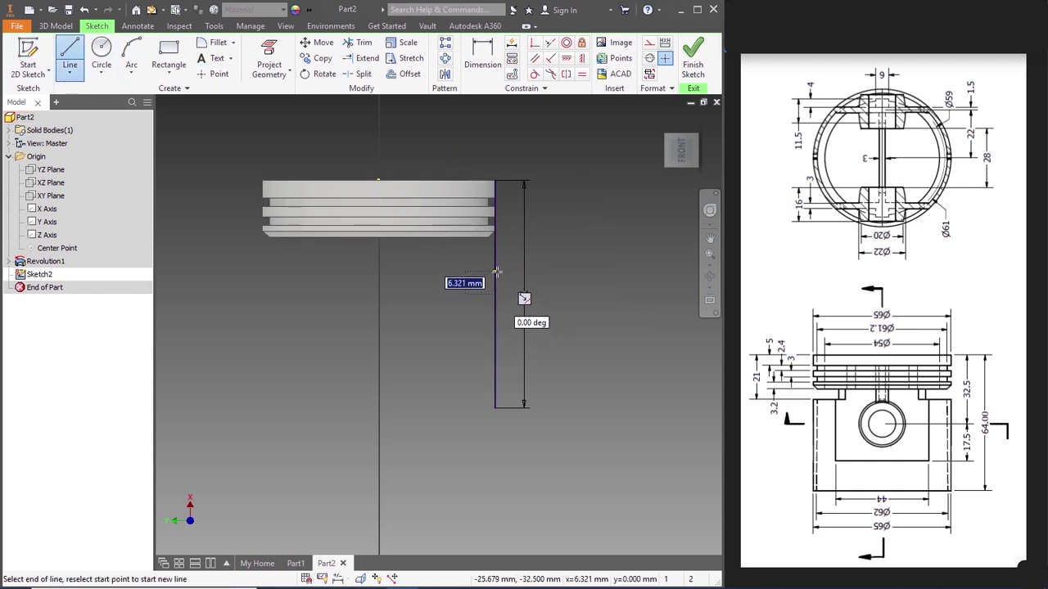
type("32.5-")
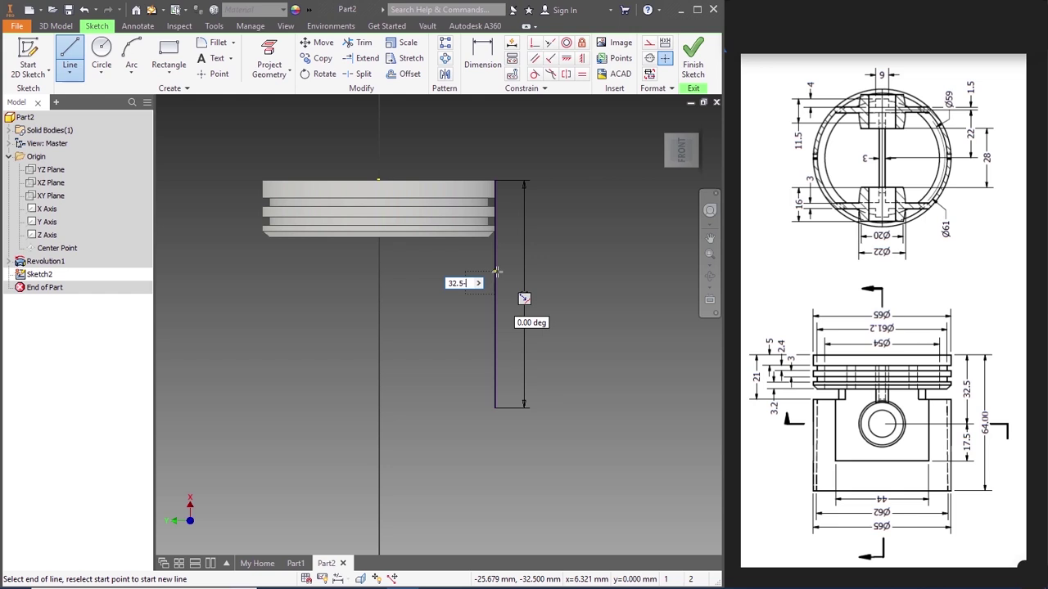
type("21")
key("Return")
key("Escape")
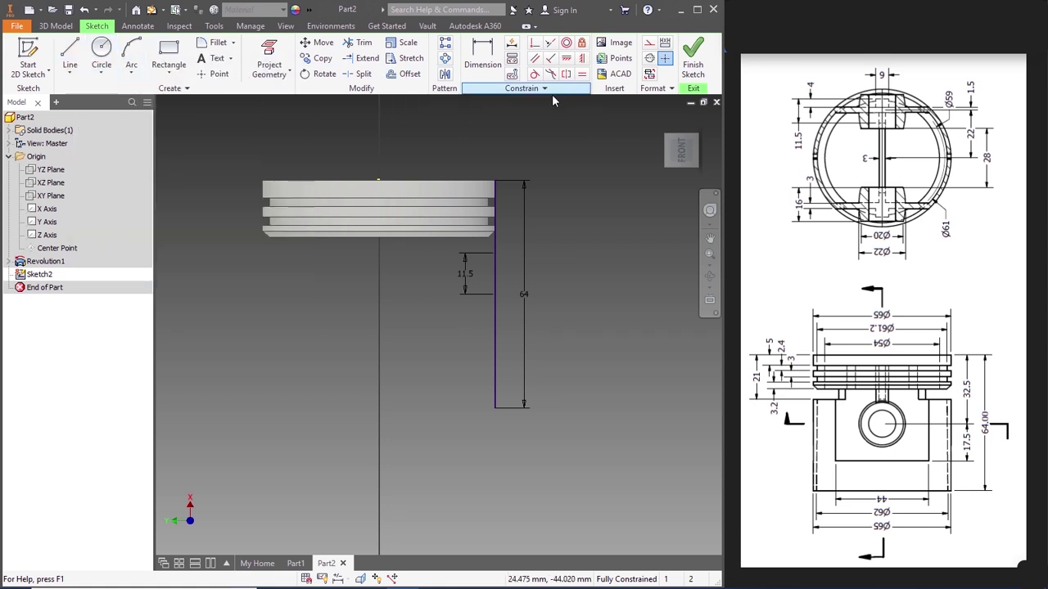
Step: Draw a 1.9 mm step line at the wall's end
left_click(70, 58)
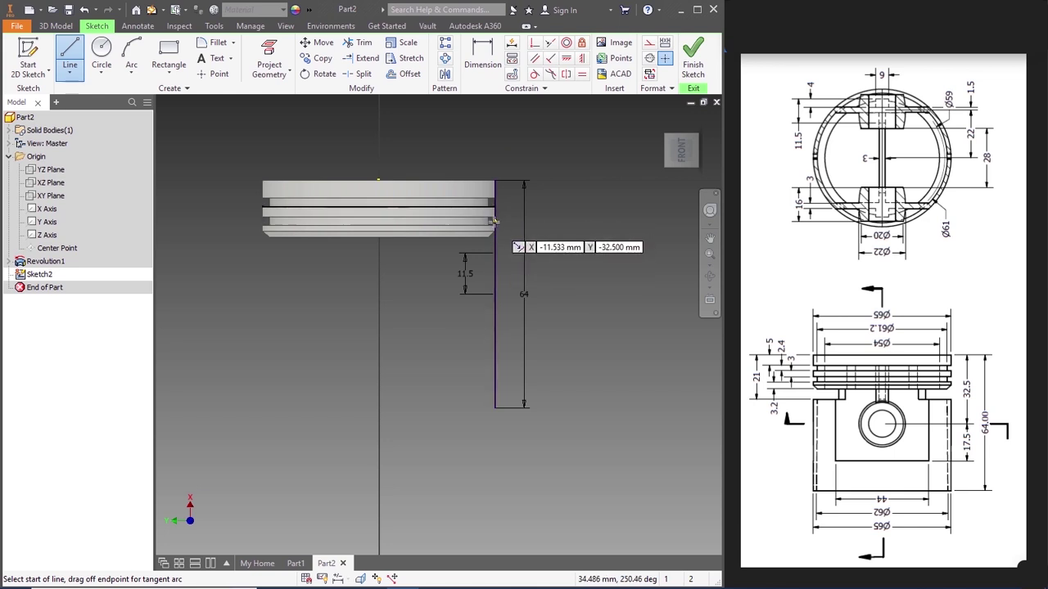
left_click(494, 254)
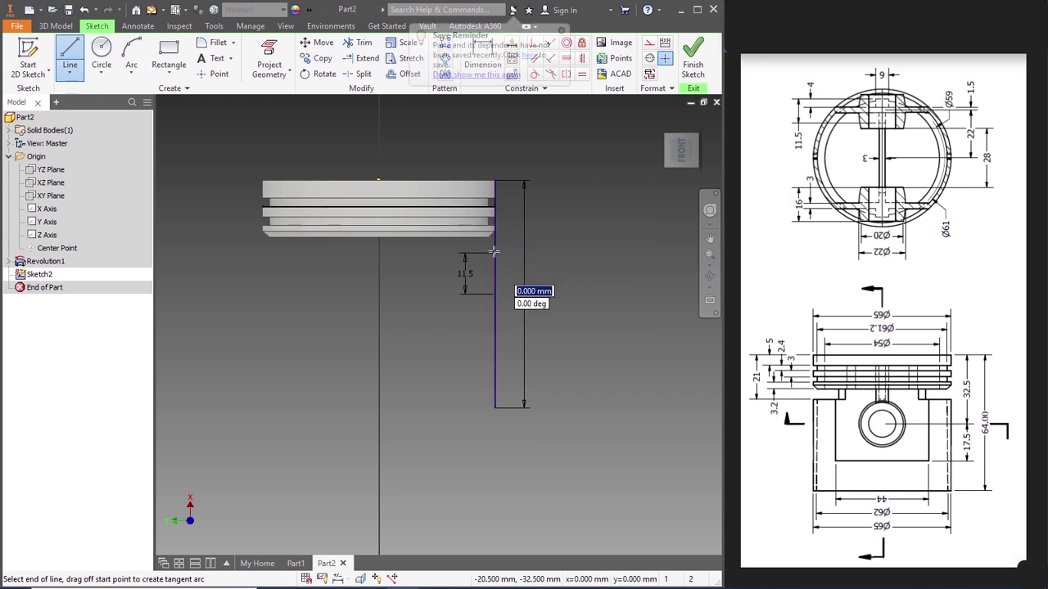
type("1.")
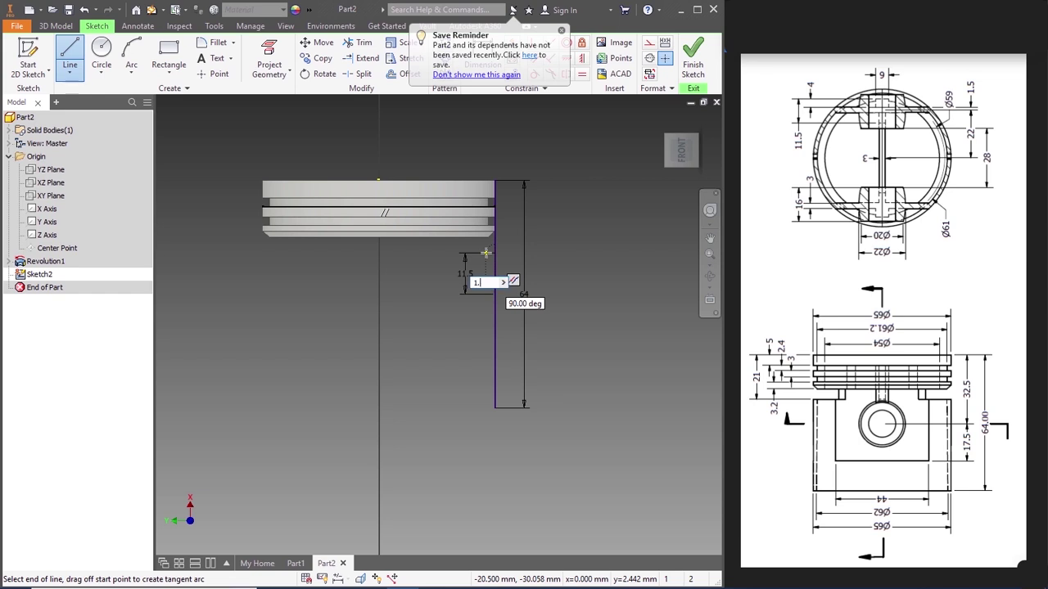
type("9")
key("Return")
key("Escape")
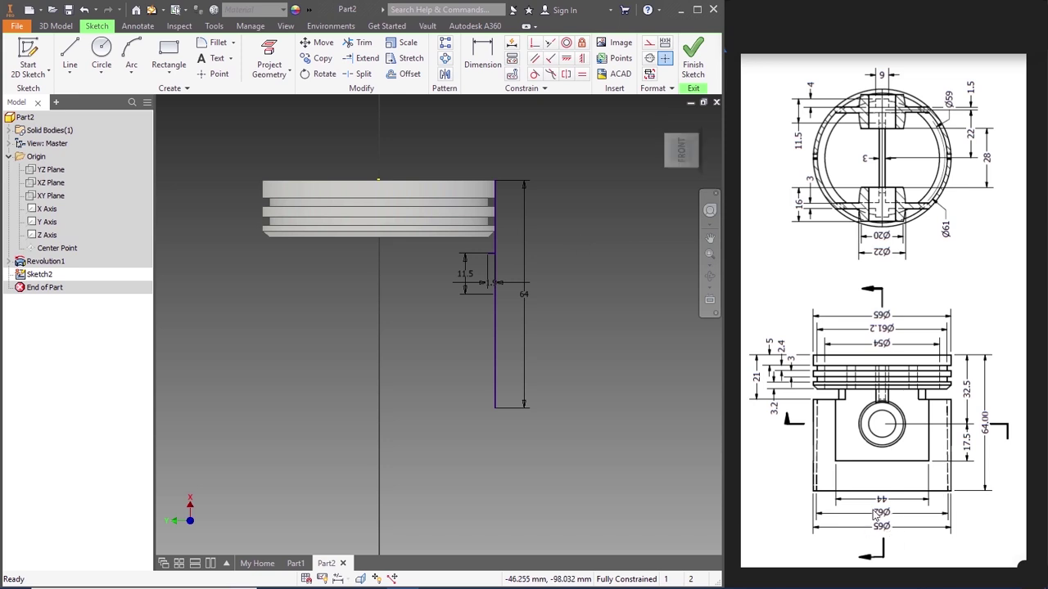
Step: Draw the 1.5 mm, (65-62)/2, bottom line at the foot of the wall
left_click(69, 58)
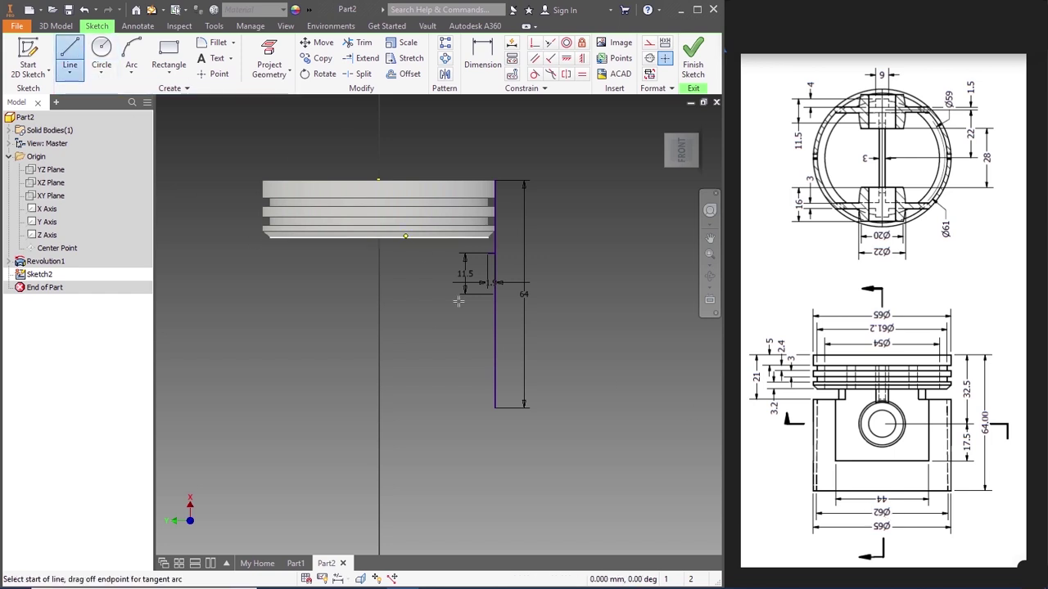
left_click(495, 407)
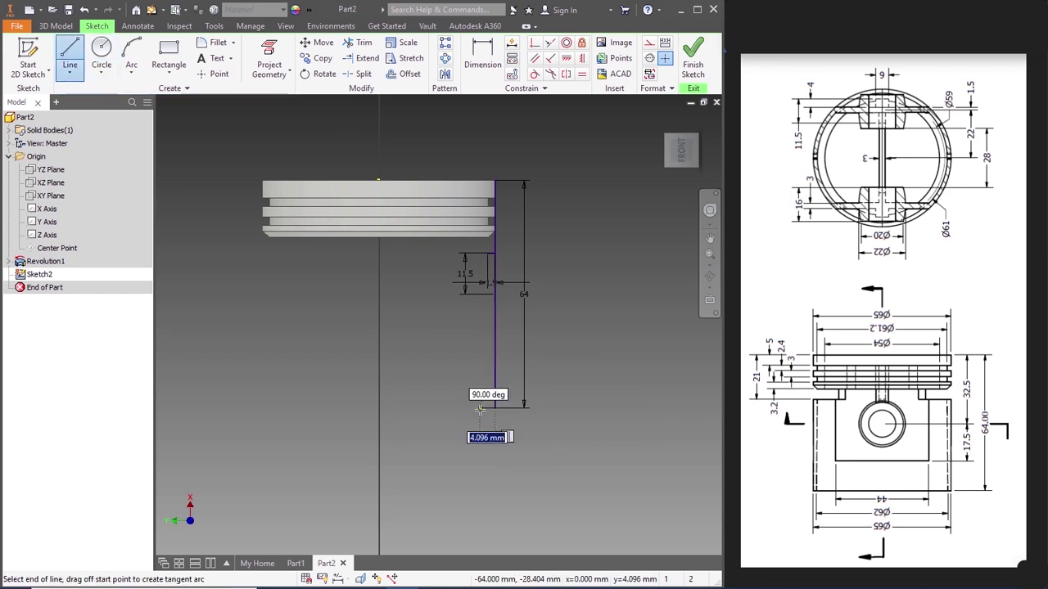
type("65-62)/2")
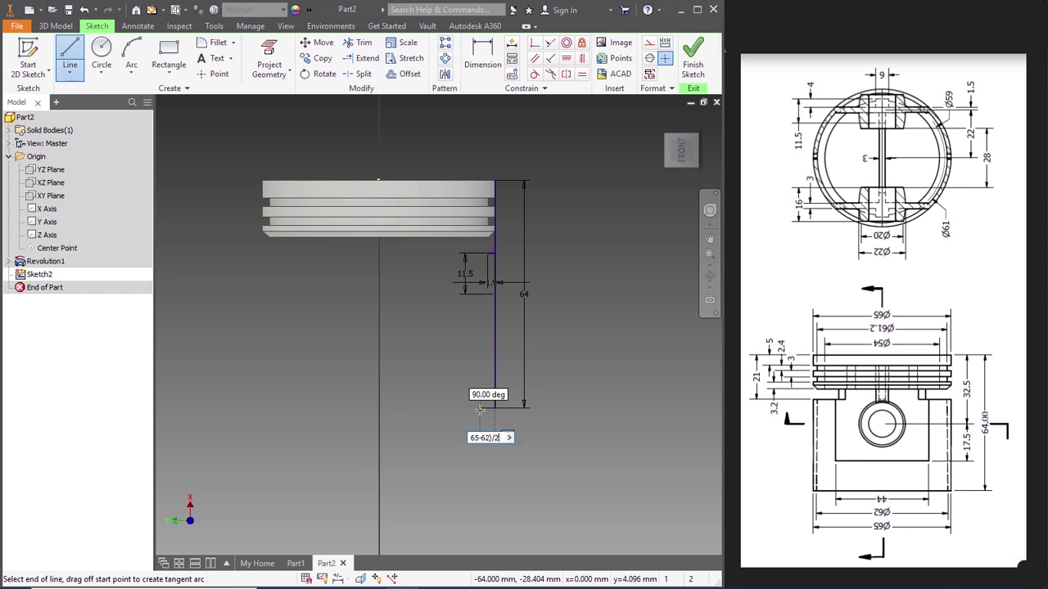
key("Return")
key("Escape")
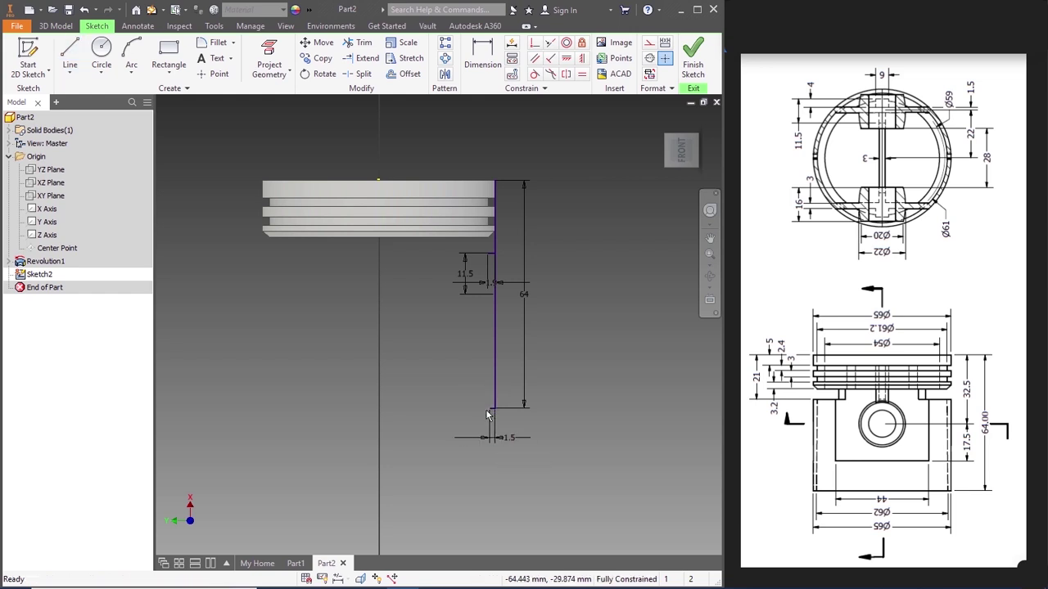
Step: Close the profile with an inner vertical edge up to the step, then finish the sketch
left_click(69, 56)
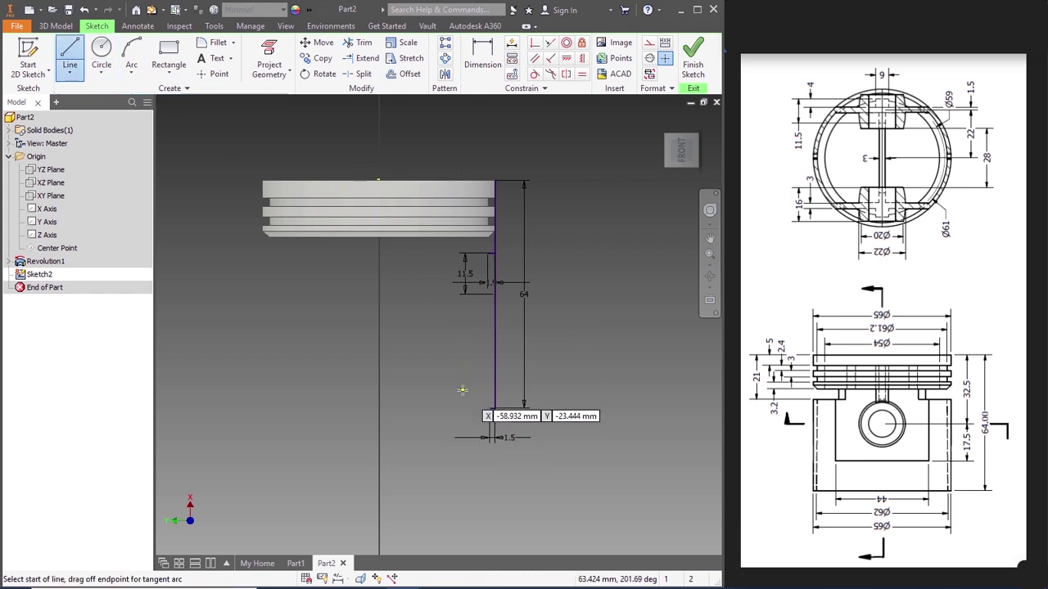
scroll(462, 390, "down", 1)
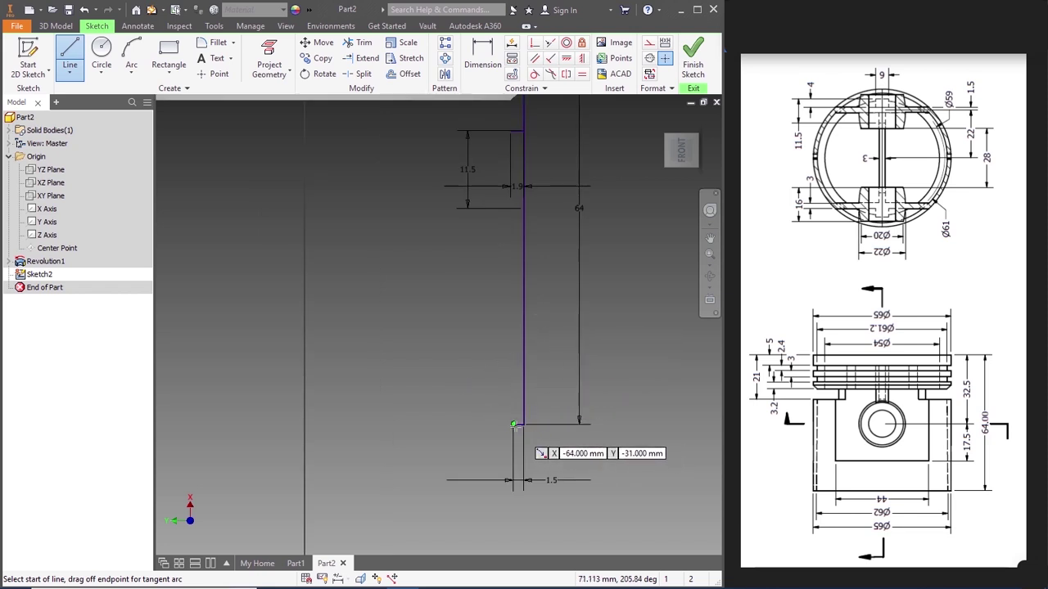
left_click(513, 424)
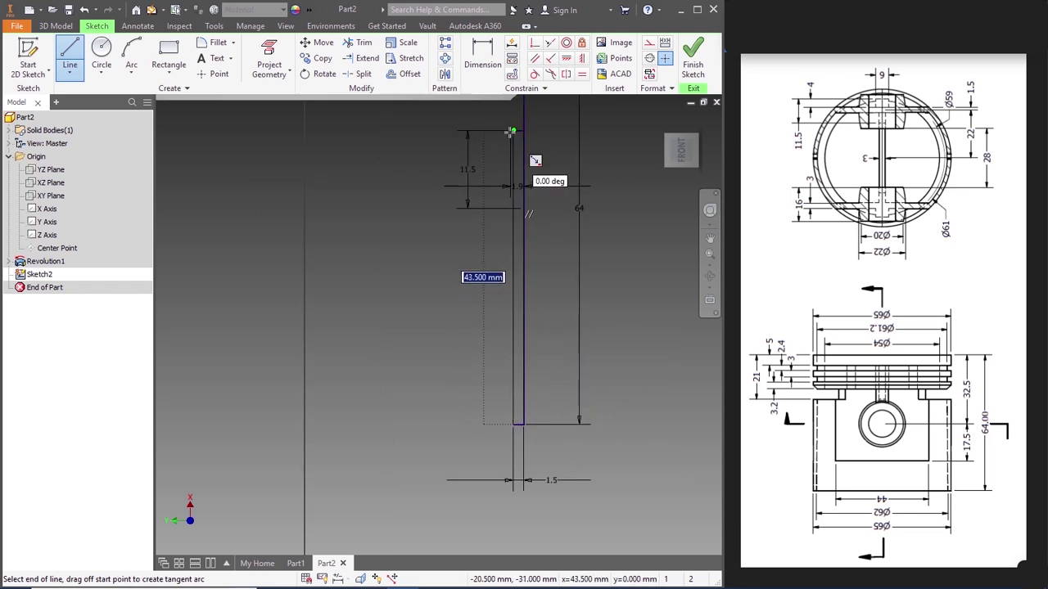
scroll(510, 131, "down", 1)
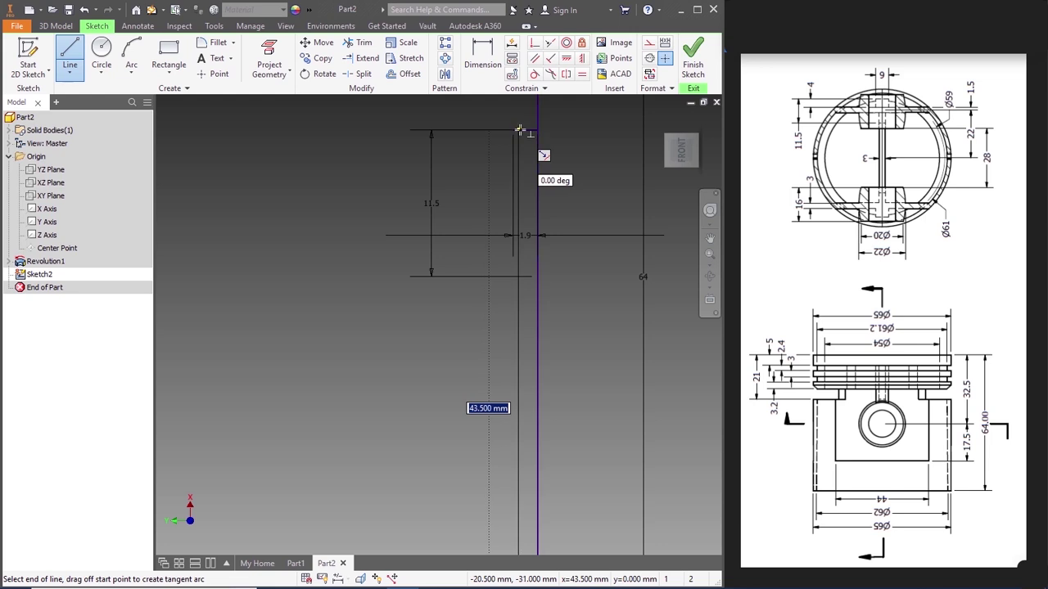
left_click(515, 129)
scroll(515, 129, "up", 2)
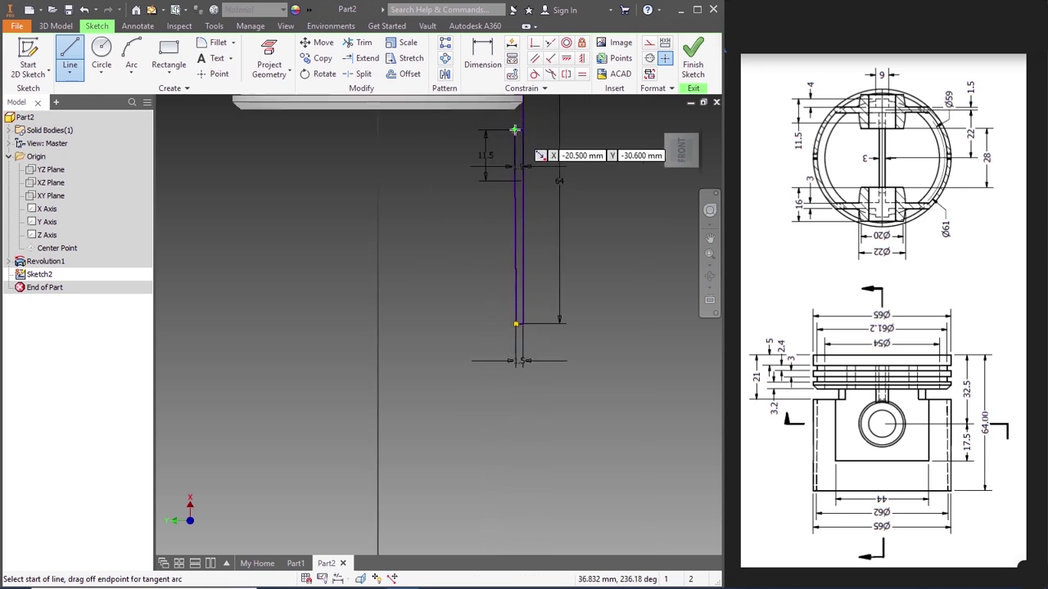
key("Escape")
scroll(564, 330, "up", 1)
scroll(554, 212, "down", 2)
scroll(554, 212, "up", 2)
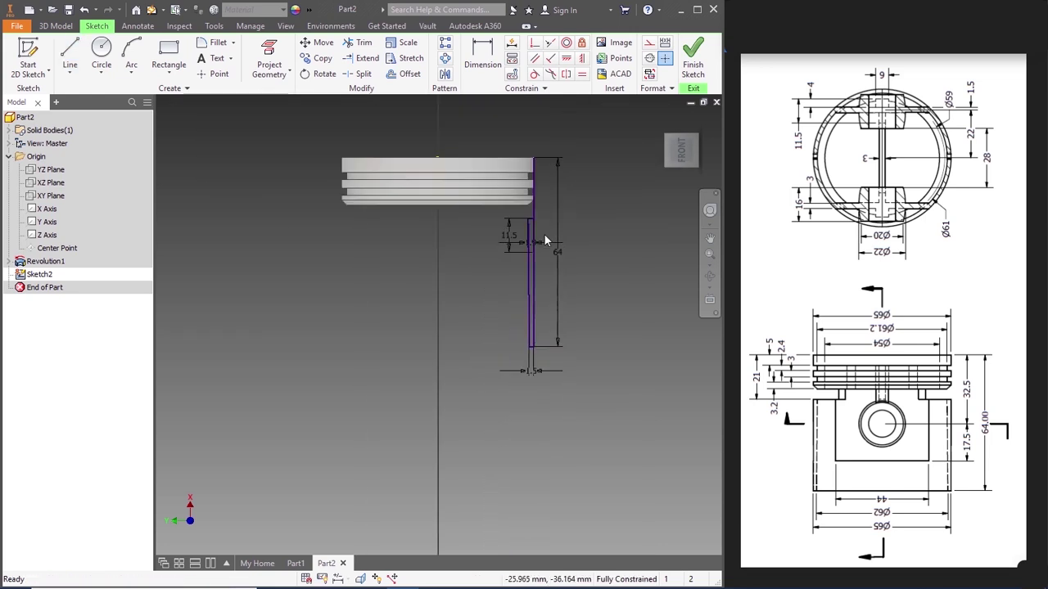
scroll(530, 150, "down", 2)
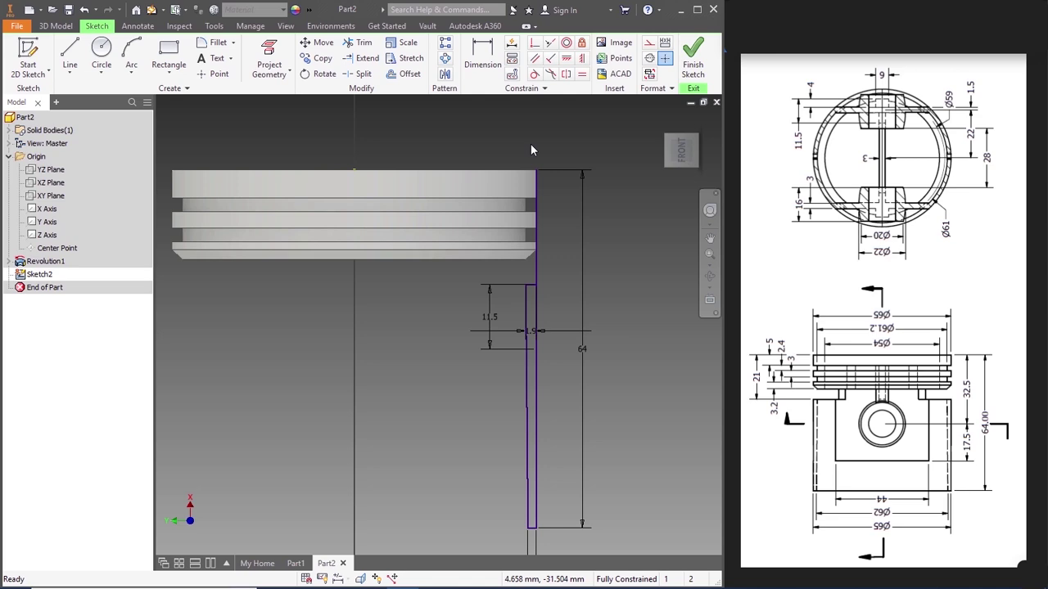
left_click(693, 59)
Step: Revolve the skirt profile a full turn about the X Axis, then check front and isometric views
scroll(459, 218, "up", 3)
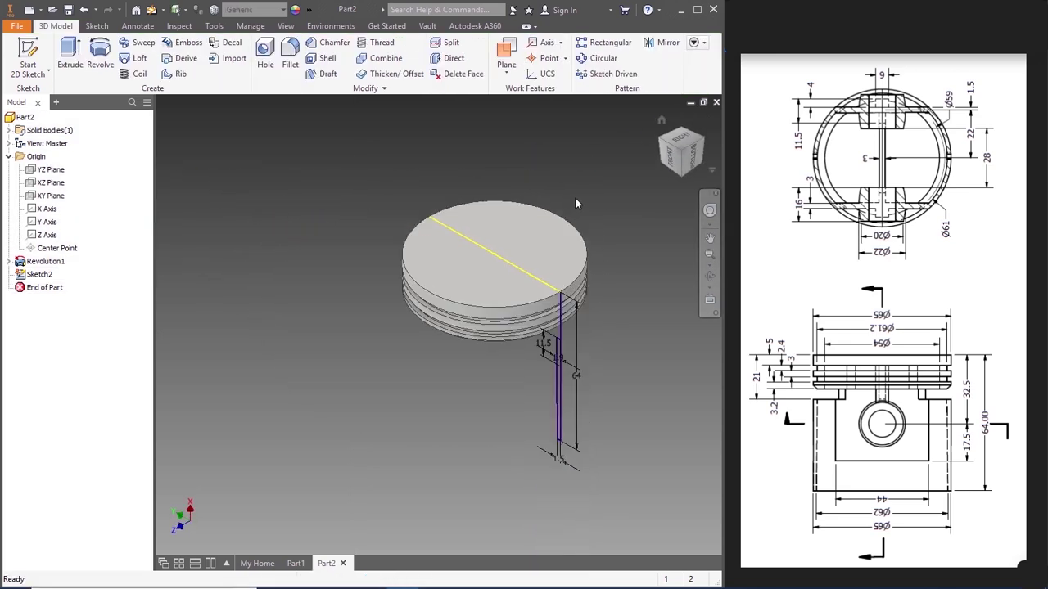
left_click(96, 52)
scroll(552, 368, "down", 2)
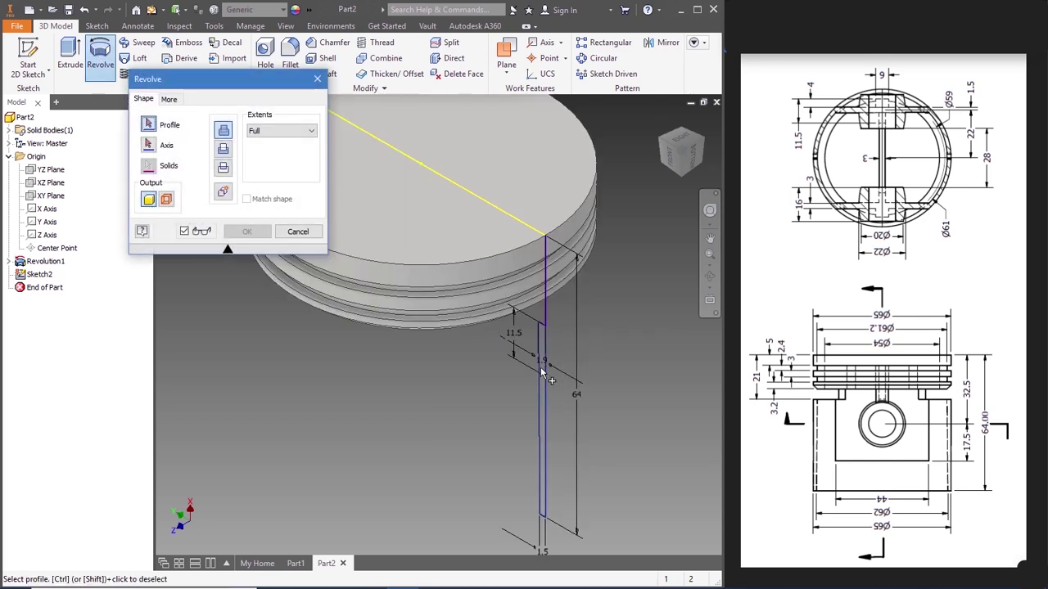
scroll(544, 373, "up", 2)
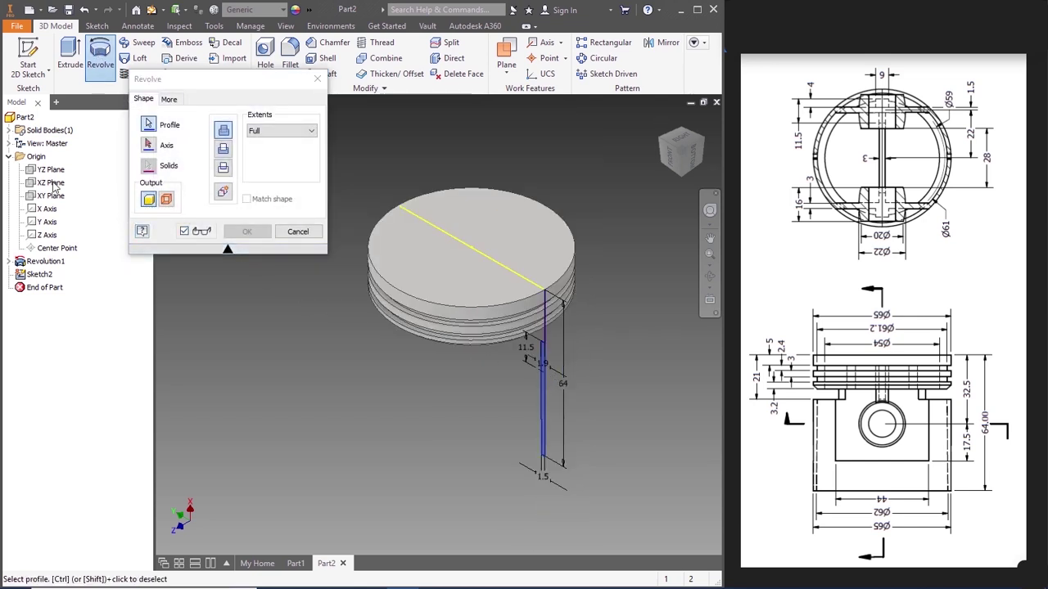
left_click(148, 145)
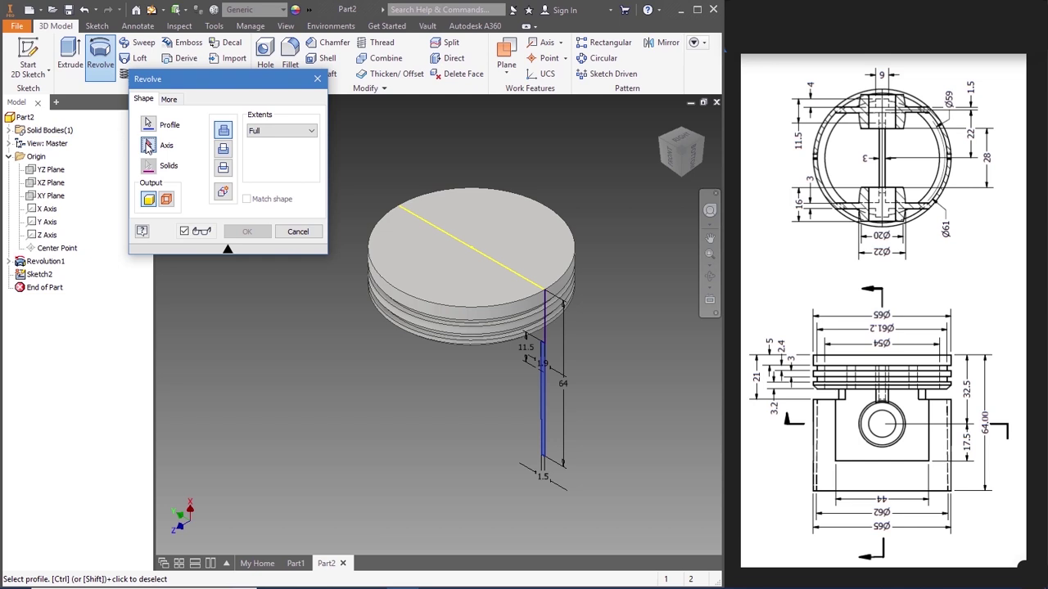
left_click(44, 210)
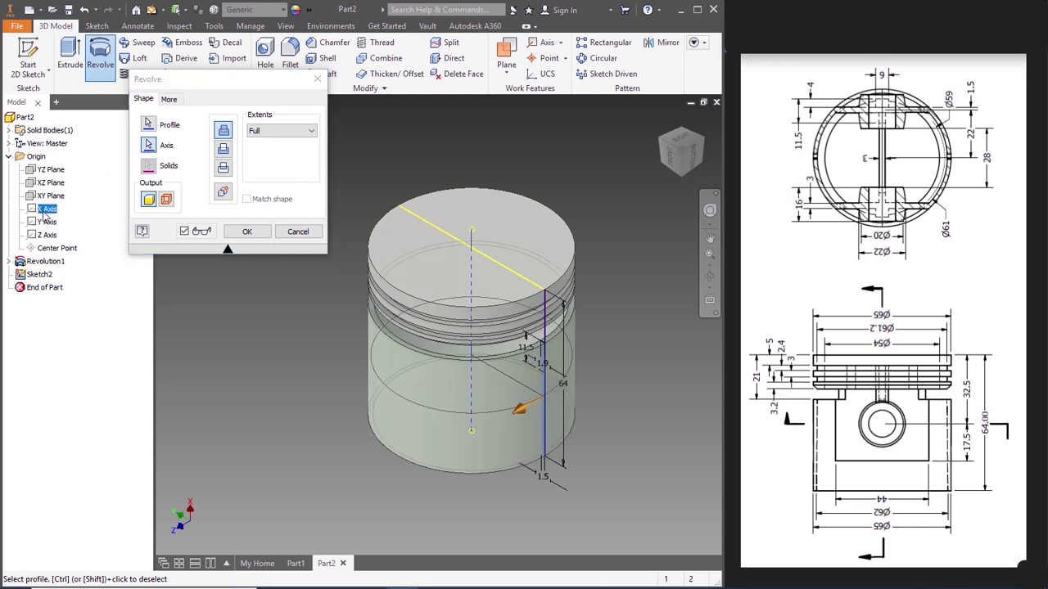
left_click(248, 232)
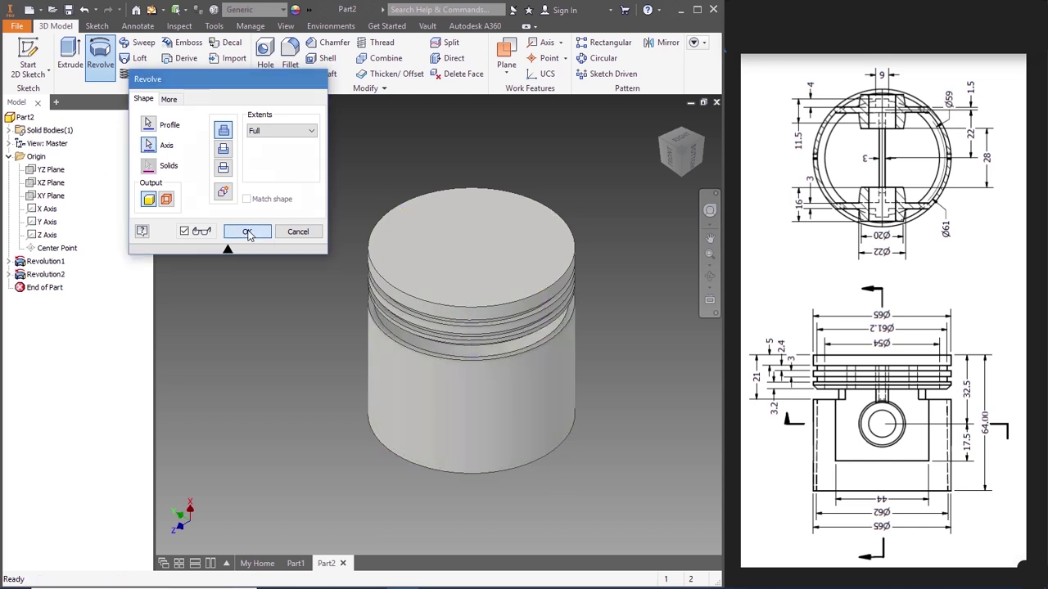
left_click(669, 162)
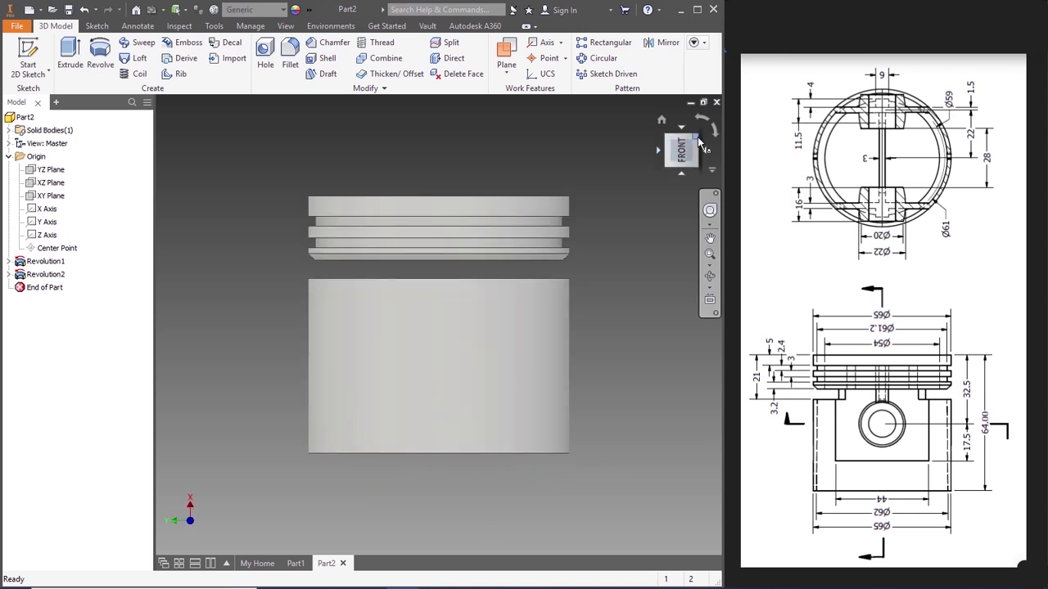
left_click(697, 137)
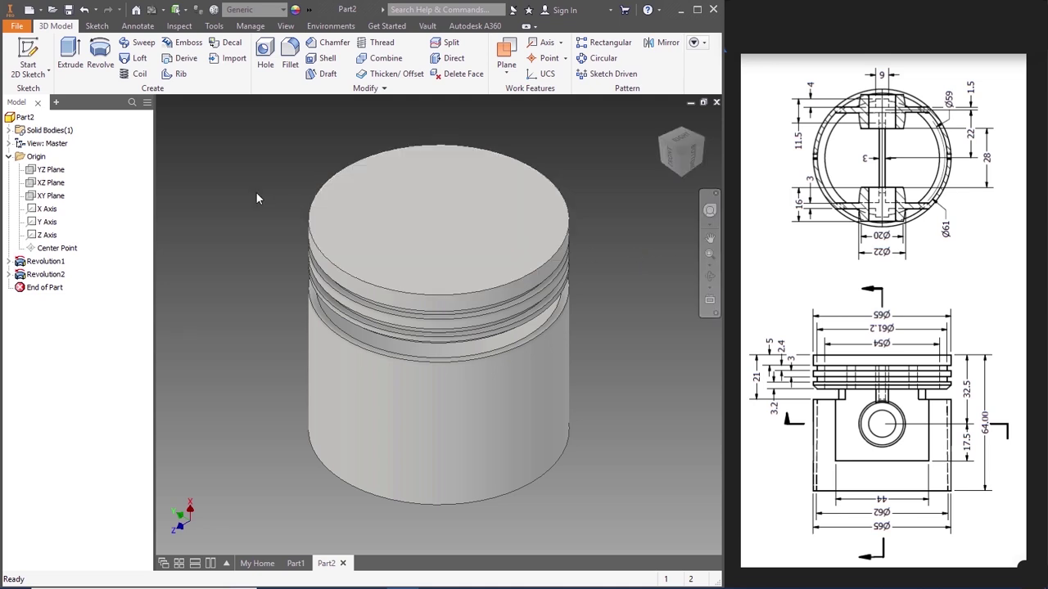
Step: Start a new sketch on the XY Plane and draw a 32.5 mm vertical line from the piston top
left_click(51, 196)
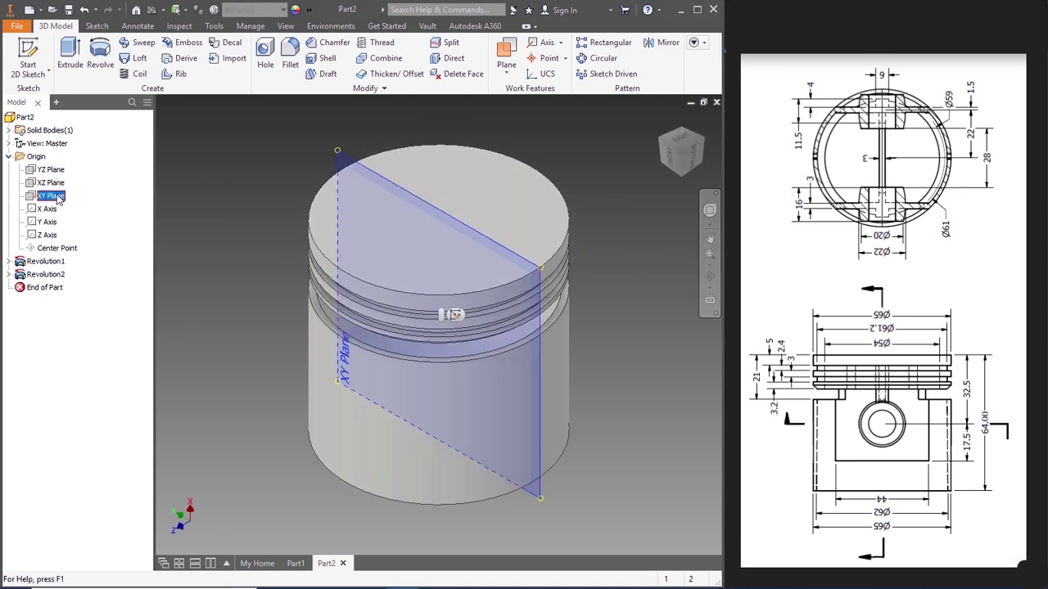
left_click(456, 317)
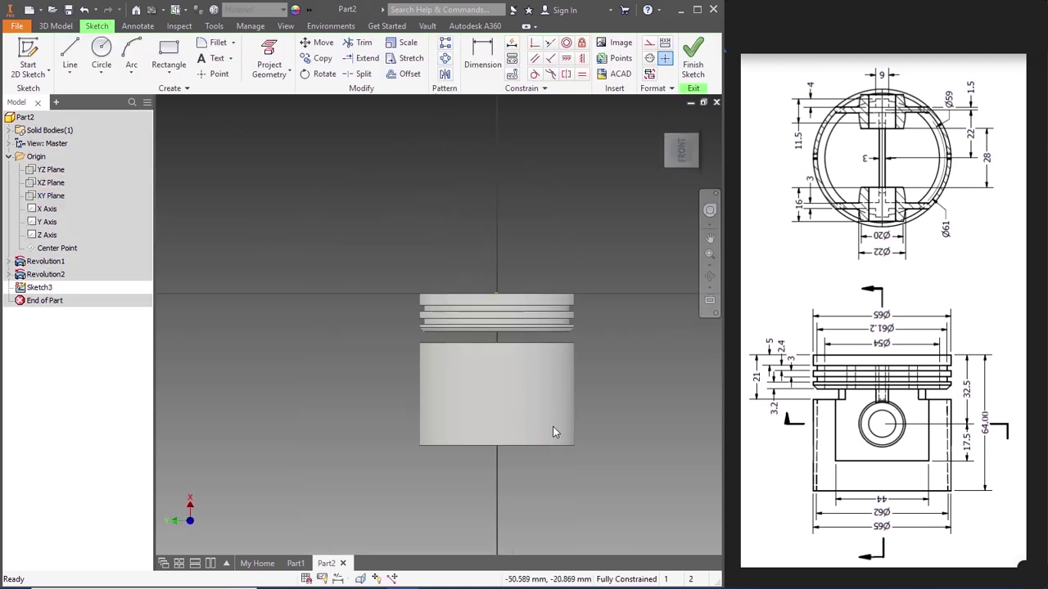
scroll(531, 450, "up", 3)
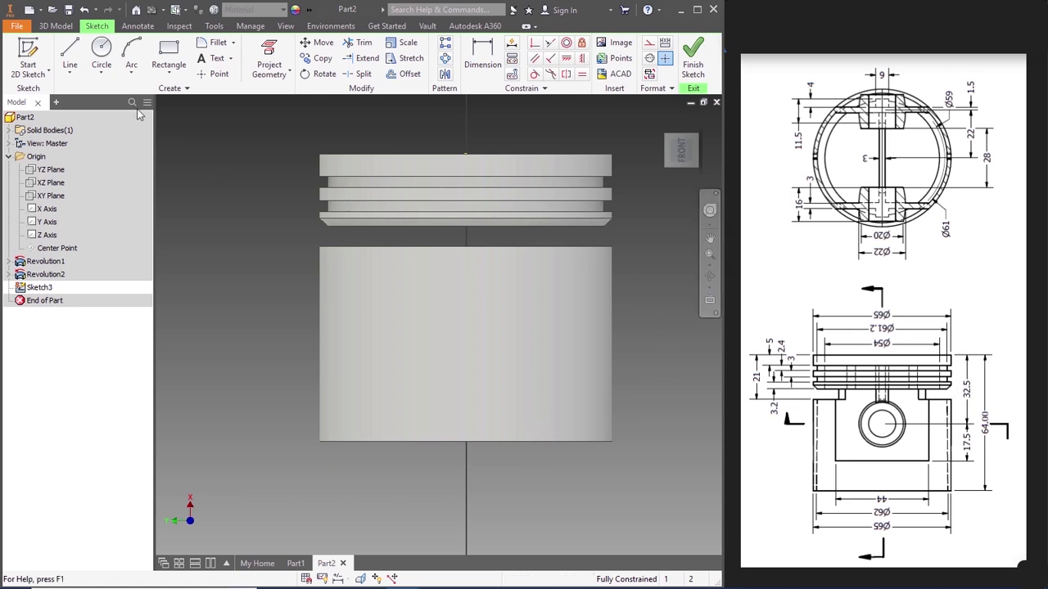
left_click(70, 55)
left_click(466, 154)
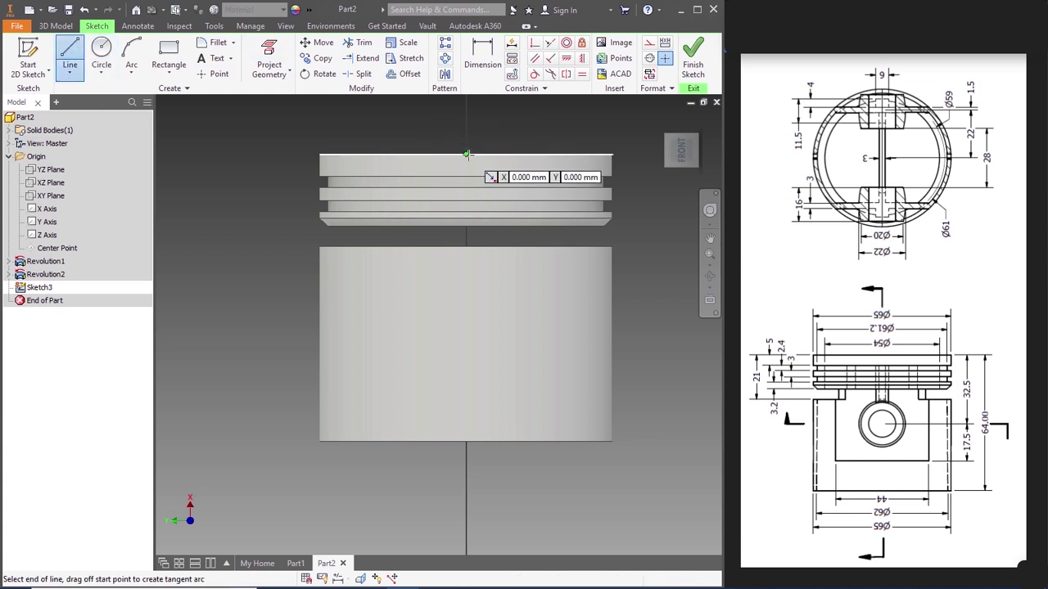
type("32.5")
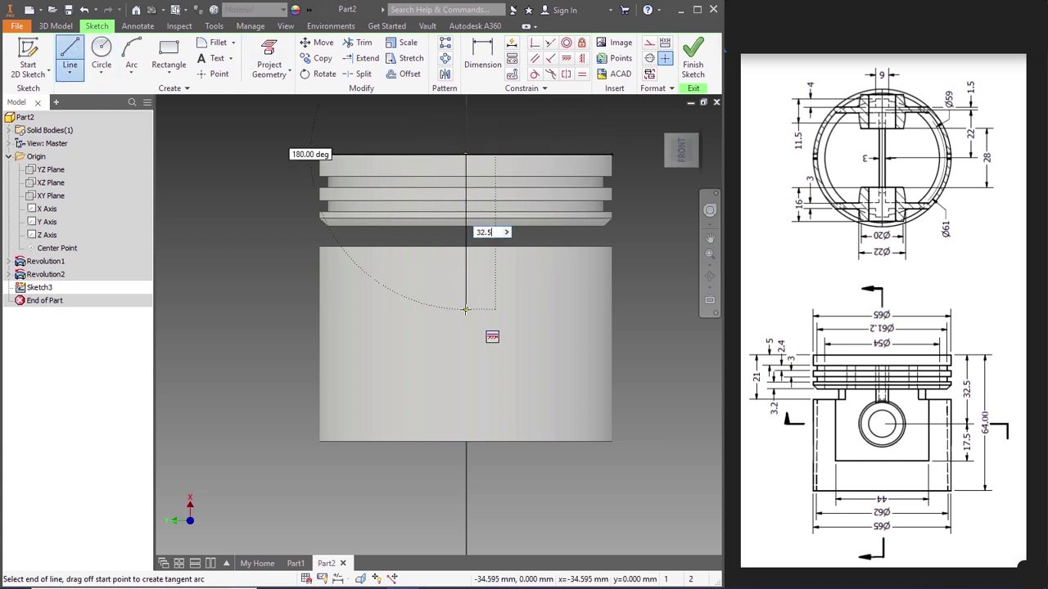
key("Return")
key("Escape")
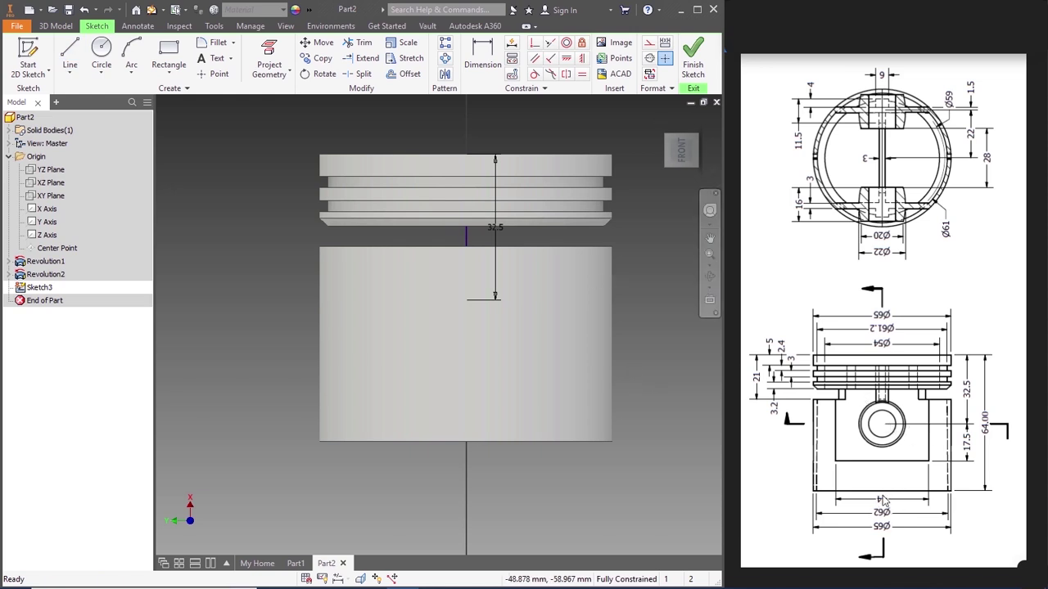
Step: Draw the 22 mm horizontal line from the end of the 32.5 mm line
left_click(70, 57)
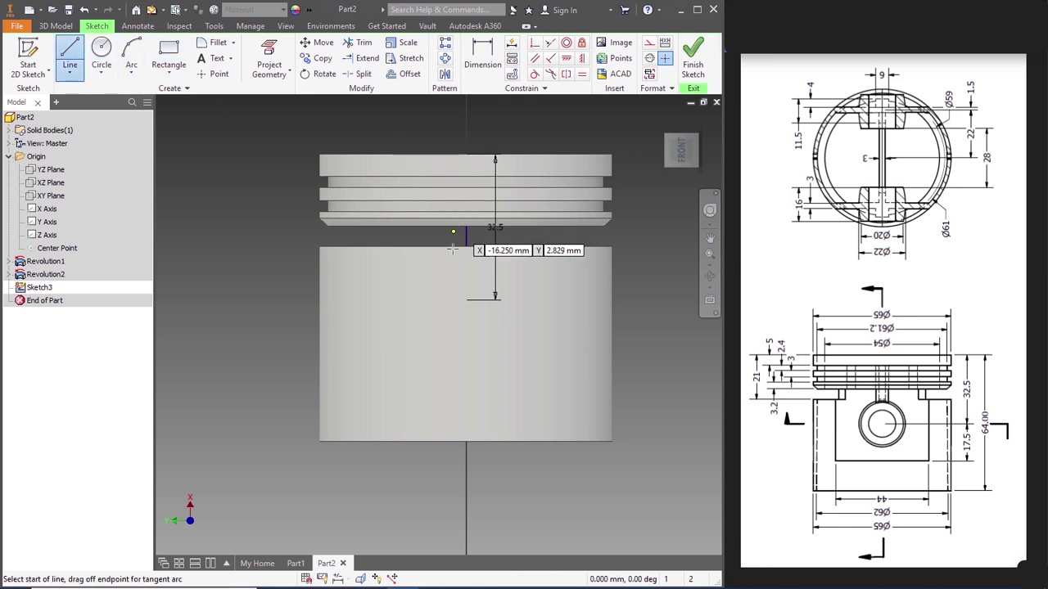
left_click(467, 300)
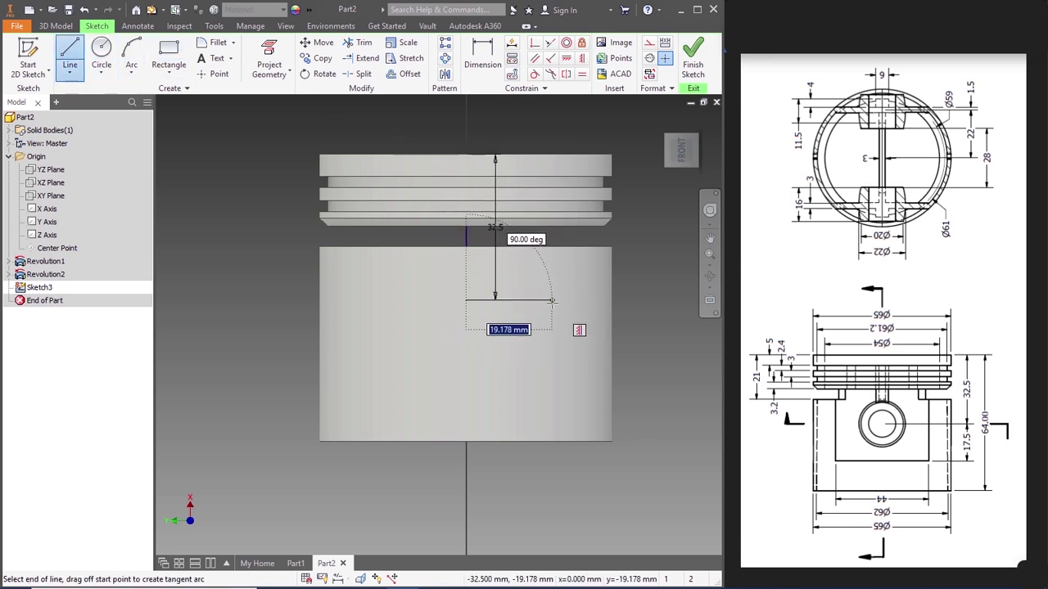
type("20")
key("Return")
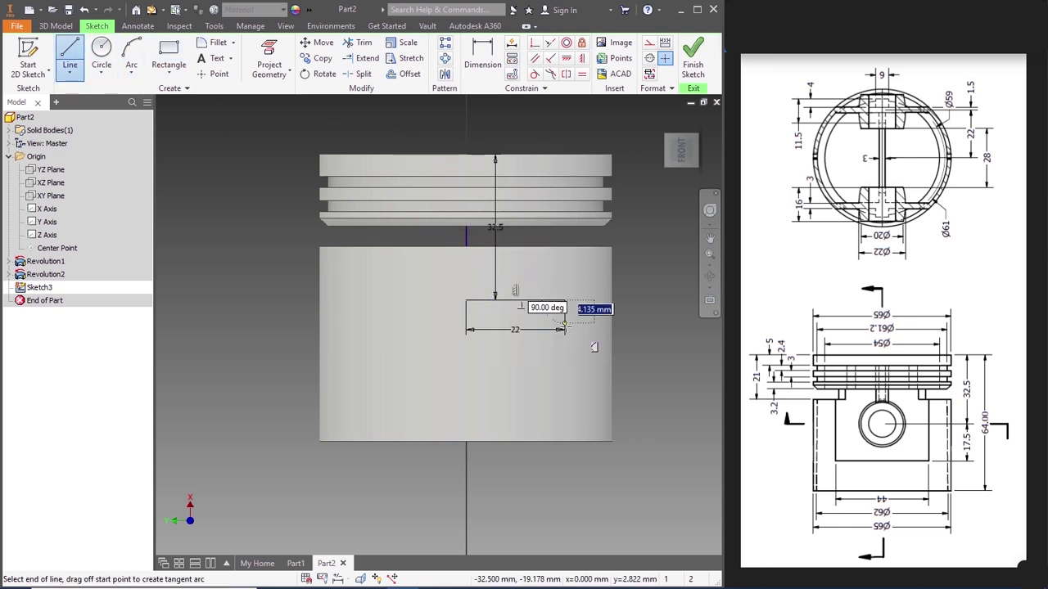
key("Escape")
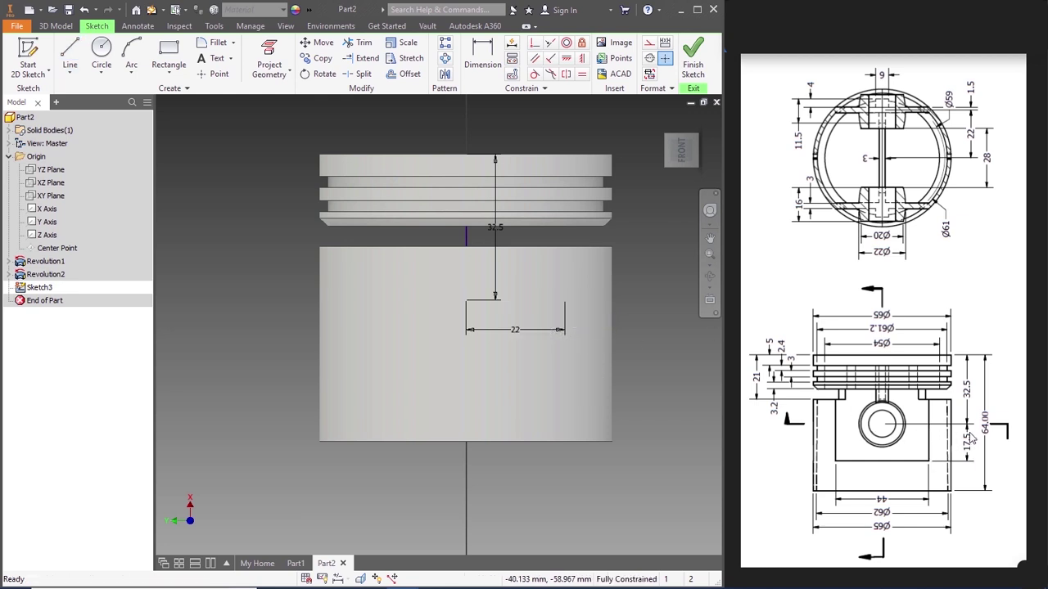
Step: Draw the 17.5 mm vertical and 44 mm horizontal segments of the stepped outline
left_click(69, 56)
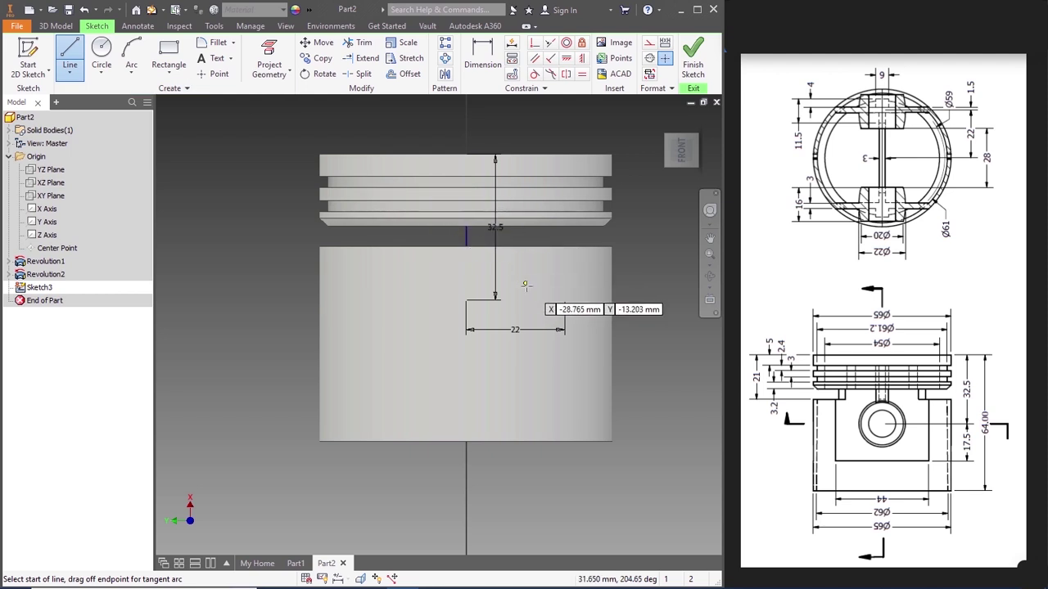
left_click(564, 300)
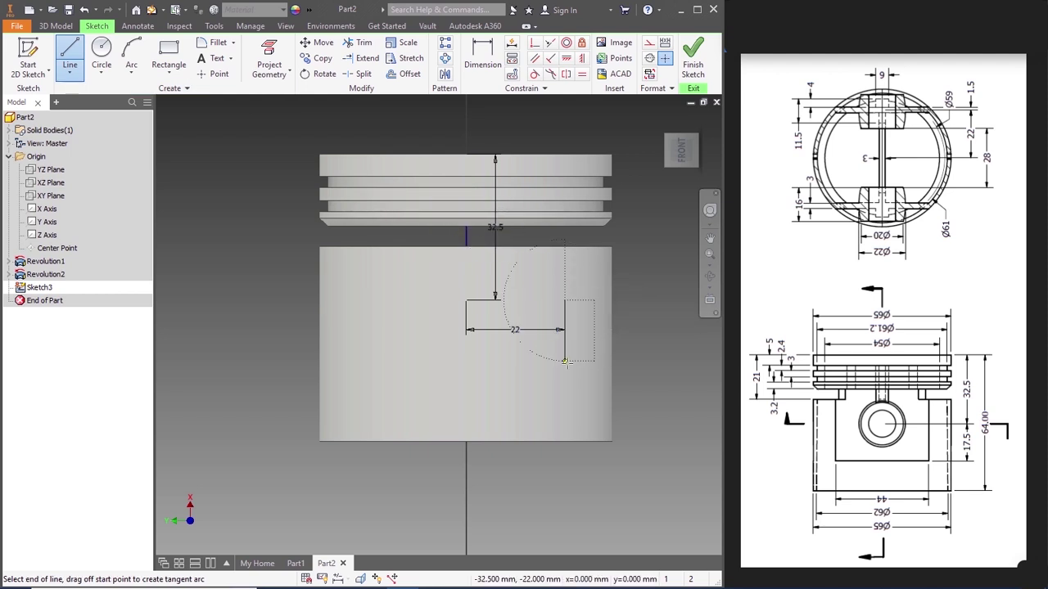
left_click_drag(565, 361, 564, 368)
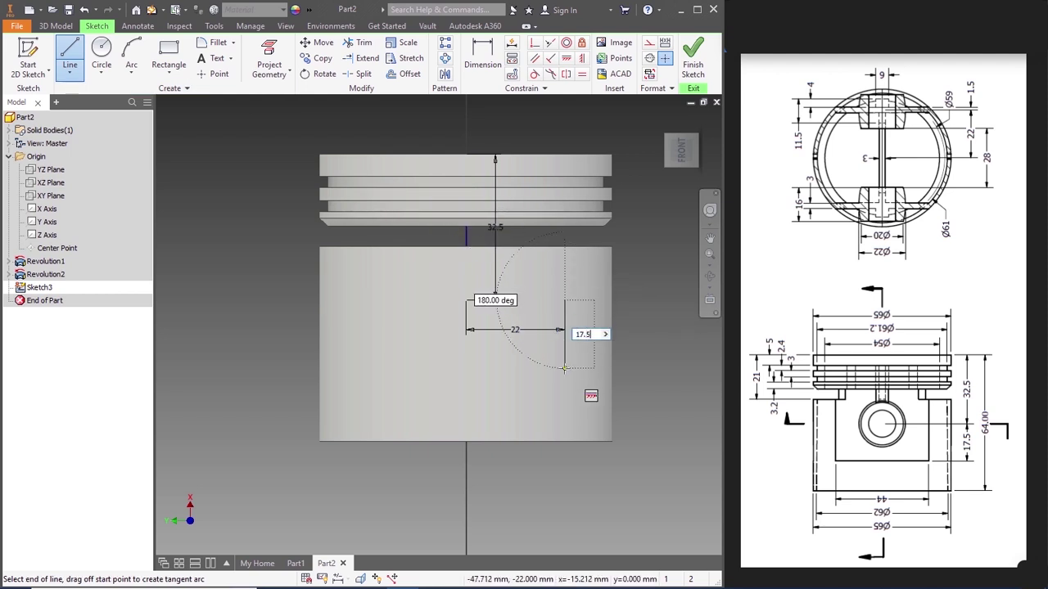
type("17.5")
key("Return")
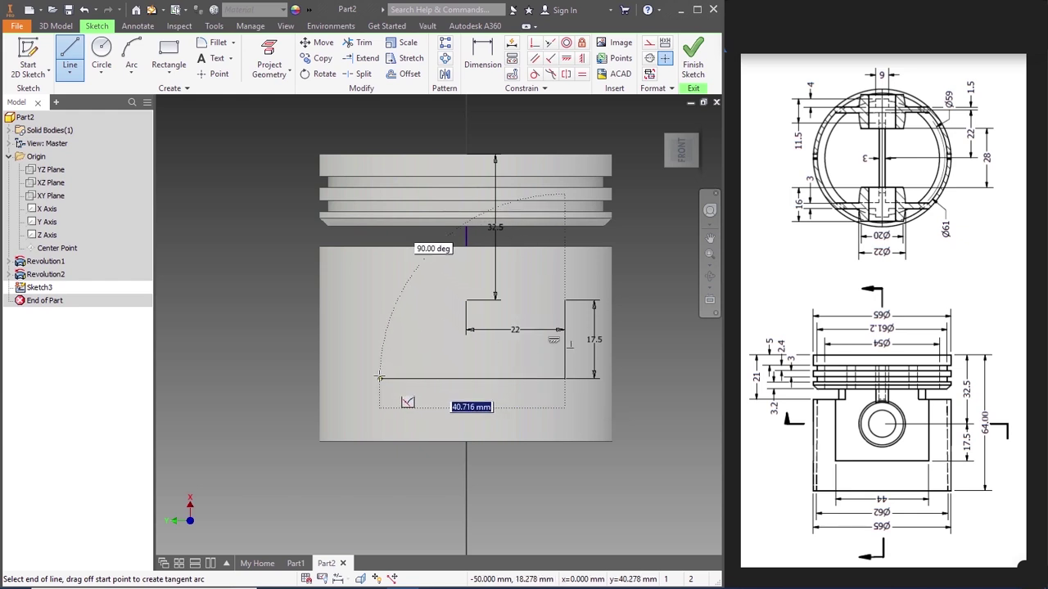
type("44")
key("Return")
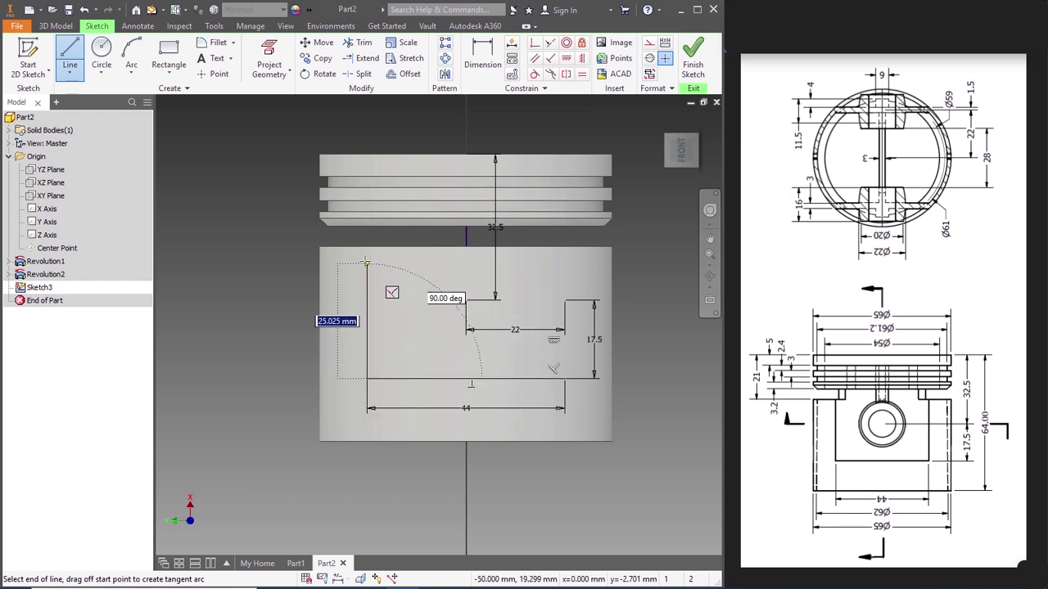
key("Escape")
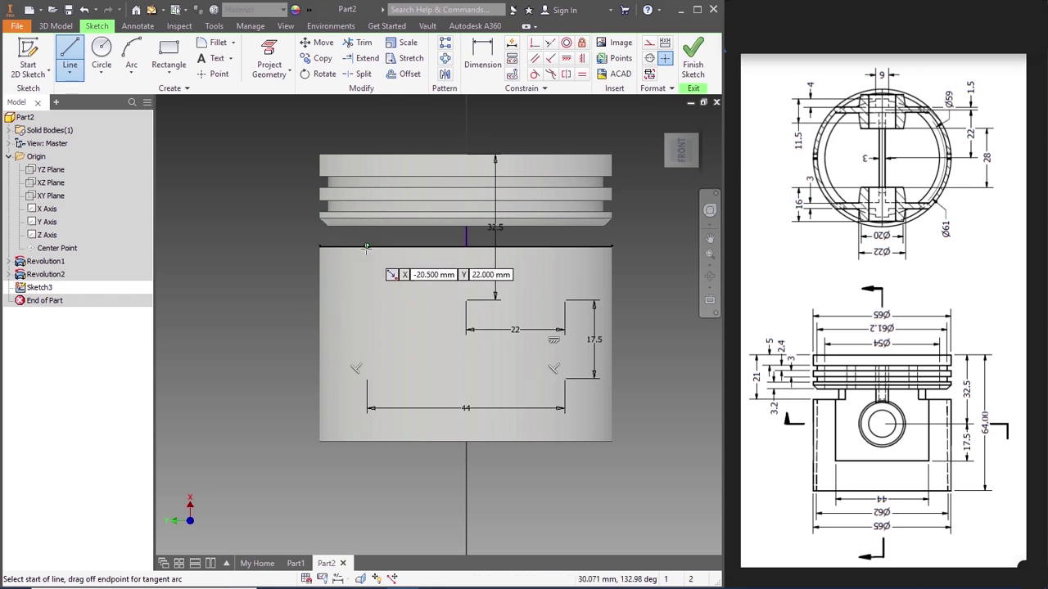
Step: Close the outline along the skirt's top edge and finish the sketch
left_click(366, 247)
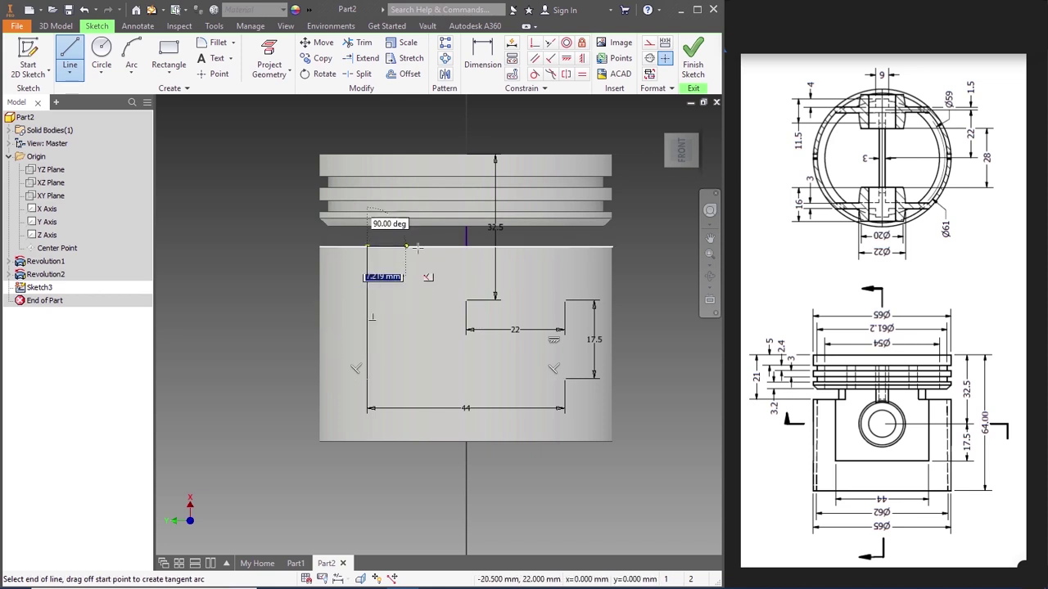
left_click(565, 245)
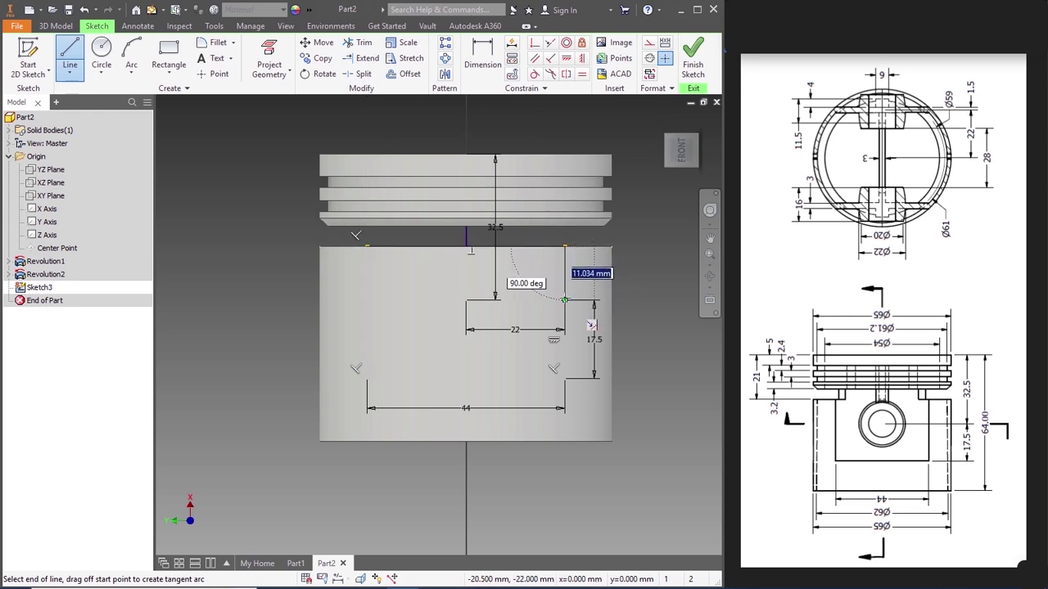
key("Escape")
key("Escape")
left_click(690, 72)
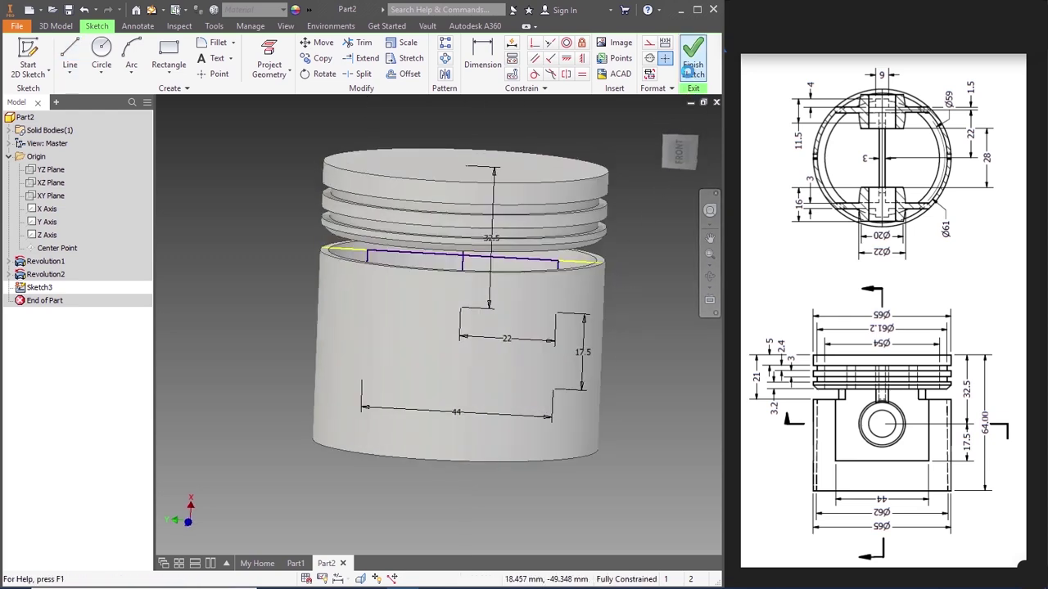
Step: Cut-extrude the stepped Sketch3 outline through both sides of the skirt as Extrusion1
left_click(71, 55)
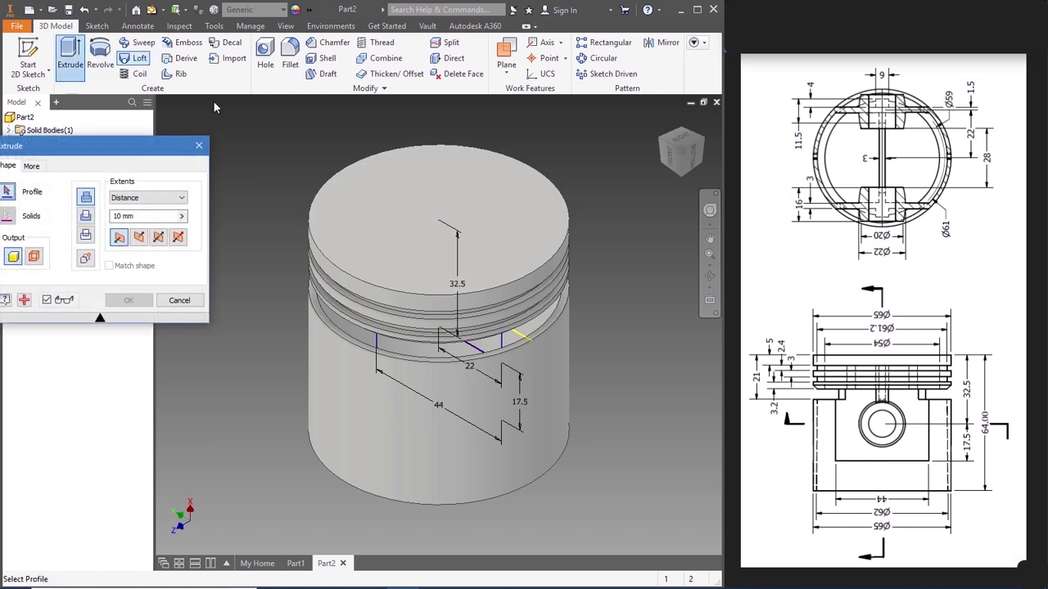
left_click(481, 347)
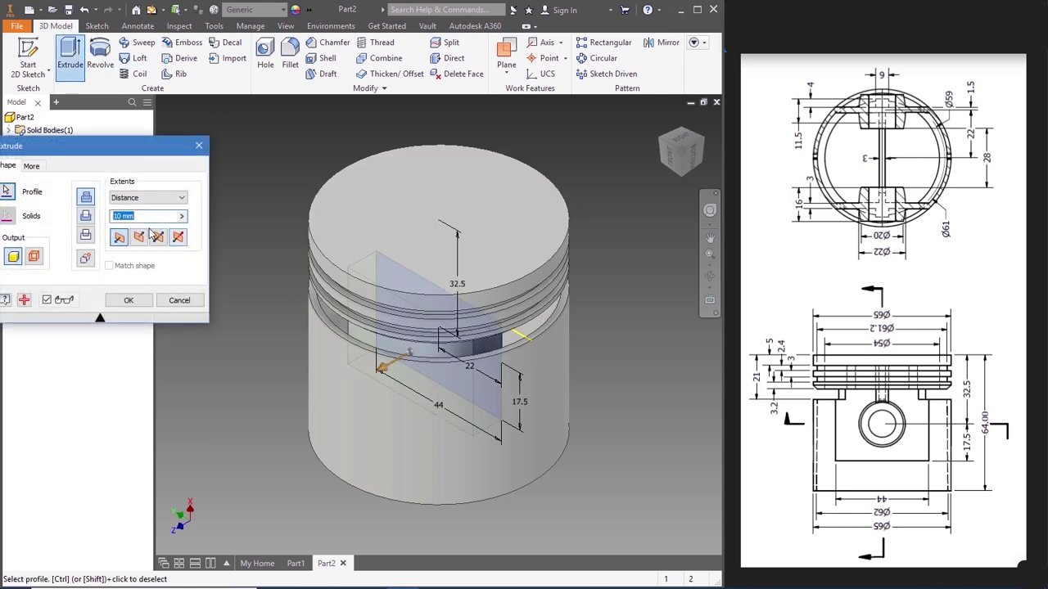
left_click_drag(154, 143, 222, 144)
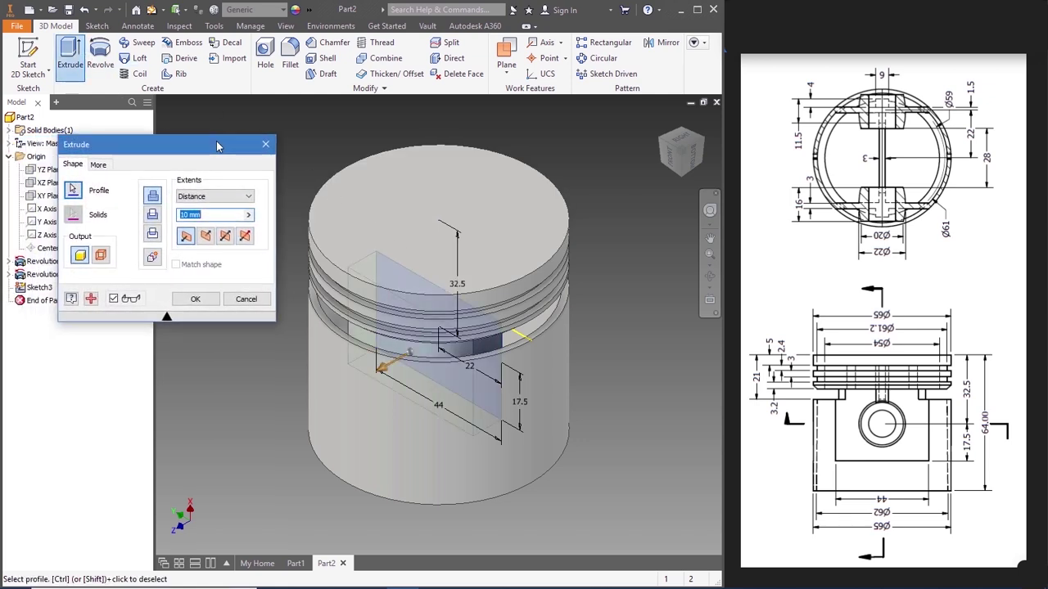
left_click(225, 237)
left_click(153, 214)
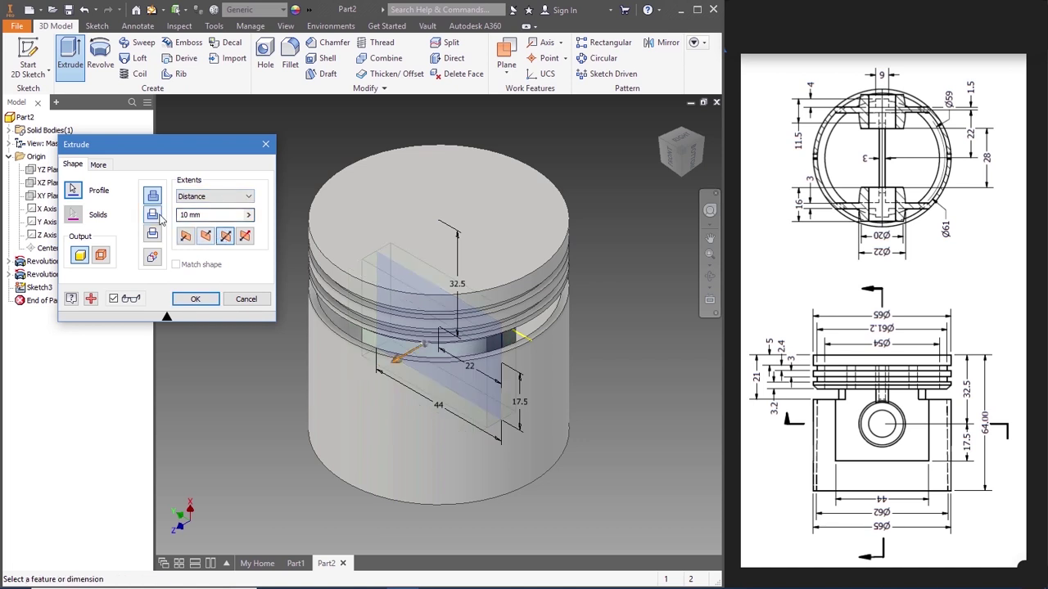
left_click_drag(400, 362, 274, 382)
left_click(195, 299)
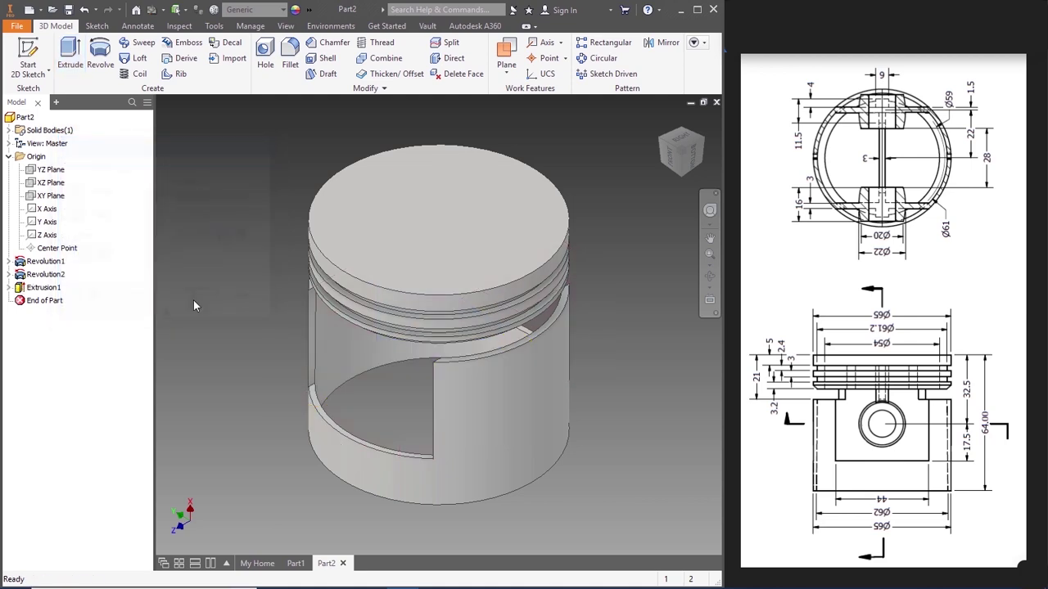
left_click(673, 164)
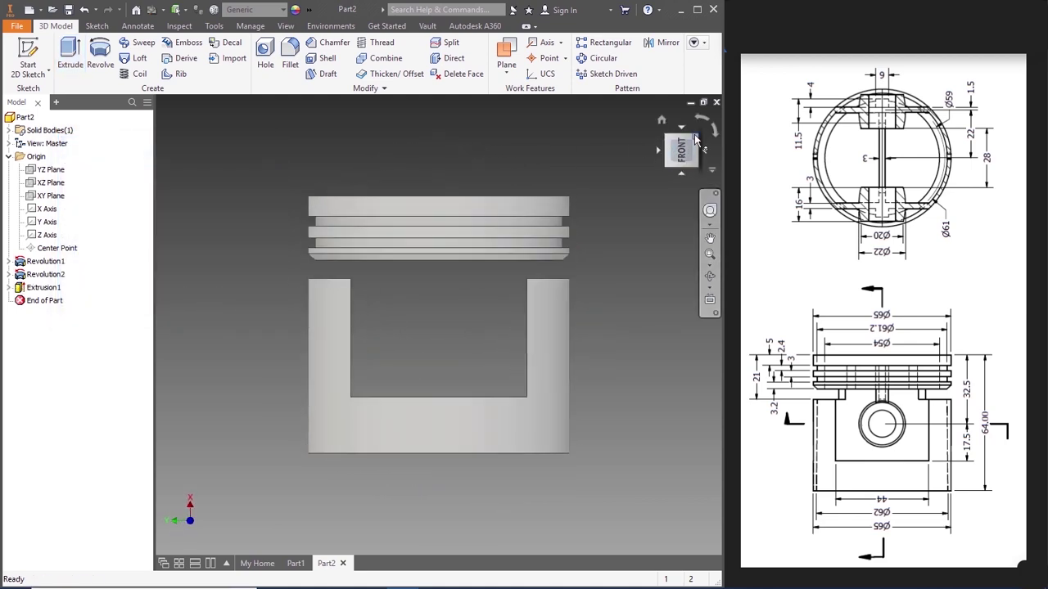
left_click(695, 141)
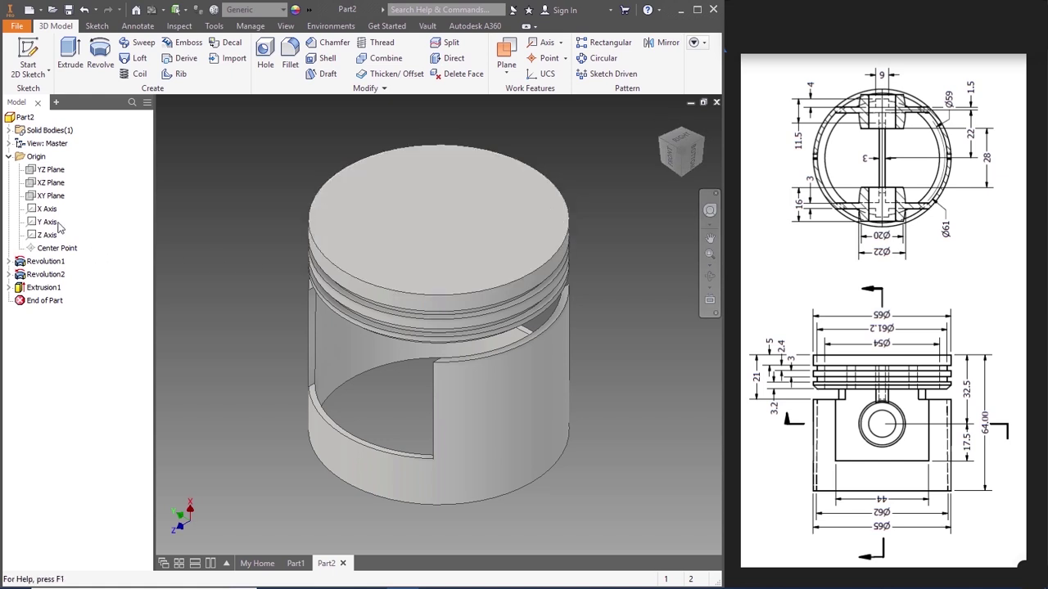
Step: Suppress the ringed head feature Revolution1, accepting the warning
right_click(48, 264)
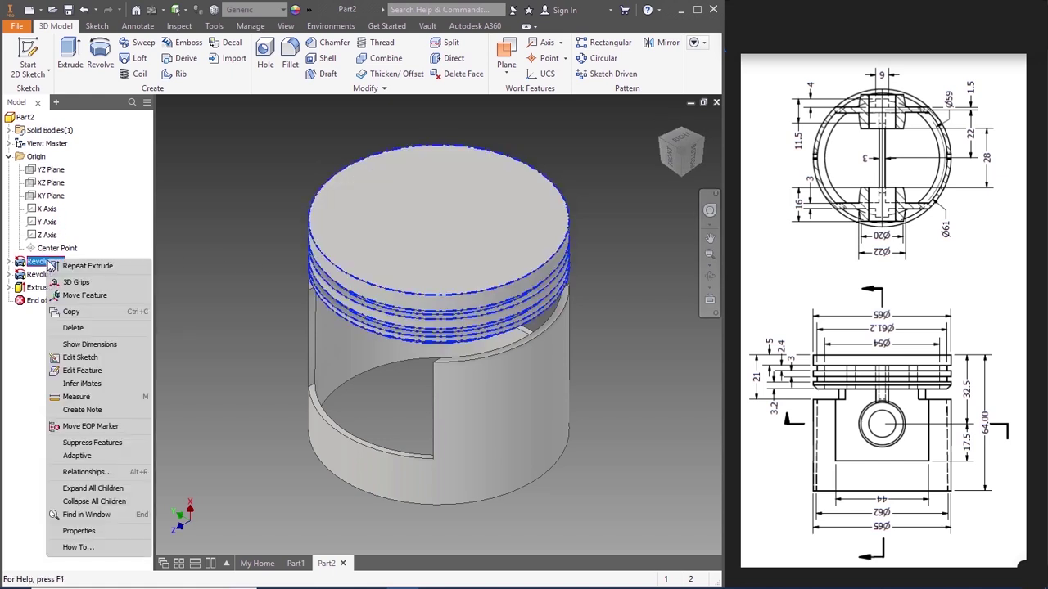
left_click(93, 442)
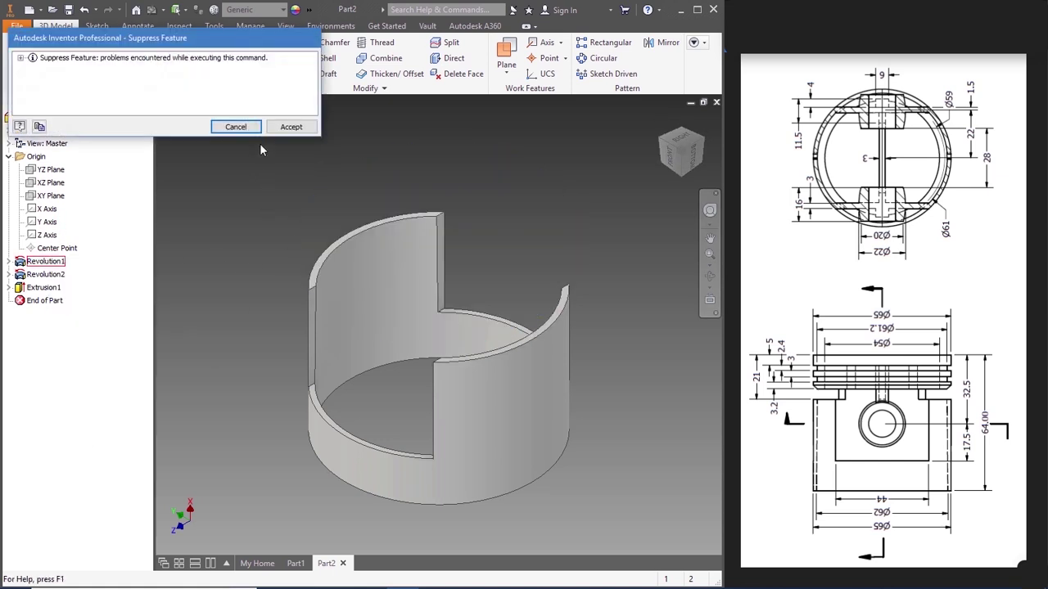
left_click(291, 127)
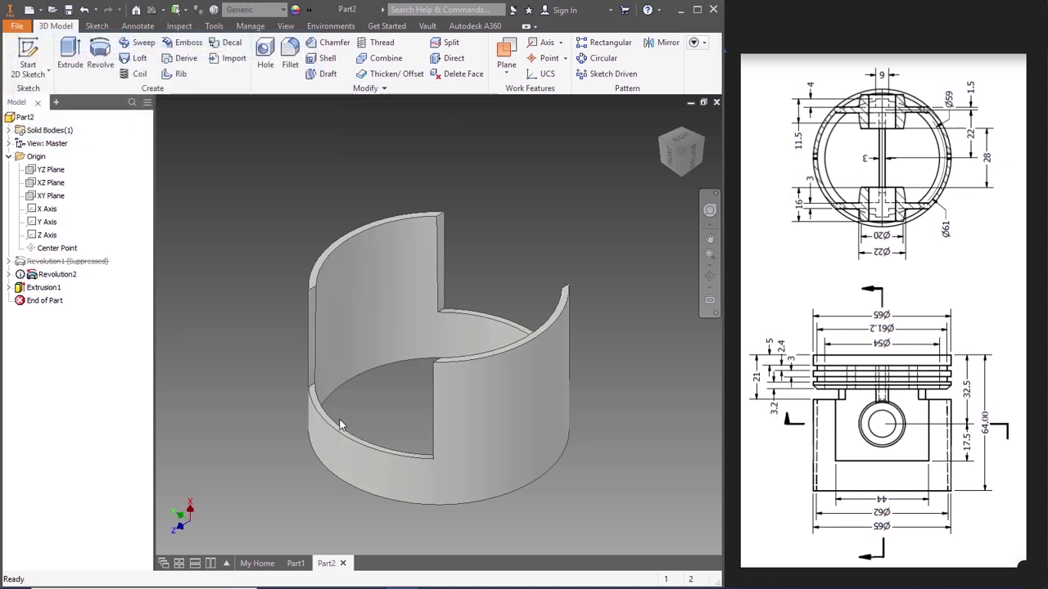
Step: Start a new sketch, Sketch4, on the skirt's bottom end face
scroll(343, 420, "down", 4)
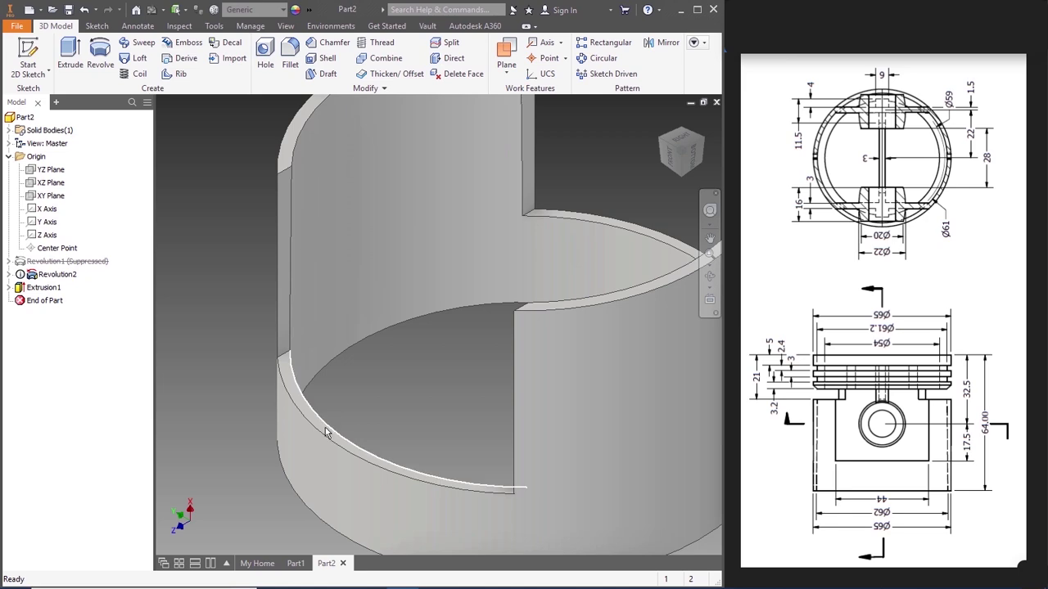
right_click(325, 433)
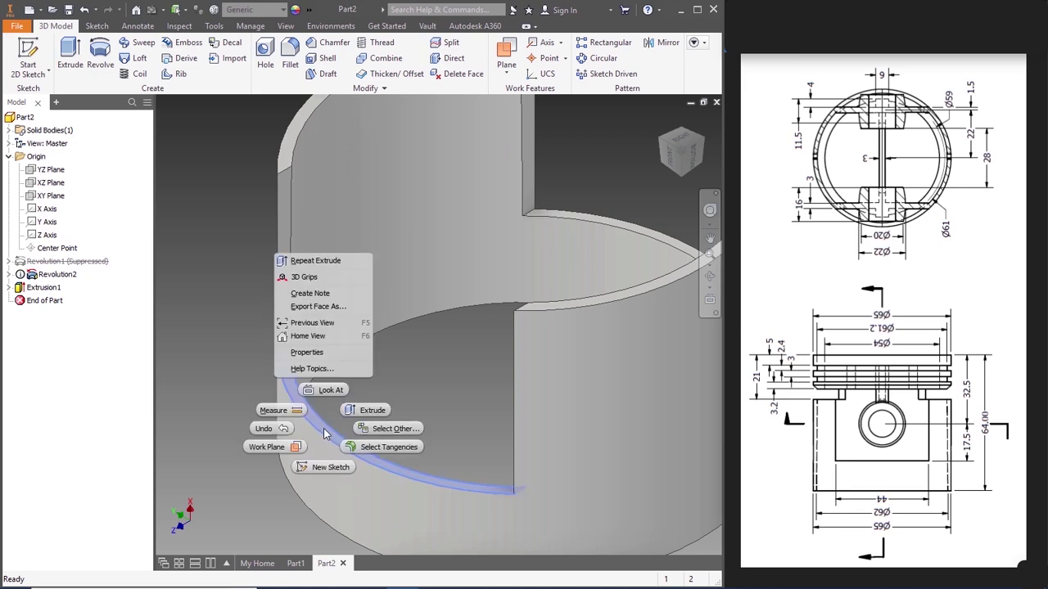
left_click(328, 467)
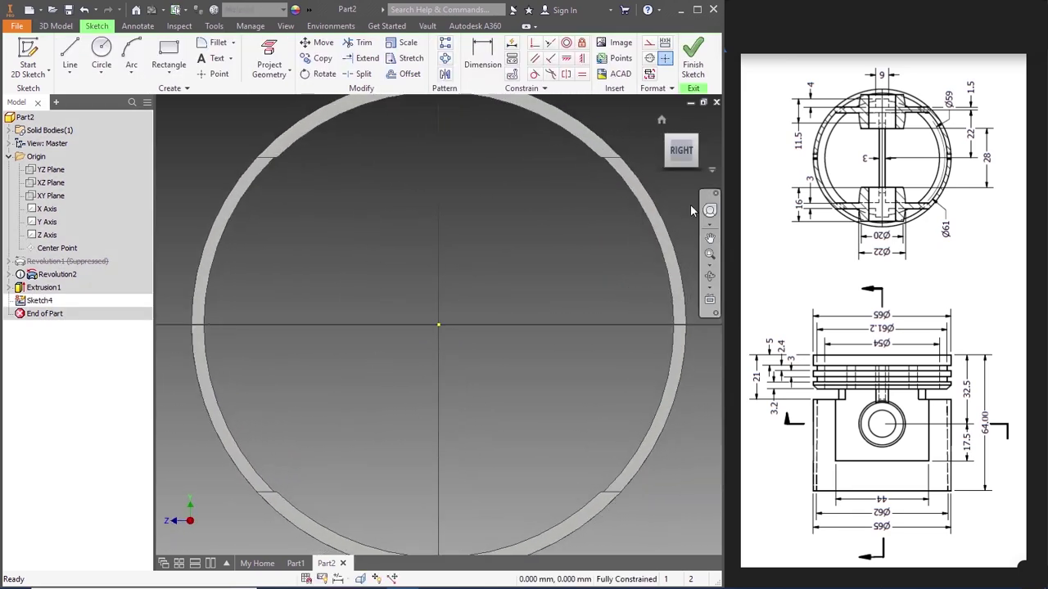
Step: View the skirt from below and draw a short line across the wall thickness
left_click(681, 175)
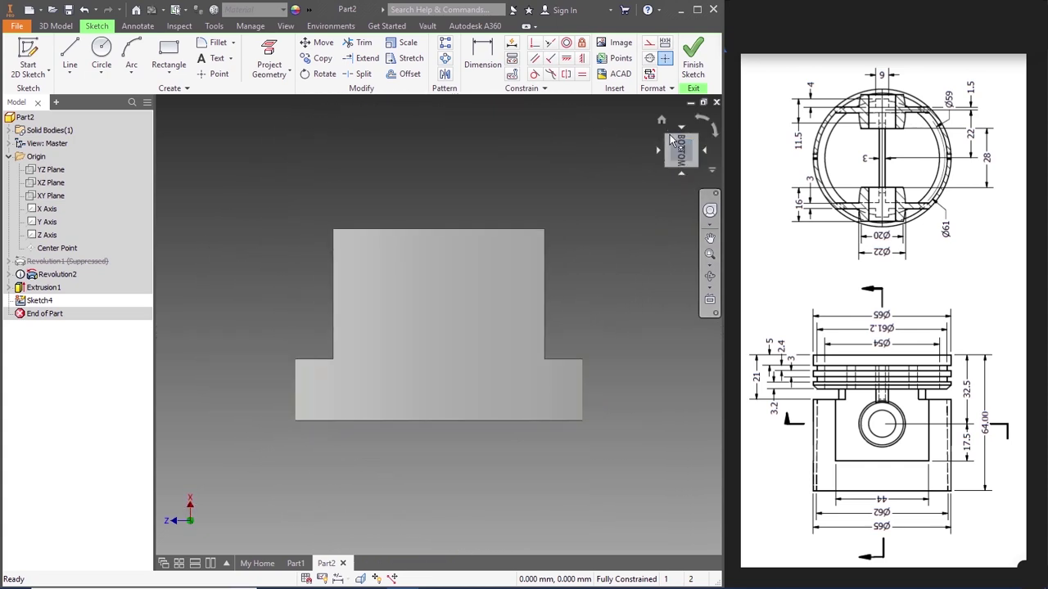
left_click(670, 141)
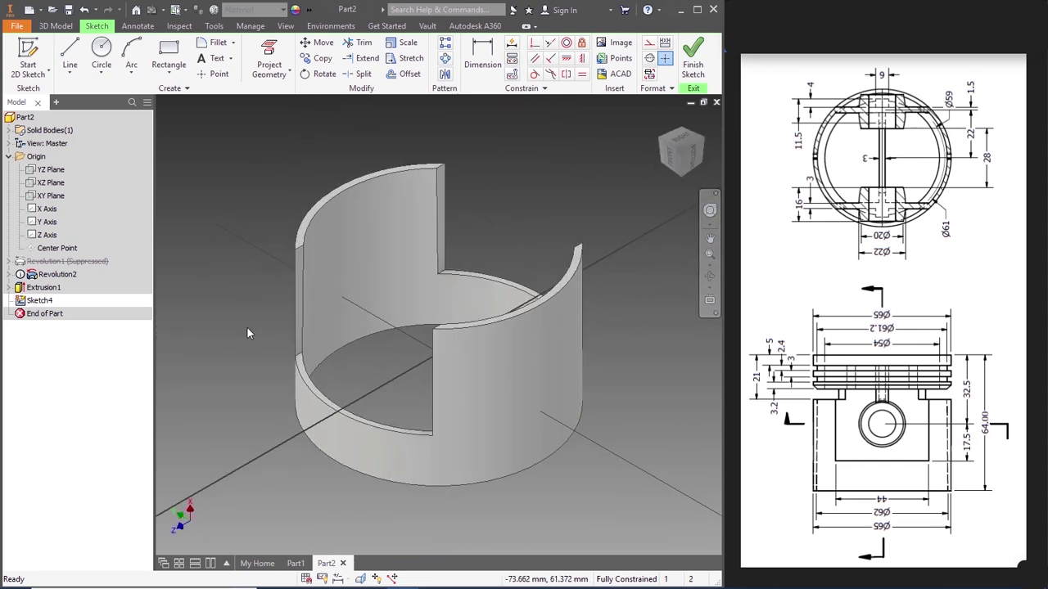
scroll(251, 331, "up", 3)
scroll(251, 329, "down", 3)
key("l")
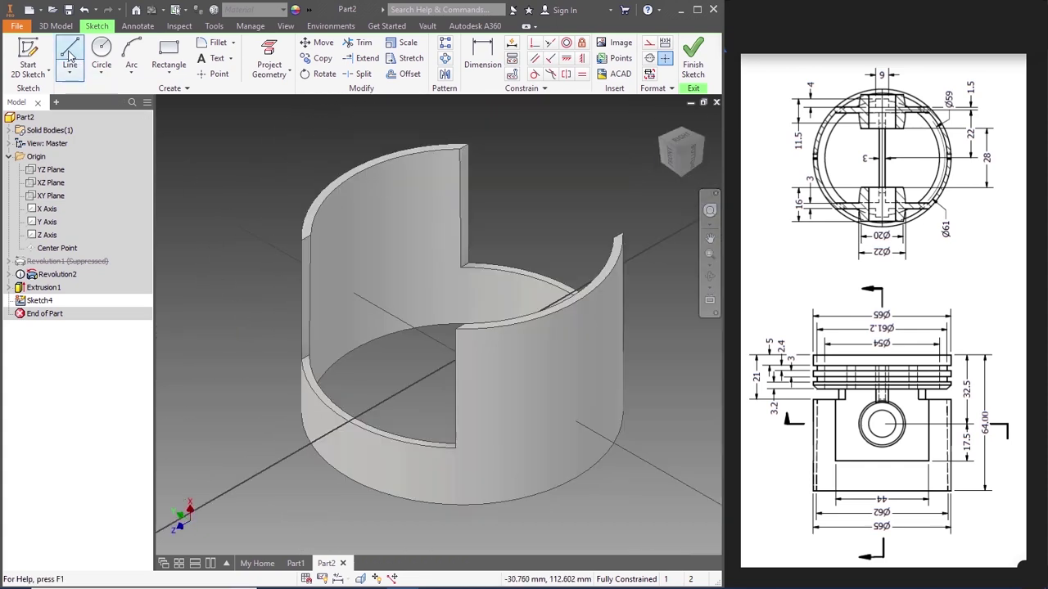
scroll(305, 364, "up", 3)
scroll(309, 354, "up", 3)
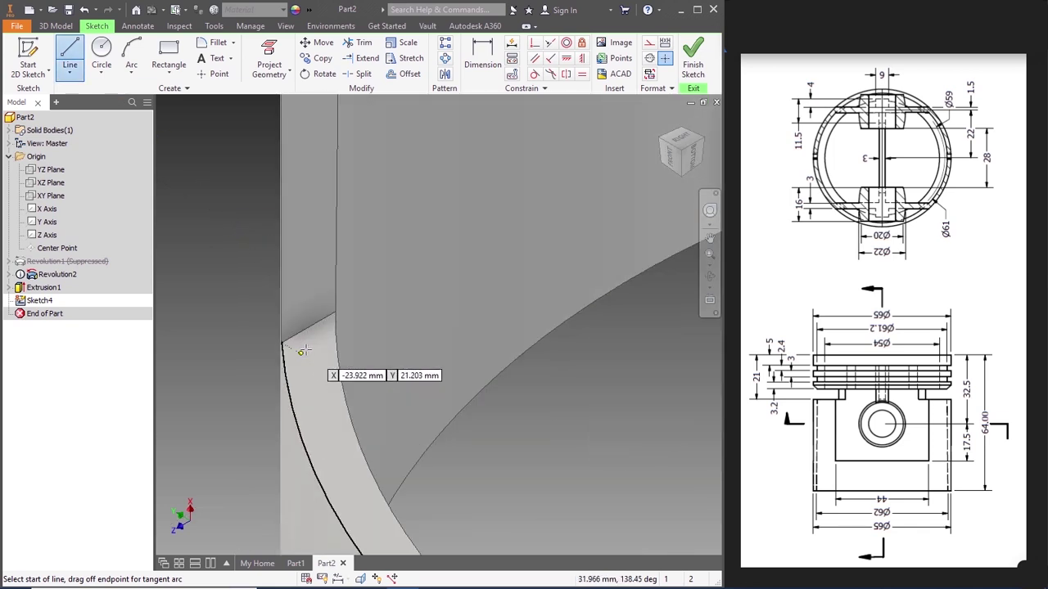
left_click(283, 343)
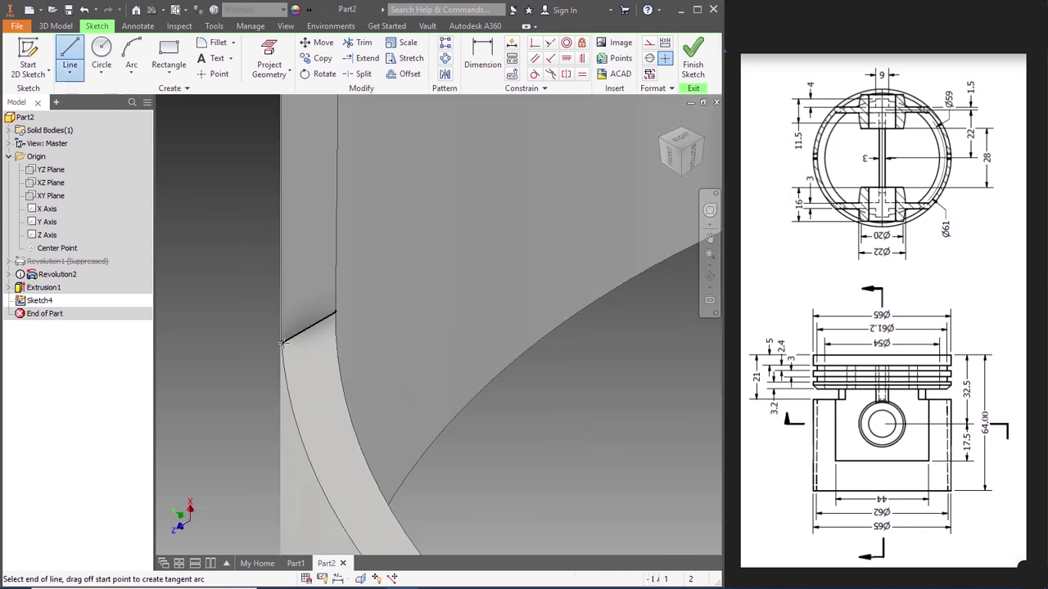
left_click(331, 316)
Step: Draw the long line to the opposite corner and close the strip at its start
scroll(333, 313, "down", 3)
scroll(321, 316, "down", 3)
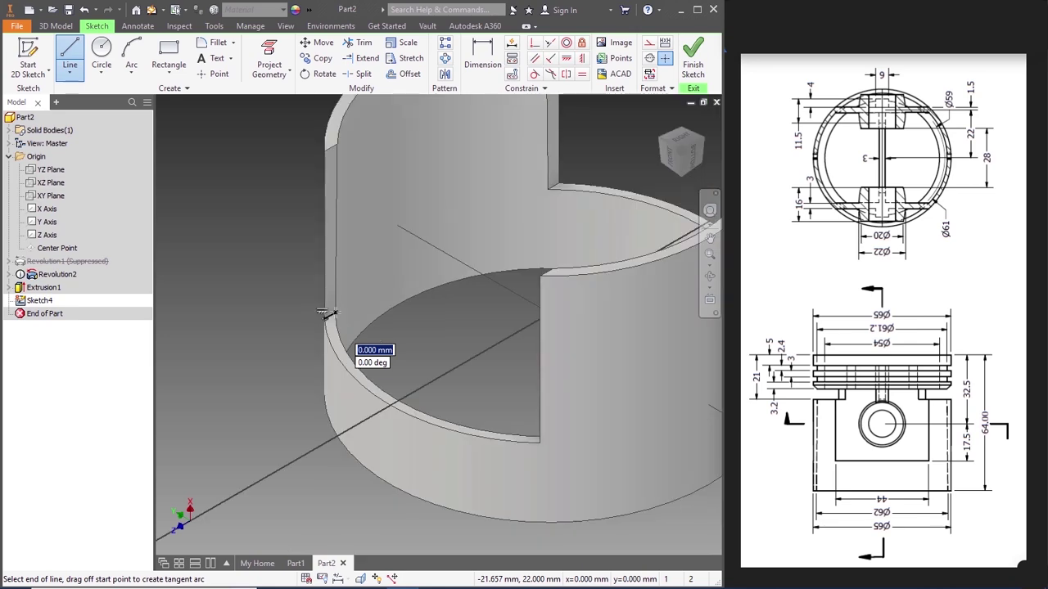
left_click(662, 141)
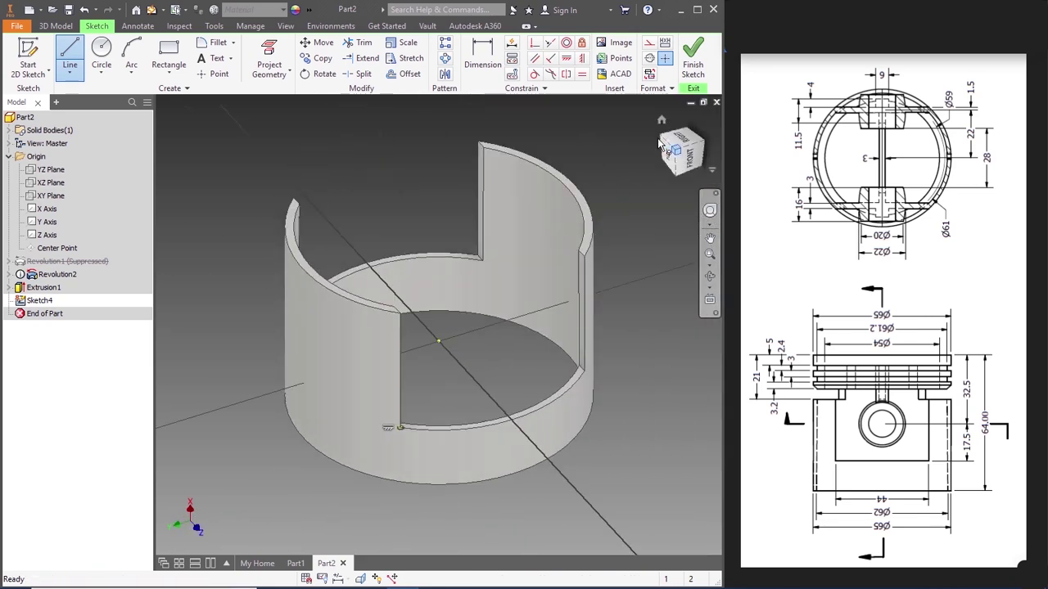
scroll(575, 379, "up", 3)
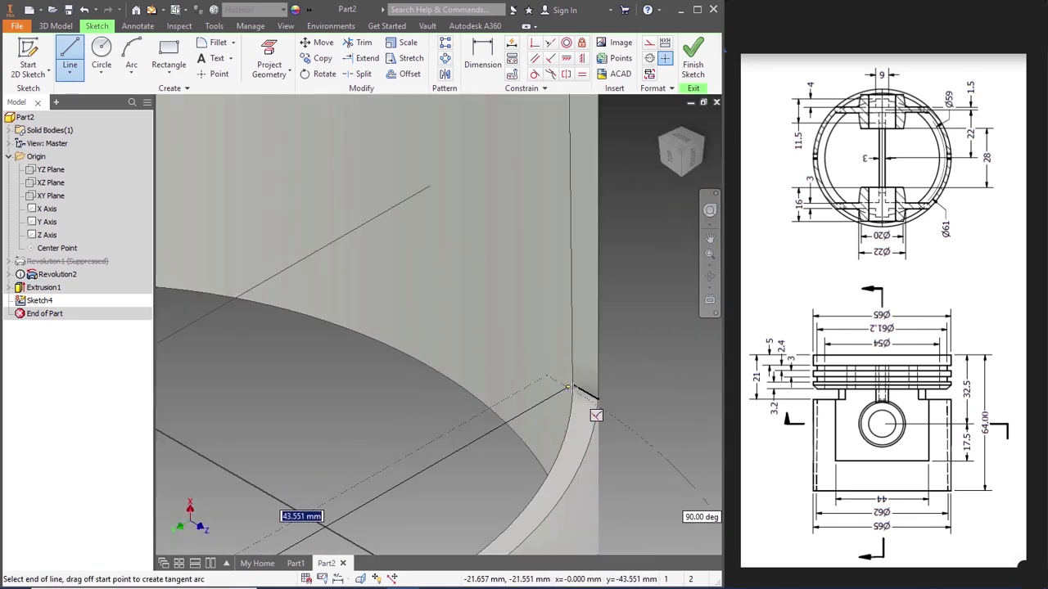
left_click(573, 384)
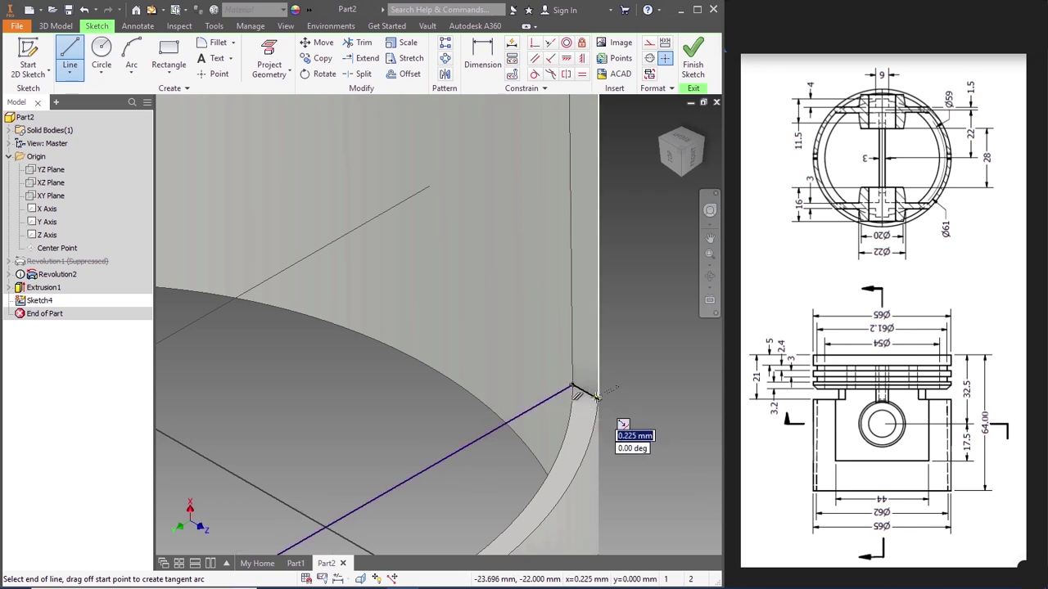
left_click(704, 145)
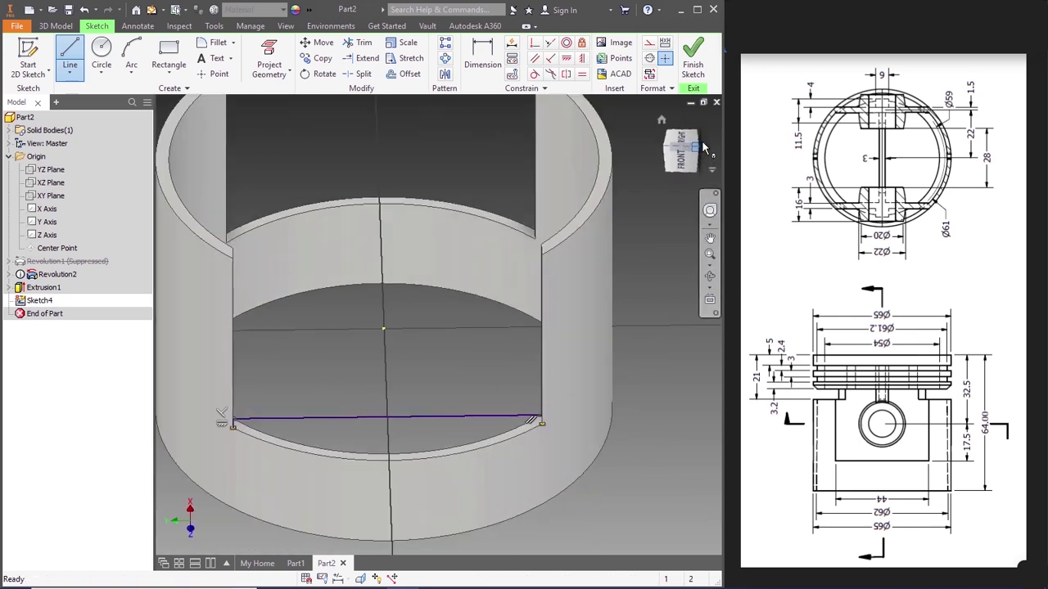
scroll(317, 368, "up", 4)
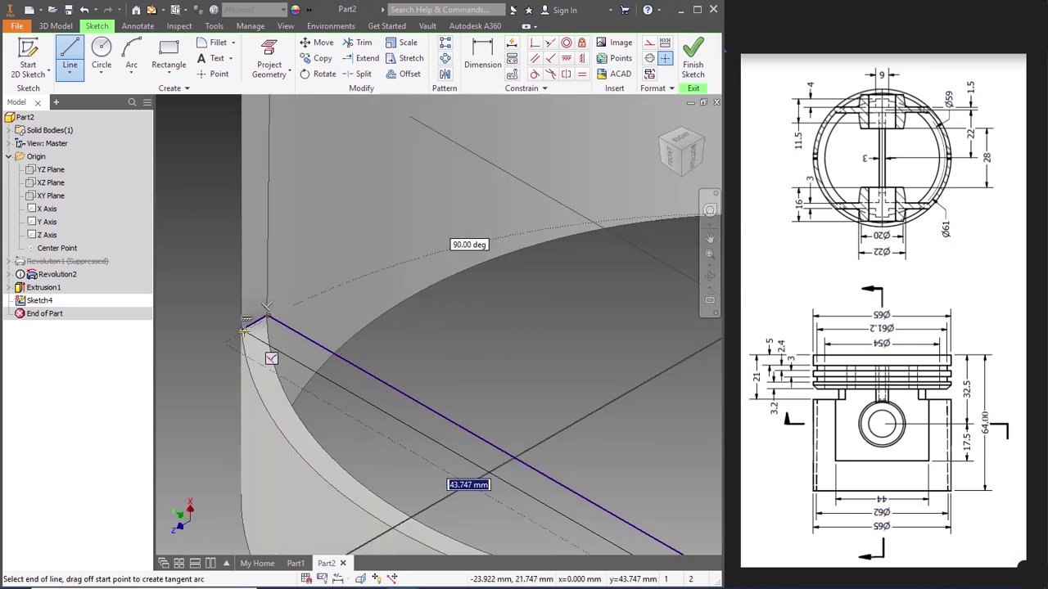
left_click(258, 330)
scroll(258, 330, "down", 5)
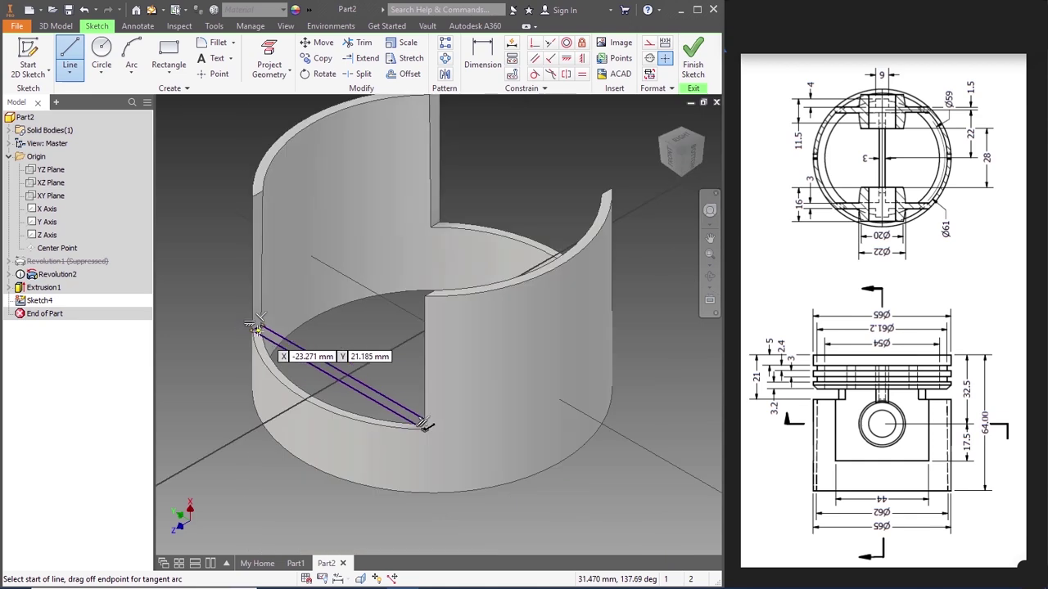
key("Escape")
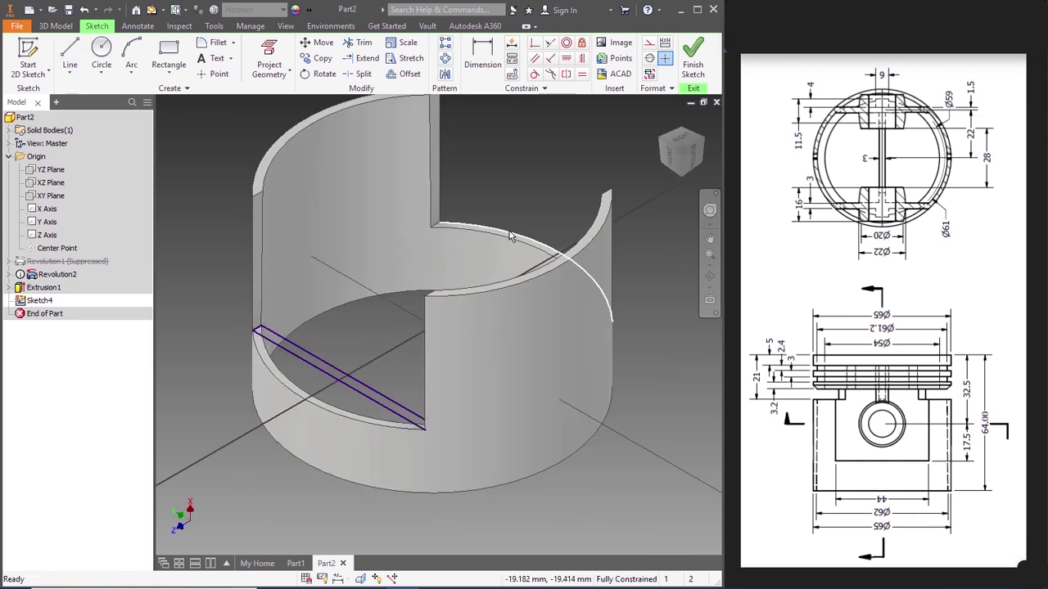
scroll(515, 235, "down", 3)
scroll(410, 188, "up", 6)
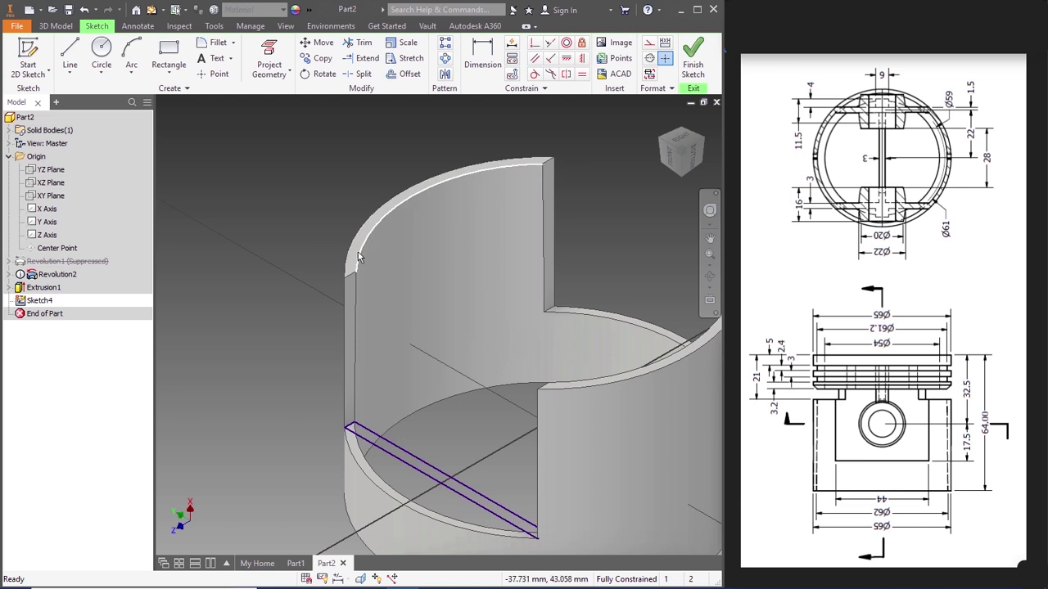
Step: Finish Sketch4 and start a new sketch on the top arc edge, viewed from above
left_click(693, 66)
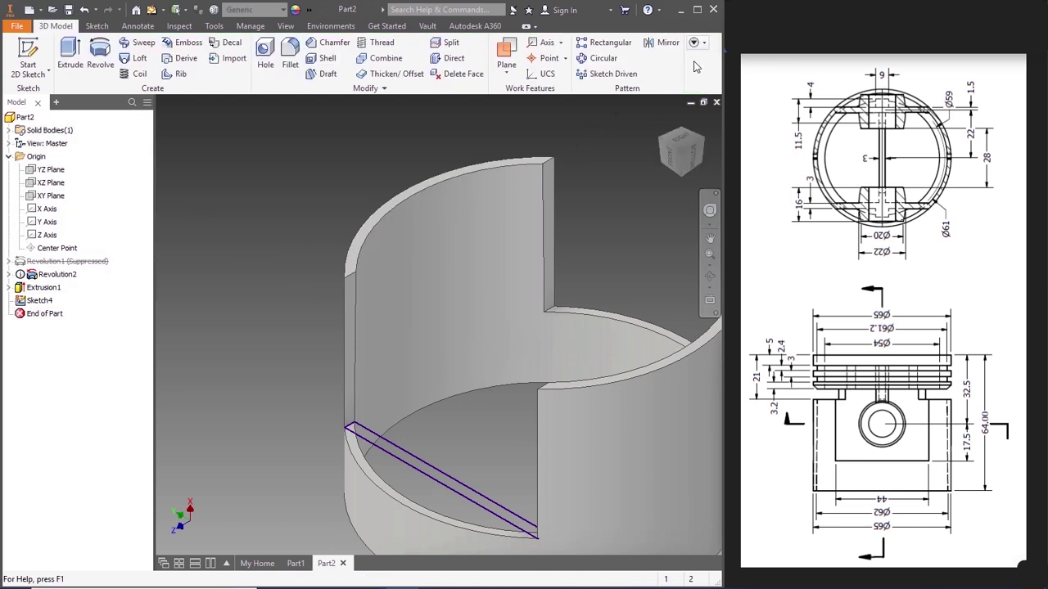
right_click(356, 255)
left_click(346, 286)
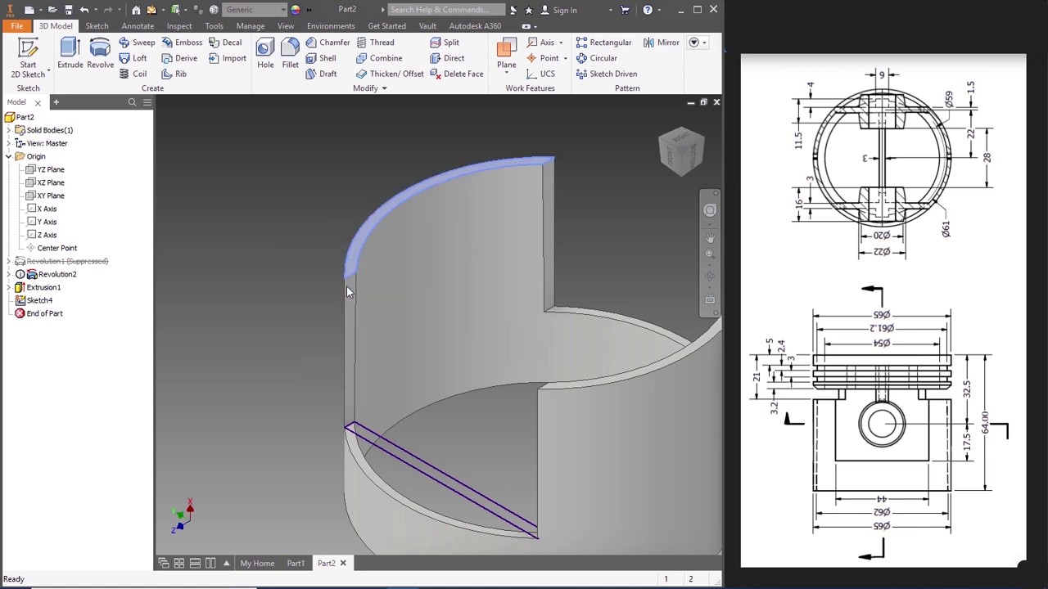
left_click(682, 171)
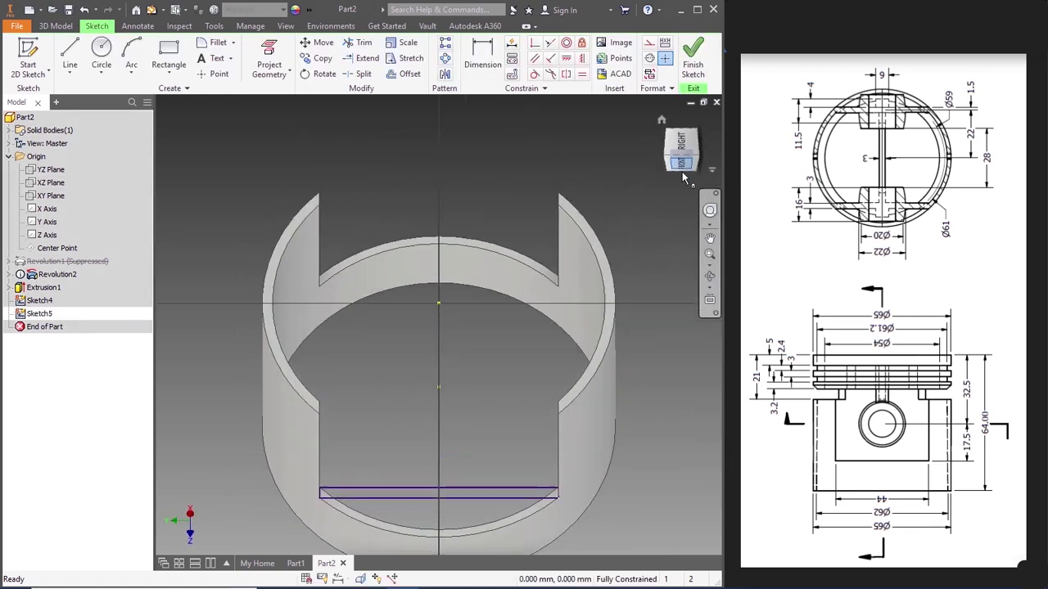
left_click(693, 141)
left_click_drag(696, 143, 252, 230)
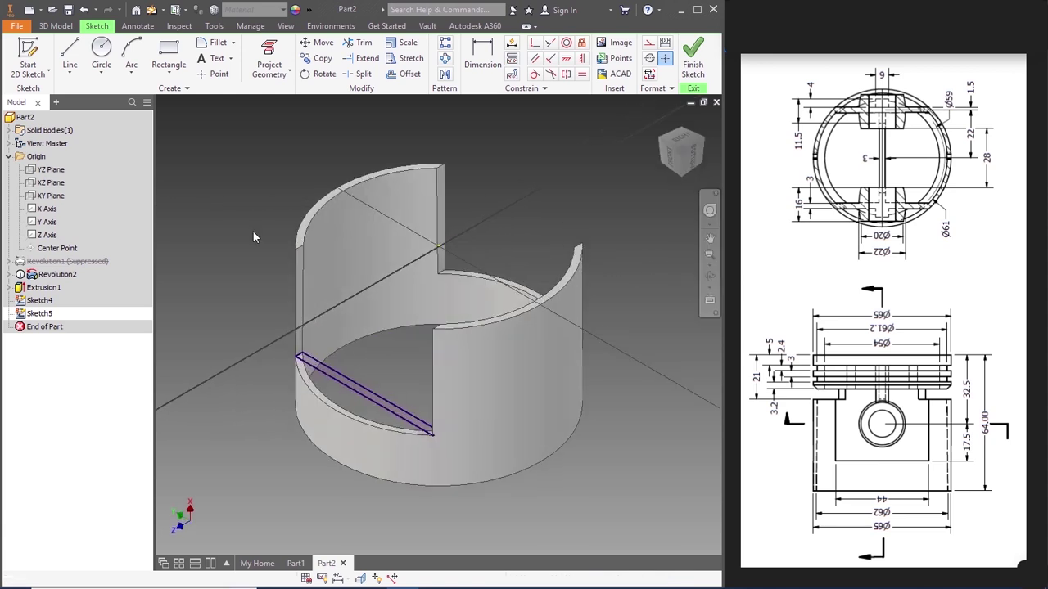
scroll(246, 217, "up", 2)
scroll(247, 216, "down", 2)
Step: Draw the closed thin strip with a 44 mm line across the top wall and finish Sketch5
key("l")
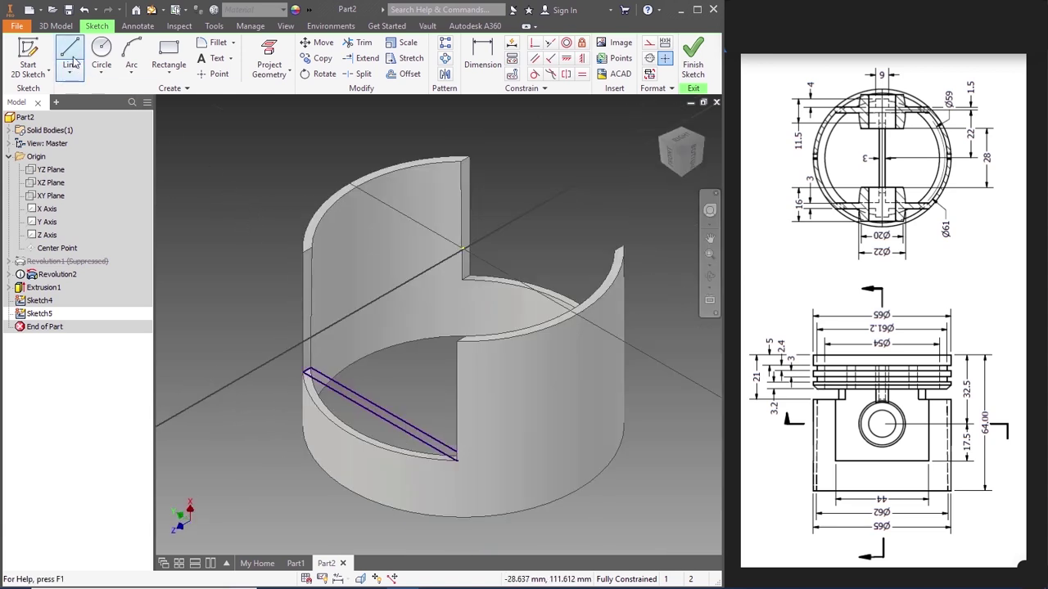
scroll(288, 168, "up", 3)
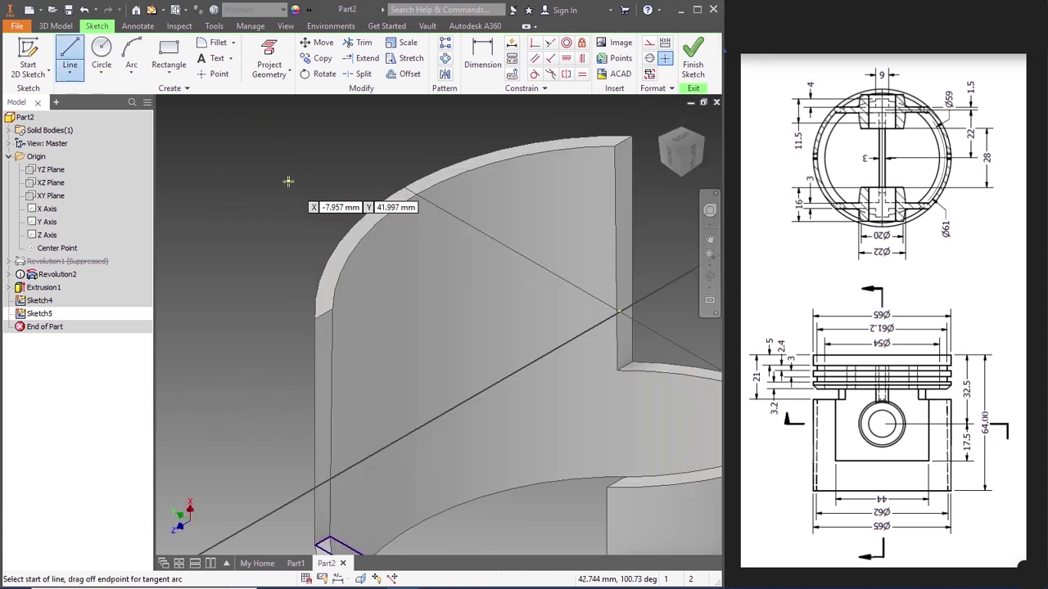
left_click(332, 310)
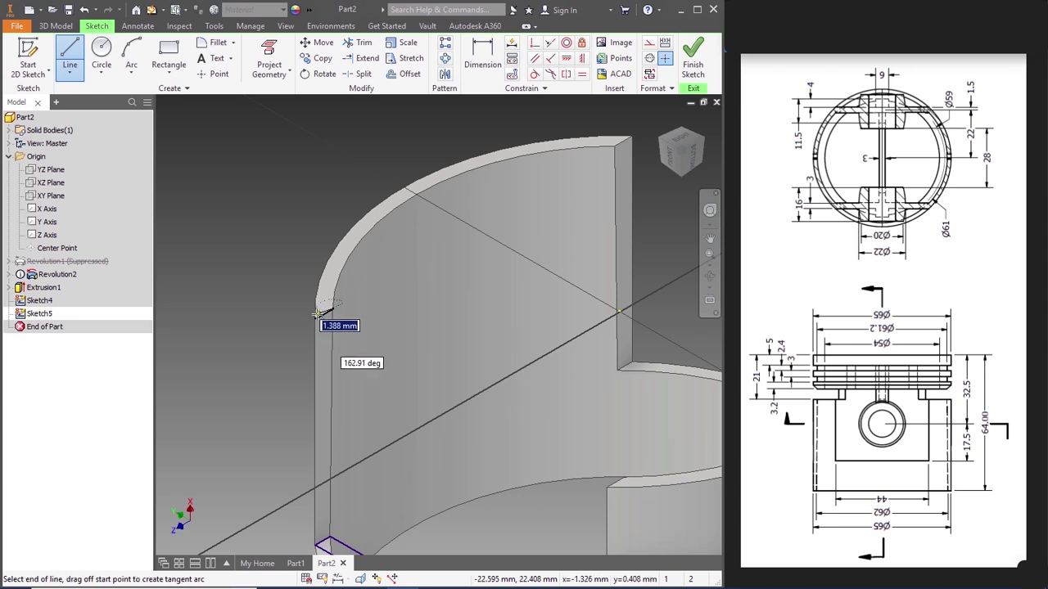
scroll(316, 314, "down", 2)
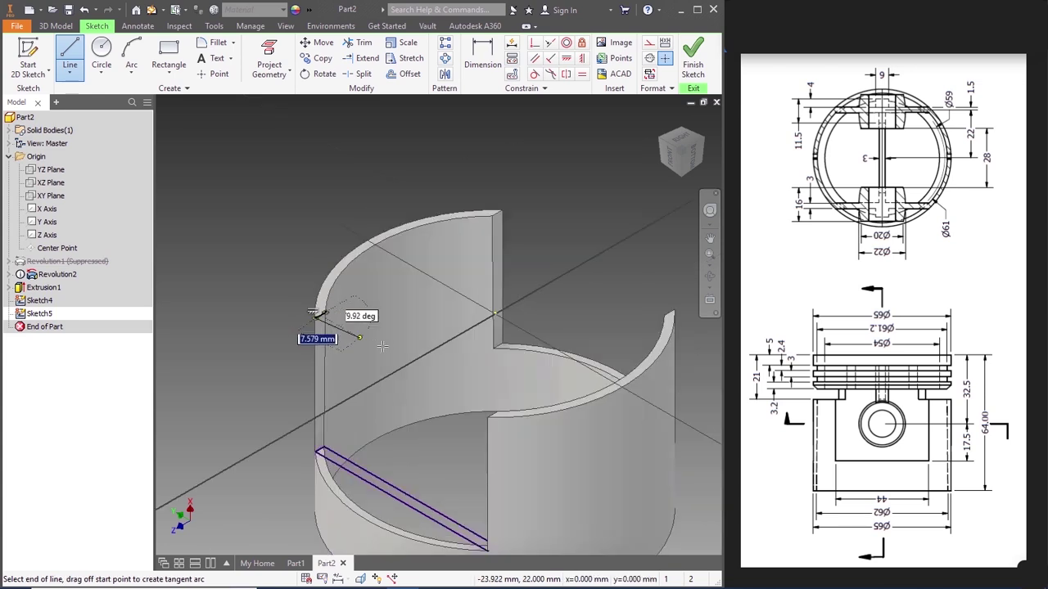
scroll(487, 420, "up", 2)
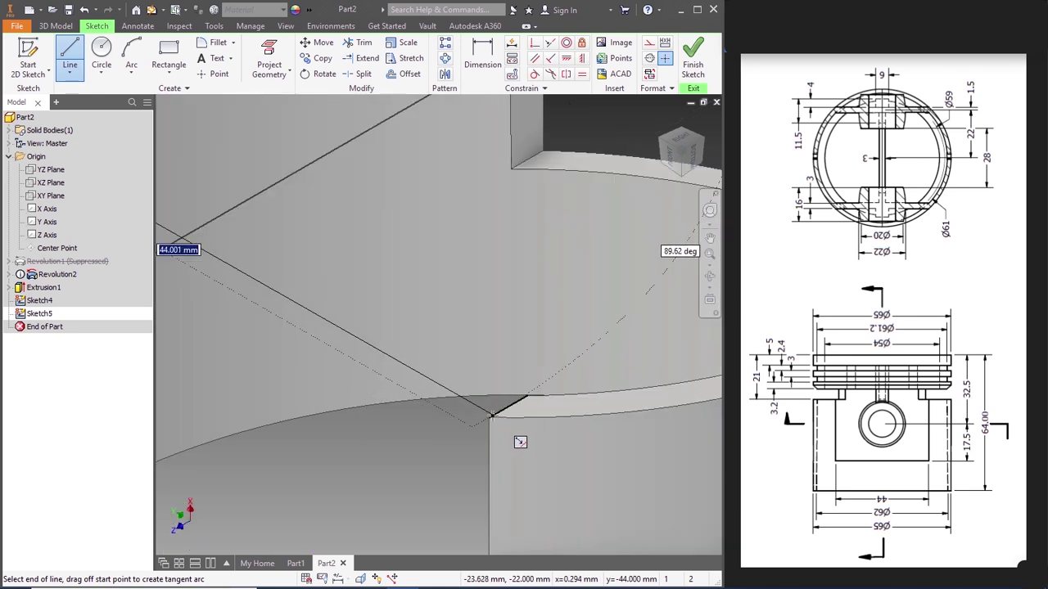
left_click(489, 418)
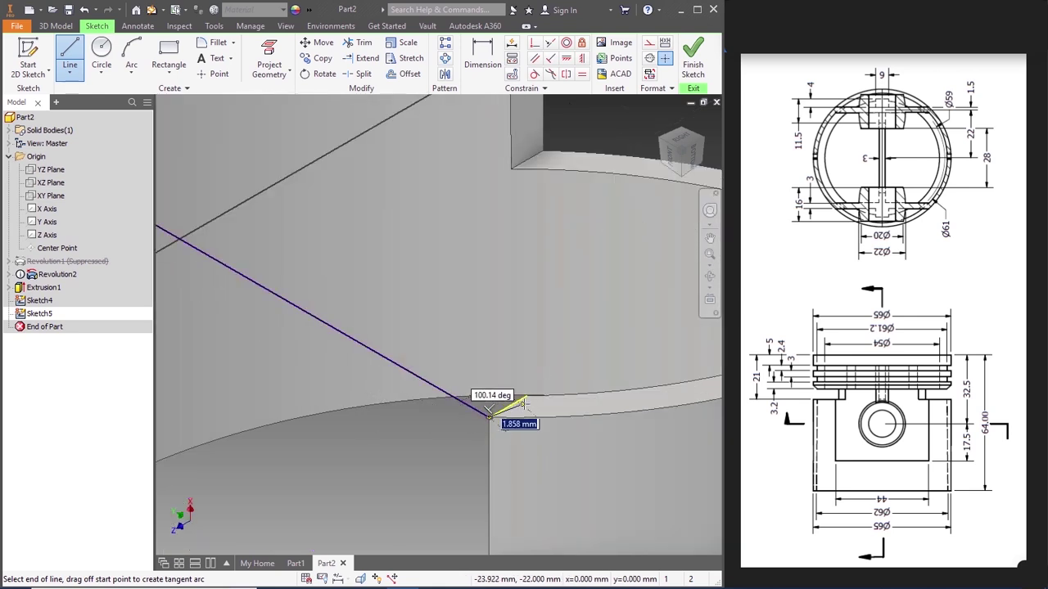
scroll(557, 426, "up", 5)
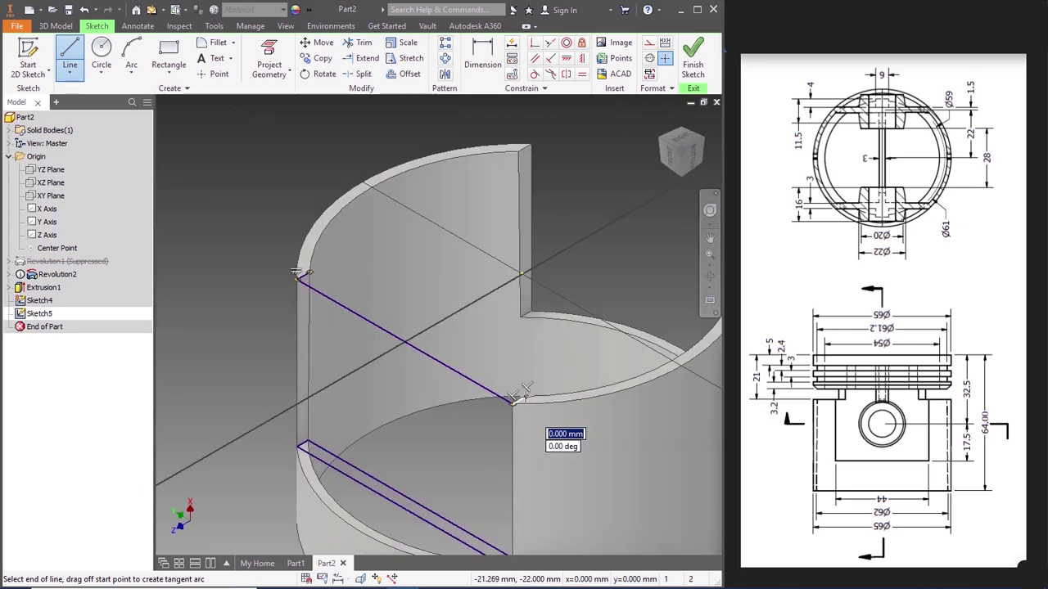
scroll(335, 283, "up", 3)
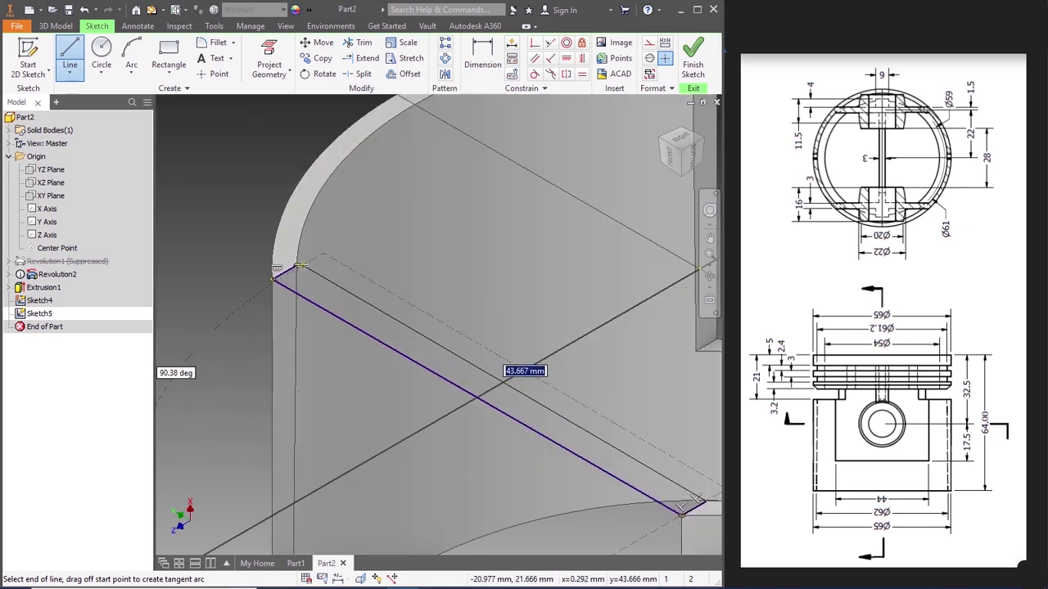
left_click(297, 265)
scroll(352, 270, "up", 2)
key("Escape")
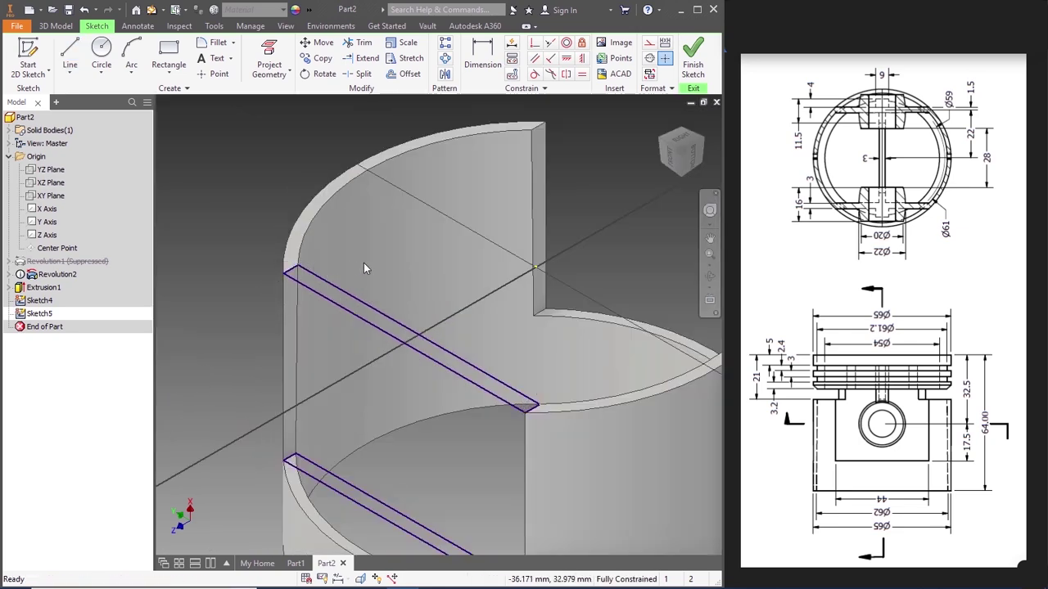
scroll(369, 263, "up", 3)
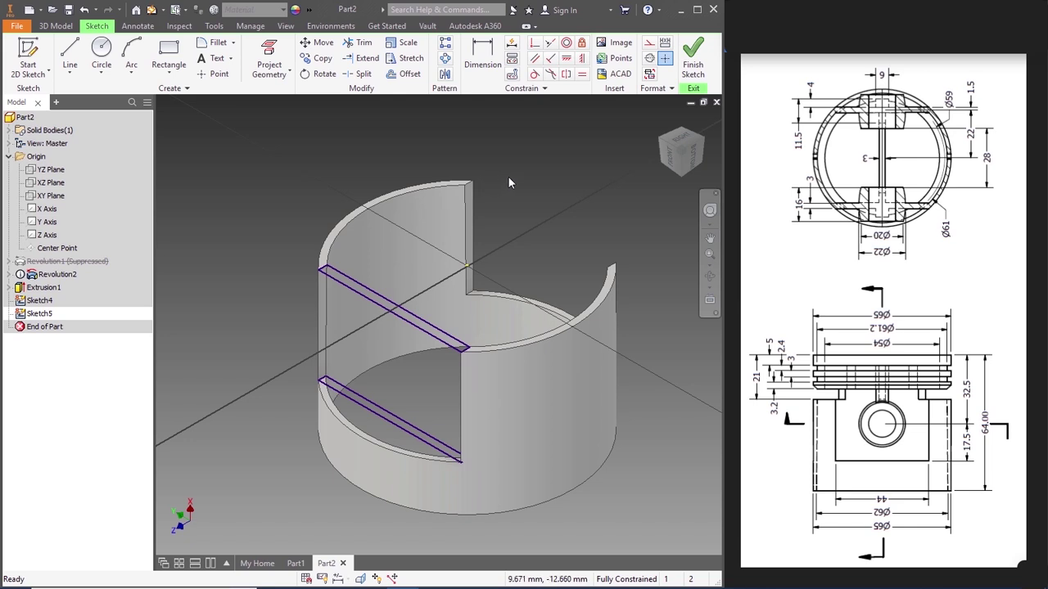
left_click(694, 64)
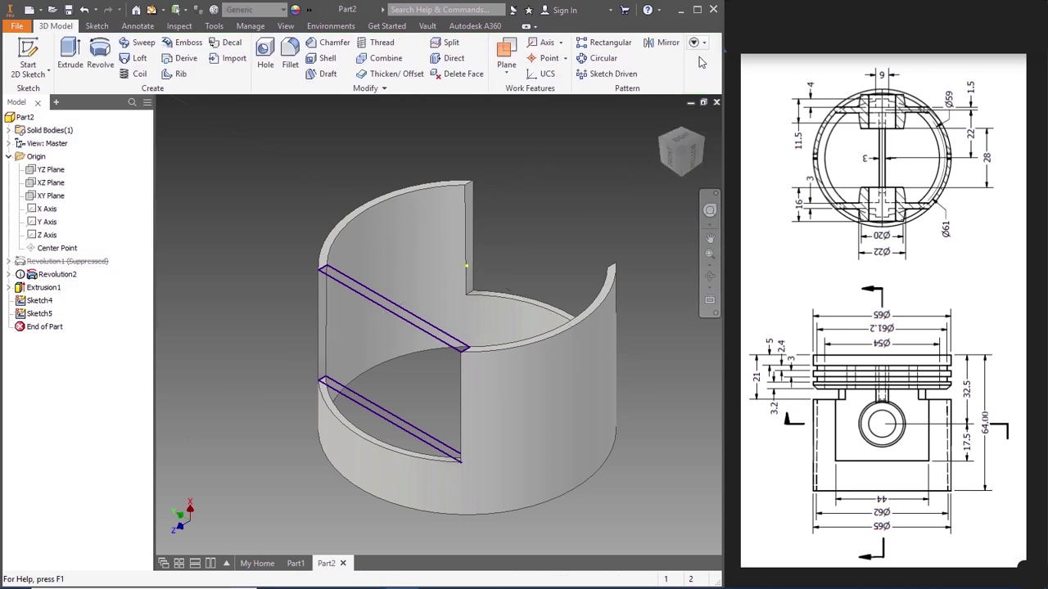
Step: Loft from Sketch5 to Sketch4 to create the solid internal wall Loft1
left_click(136, 58)
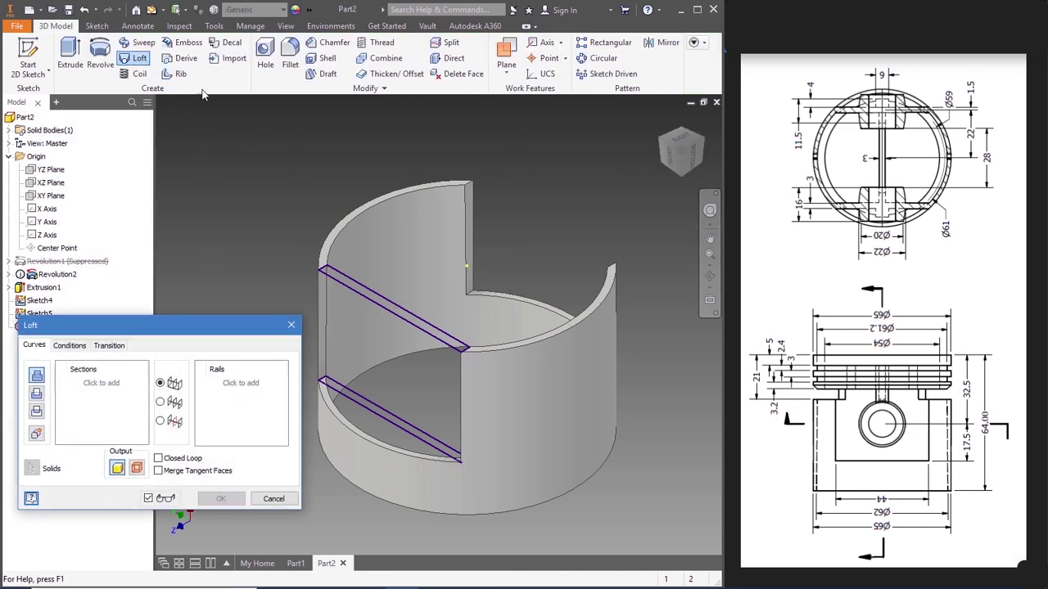
left_click(353, 282)
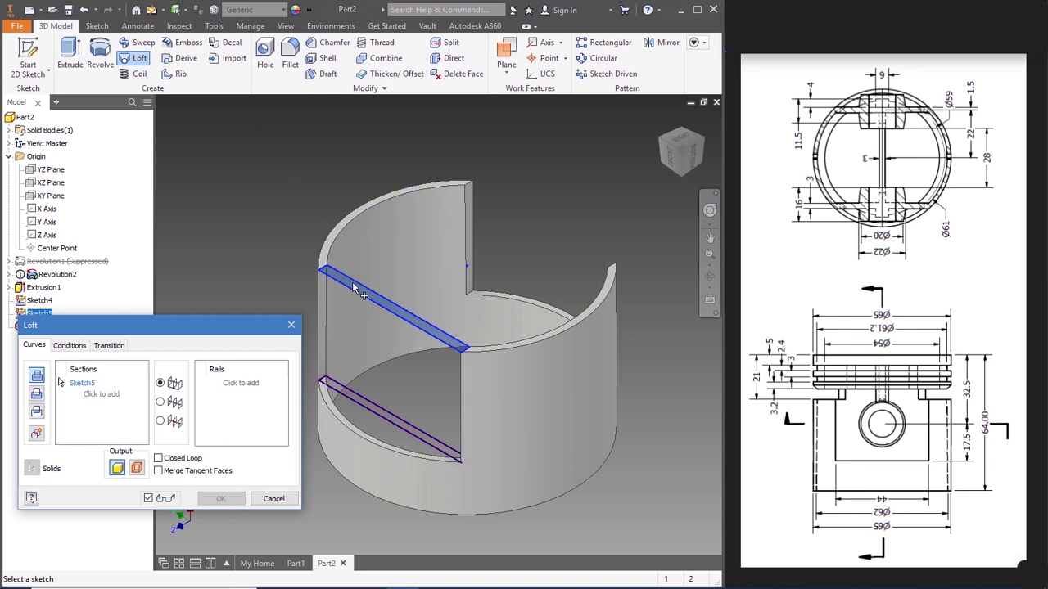
left_click(362, 402)
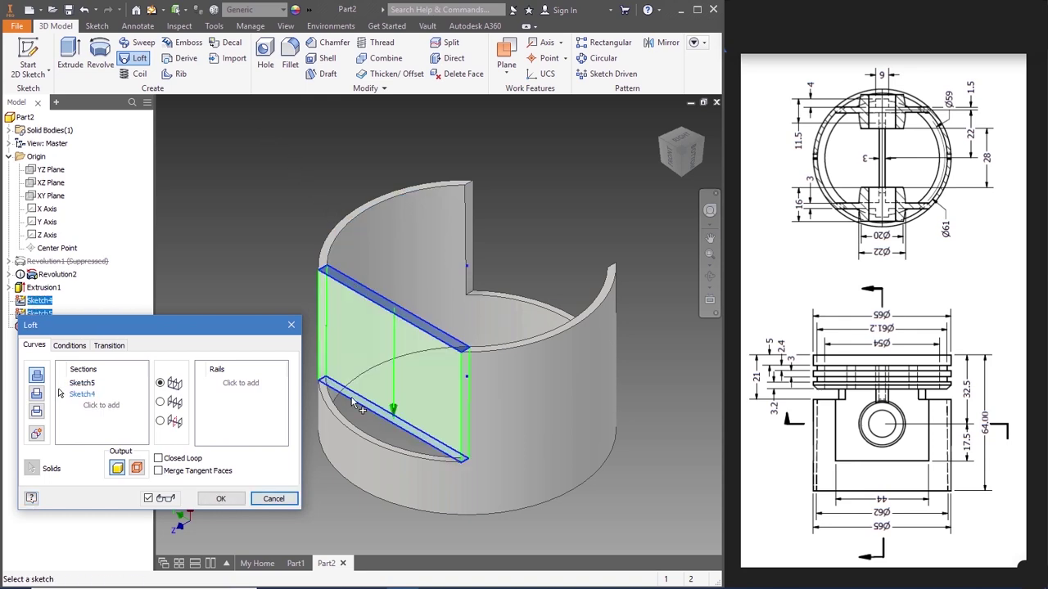
left_click(221, 499)
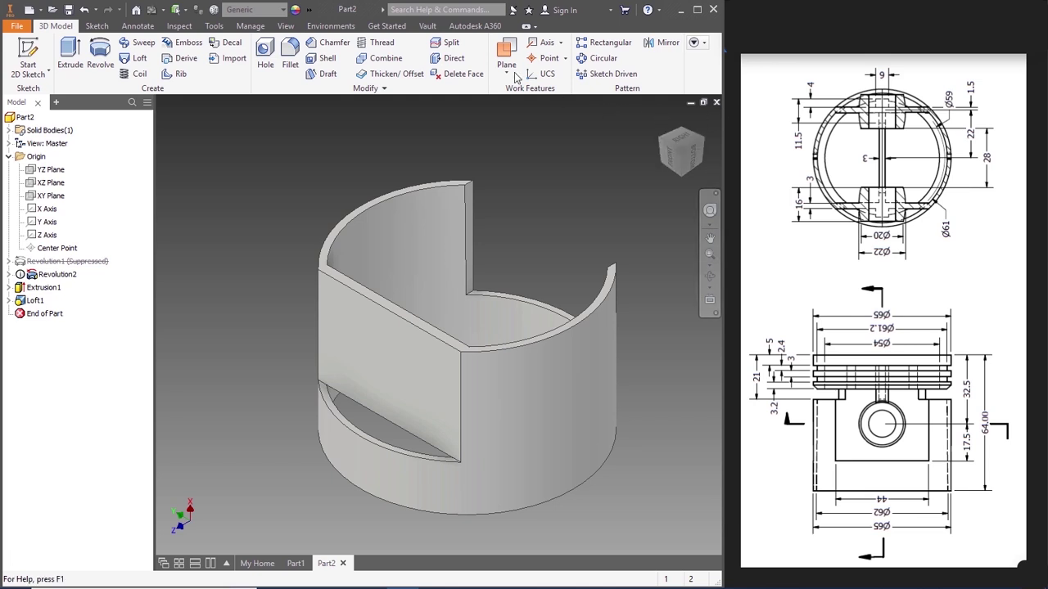
Step: Create a work plane offset 22 mm from the XY Plane
left_click(52, 197)
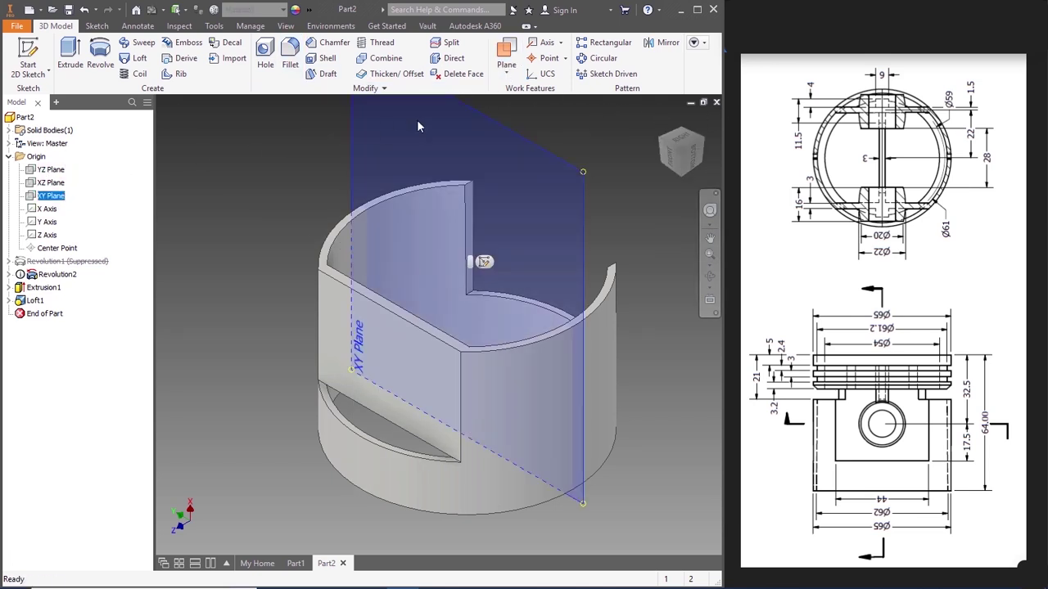
left_click(511, 75)
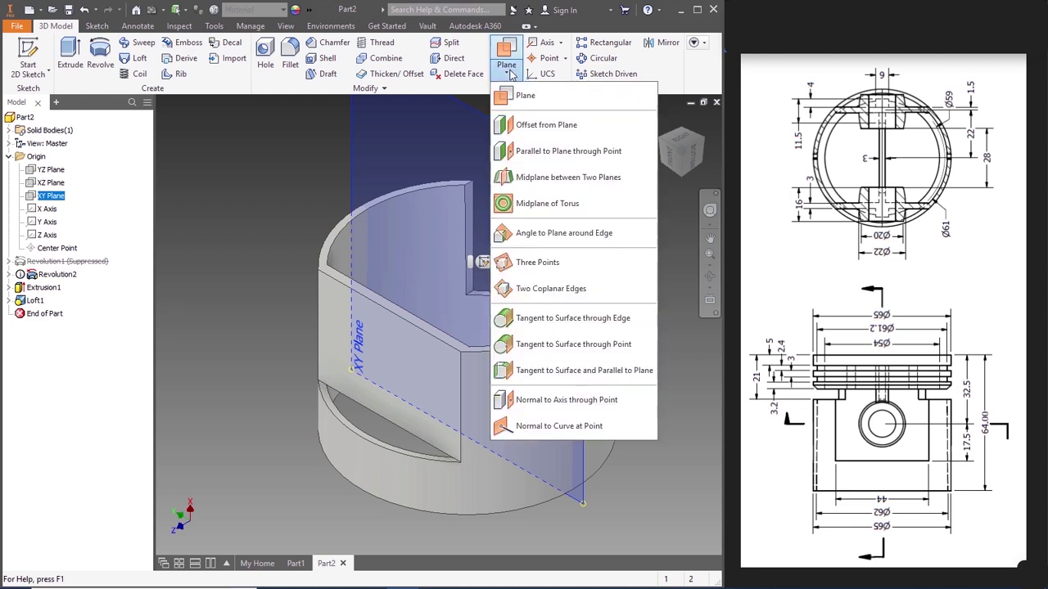
left_click(510, 119)
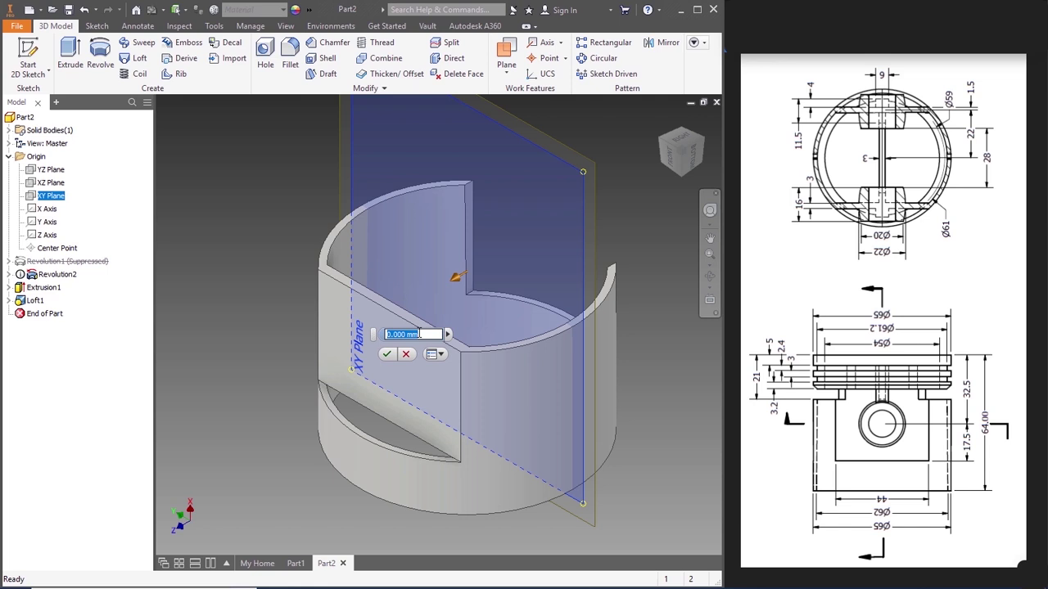
type("22")
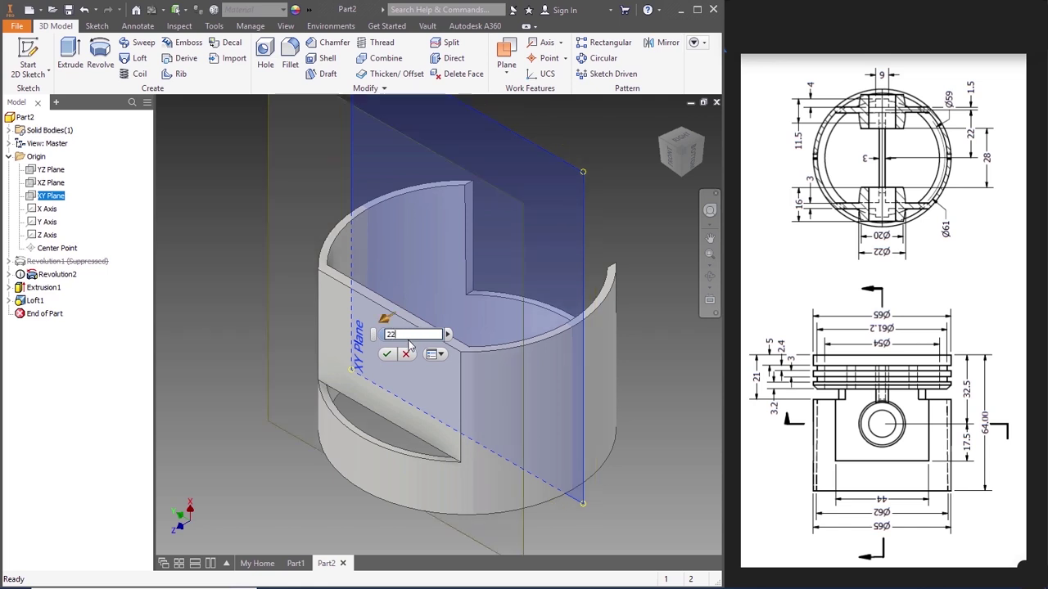
left_click(386, 354)
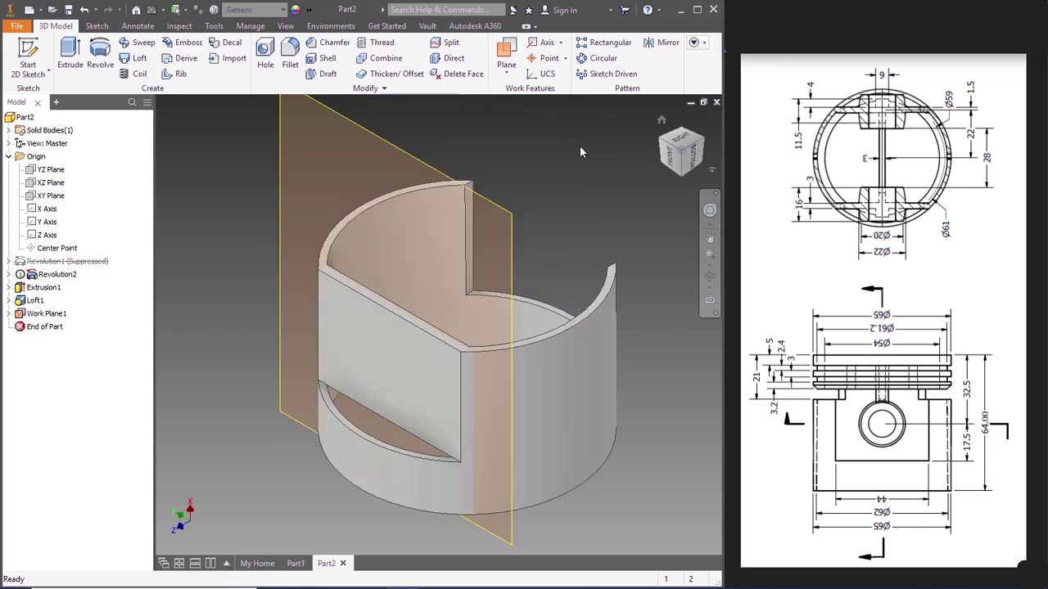
Step: Add a work plane offset 8 mm from Work Plane1
left_click(506, 71)
left_click(524, 124)
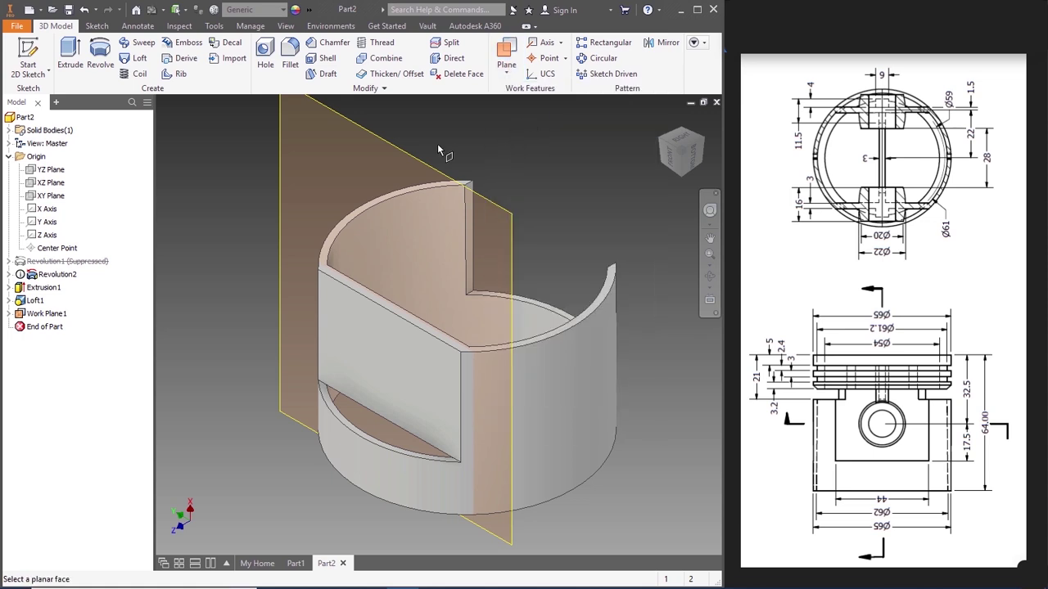
left_click(375, 142)
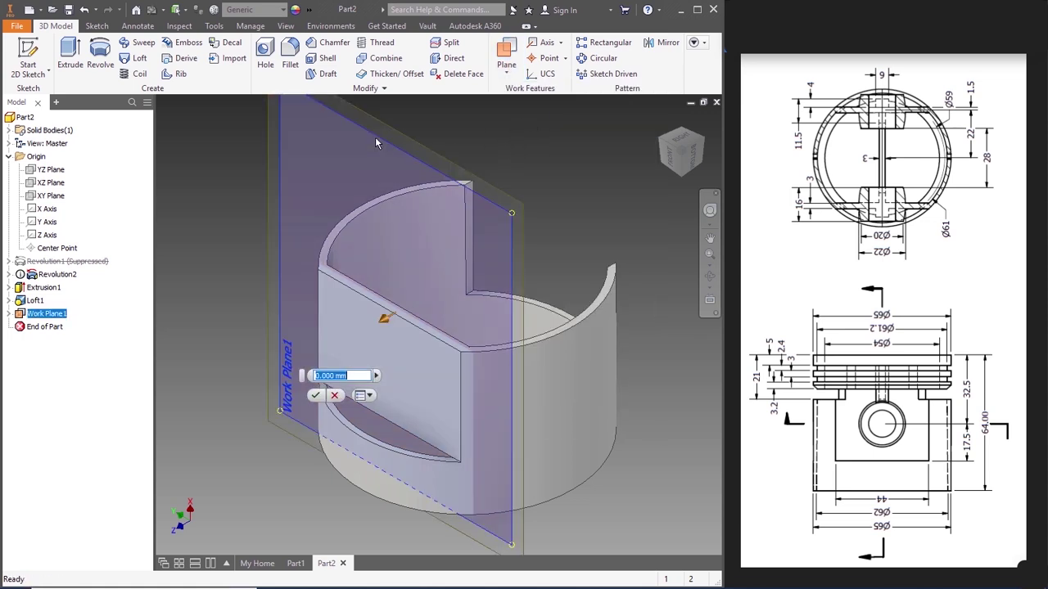
left_click(923, 197)
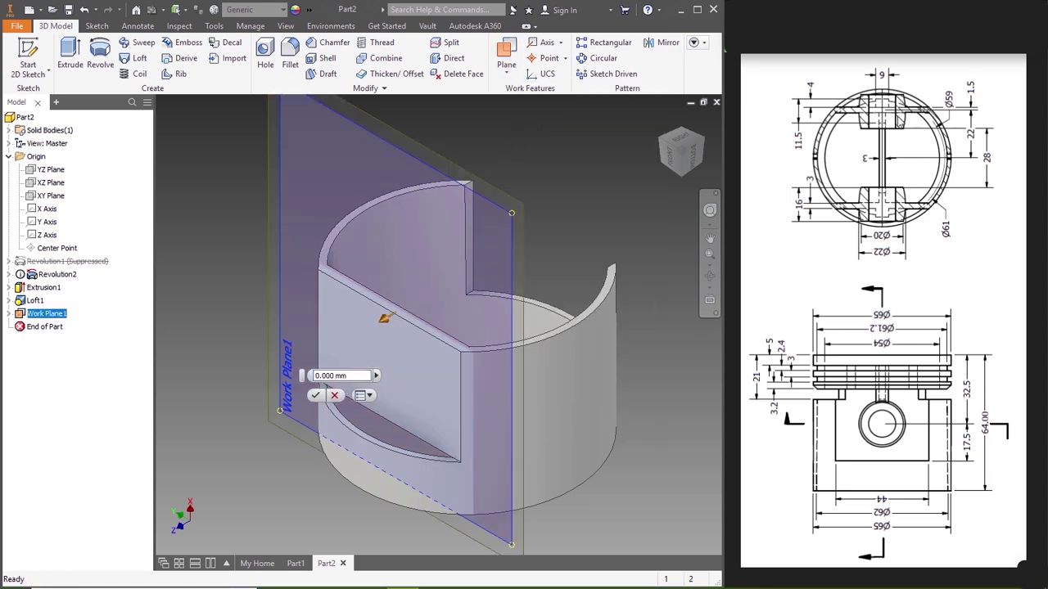
left_click(351, 376)
key("BackSpace")
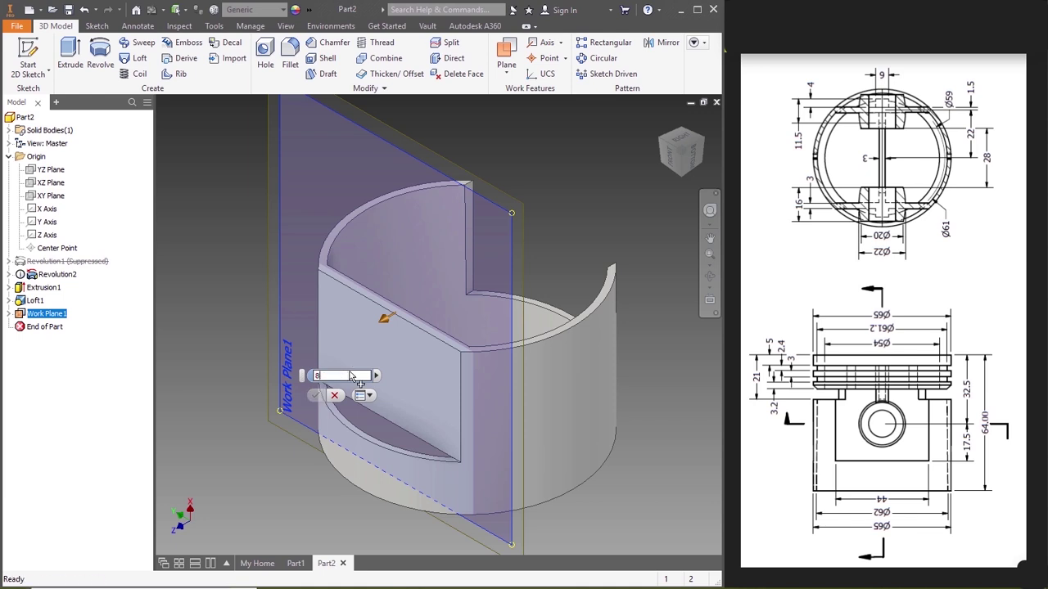
type("8")
key("Return")
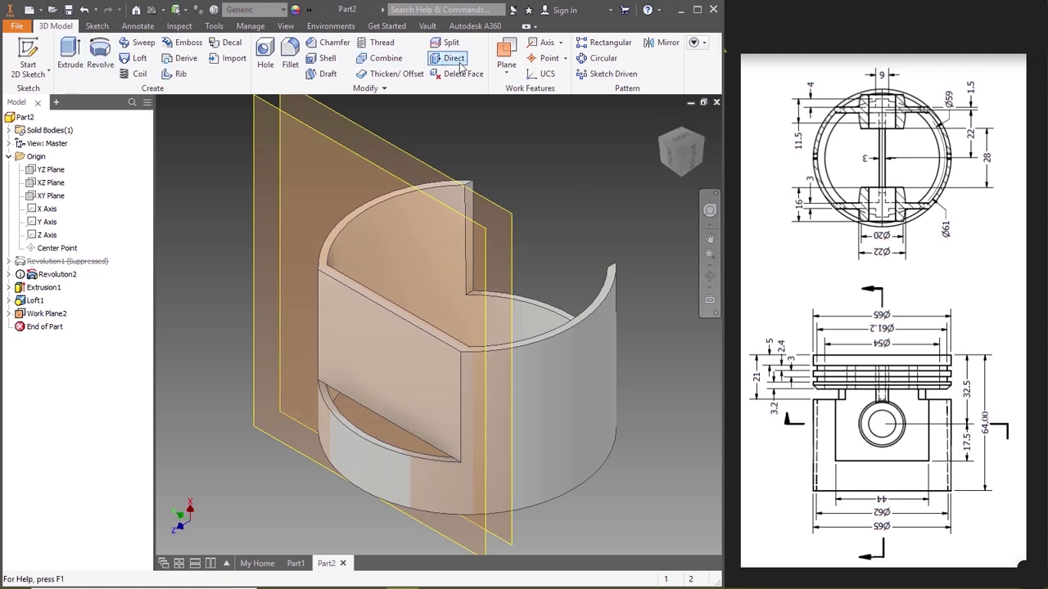
Step: Add a work plane offset -8 mm from the existing work plane, viewed from the front
left_click(506, 72)
left_click(524, 91)
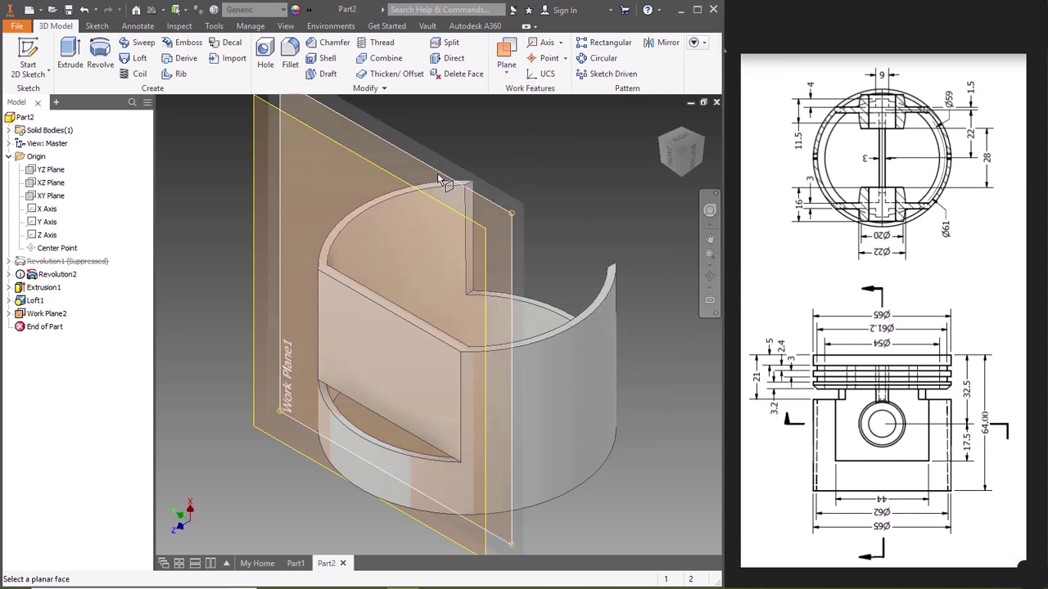
left_click(443, 177)
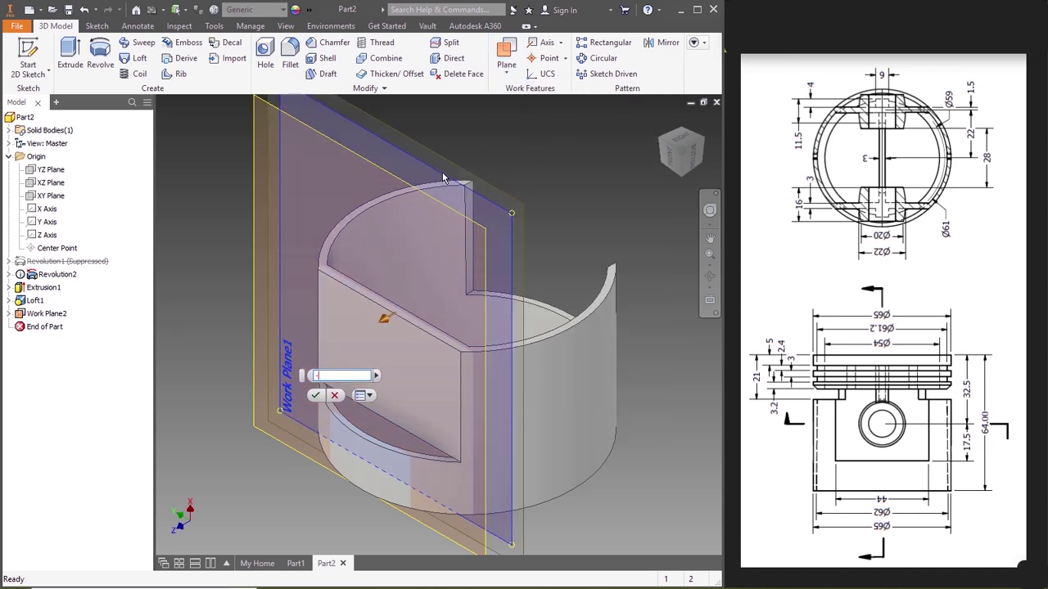
type("-8")
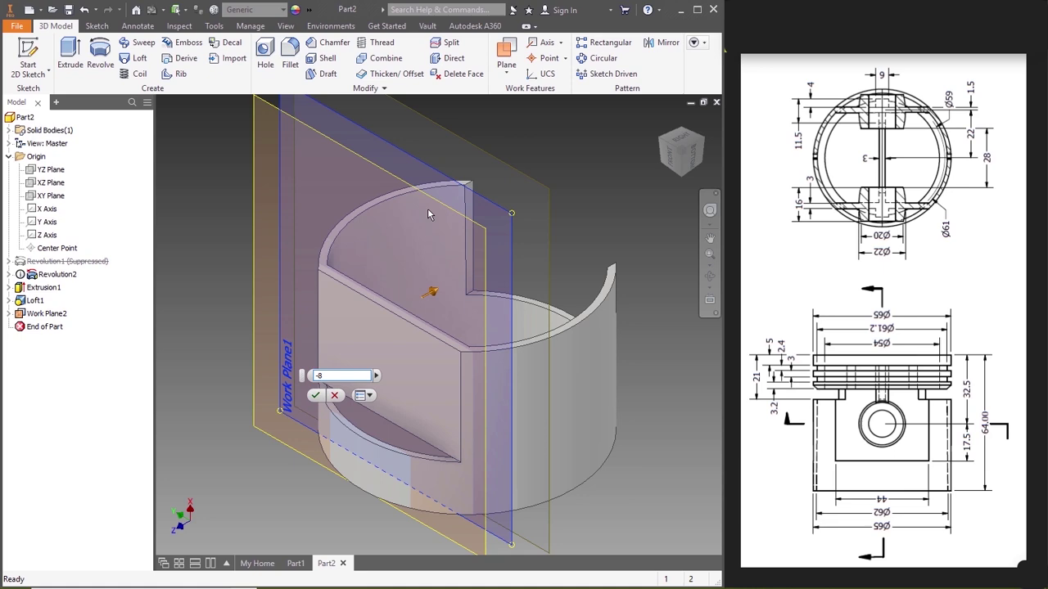
left_click(316, 397)
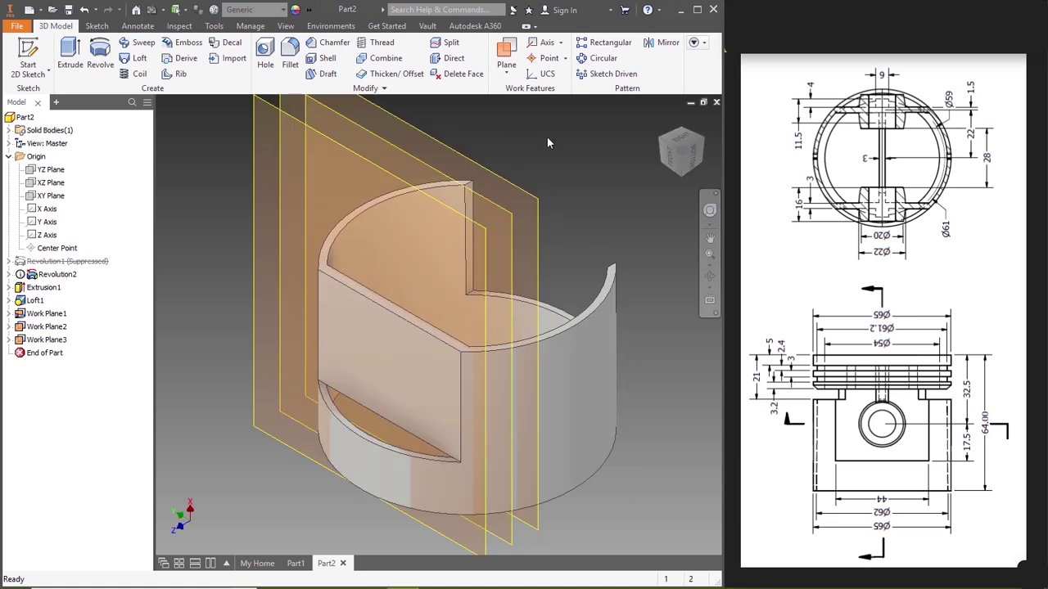
left_click(672, 158)
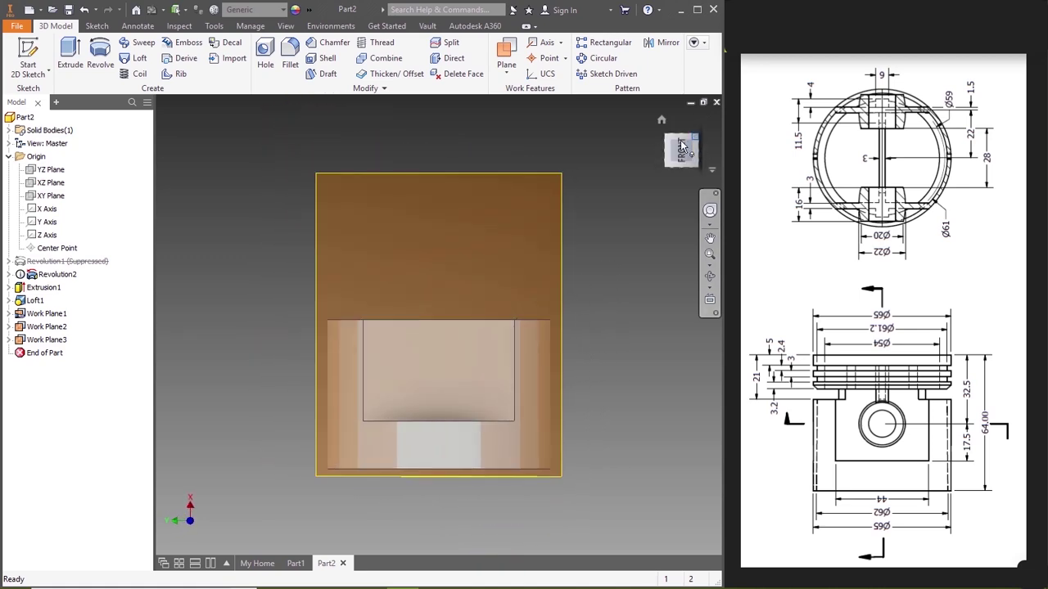
left_click(678, 141)
Step: Start a sketch on the front work plane and draw a 32.5 mm vertical line from the origin
right_click(299, 181)
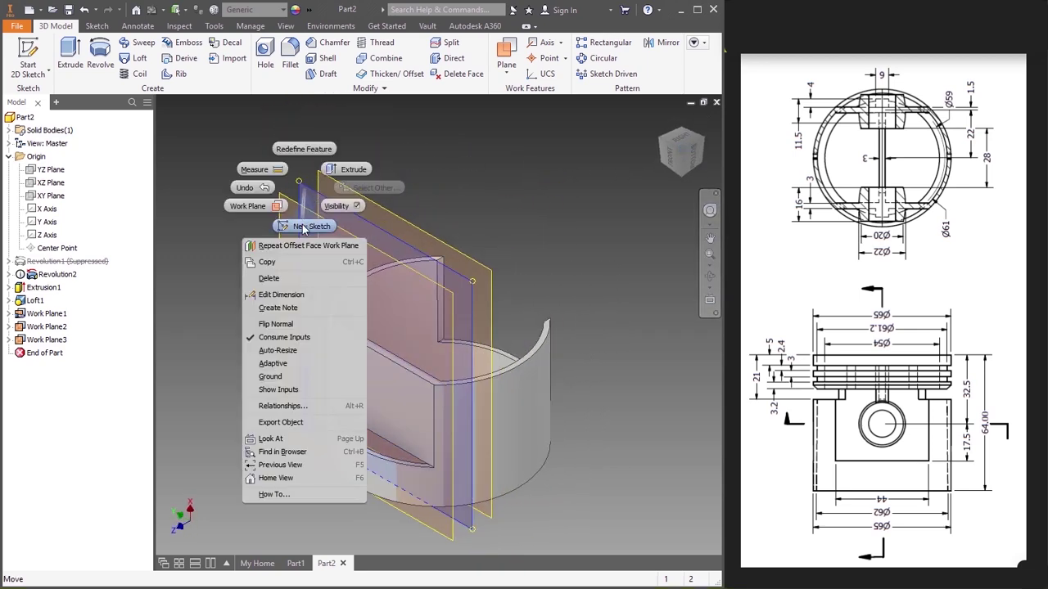
left_click(302, 227)
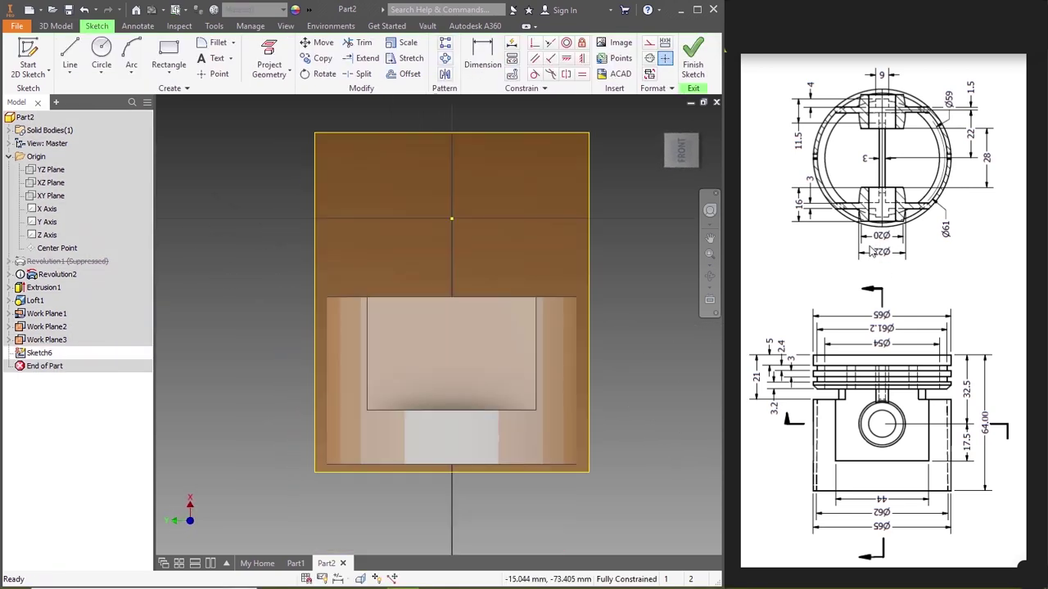
left_click(70, 55)
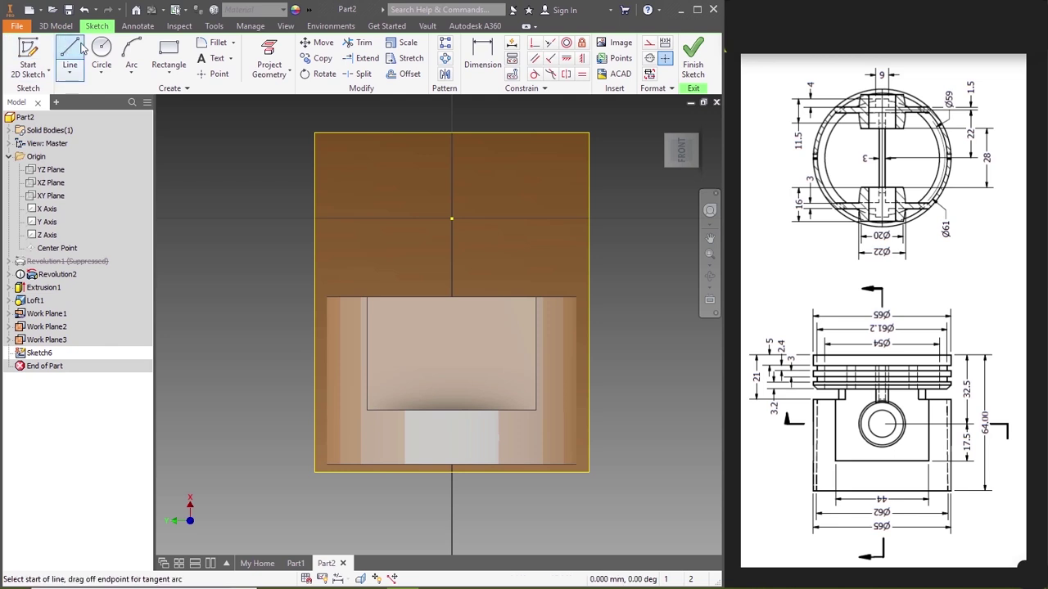
left_click(451, 219)
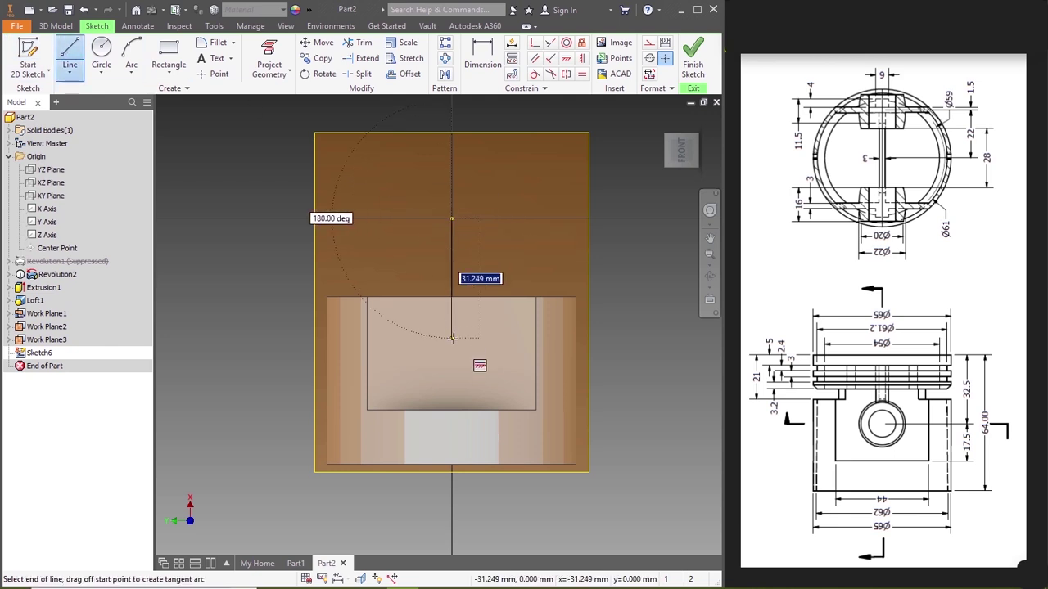
type("32.5")
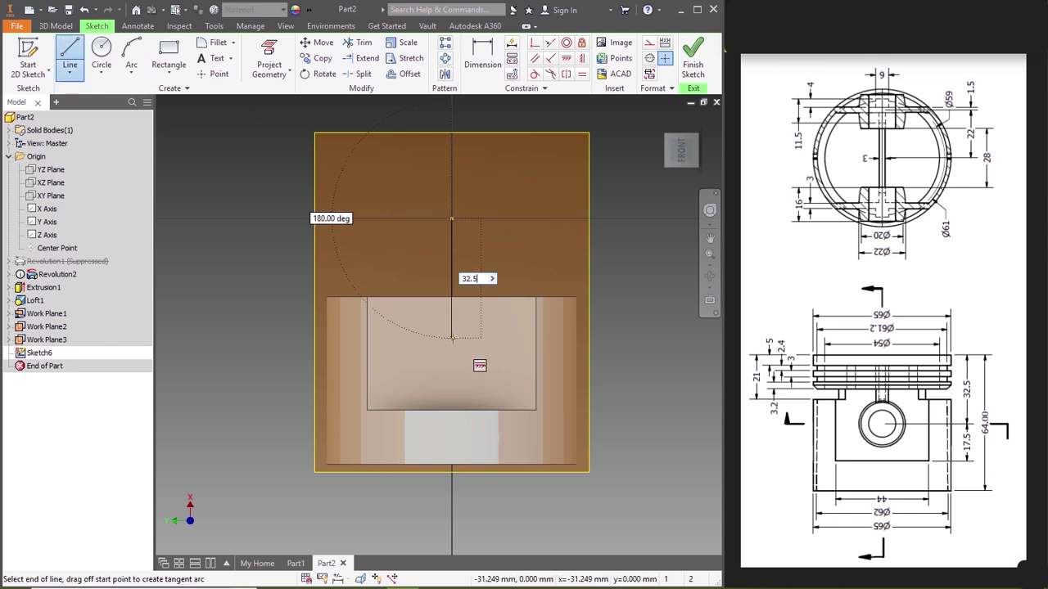
key("Return")
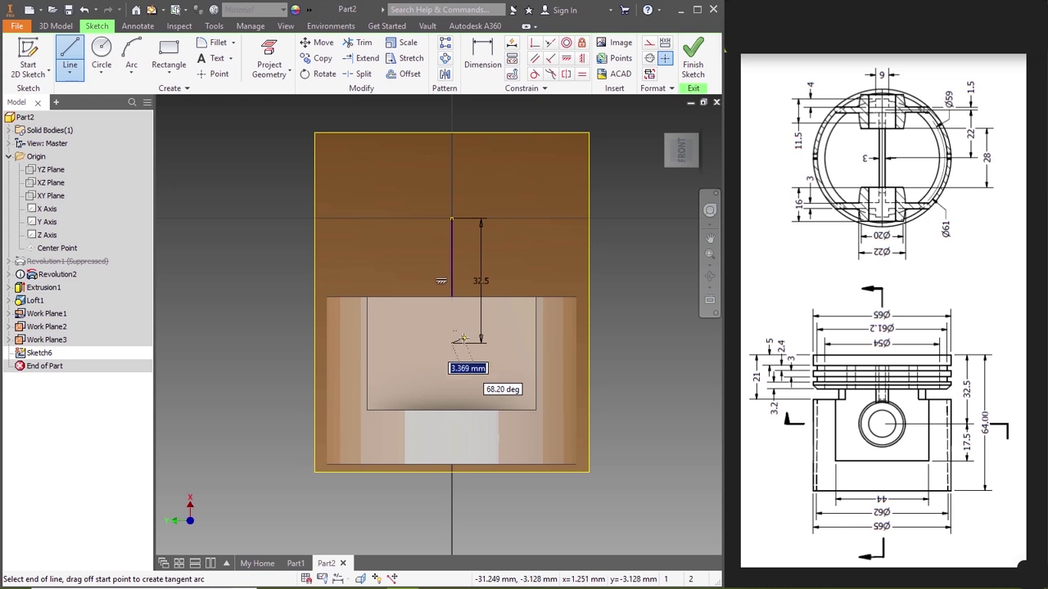
key("Escape")
Step: Add a 22 mm diameter circle at the line's lower end and finish Sketch6
left_click(101, 55)
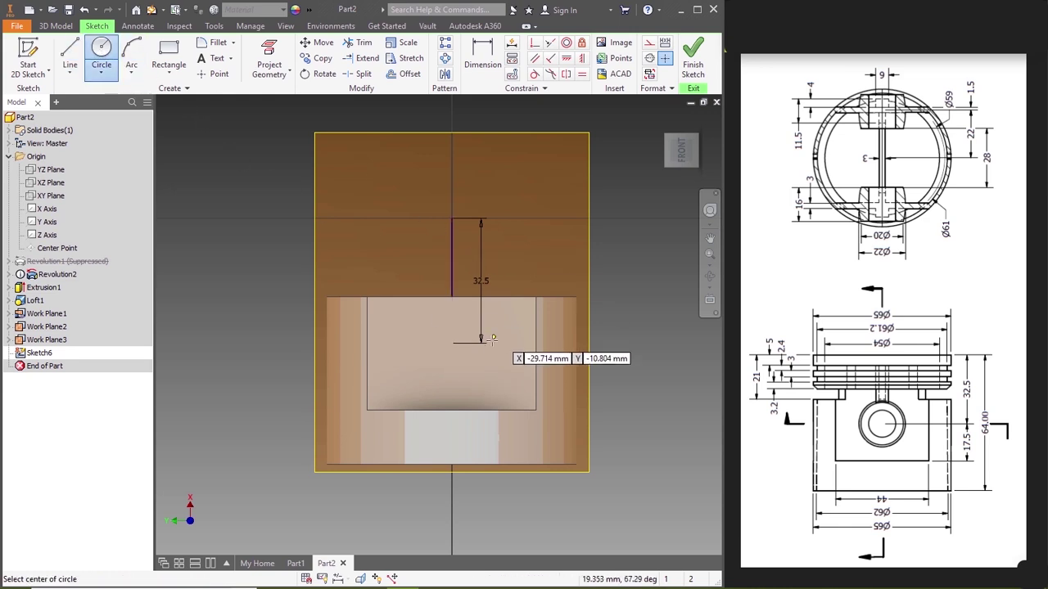
left_click(451, 344)
type("22")
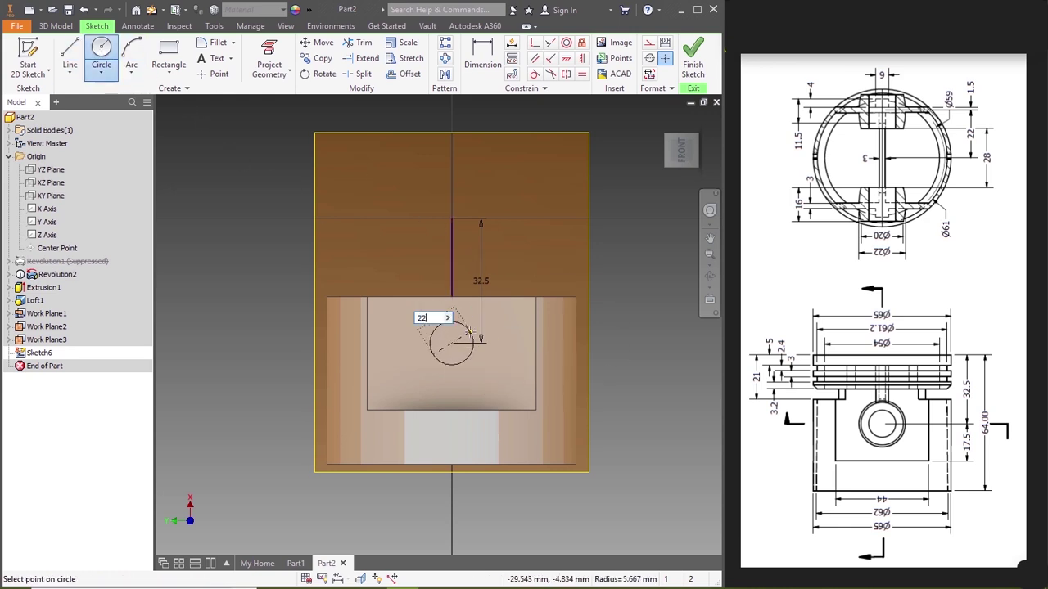
key("Return")
key("Escape")
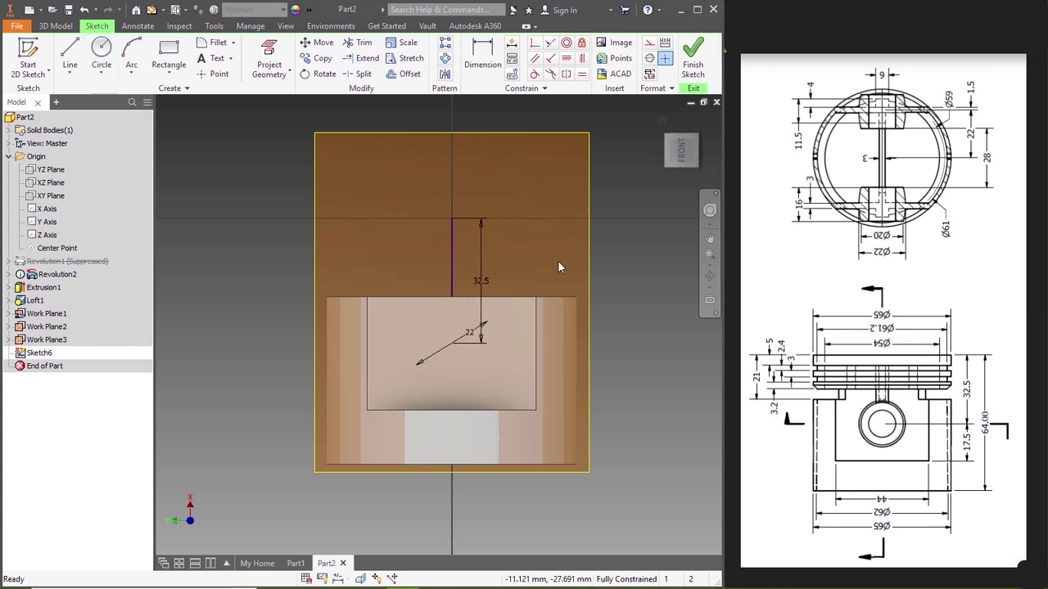
left_click(686, 71)
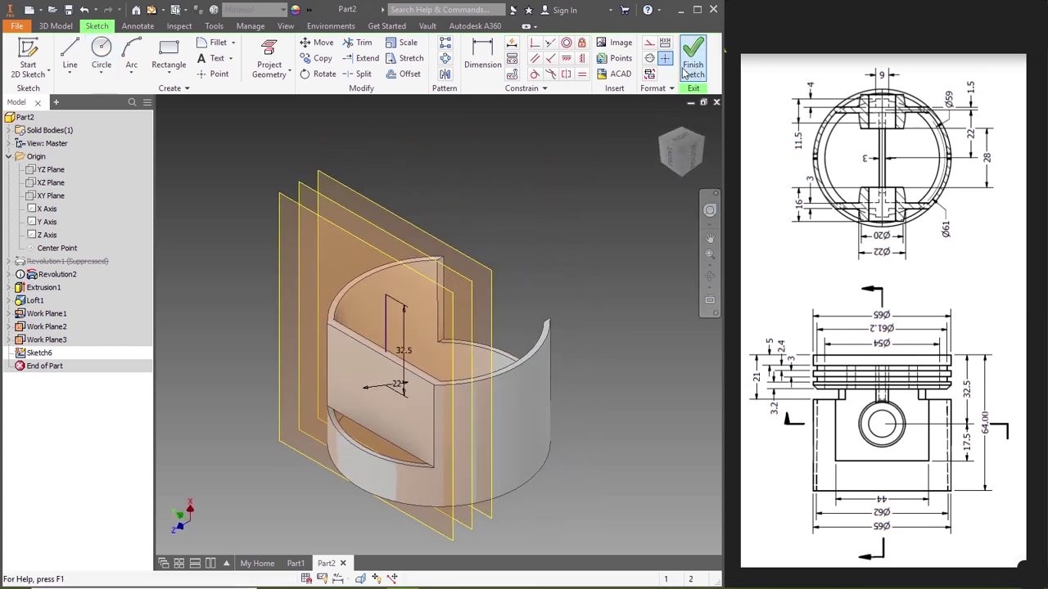
Step: Start a sketch on Work Plane2 and draw a 32.5 mm line down from the top midpoint
right_click(280, 197)
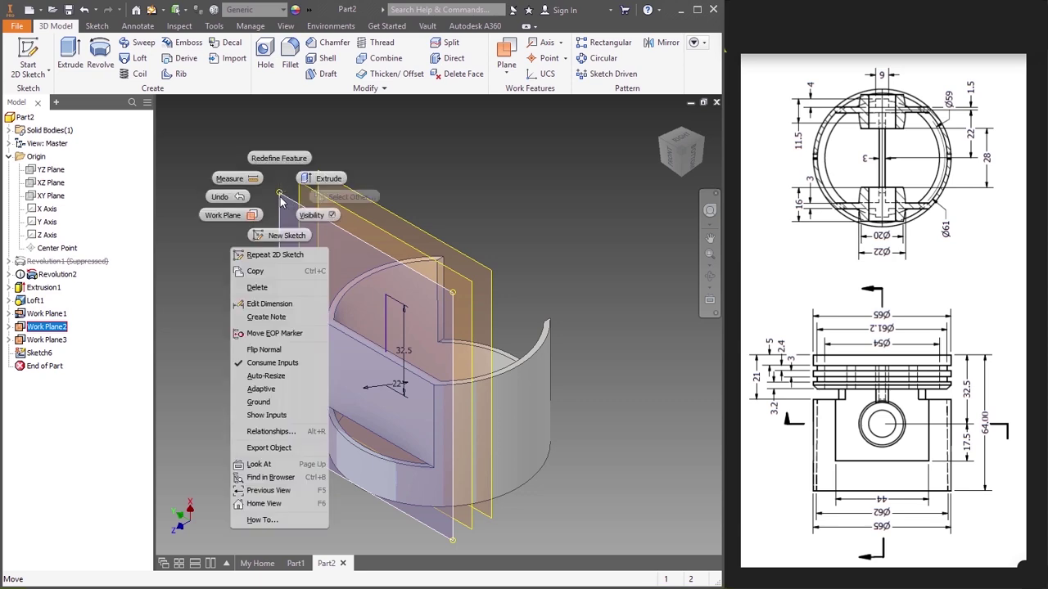
left_click(281, 236)
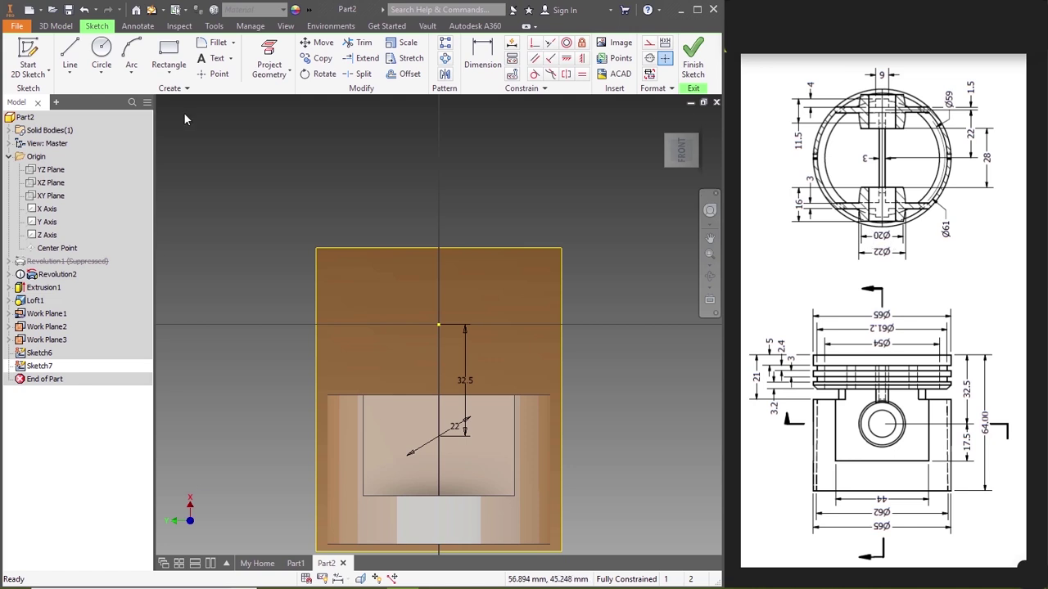
key("l")
scroll(370, 189, "up", 3)
scroll(415, 267, "down", 2)
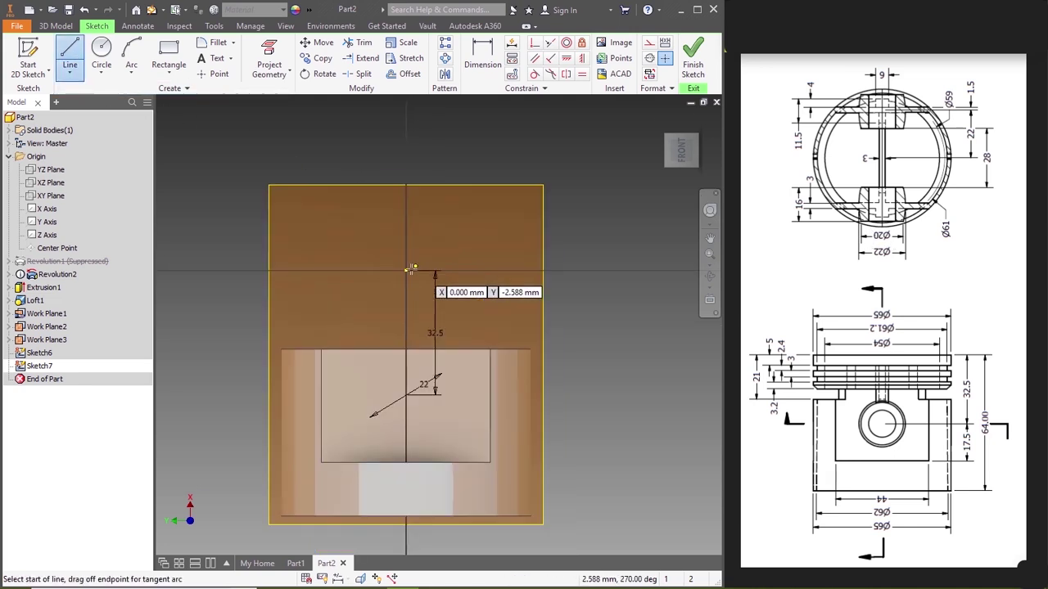
left_click(406, 271)
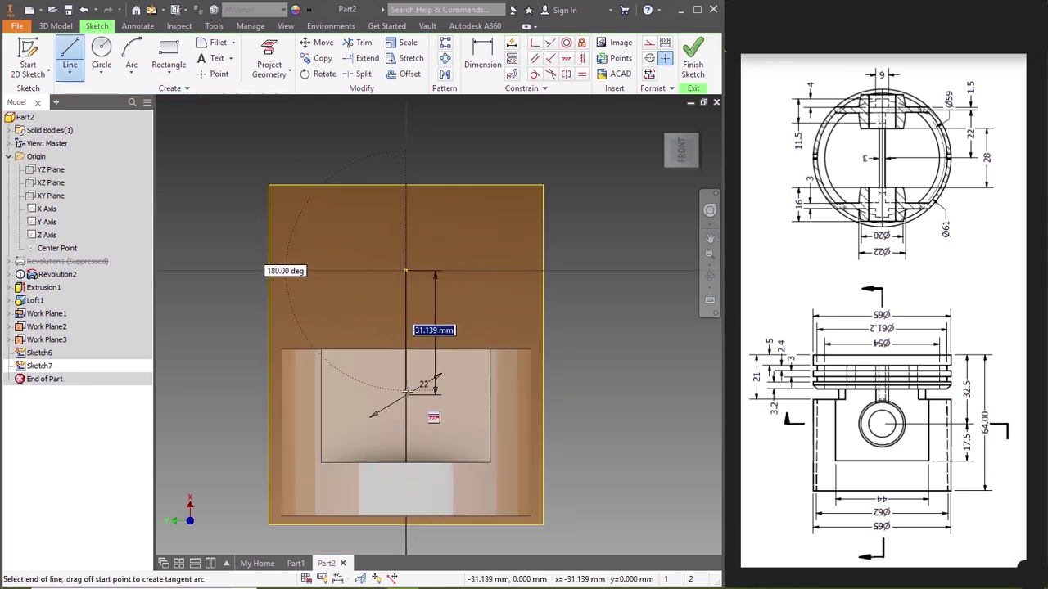
type("32.5")
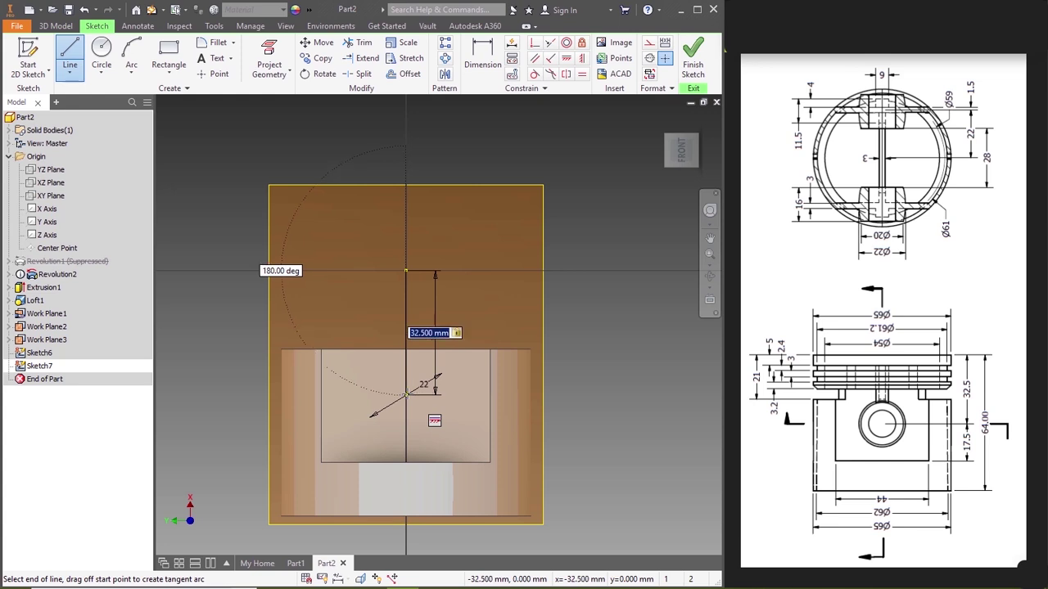
key("Return")
key("Escape")
Step: Add a 20 mm diameter circle at the line's lower end and return to an isometric view
left_click(104, 55)
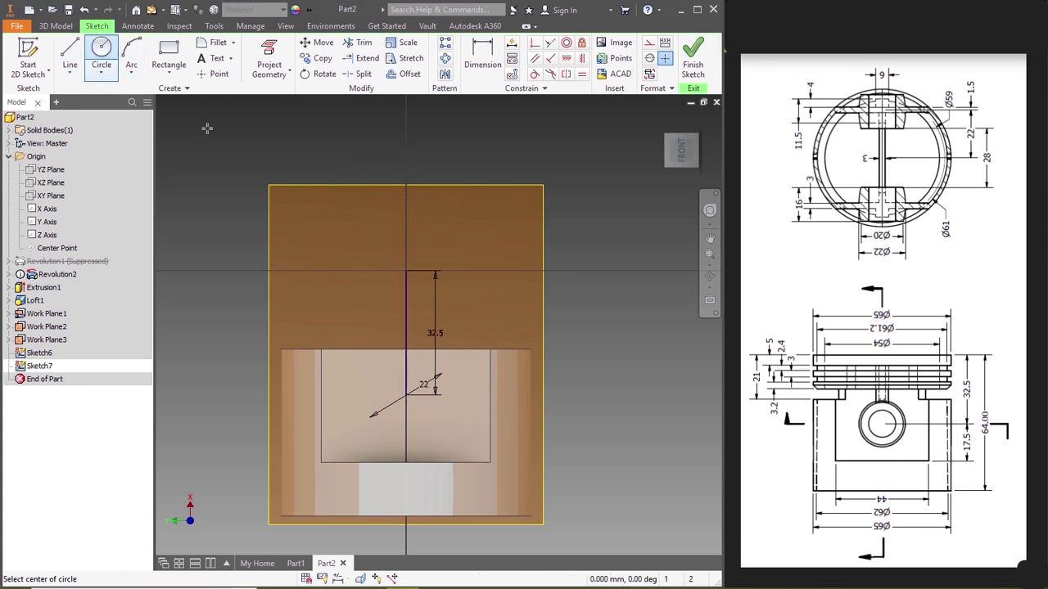
left_click(406, 396)
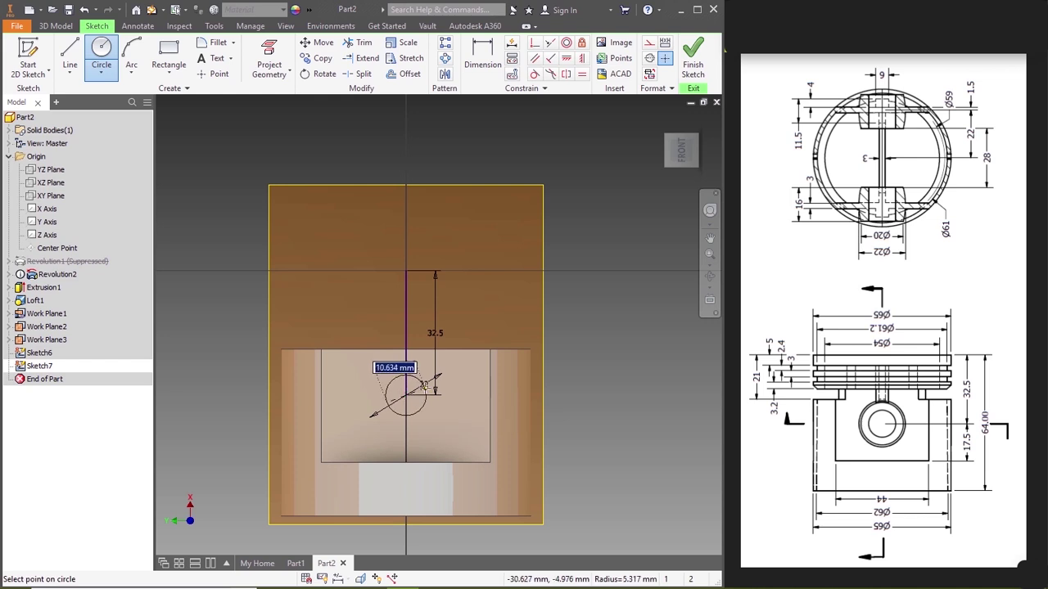
type("20")
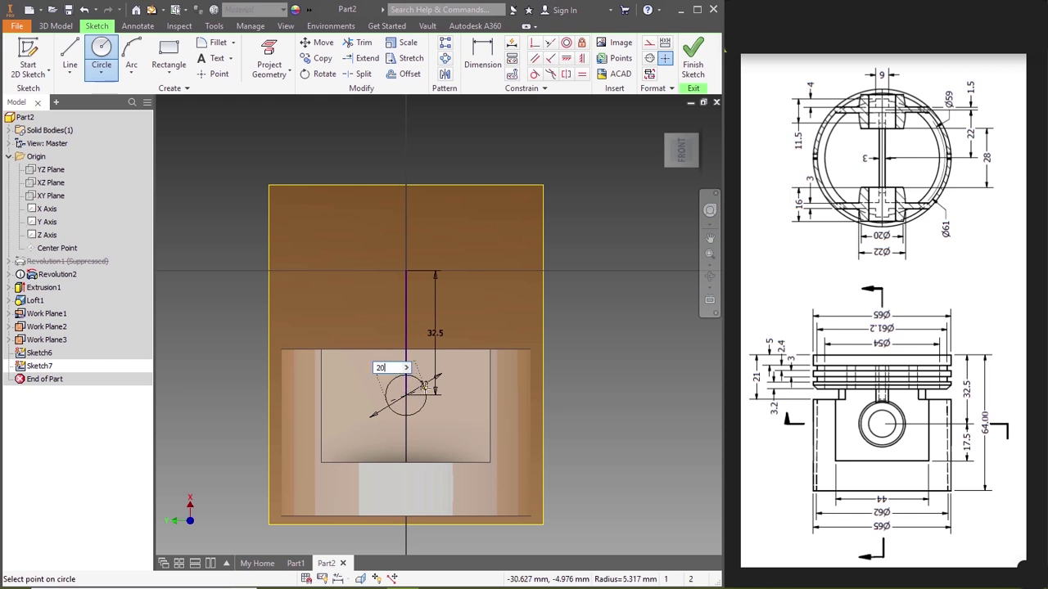
key("Return")
key("Escape")
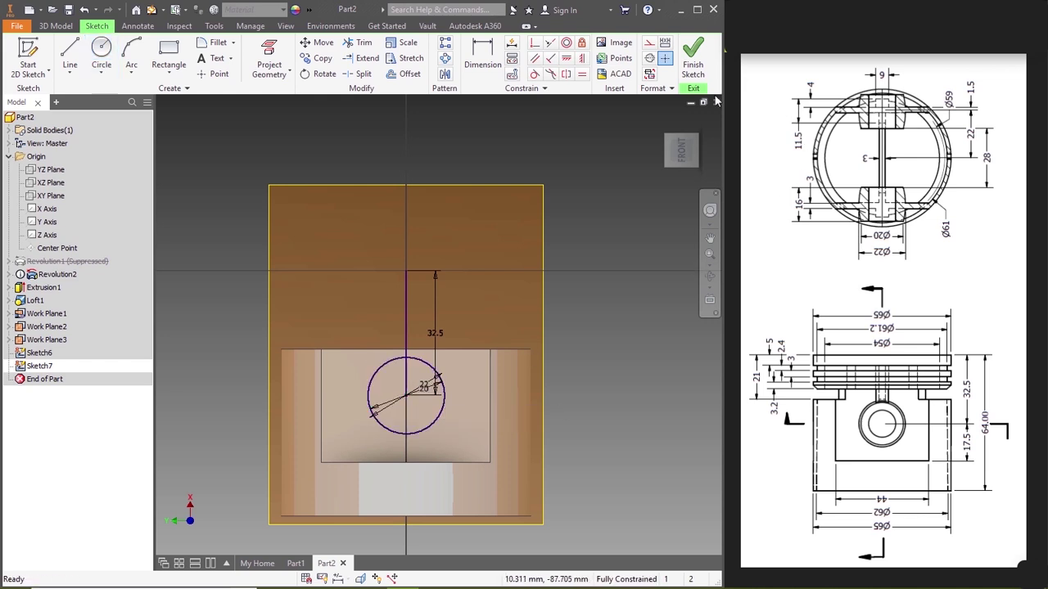
left_click(698, 141)
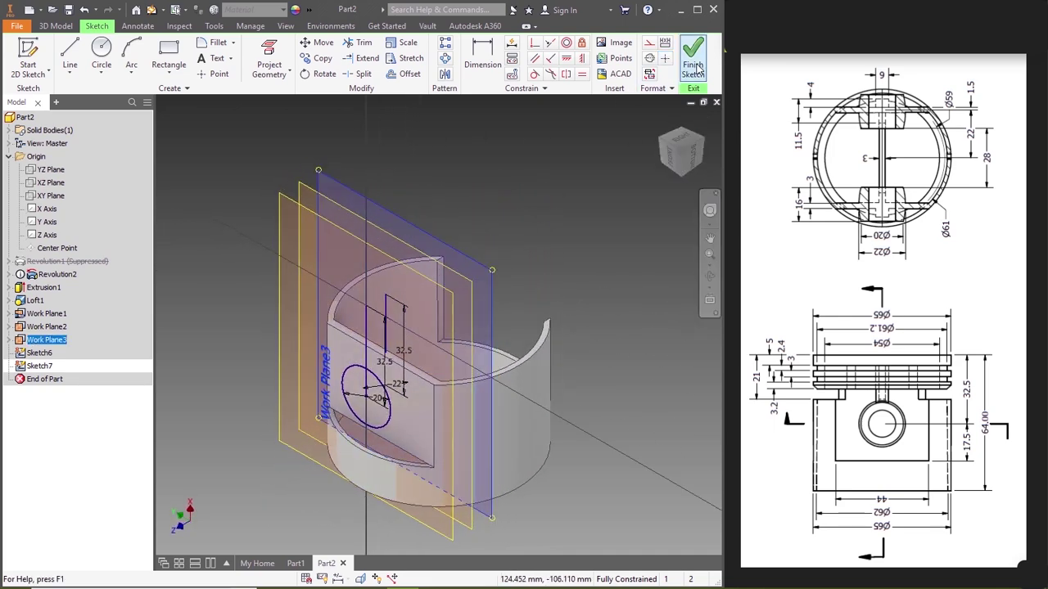
key("Escape")
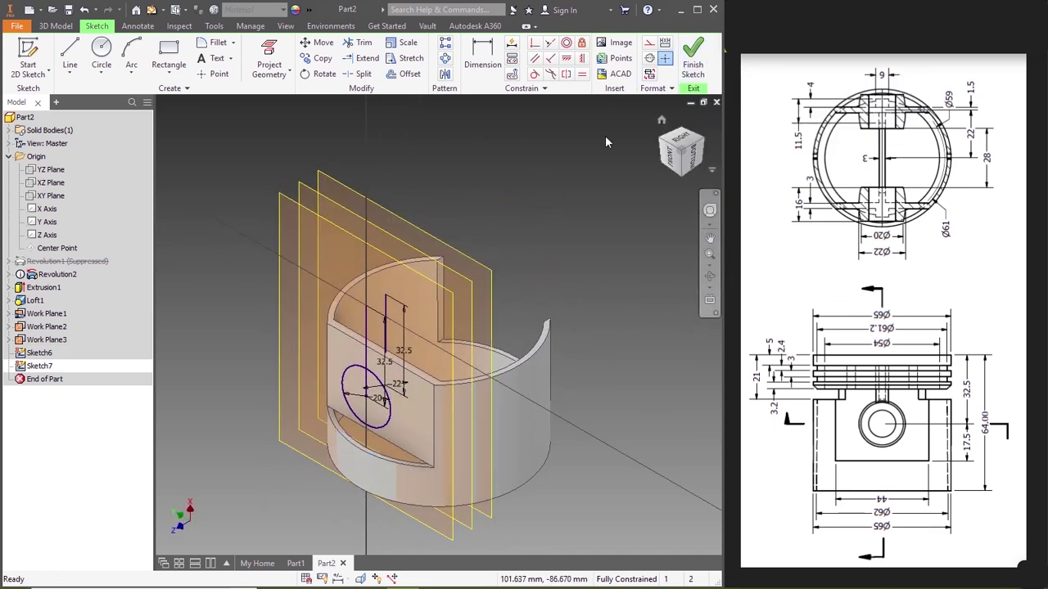
Step: Finish the current sketch and start a new sketch on Work Plane3
left_click(693, 66)
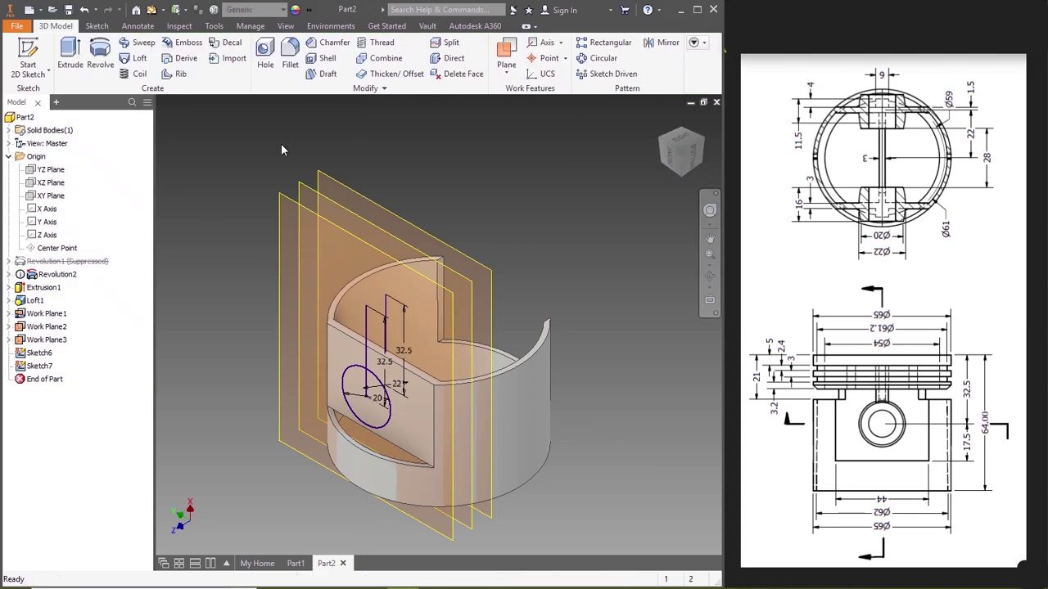
right_click(336, 188)
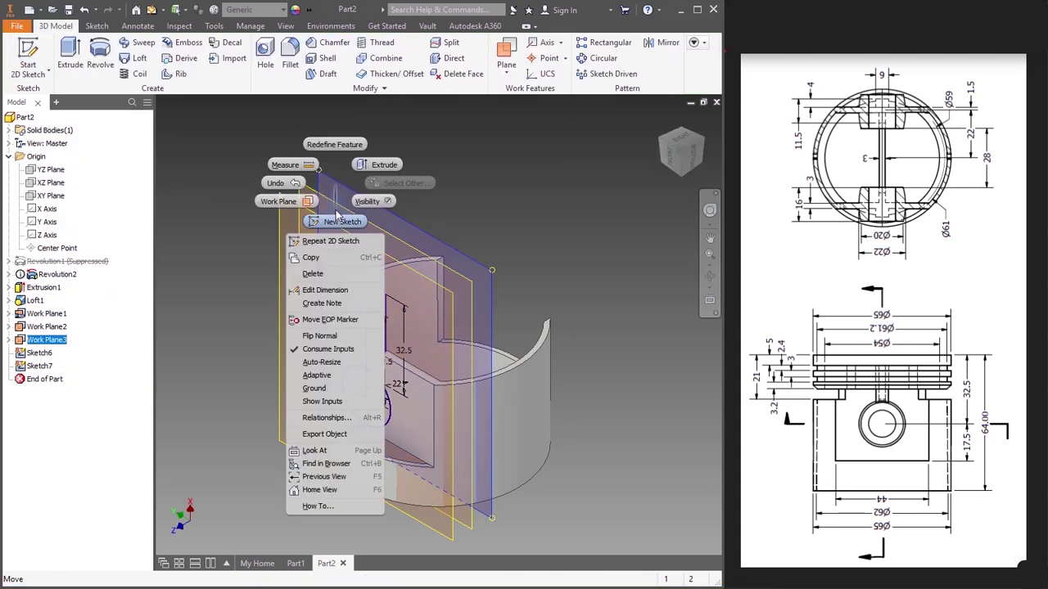
left_click(337, 216)
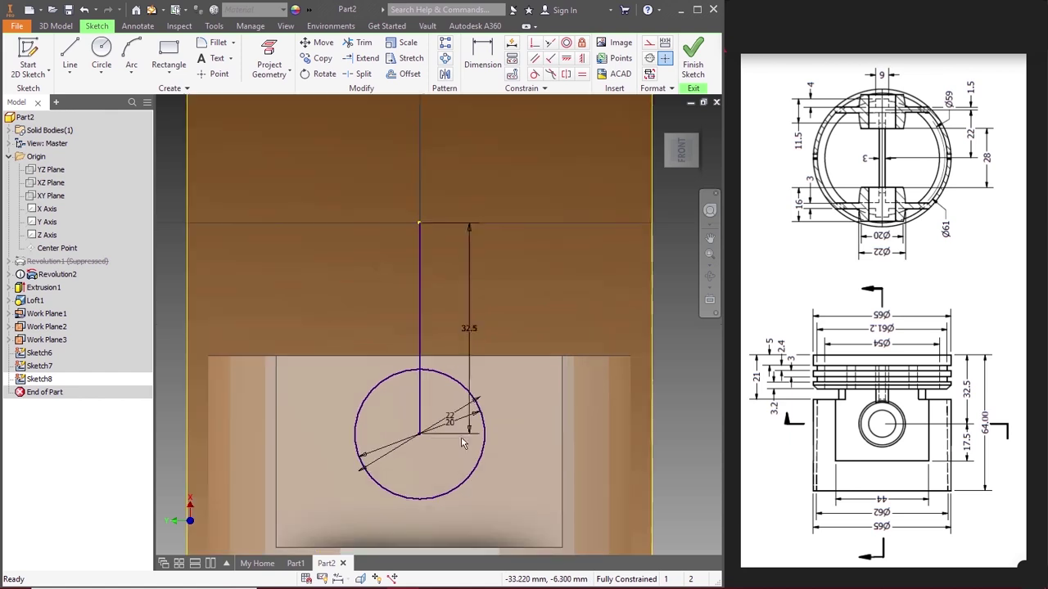
scroll(463, 443, "up", 3)
scroll(371, 220, "down", 2)
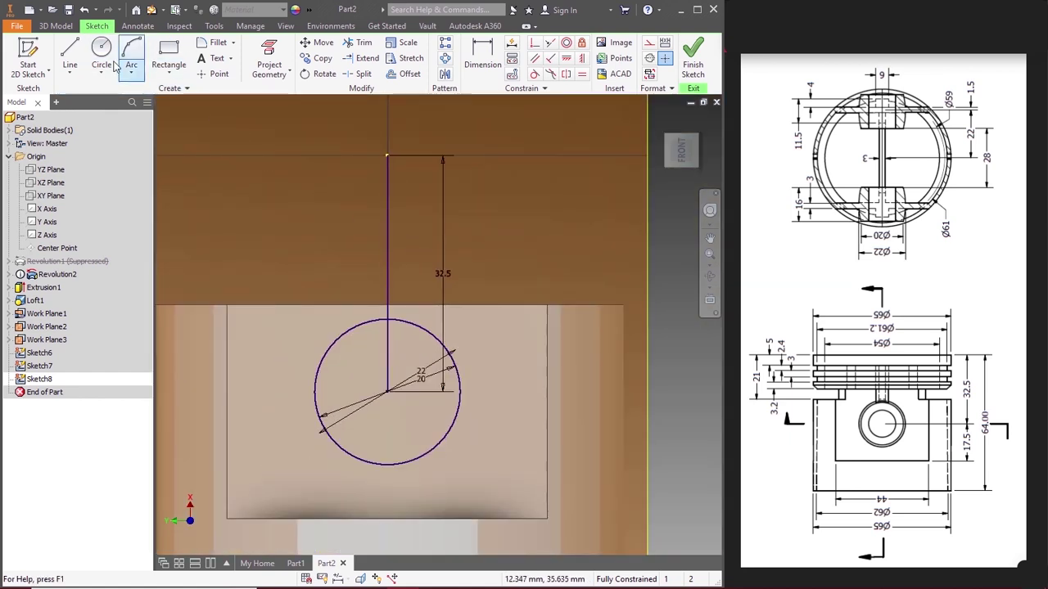
Step: Draw a 32.5 mm vertical line from the top endpoint and finish Sketch8
left_click(70, 55)
left_click(388, 154)
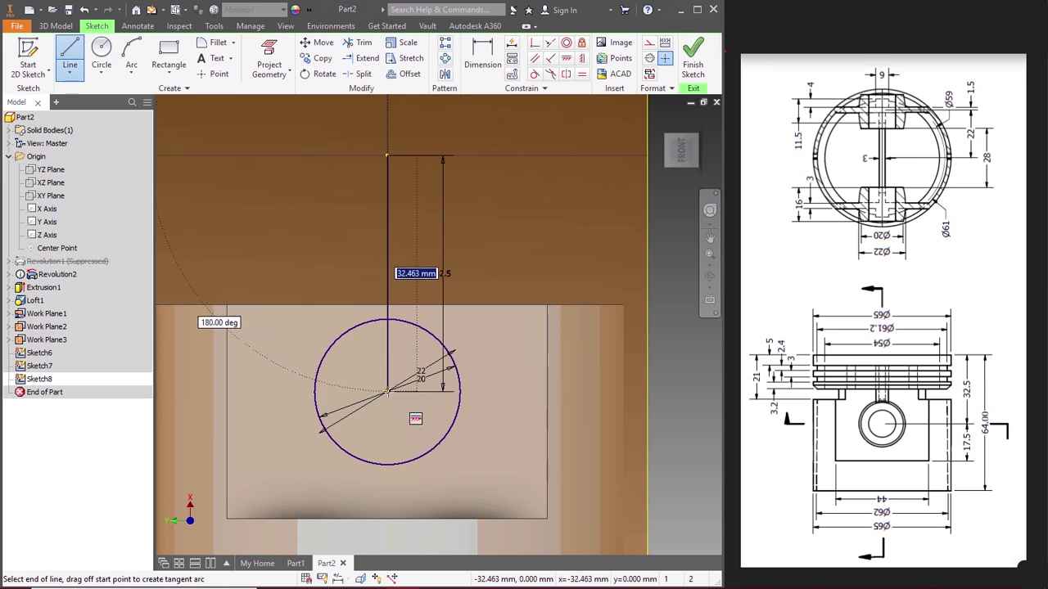
type("32.5")
key("Return")
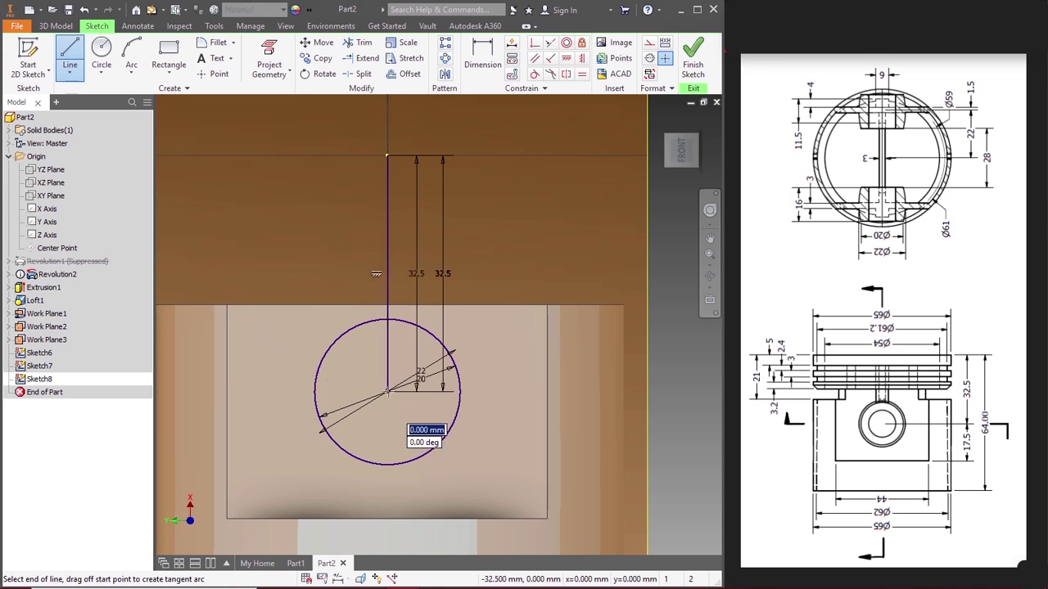
key("Escape")
left_click(102, 56)
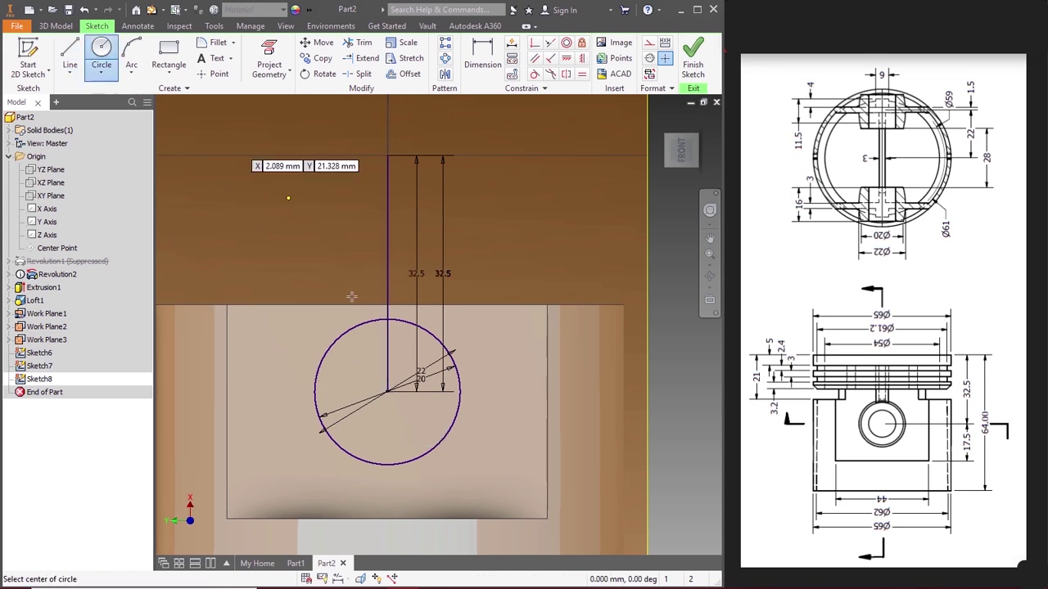
left_click(387, 390)
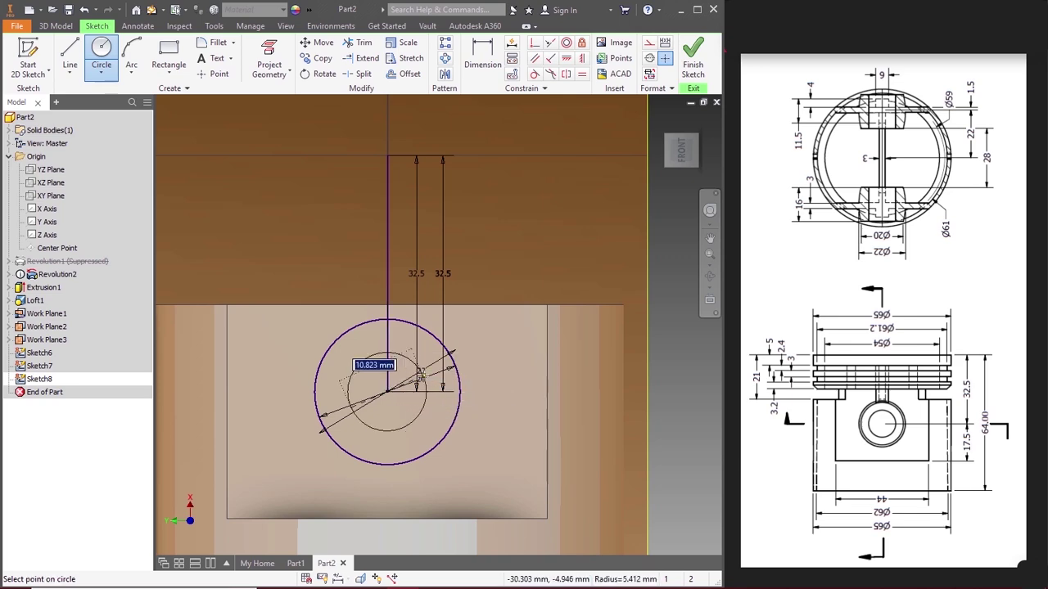
key("Escape")
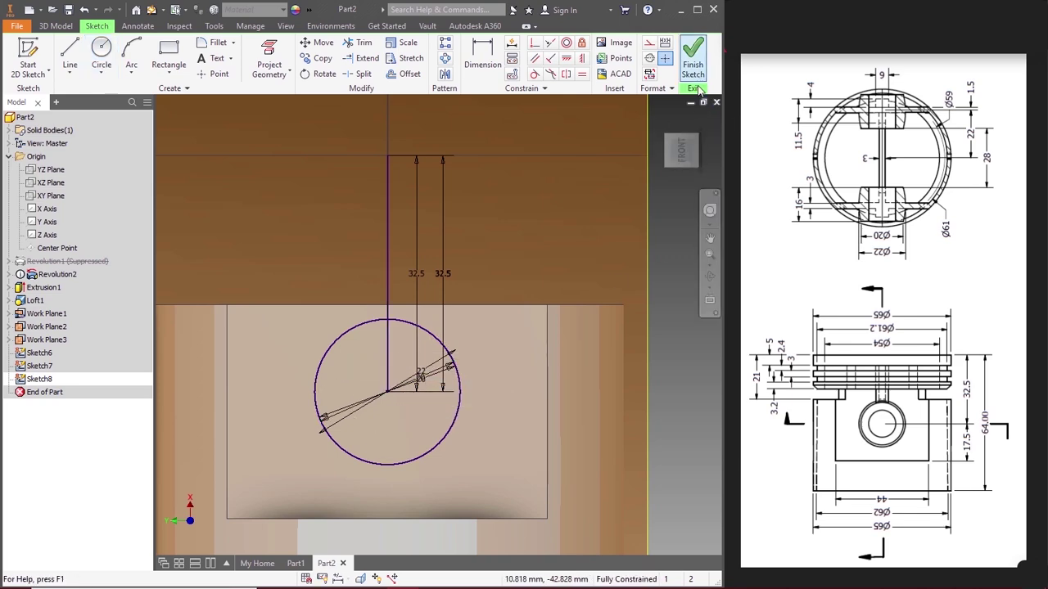
left_click(695, 71)
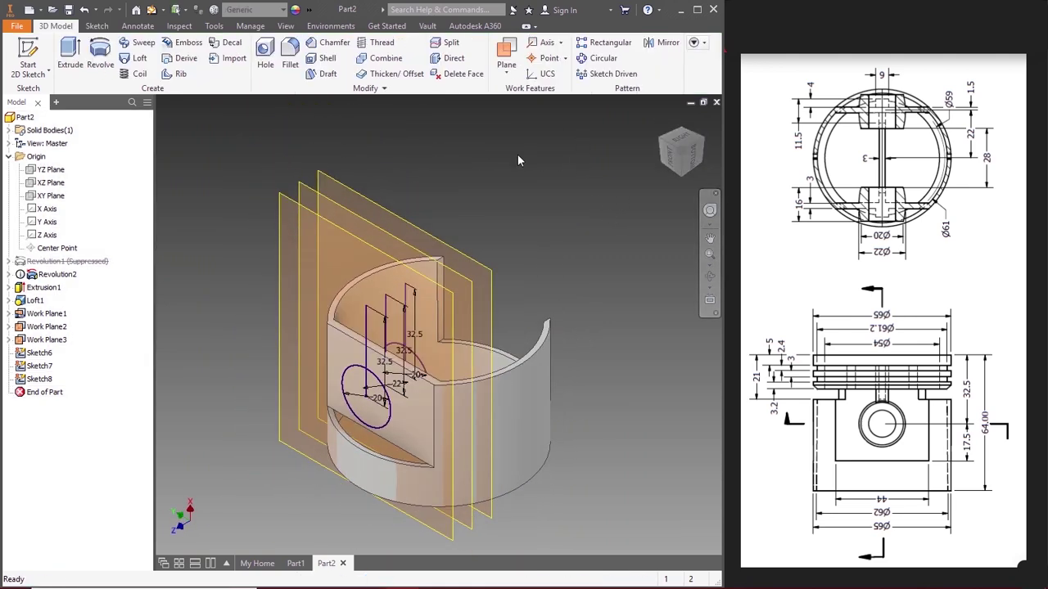
Step: Loft through Sketch8, Sketch6 and Sketch7 to create the cylindrical pin boss Loft2
left_click(137, 60)
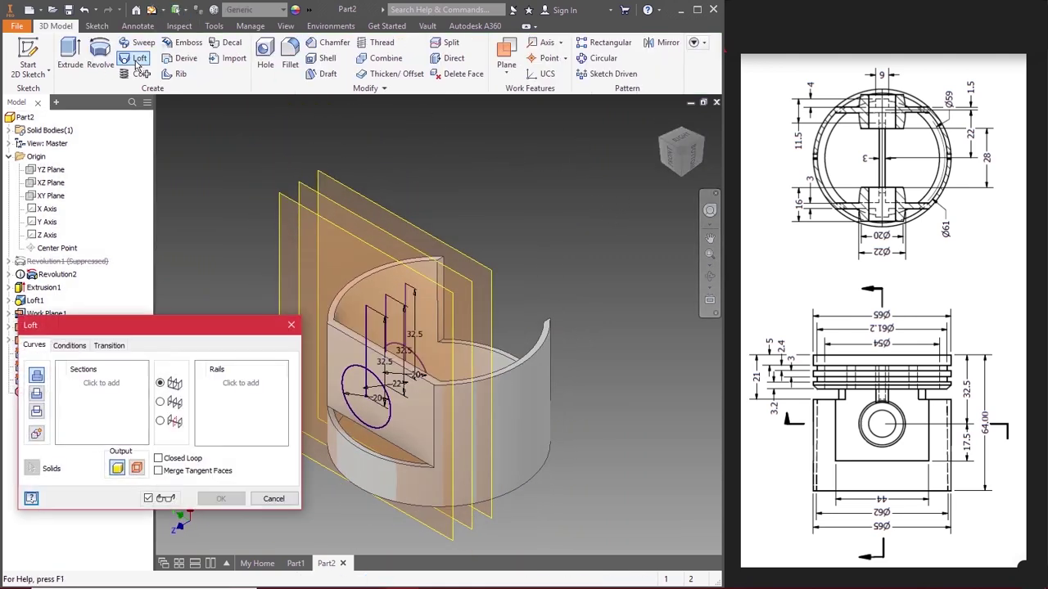
left_click(423, 363)
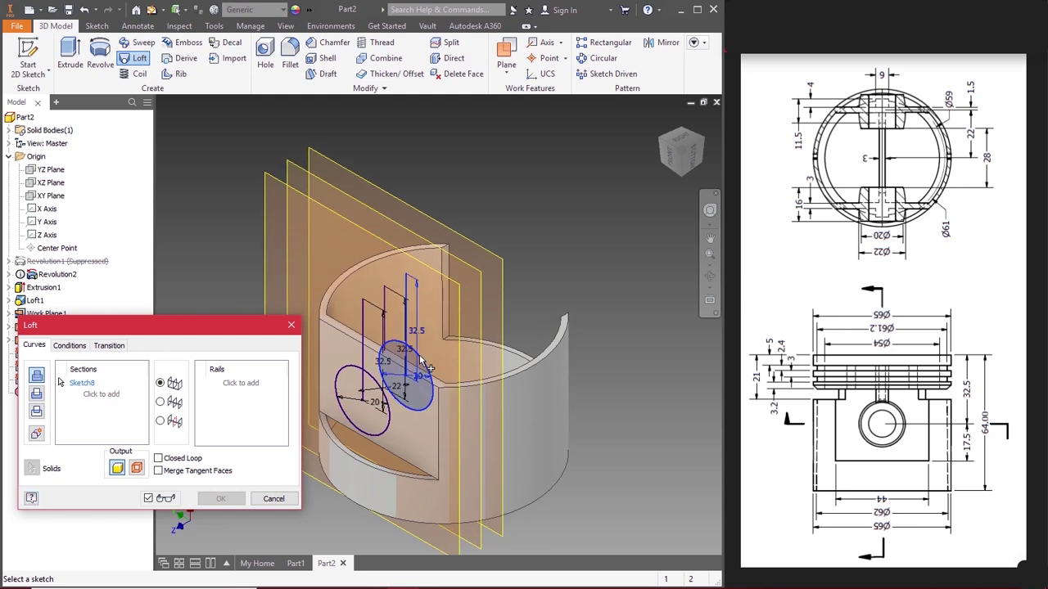
scroll(423, 362, "up", 3)
left_click(332, 313)
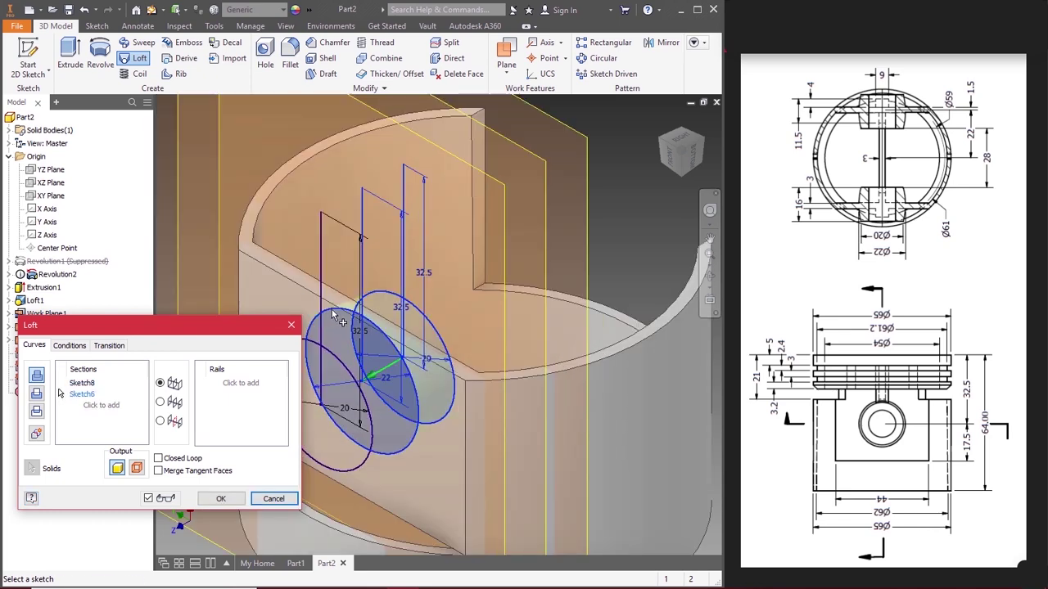
scroll(328, 327, "down", 3)
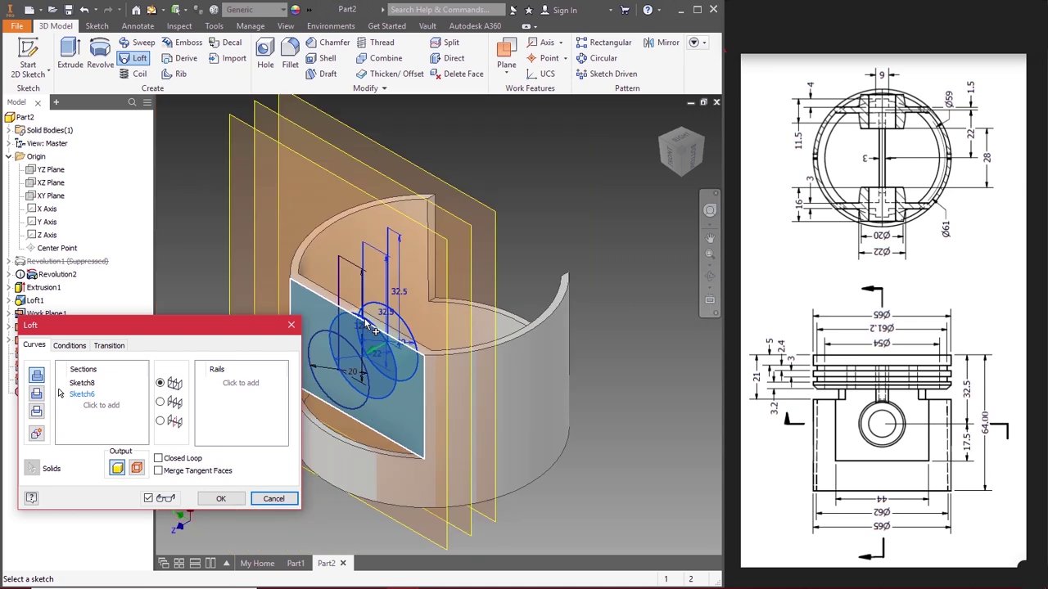
left_click(323, 339)
left_click(220, 498)
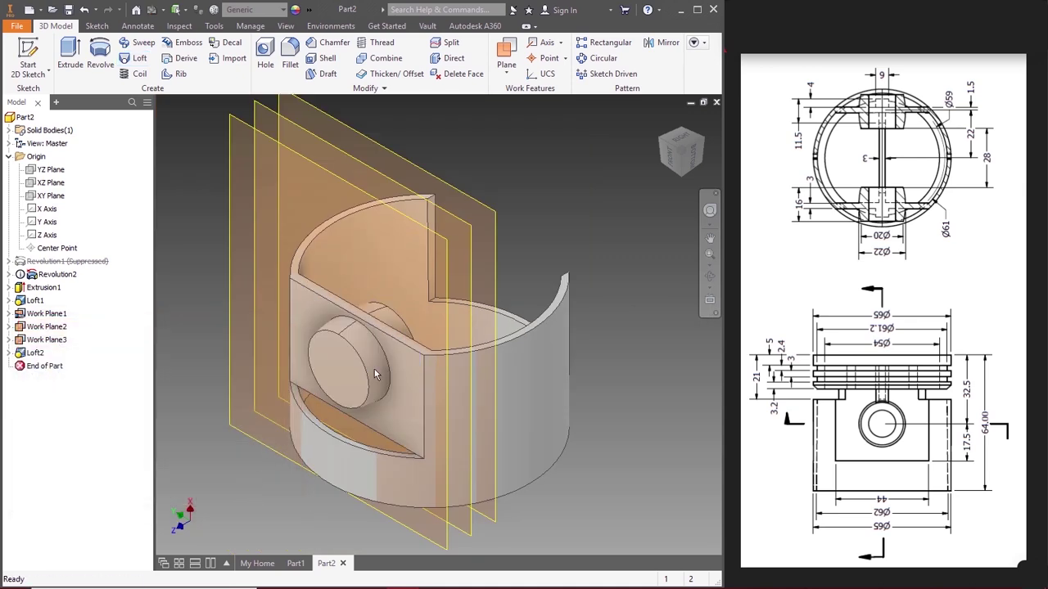
Step: Hide Work Plane1, Work Plane2 and Work Plane3
left_click(57, 313)
left_click(55, 327, "ctrl")
left_click(56, 339, "ctrl")
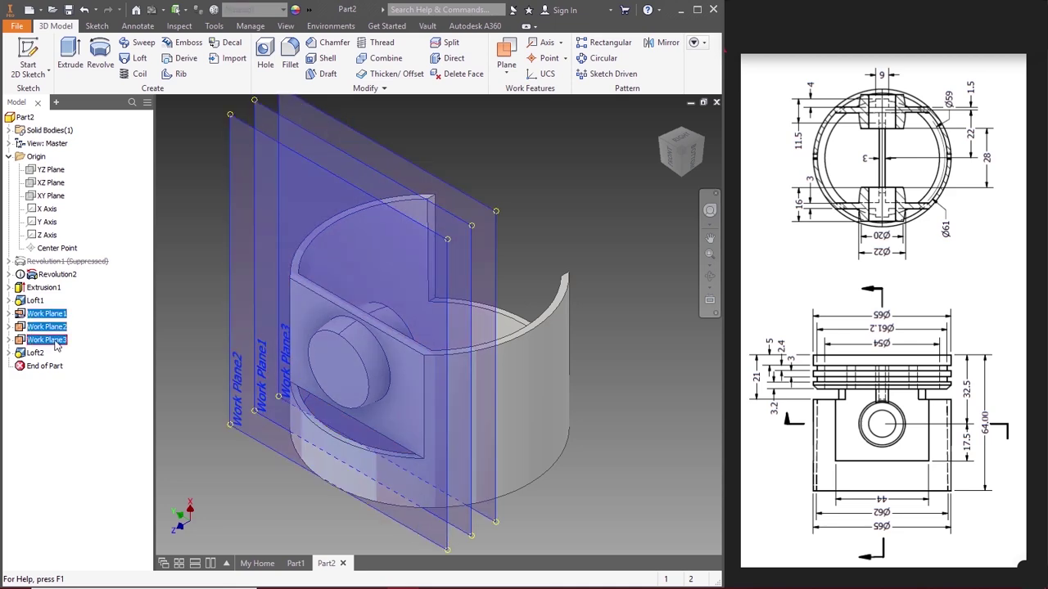
right_click(56, 344)
left_click(82, 424)
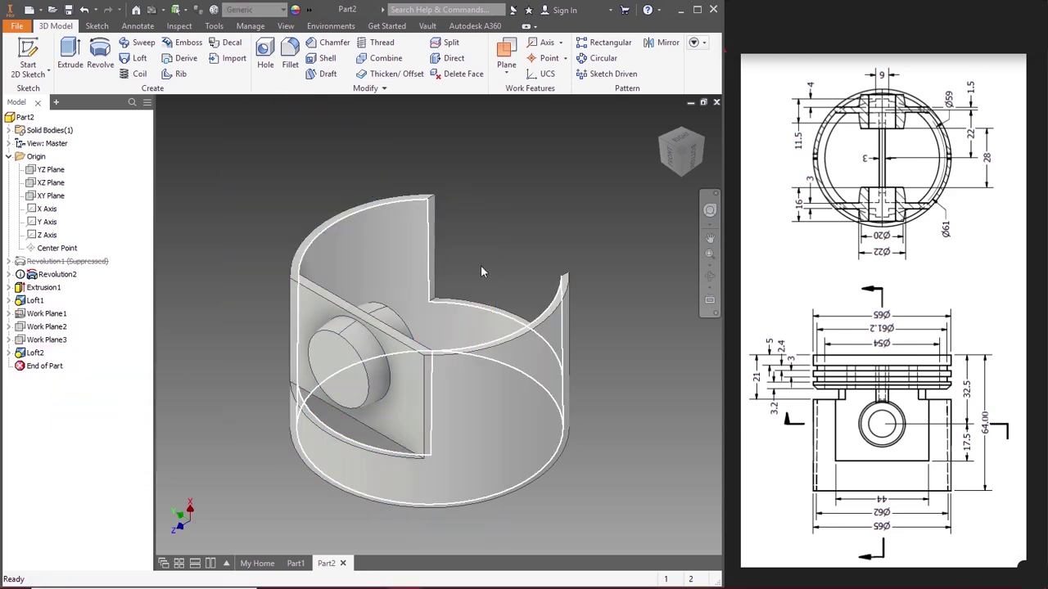
Step: Sketch a 12.7 mm circle at the origin on the boss's flat face
right_click(334, 350)
left_click(330, 381)
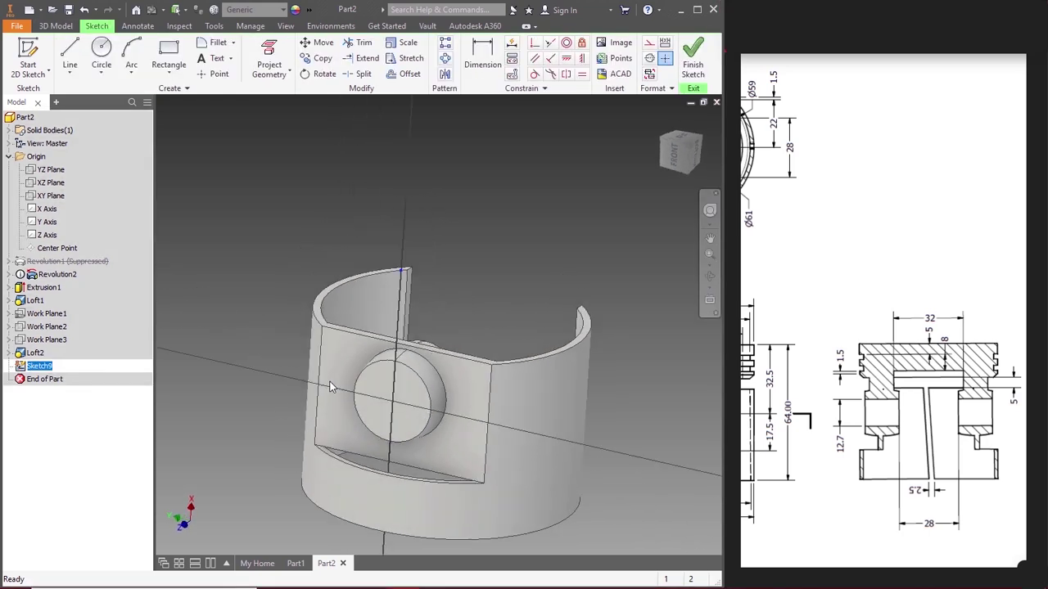
scroll(416, 401, "up", 5)
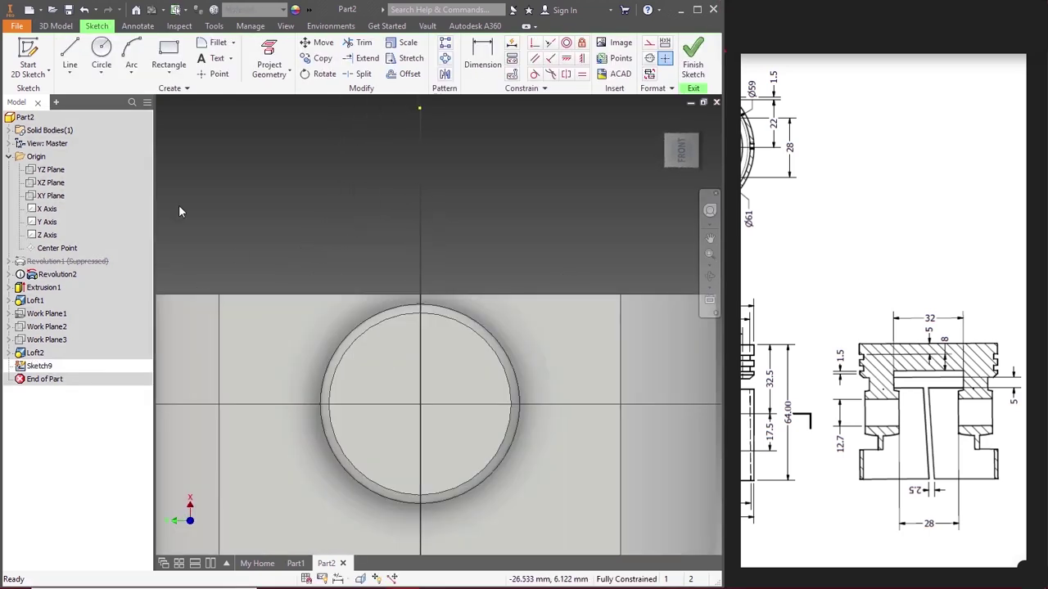
left_click(101, 62)
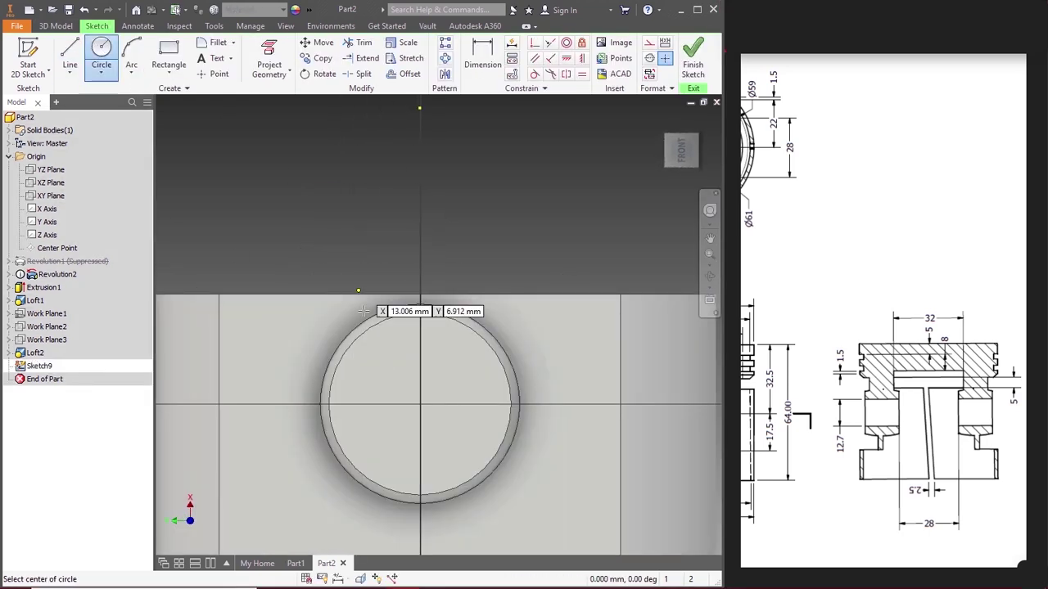
left_click(420, 402)
type("12.700")
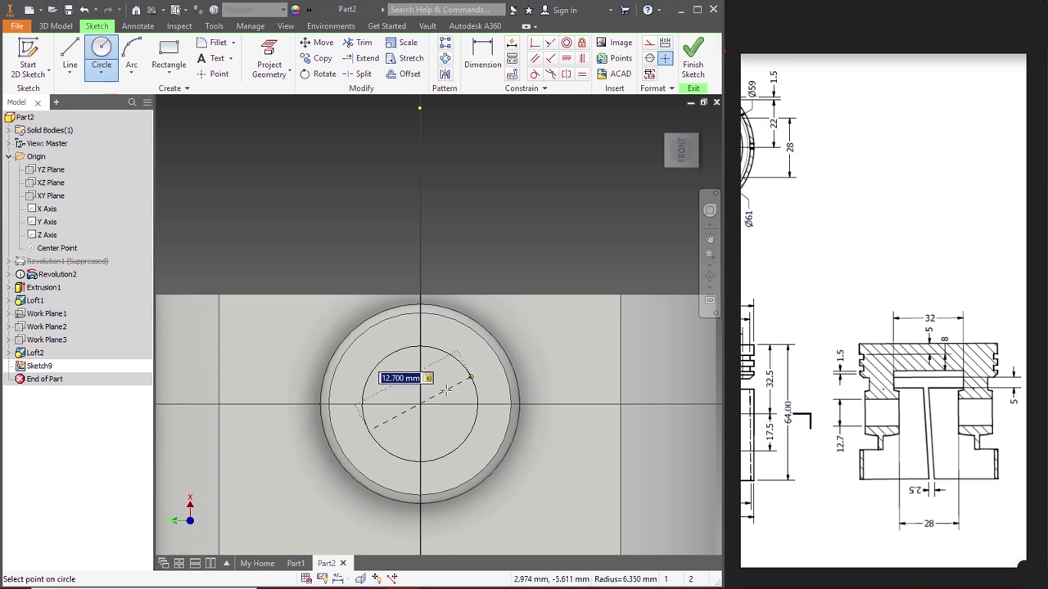
key("Return")
key("Escape")
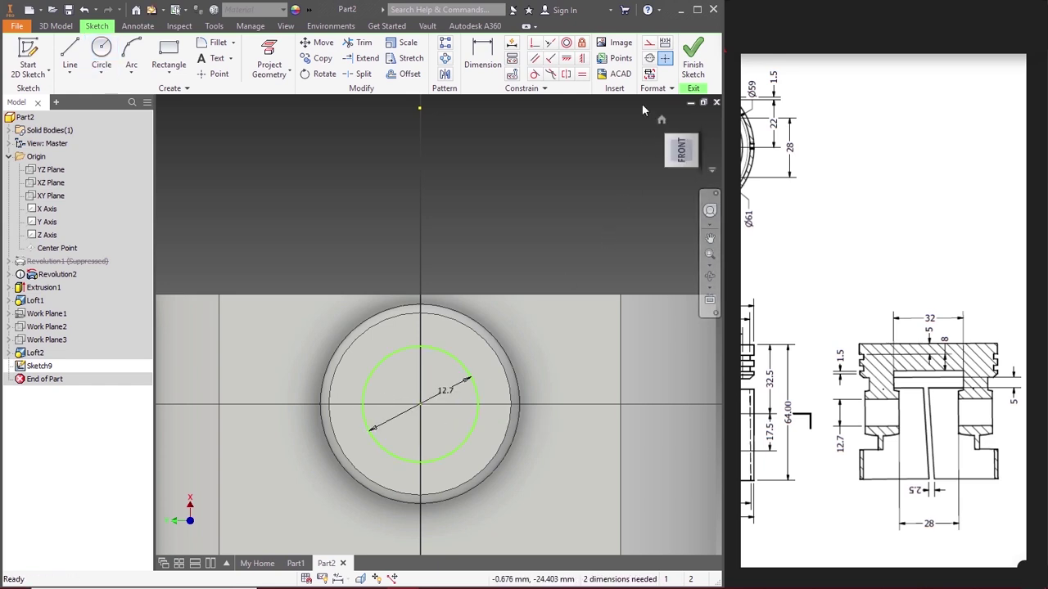
left_click(692, 59)
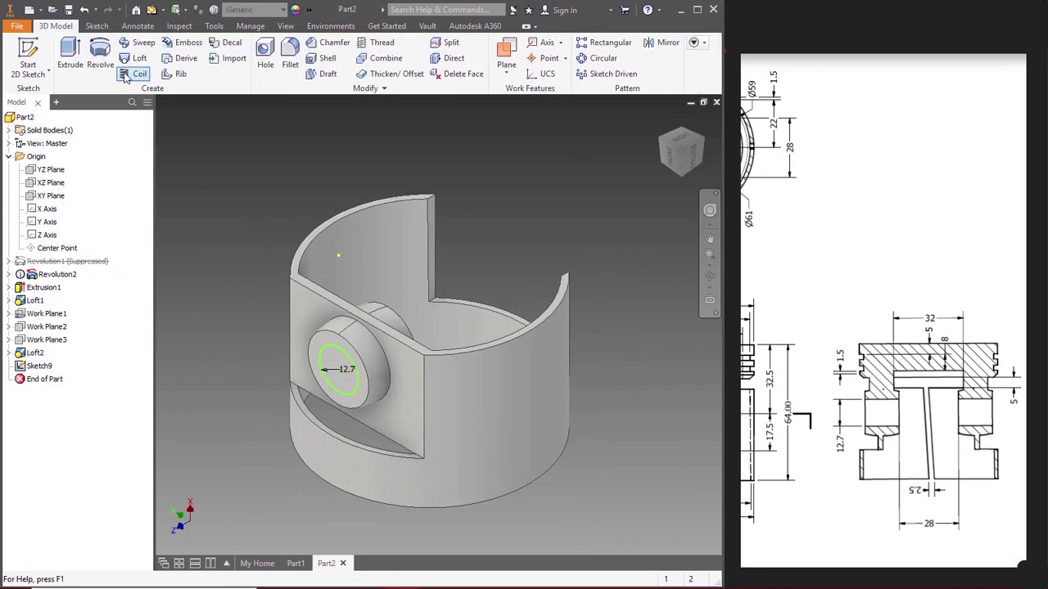
Step: Extrude-cut the circle 23.750 mm into the boss to form the pin hole
left_click(70, 57)
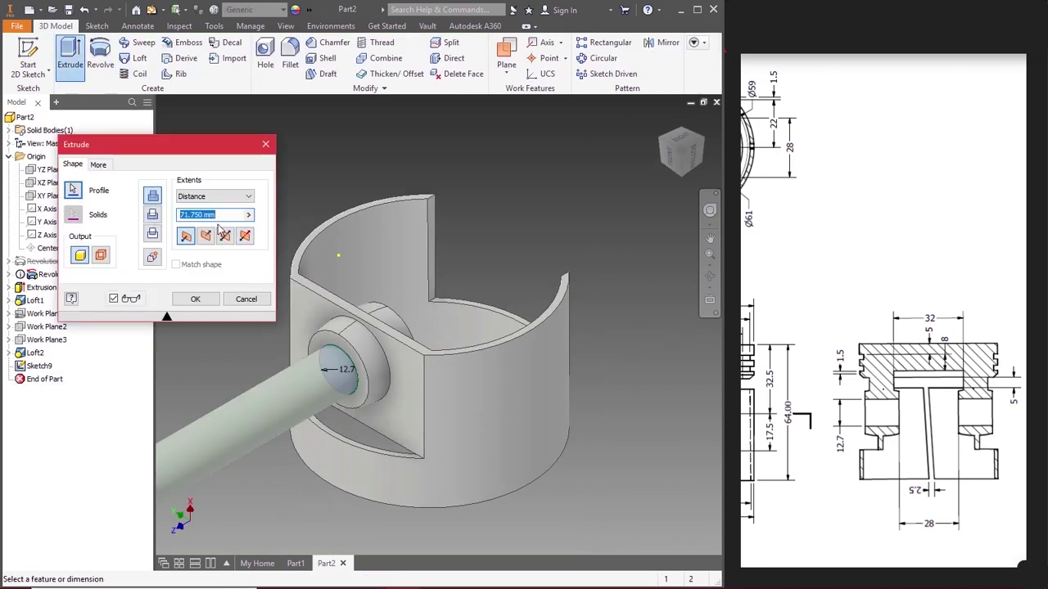
left_click(209, 237)
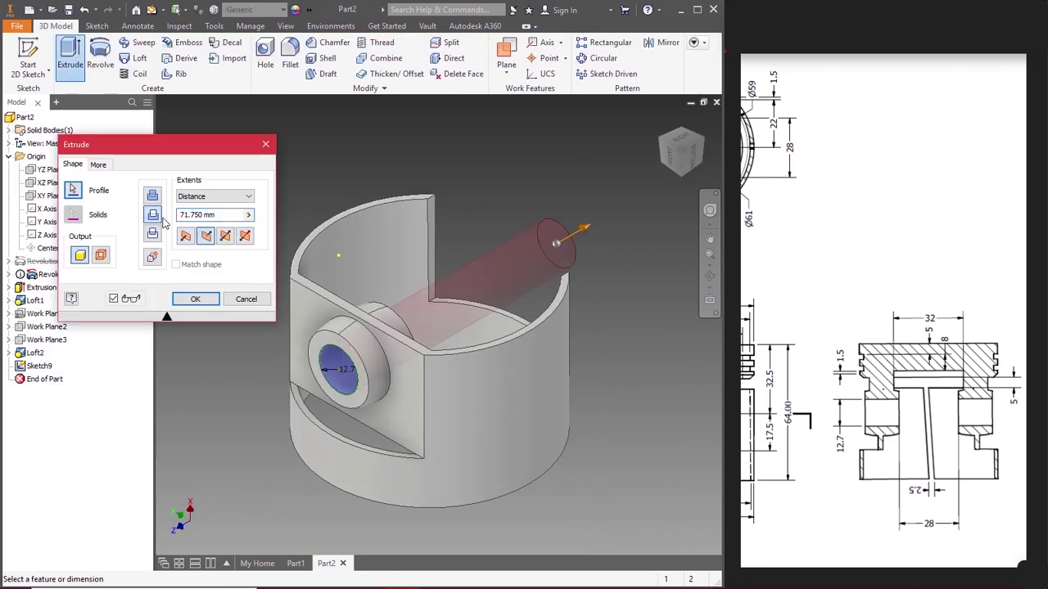
left_click_drag(581, 228, 436, 313)
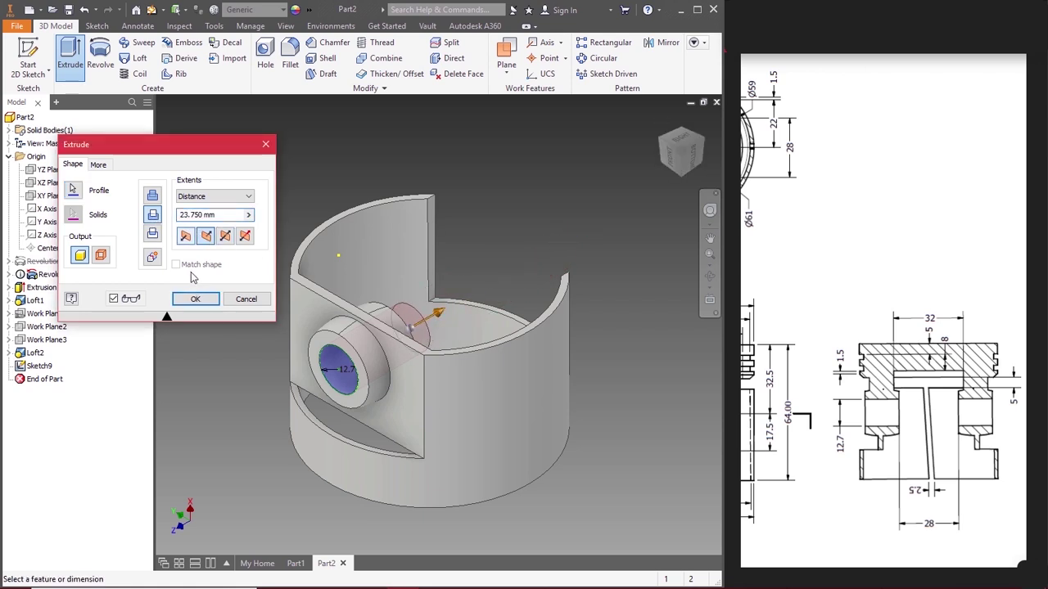
left_click(196, 299)
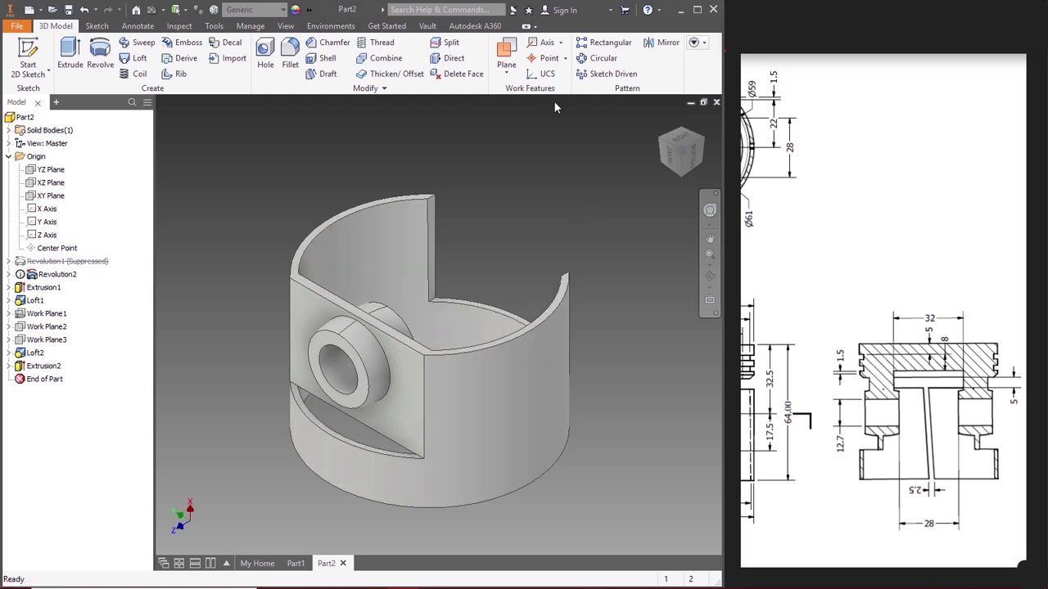
left_click(662, 43)
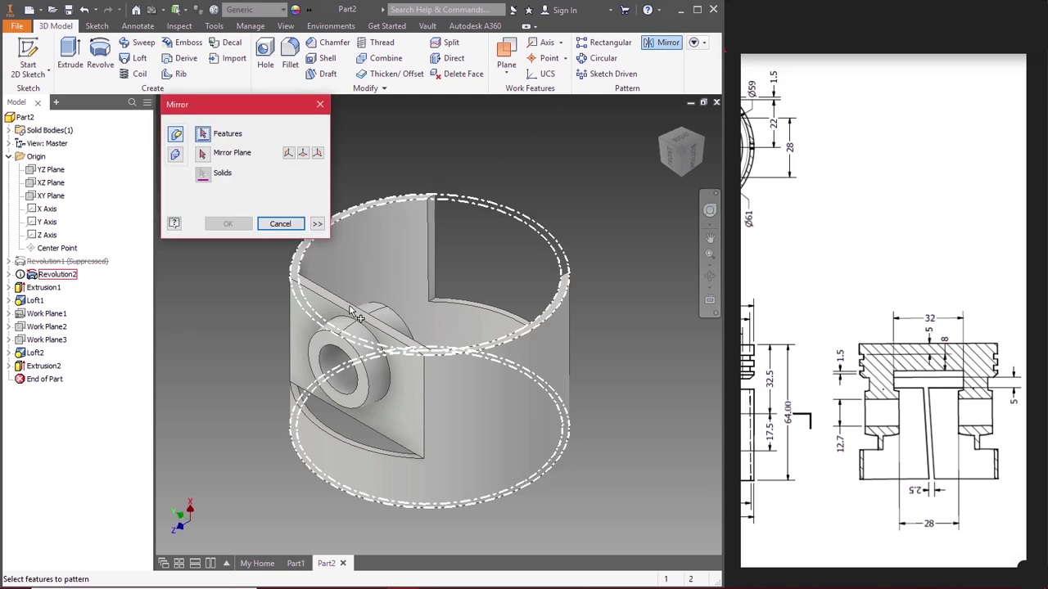
Step: Mirror Loft1, Loft2 and Extrusion2 across the XY Plane
left_click(315, 301)
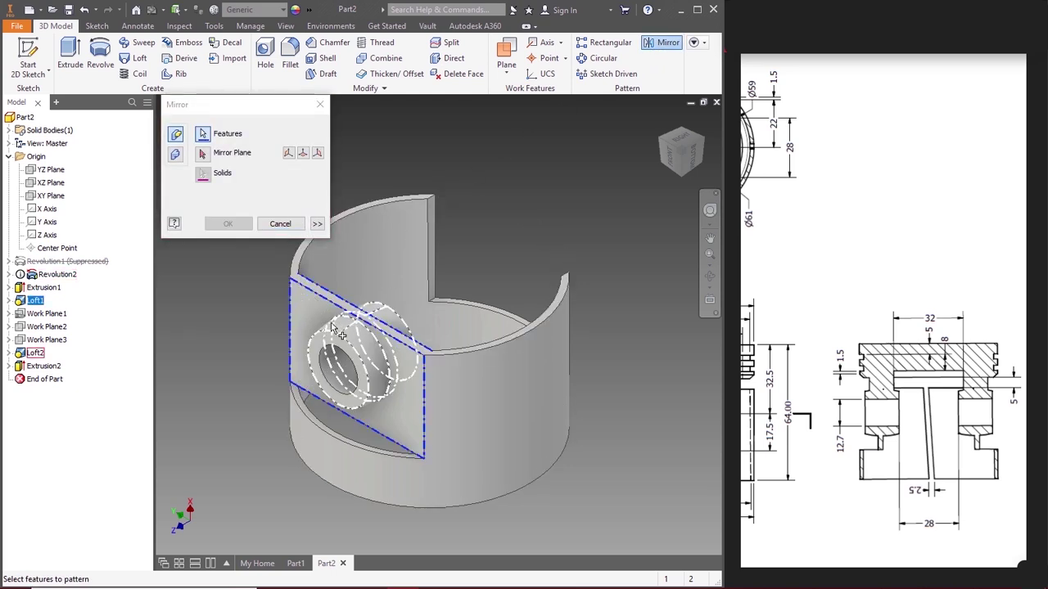
left_click(338, 331)
left_click(334, 375)
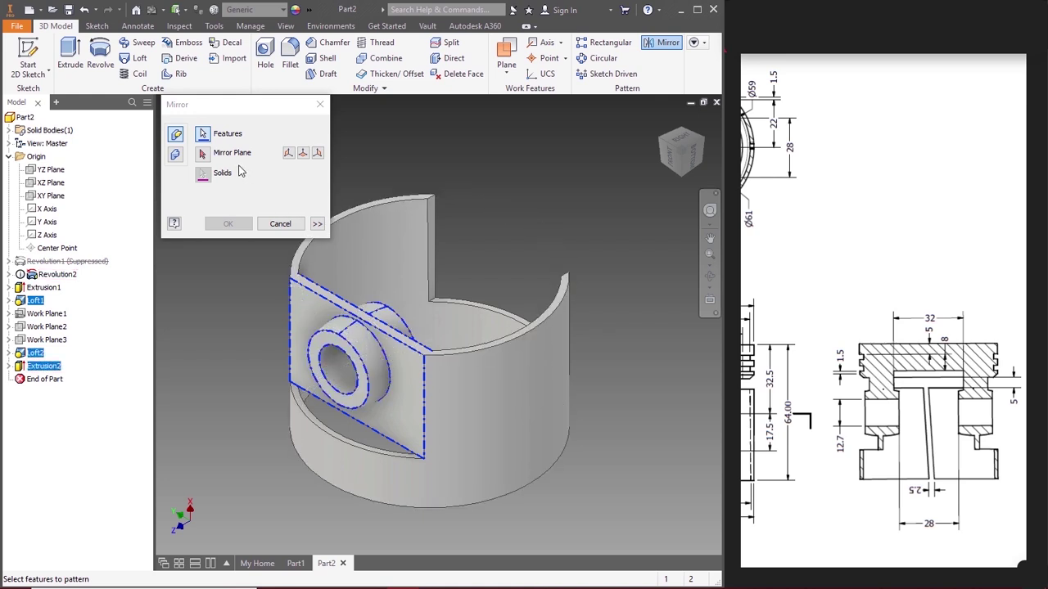
left_click(203, 155)
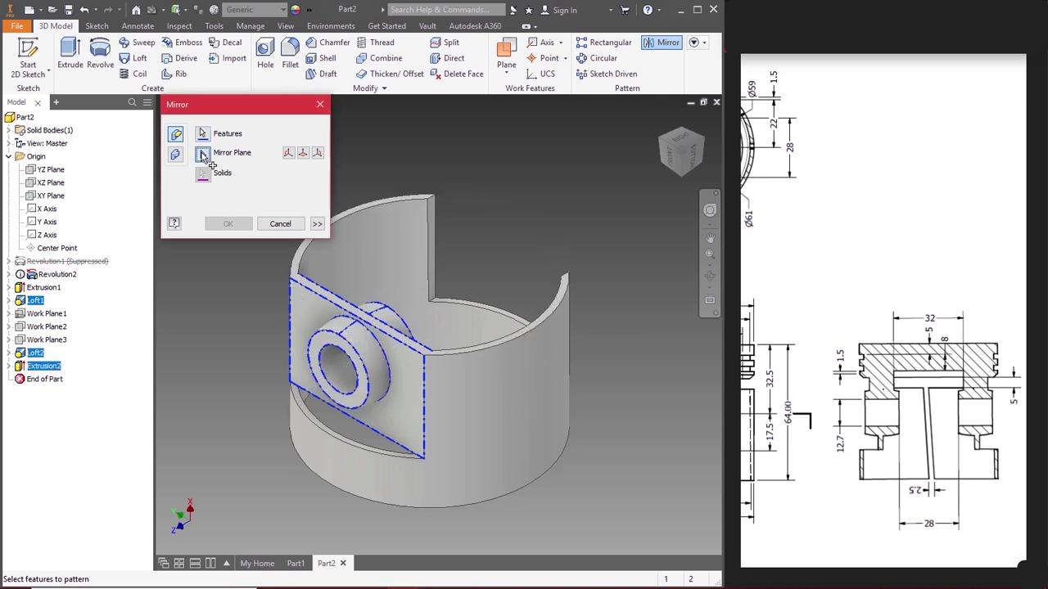
left_click(51, 197)
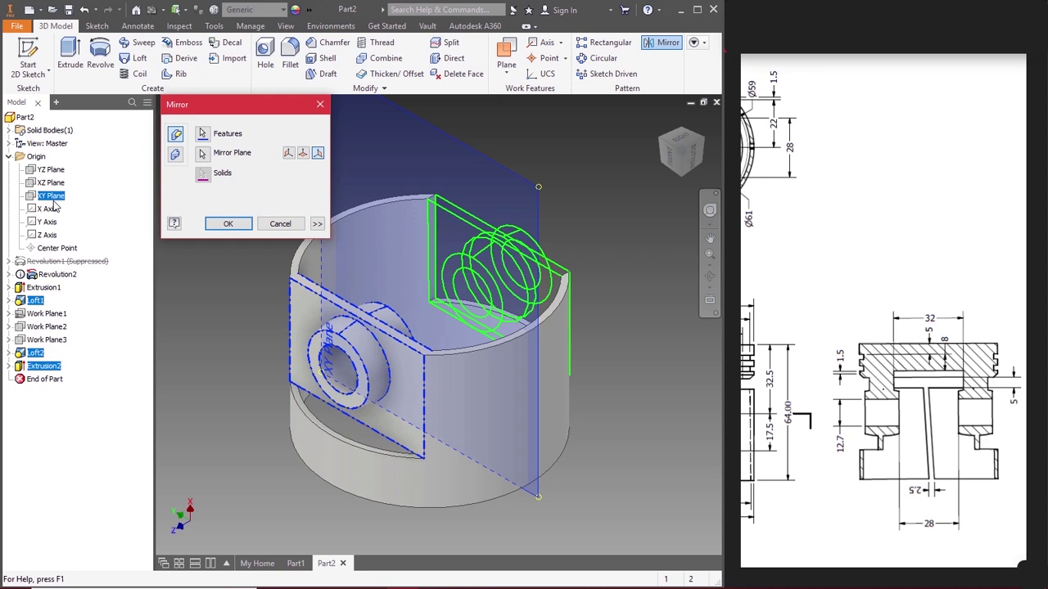
left_click(233, 224)
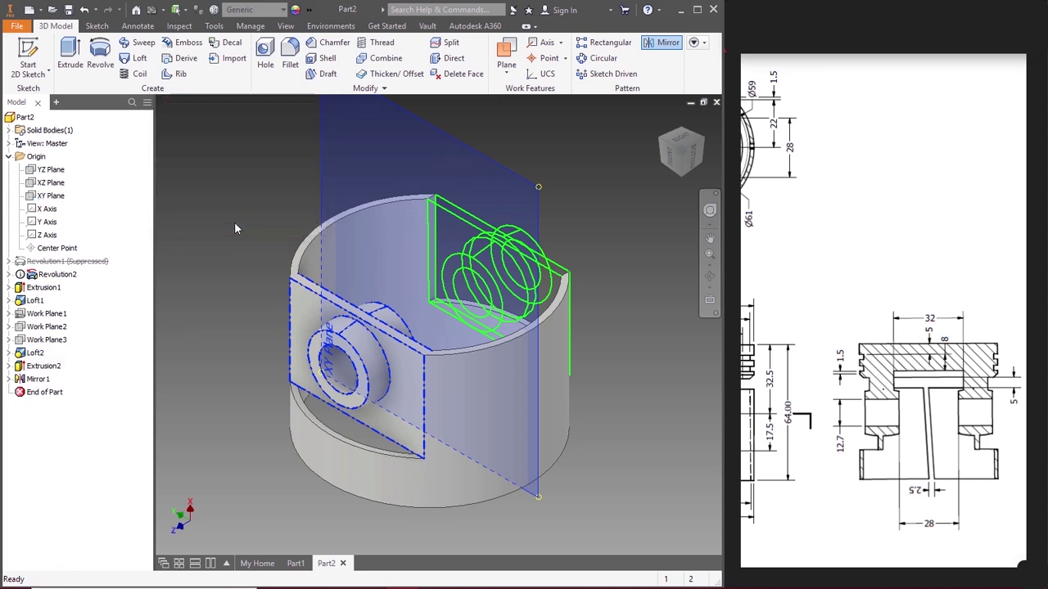
left_click(694, 160)
Step: Return to the isometric view and start a new sketch on the piston's top face
left_click(669, 145)
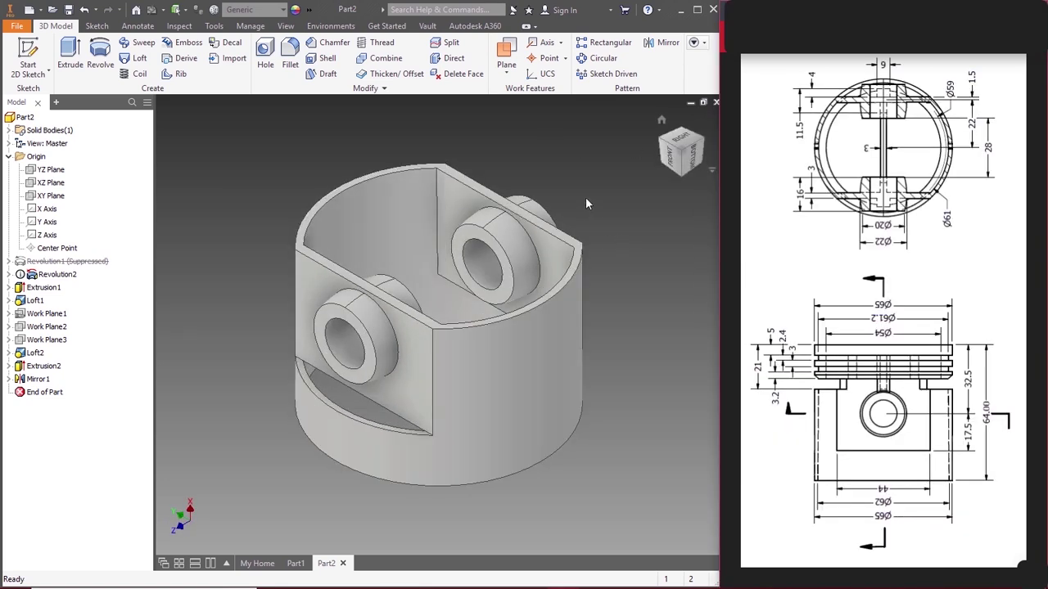
right_click(357, 284)
left_click(357, 318)
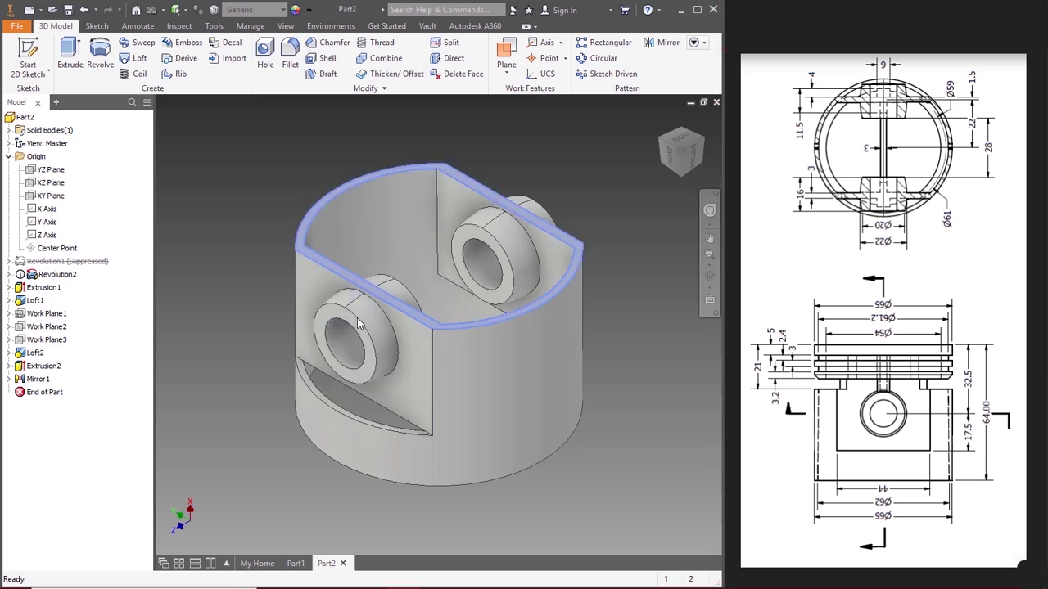
left_click(102, 58)
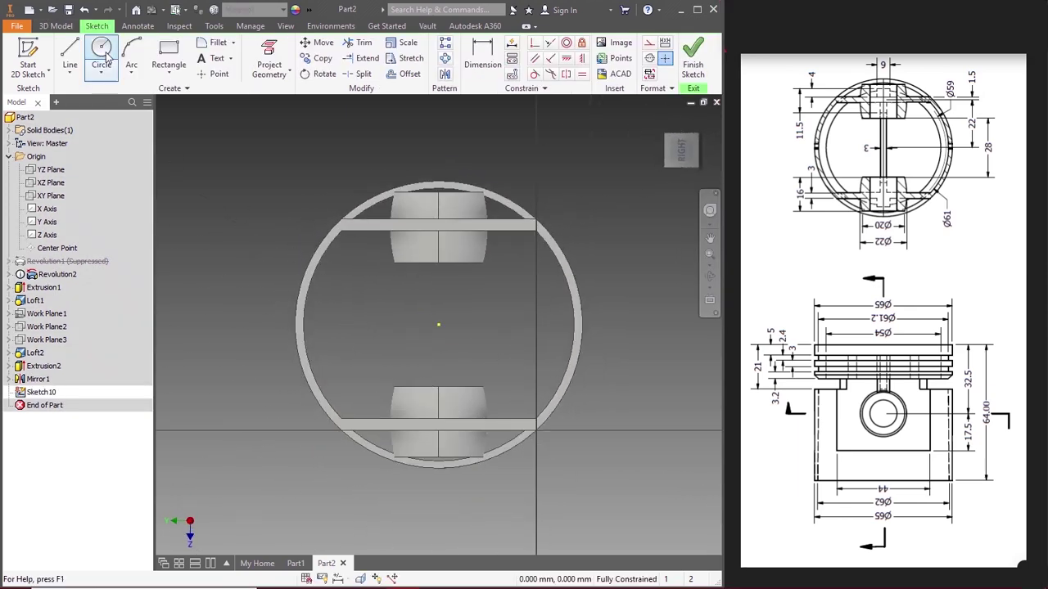
key("Escape")
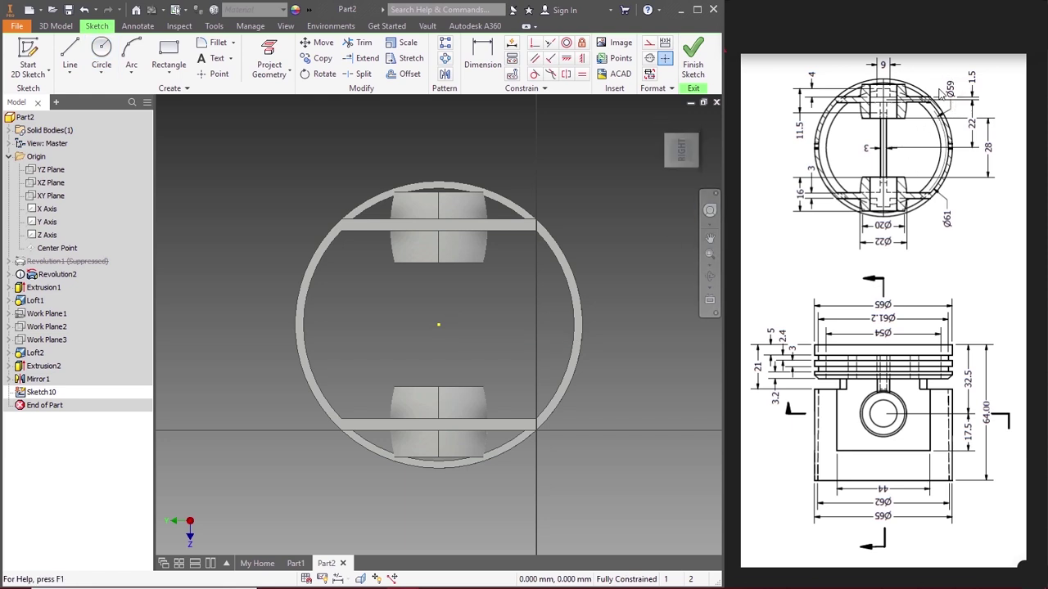
Step: Draw a 59 mm diameter circle centred on the piston's centre point
left_click(101, 57)
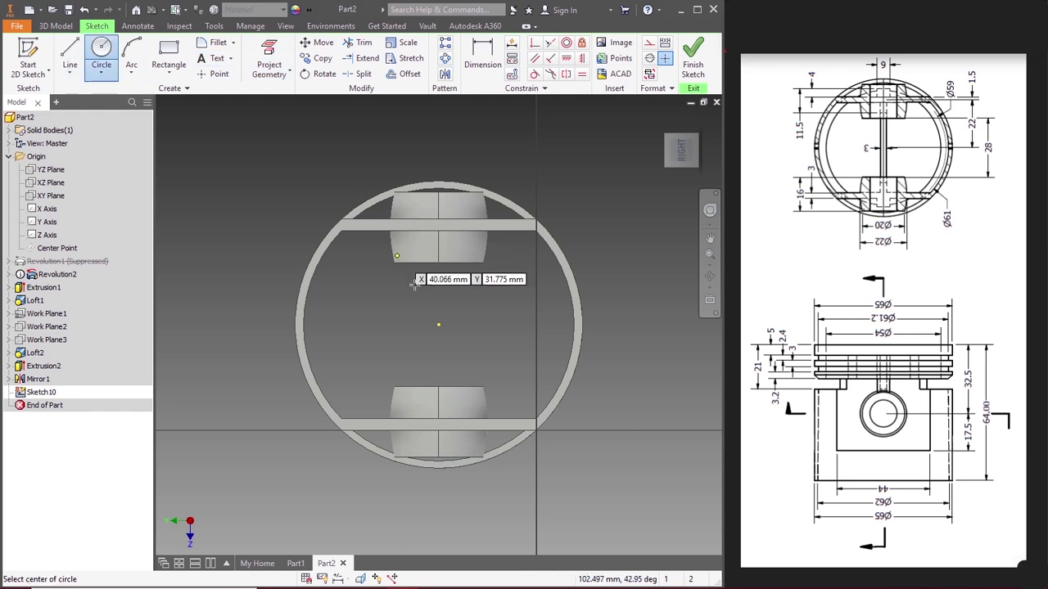
left_click(438, 324)
type("5")
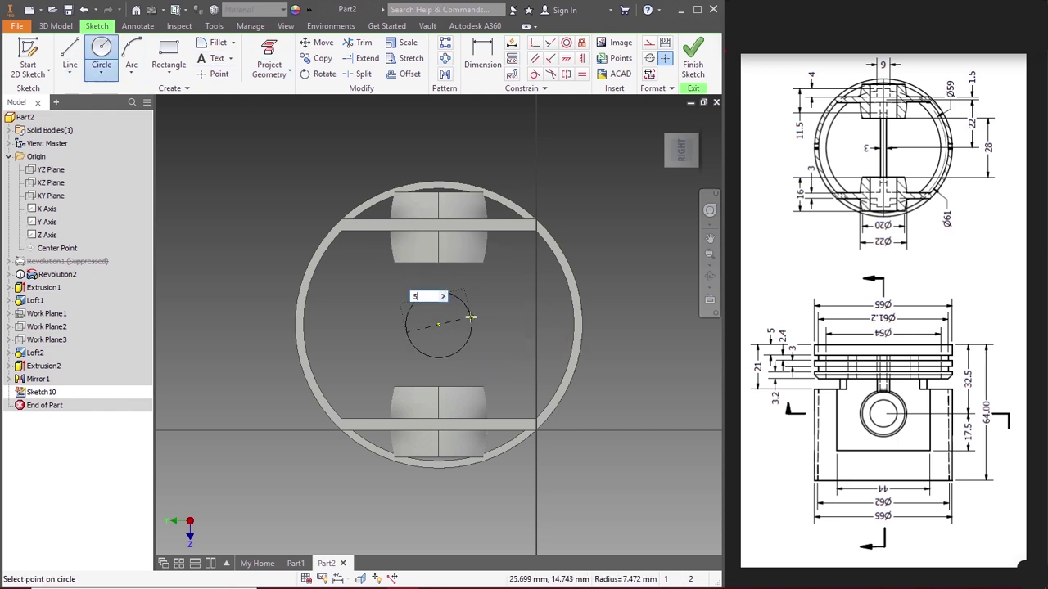
type("9")
key("Return")
key("Escape")
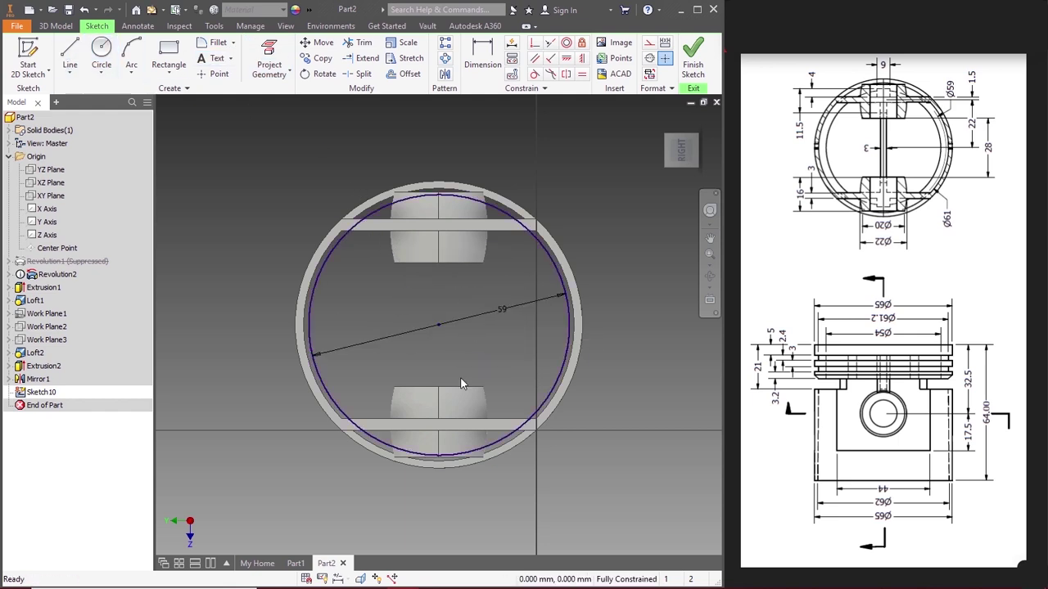
scroll(466, 385, "down", 3)
scroll(467, 421, "up", 2)
scroll(409, 425, "down", 4)
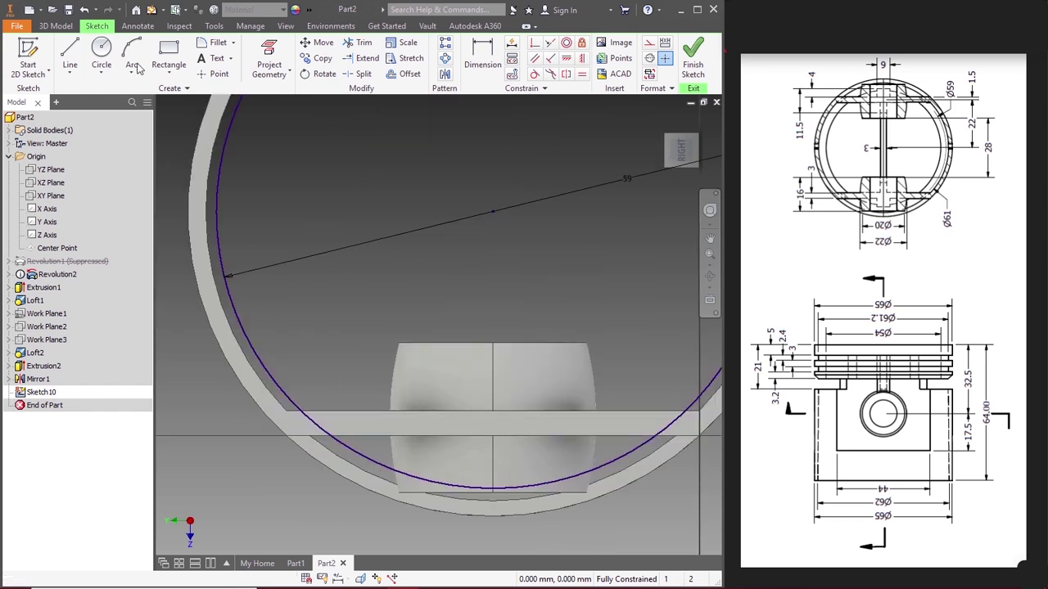
Step: Draw two lines along the lower rib's upper and lower edges
left_click(71, 54)
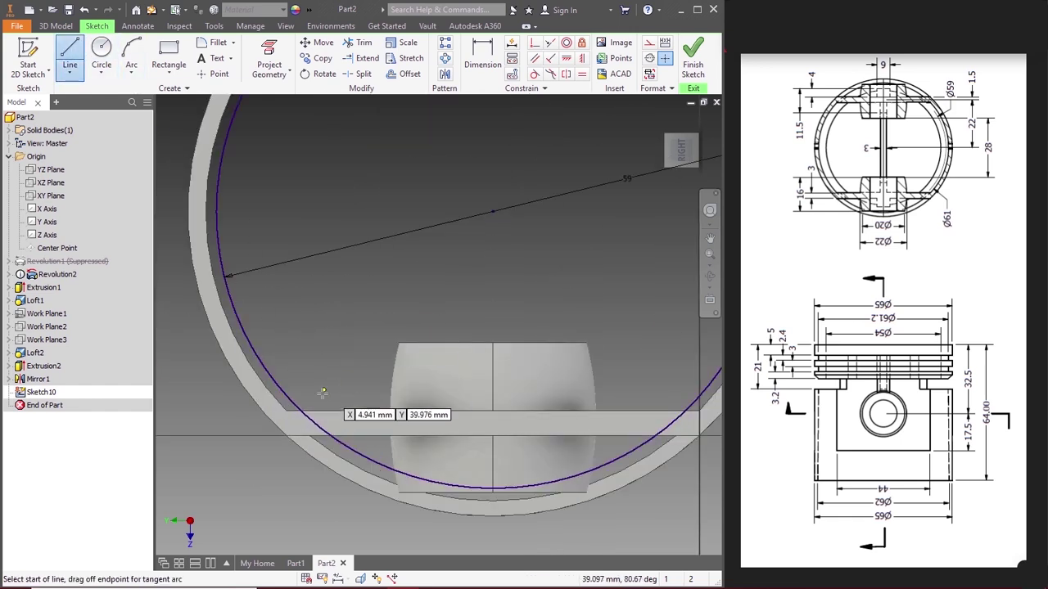
left_click(302, 412)
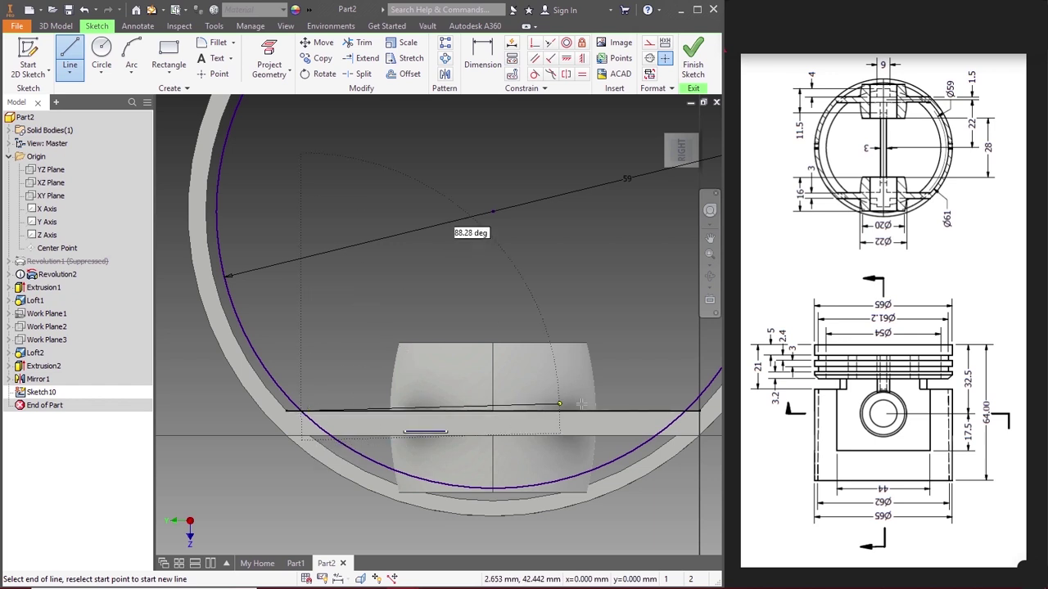
double_click(699, 412)
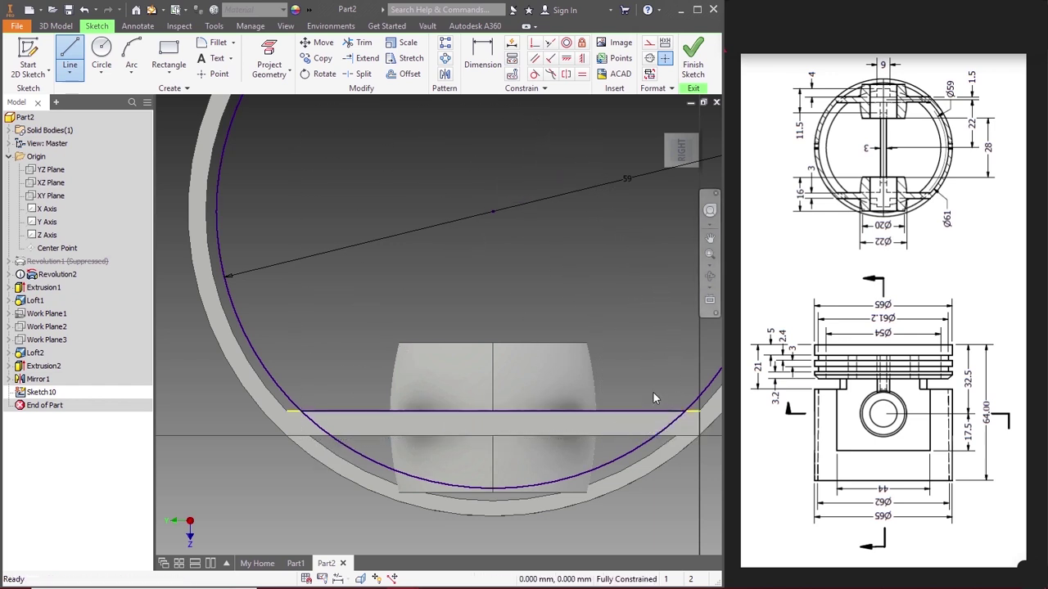
left_click(71, 54)
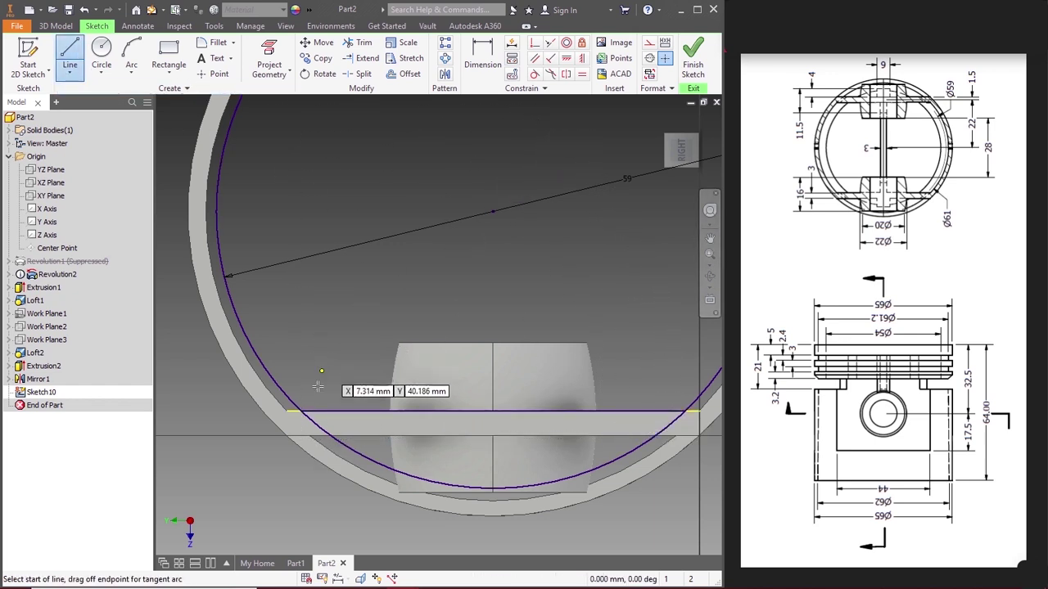
left_click(331, 436)
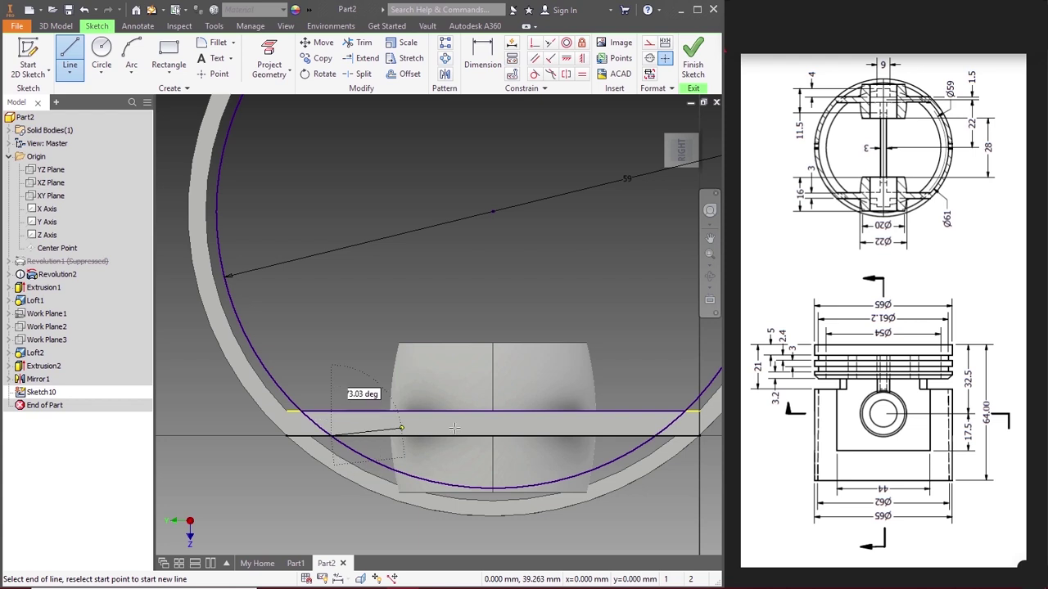
double_click(654, 434)
key("Escape")
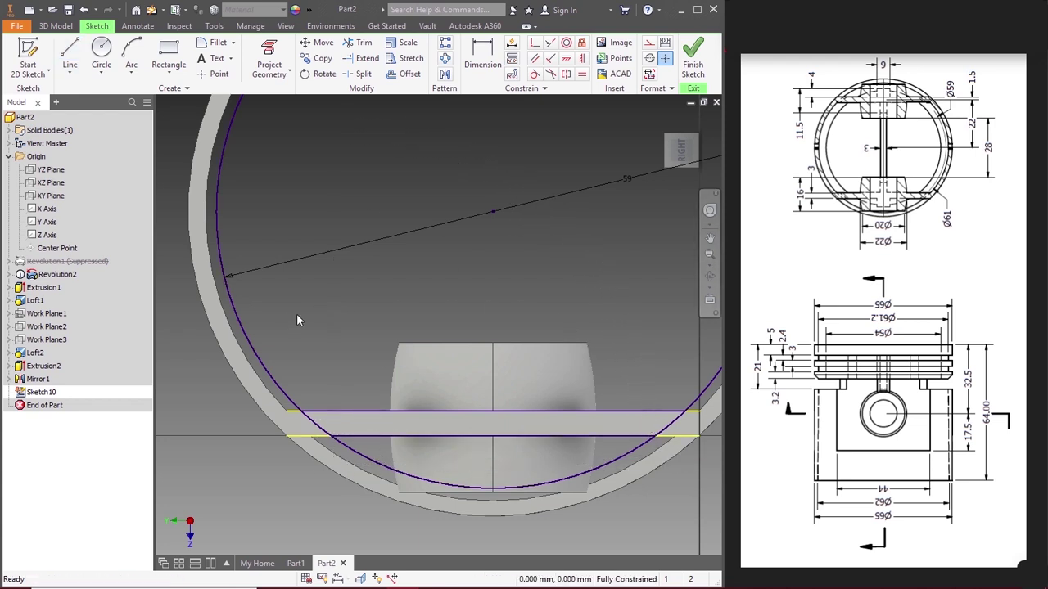
Step: Delete the constraints on both rib-edge lines
right_click(312, 441)
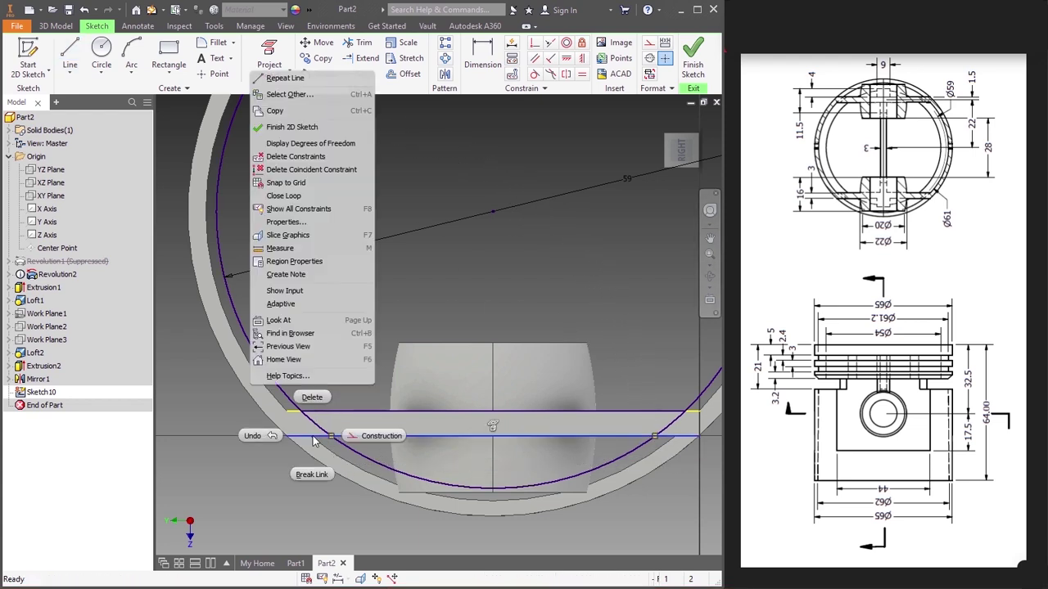
left_click(298, 168)
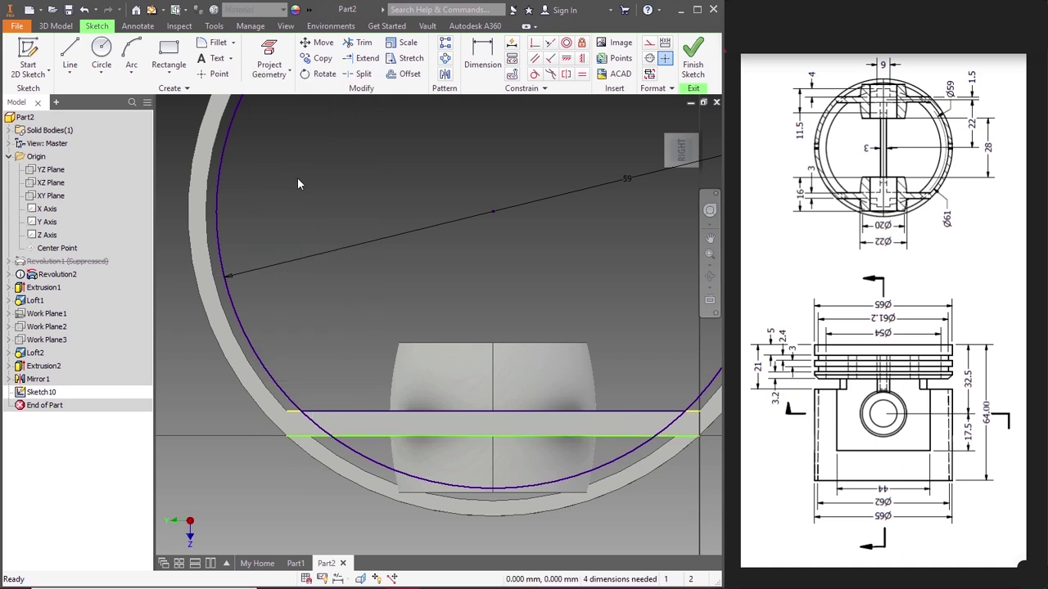
right_click(297, 416)
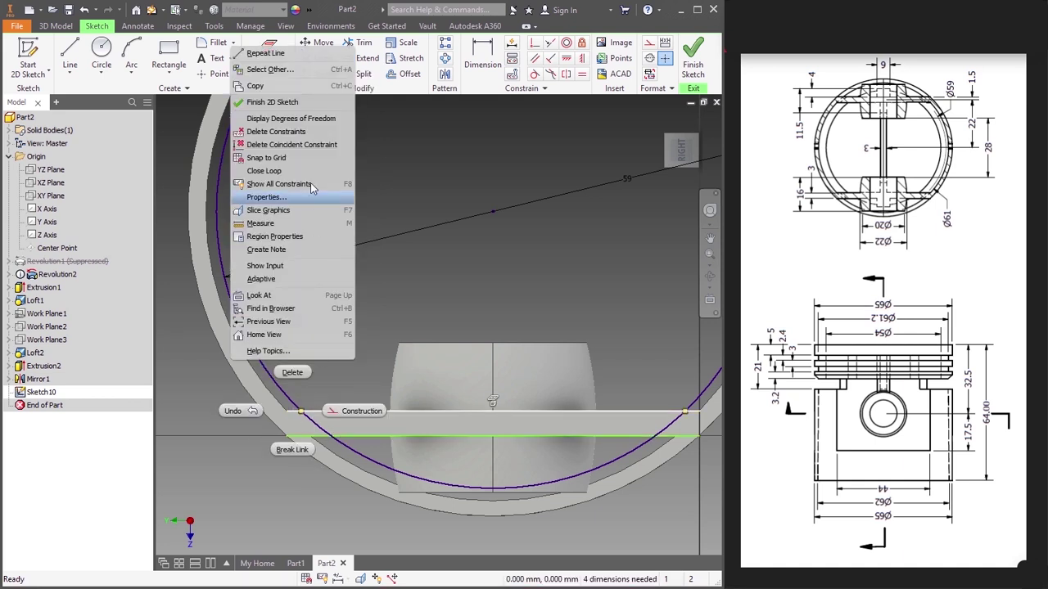
left_click(290, 138)
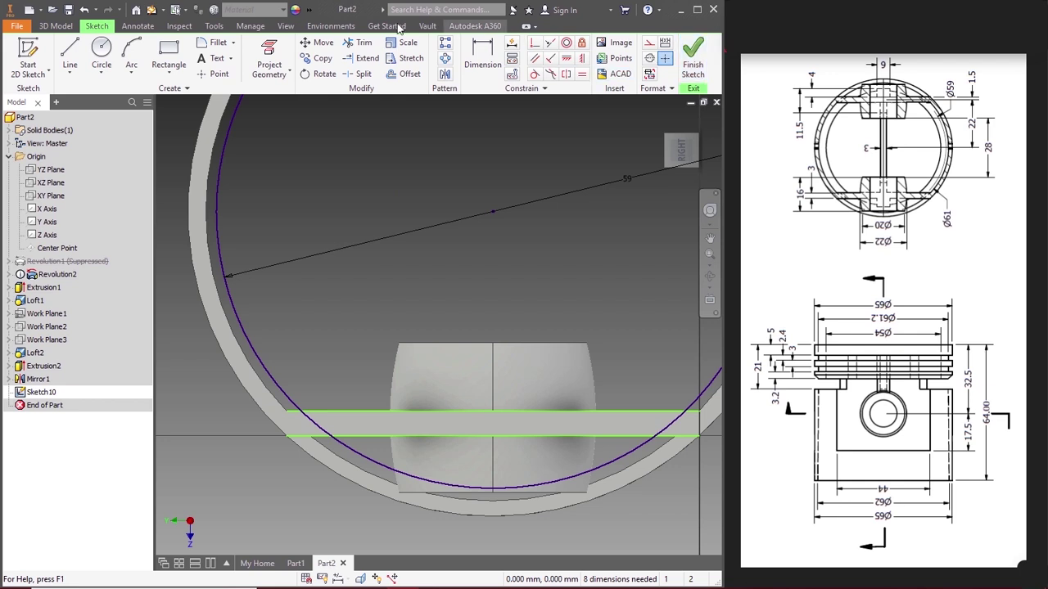
Step: Trim the circle's upper and lower arcs and the line overhangs into a closed band
left_click(362, 43)
left_click(268, 378)
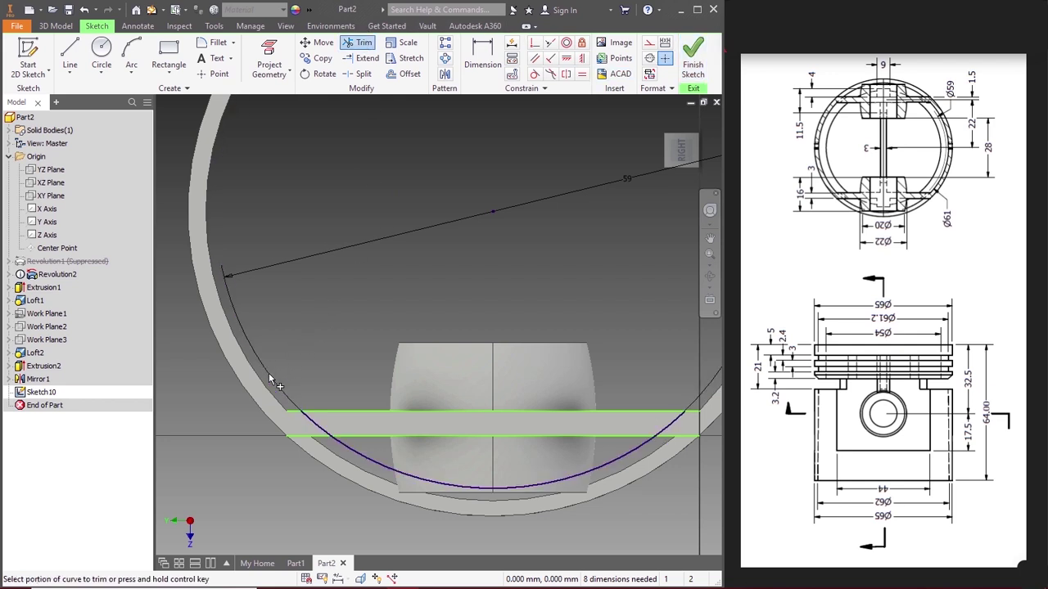
left_click(363, 460)
left_click(321, 437)
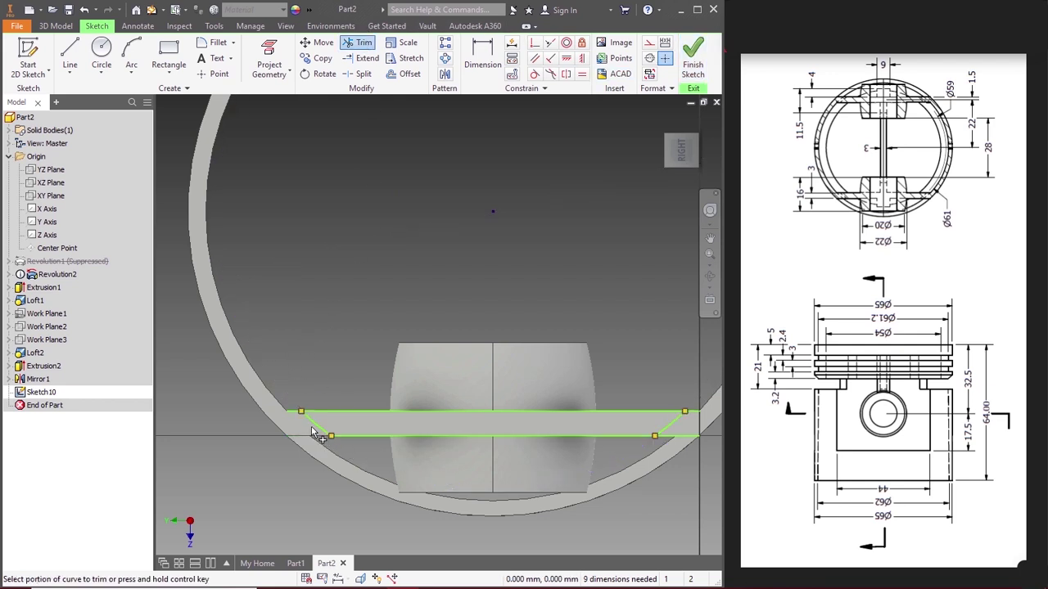
left_click(692, 414)
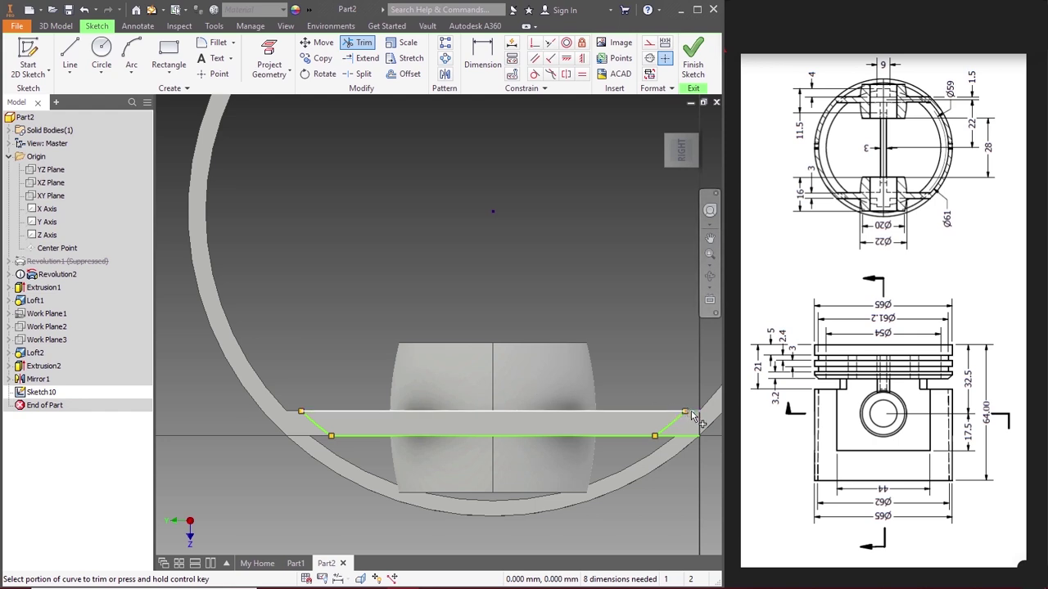
left_click(684, 440)
key("Escape")
middle_click_drag(618, 352, 570, 344)
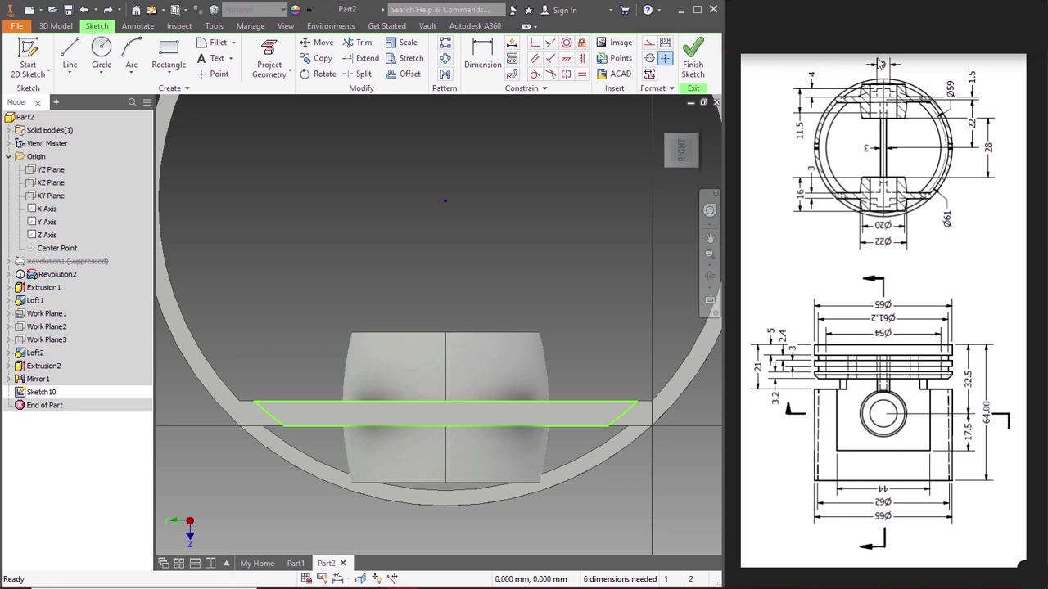
Step: Draw a 4 mm down, 3 mm across, 4 mm up outline below the band's lower edge
left_click(70, 57)
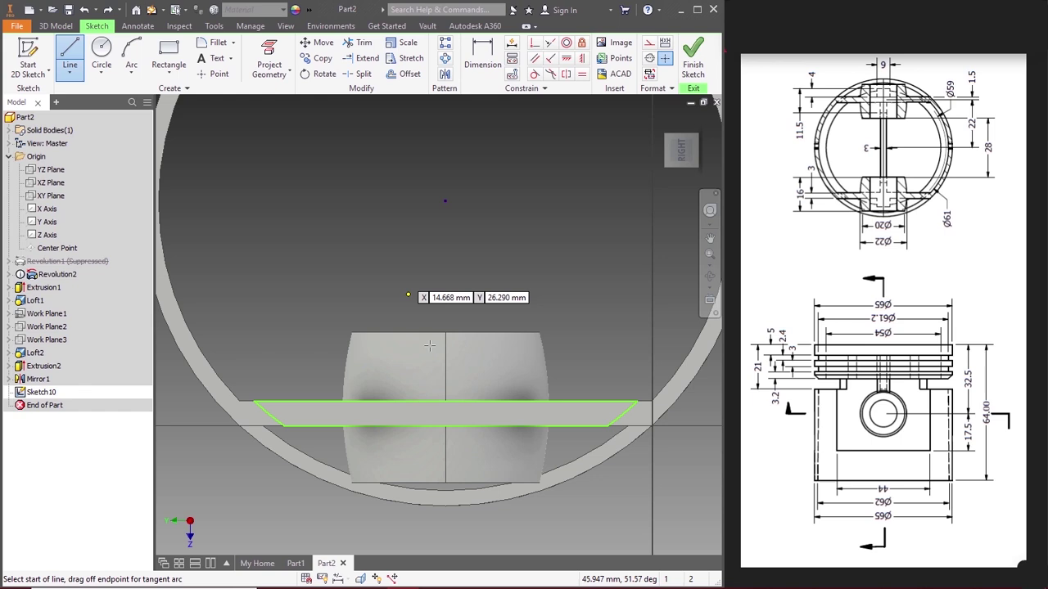
left_click(443, 426)
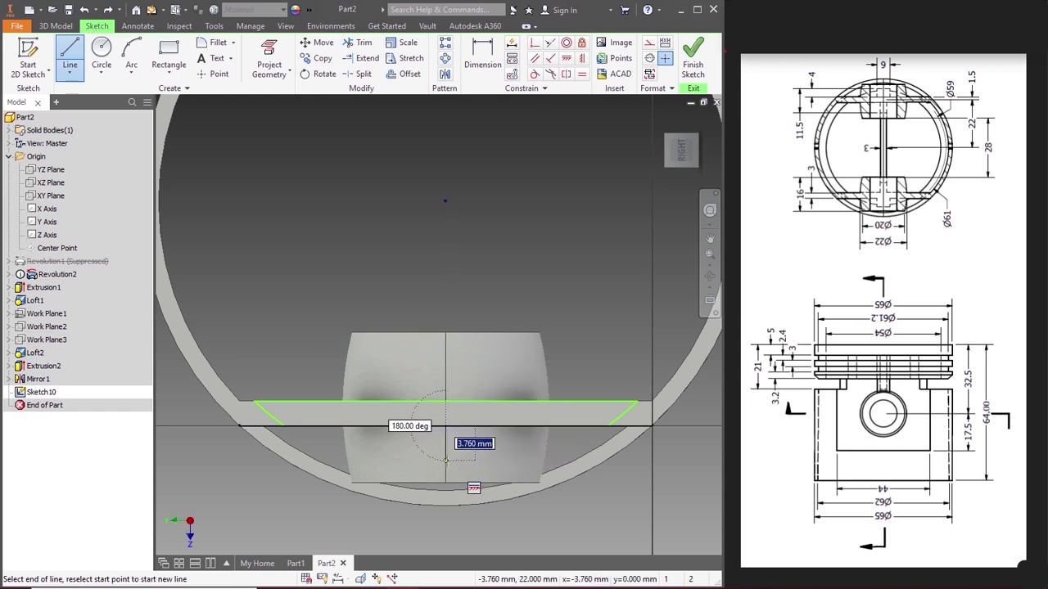
type("4")
key("Return")
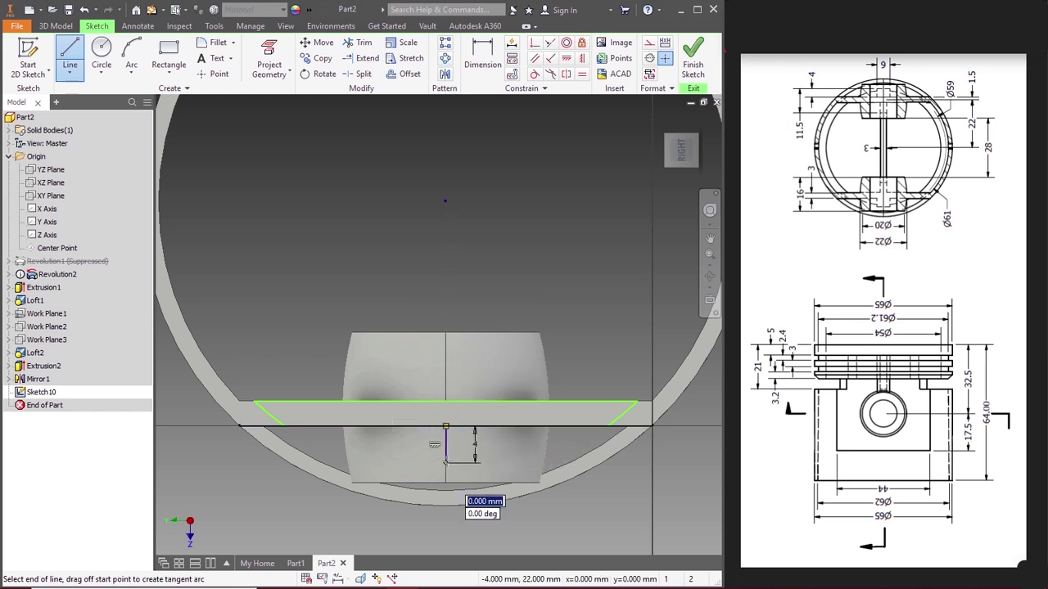
type("3")
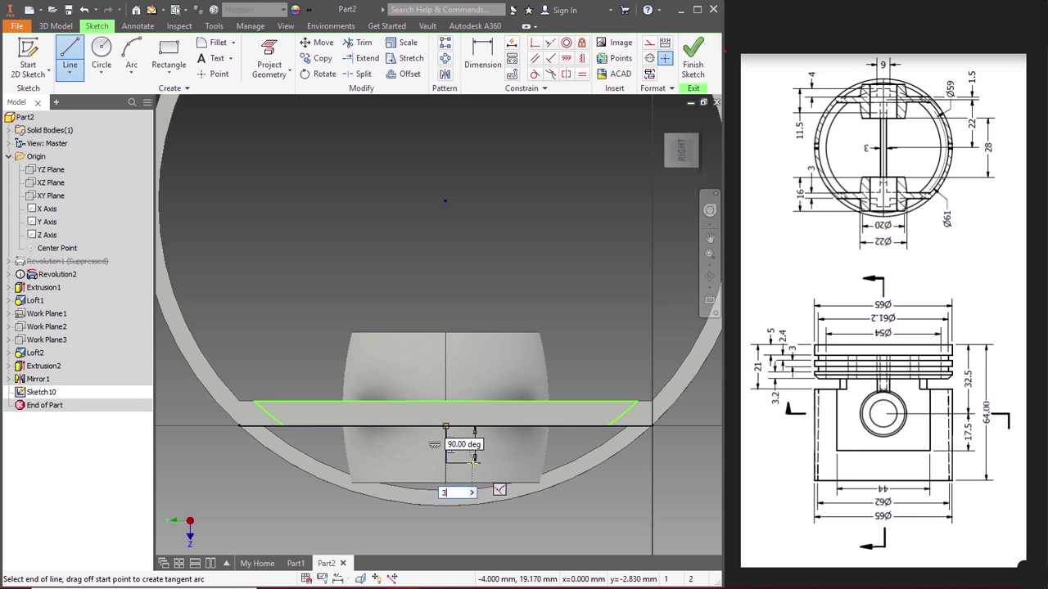
key("Return")
scroll(473, 462, "up", 3)
scroll(475, 463, "down", 3)
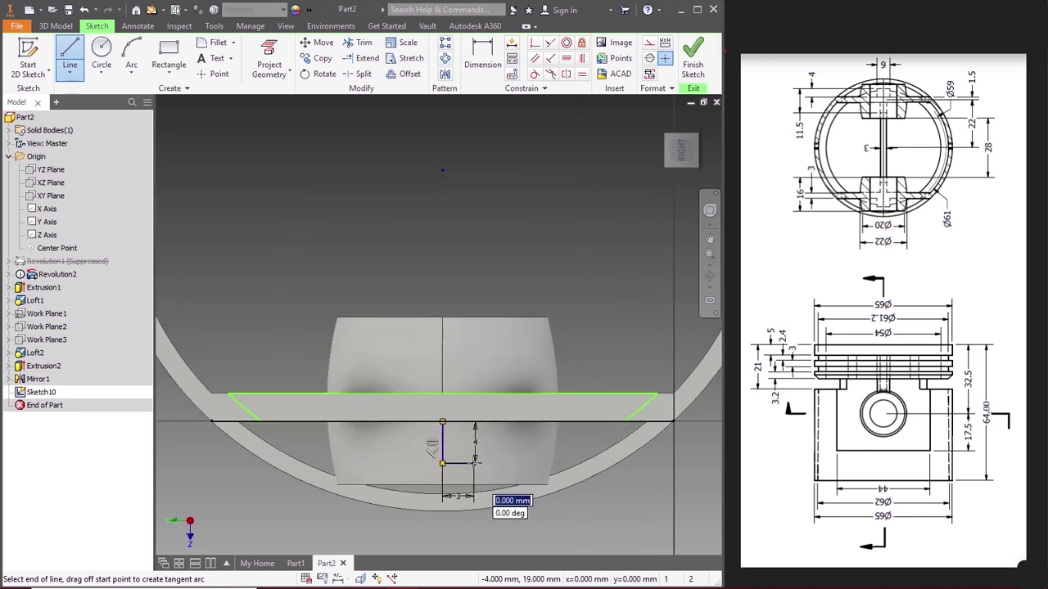
scroll(475, 464, "down", 3)
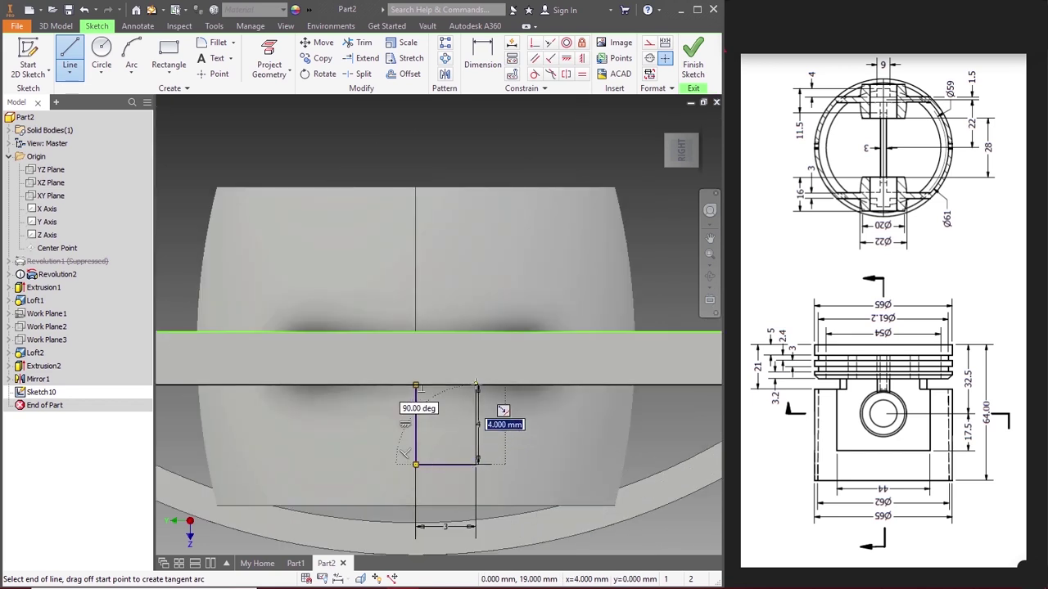
key("Return")
key("Escape")
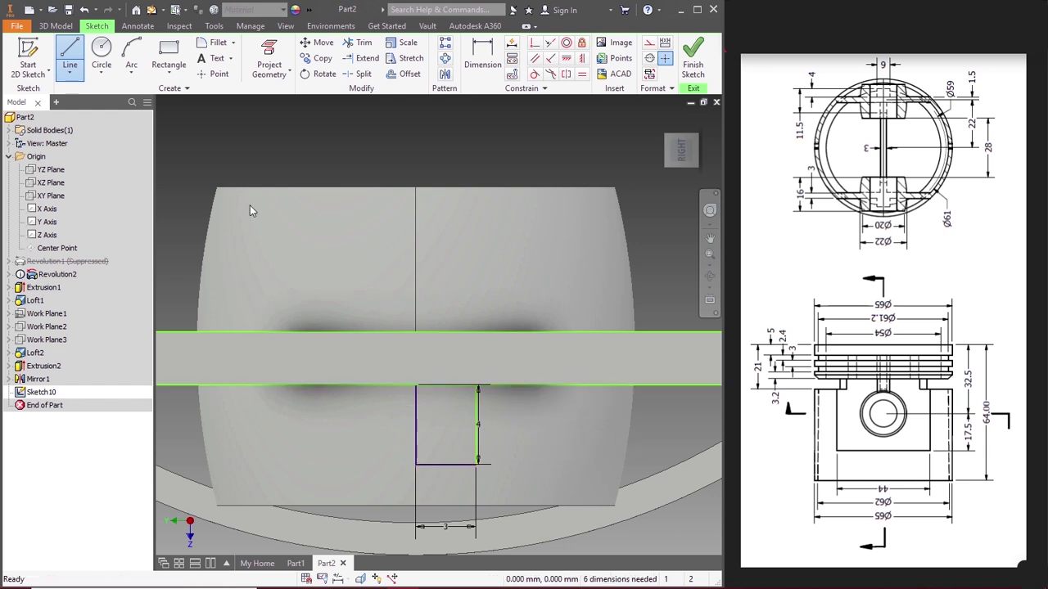
Step: Add a 3 mm leftward line and close the second rectangle on the band edge
left_click(70, 54)
left_click(416, 465)
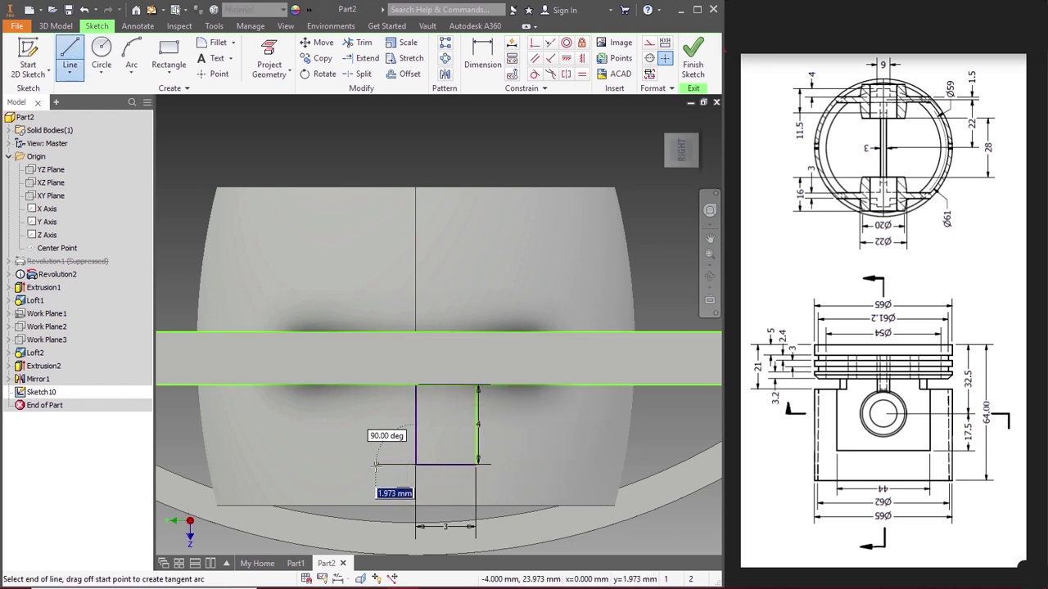
type("3")
key("Return")
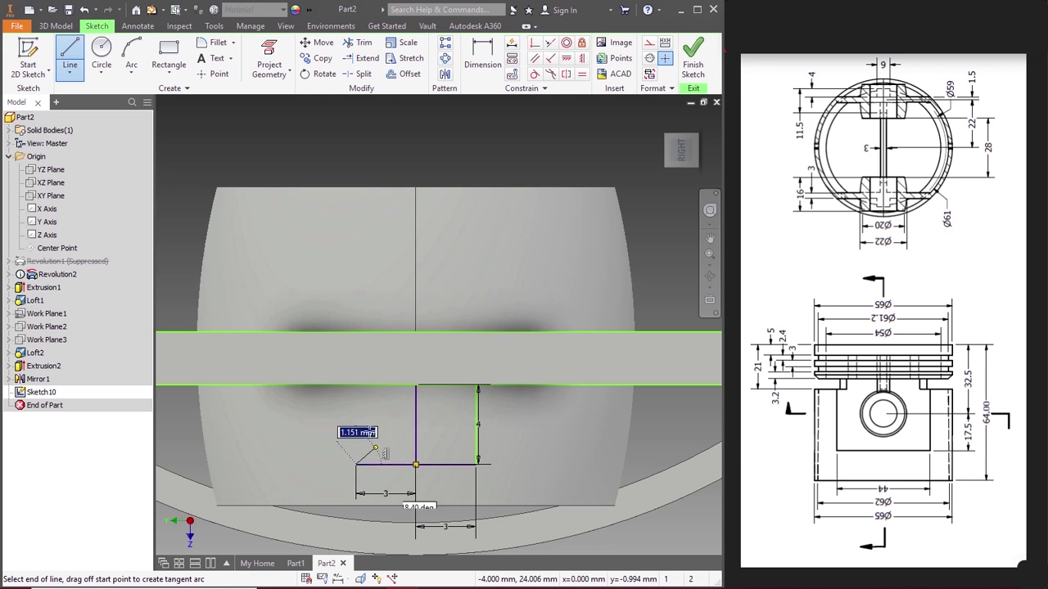
left_click(370, 385)
key("Escape")
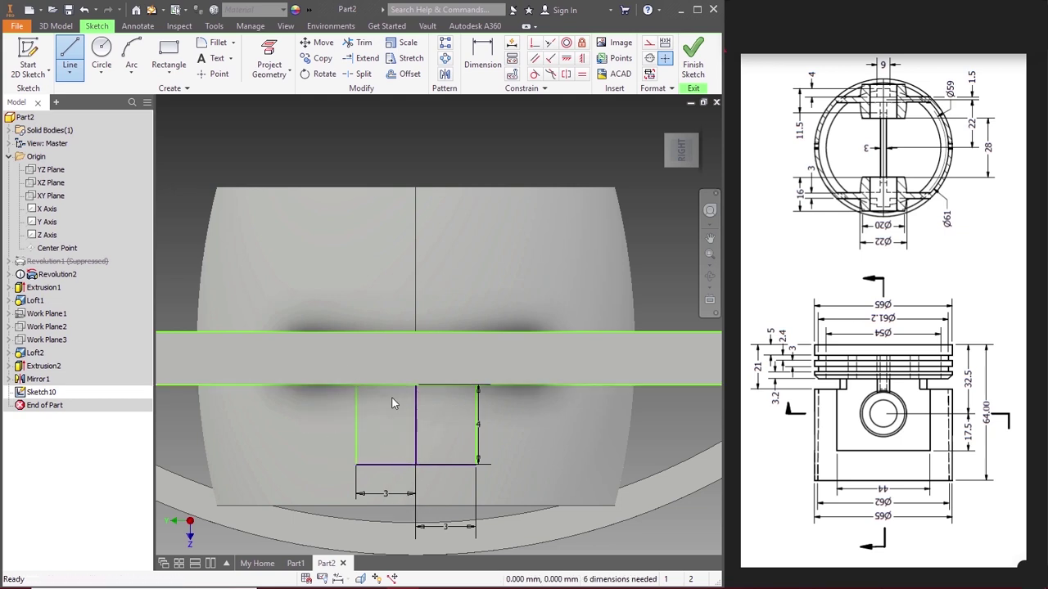
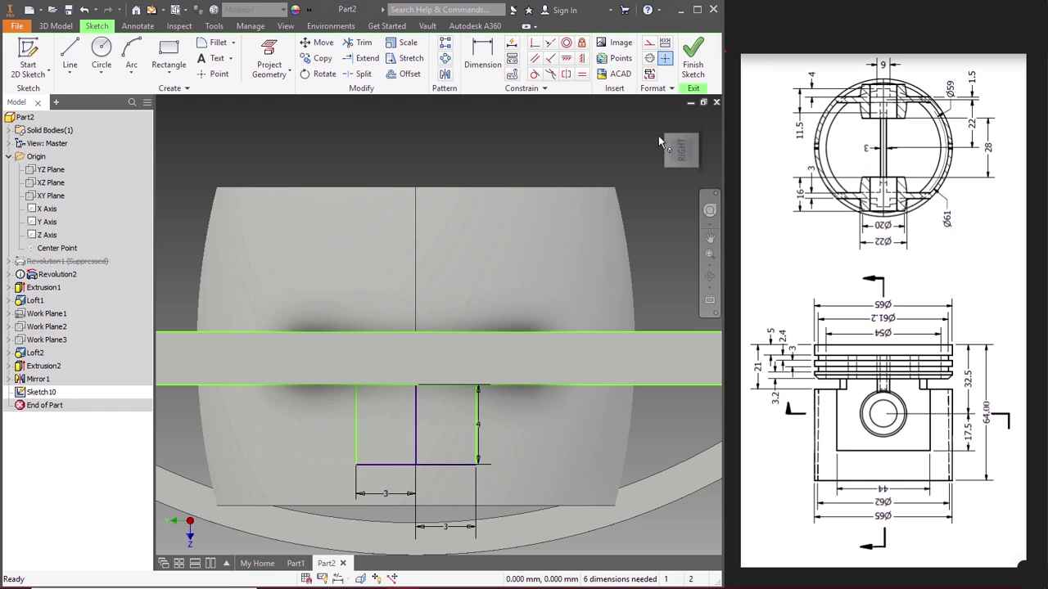
Step: Draw an 11.5 mm vertical line up from the existing line's endpoint
key("l")
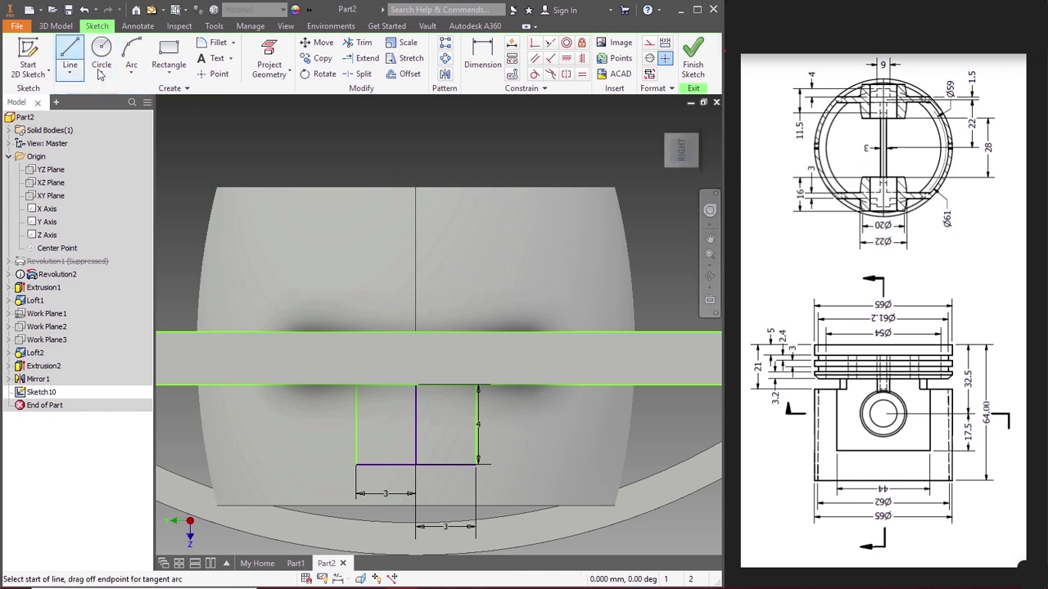
left_click(417, 465)
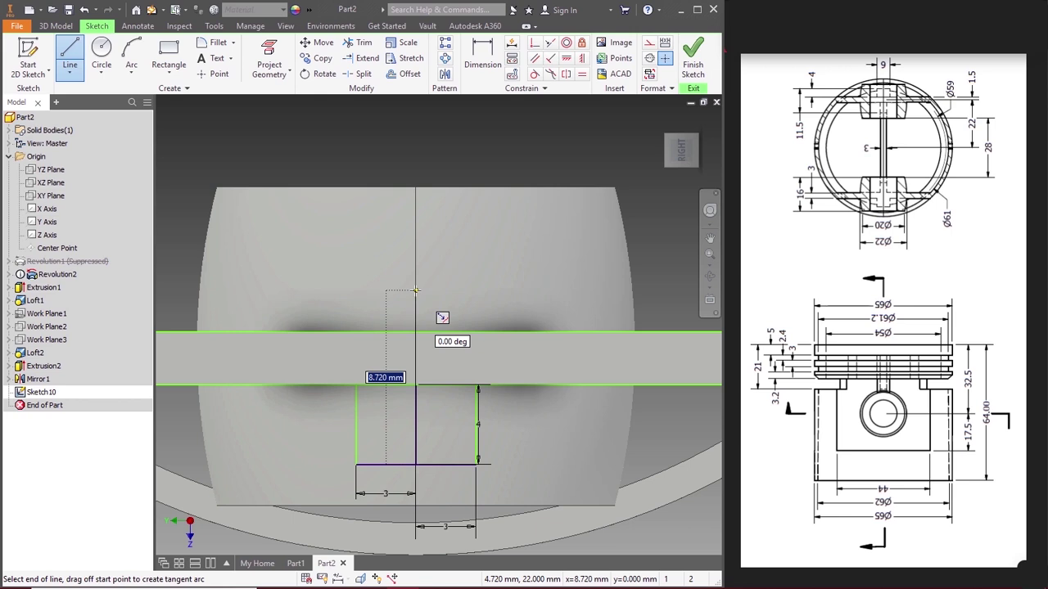
type("11.5")
key("Return")
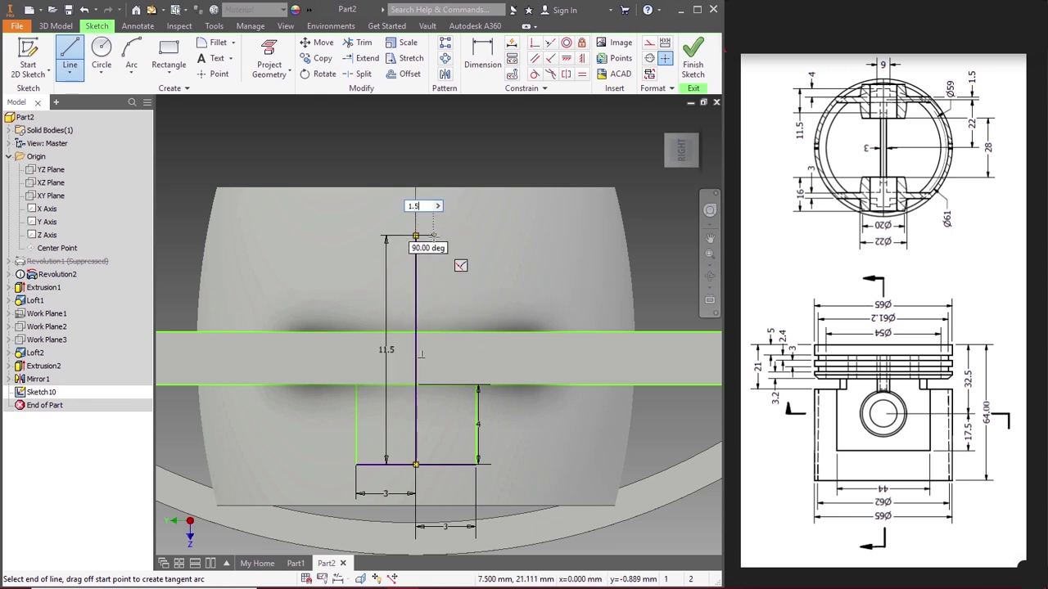
Step: Add 1.5 mm segments on both sides at the line's top and finish Sketch10
left_click(445, 236)
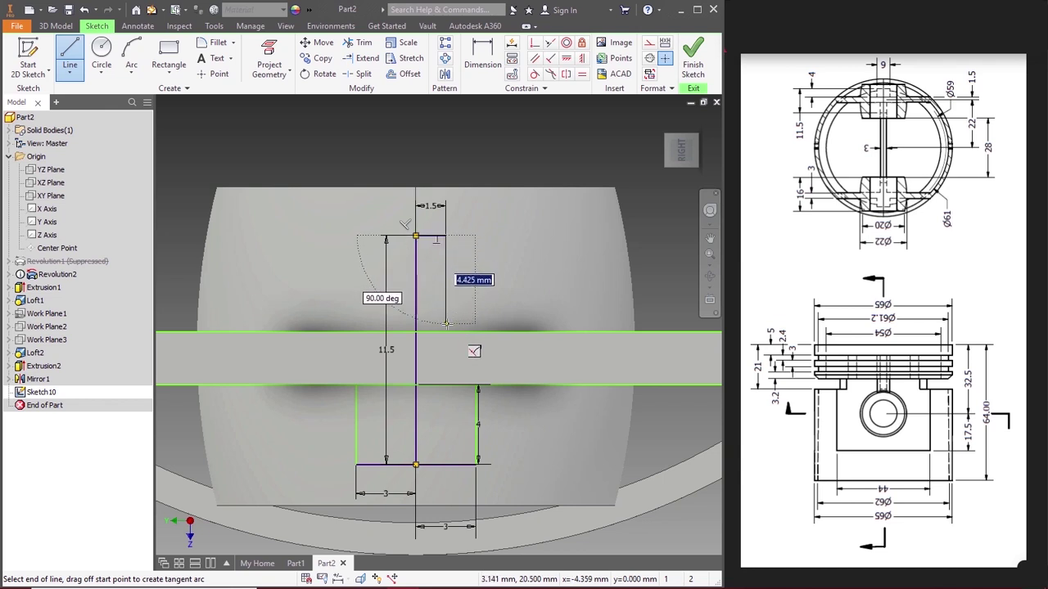
left_click(445, 331)
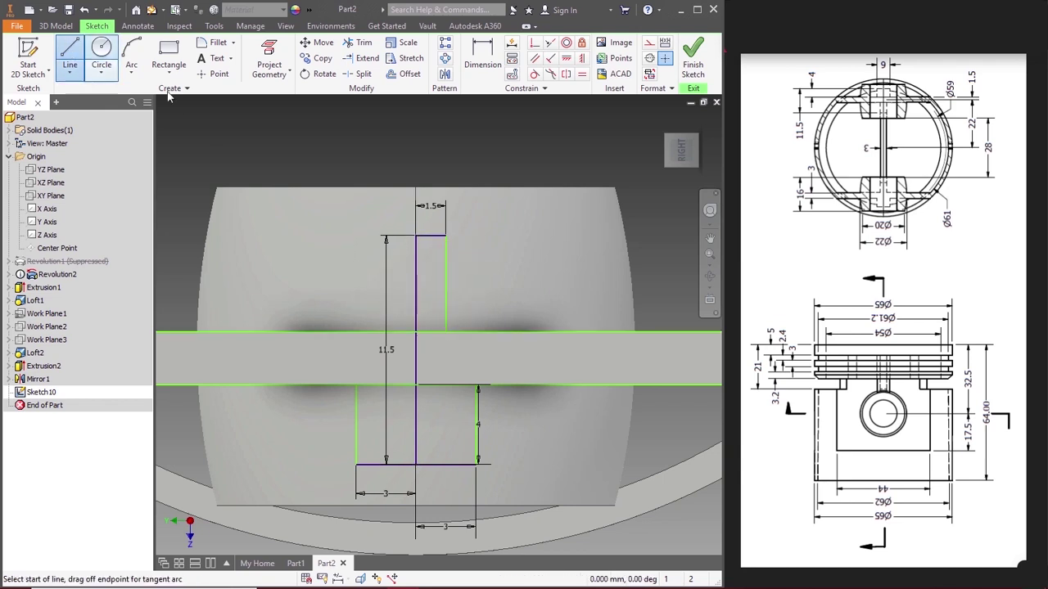
left_click(69, 57)
left_click(416, 236)
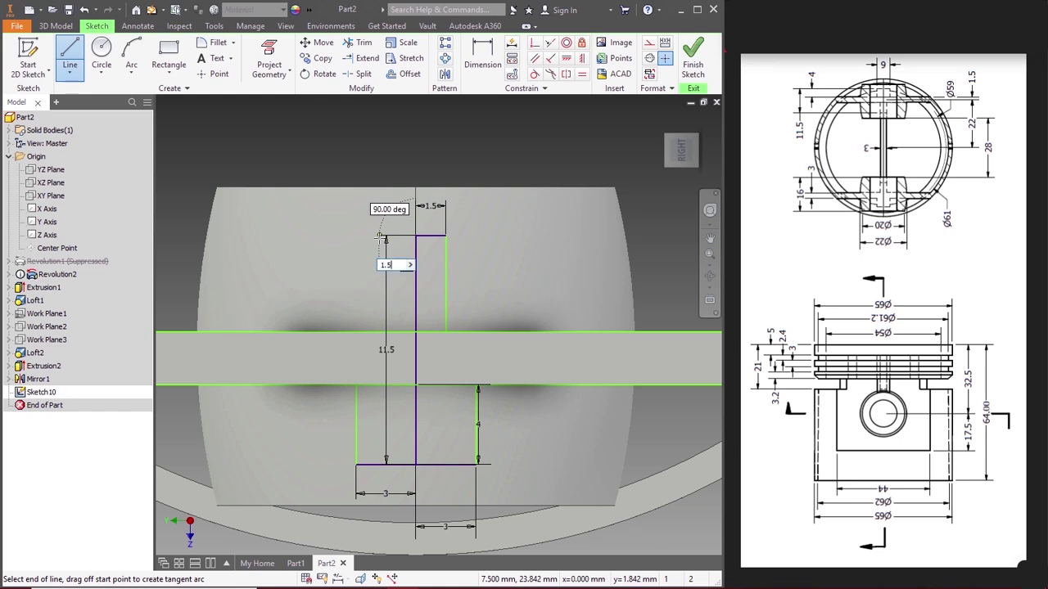
key("Return")
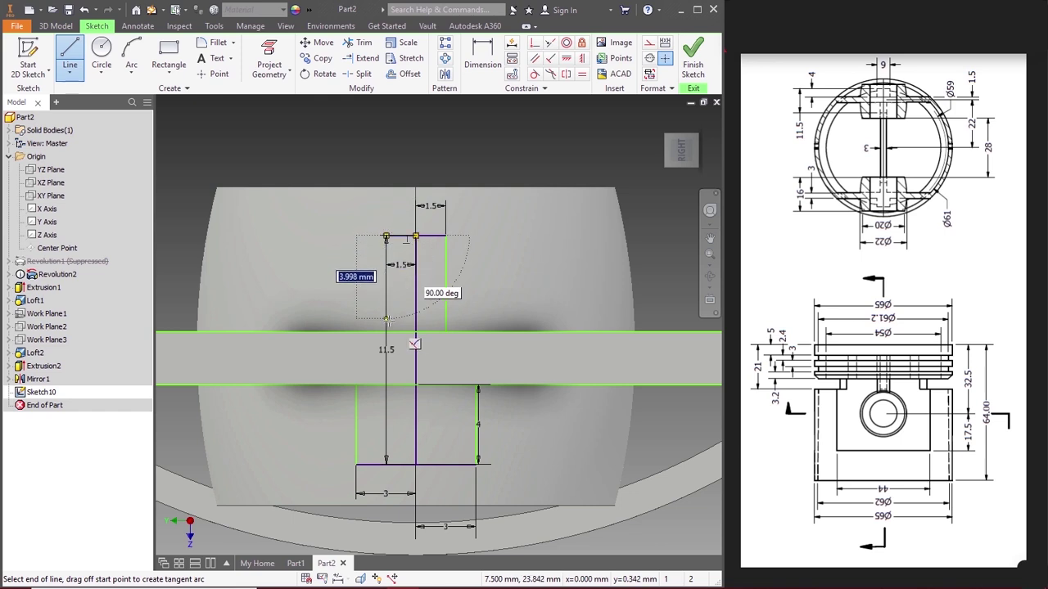
key("Escape")
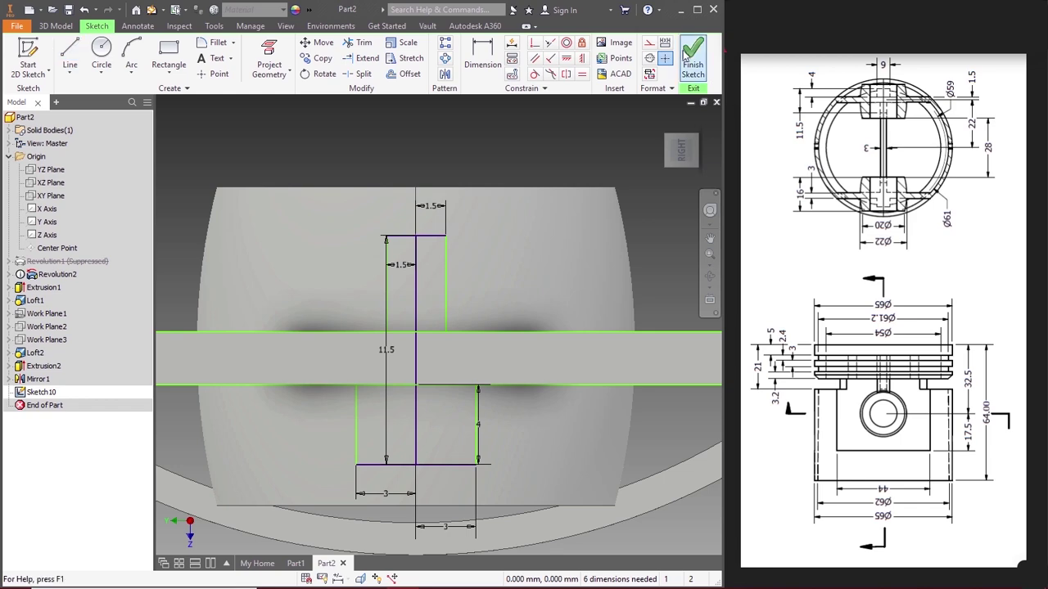
left_click(693, 64)
Step: Extrude the two small Sketch10 profiles To Next, creating Extrusion3 as a tab on the pin boss
scroll(219, 199, "down", 5)
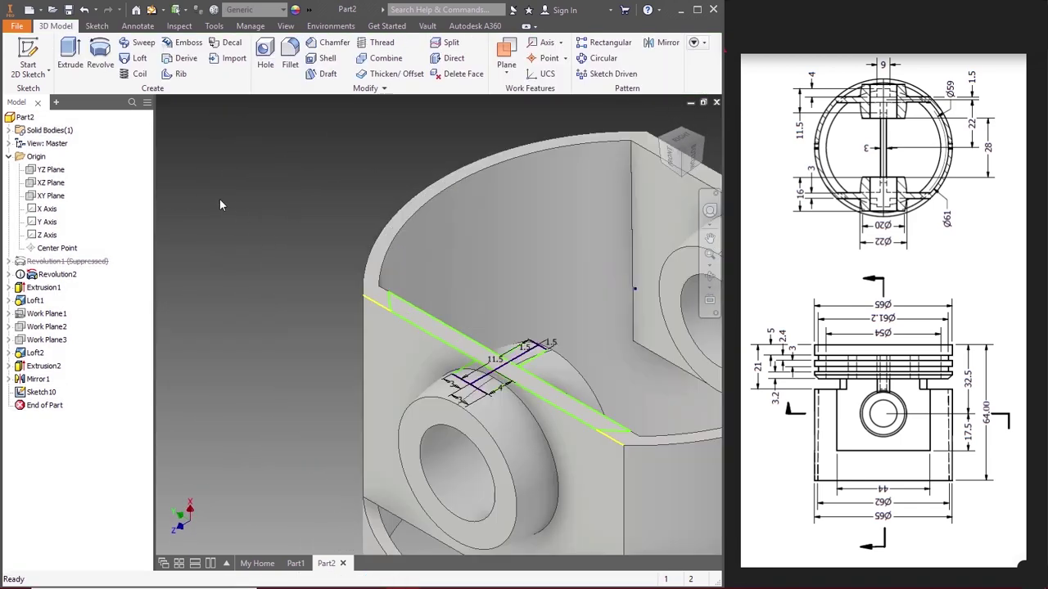
scroll(274, 188, "up", 5)
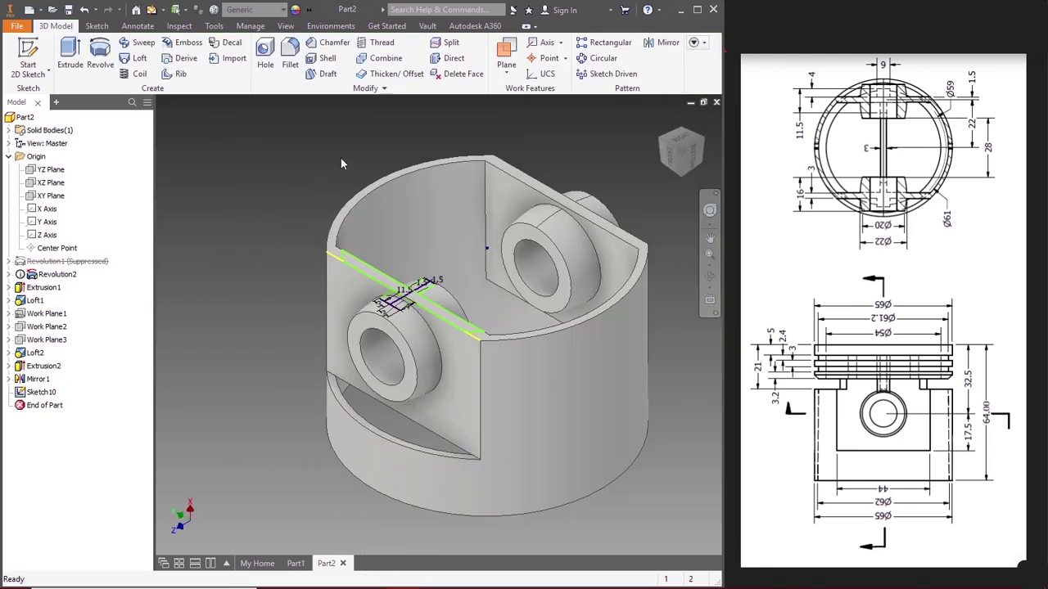
scroll(341, 158, "down", 5)
left_click(70, 59)
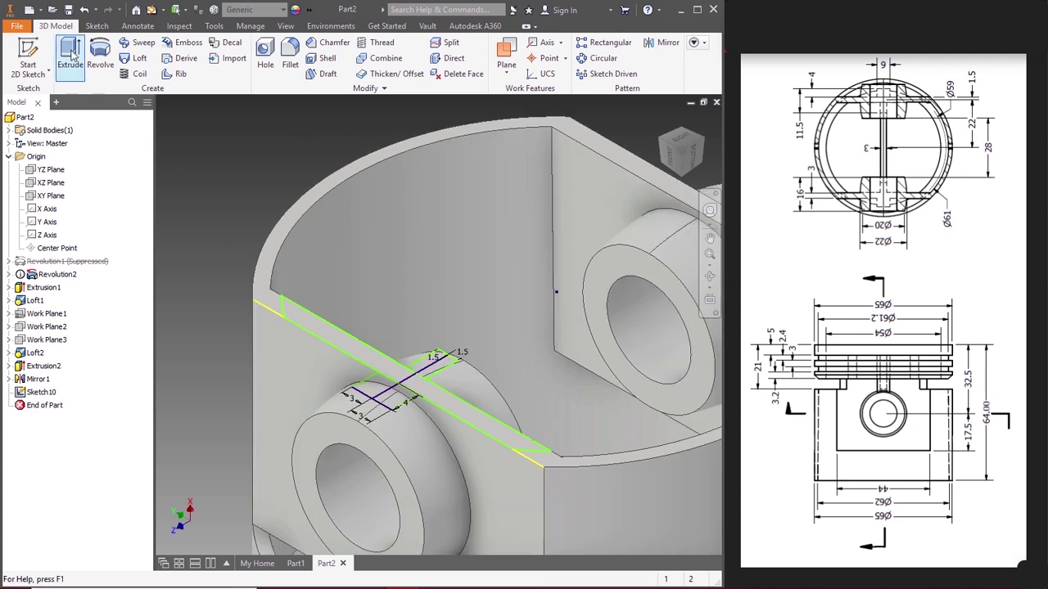
left_click(438, 371)
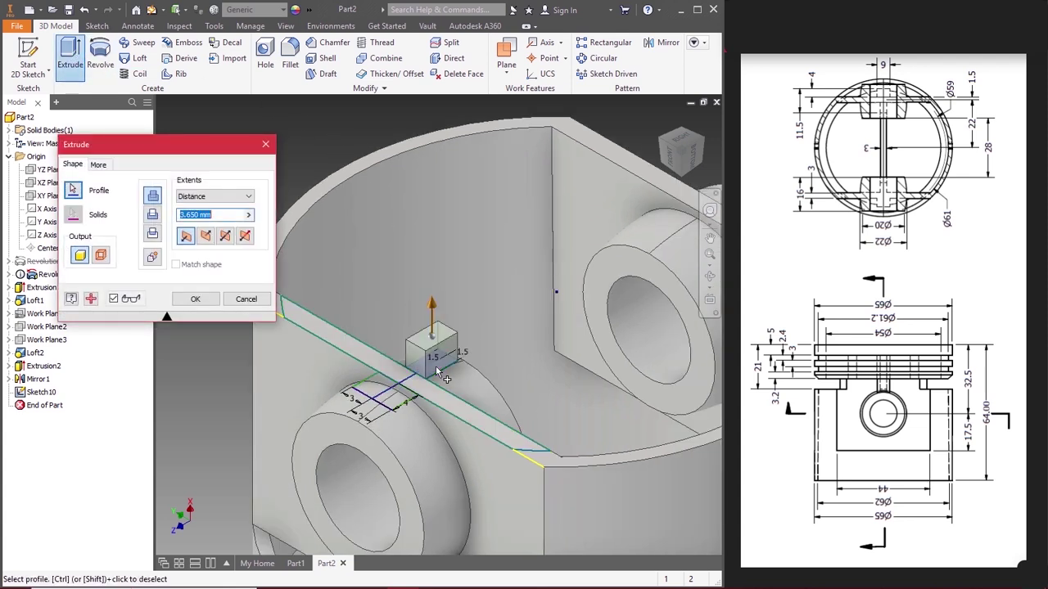
left_click(391, 401)
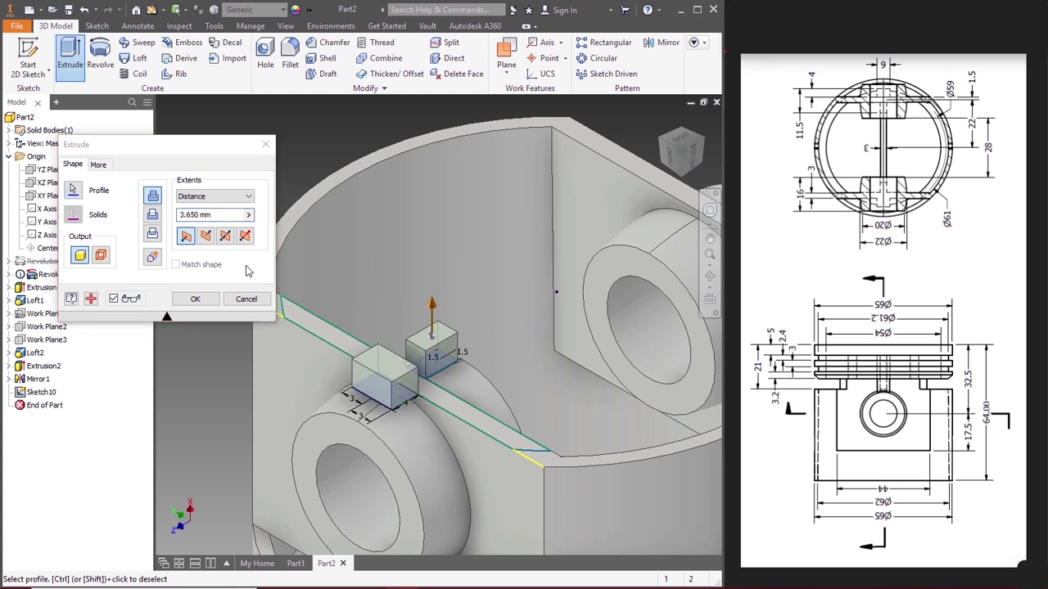
left_click(214, 196)
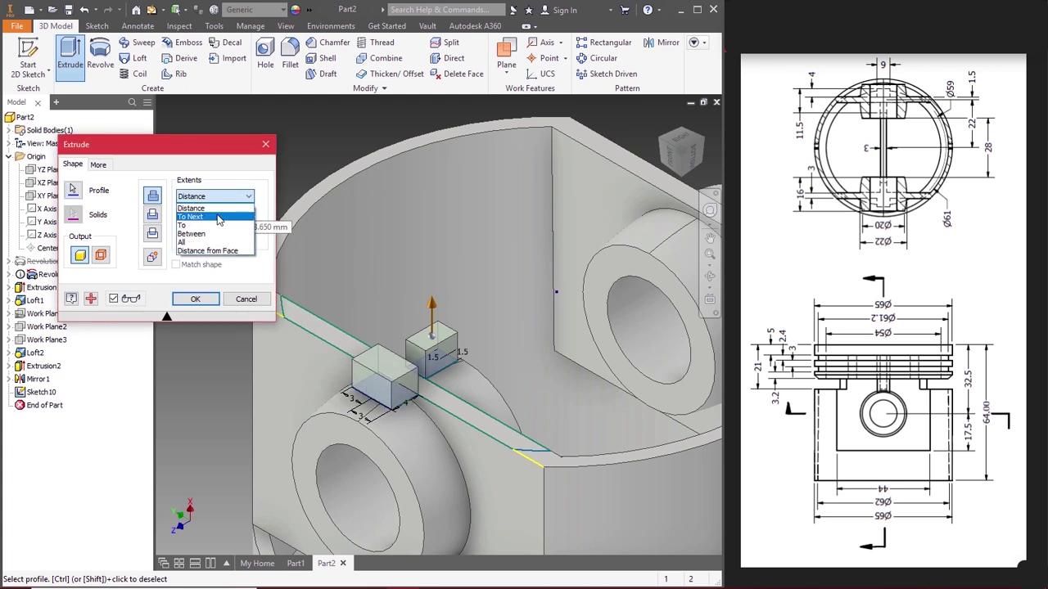
left_click(218, 217)
left_click(204, 300)
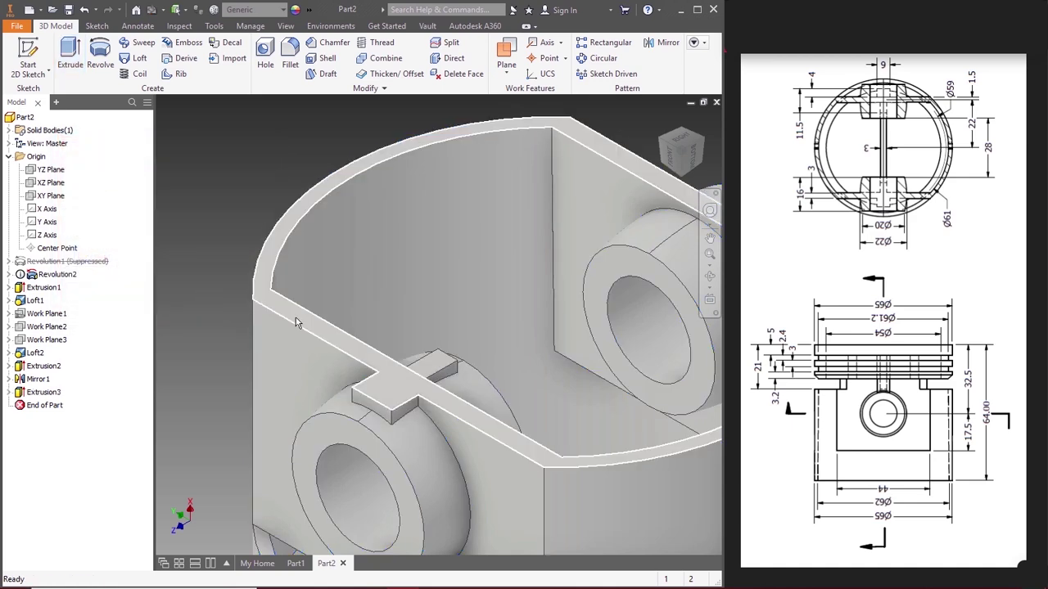
scroll(221, 205, "down", 3)
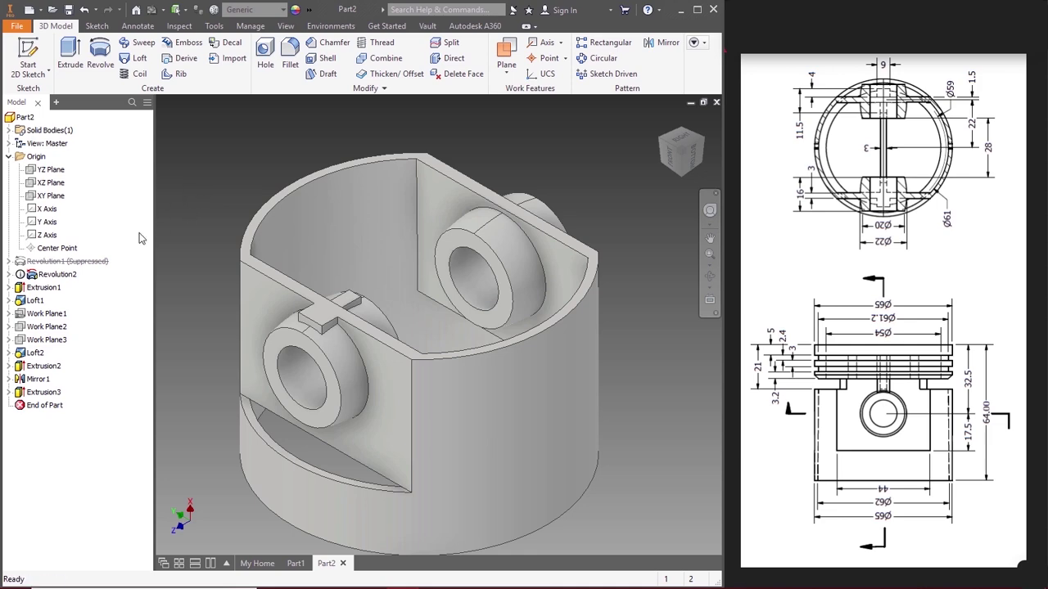
Step: Unsuppress Revolution1 to restore the grooved piston crown
right_click(74, 261)
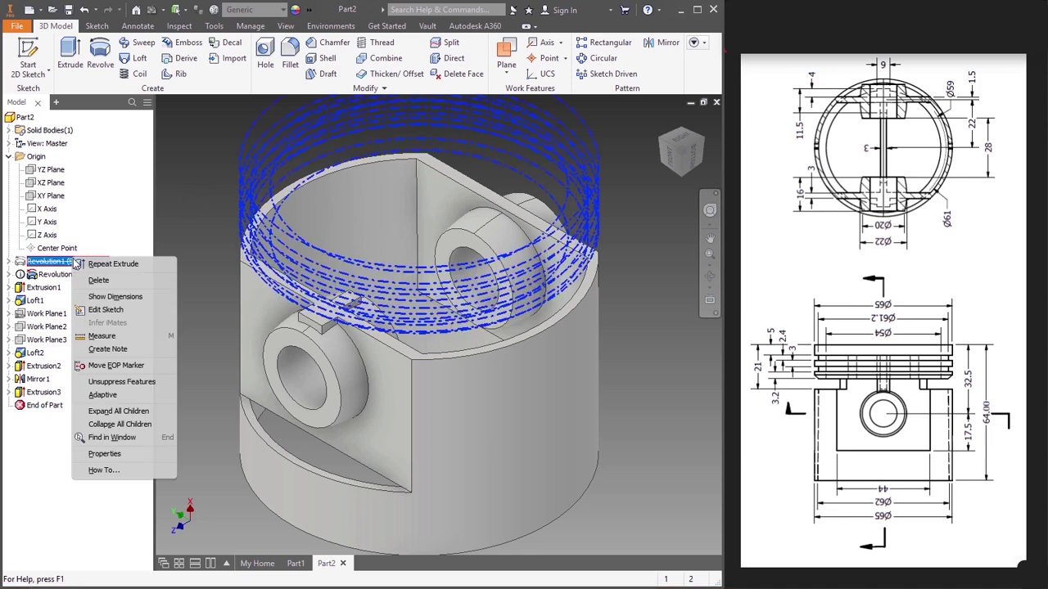
left_click(105, 382)
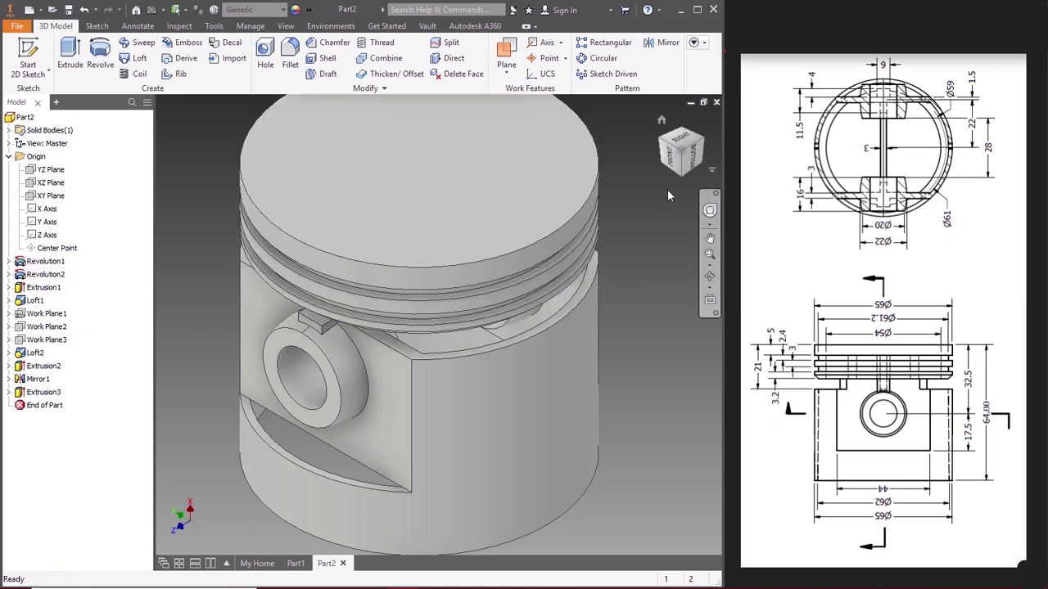
left_click_drag(688, 154, 668, 121)
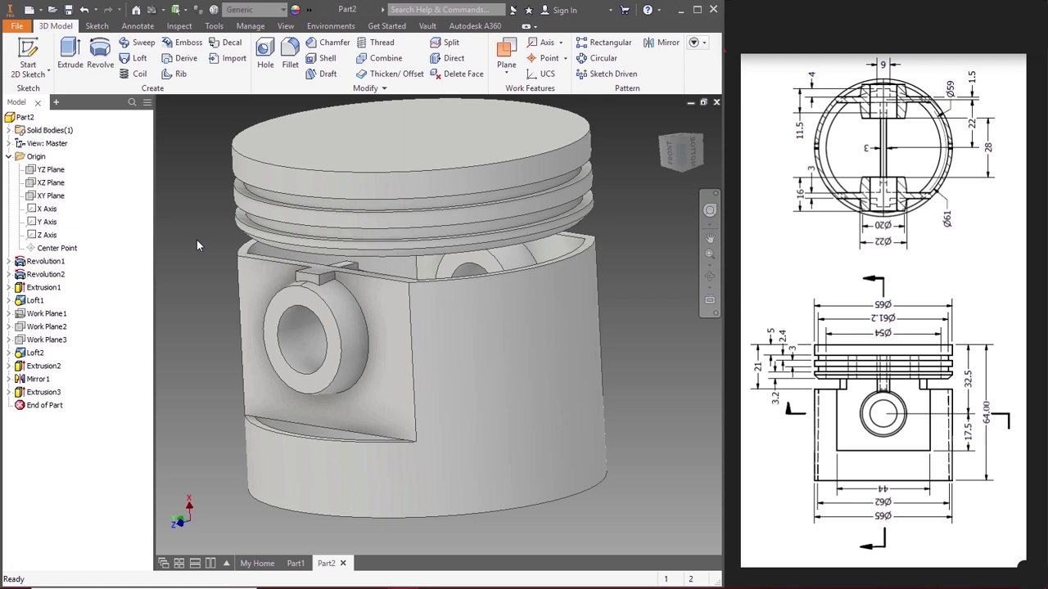
Step: Expand Extrusion3 and make its Sketch10 visible again
left_click(9, 392)
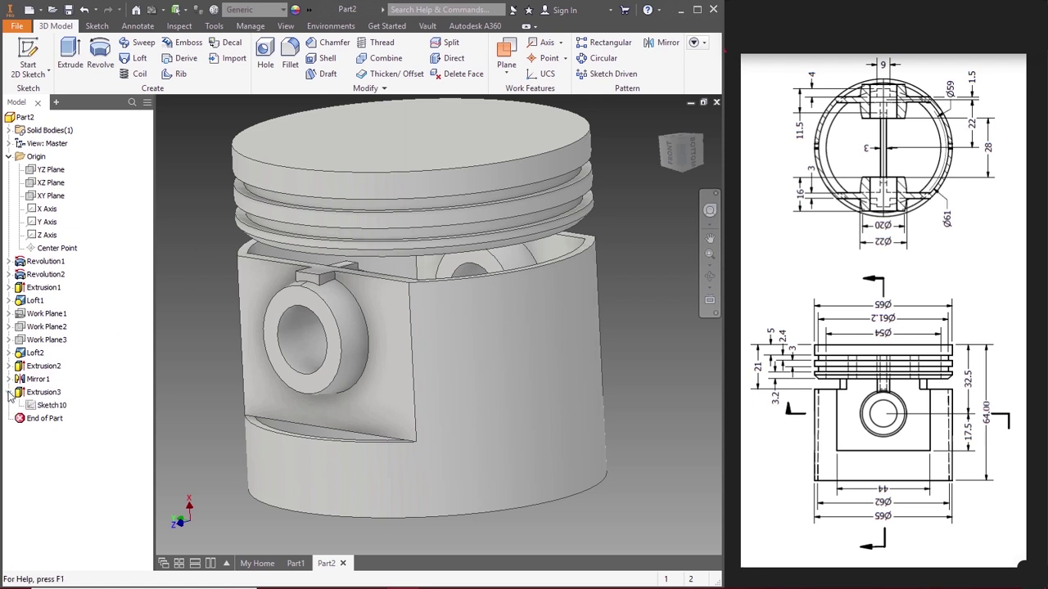
right_click(49, 405)
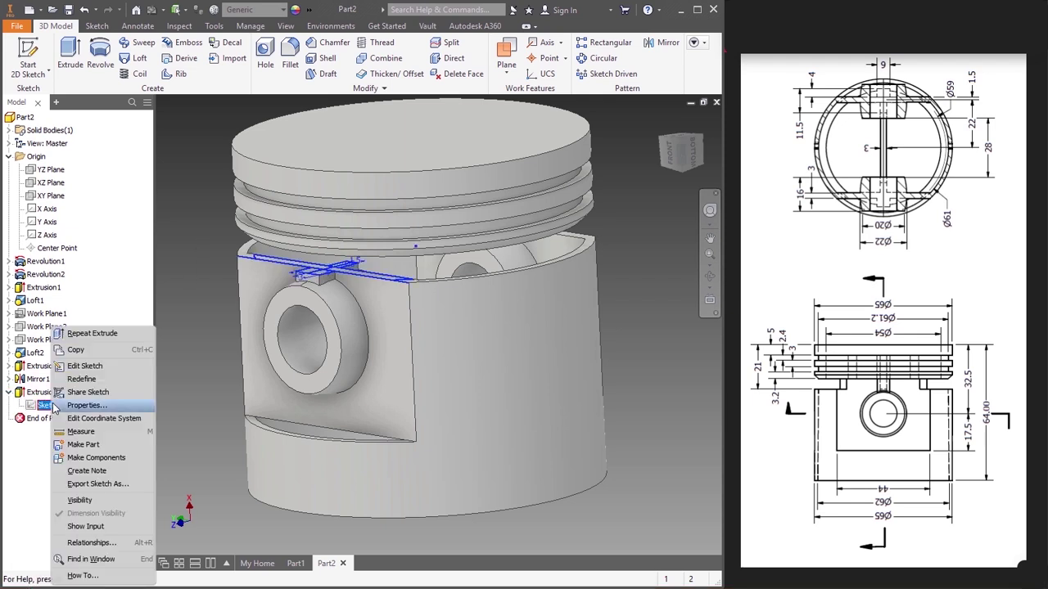
left_click(77, 501)
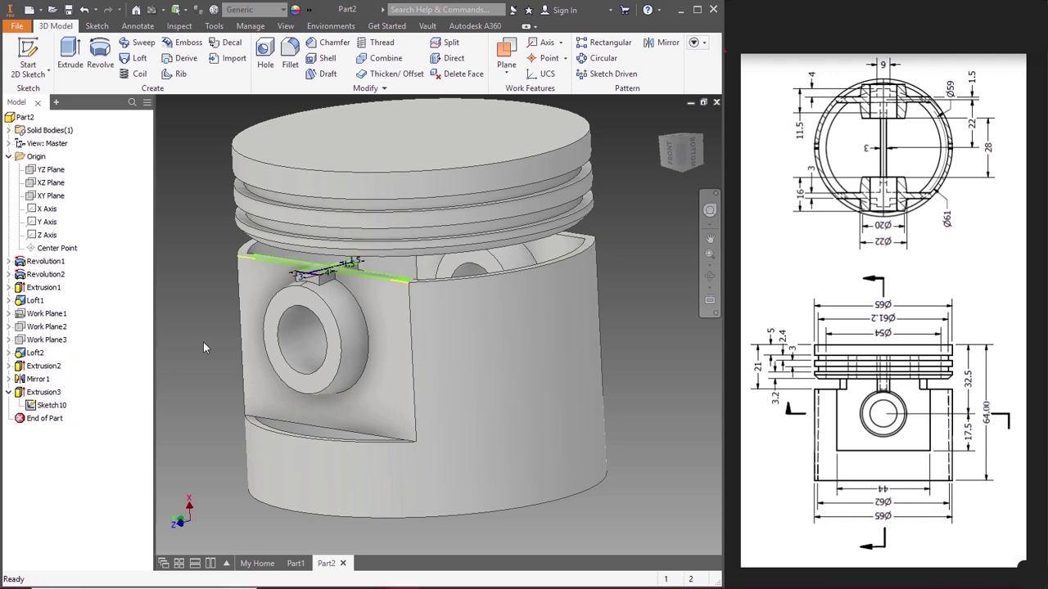
scroll(179, 237, "down", 3)
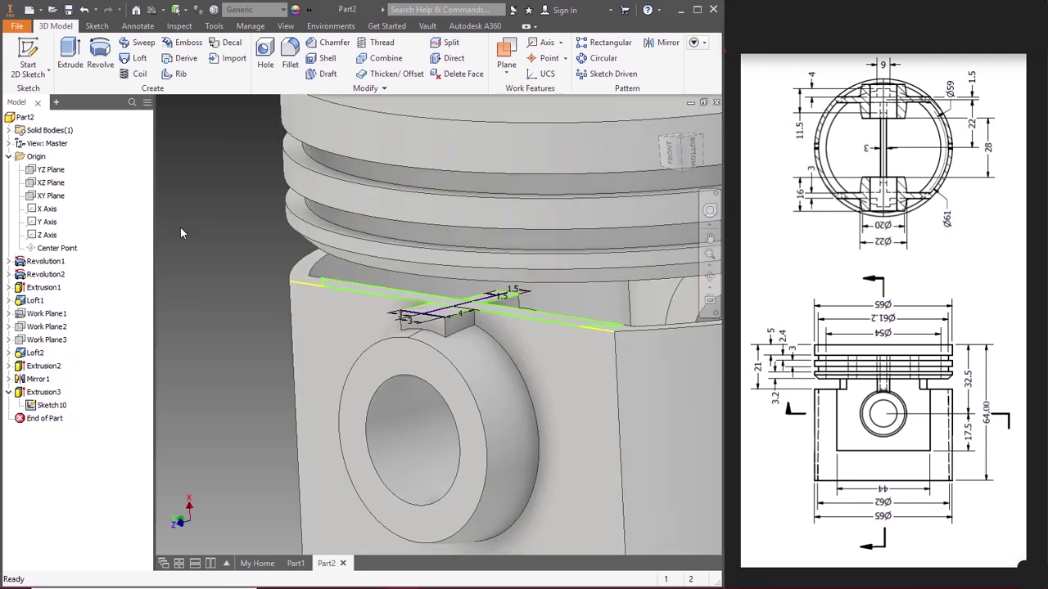
Step: Extrude three Sketch10 profiles To Next, creating Extrusion4 up to the crown
left_click(72, 59)
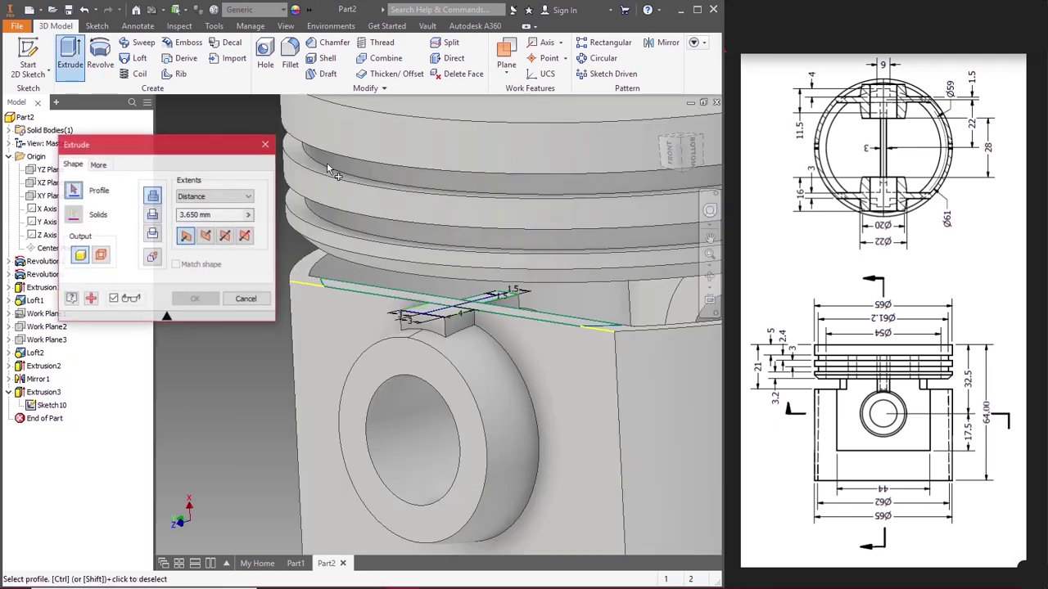
left_click(394, 297)
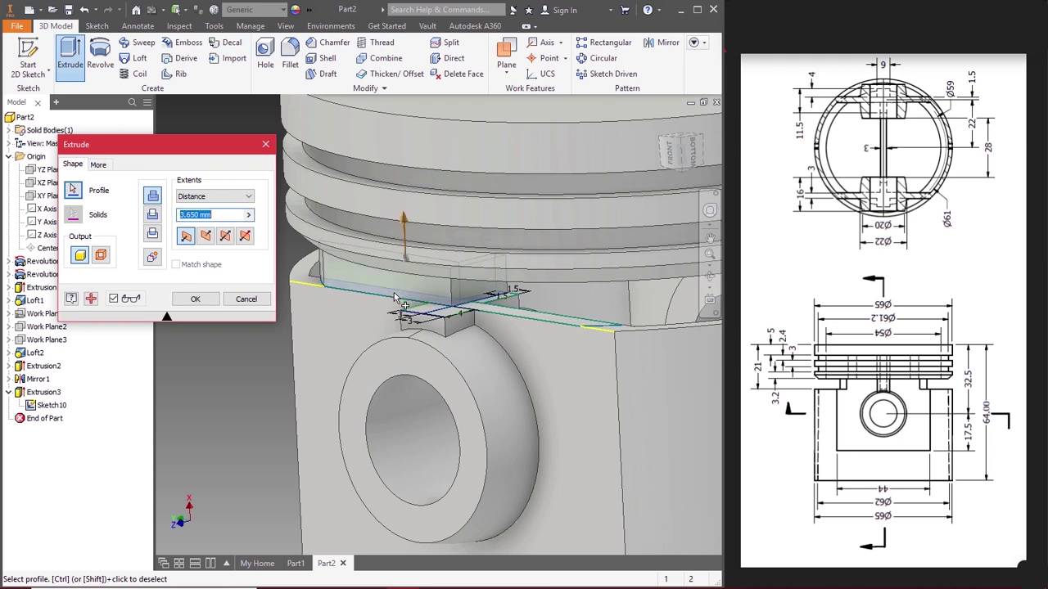
left_click(477, 305)
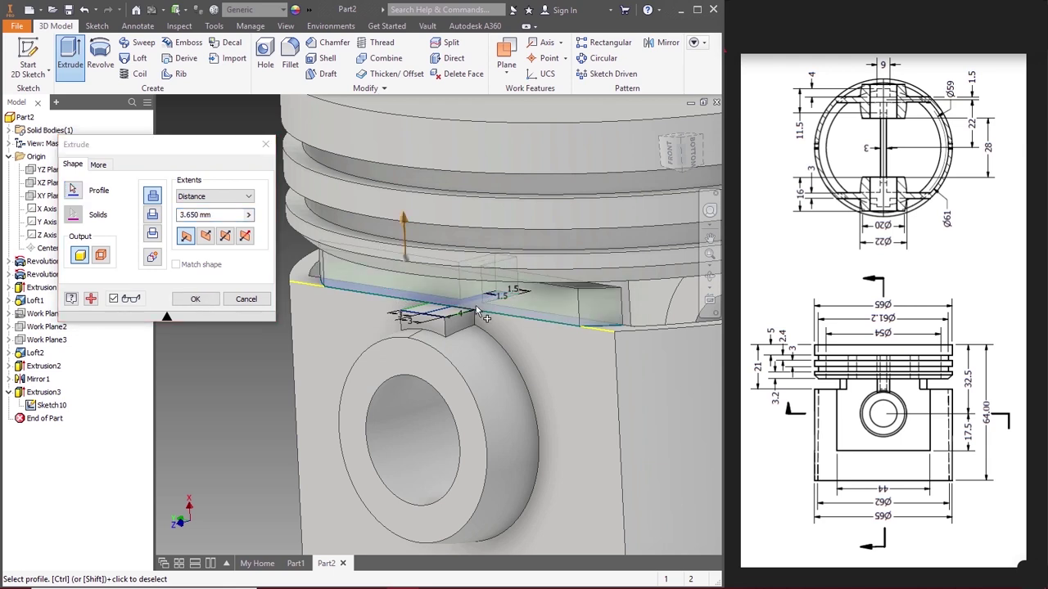
left_click(416, 314)
left_click(233, 197)
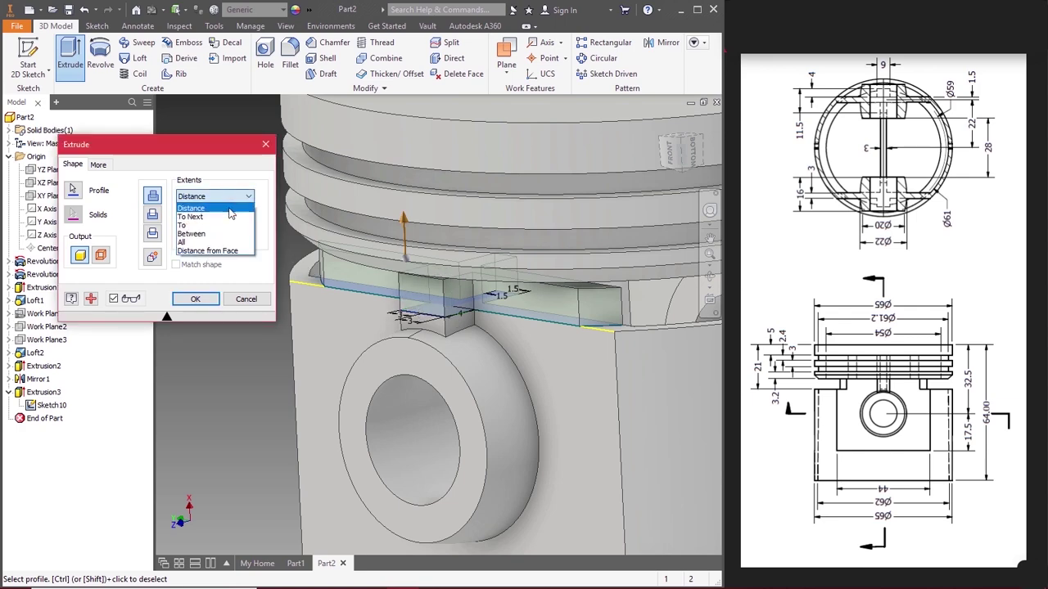
left_click(228, 217)
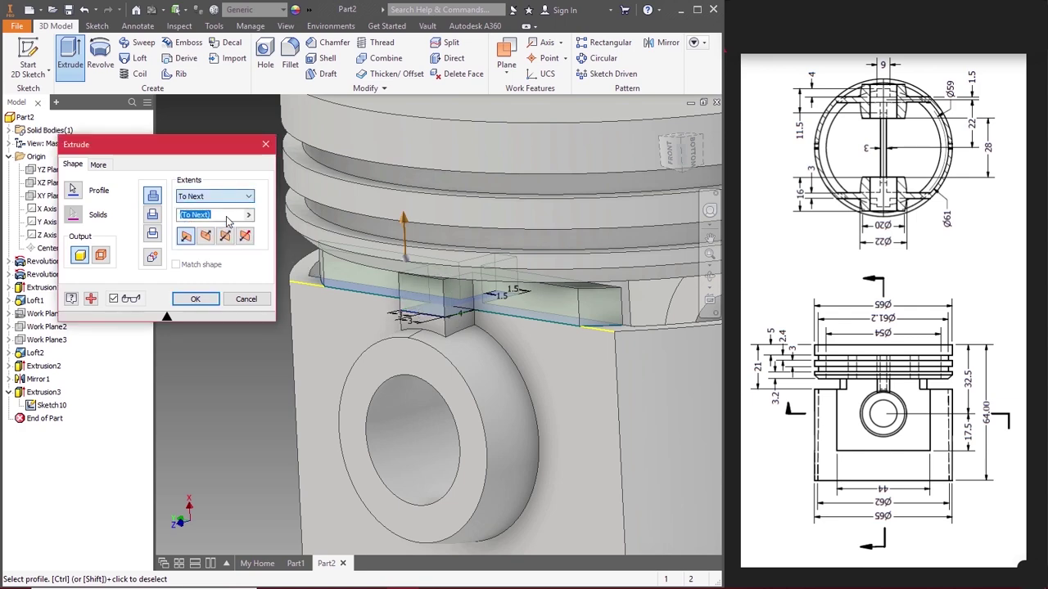
left_click(197, 299)
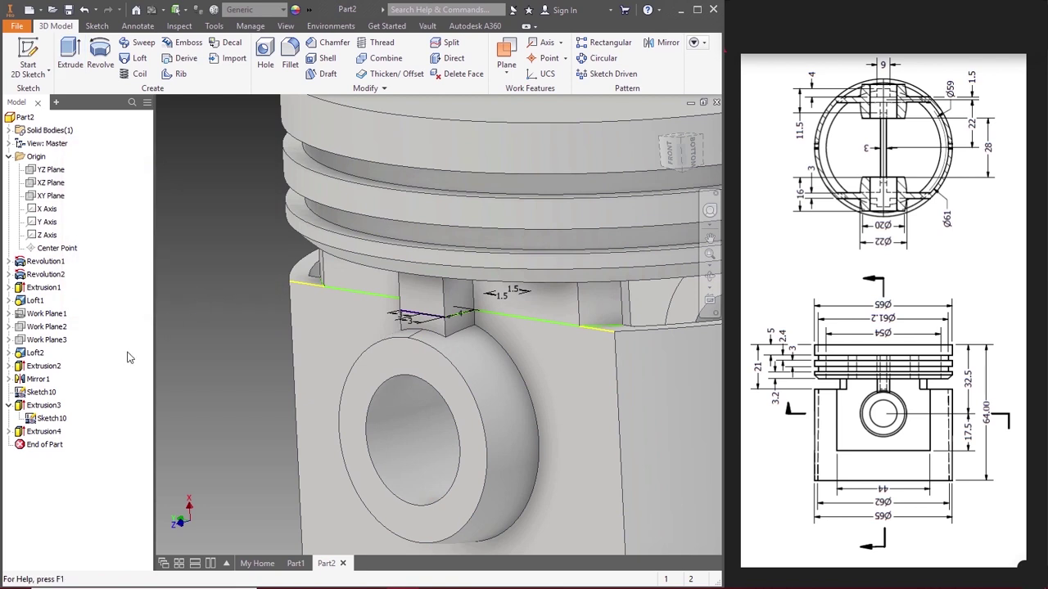
Step: Hide Sketch10 and return the piston to an isometric view
right_click(52, 419)
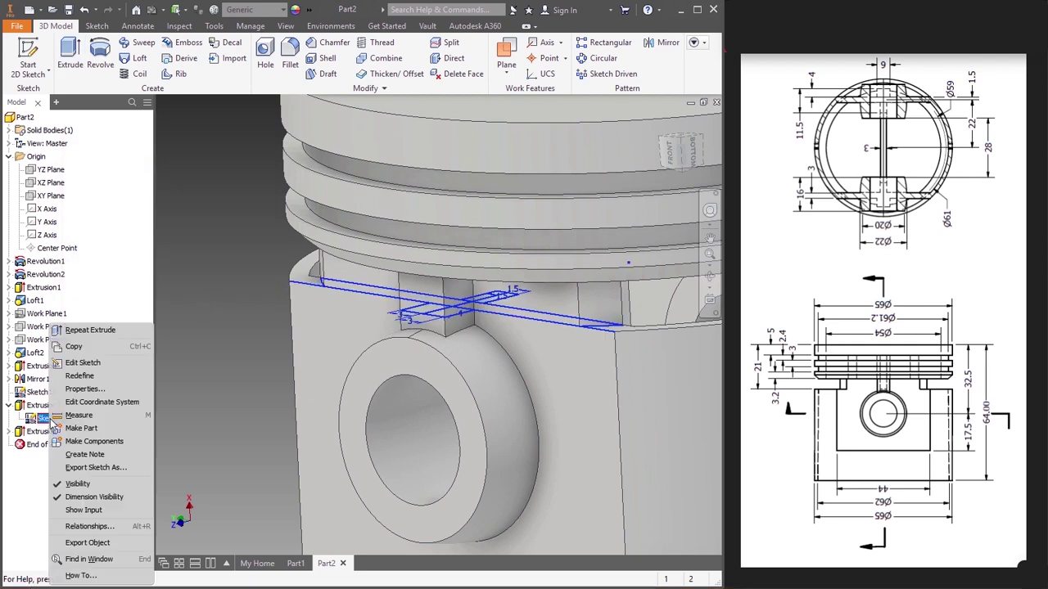
left_click(65, 481)
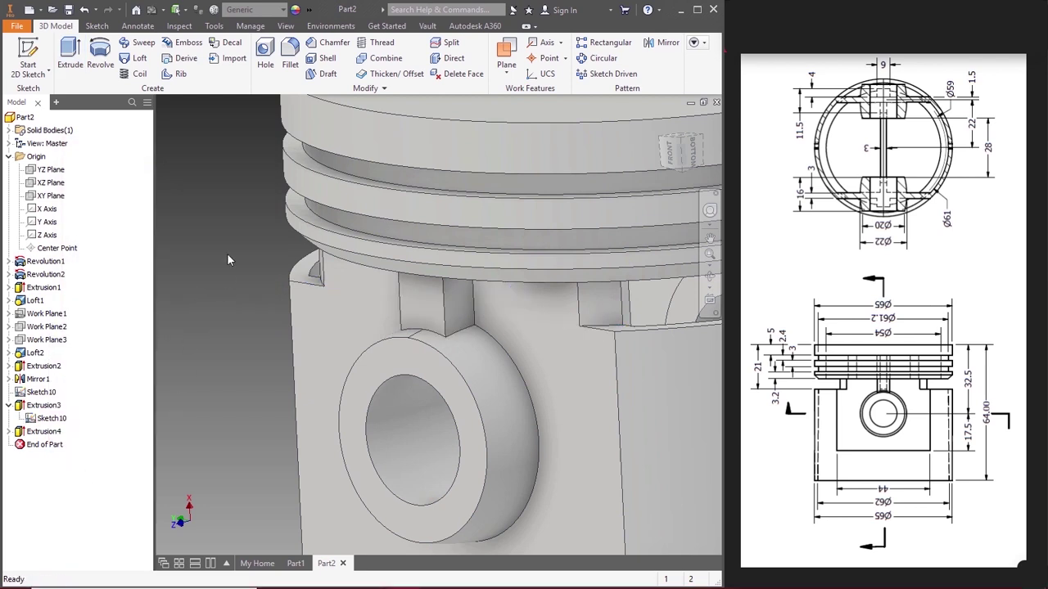
scroll(228, 260, "down", 3)
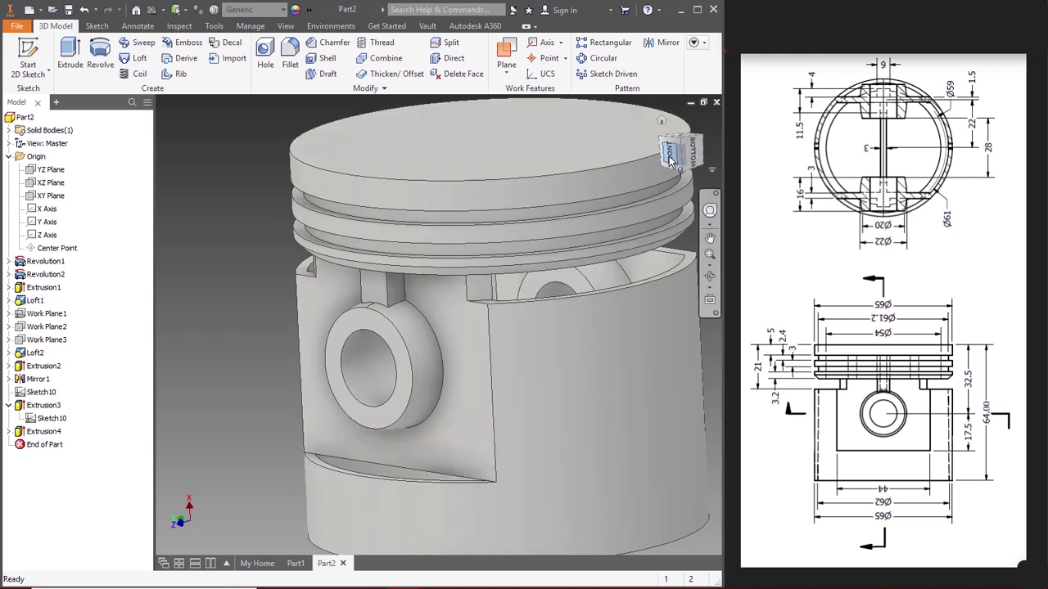
left_click(670, 160)
left_click(694, 139)
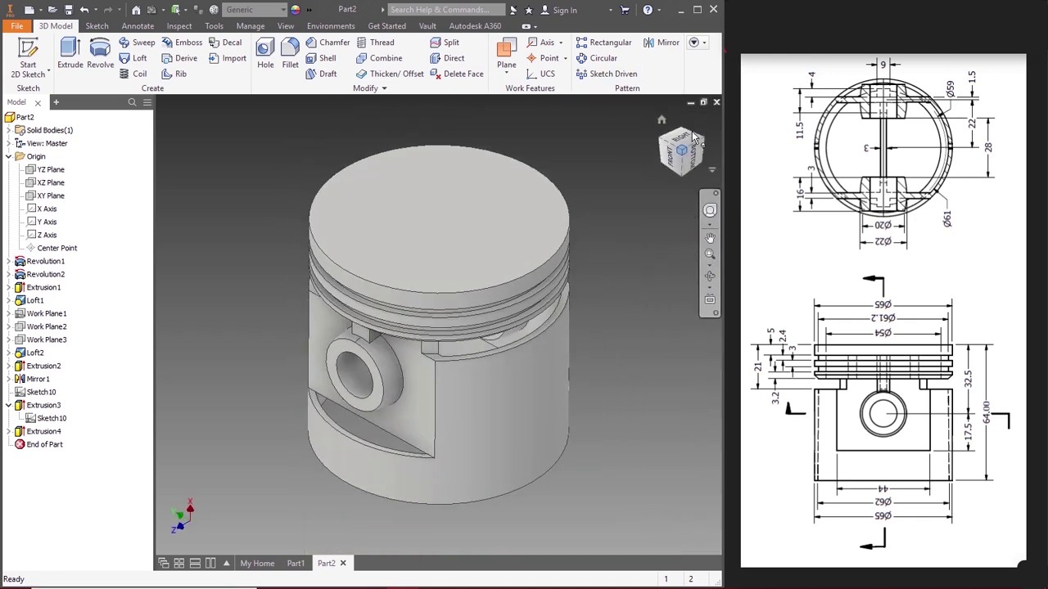
left_click(665, 41)
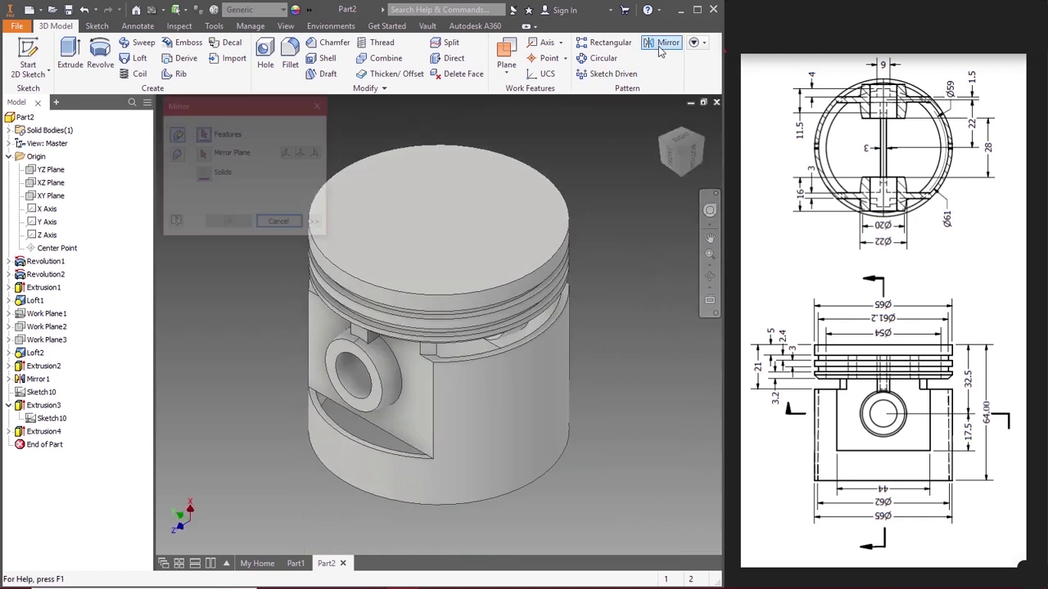
Step: Mirror Extrusion3 and Extrusion4 across the XY Plane, creating Mirror2
left_click(365, 339)
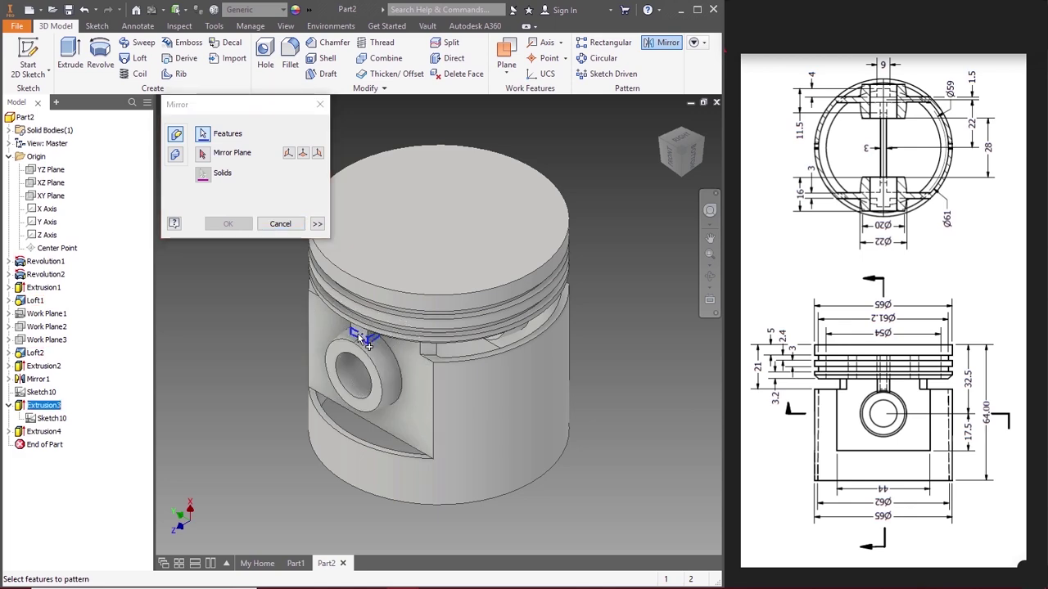
left_click(432, 358)
left_click(688, 125)
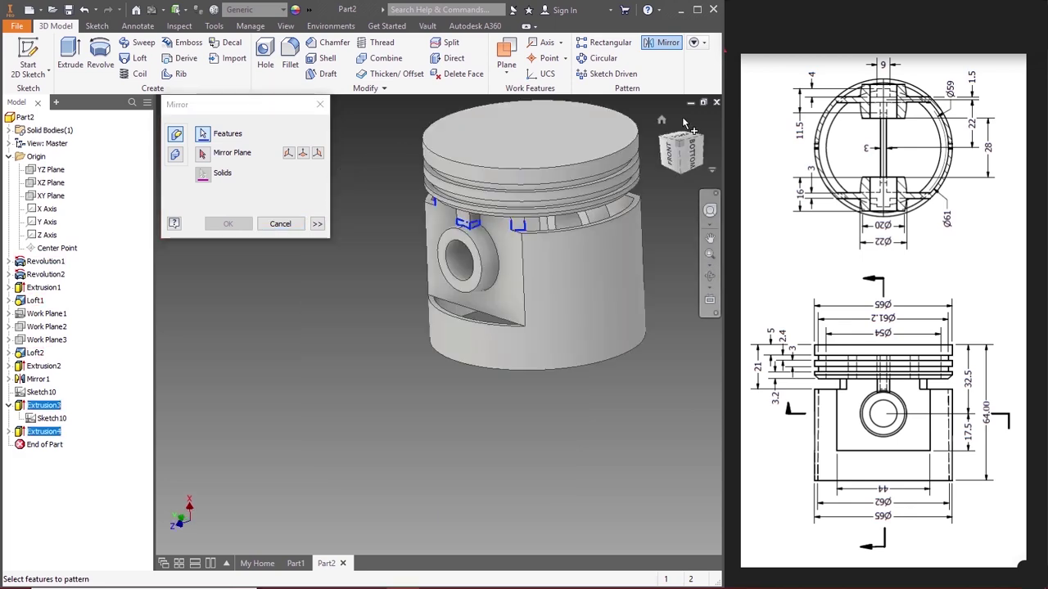
left_click(203, 154)
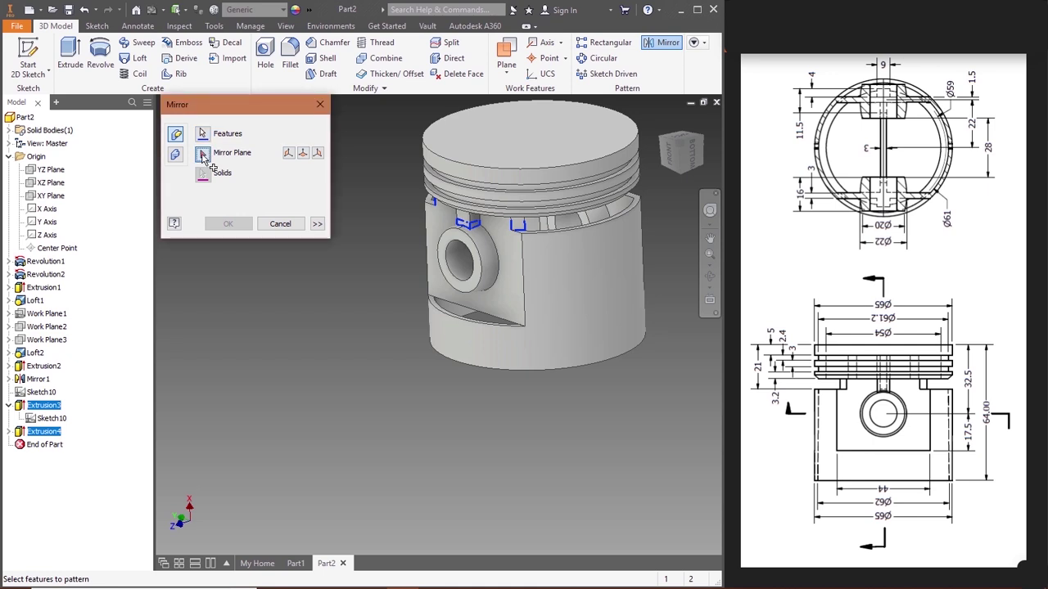
left_click(50, 196)
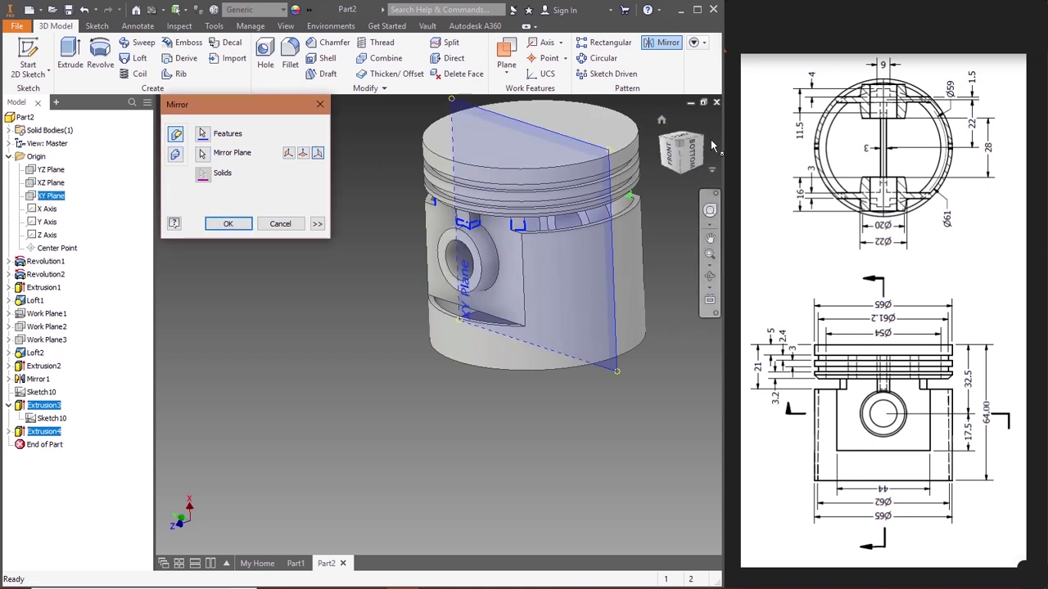
left_click(665, 134)
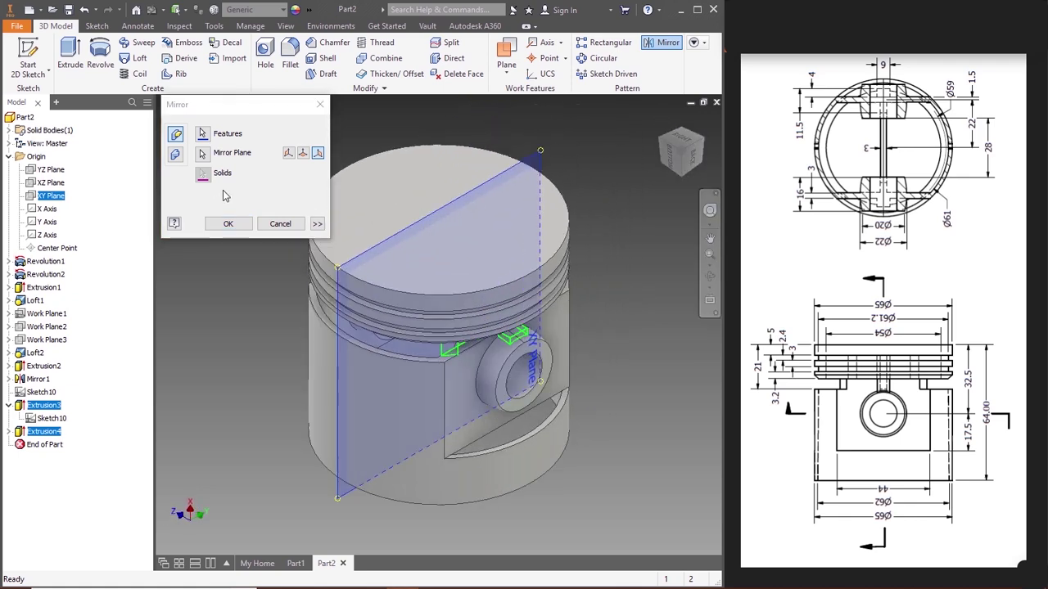
left_click(229, 225)
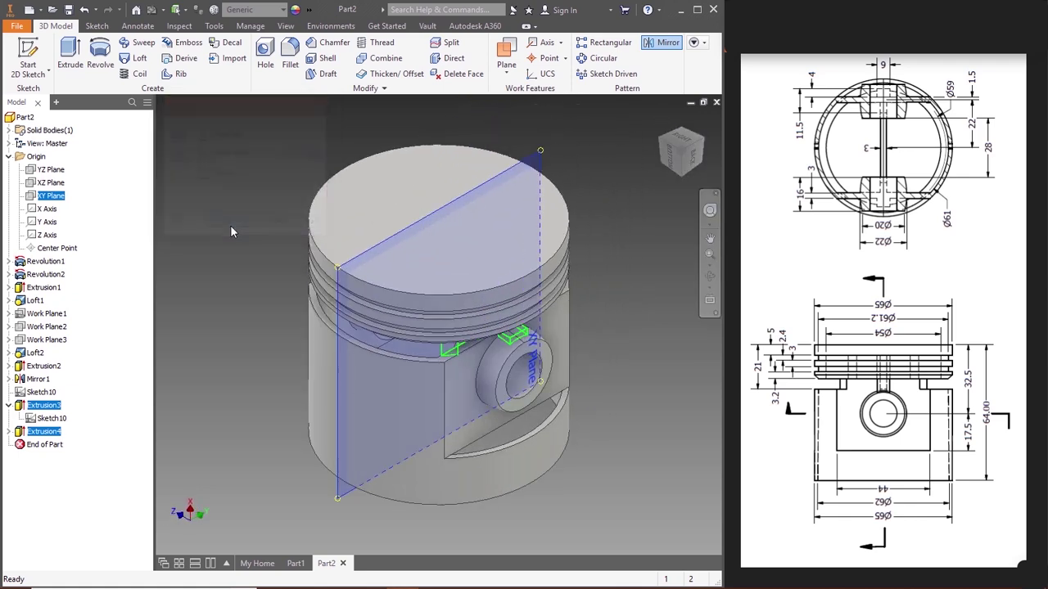
left_click(670, 155)
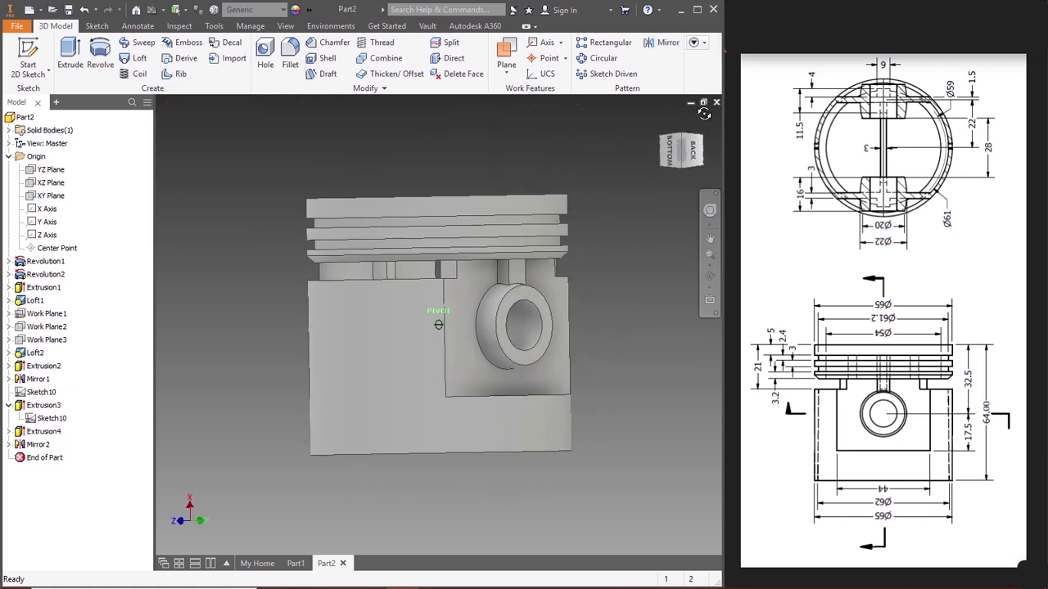
left_click(669, 144)
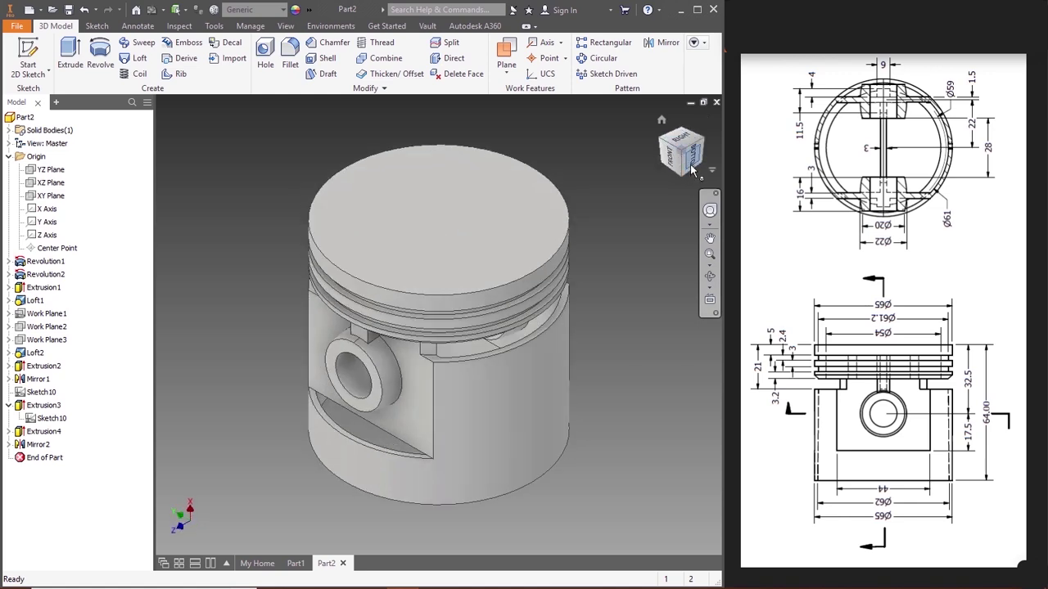
left_click(691, 168)
Step: Start a new sketch on the piston's left end face and switch to wireframe display
left_click(684, 173)
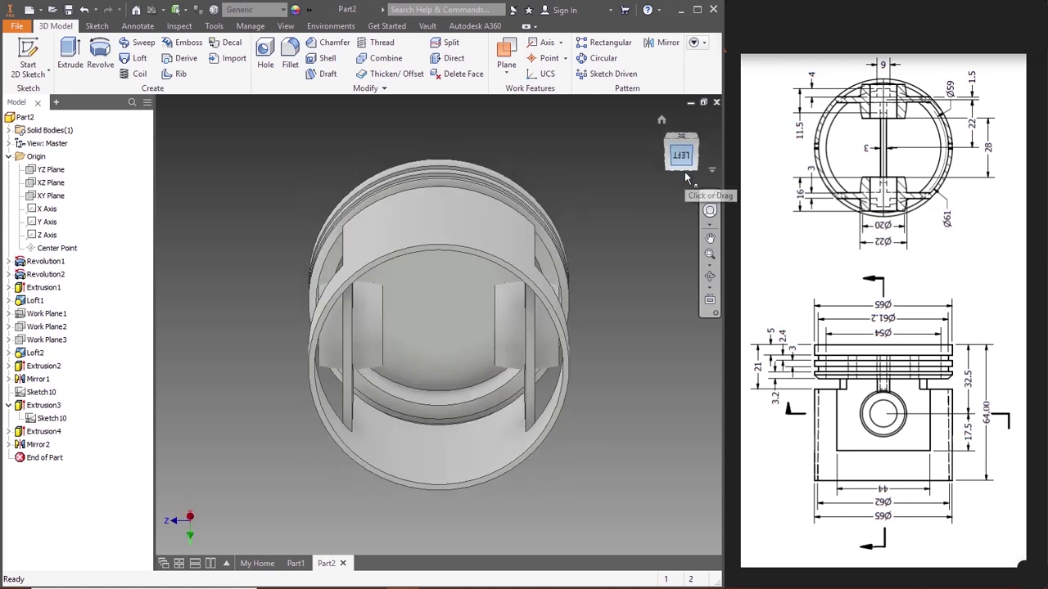
right_click(414, 275)
left_click(414, 311)
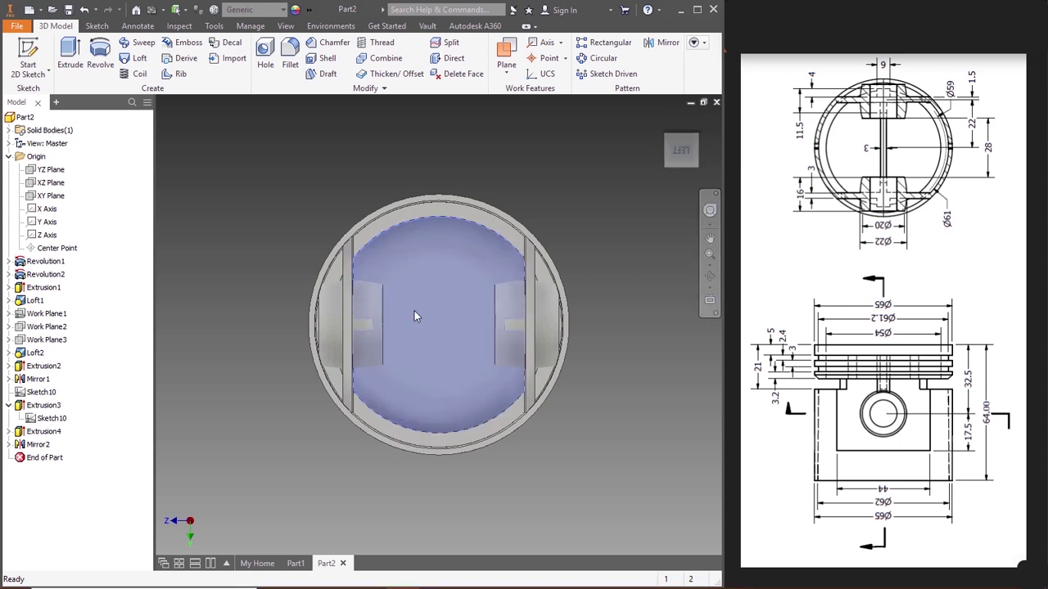
left_click(286, 27)
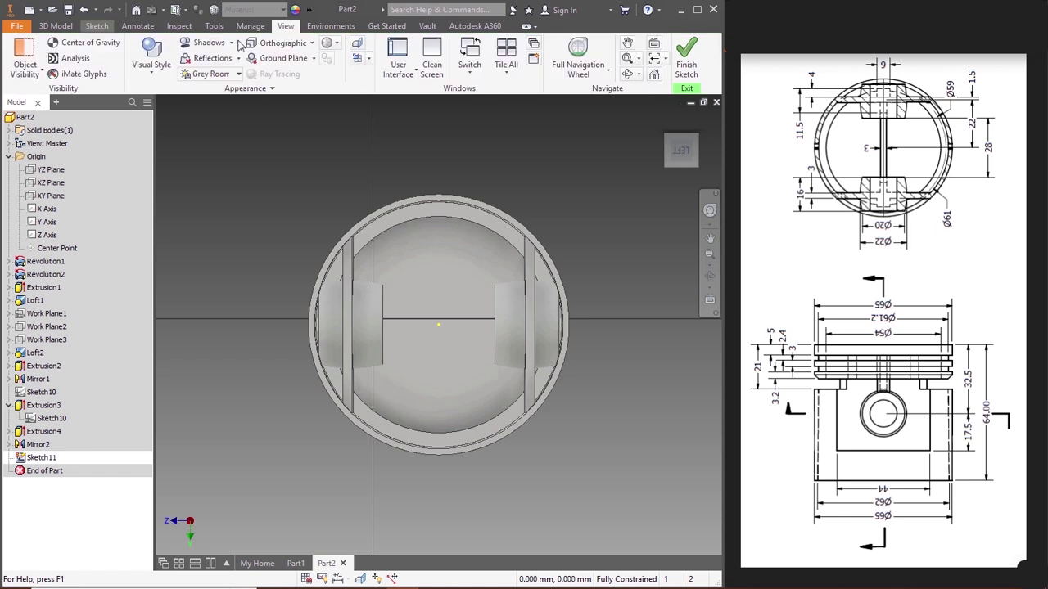
left_click(151, 57)
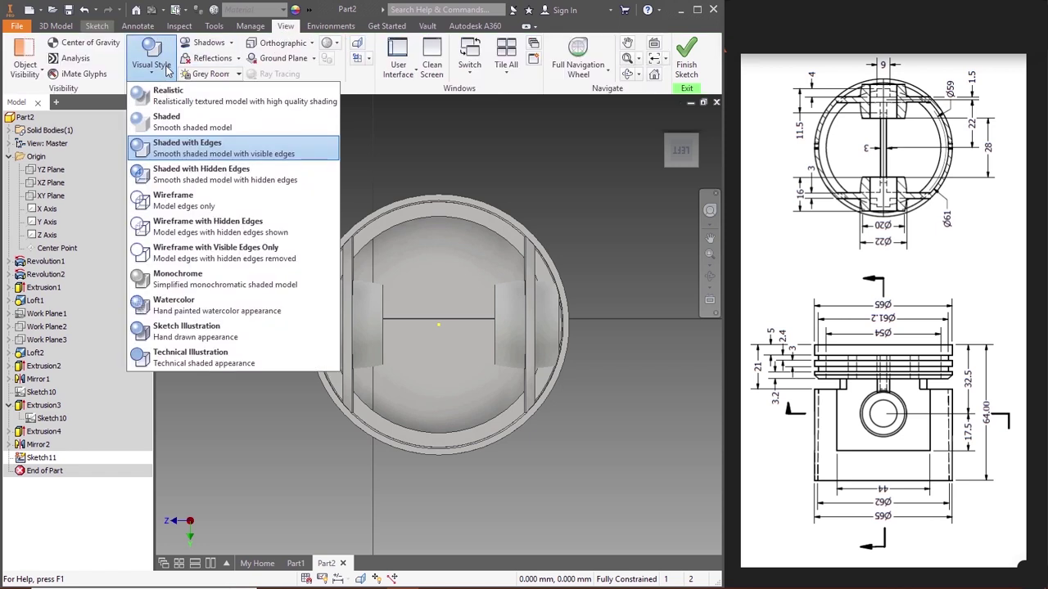
left_click(179, 200)
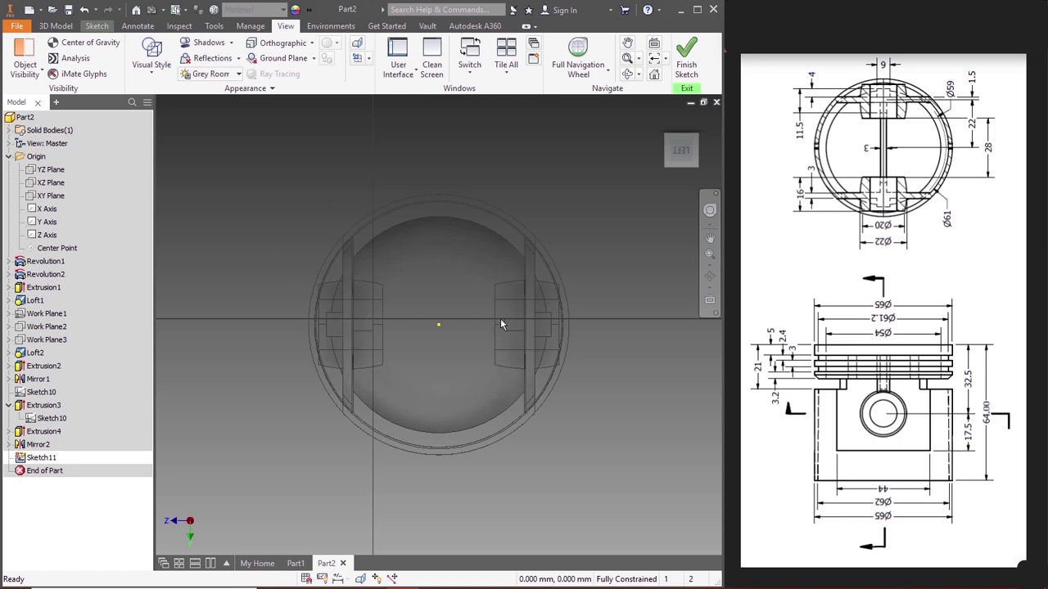
scroll(501, 325, "down", 3)
scroll(430, 332, "up", 3)
scroll(329, 326, "down", 3)
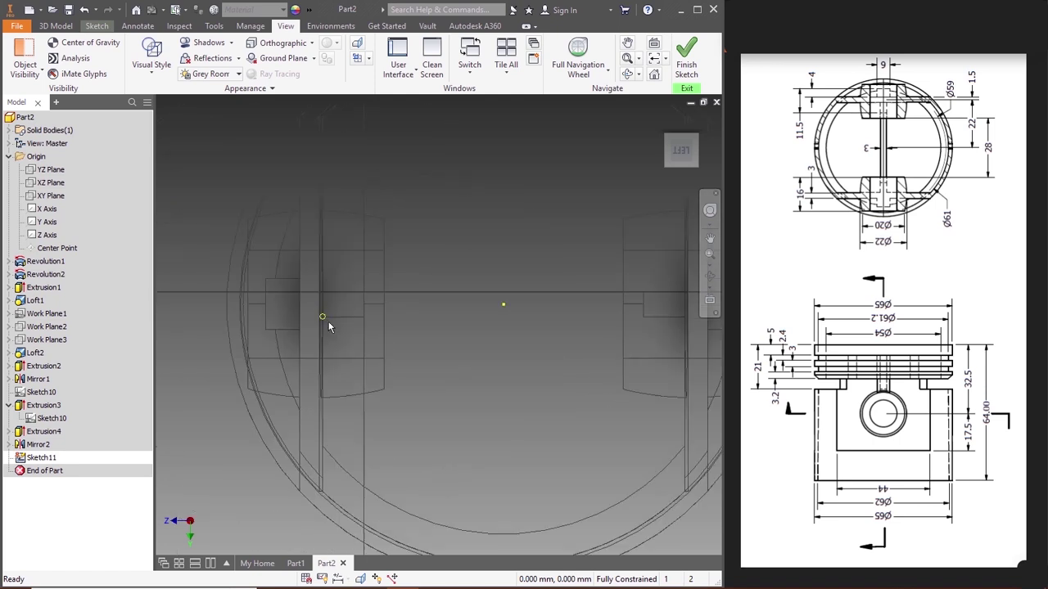
Step: Draw a thin closed rectangle across the face between the pin bosses and finish Sketch11
left_click(96, 26)
left_click(70, 58)
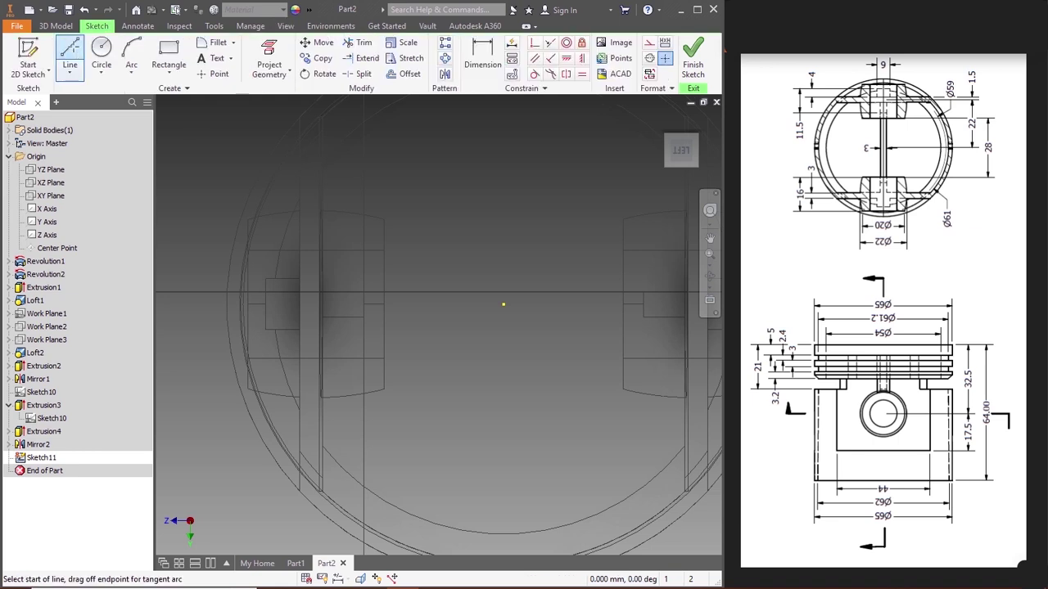
scroll(291, 200, "up", 3)
scroll(367, 251, "down", 3)
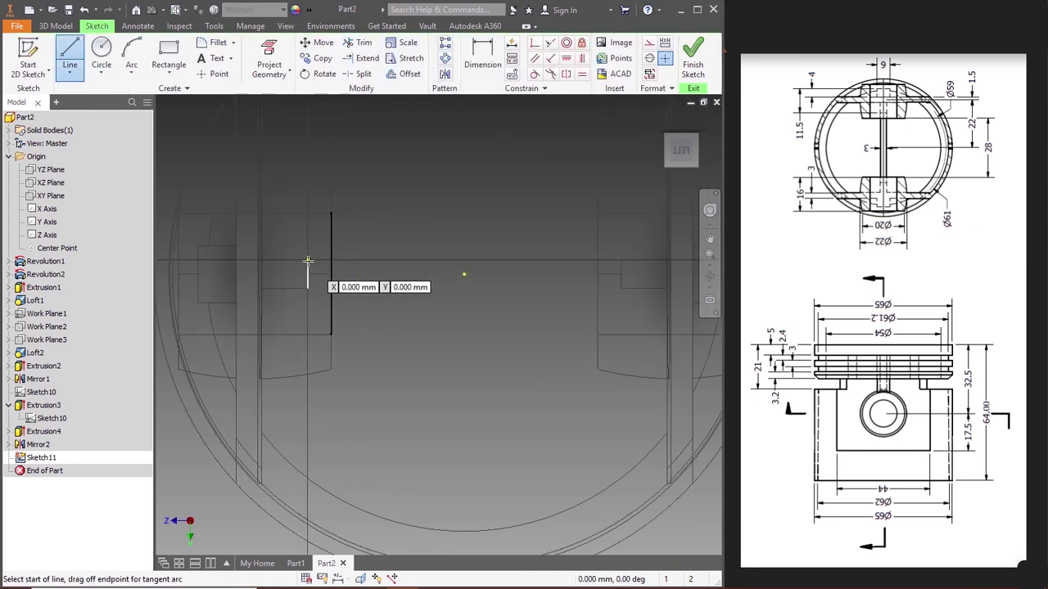
left_click(307, 261)
left_click(307, 287)
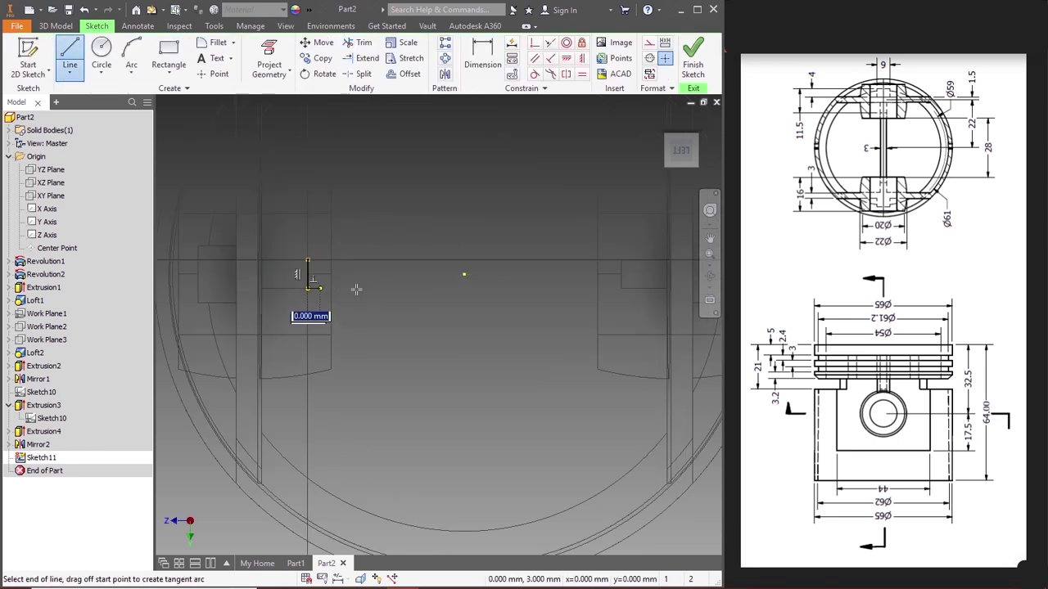
left_click(620, 288)
left_click(621, 260)
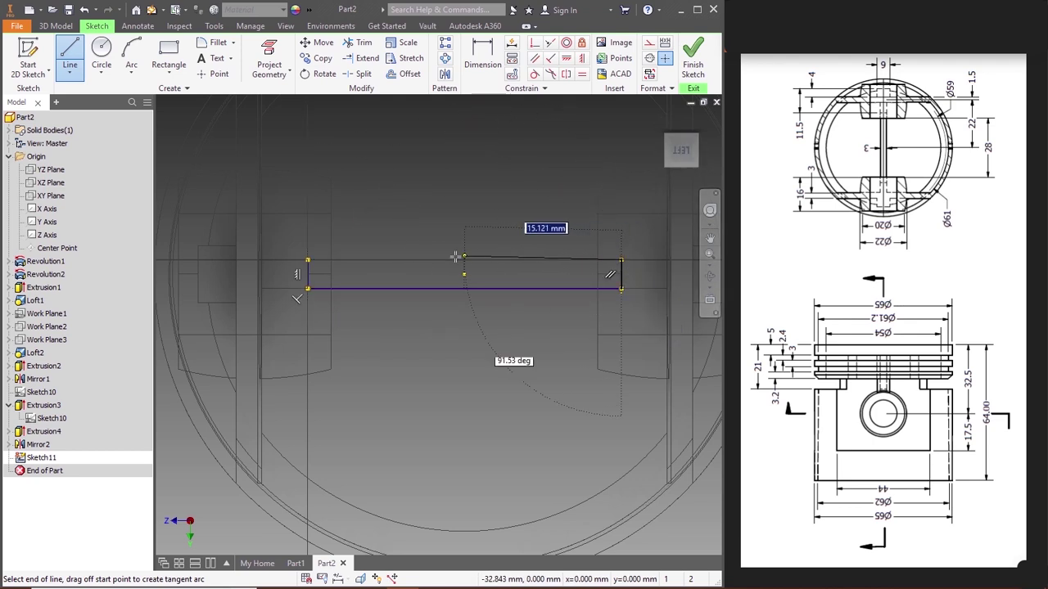
left_click(307, 260)
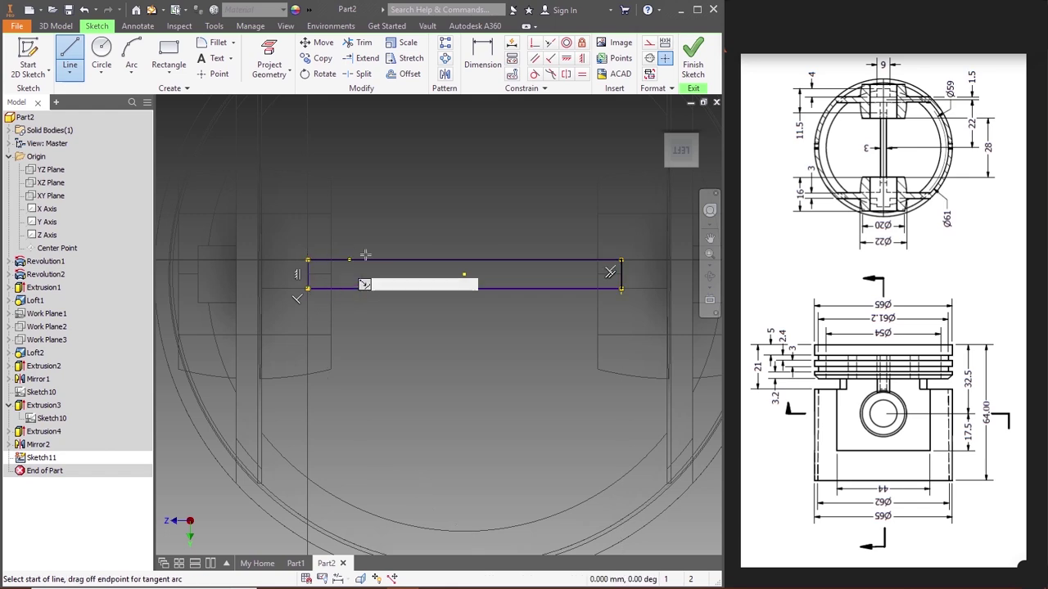
key("Escape")
left_click(693, 70)
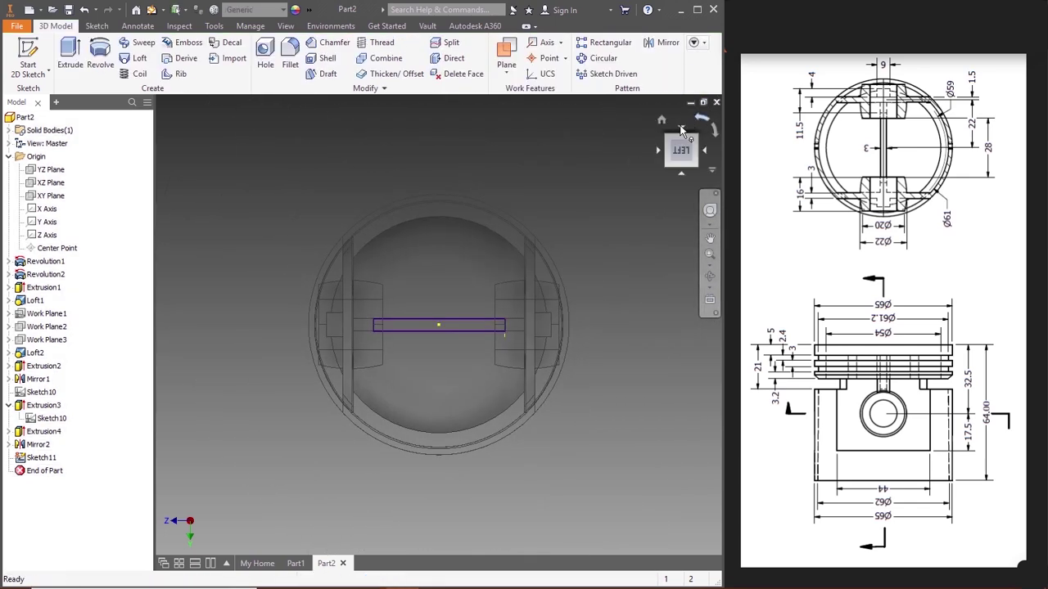
Step: Switch the model back to shaded display and return to the 3D Model tools
left_click(285, 25)
left_click(152, 56)
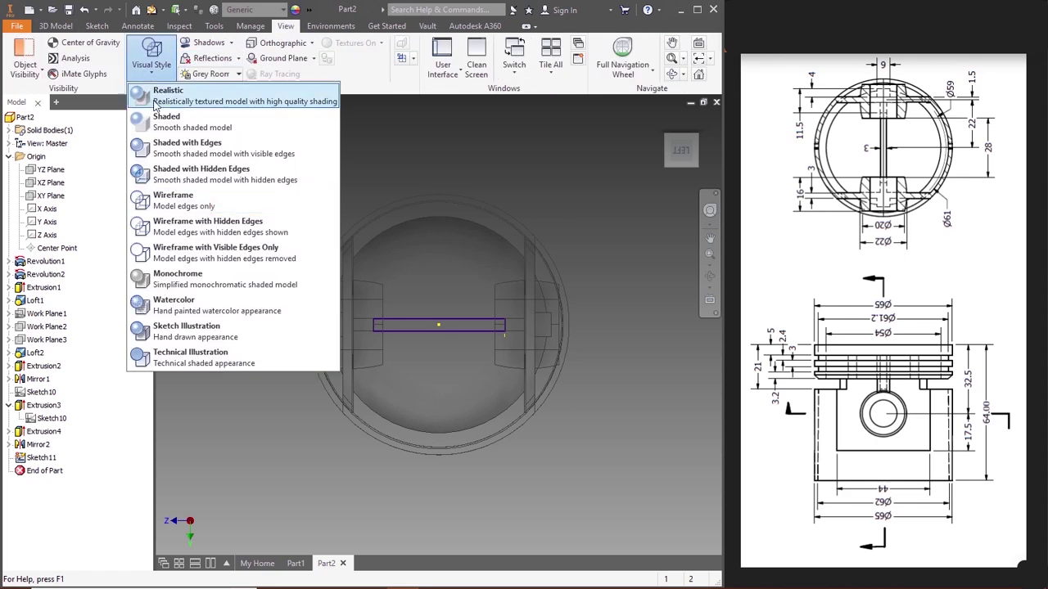
left_click(176, 143)
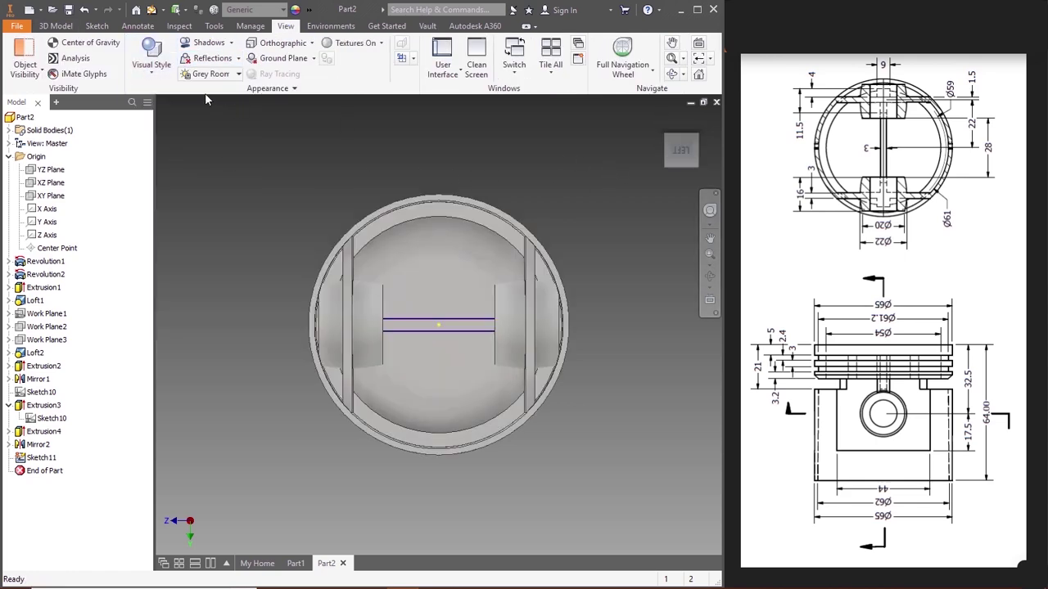
left_click(101, 26)
left_click(55, 26)
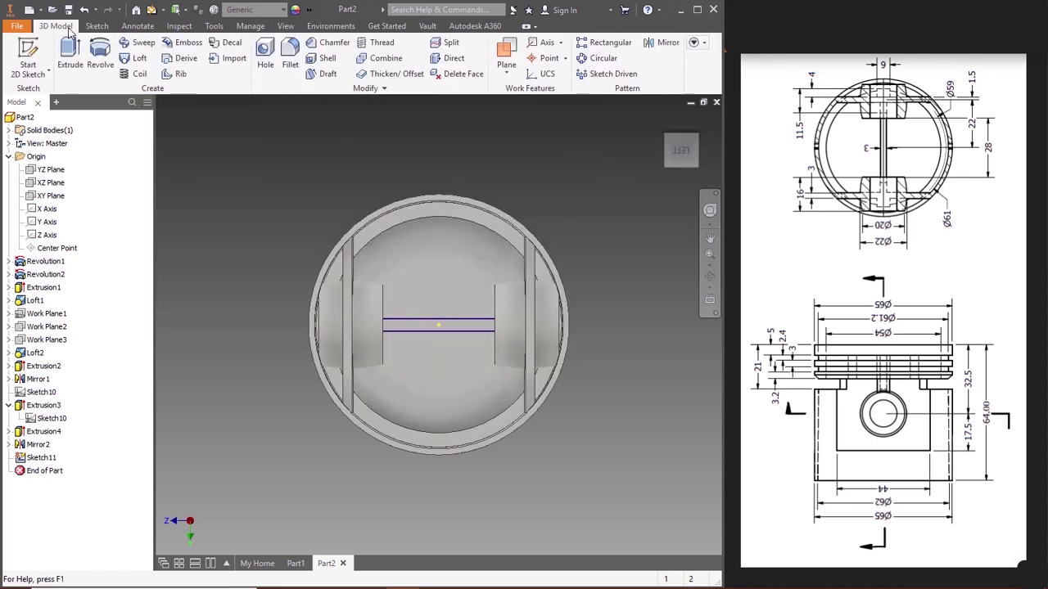
Step: Extrude Sketch11's rectangle 7.8 mm as Extrusion5 and check it from the end view
left_click(70, 53)
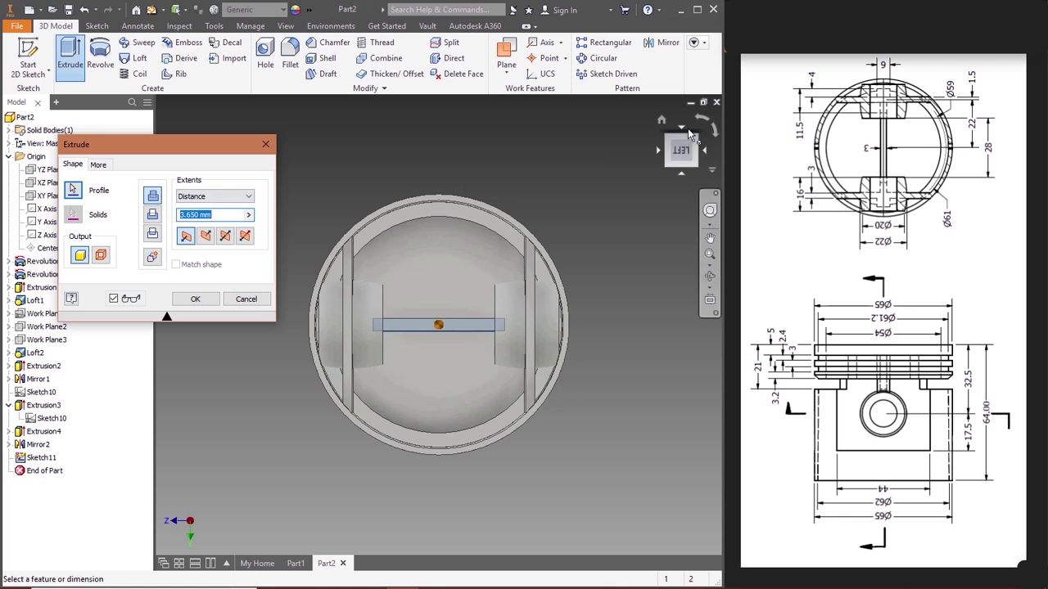
left_click(682, 128)
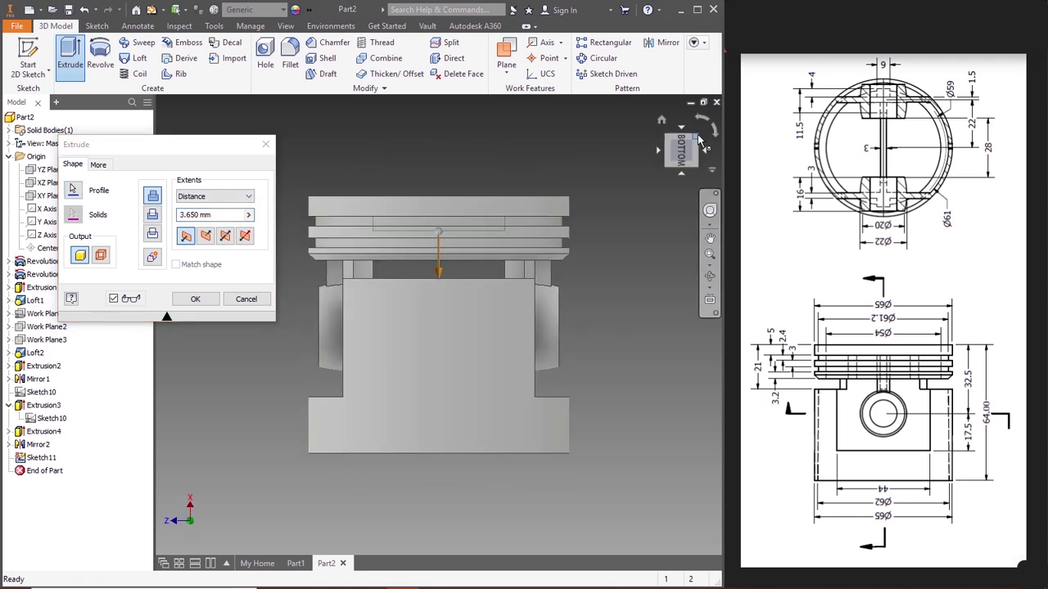
left_click(131, 223)
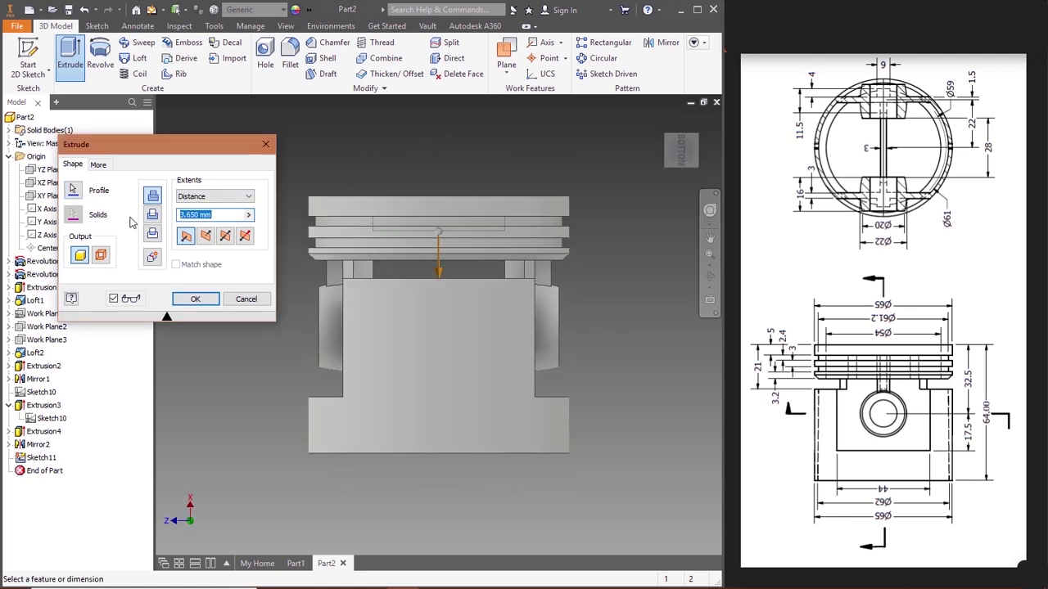
type("7.8")
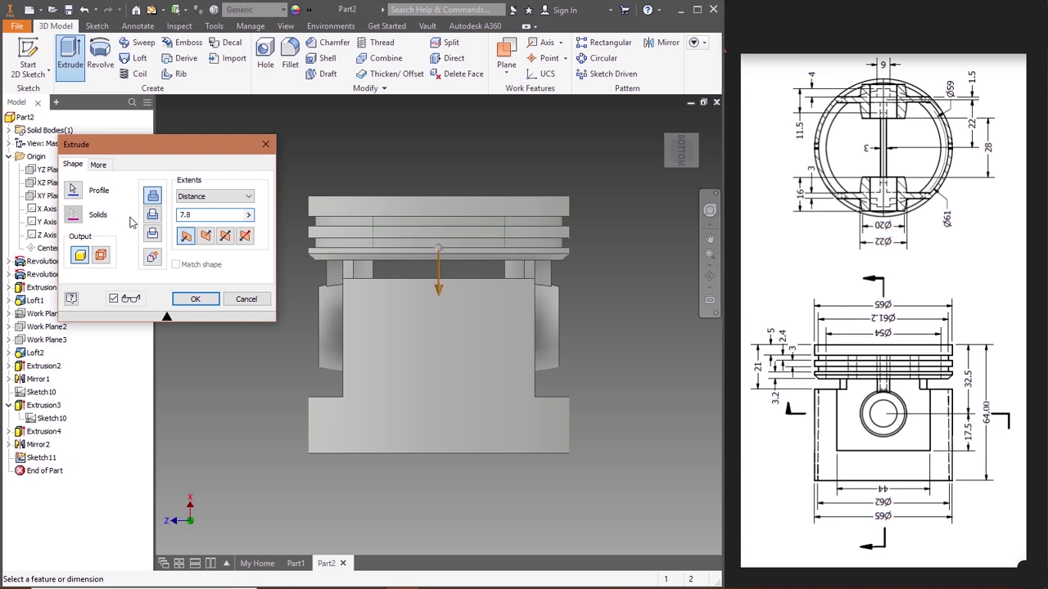
left_click(196, 299)
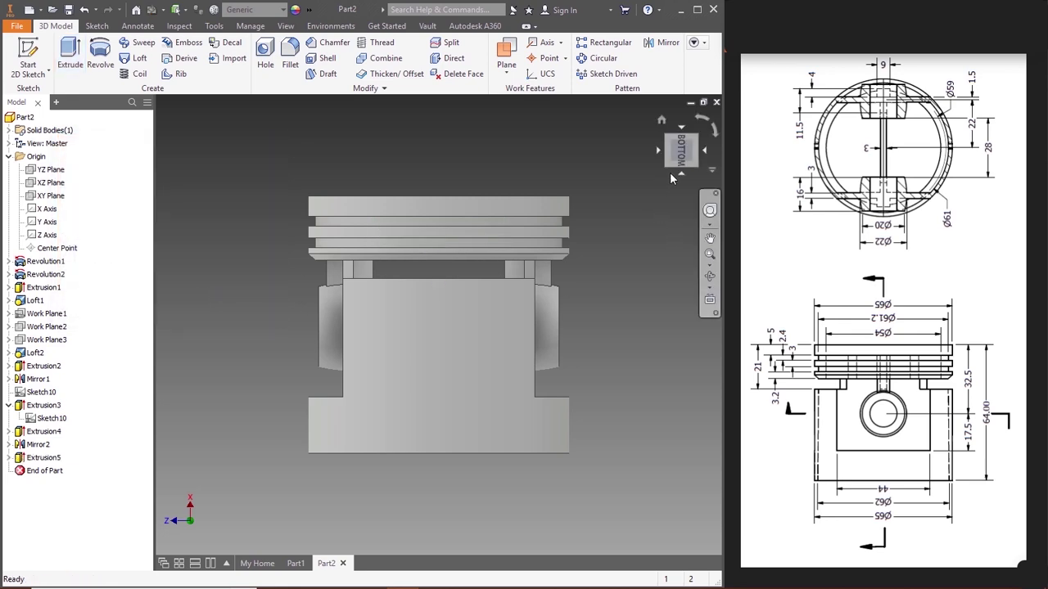
left_click(680, 170)
left_click_drag(681, 171, 635, 166)
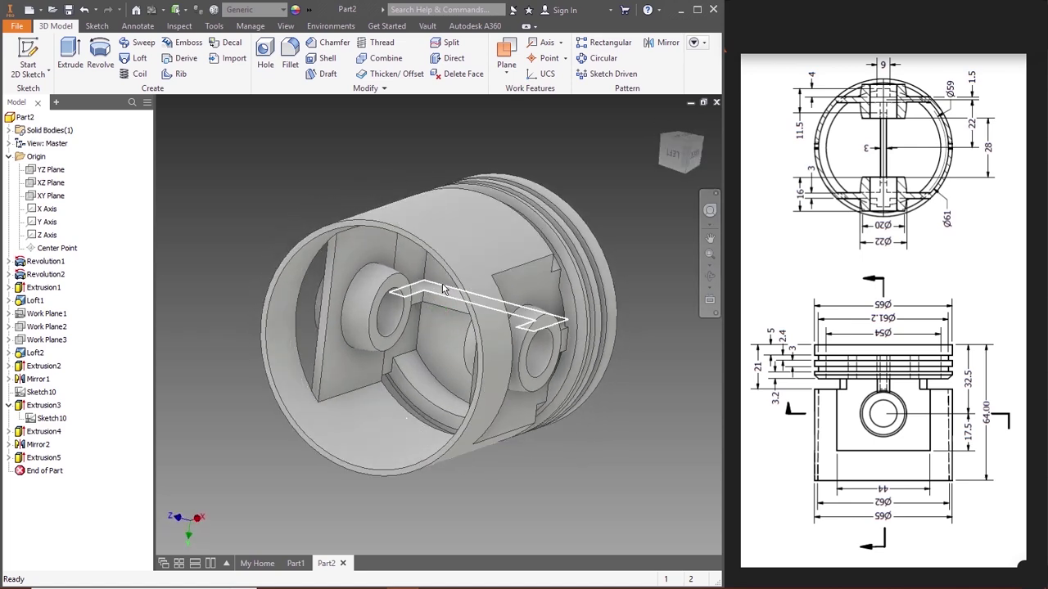
left_click(678, 157)
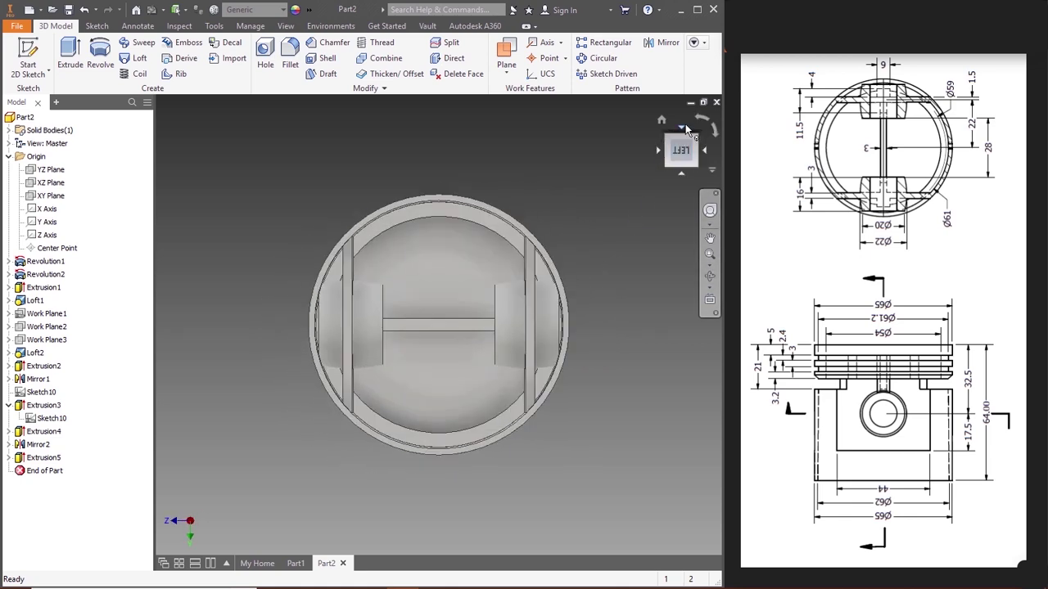
Step: Start a new sketch on the XZ Plane from the bottom view
left_click(685, 125)
scroll(869, 391, "right", 5)
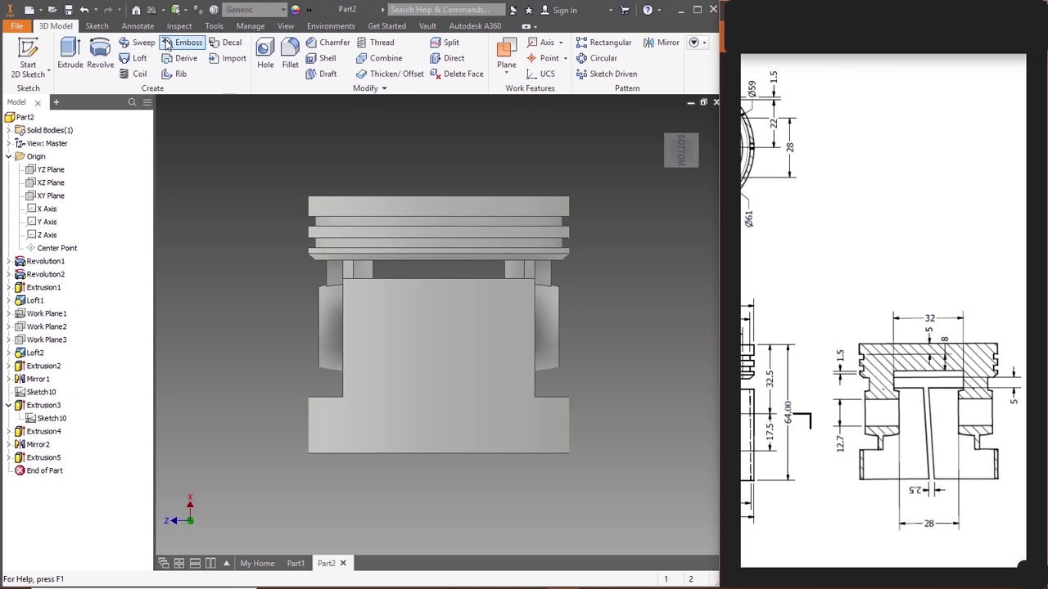
right_click(52, 190)
left_click(82, 226)
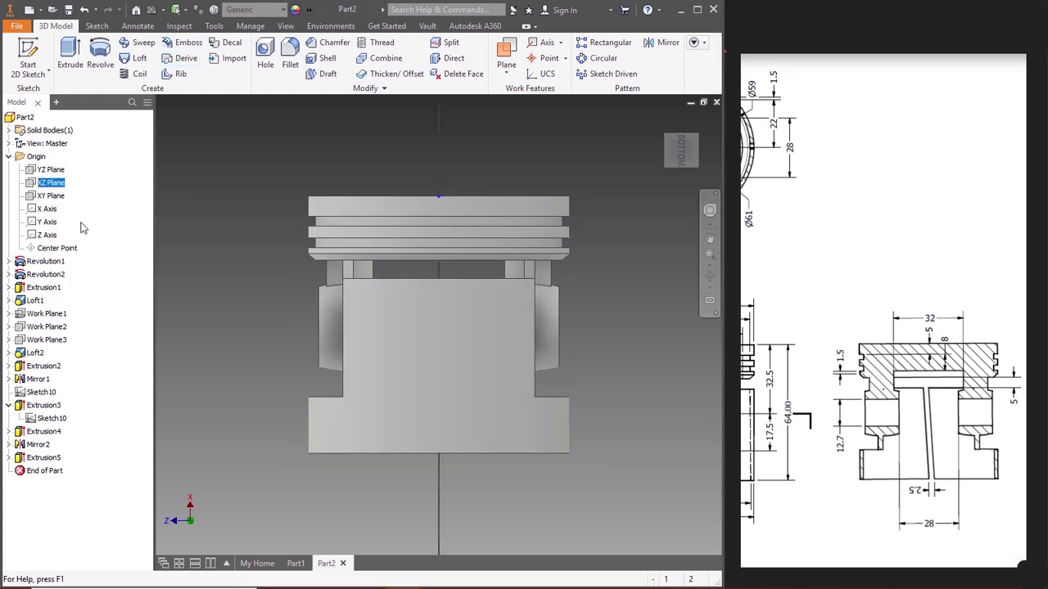
Step: Draw 2.5 mm lines along the piston's top and bottom edges
left_click(69, 57)
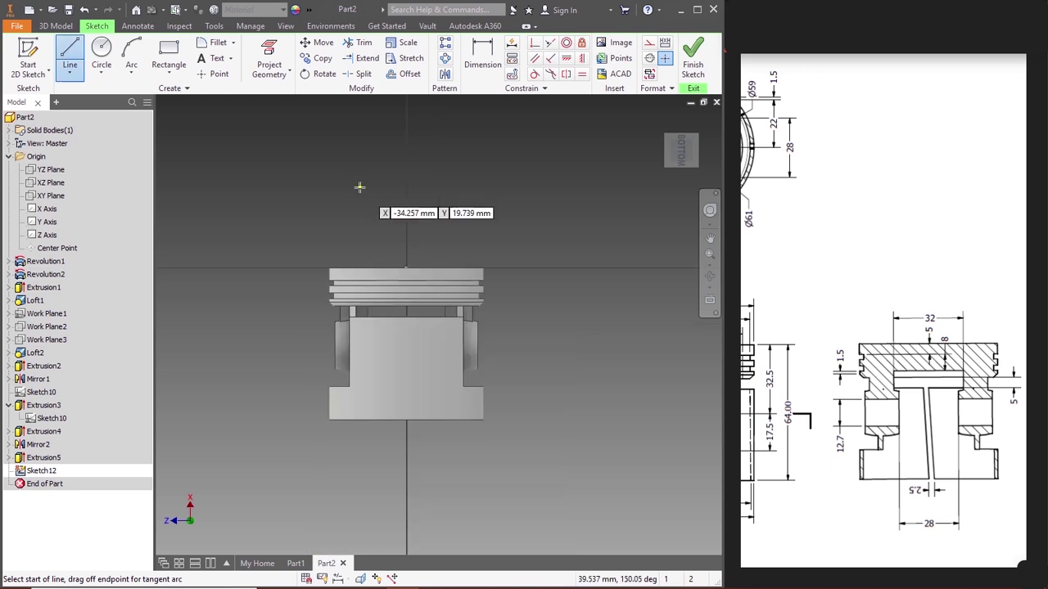
scroll(447, 337, "up", 3)
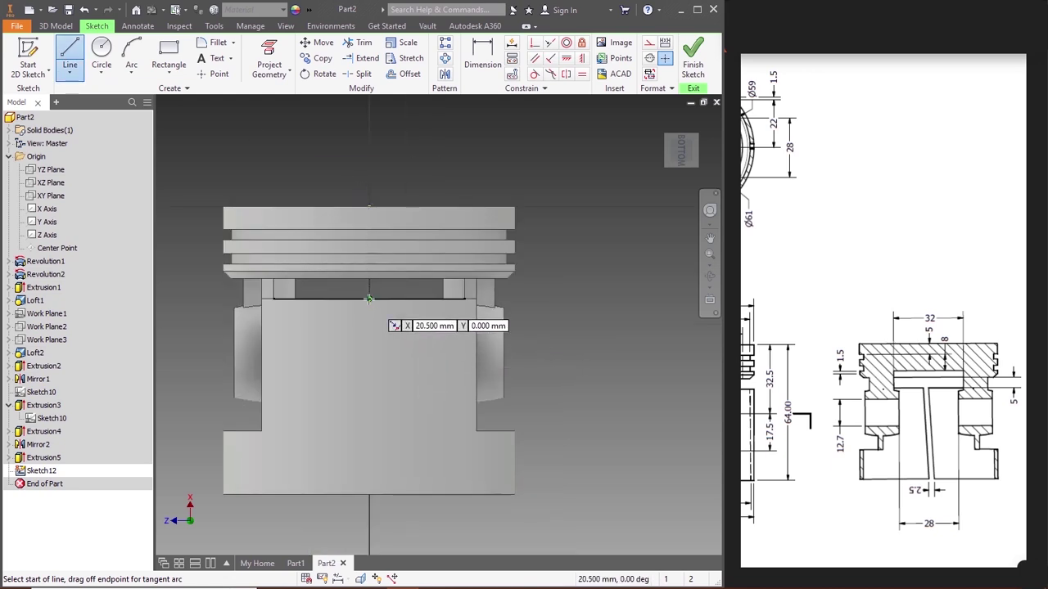
left_click(368, 299)
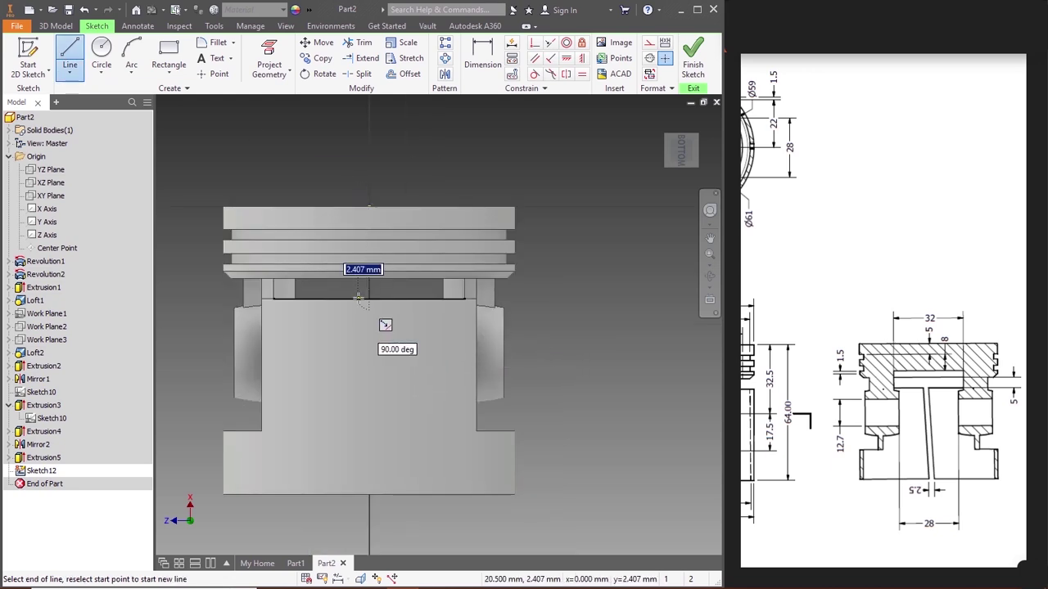
key("Return")
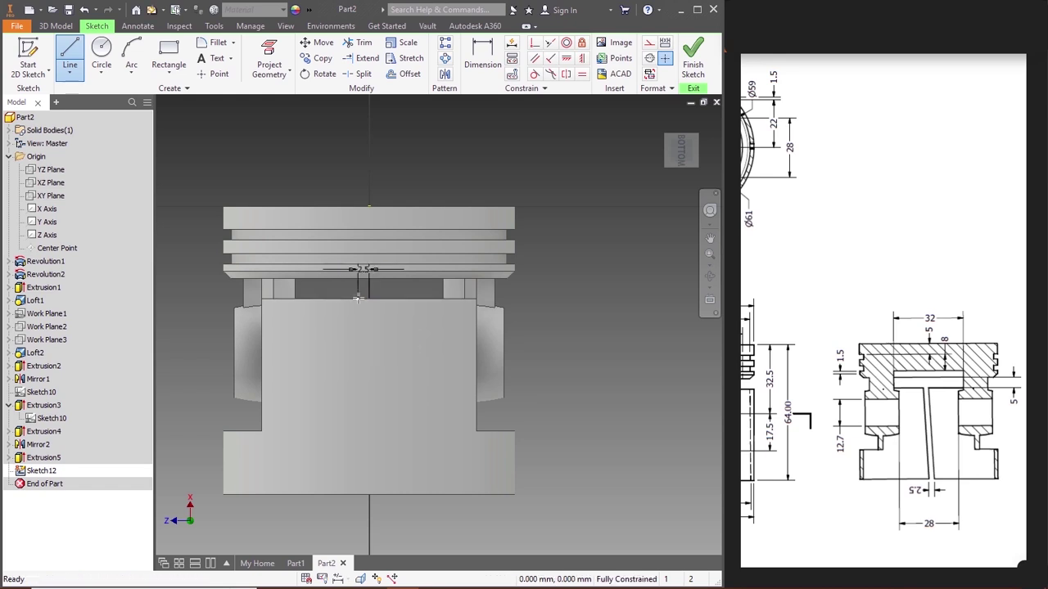
key("l")
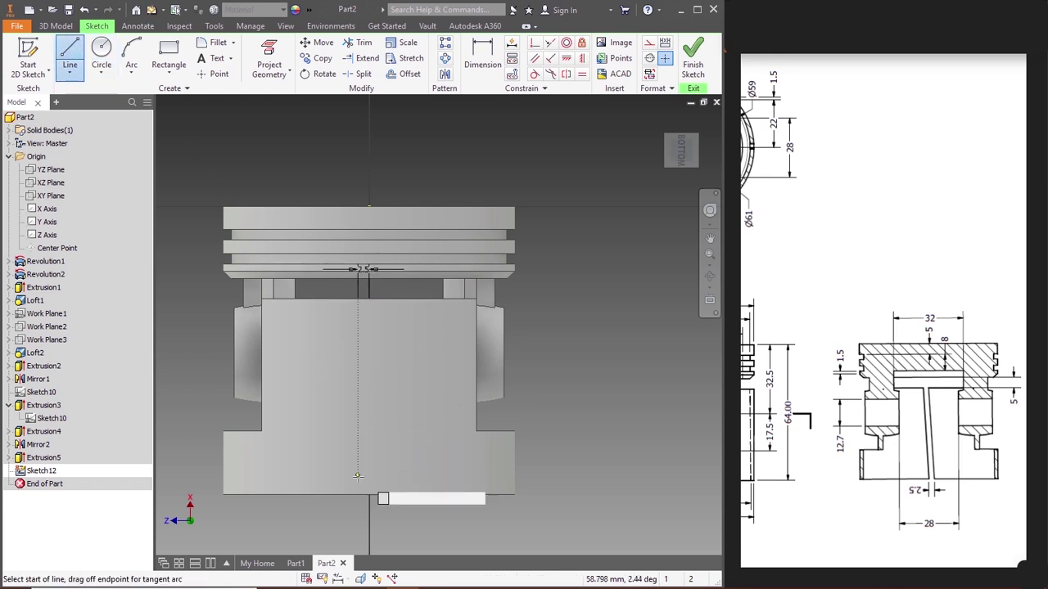
left_click(379, 494)
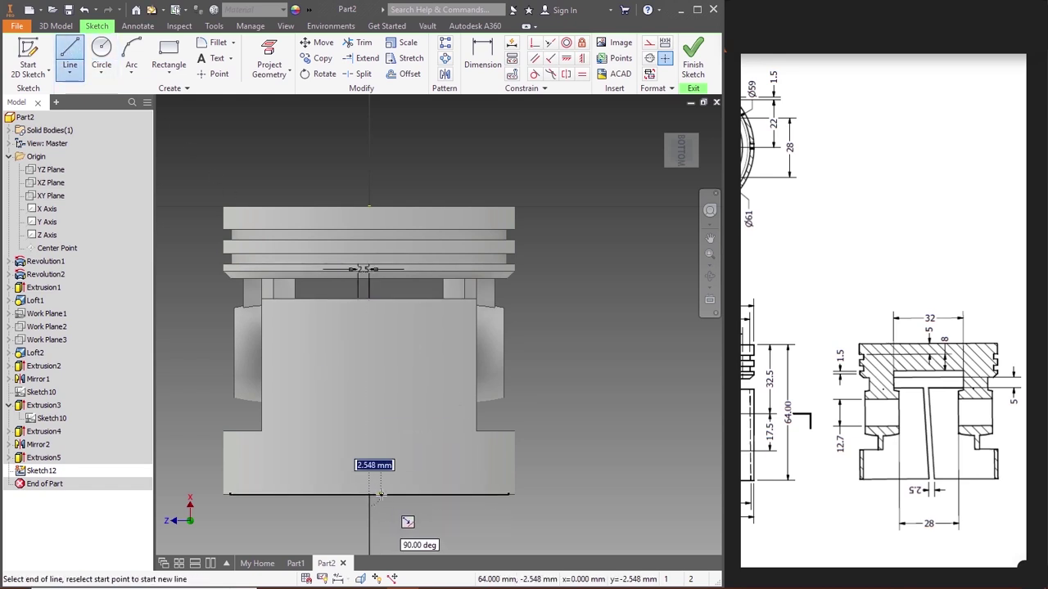
type("2.5")
key("Return")
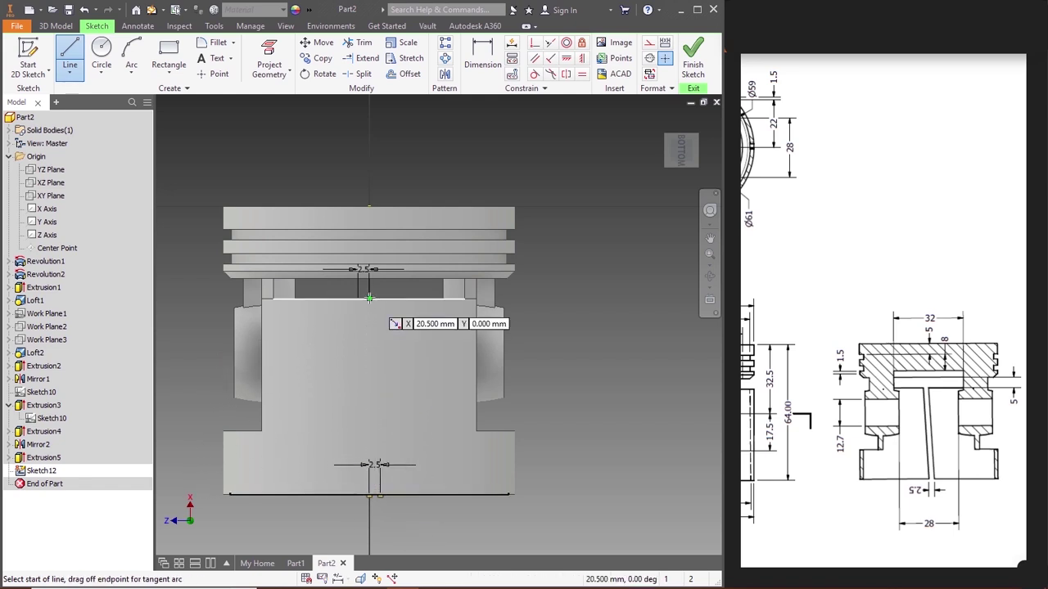
key("Escape")
Step: Abandon an extra line and finish Sketch12 as a constrained slot outline
left_click(69, 57)
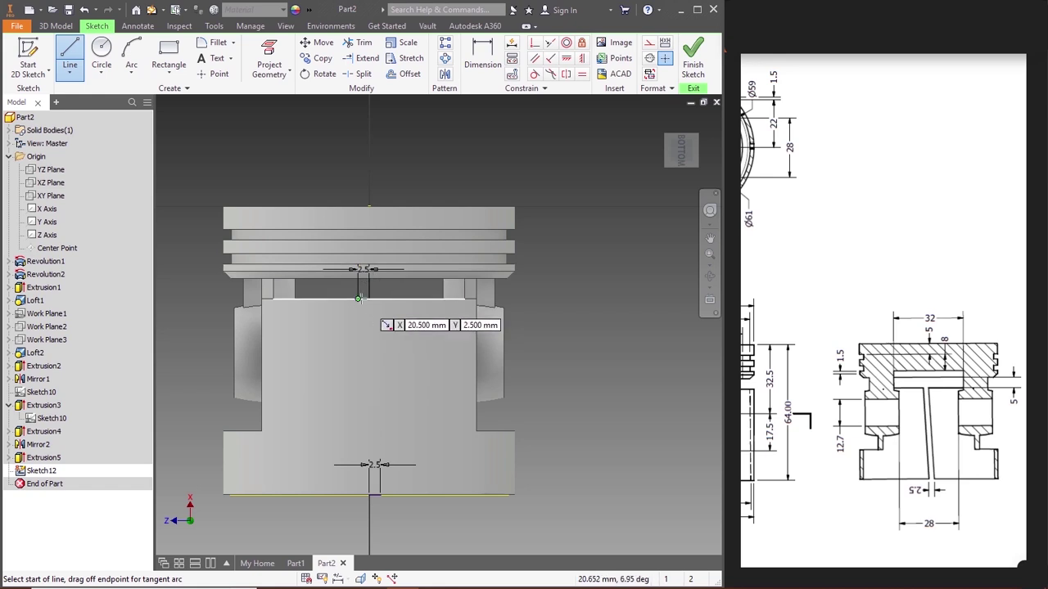
left_click(357, 298)
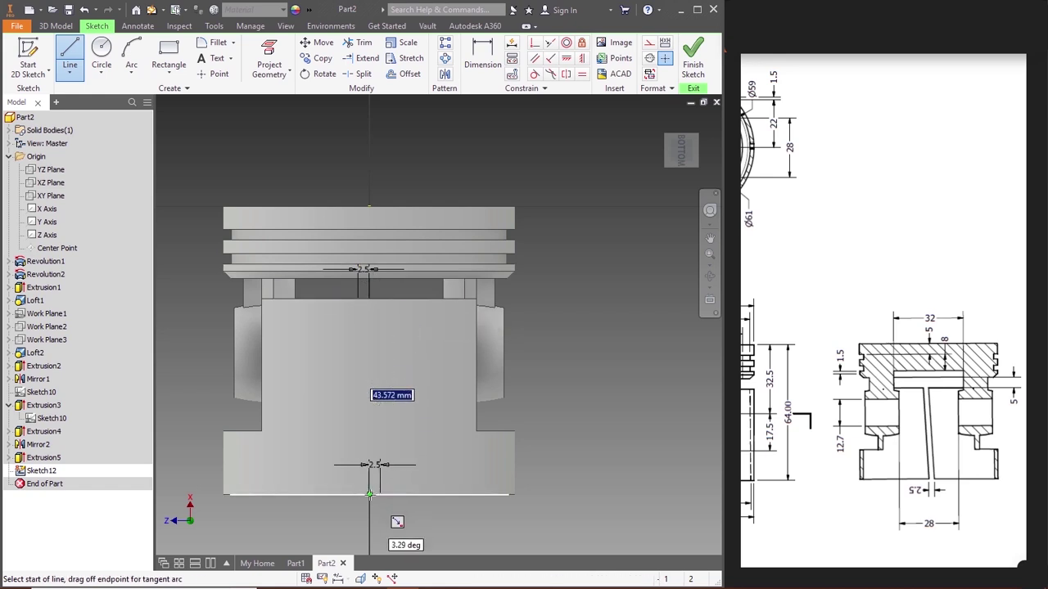
key("Escape")
left_click(692, 61)
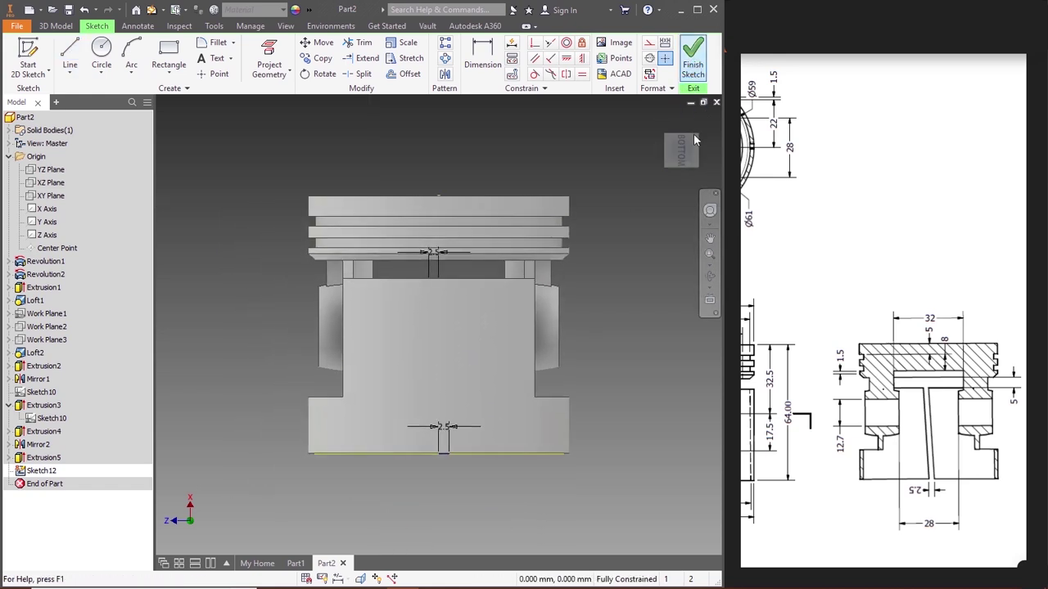
Step: Cut Sketch12's slot symmetrically about 99.8 mm through the piston, creating Extrusion6
left_click(697, 143)
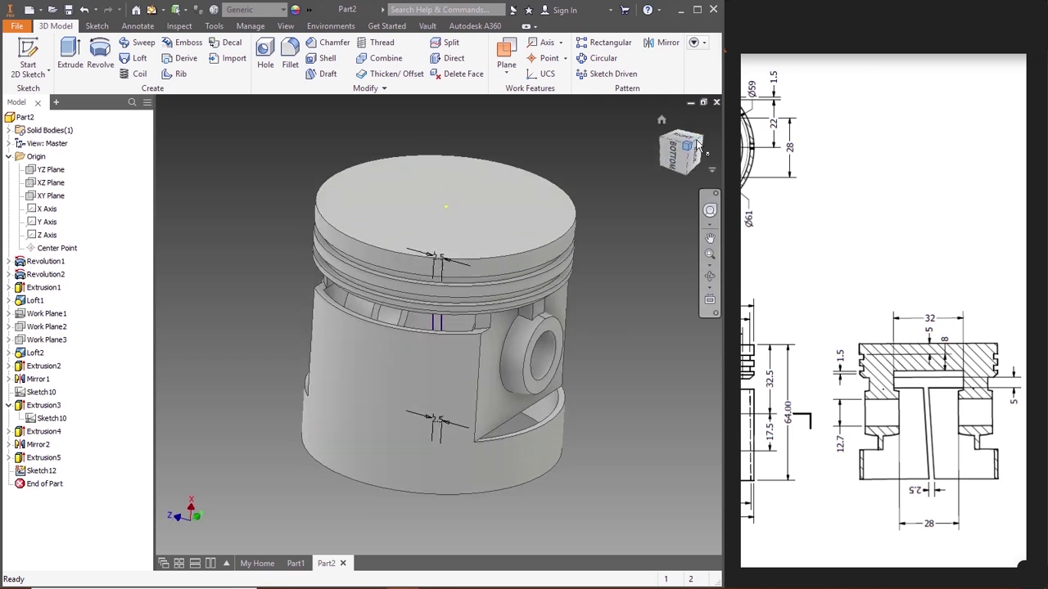
left_click(72, 61)
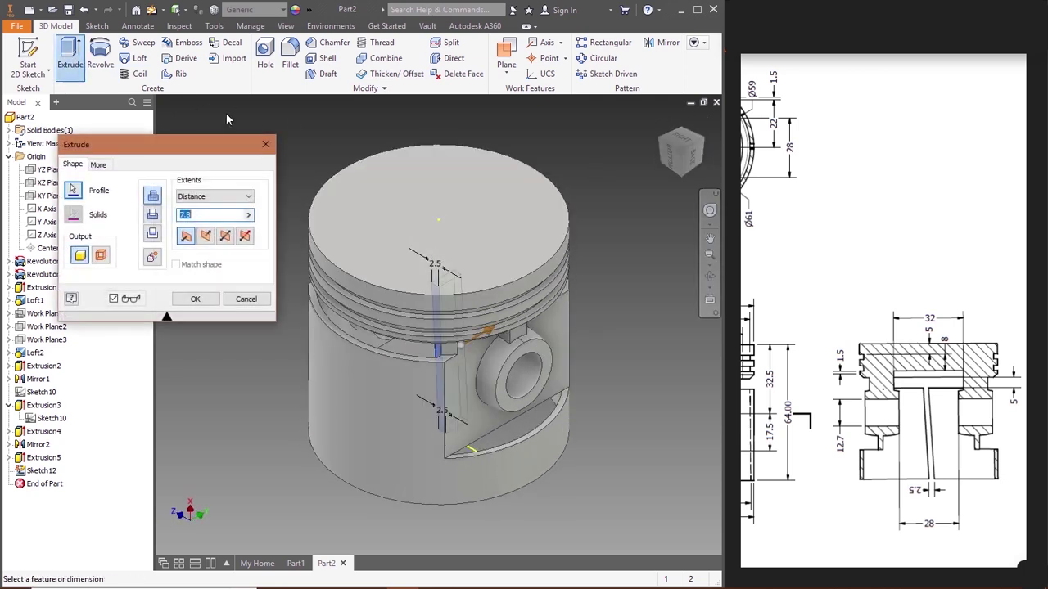
left_click(226, 236)
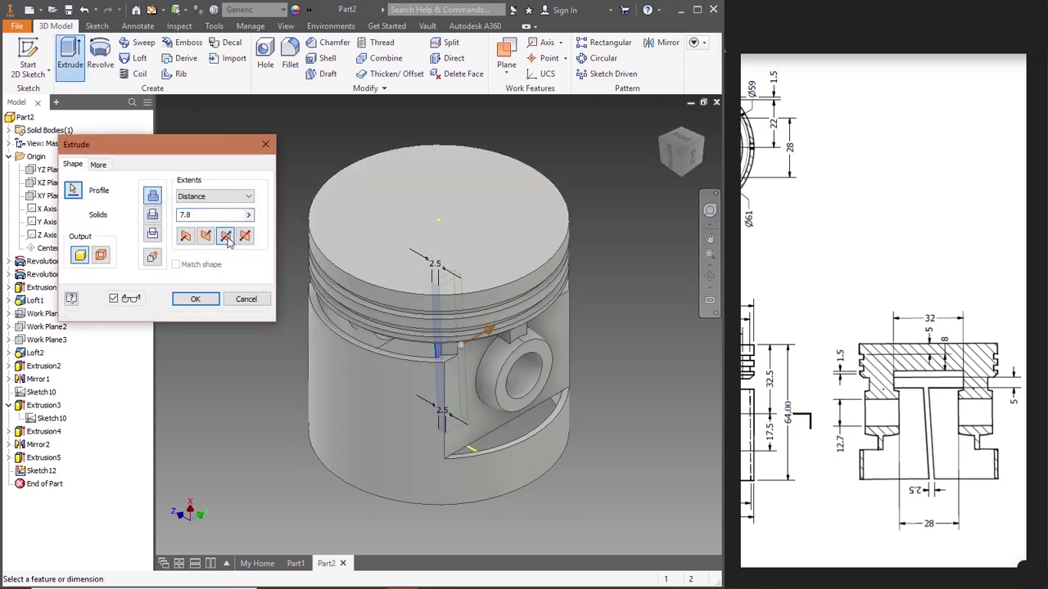
left_click(154, 214)
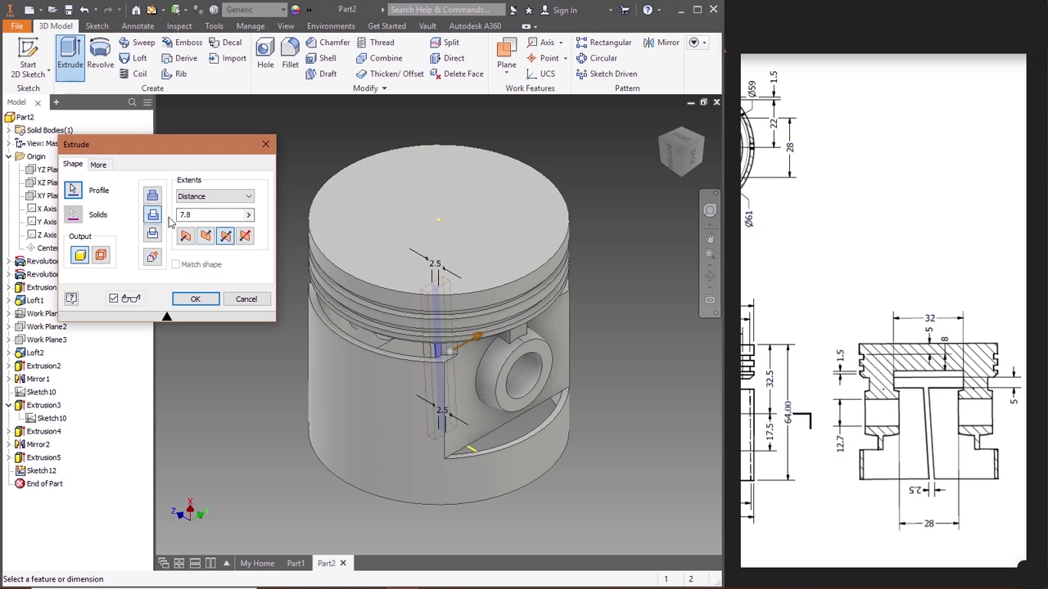
left_click_drag(473, 340, 603, 257)
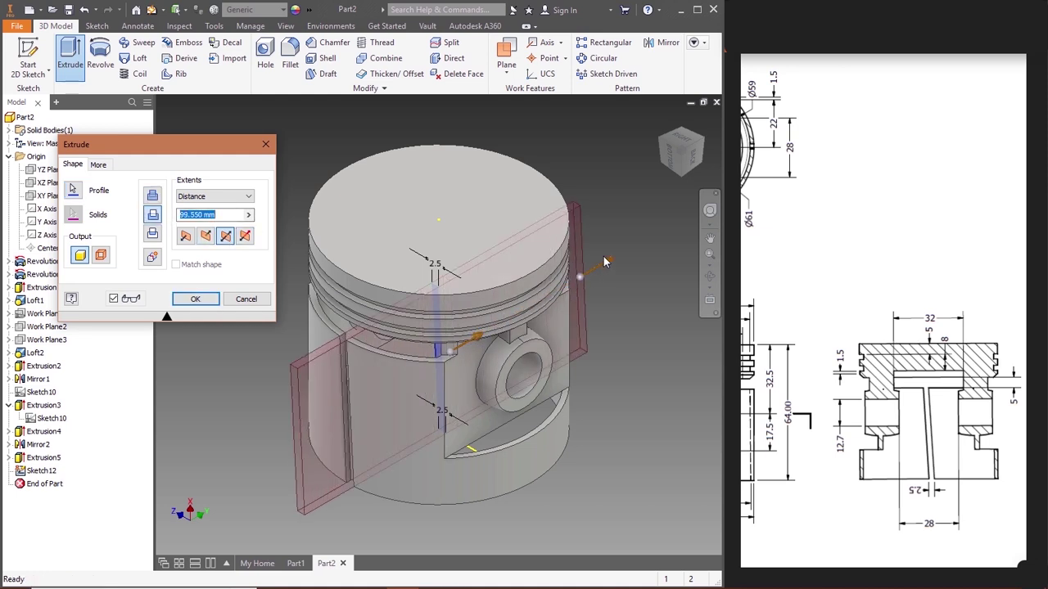
left_click(195, 299)
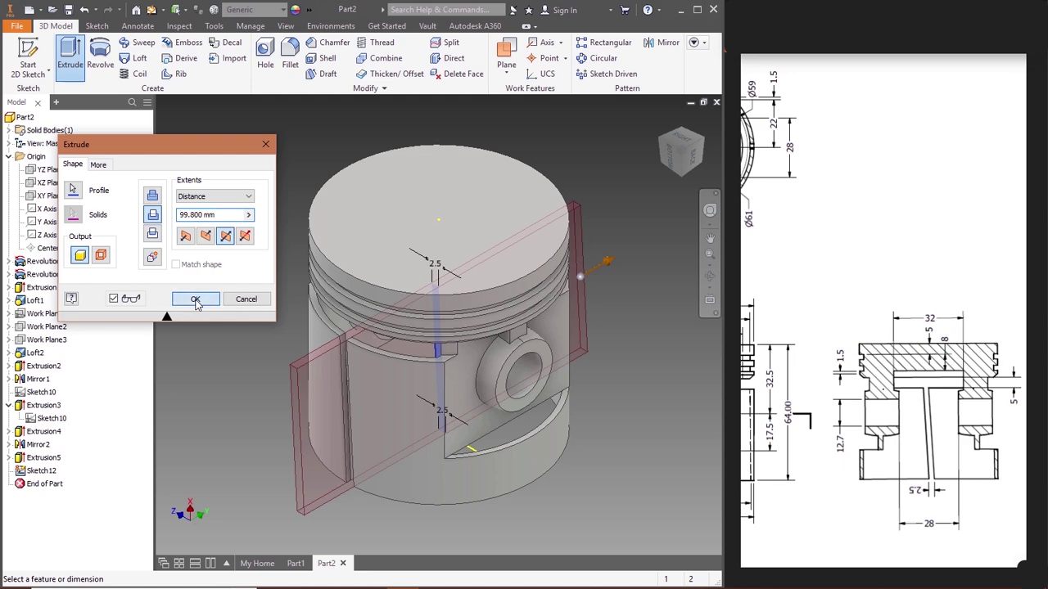
left_click(674, 164)
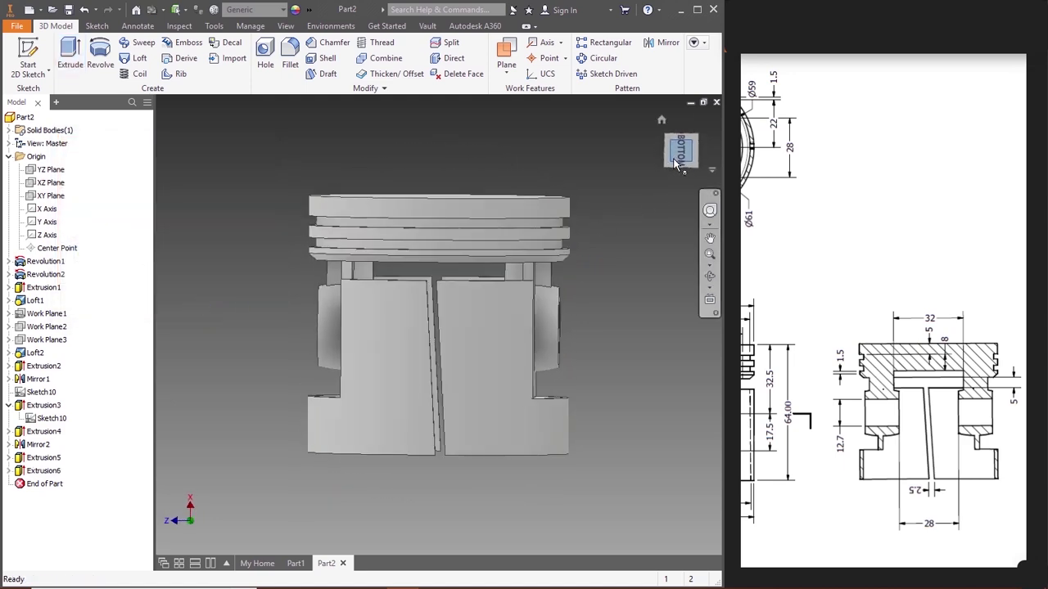
Step: Assign Aluminum 6061-AHC in iProperties Physical, giving the piston a 0.139 kg mass
left_click(668, 141)
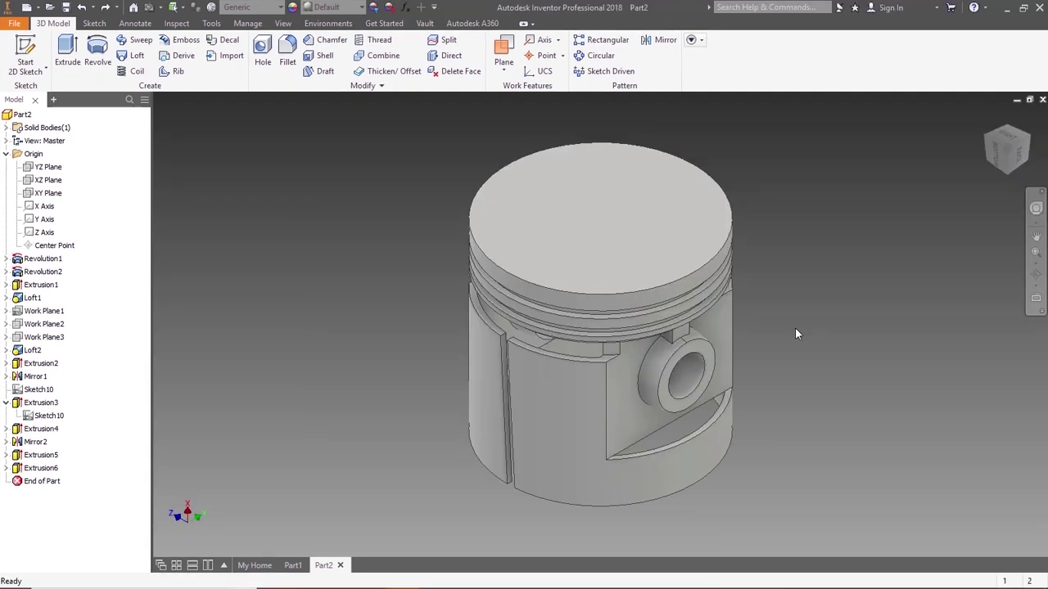
left_click(14, 25)
left_click(54, 283)
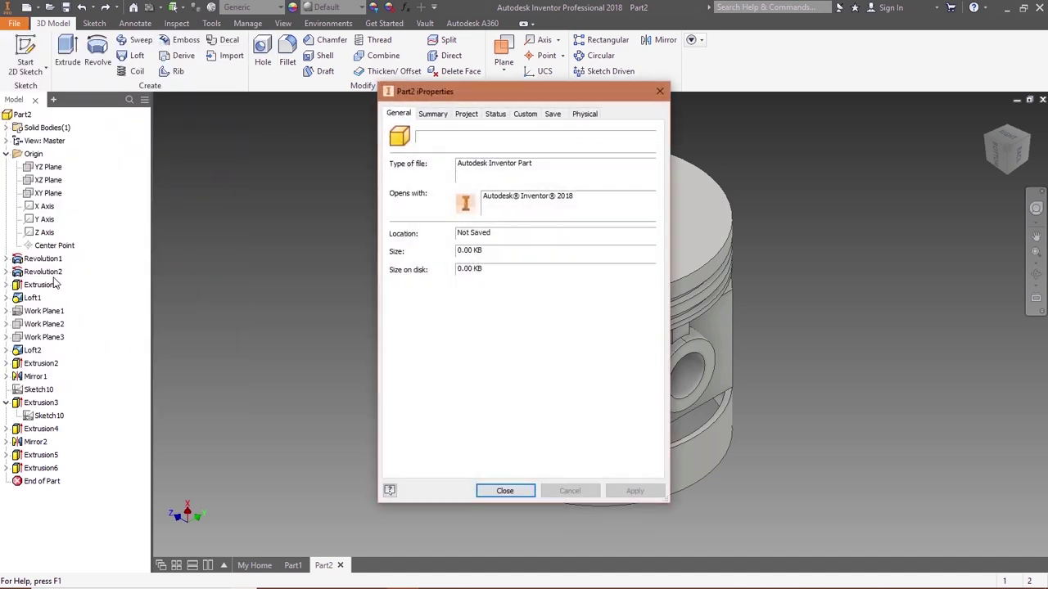
left_click_drag(522, 97, 287, 134)
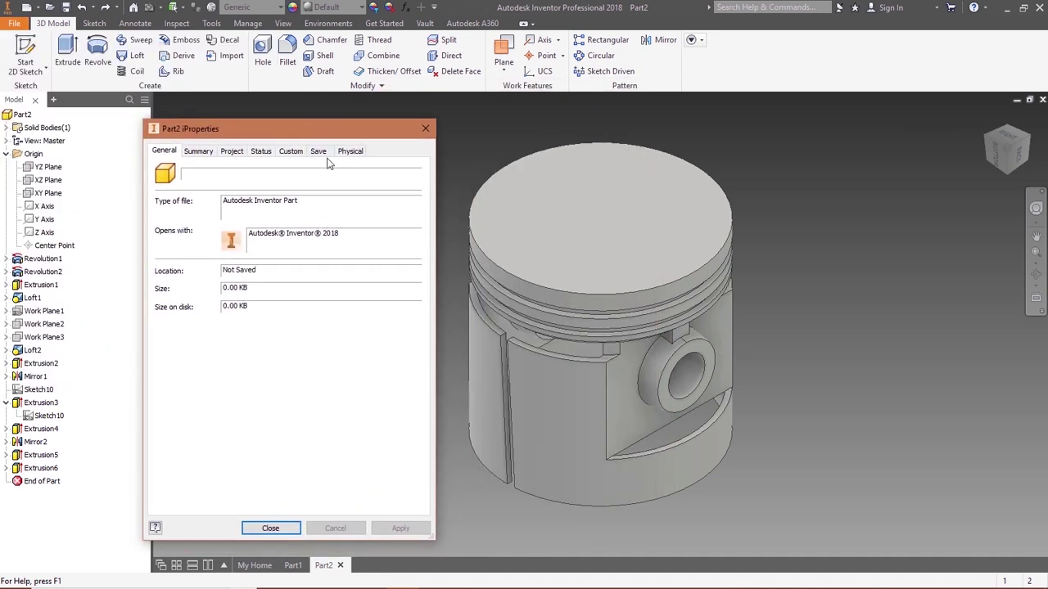
left_click(347, 152)
left_click(319, 211)
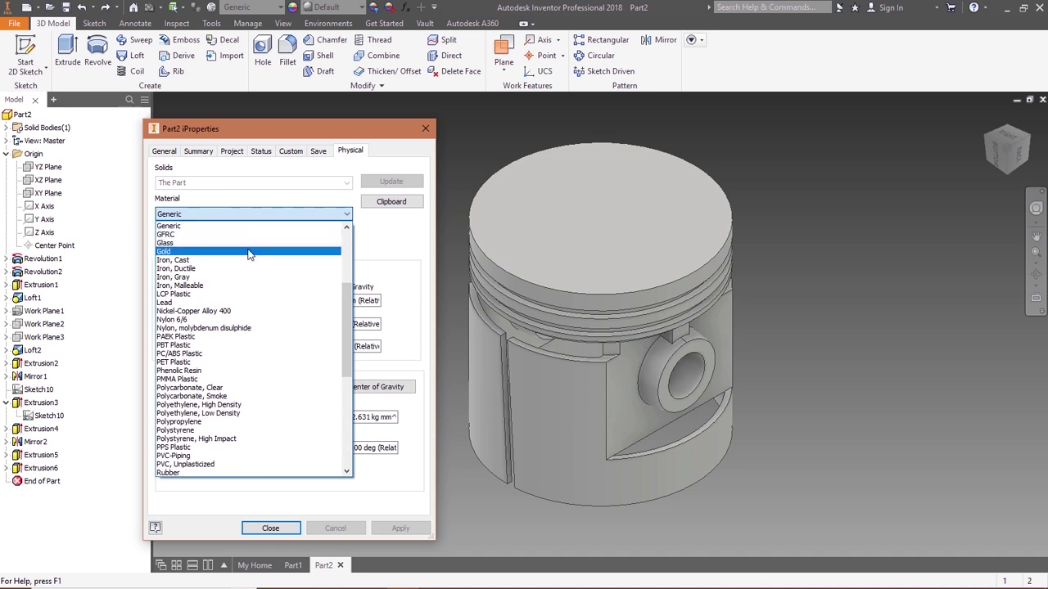
scroll(249, 254, "up", 5)
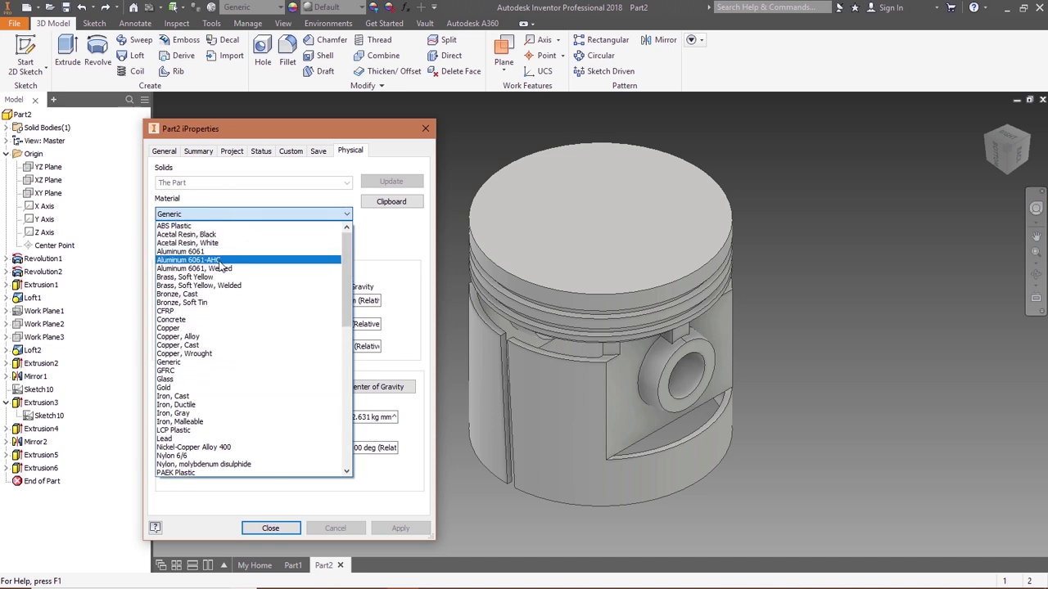
left_click(220, 264)
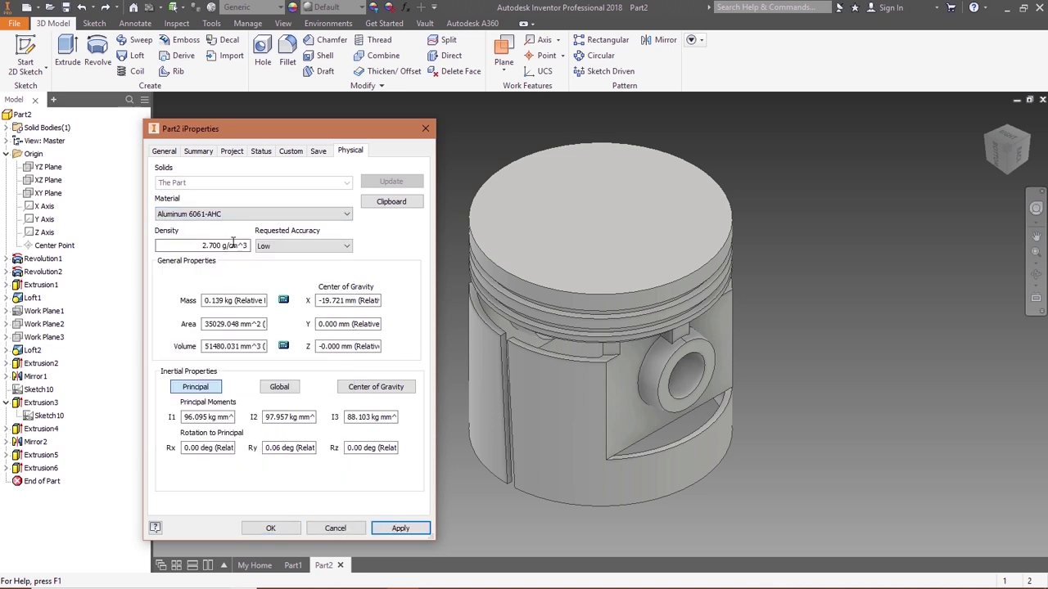
left_click(399, 528)
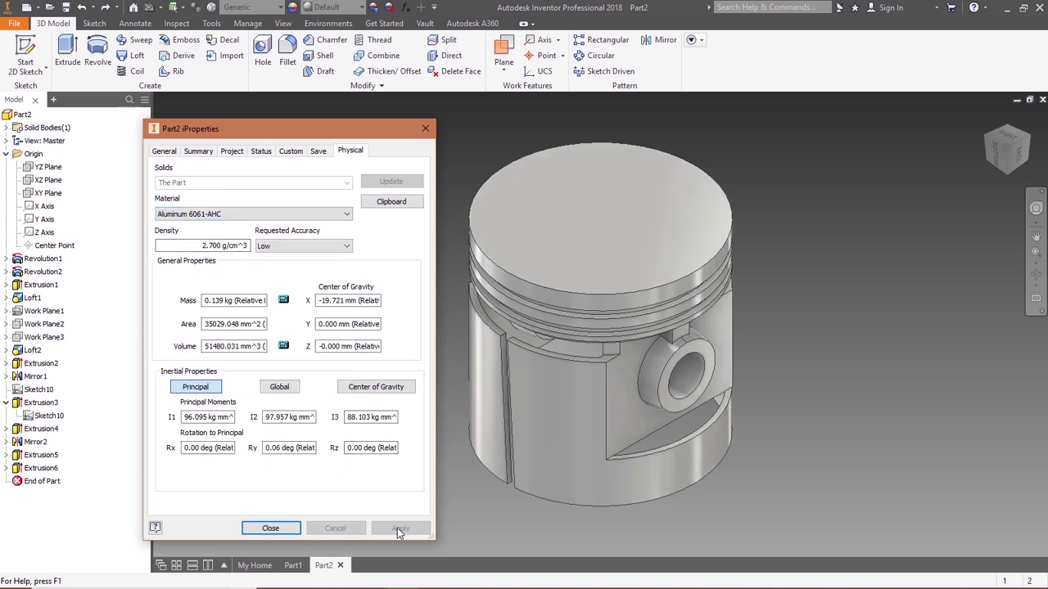
left_click(271, 528)
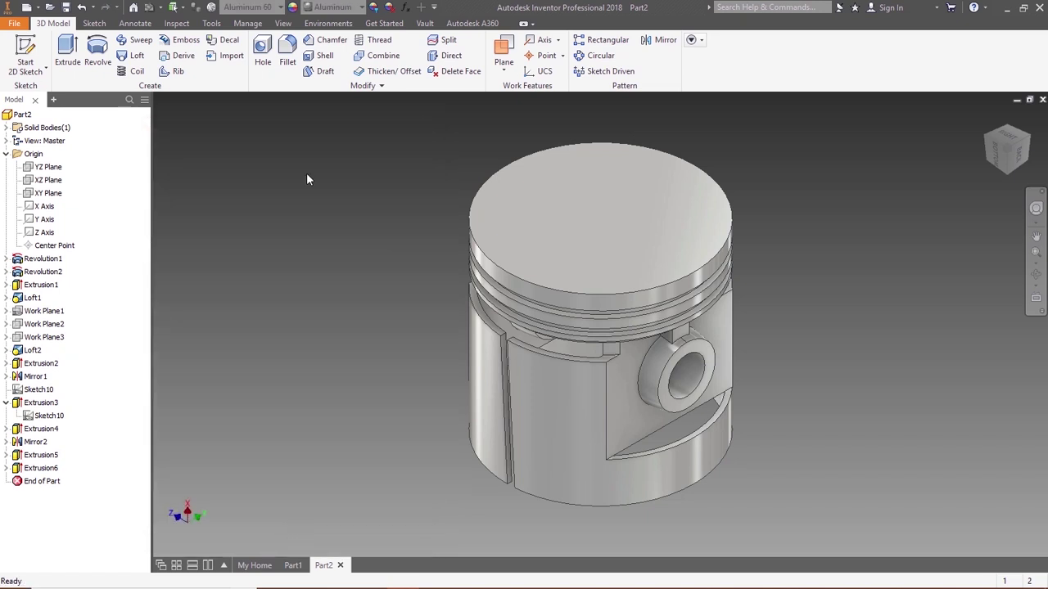
Step: Save the aluminium piston as Piston.ipt in the Petrol engine piston folder
left_click(24, 25)
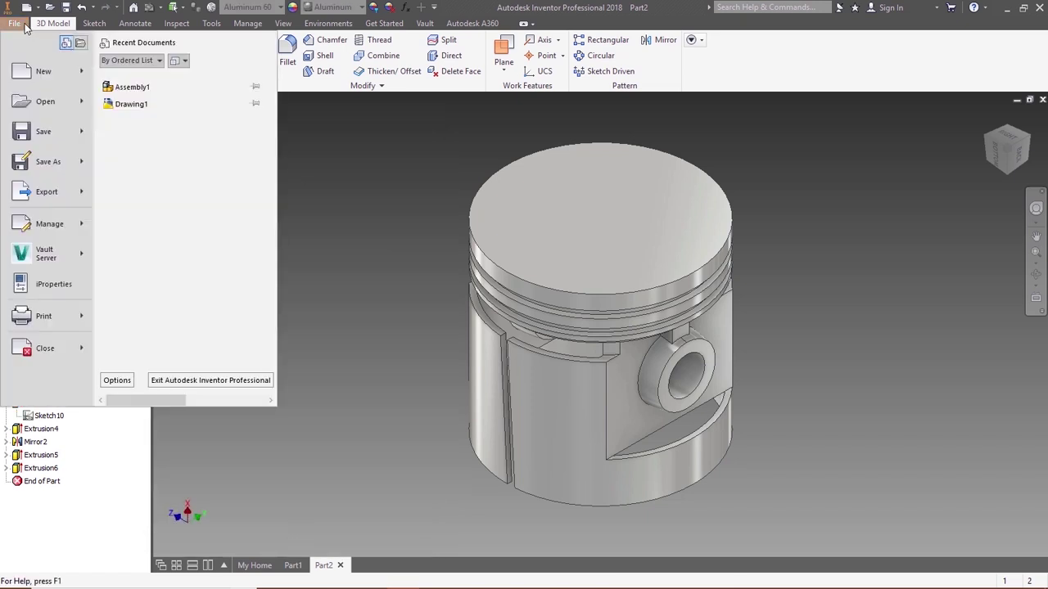
left_click(48, 162)
type("Piston")
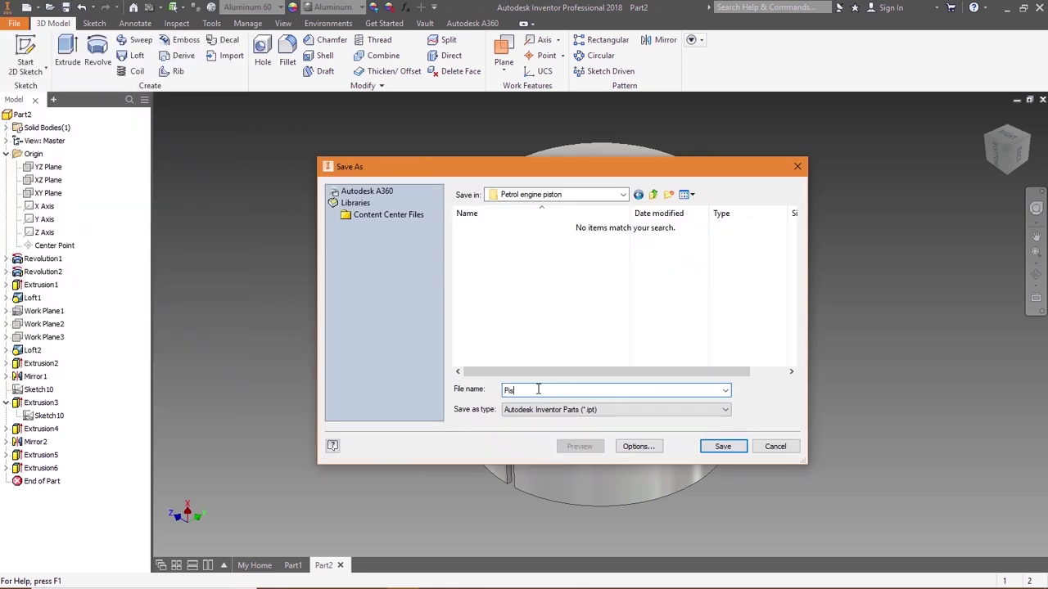
left_click(724, 447)
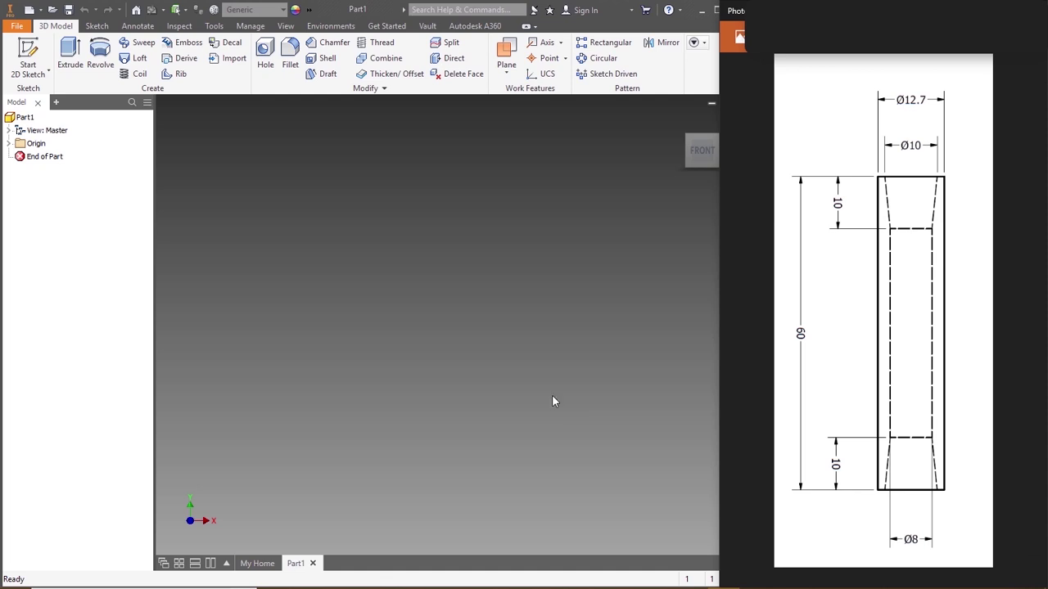
Step: Create a new Standard (mm).ipt part and start a 2D sketch on the XY Plane
left_click(29, 9)
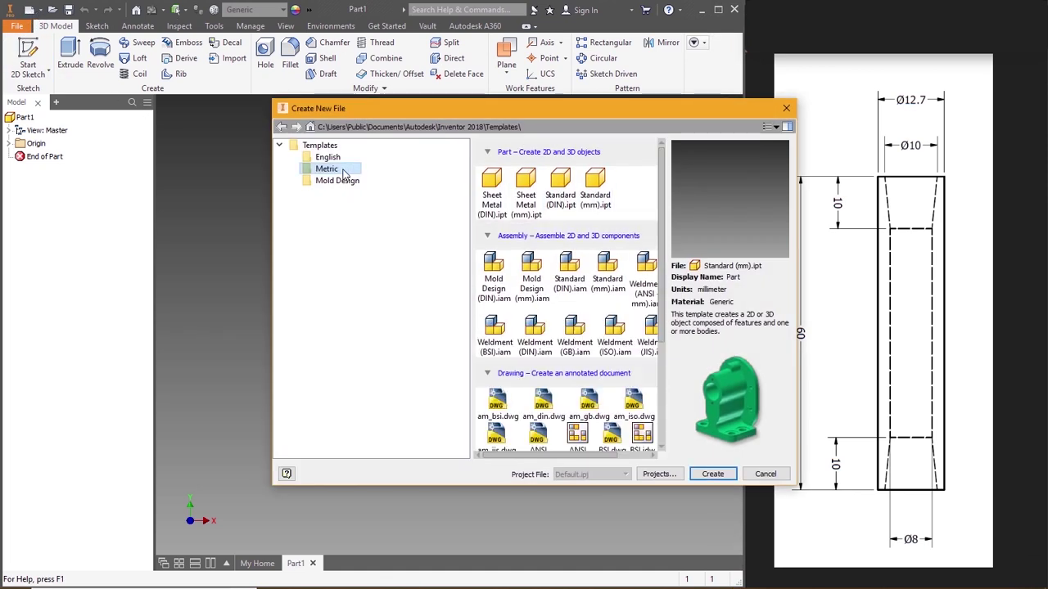
left_click(594, 193)
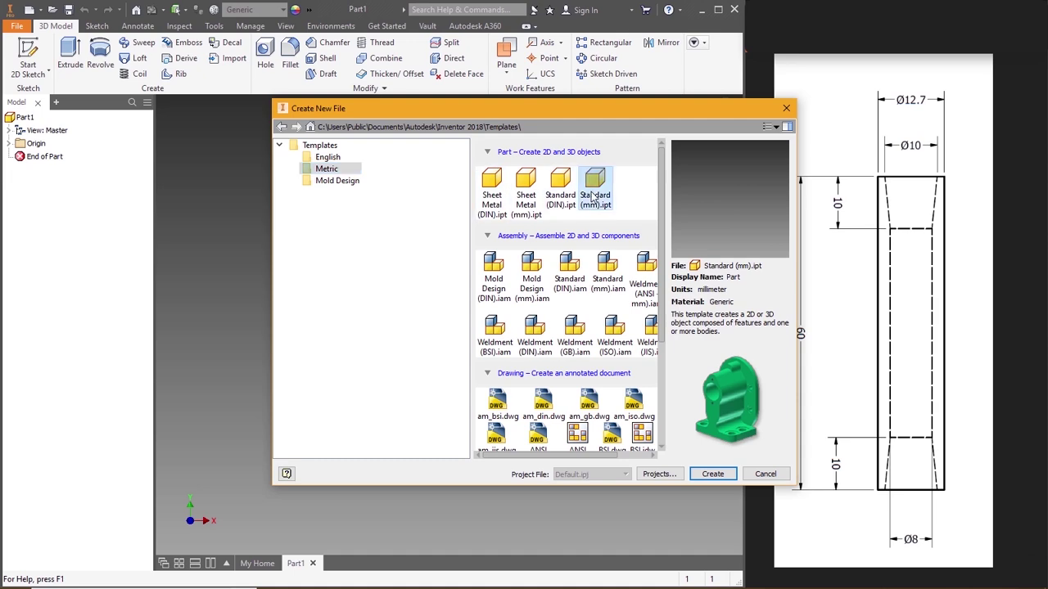
left_click(713, 475)
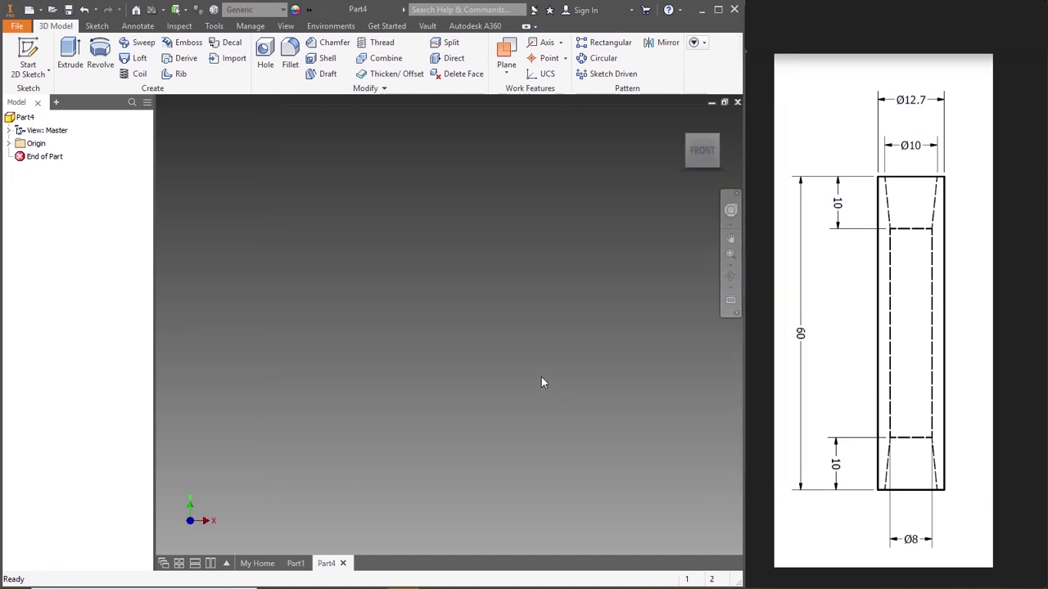
left_click(28, 61)
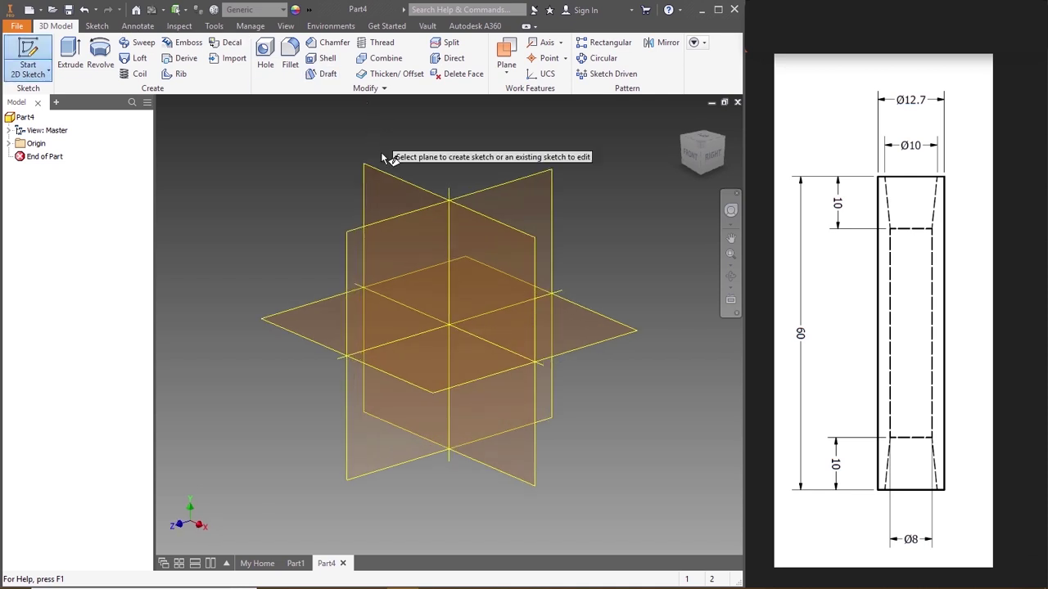
left_click(386, 181)
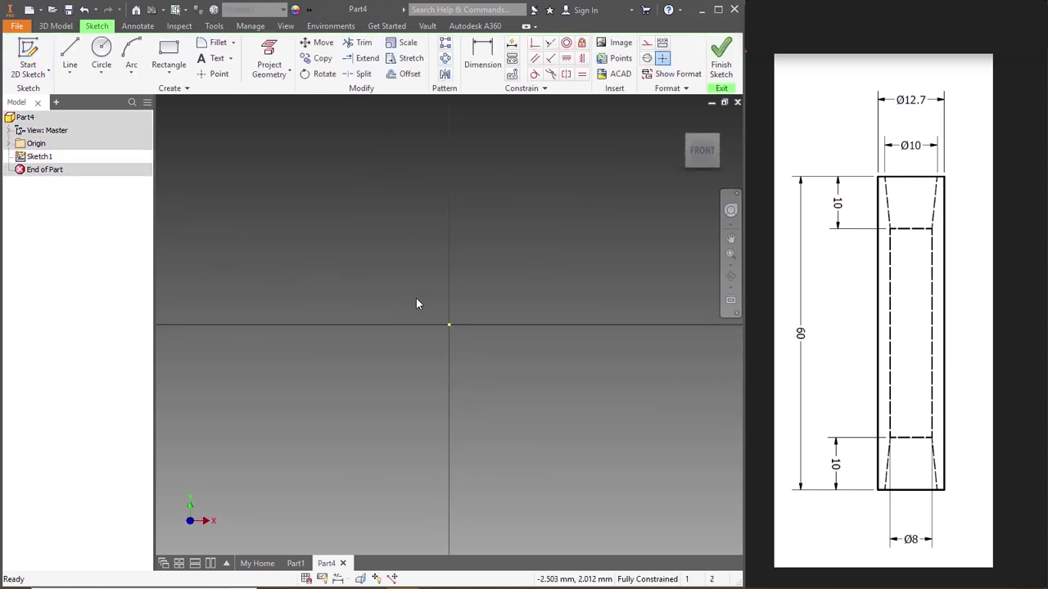
Step: Draw a 60 mm vertical line up from the sketch origin
left_click(70, 58)
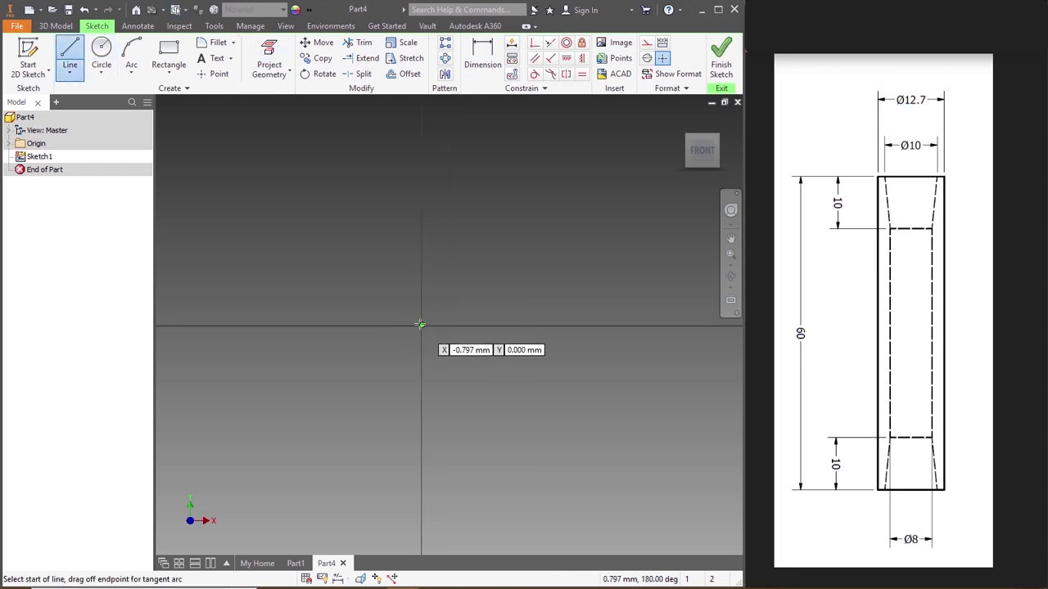
left_click(421, 327)
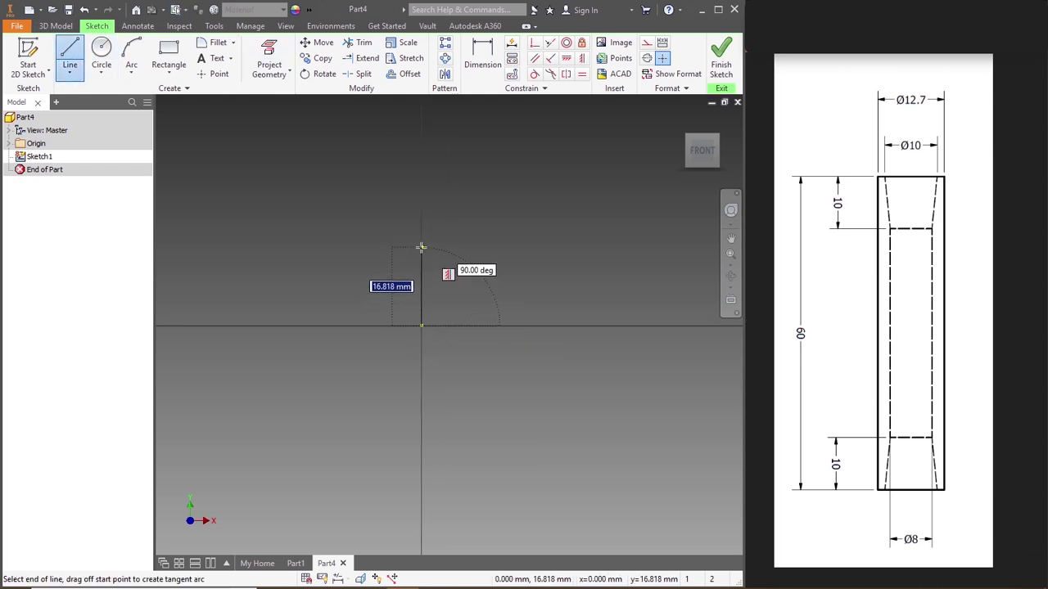
type("60")
key("Return")
key("Escape")
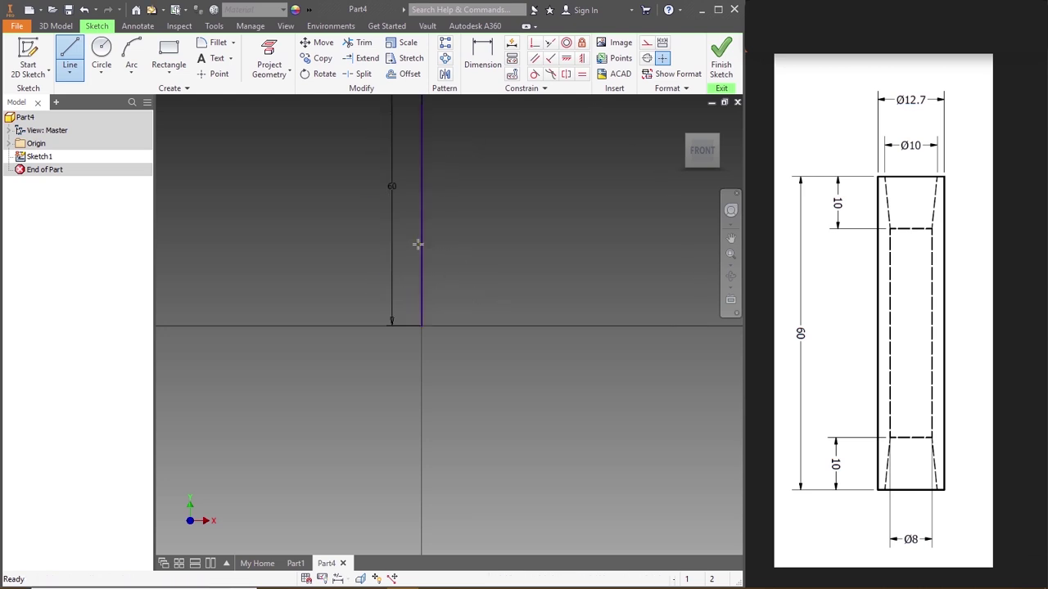
scroll(417, 244, "down", 5)
key("Escape")
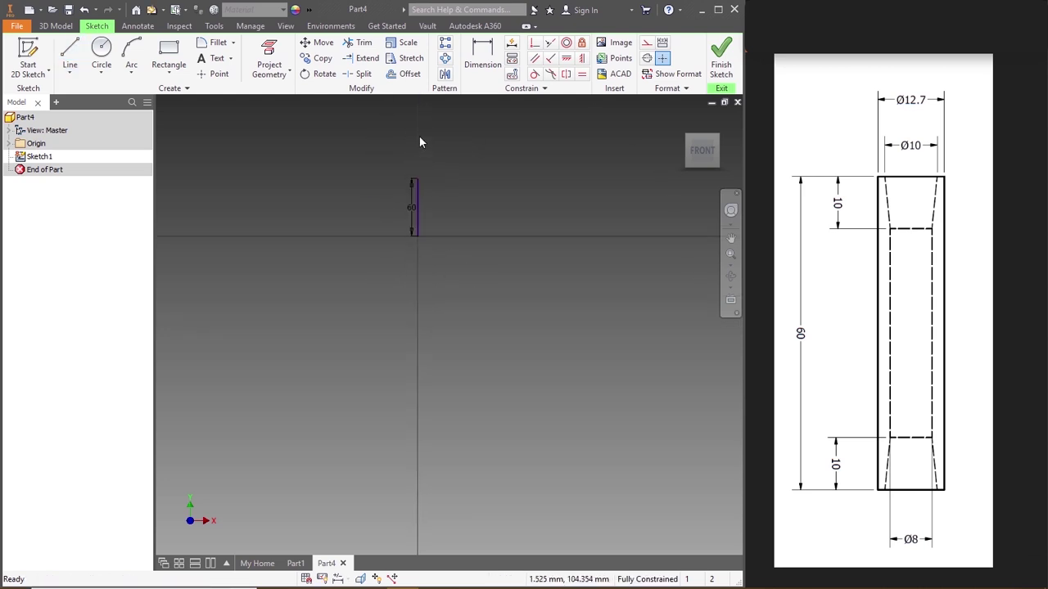
scroll(430, 196, "up", 5)
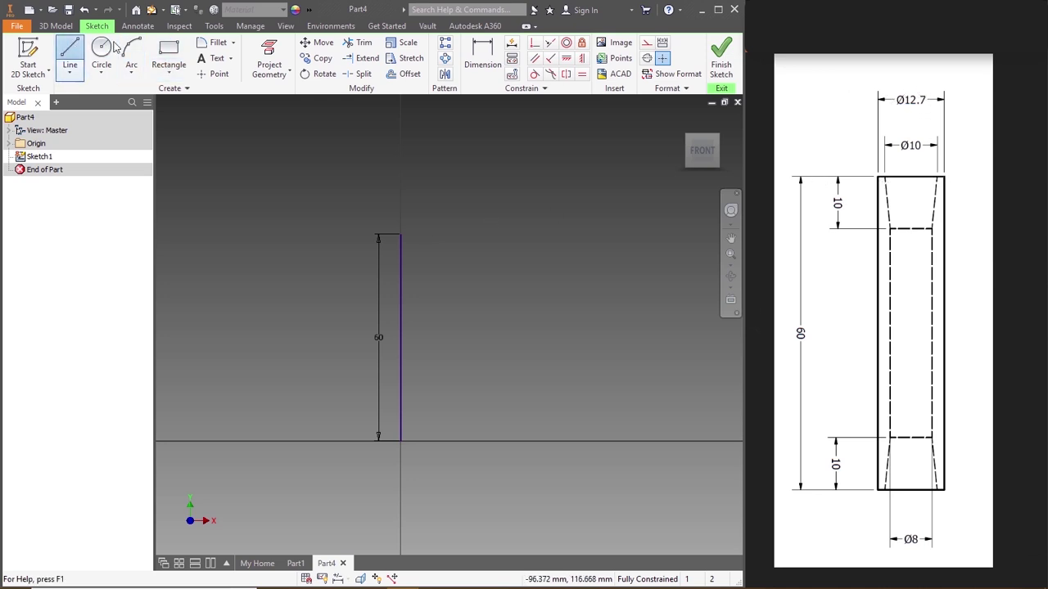
Step: Draw a 12.7 mm horizontal line from the top of the 60 mm line
left_click(70, 56)
scroll(402, 234, "up", 3)
left_click(400, 235)
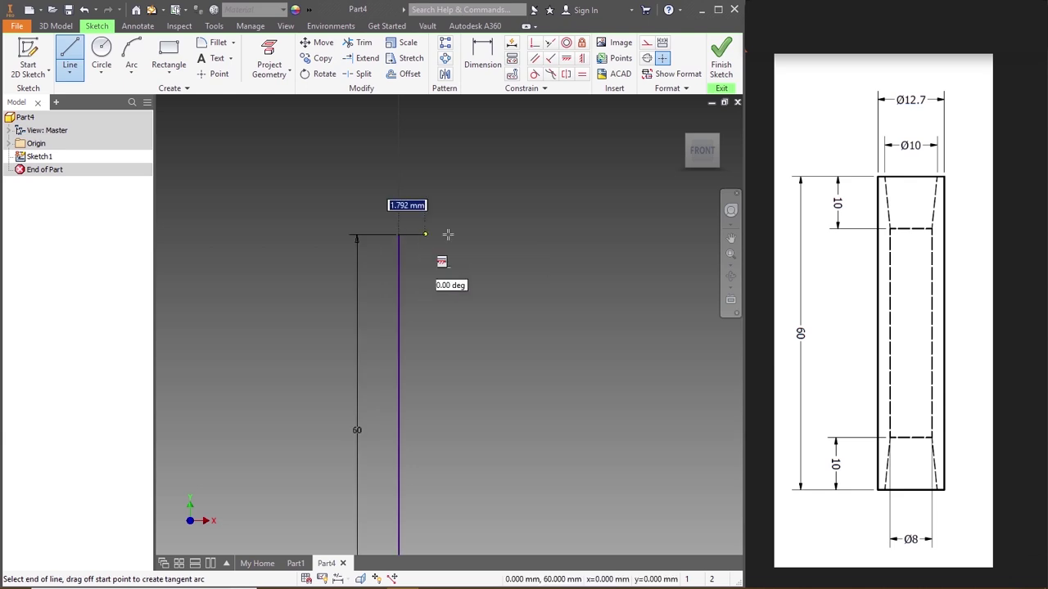
type("12.7")
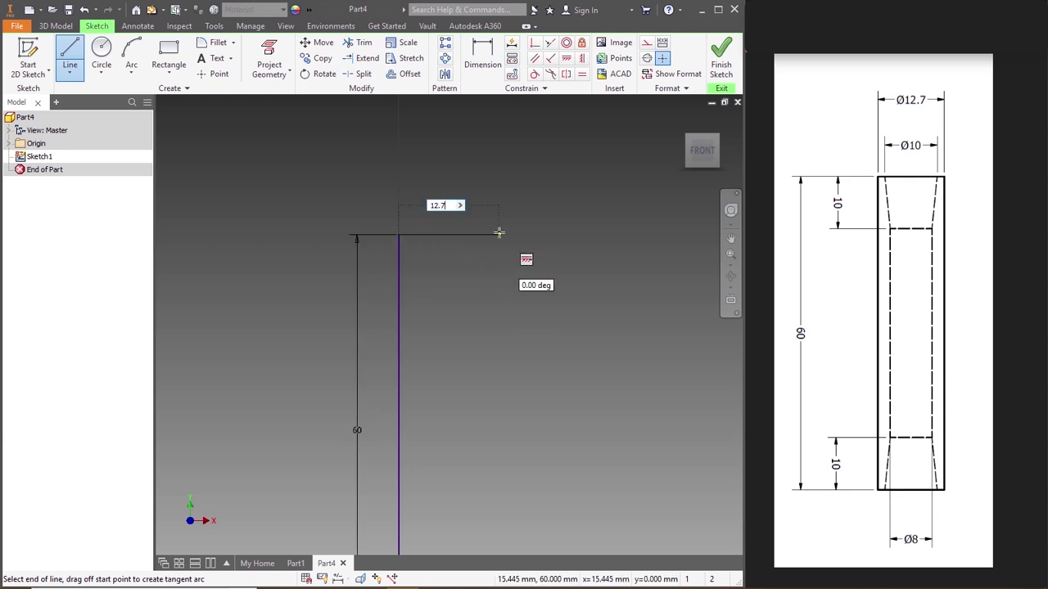
key("Return")
key("Escape")
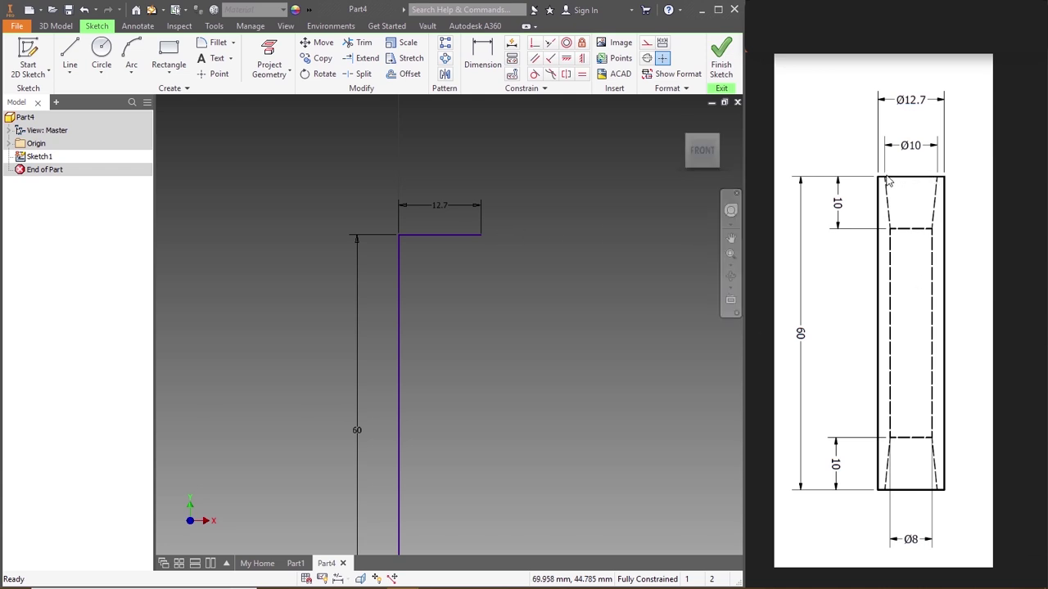
Step: Draw a 5 mm segment starting at the midpoint of the top line
left_click(69, 58)
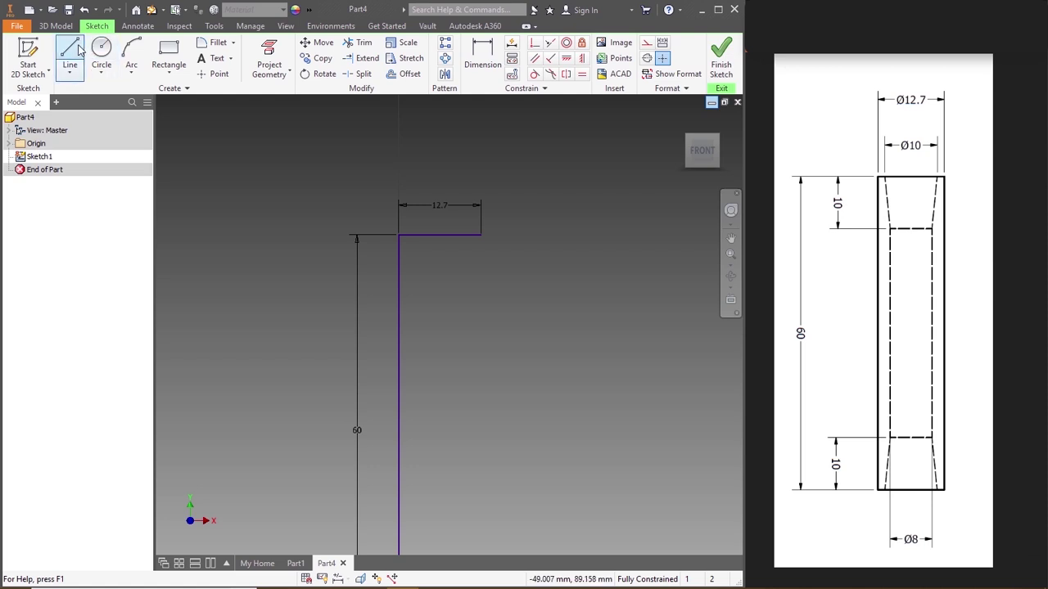
left_click(439, 235)
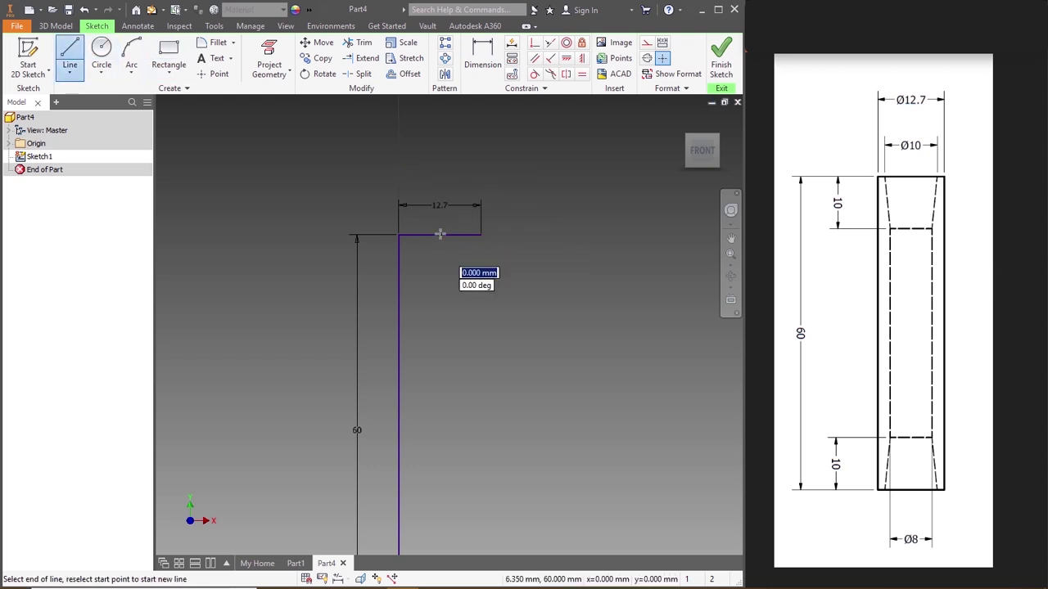
type("5")
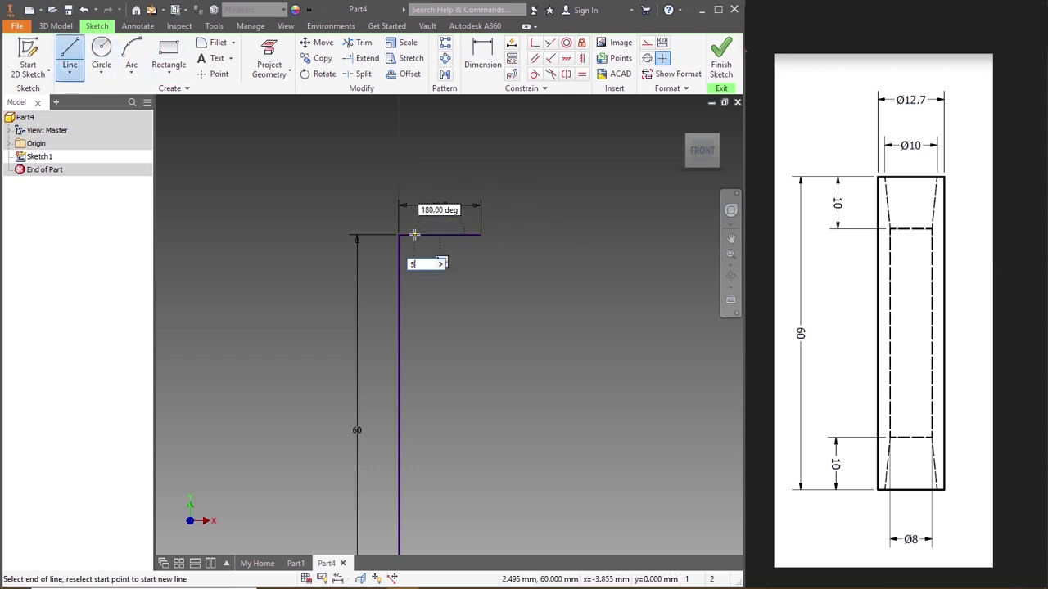
key("Return")
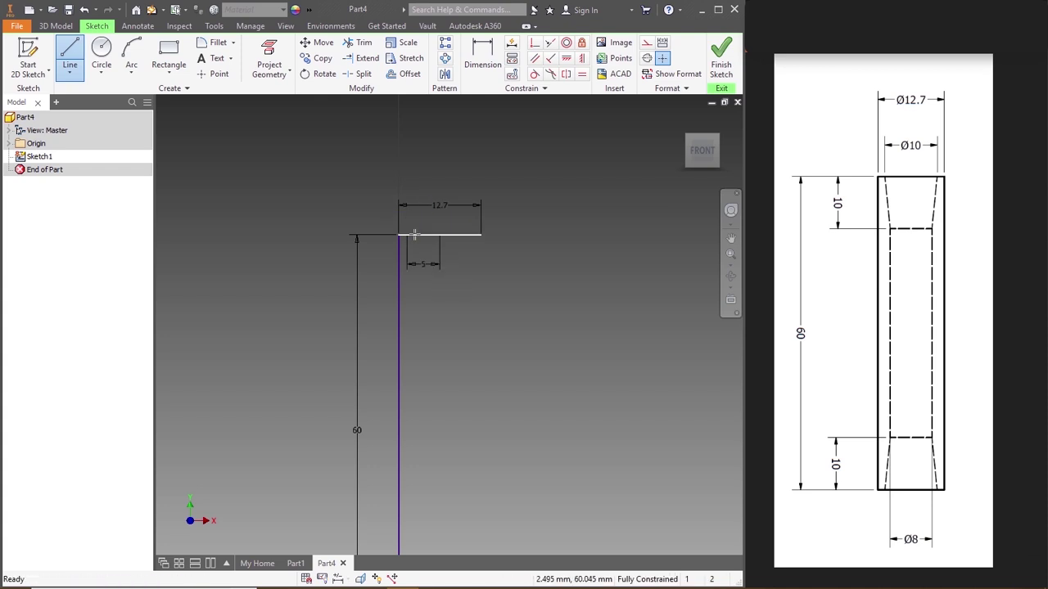
key("Escape")
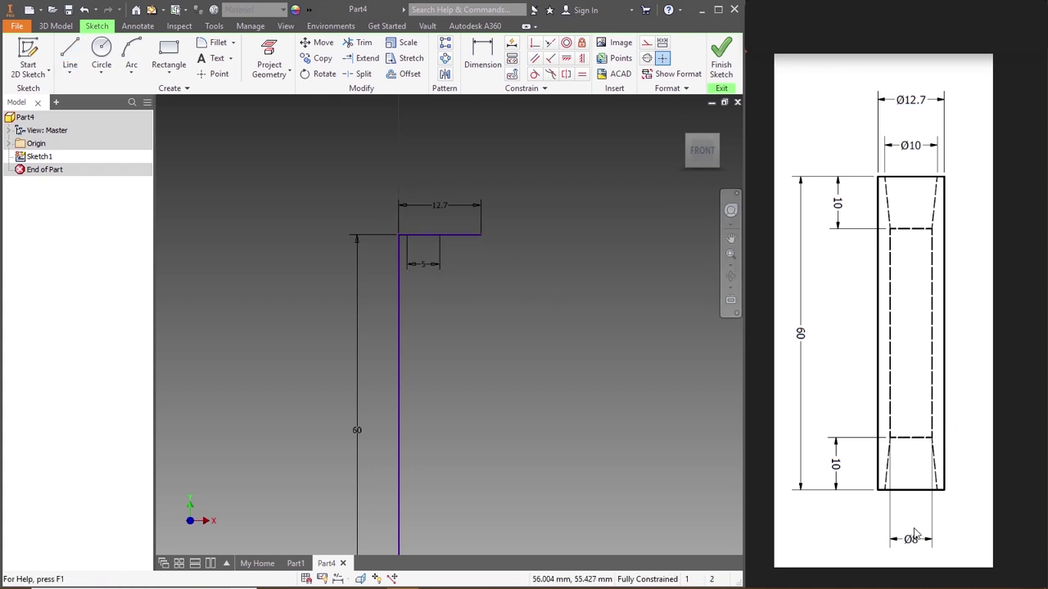
left_click(69, 58)
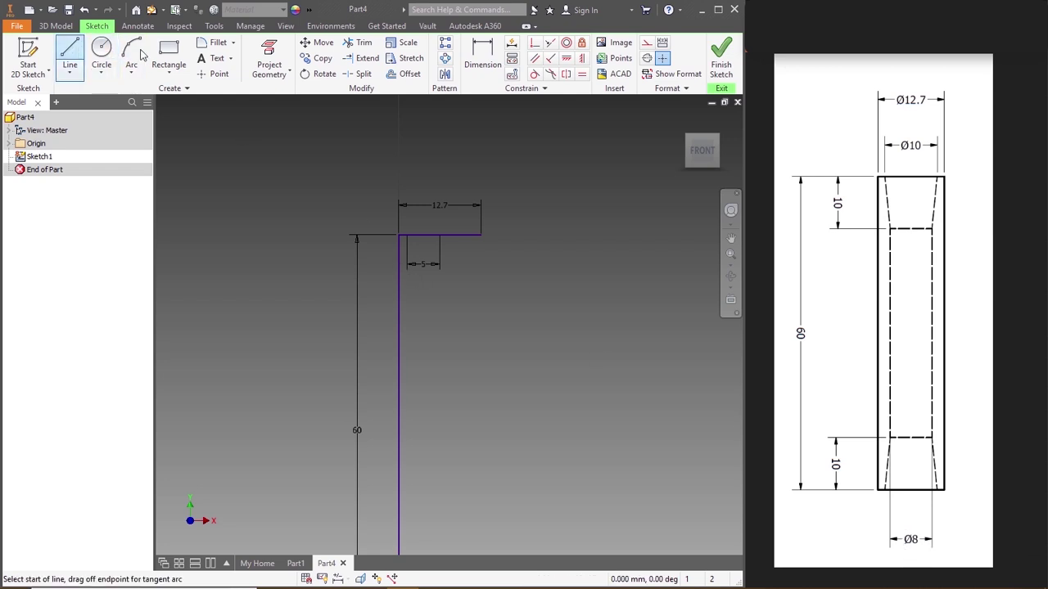
Step: Draw a 10 mm line down from the top corner
left_click(440, 234)
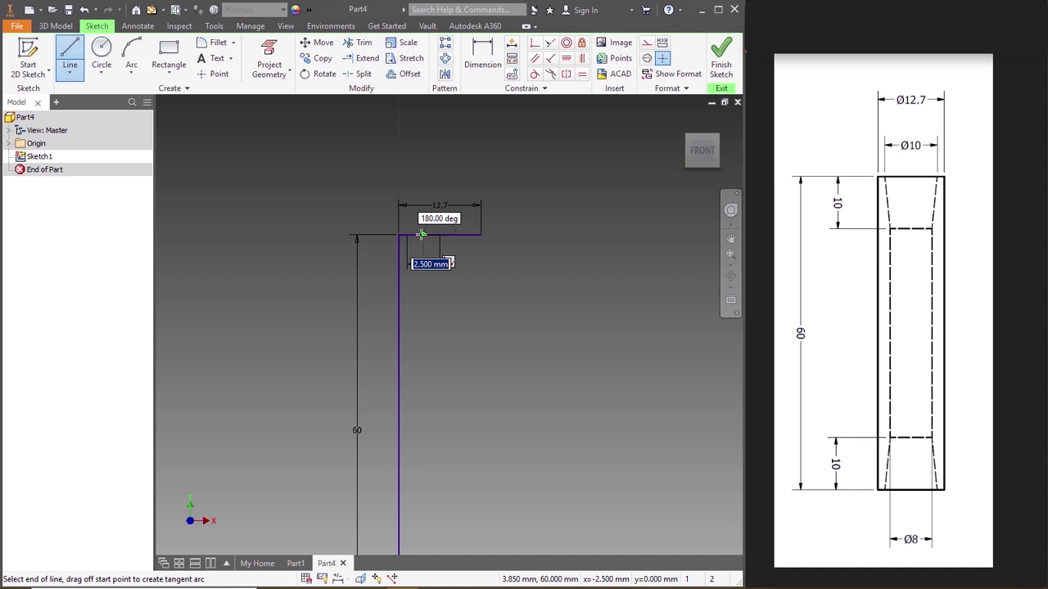
key("Escape")
key("Escape")
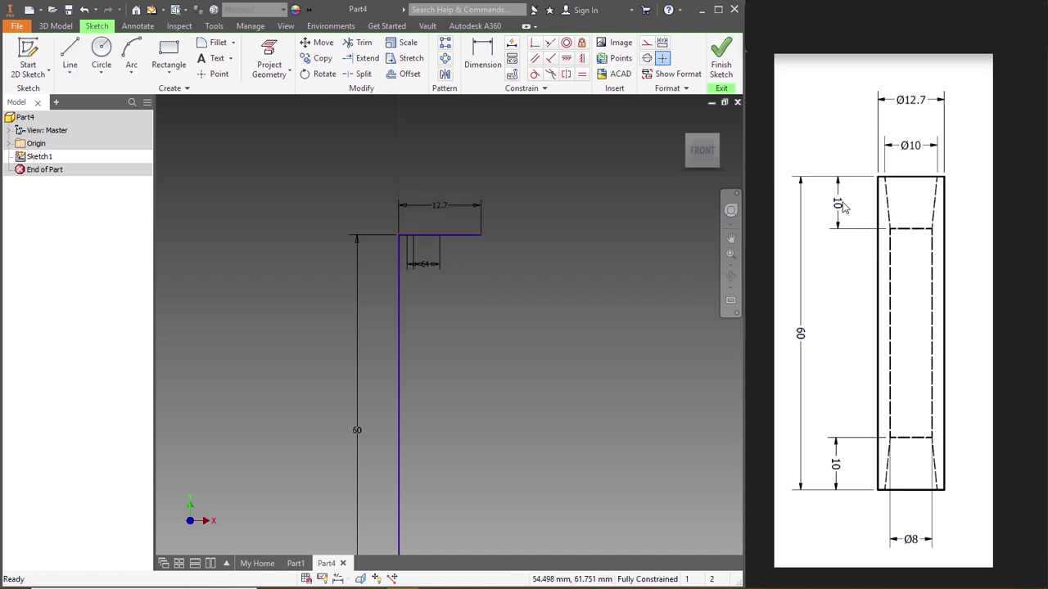
left_click(70, 58)
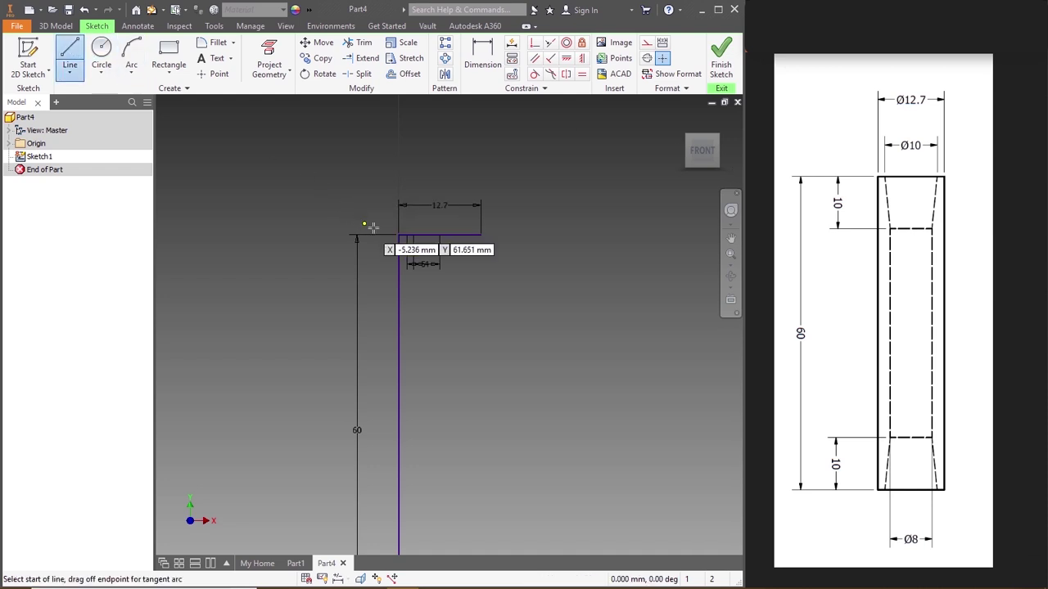
left_click(398, 236)
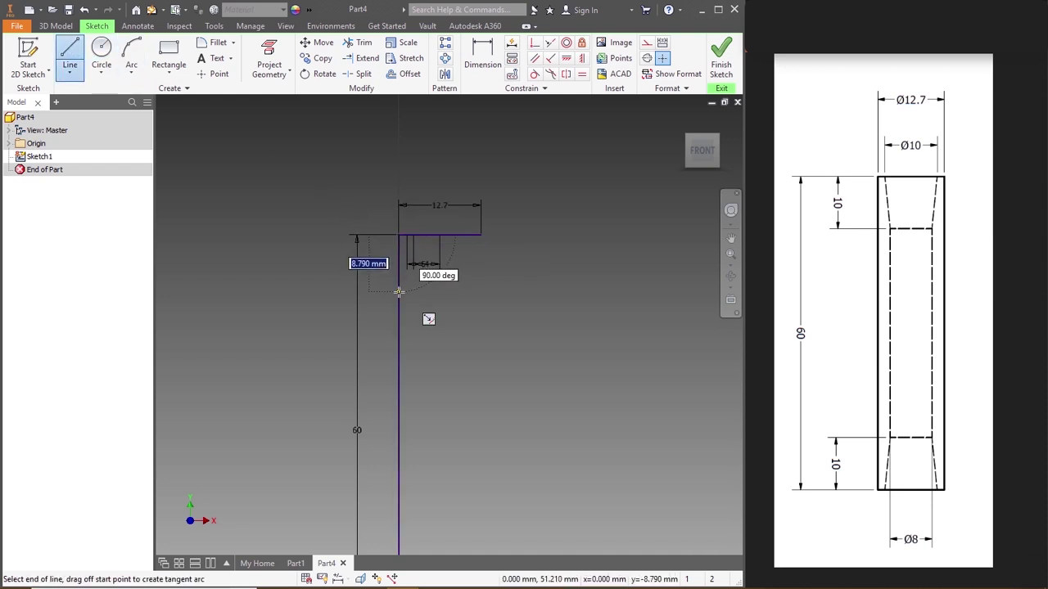
type("10")
key("Return")
key("Escape")
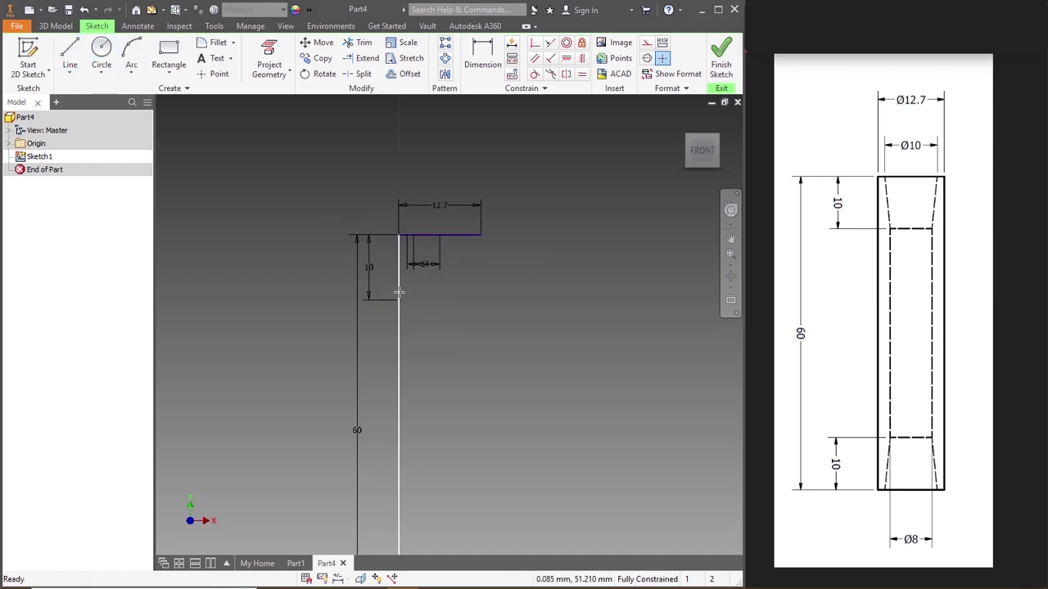
scroll(414, 267, "up", 3)
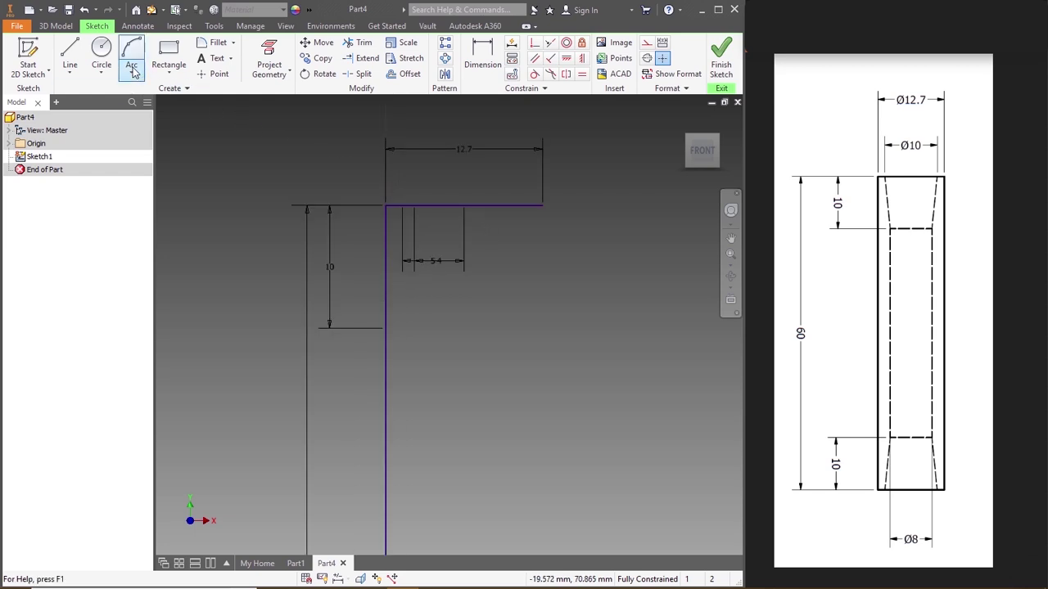
Step: Draw the slanted taper line from the 10 mm point up to the top edge
left_click(71, 54)
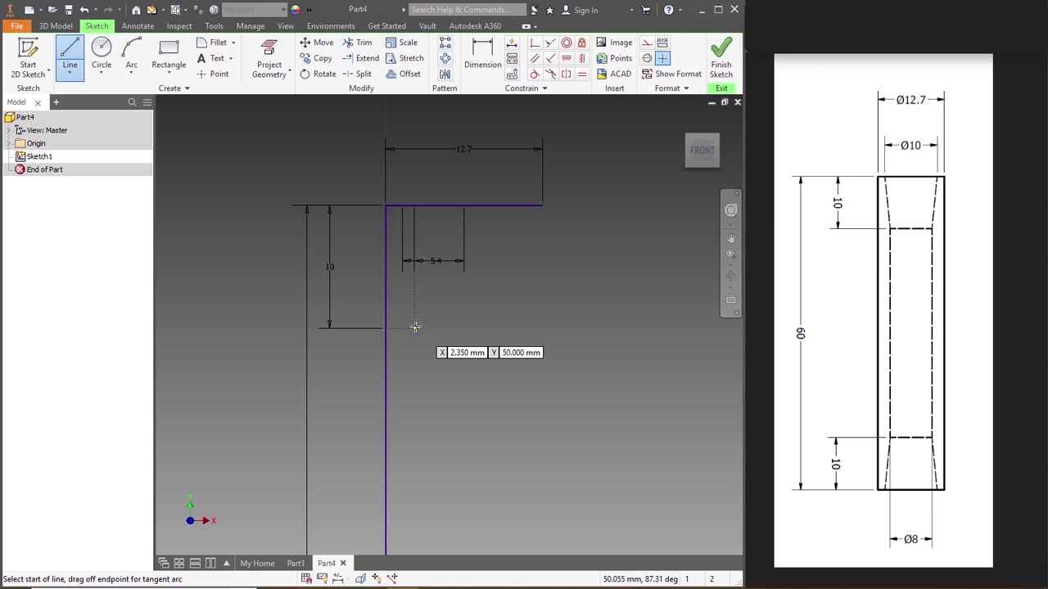
left_click(414, 327)
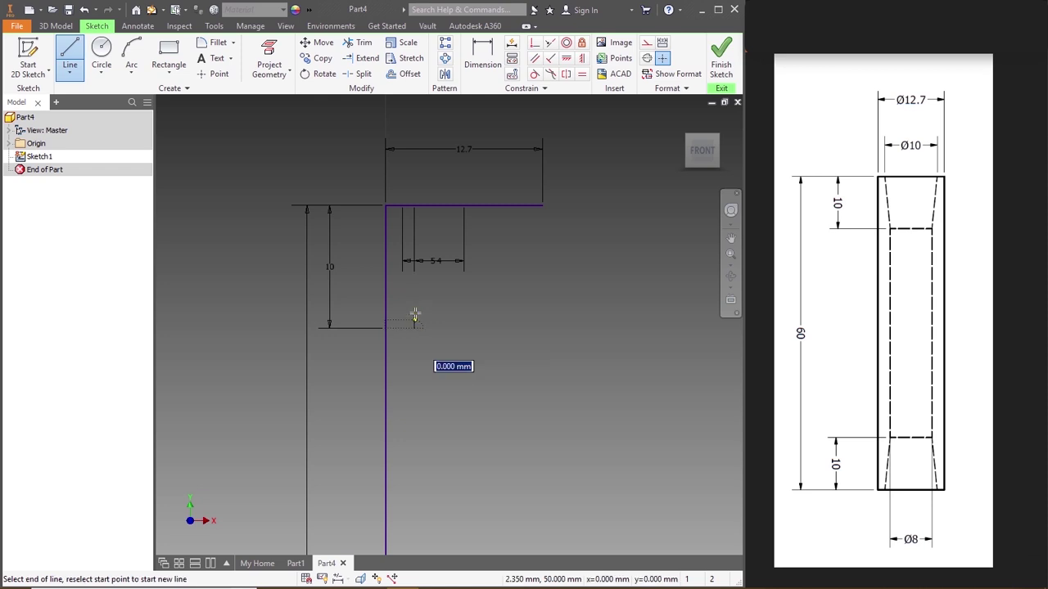
left_click(403, 208)
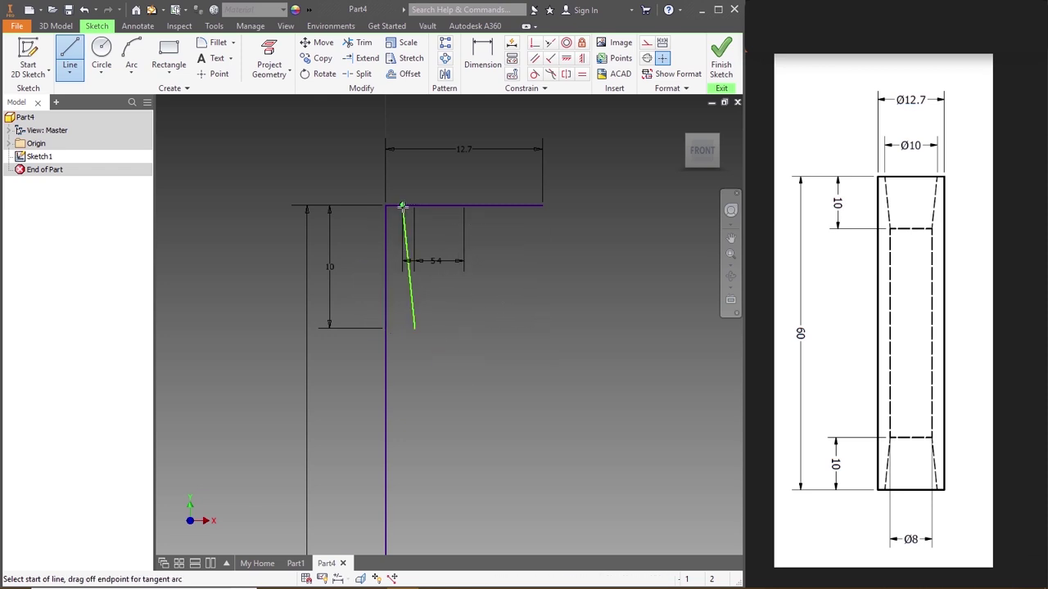
scroll(403, 205, "down", 2)
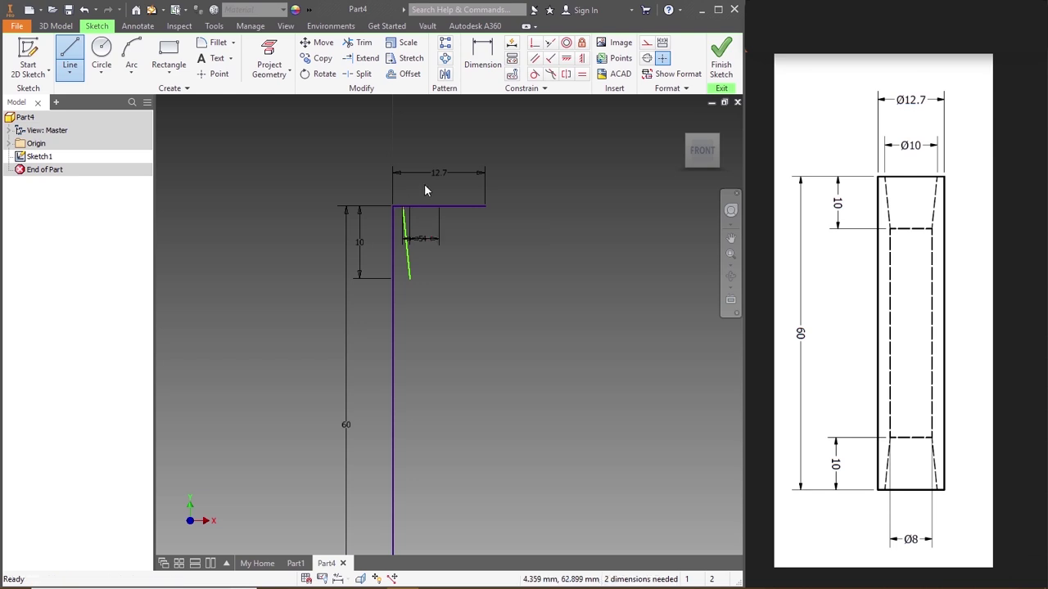
key("Escape")
scroll(424, 190, "down", 2)
scroll(434, 313, "up", 3)
scroll(434, 314, "down", 2)
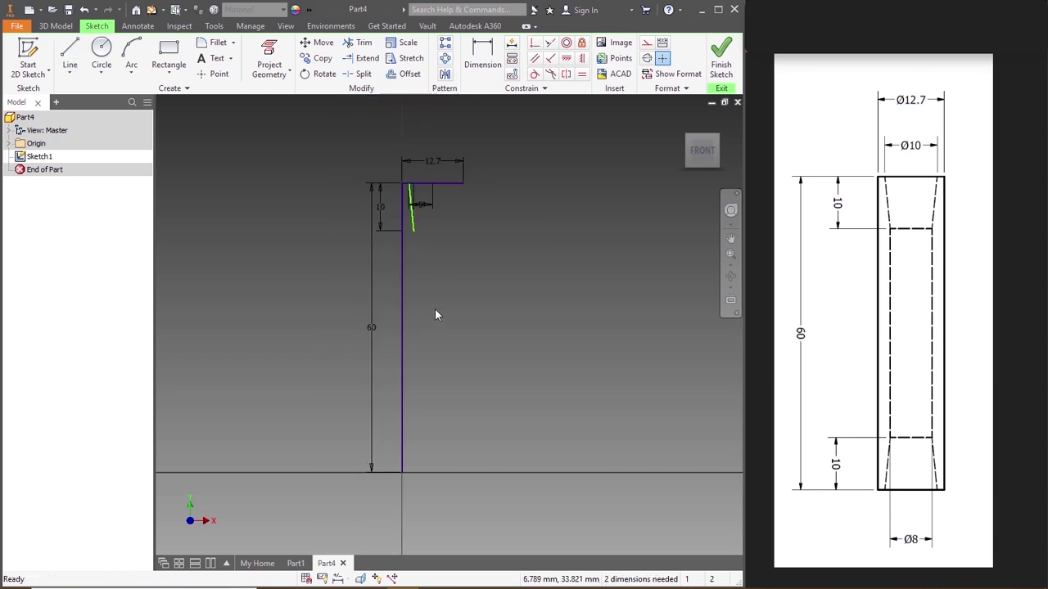
Step: Add a short segment at the vertical edge's mid-height point
left_click(70, 57)
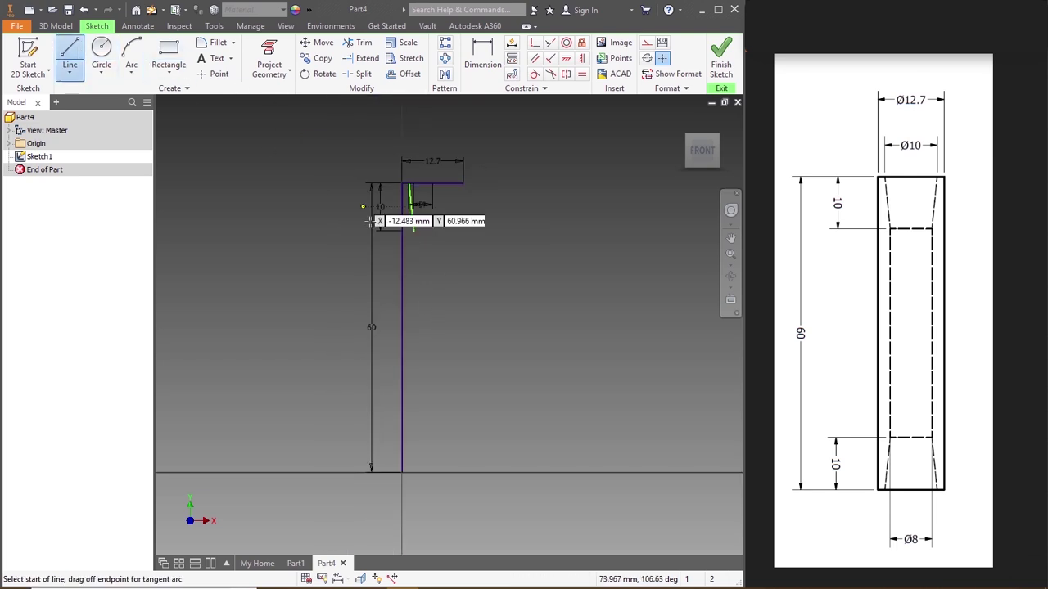
left_click(402, 328)
left_click(412, 328)
key("Escape")
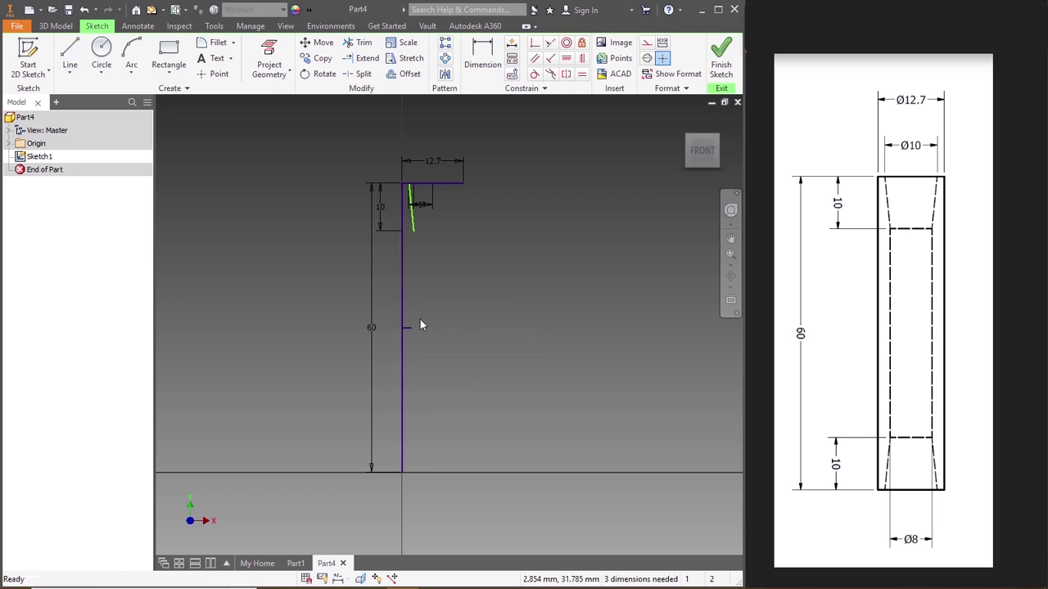
Step: Mirror the taper line about the mid-height segment to create the bottom taper
left_click(446, 76)
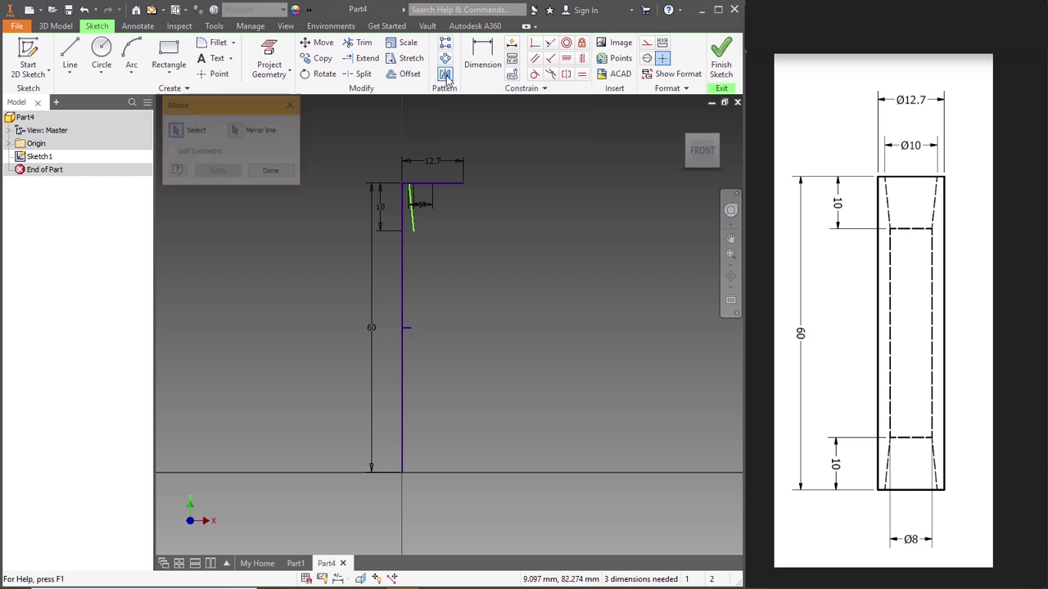
left_click(413, 217)
left_click(241, 131)
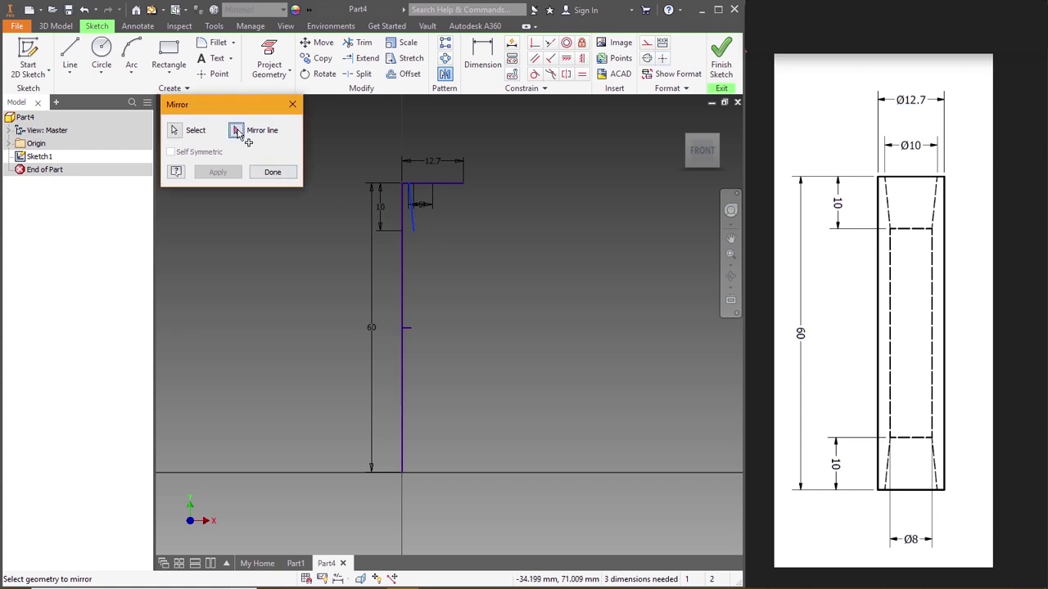
left_click(406, 330)
left_click(226, 171)
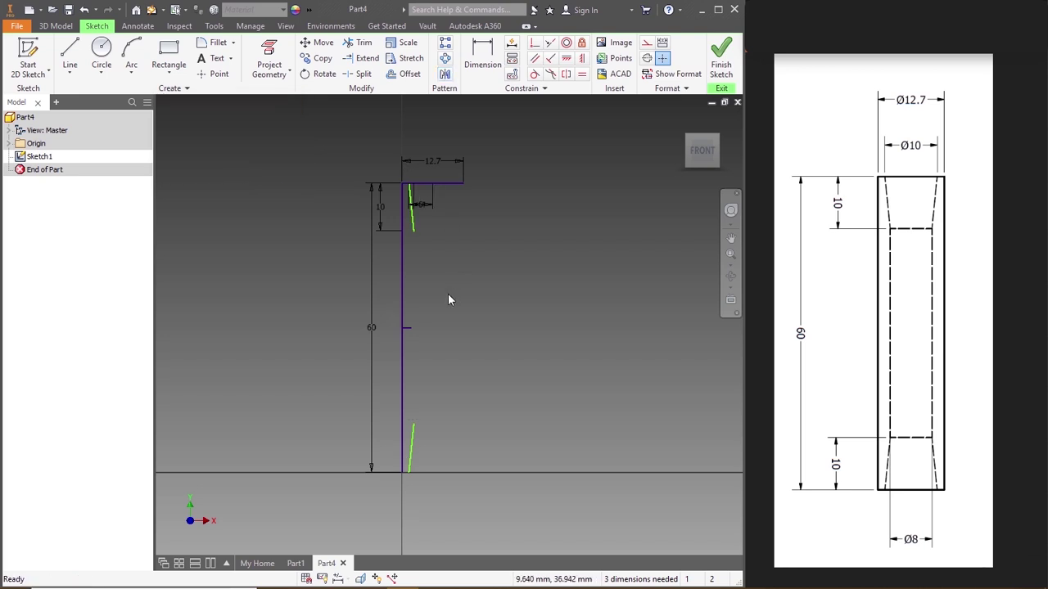
Step: Draw a line joining the upper taper's end to the lower taper's end
left_click(70, 58)
left_click(412, 228)
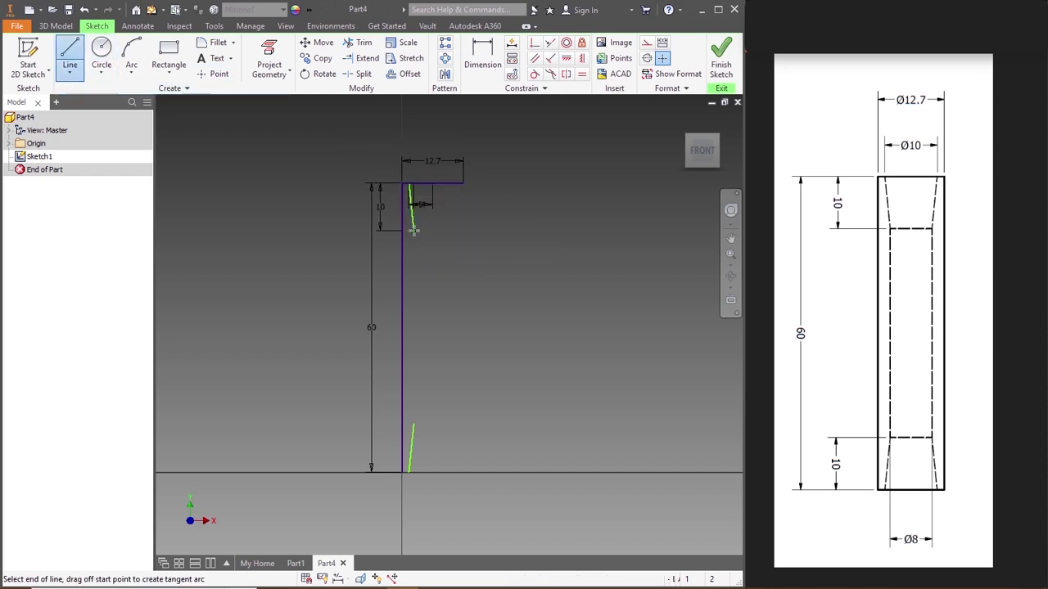
left_click(413, 422)
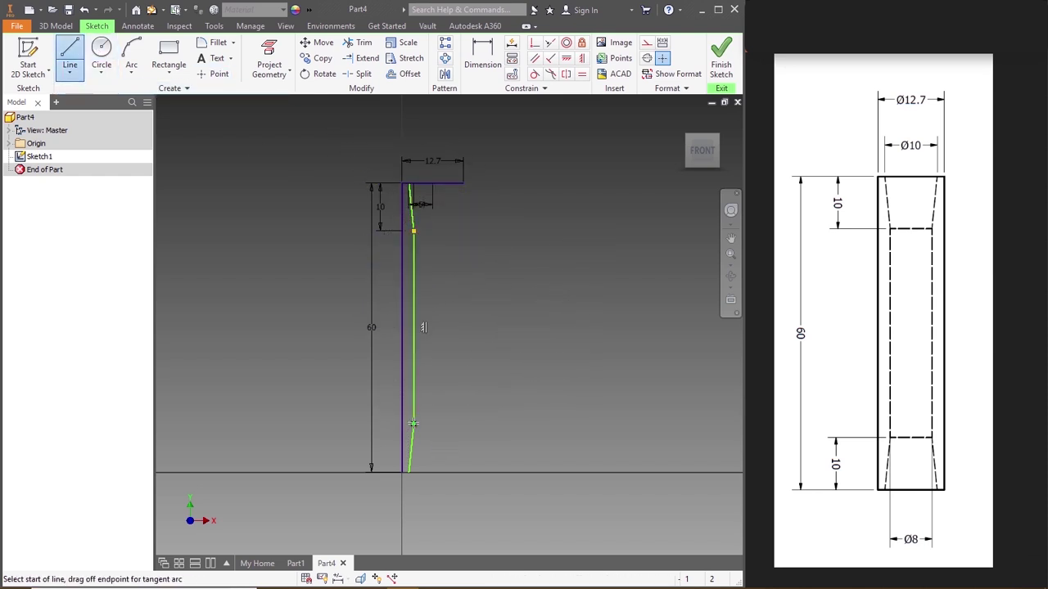
key("Escape")
scroll(503, 262, "up", 2)
scroll(450, 385, "down", 4)
scroll(451, 392, "down", 1)
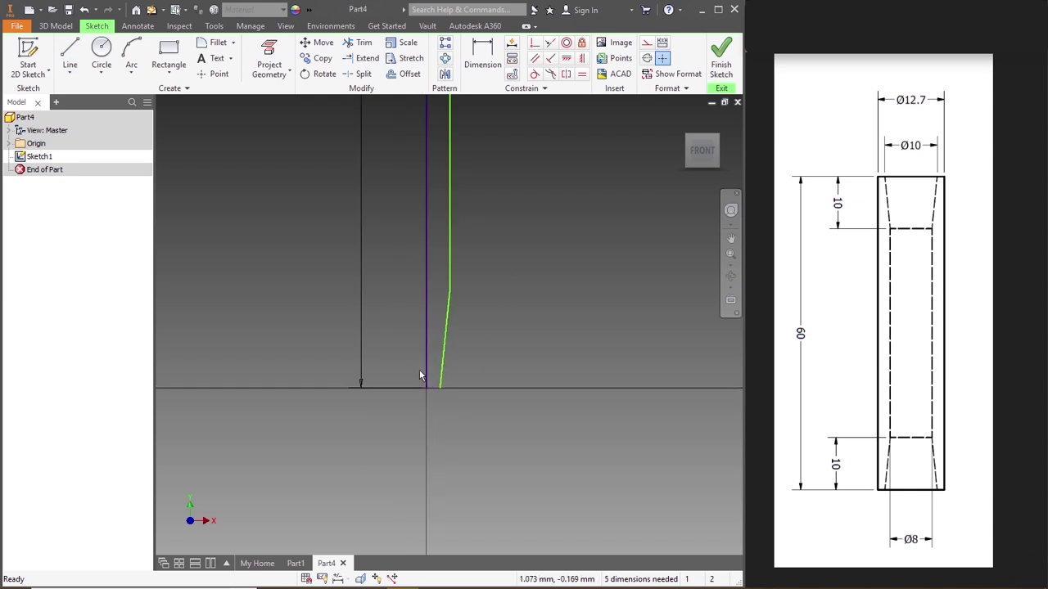
Step: Try another line from the top edge, then finish the profile sketch
left_click(69, 57)
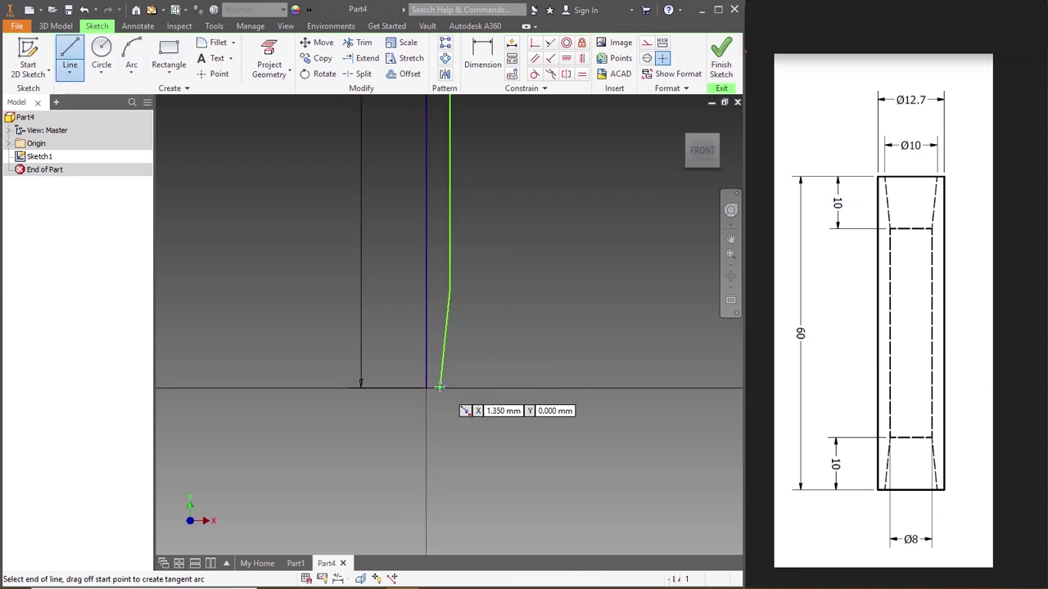
key("Escape")
scroll(433, 387, "up", 5)
scroll(480, 183, "down", 2)
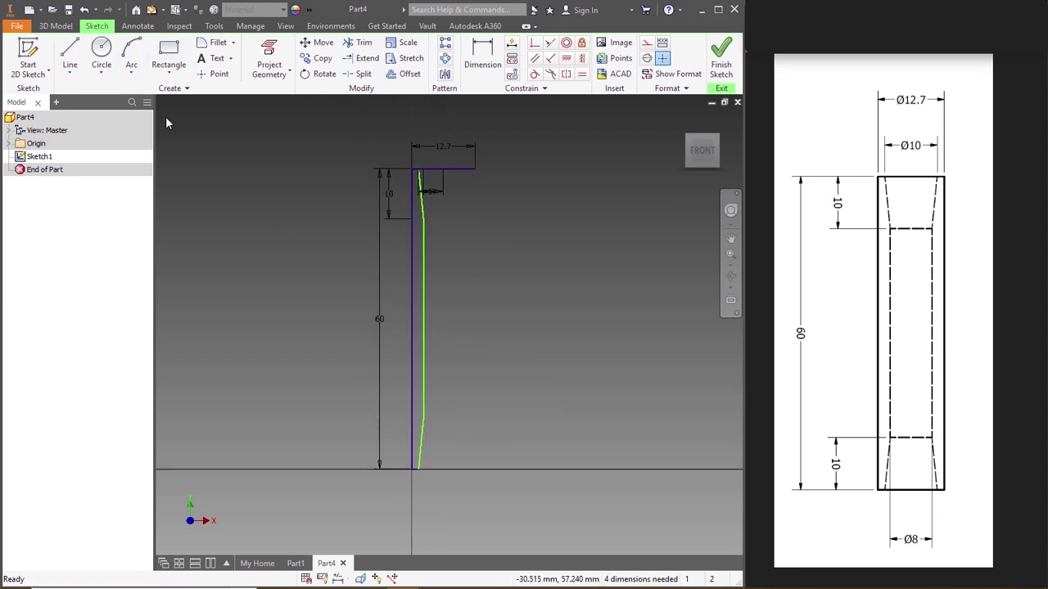
left_click(70, 58)
scroll(447, 161, "down", 2)
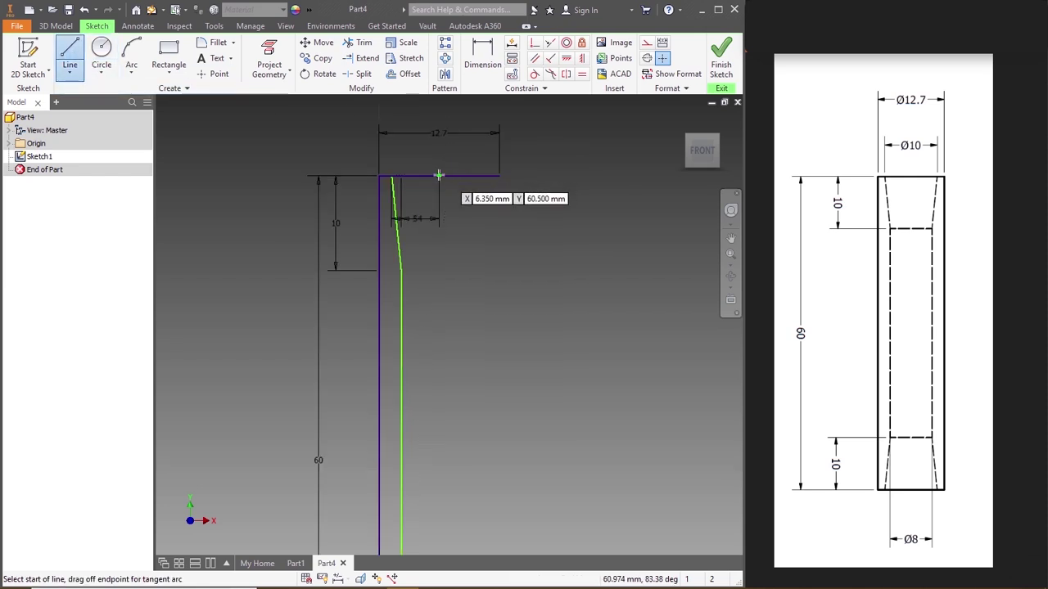
left_click(439, 177)
scroll(439, 190, "up", 2)
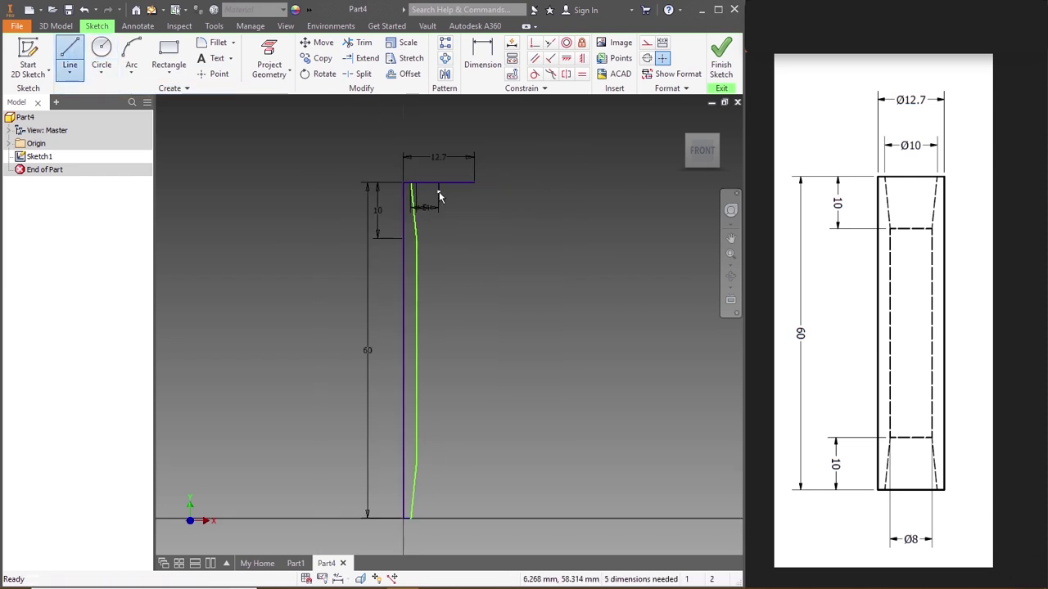
key("Escape")
left_click(721, 59)
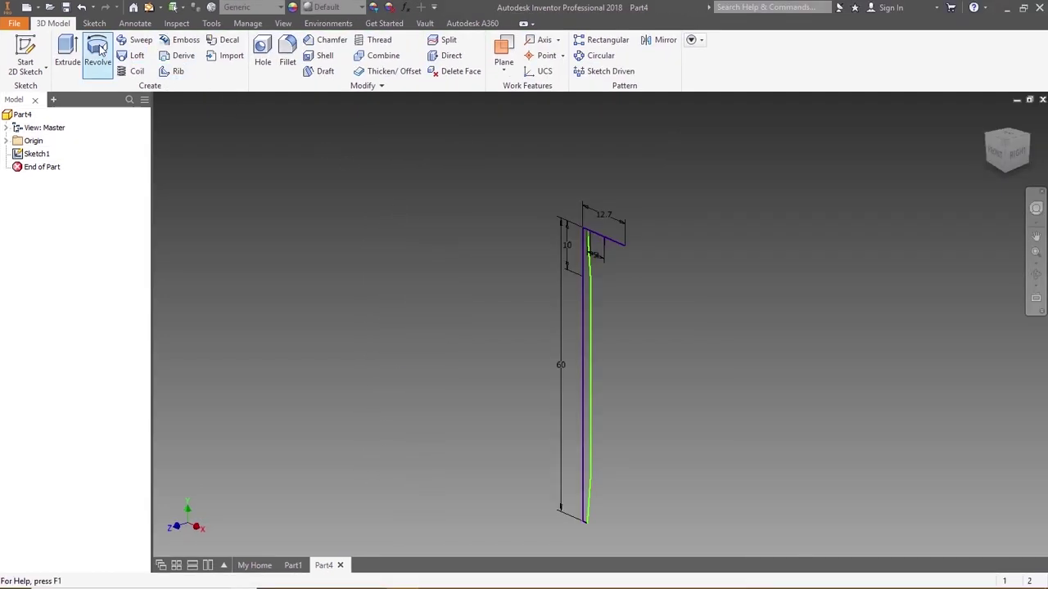
Step: Revolve Sketch1 a full turn into a hollow tube and show it horizontally in front view
left_click(98, 50)
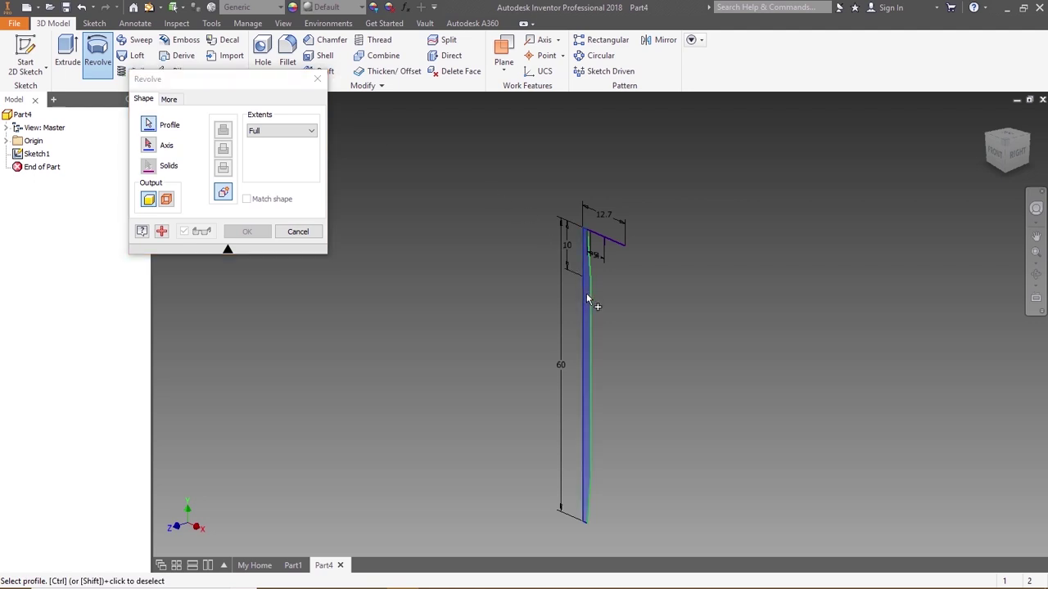
left_click(149, 148)
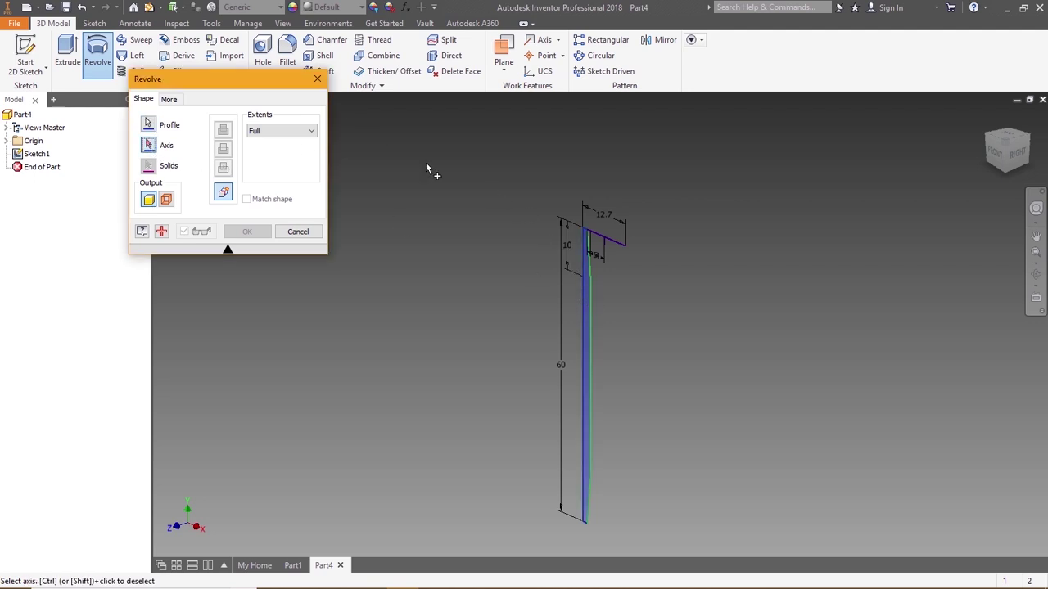
left_click(606, 244)
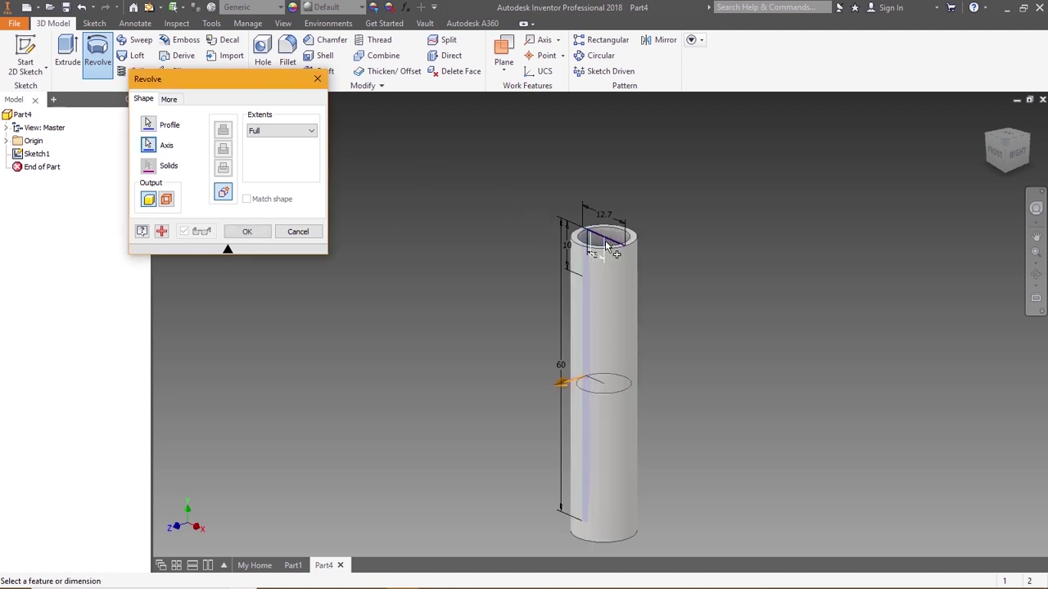
left_click(246, 231)
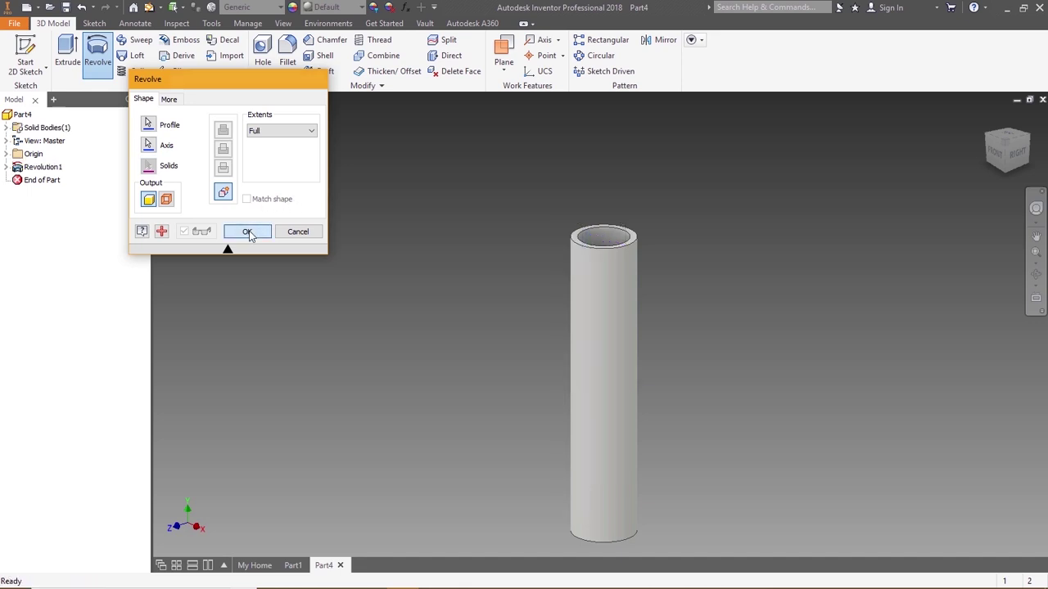
left_click(995, 153)
left_click(1042, 131)
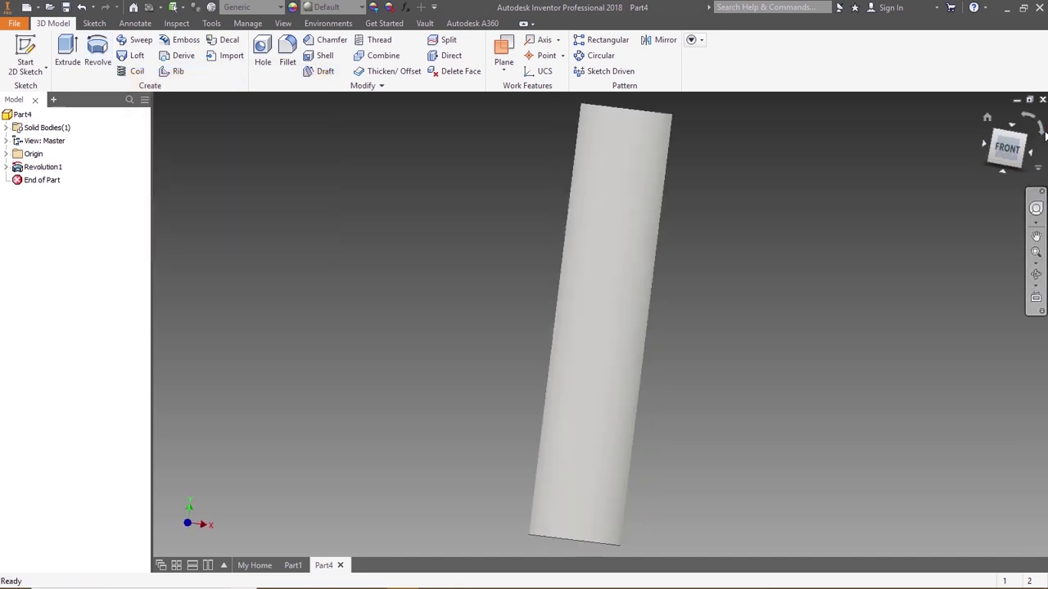
Step: Switch the visual style to Wireframe, then to Realistic
left_click(283, 24)
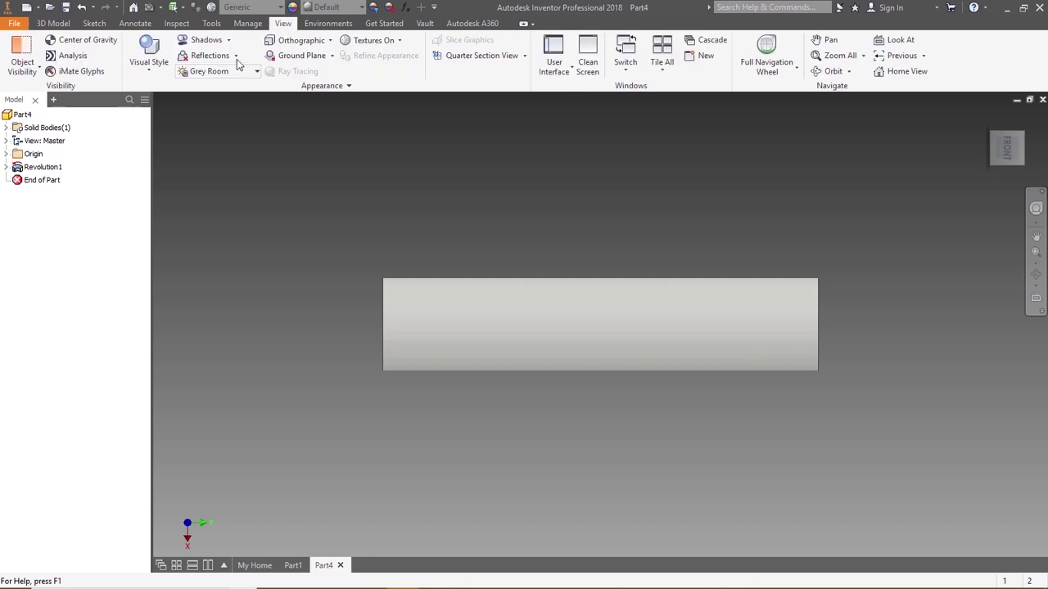
left_click(148, 57)
left_click(167, 203)
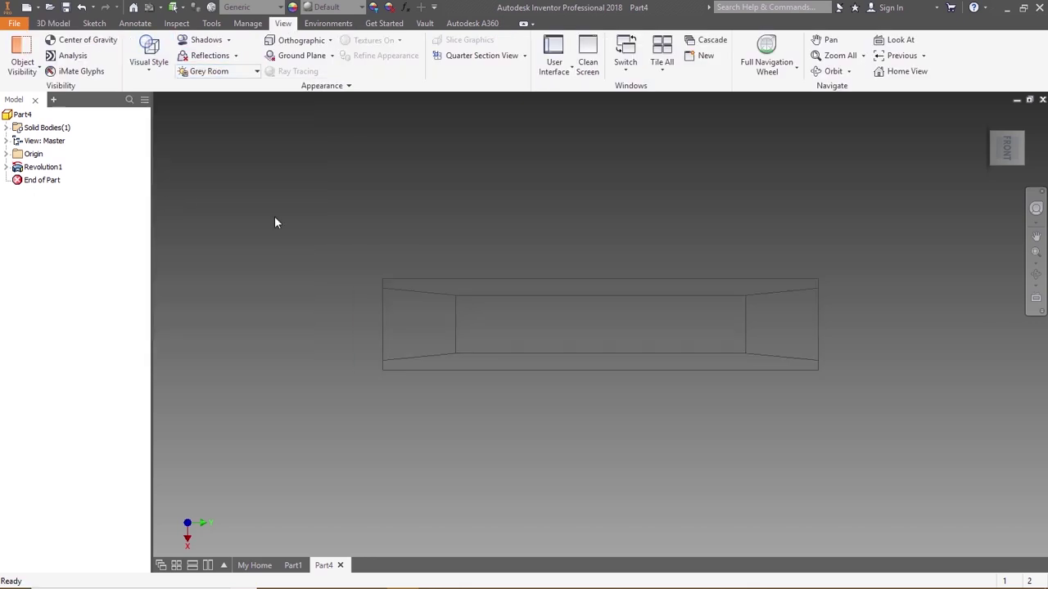
left_click(148, 57)
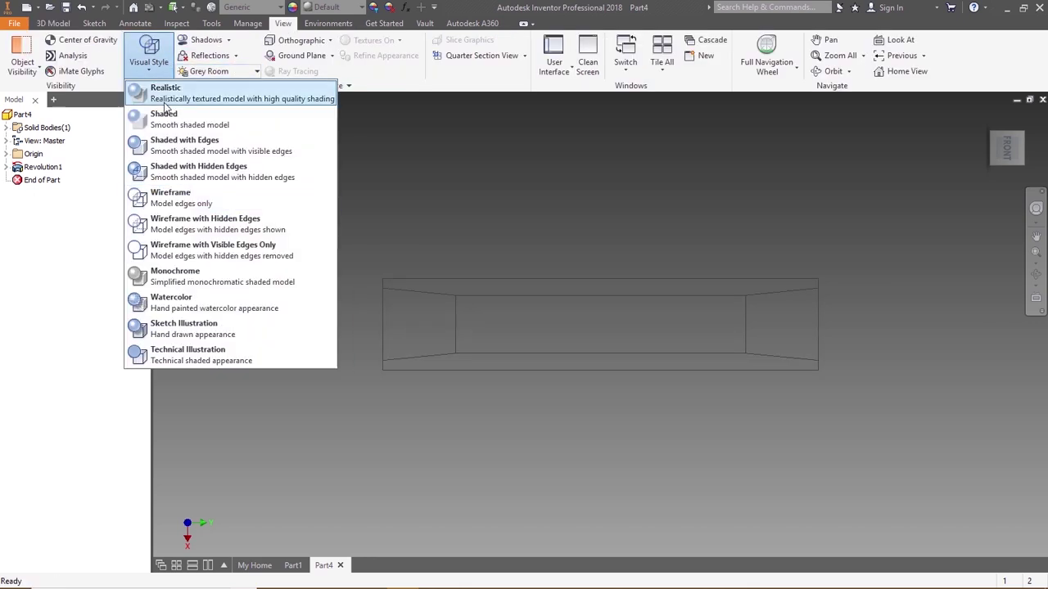
left_click(168, 137)
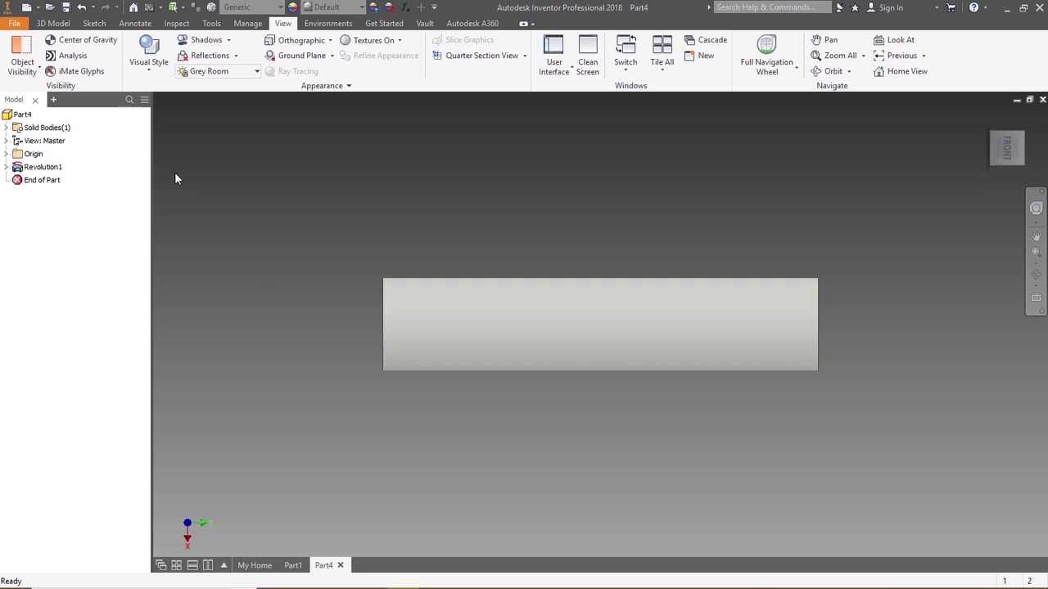
Step: Set the part's material to Steel, Cast in iProperties
left_click(14, 23)
left_click(50, 275)
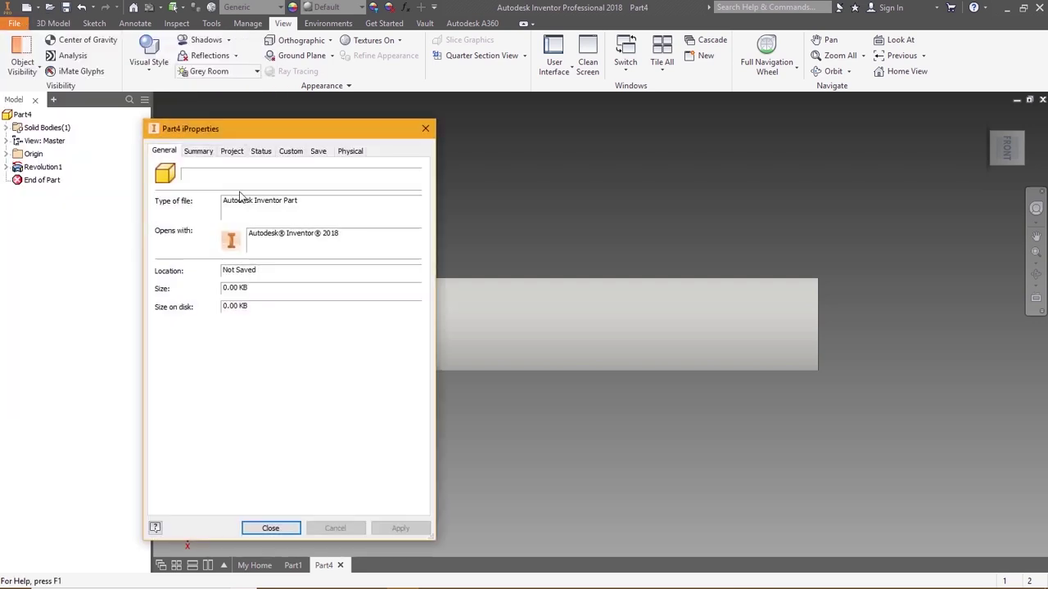
left_click_drag(274, 129, 191, 120)
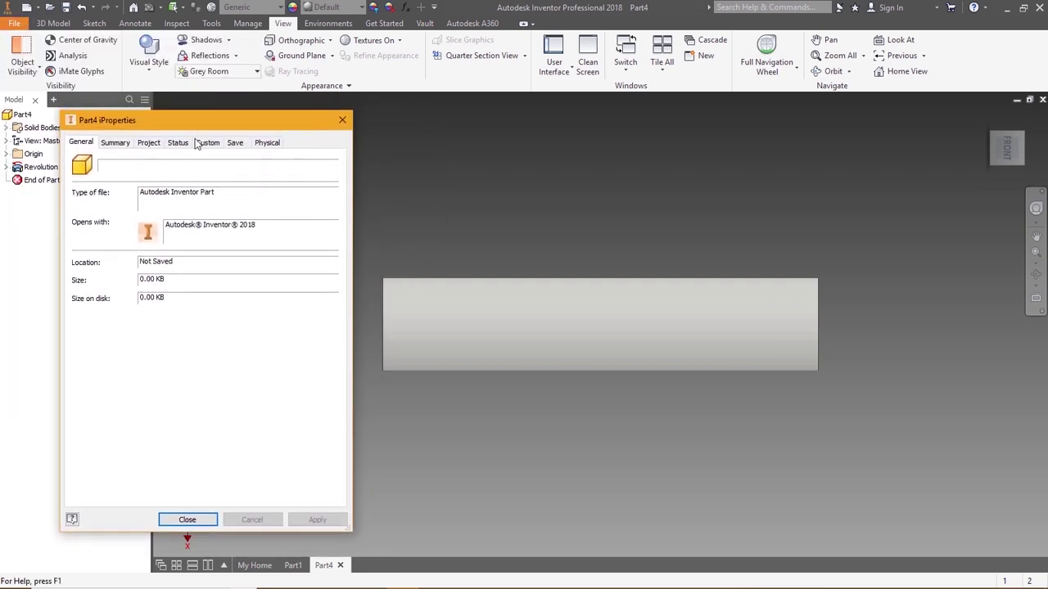
left_click(266, 143)
left_click(201, 206)
scroll(160, 295, "down", 10)
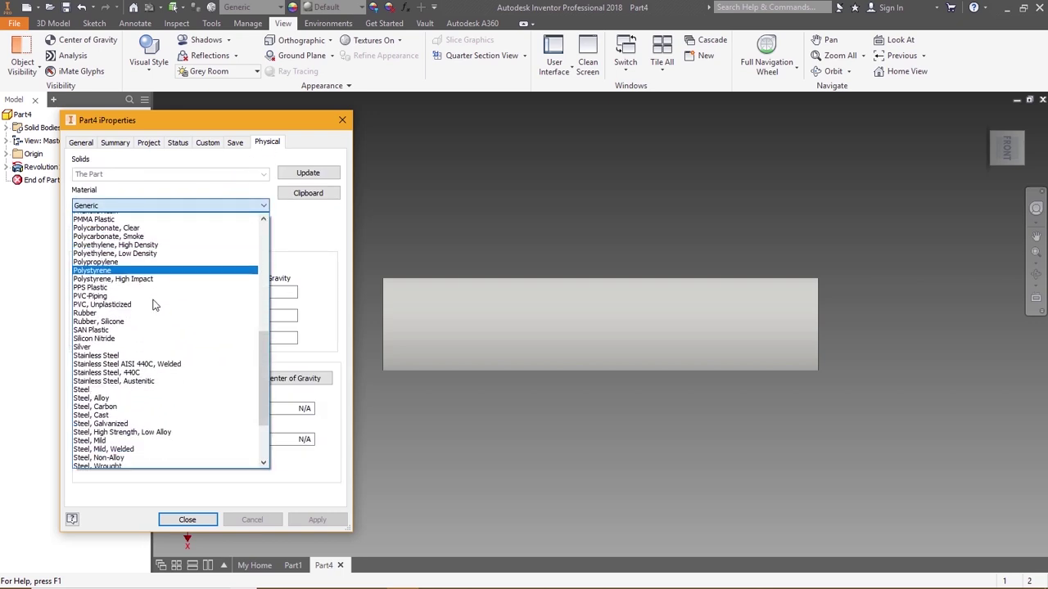
scroll(154, 311, "down", 3)
left_click(155, 336)
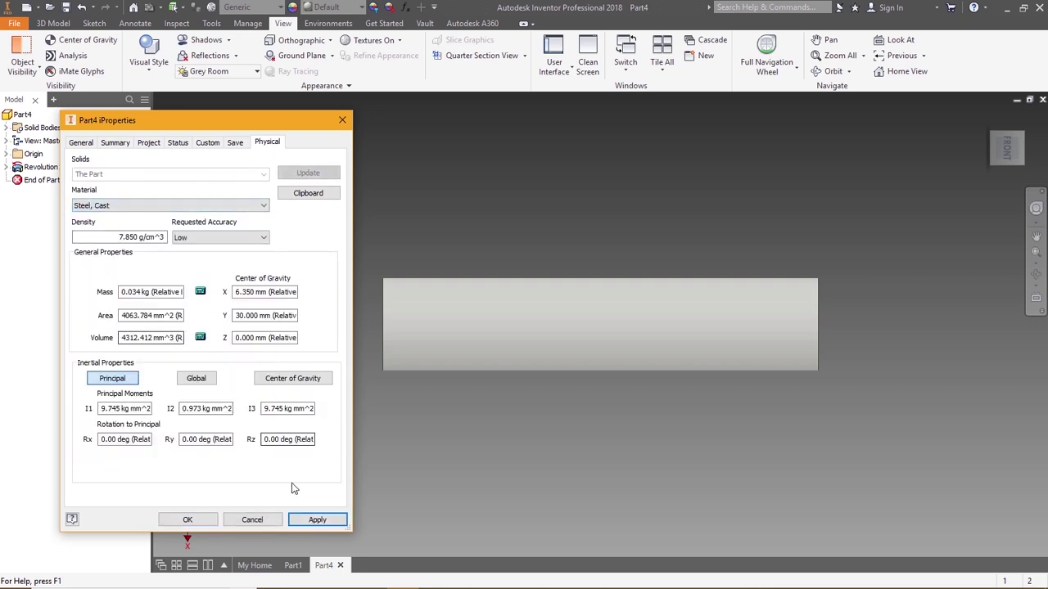
left_click(314, 520)
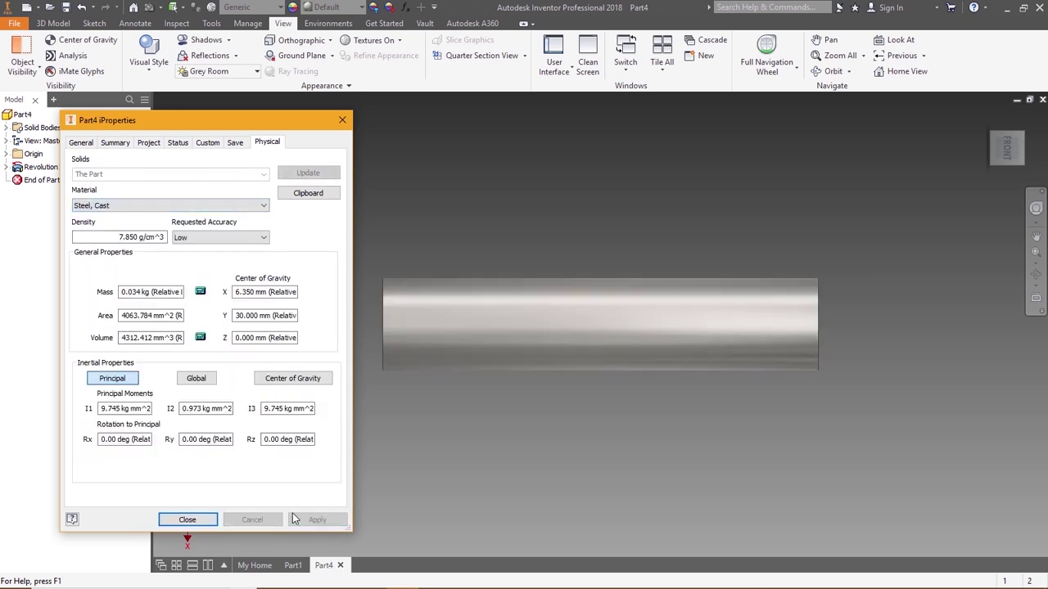
left_click(210, 521)
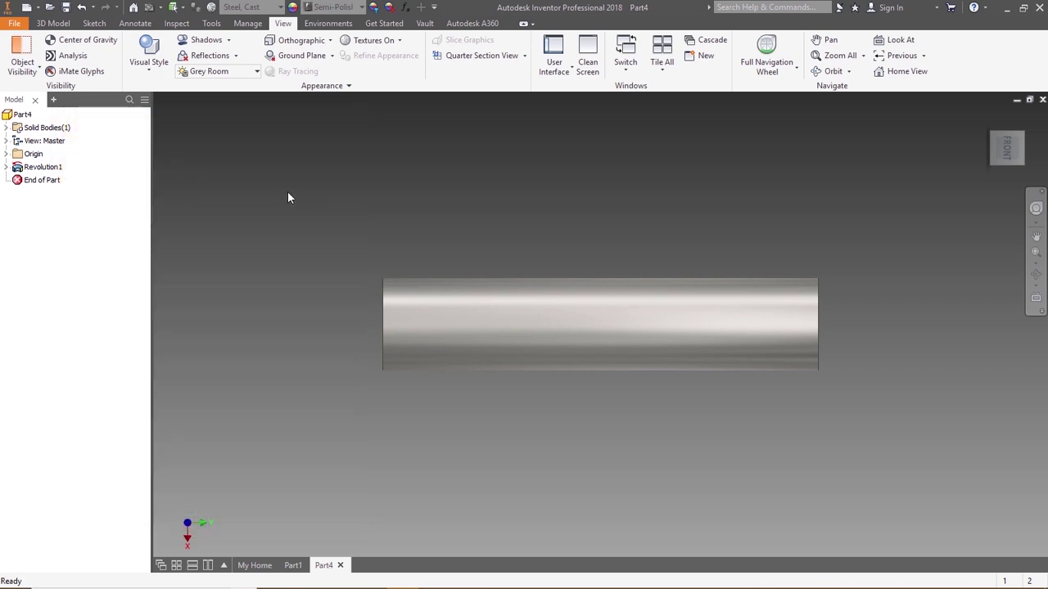
Step: Save the part as Gudgeon Pin.ipt
left_click(14, 23)
left_click(48, 162)
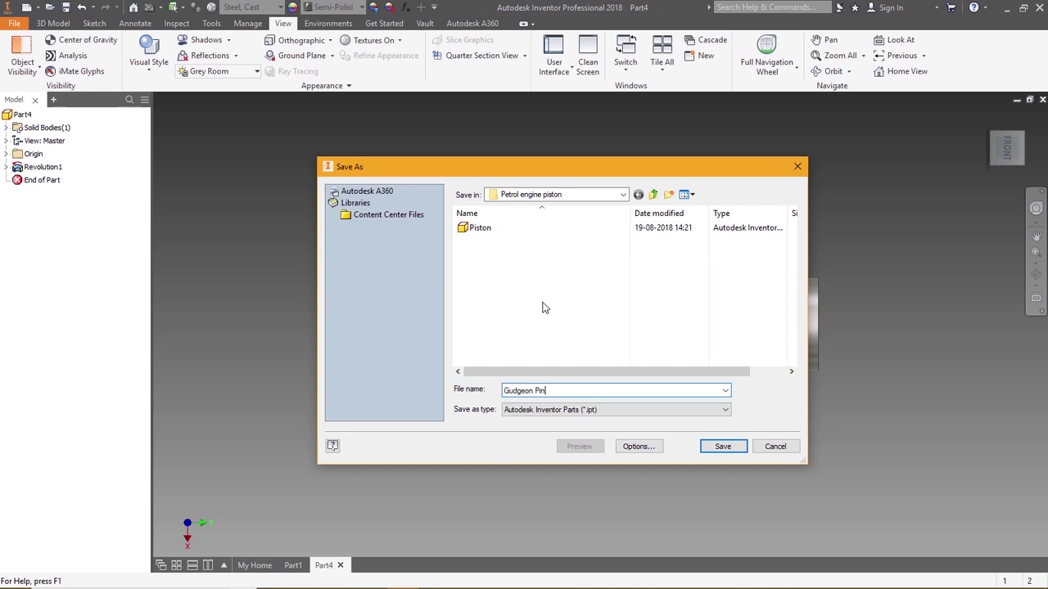
left_click(724, 446)
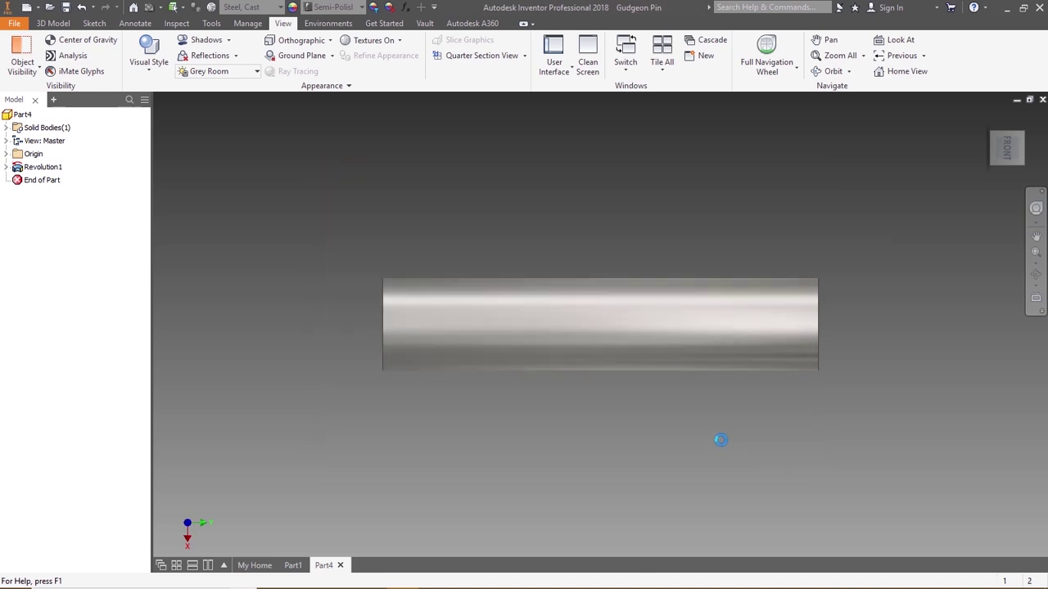
scroll(720, 442, "down", 3)
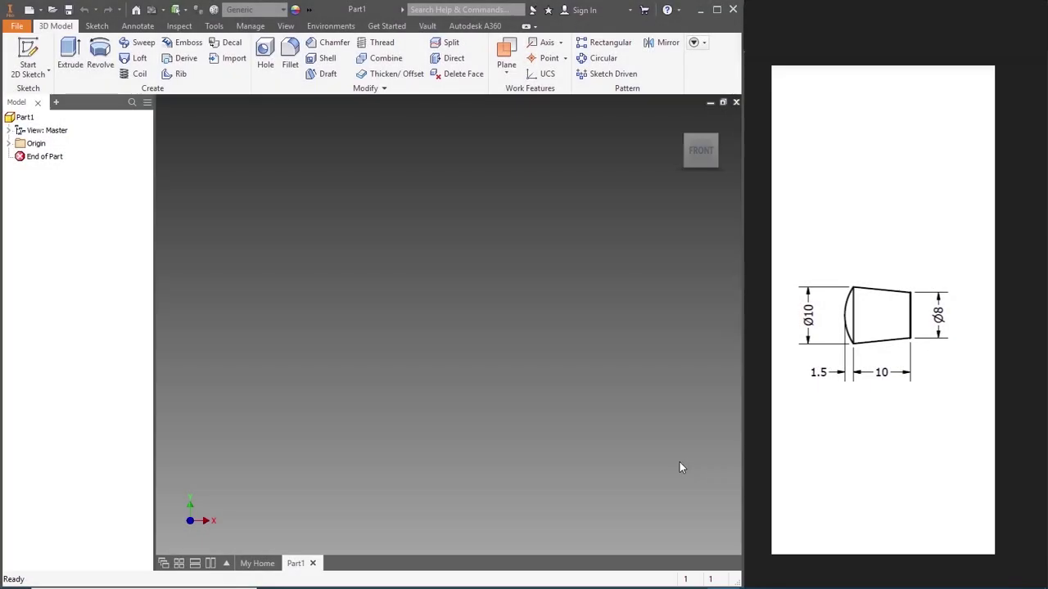
Step: Create a new Standard (mm) part and start a sketch on the front plane
left_click(33, 10)
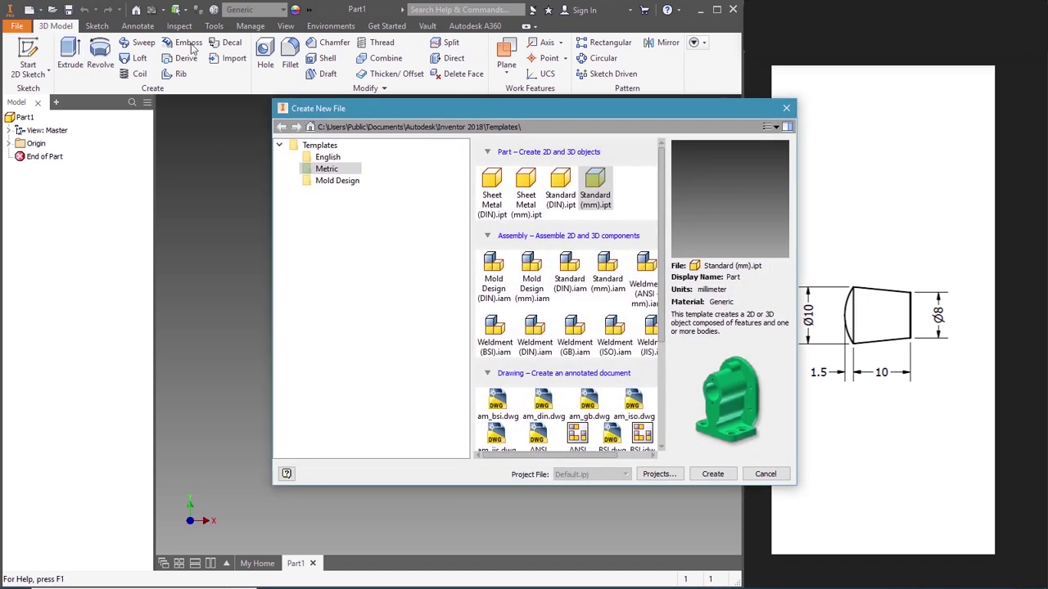
left_click(587, 203)
left_click(712, 474)
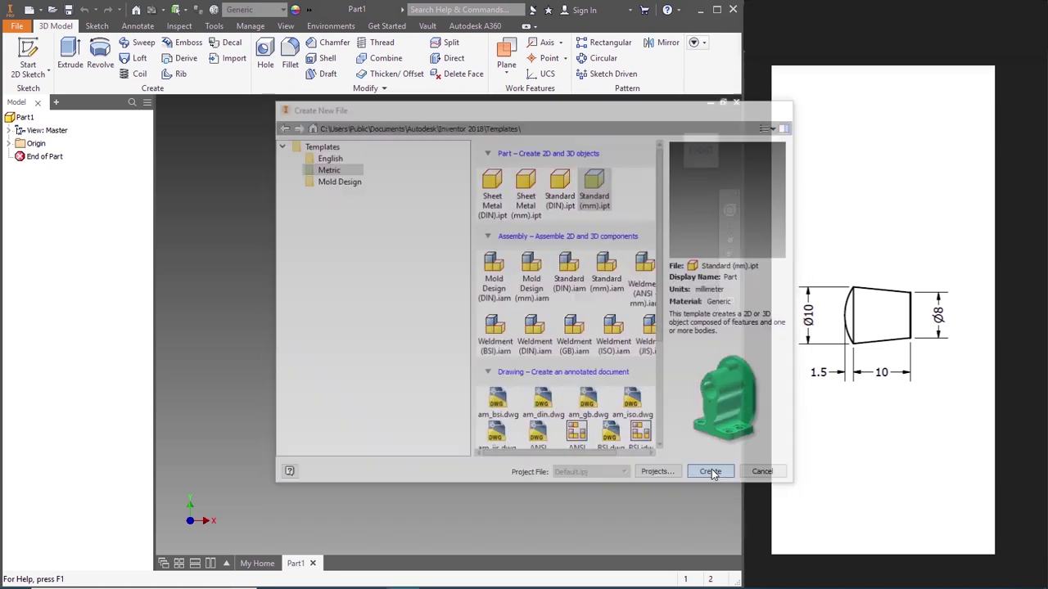
left_click(27, 54)
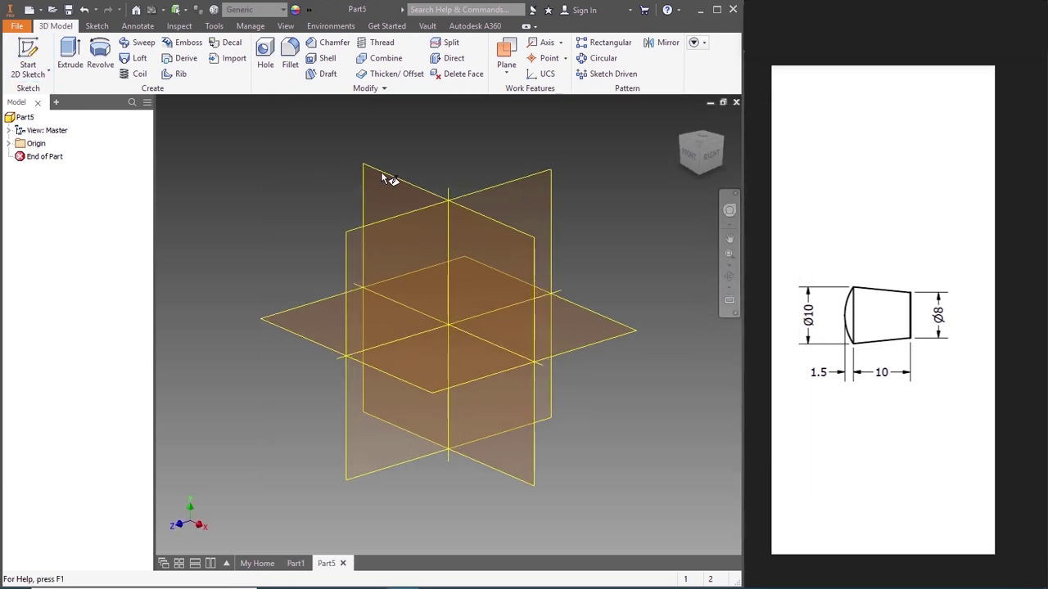
left_click(372, 170)
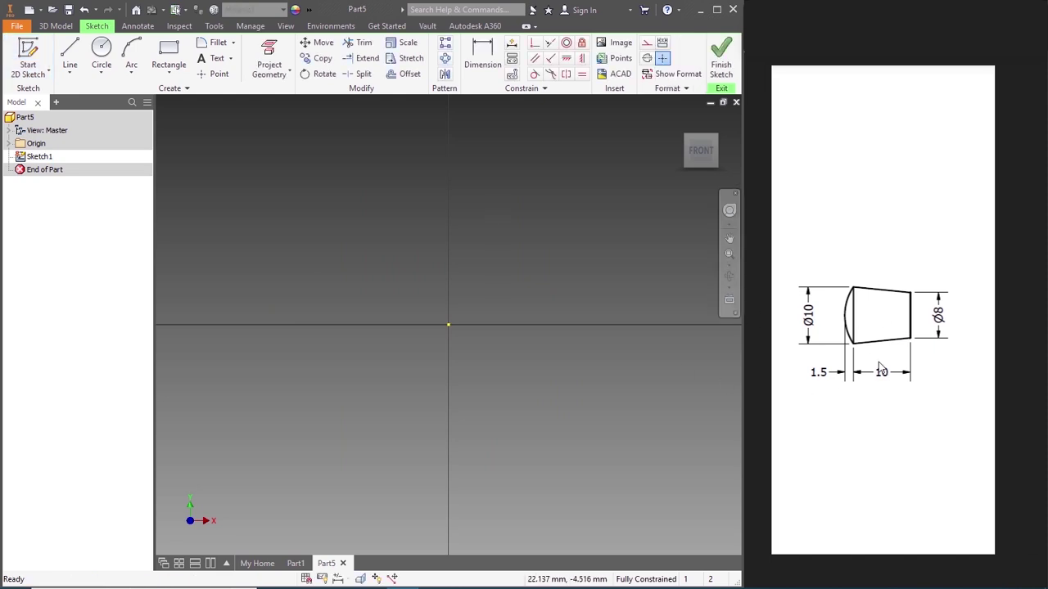
Step: Draw a 10 mm horizontal line and a 4 mm vertical line at its end
left_click(69, 57)
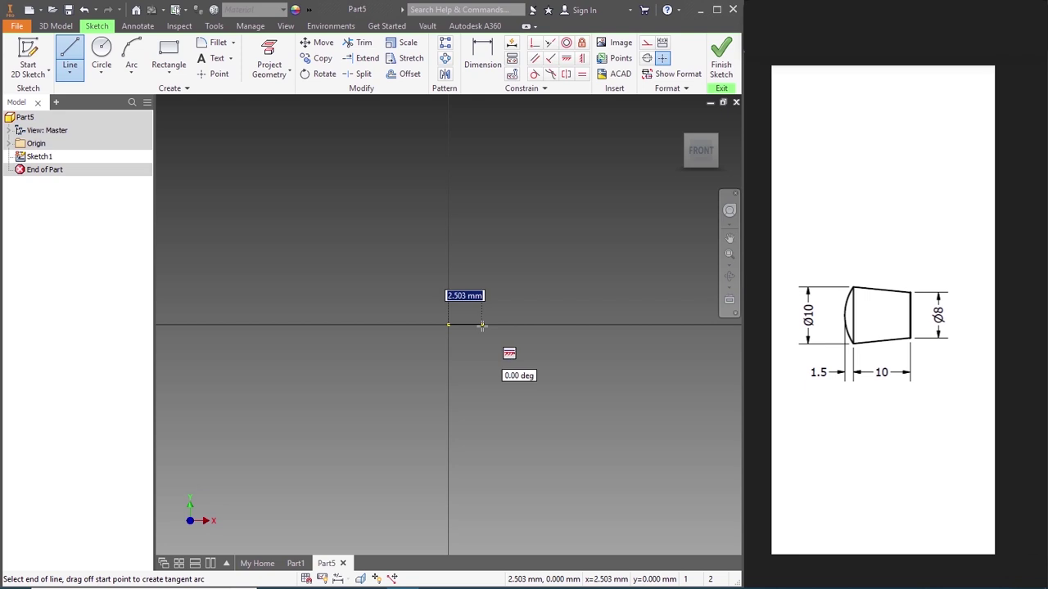
type("10")
key("Tab")
key("Return")
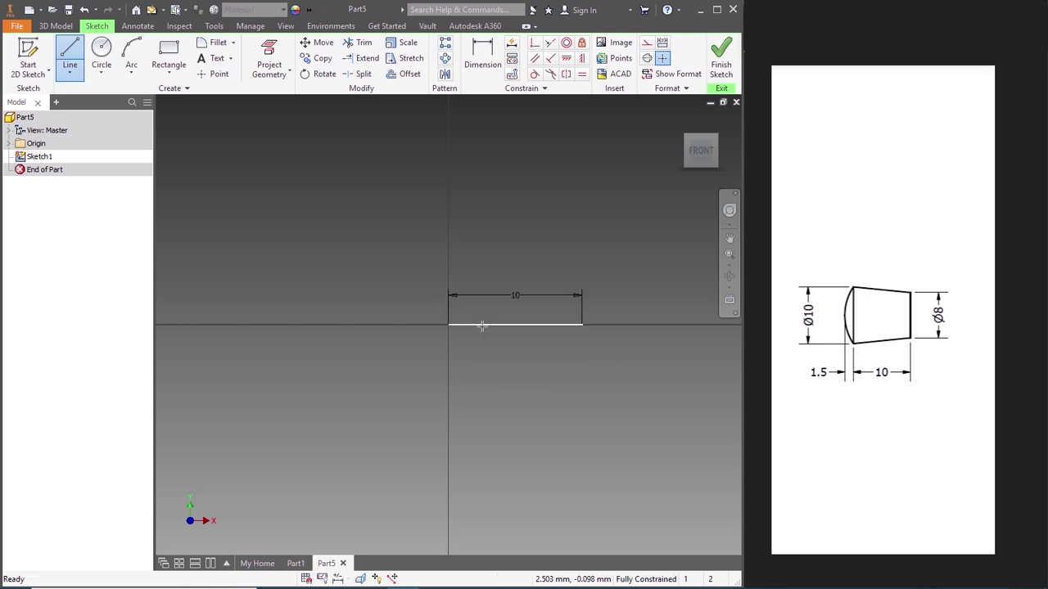
key("Escape")
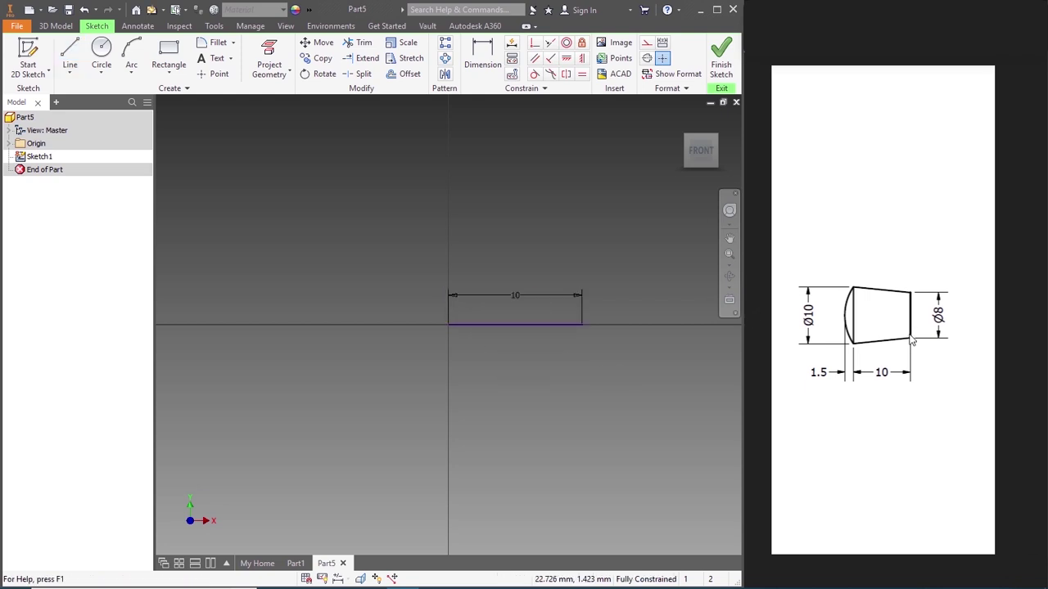
key("l")
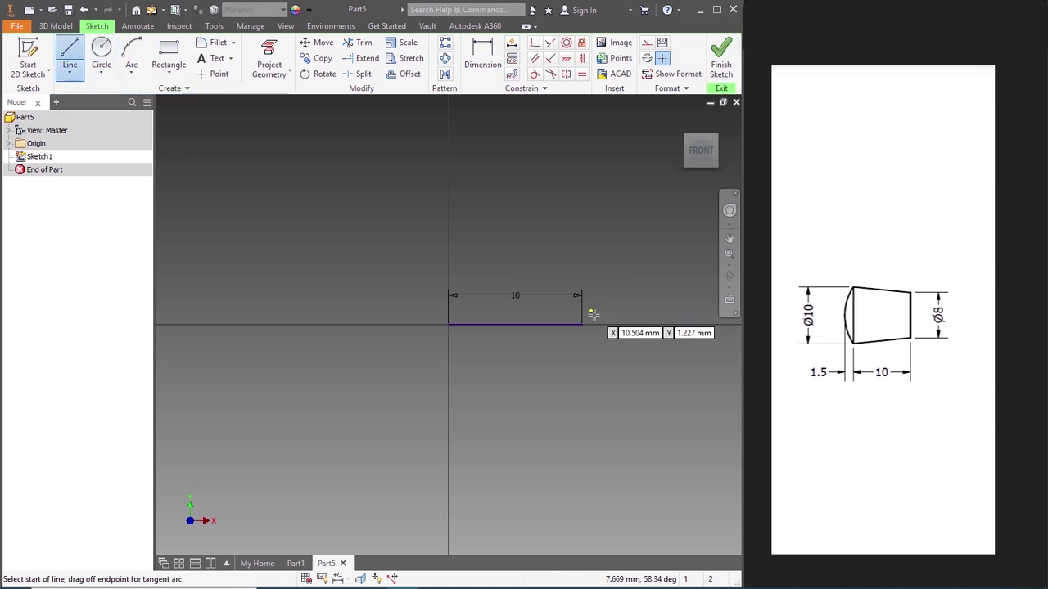
left_click(582, 324)
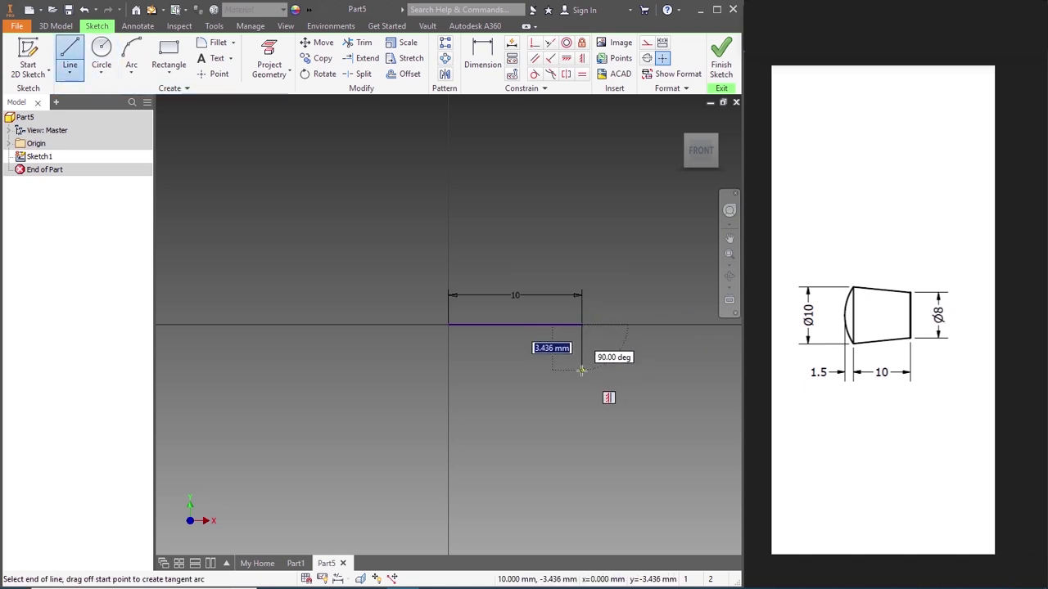
type("4")
key("Return")
key("Escape")
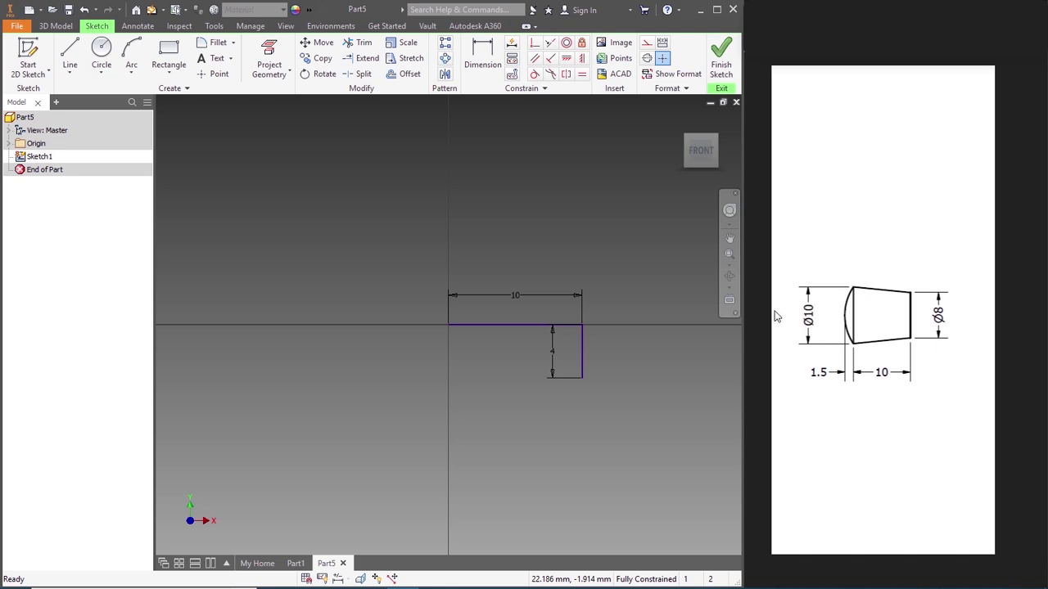
Step: Draw a 5 mm vertical line from the origin and close it to the 4 mm line's end
left_click(70, 57)
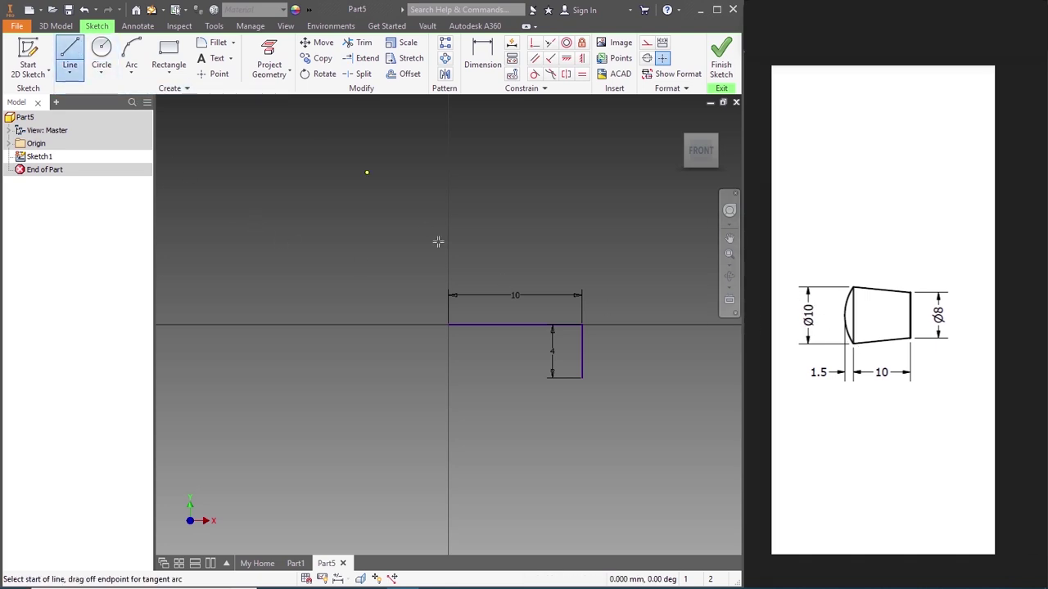
left_click(451, 324)
type("5")
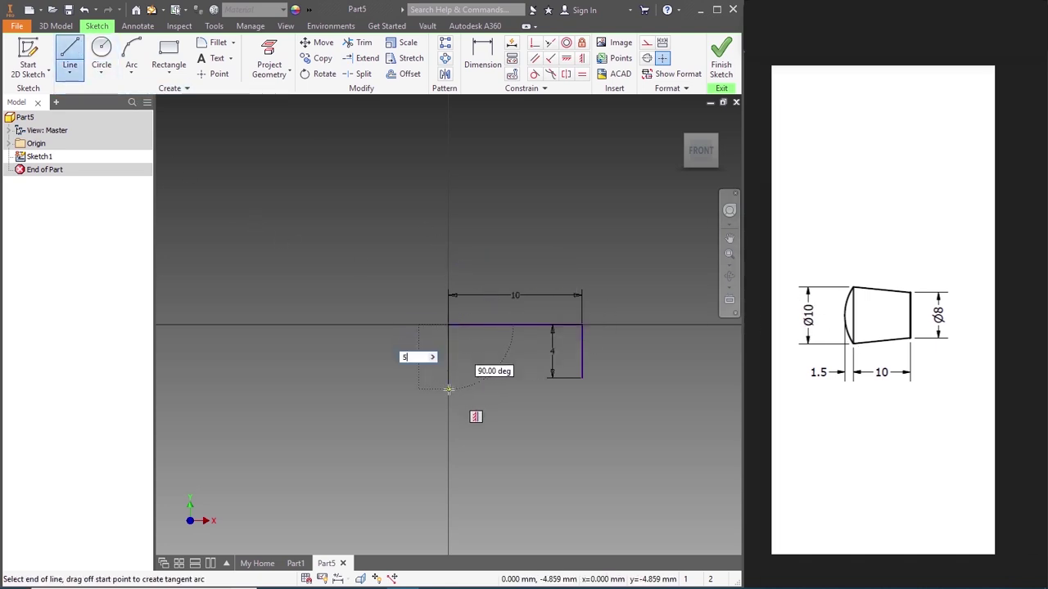
key("Return")
left_click(582, 378)
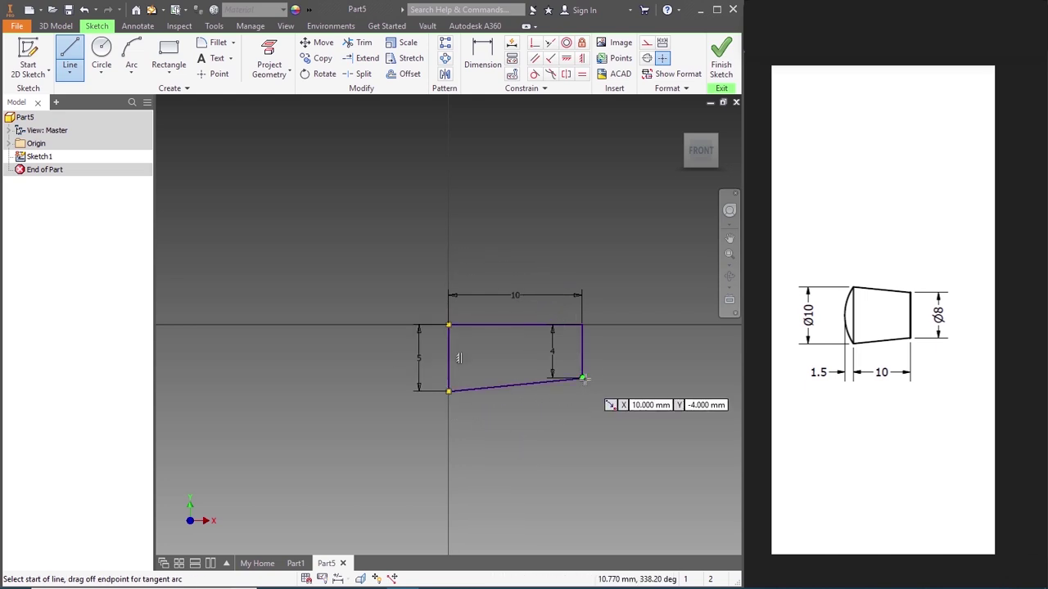
key("Escape")
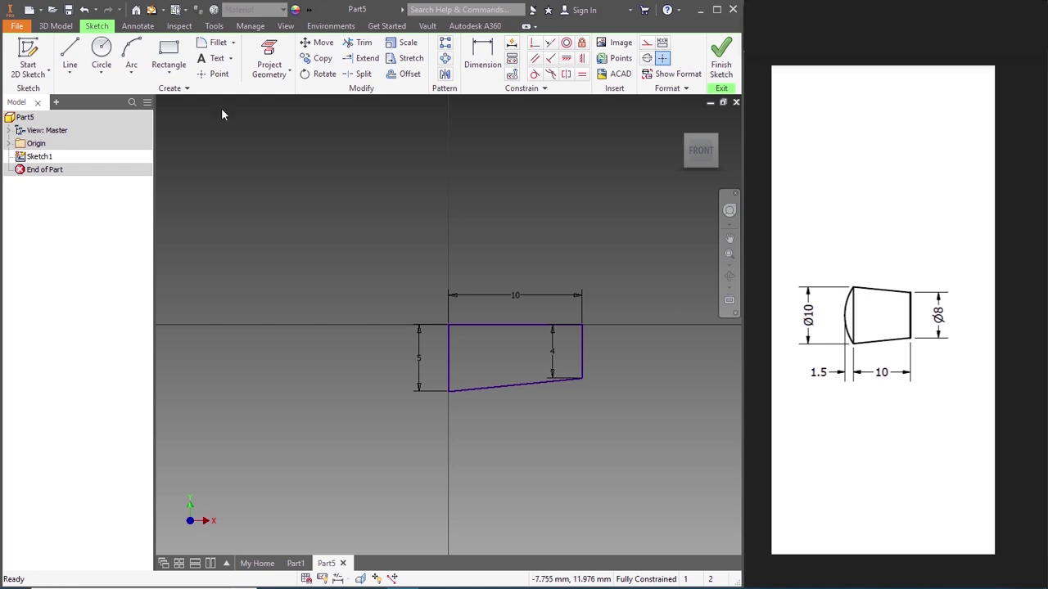
Step: Draw a 1.5 mm line from the origin corner
left_click(69, 57)
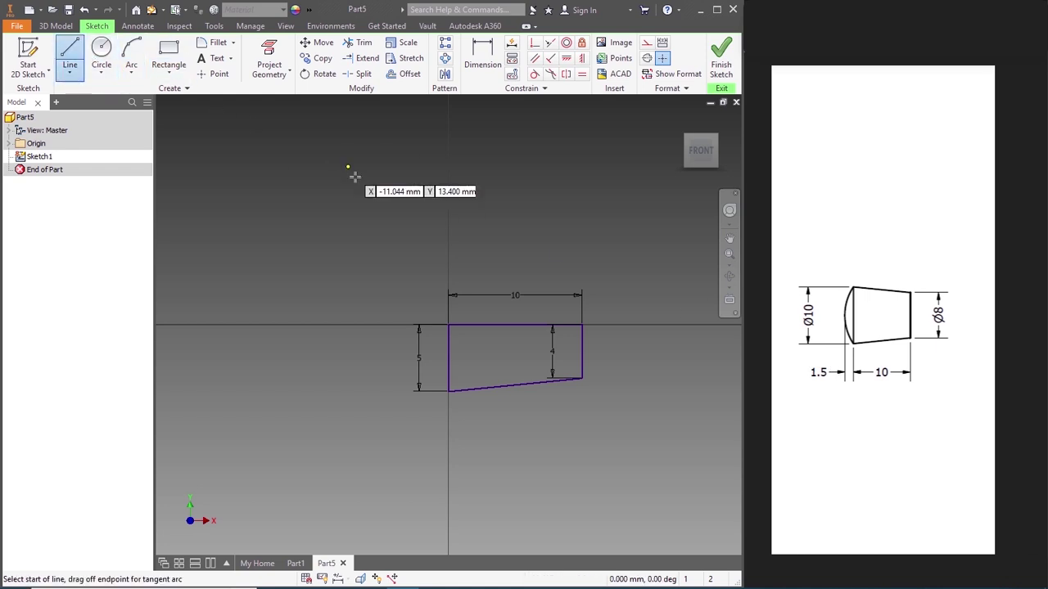
left_click(448, 325)
type("1")
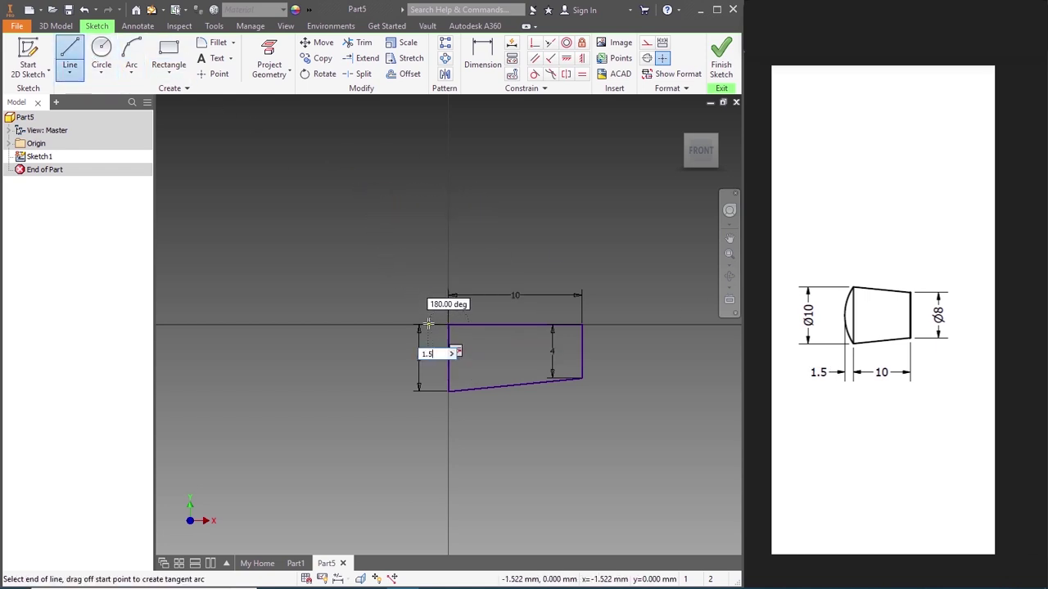
type(".5")
key("Return")
key("Escape")
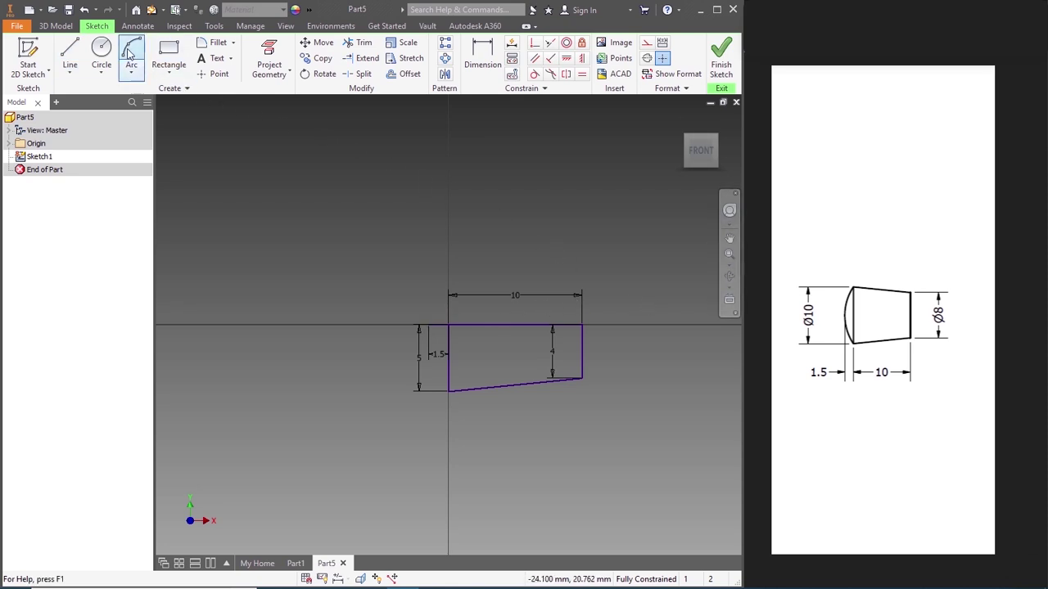
Step: Add a three-point arc from the bottom-left corner to the top point, then finish the sketch
left_click(131, 72)
left_click(139, 93)
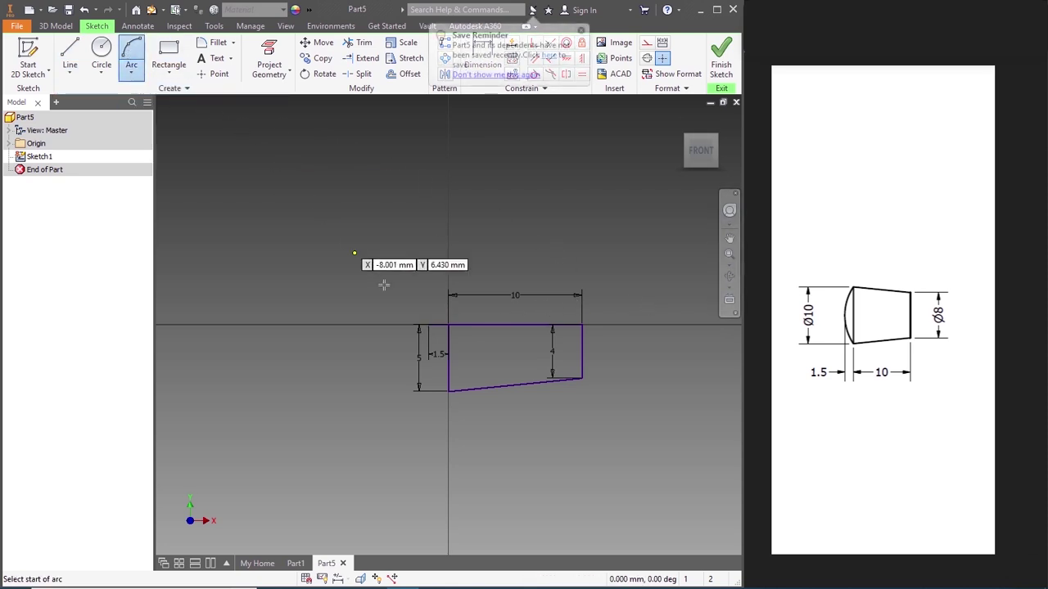
left_click(448, 391)
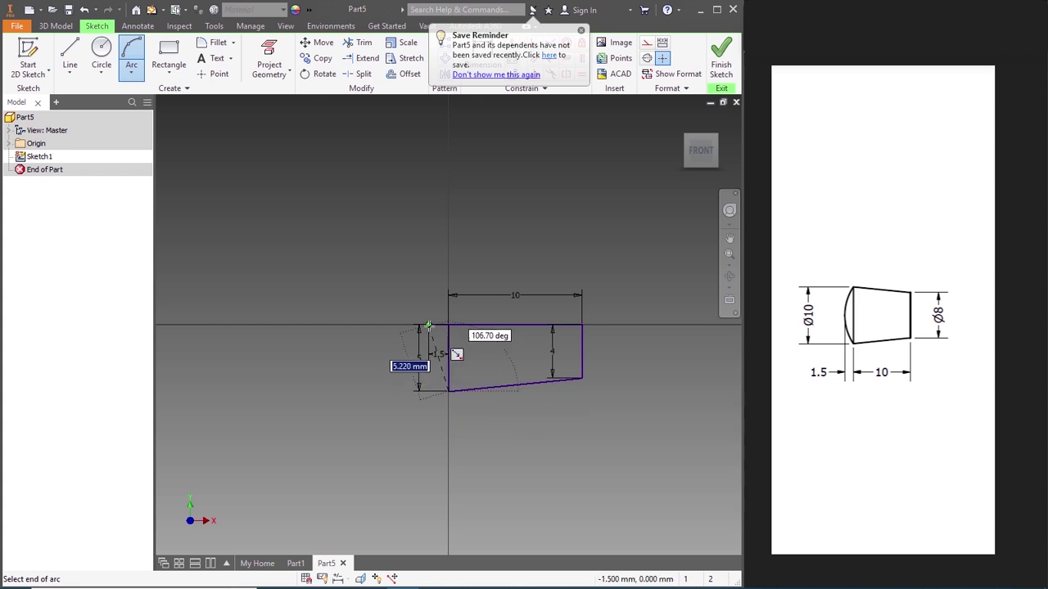
left_click(428, 325)
scroll(428, 327, "up", 5)
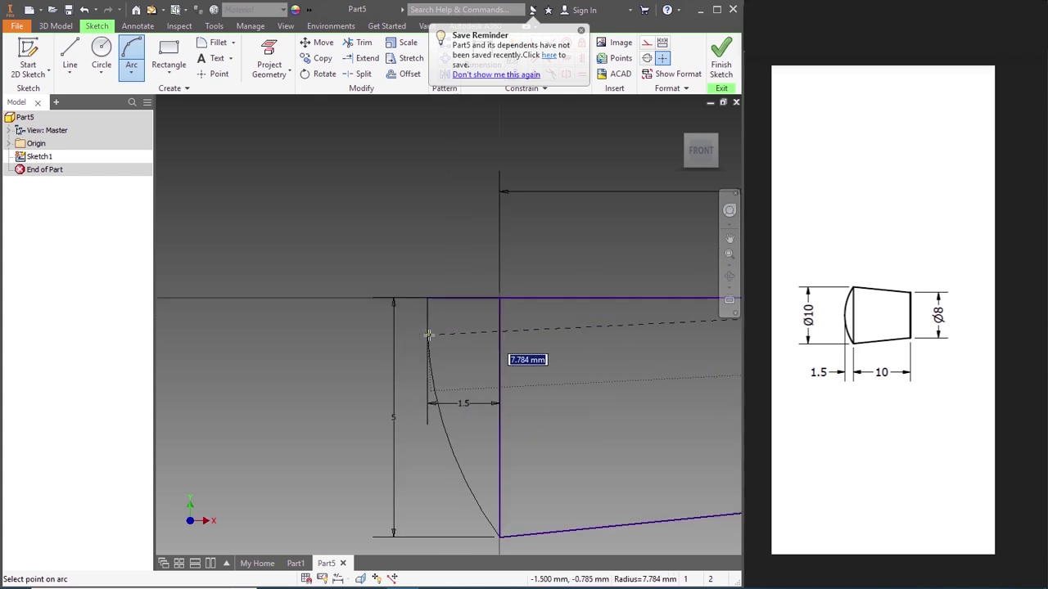
scroll(427, 334, "down", 3)
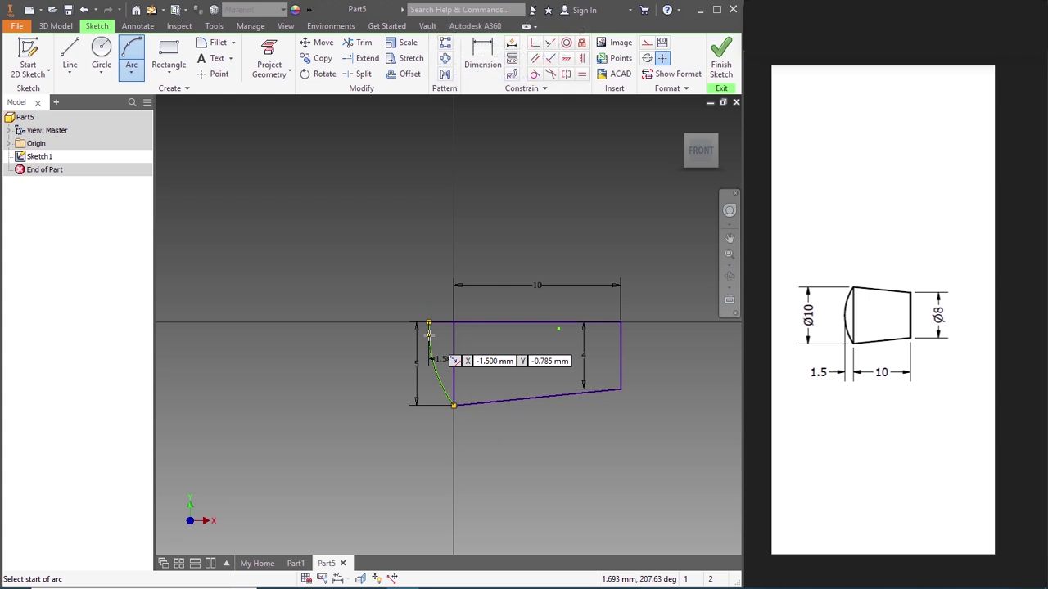
scroll(428, 333, "down", 2)
left_click(429, 334)
key("Escape")
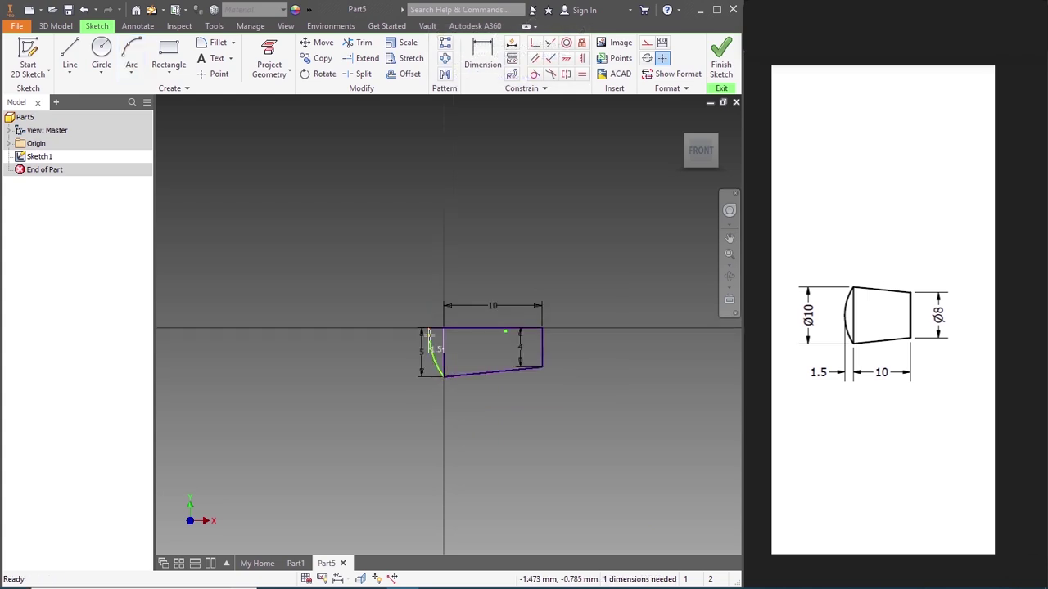
left_click(722, 64)
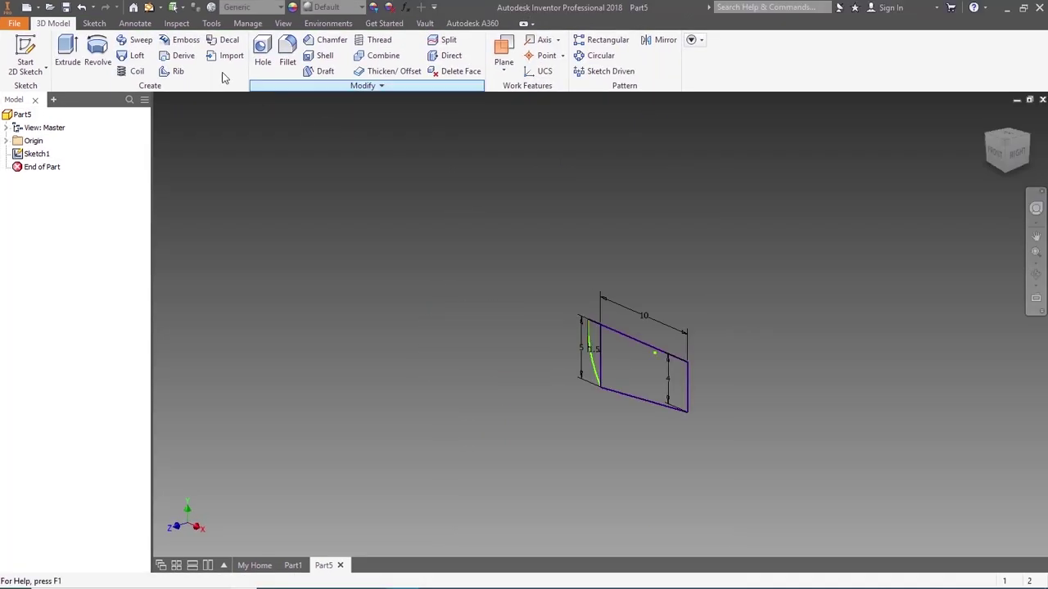
Step: Revolve the profile about its top edge into a solid domed plug and view it isometrically
key("r")
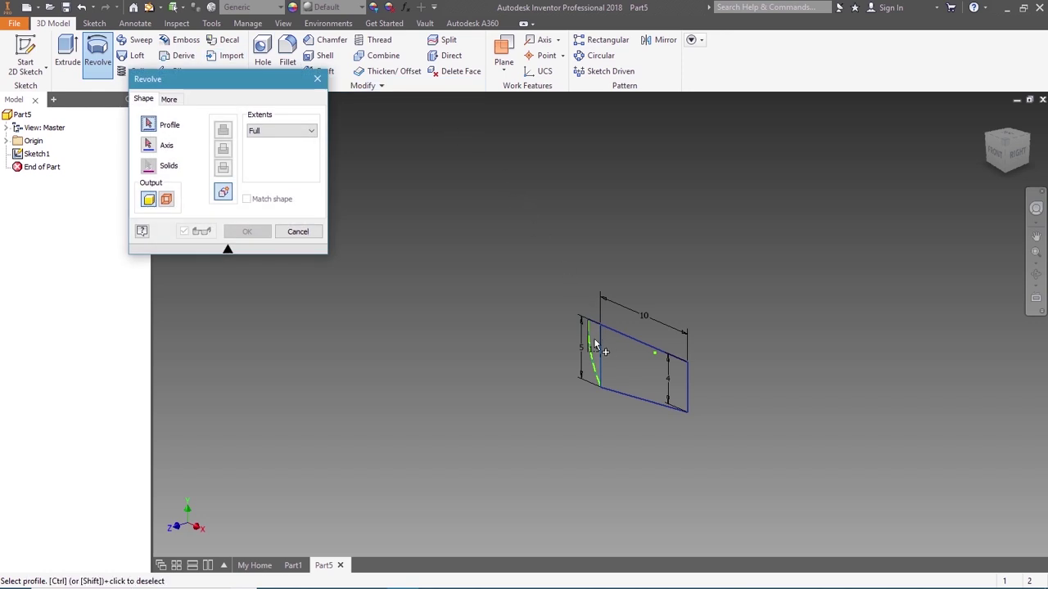
left_click(629, 360)
left_click(155, 146)
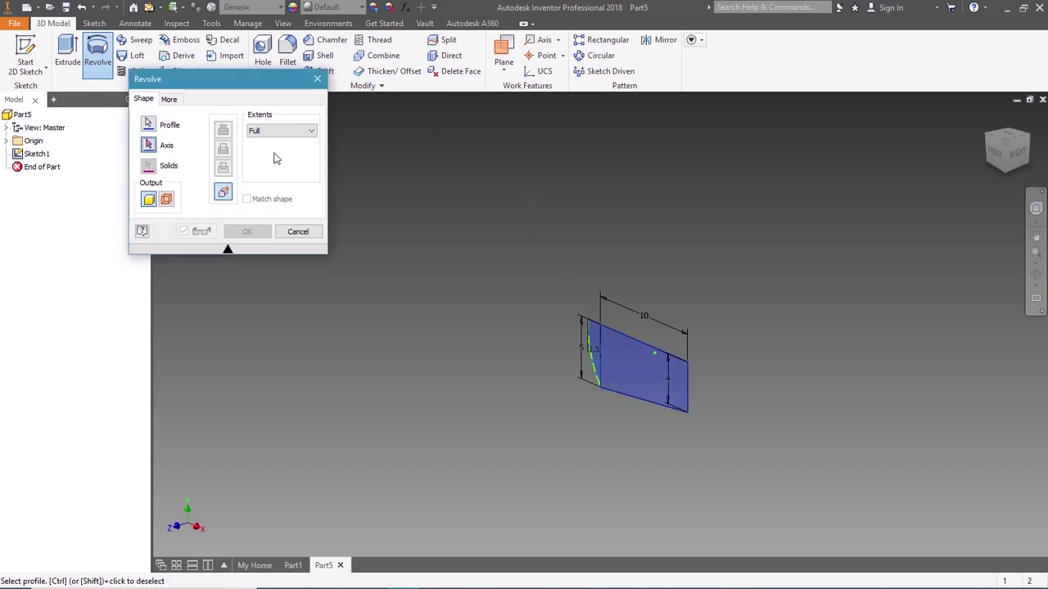
left_click(610, 332)
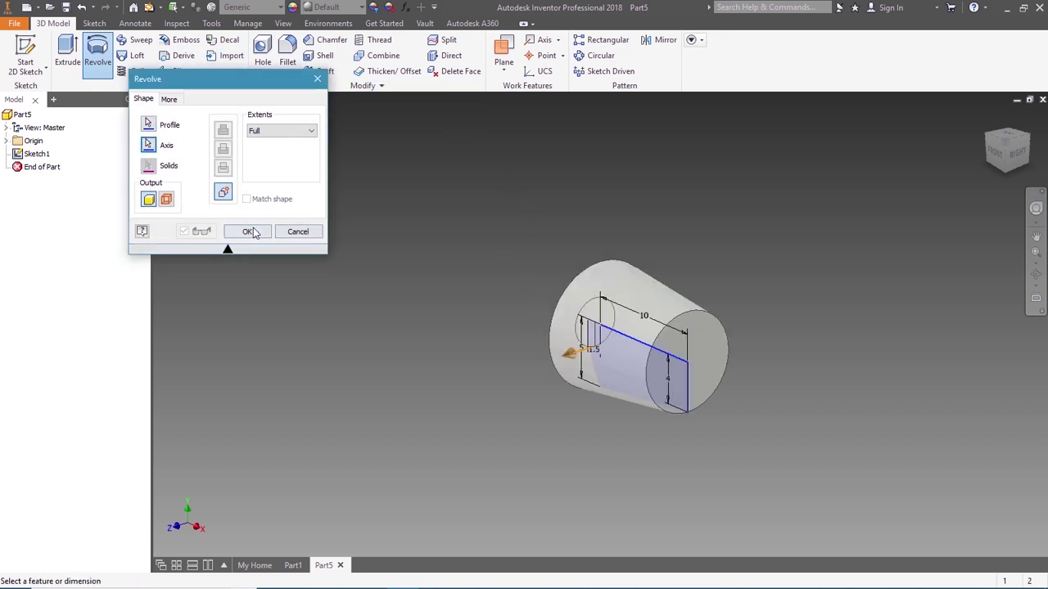
left_click(249, 231)
left_click(995, 152)
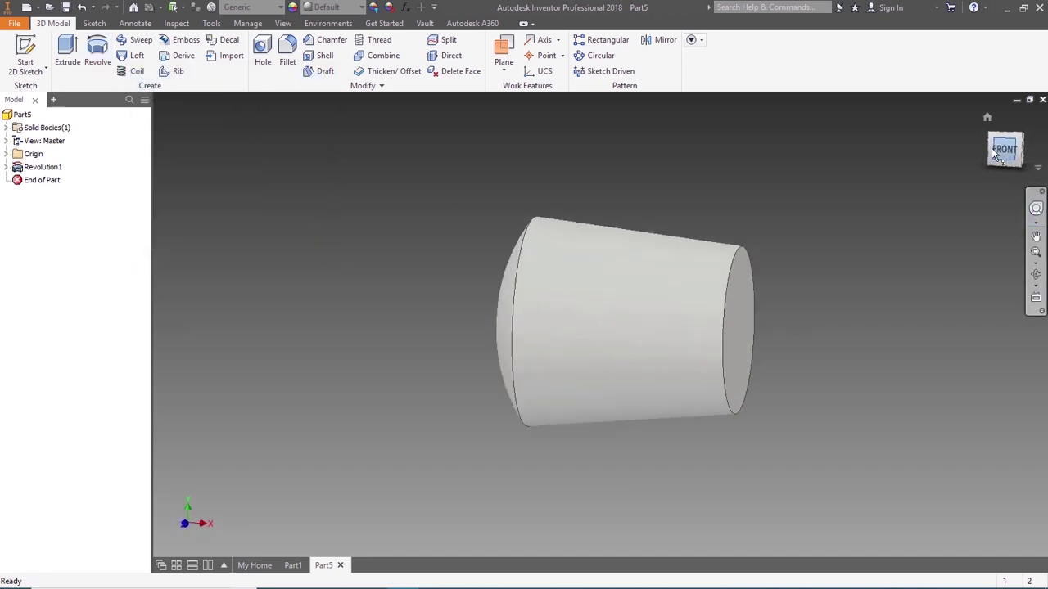
left_click(991, 134)
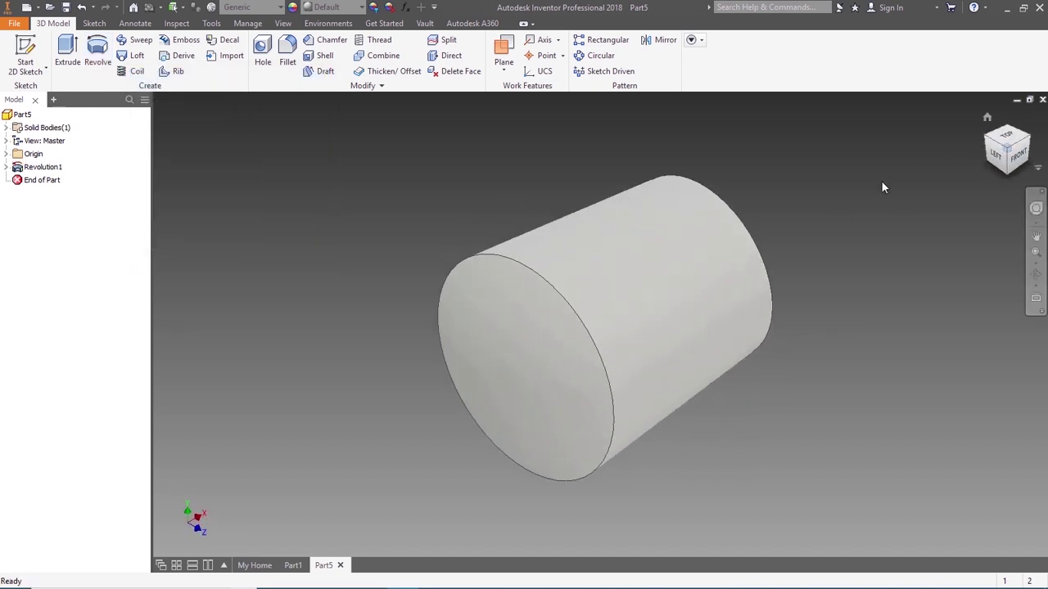
Step: Set the plug's material to Brass, Soft Yellow in iProperties and apply it
left_click(14, 23)
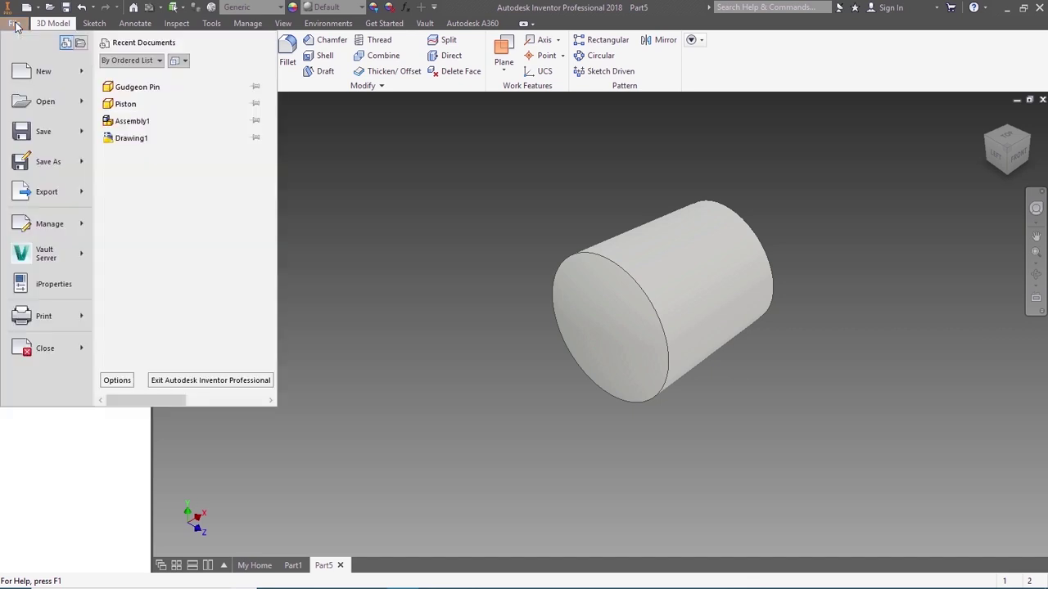
left_click(47, 289)
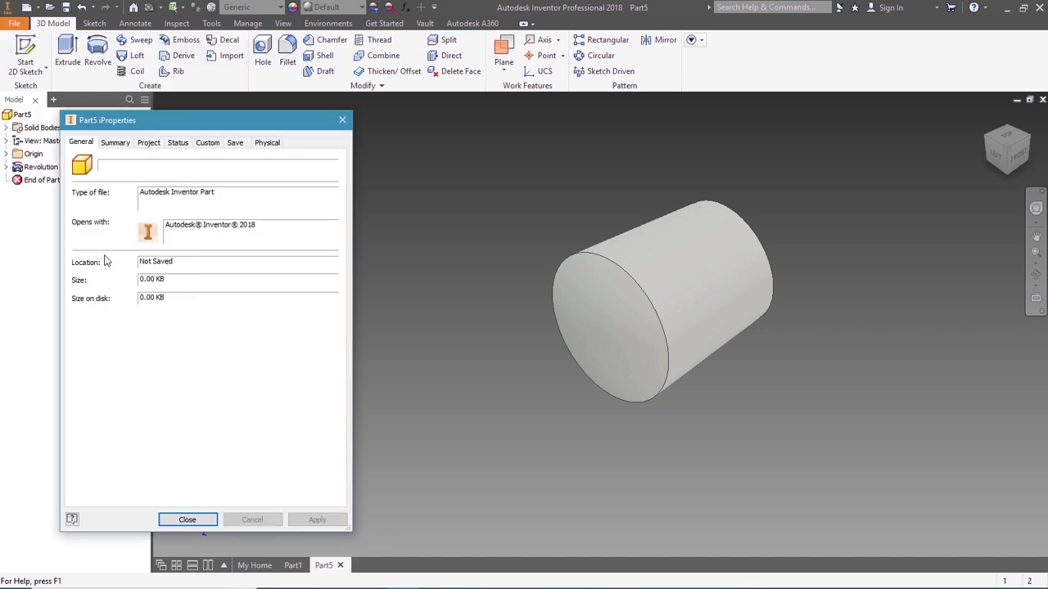
left_click(265, 144)
left_click(252, 206)
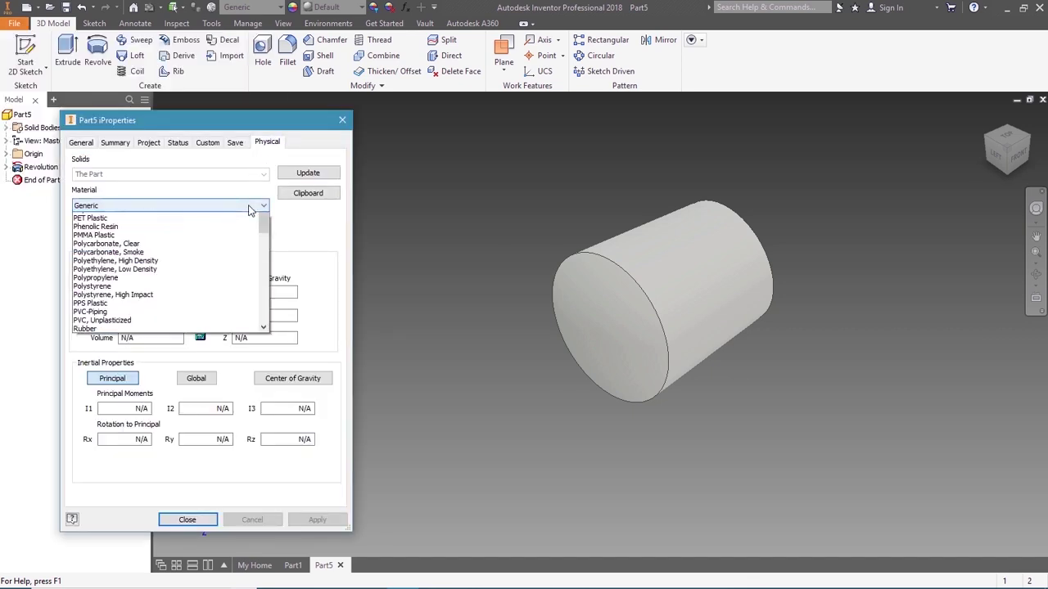
scroll(156, 304, "down", 9)
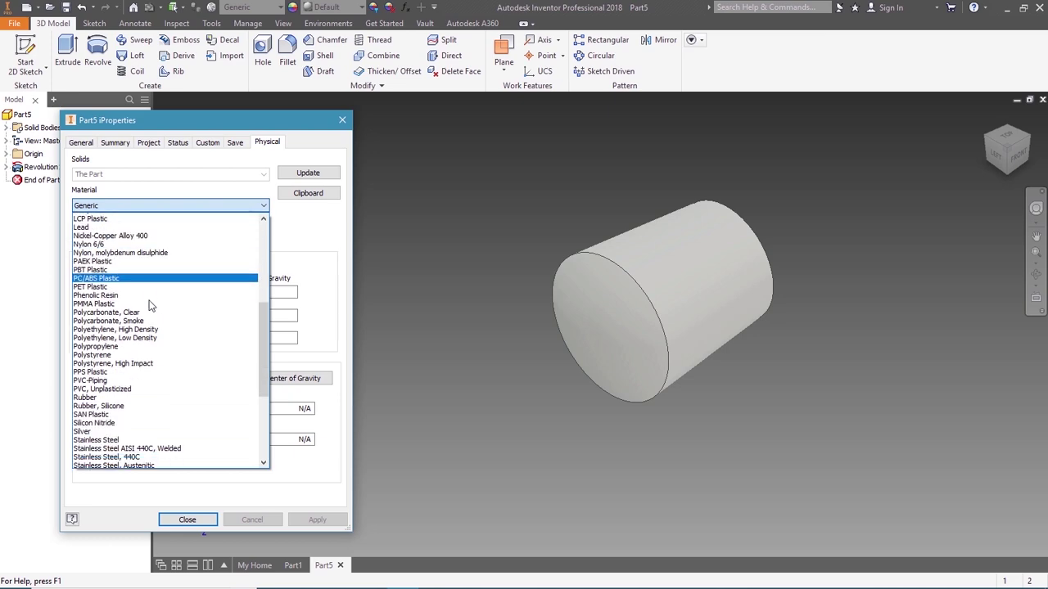
scroll(156, 304, "up", 12)
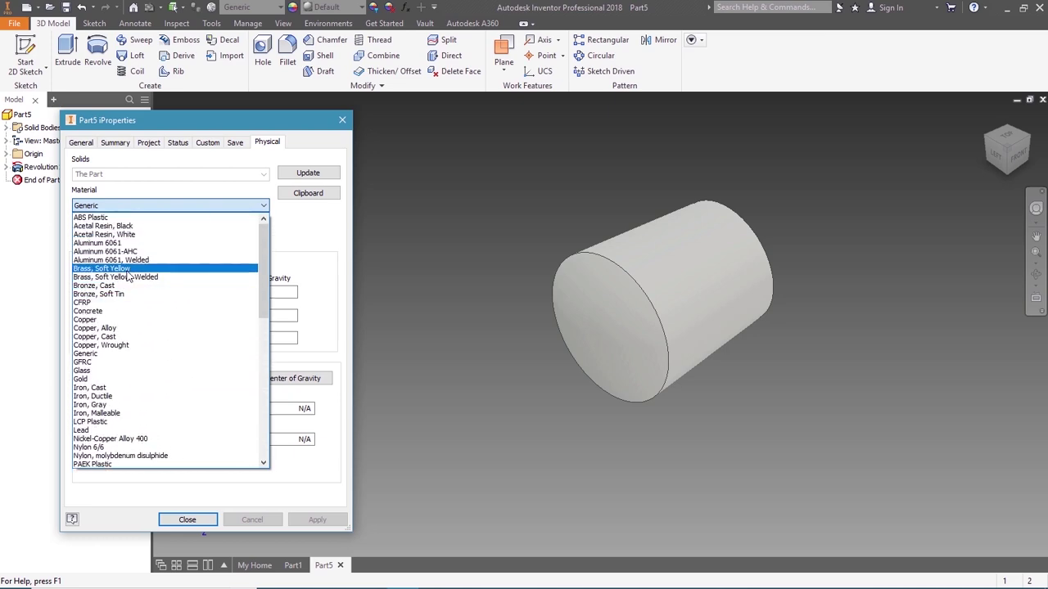
left_click(131, 269)
left_click(307, 524)
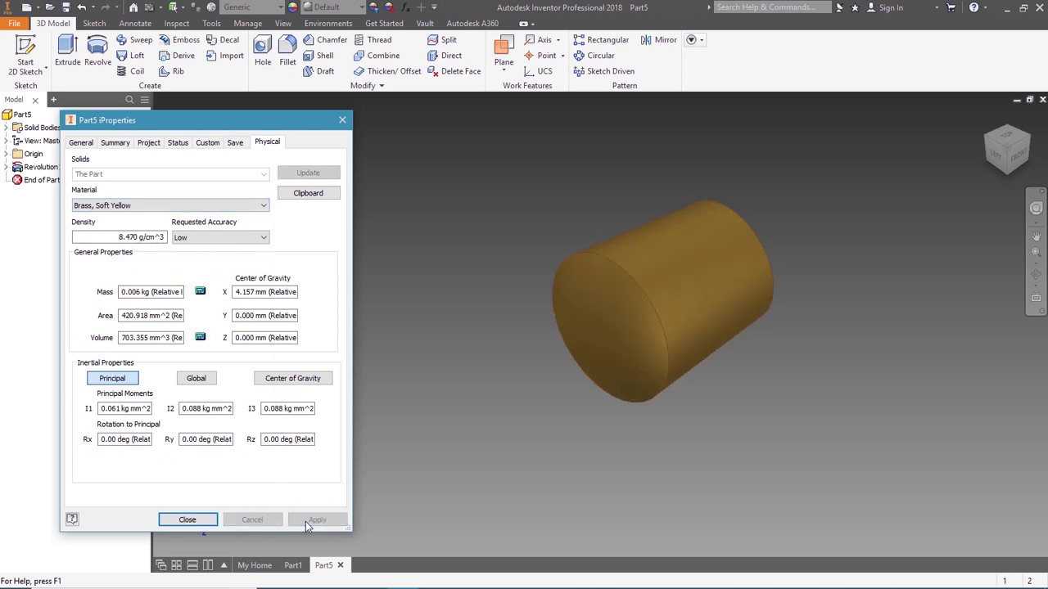
left_click(188, 520)
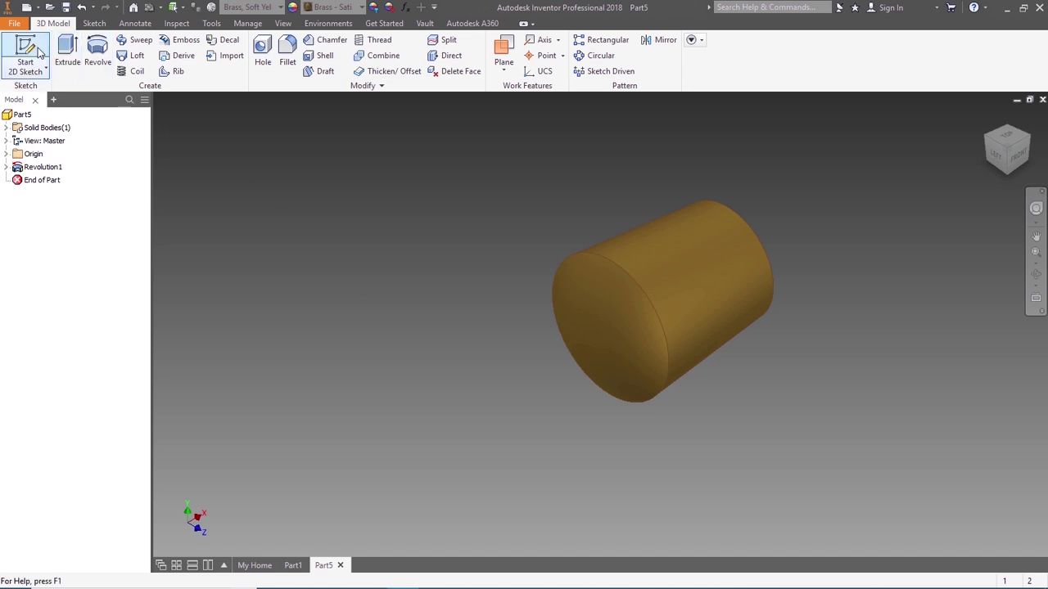
Step: Save the part as Plug Gudgeon Pin
left_click(18, 24)
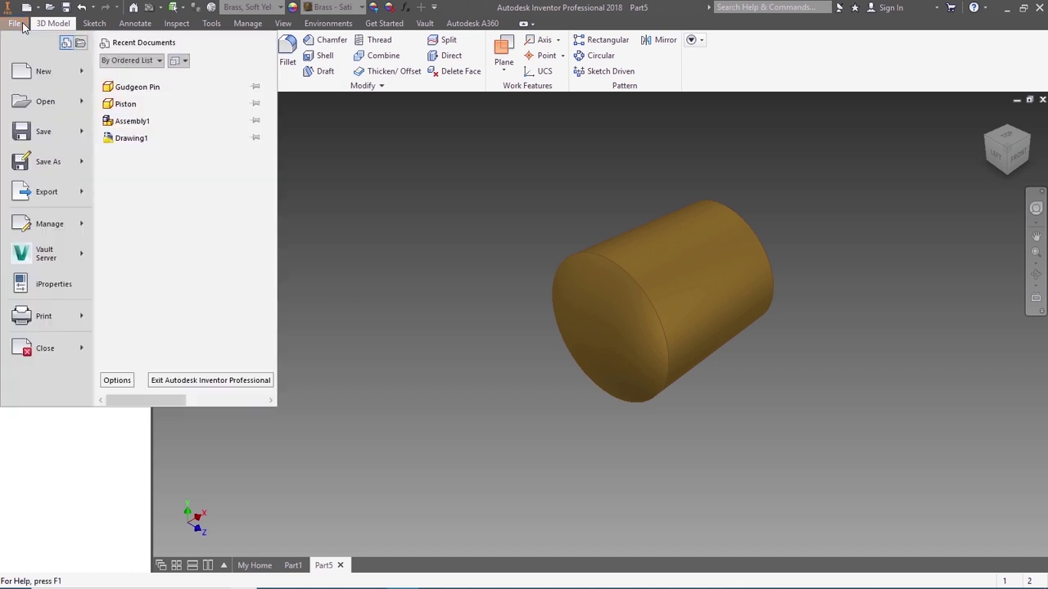
left_click(46, 161)
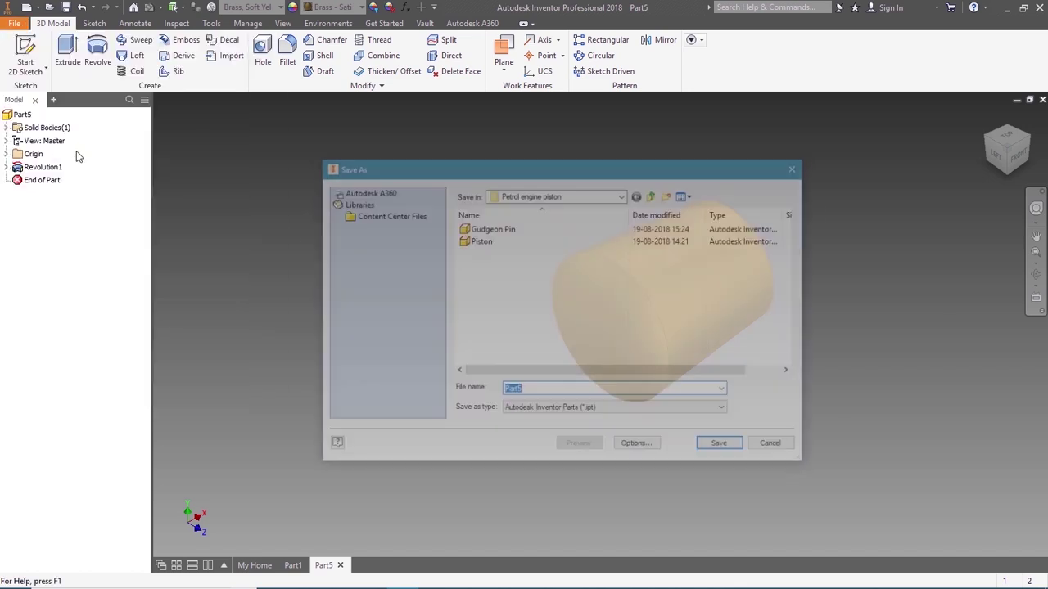
type("P")
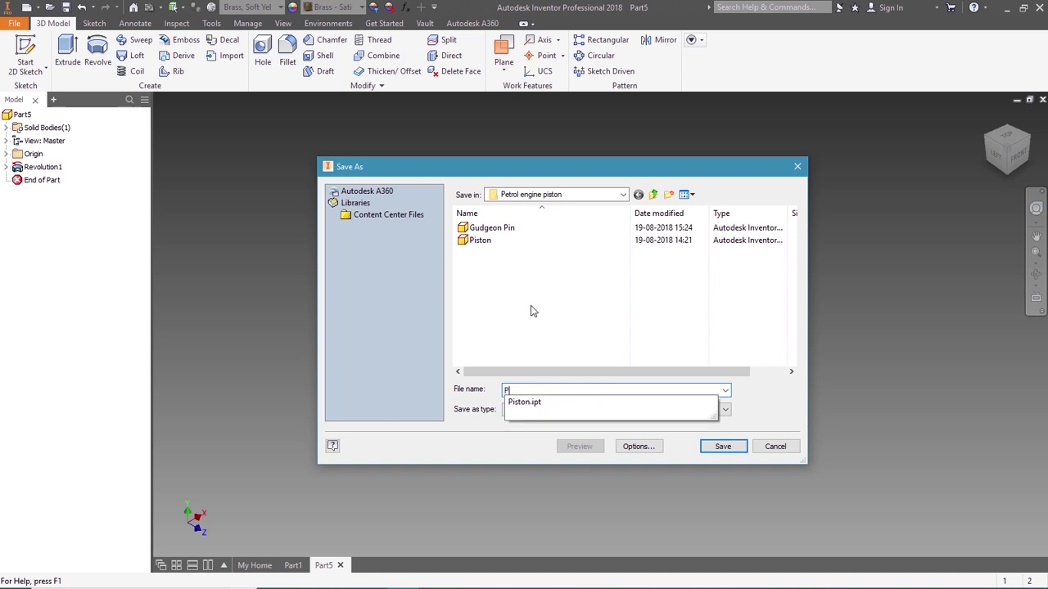
type("lug Gudgeon Pin")
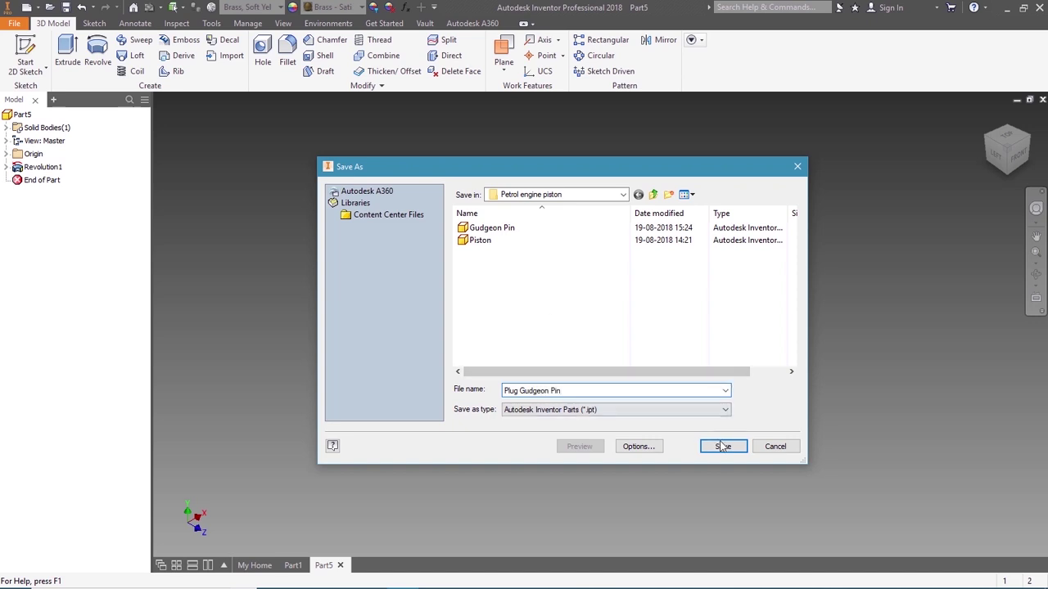
key("Return")
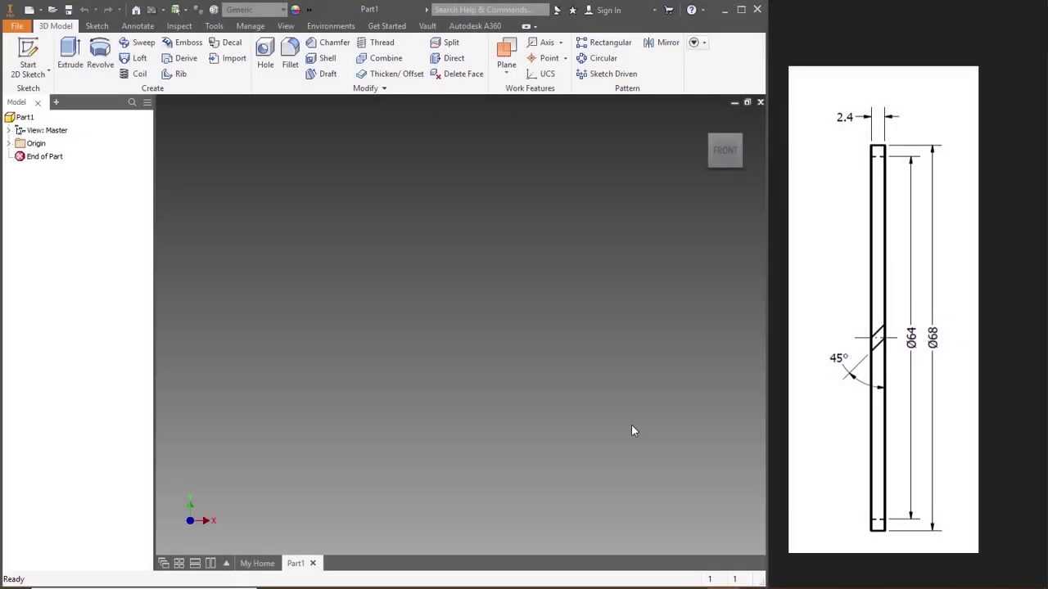
Step: Create a new metric millimetre part and start a sketch on the XY plane
left_click(29, 10)
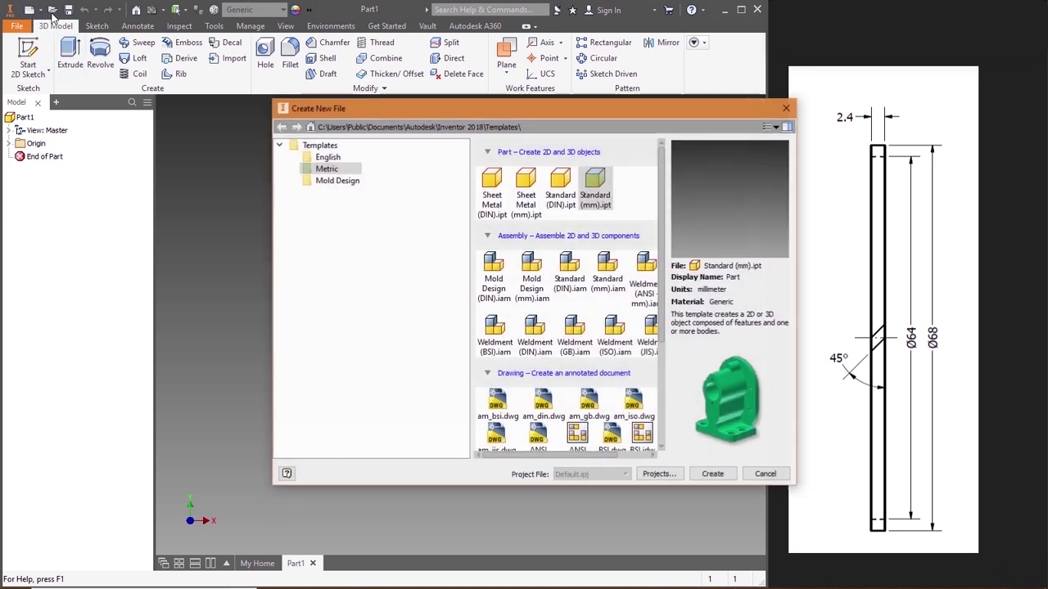
left_click(343, 170)
left_click(598, 194)
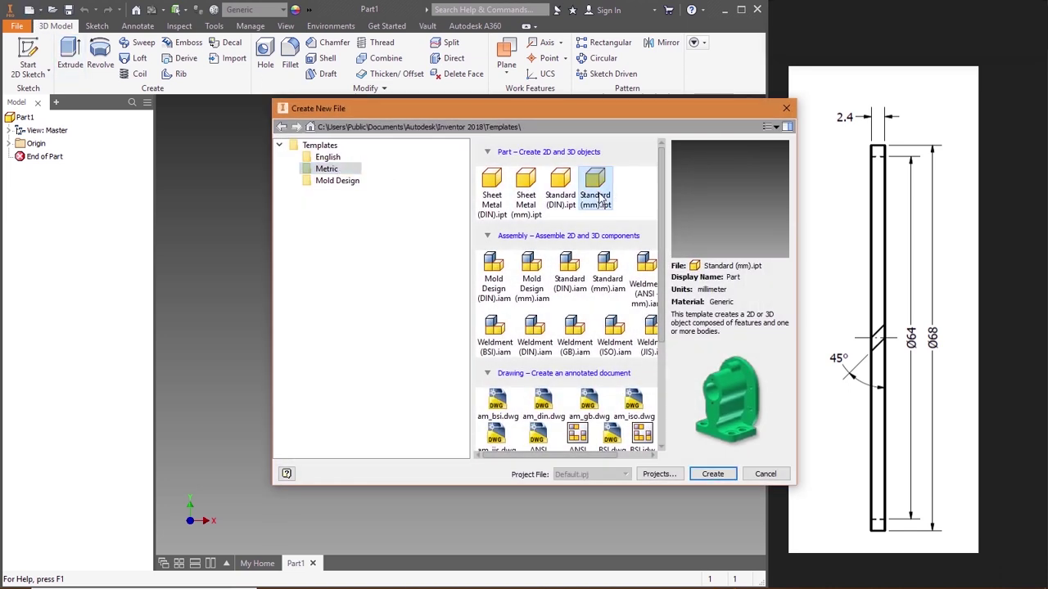
left_click(712, 475)
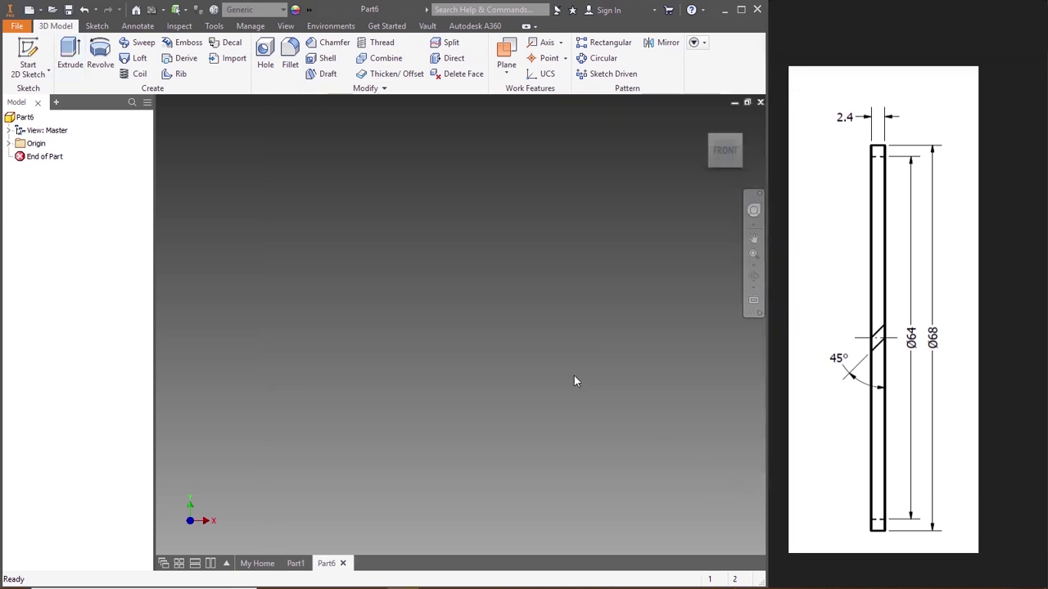
left_click(27, 56)
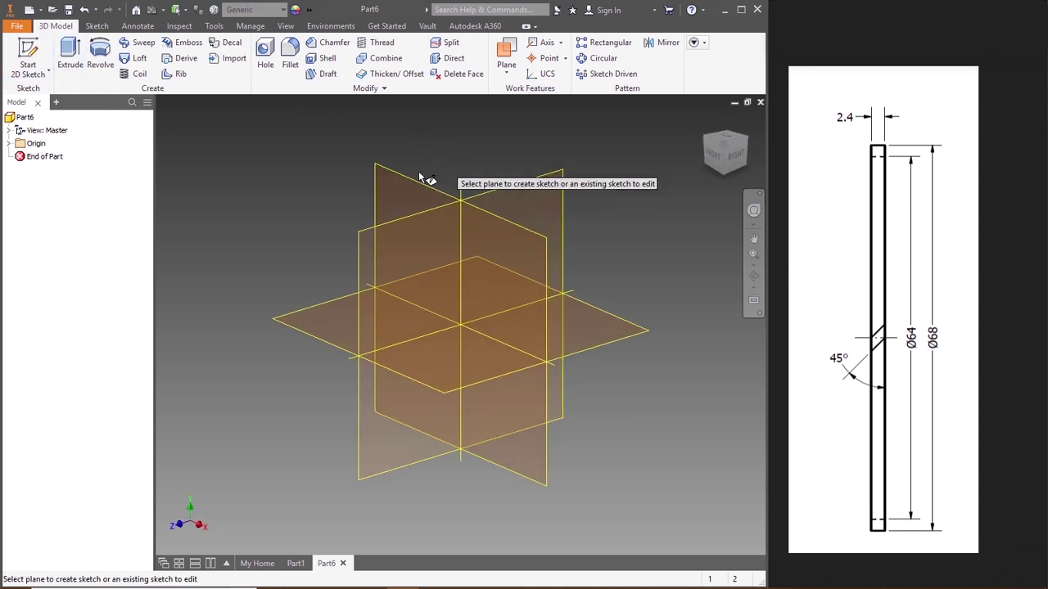
left_click(408, 182)
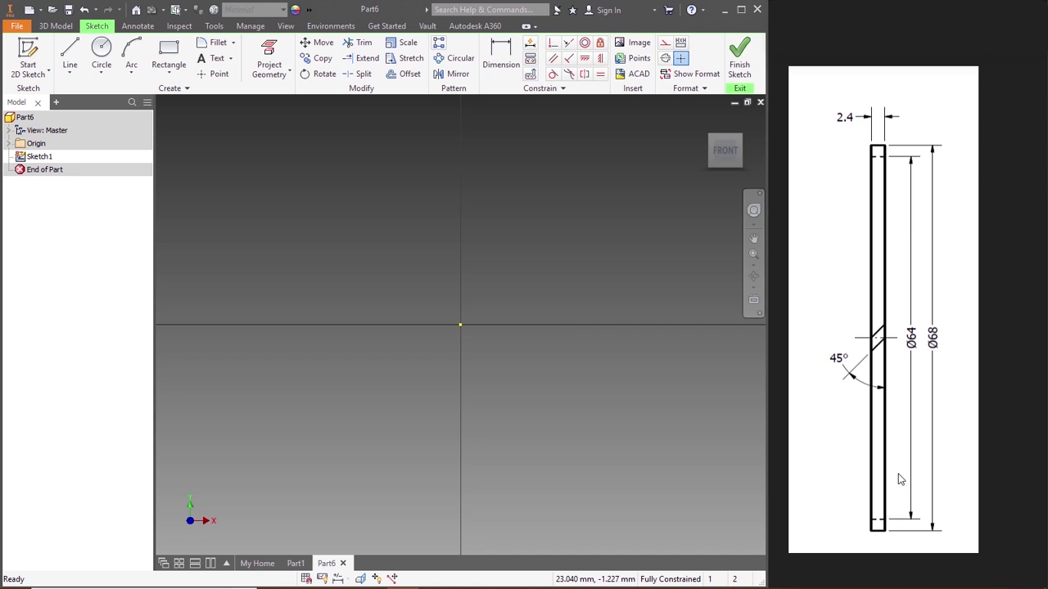
Step: Draw a 64 mm diameter circle centred on the sketch origin
left_click(100, 59)
left_click(460, 325)
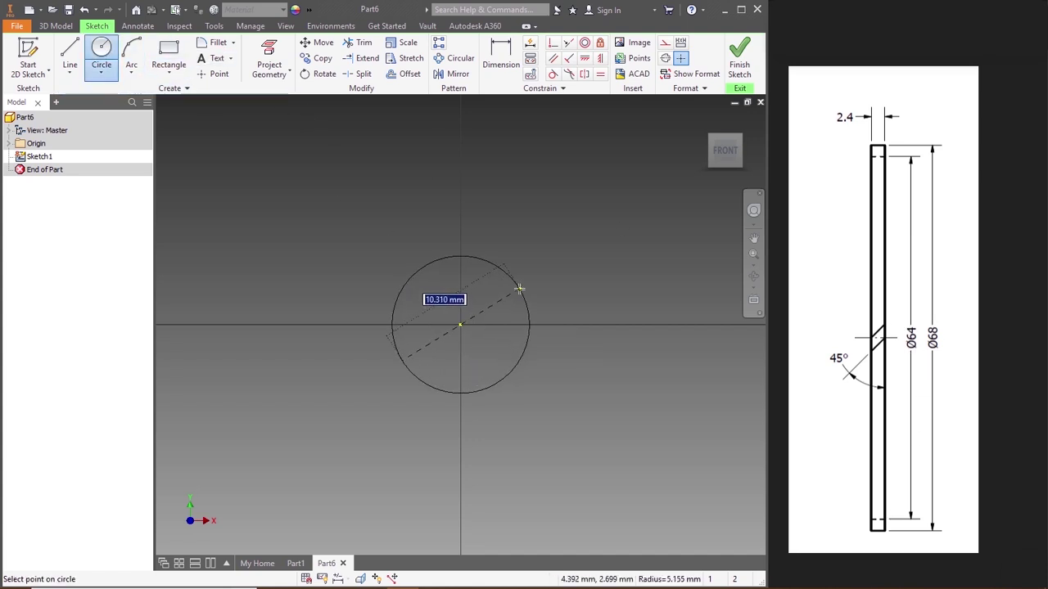
type("64")
key("Return")
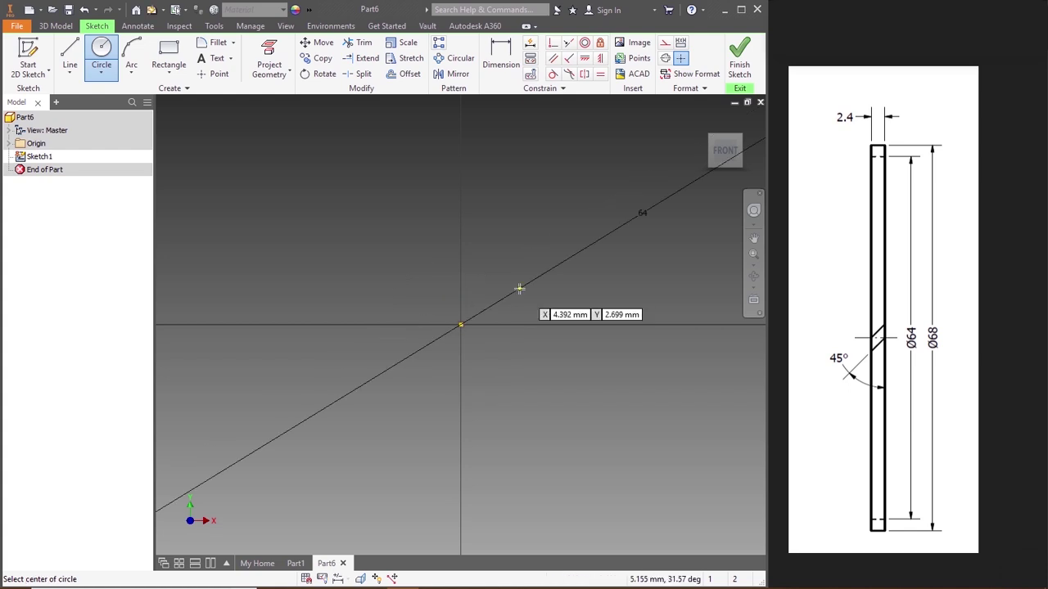
scroll(519, 288, "down", 5)
key("Escape")
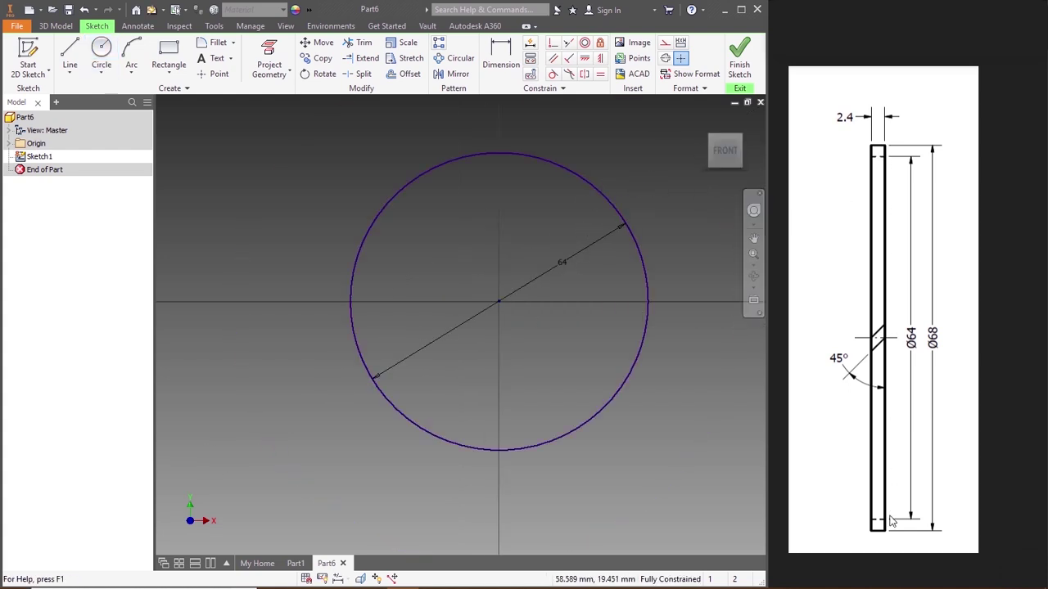
Step: Add a concentric 68 mm circle at the origin and finish the sketch
left_click(101, 59)
left_click(499, 301)
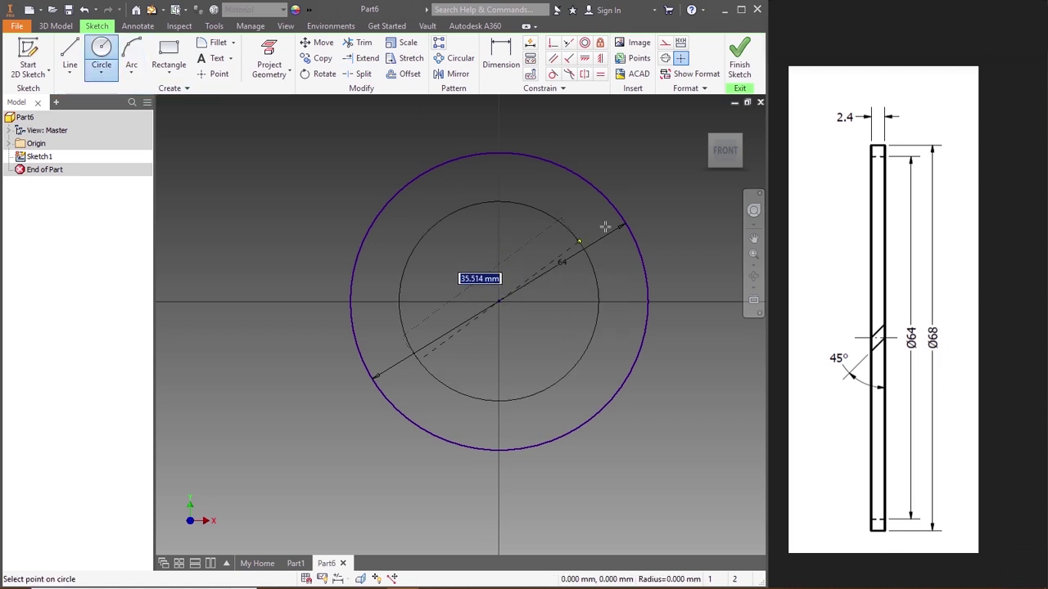
type("68")
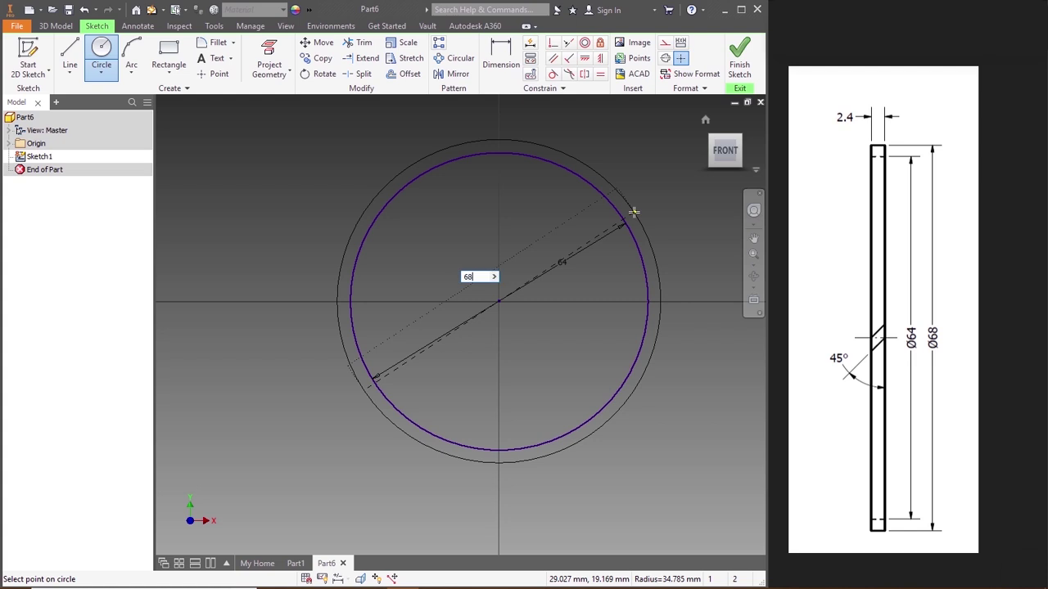
key("Return")
key("Escape")
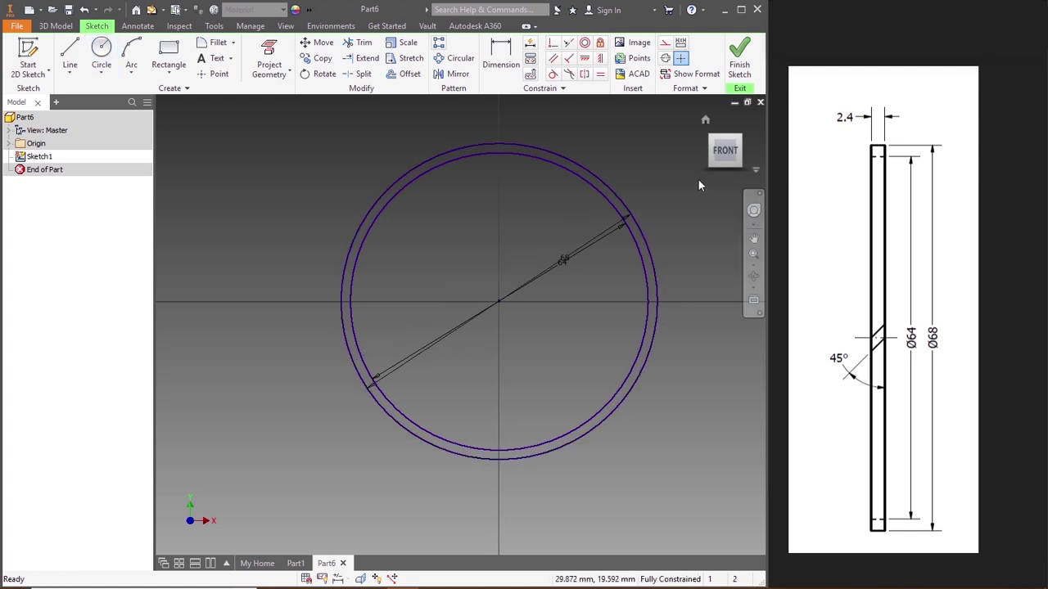
left_click(740, 64)
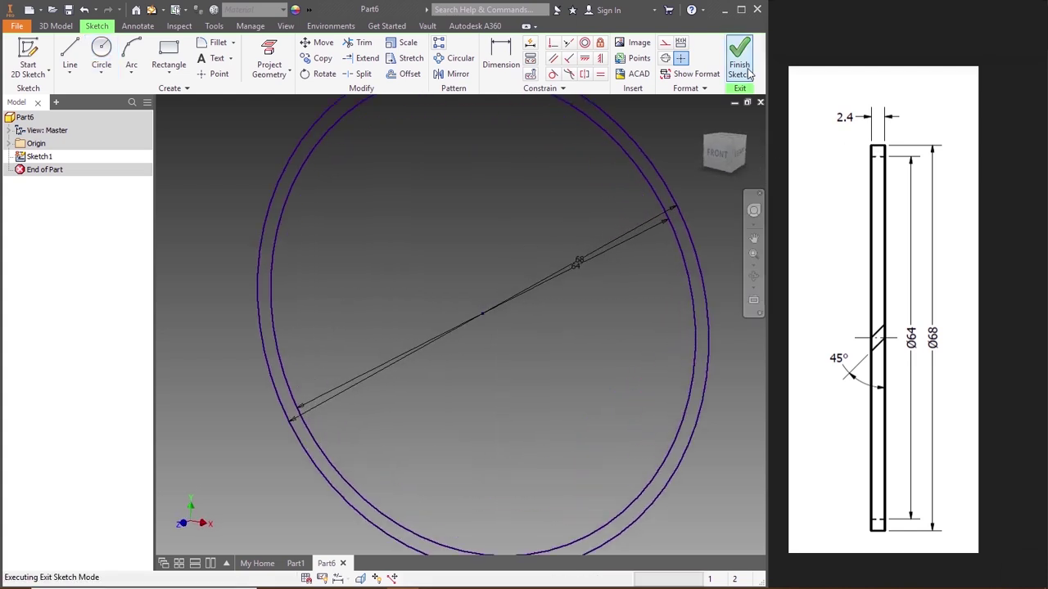
Step: Extrude the ring profile between the circles 2.4 mm into a solid
scroll(456, 275, "down", 3)
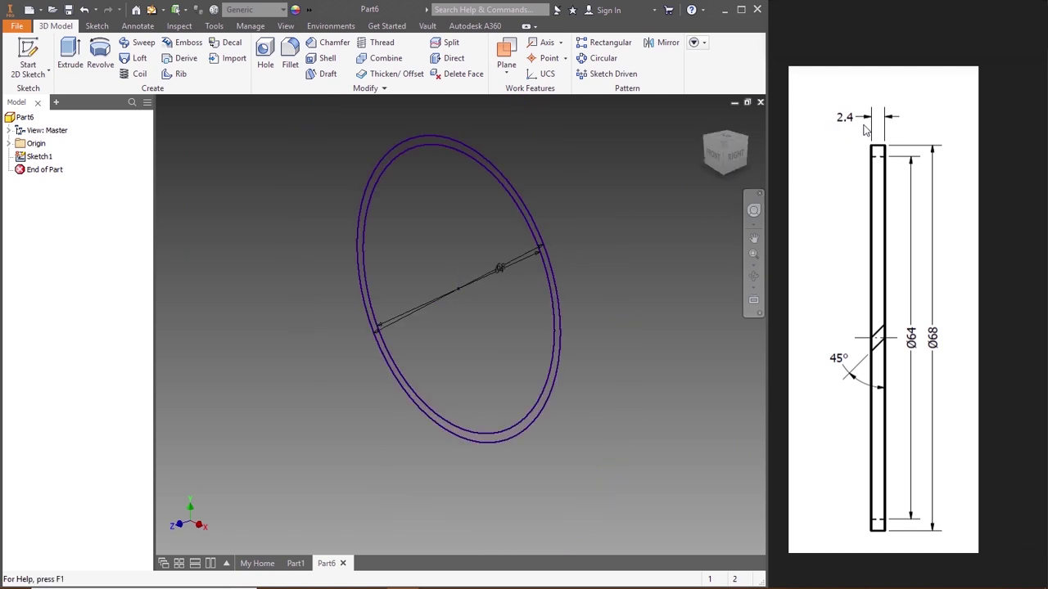
left_click(69, 57)
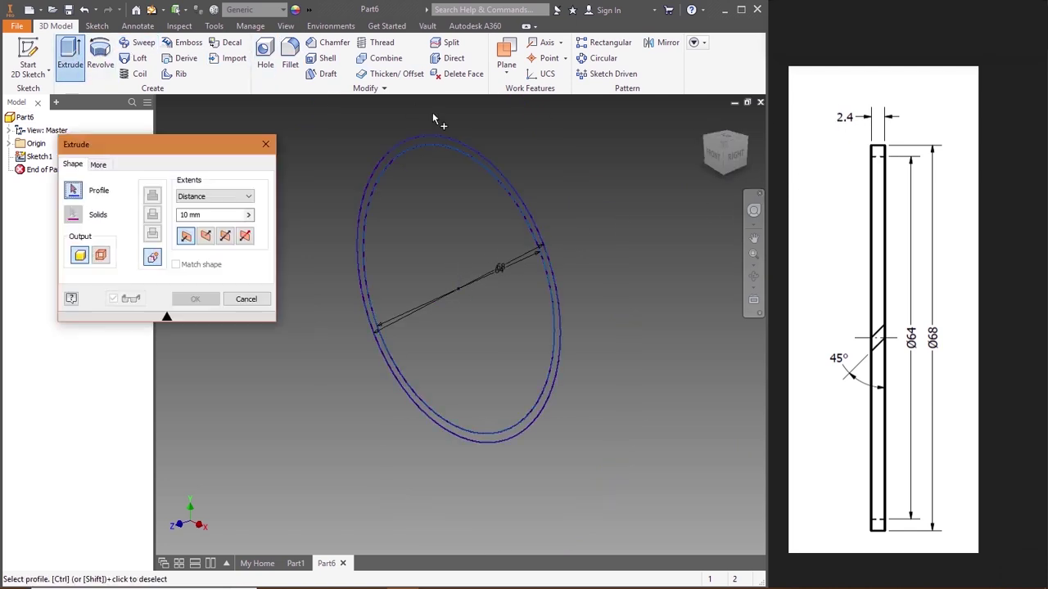
left_click(437, 141)
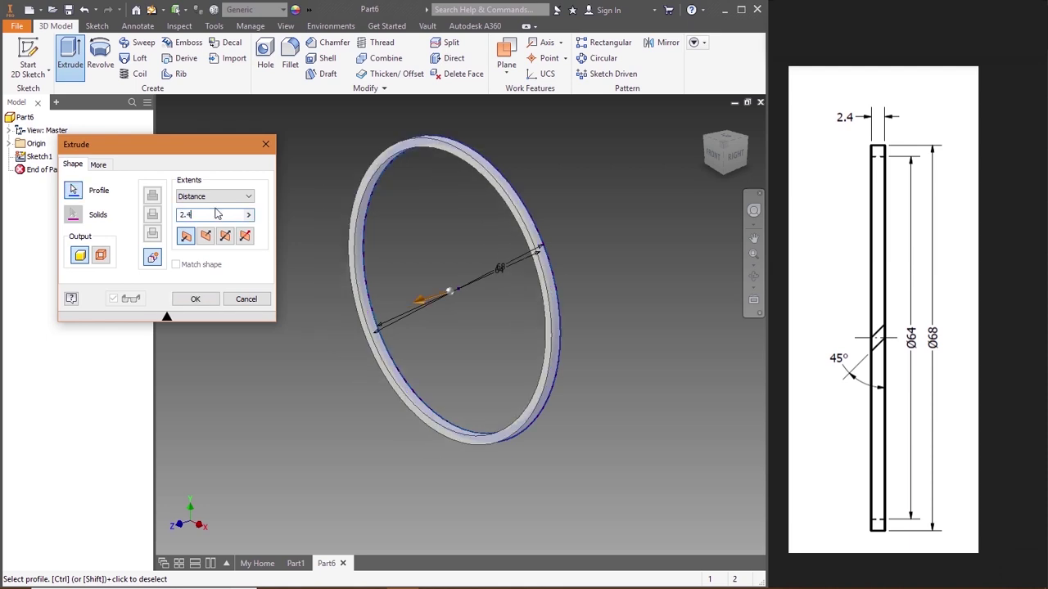
left_click(195, 299)
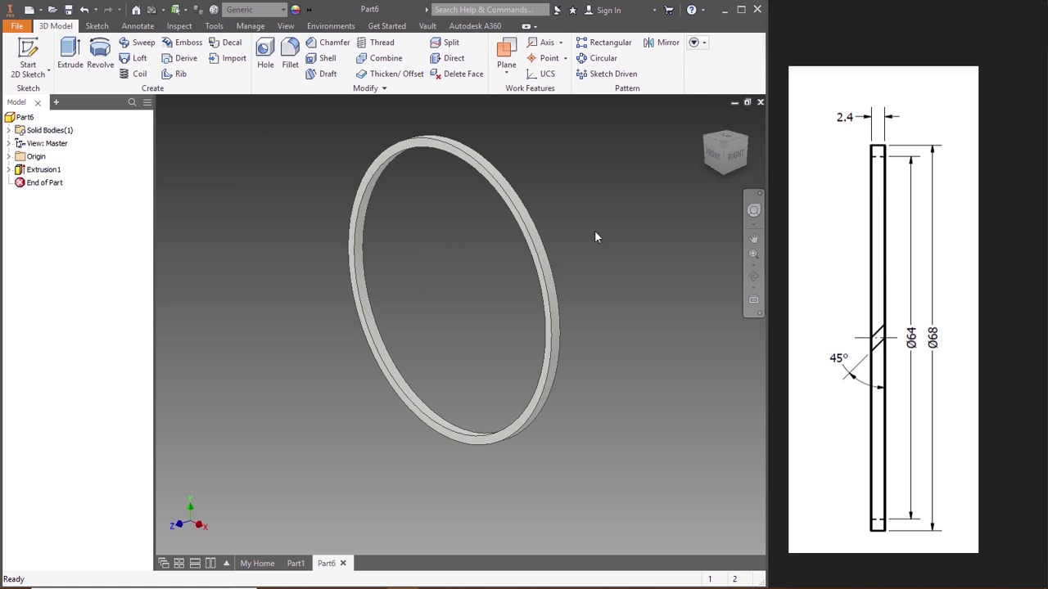
Step: Check the ring from front, top and isometric views, then show the origin planes and axes
left_click(717, 155)
left_click(726, 122)
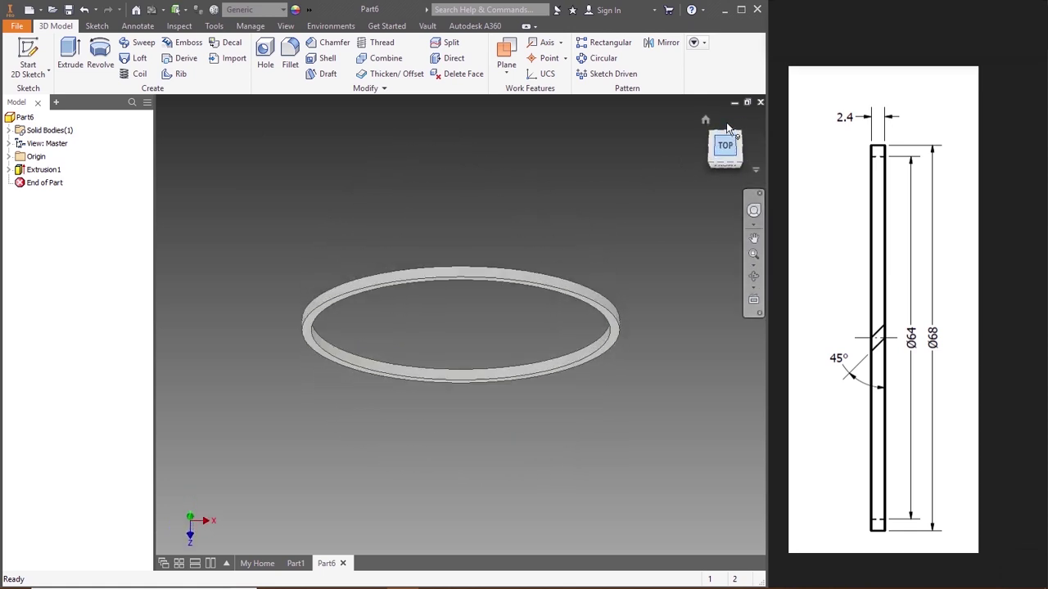
left_click(705, 119)
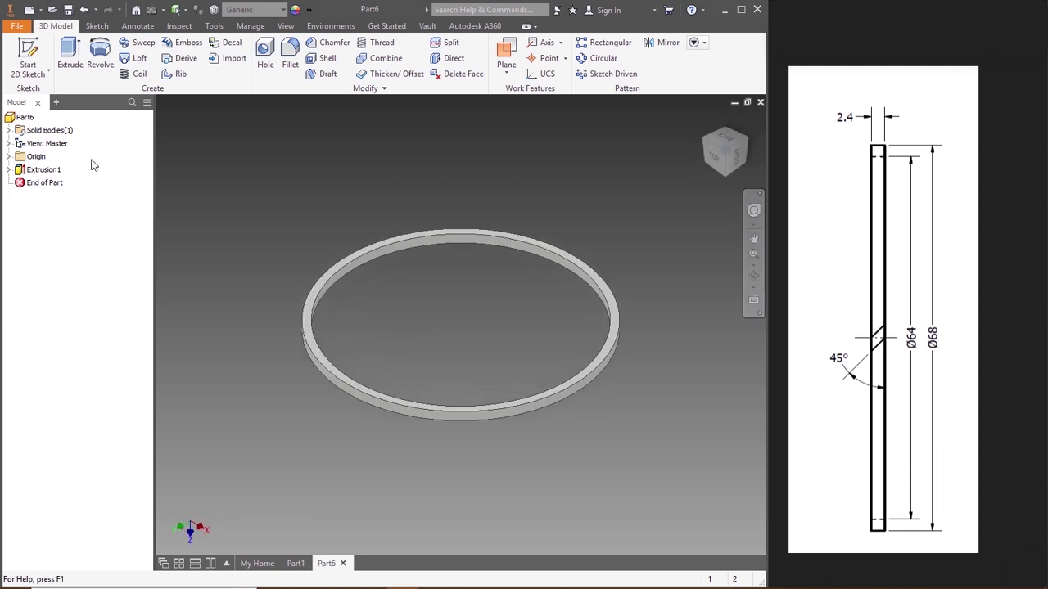
left_click(9, 156)
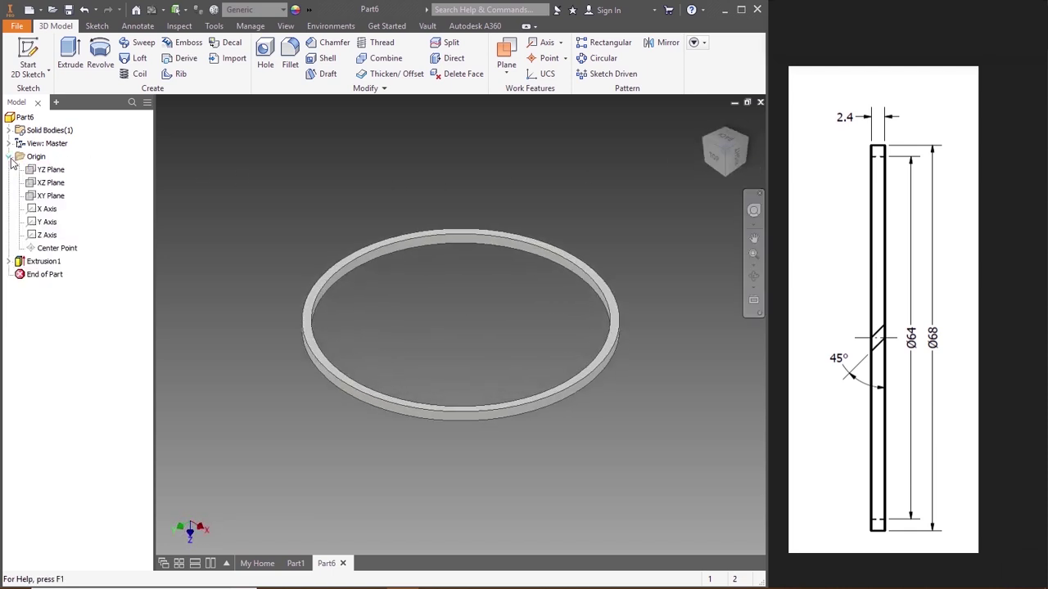
Step: Start a sketch on the XZ Plane and draw a 45° line from the origin
right_click(50, 189)
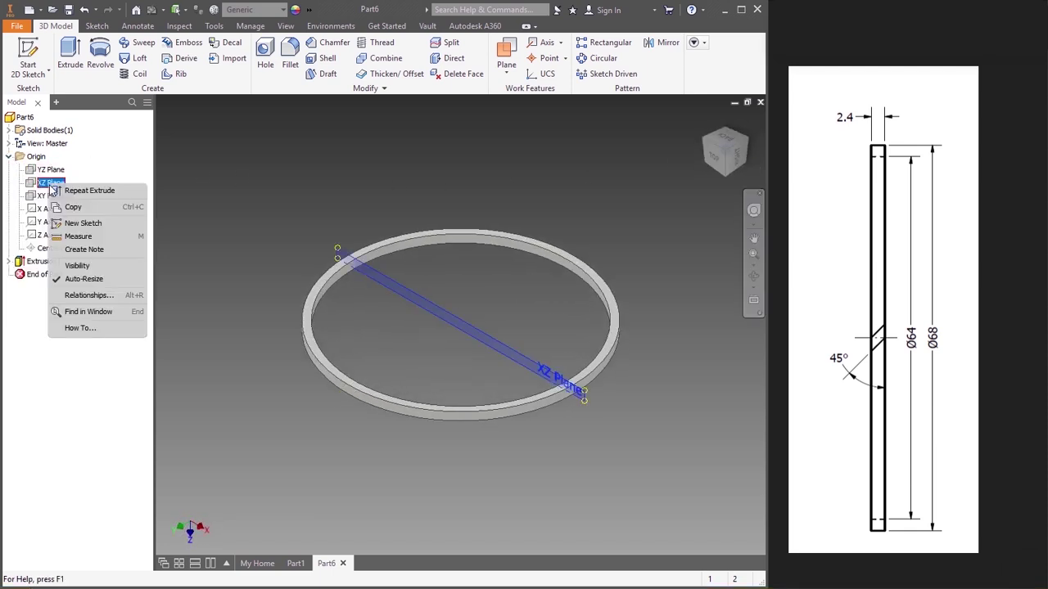
left_click(84, 228)
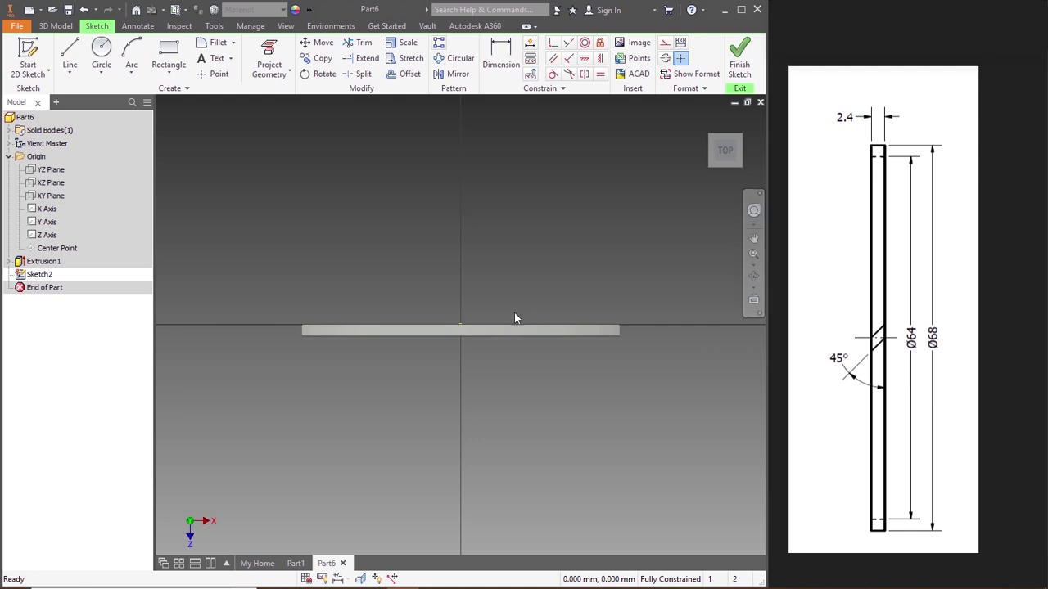
left_click(70, 56)
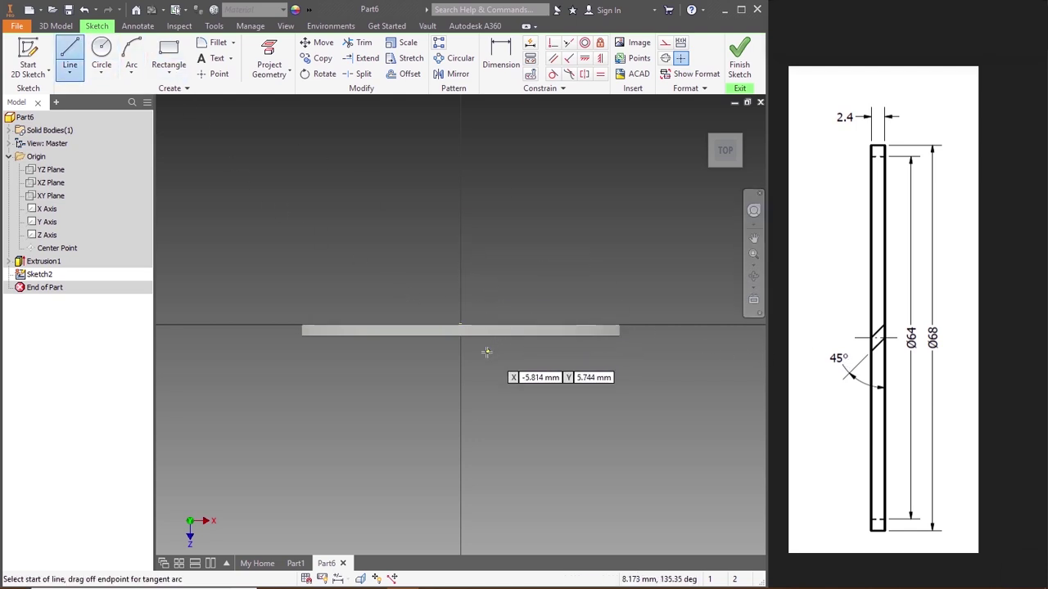
scroll(479, 344, "up", 3)
scroll(478, 344, "down", 2)
left_click(454, 318)
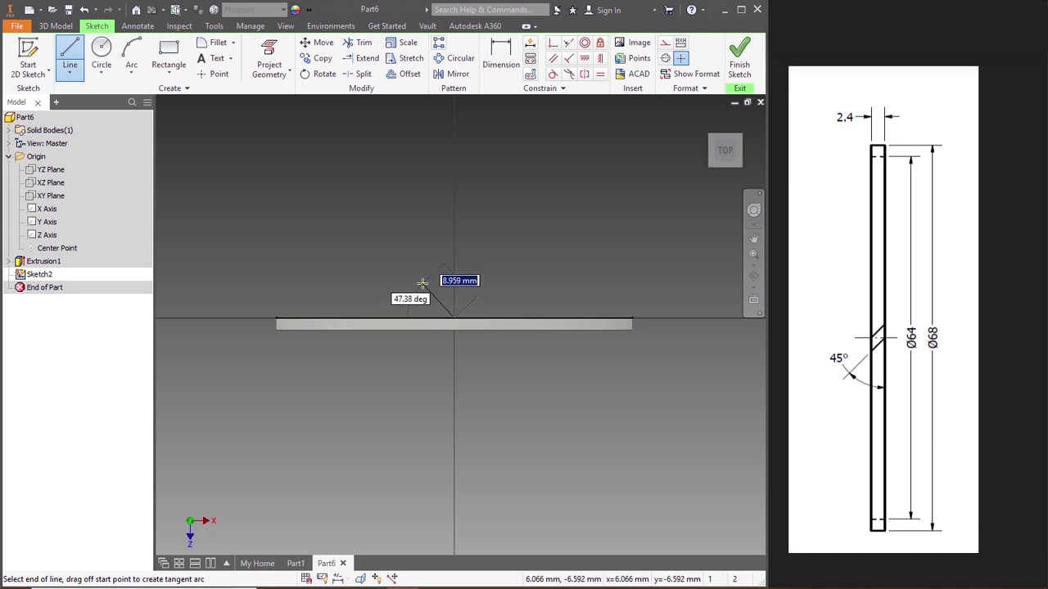
key("Tab")
type("45")
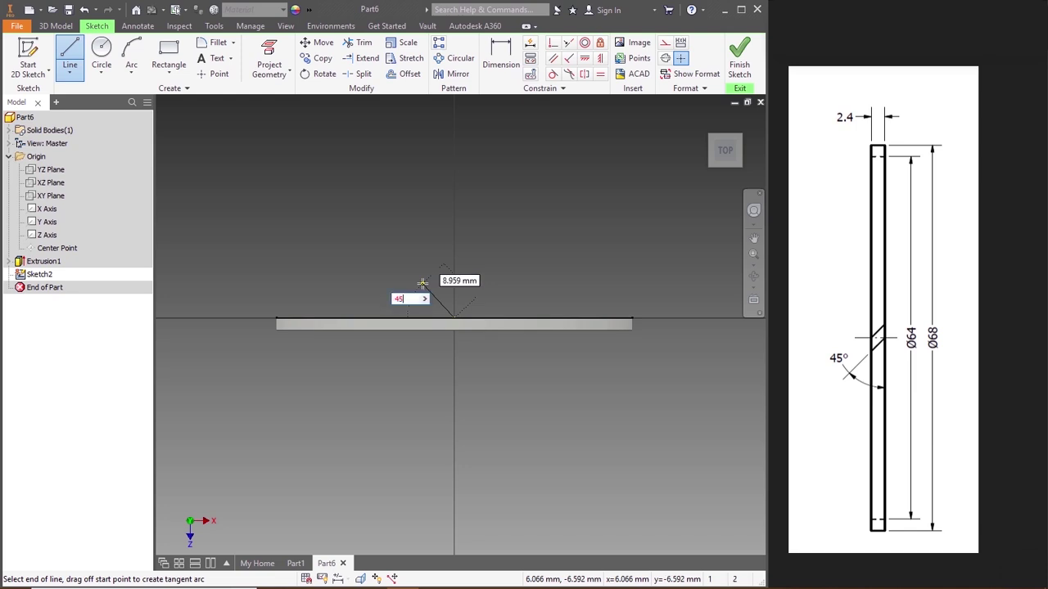
key("Return")
key("Escape")
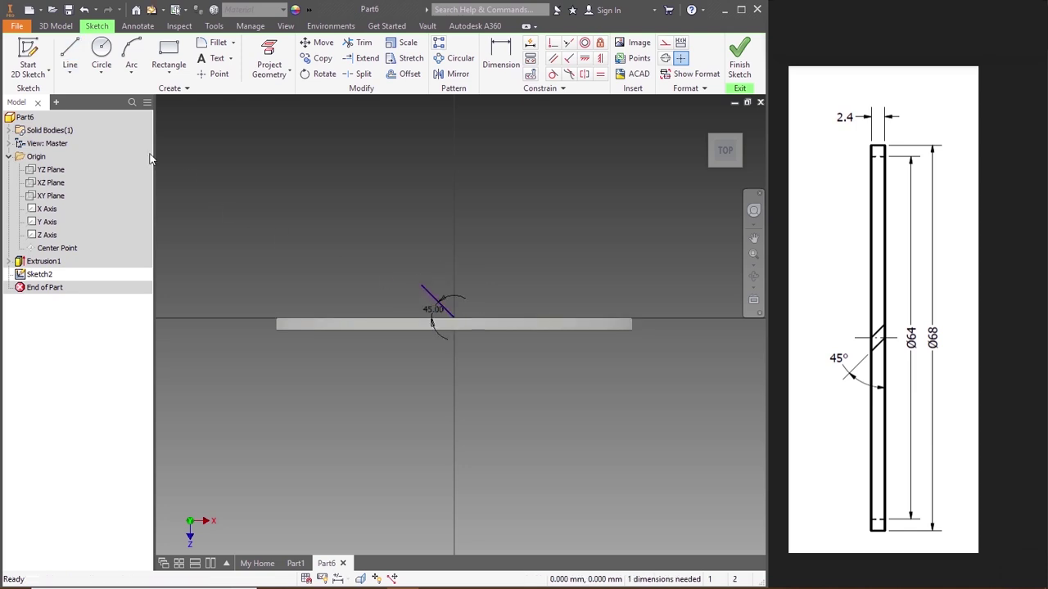
Step: Draw a second line at 135° from the bar's lower edge
left_click(70, 59)
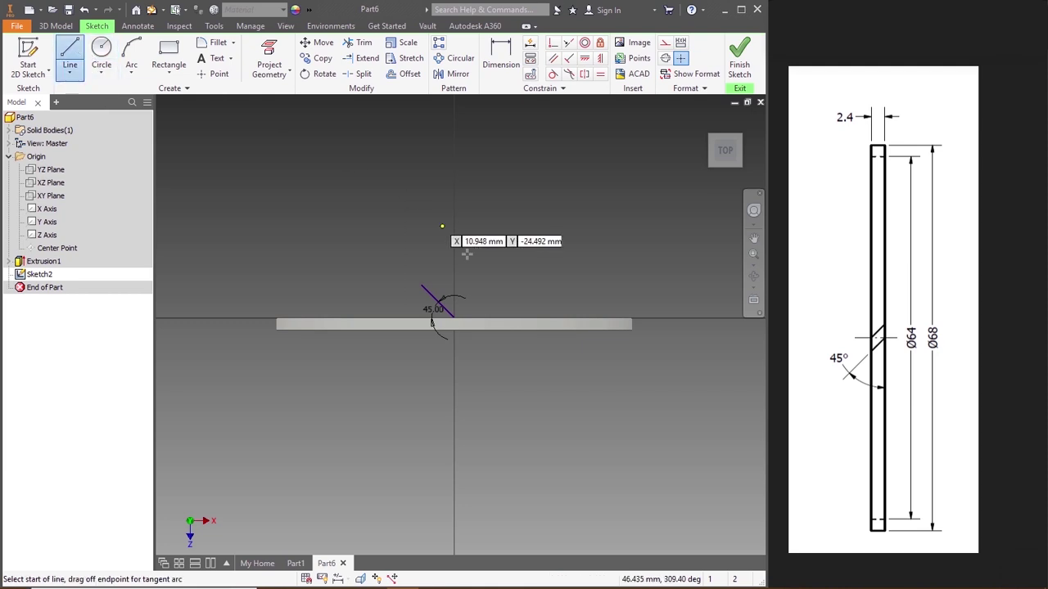
left_click(454, 331)
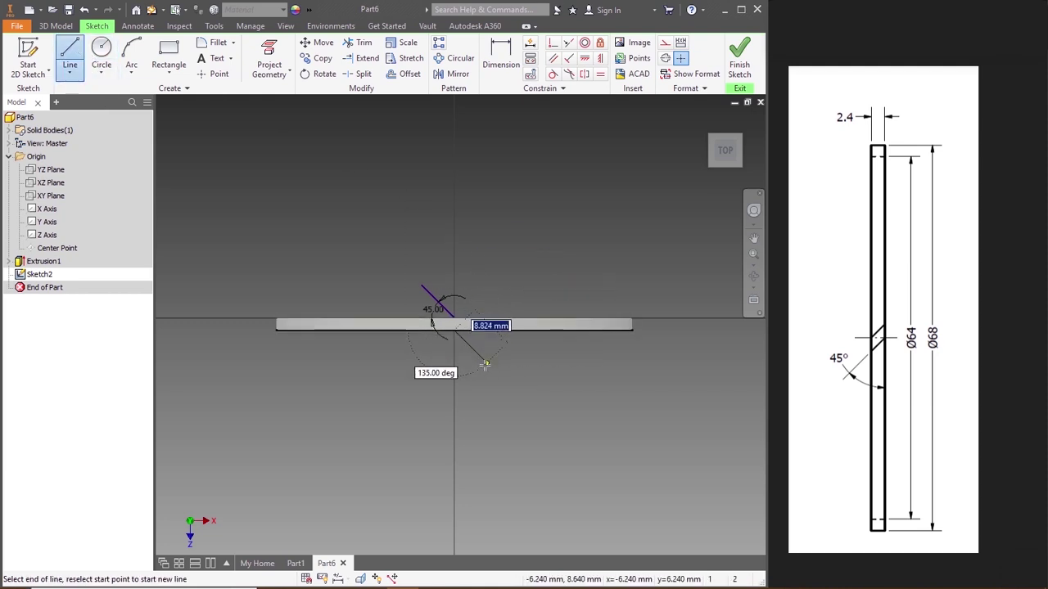
key("Tab")
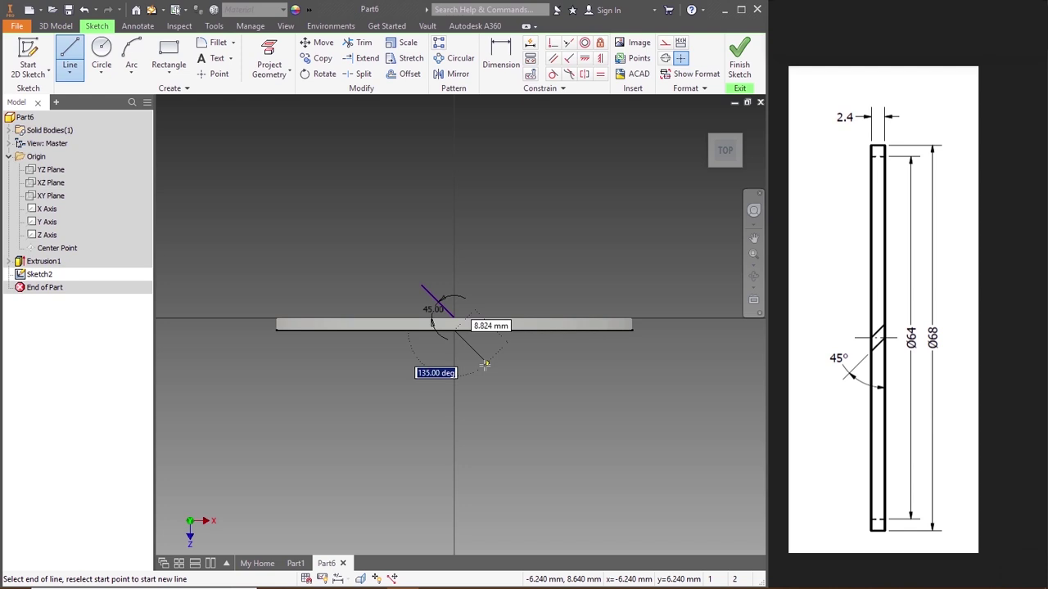
type("135")
key("Return")
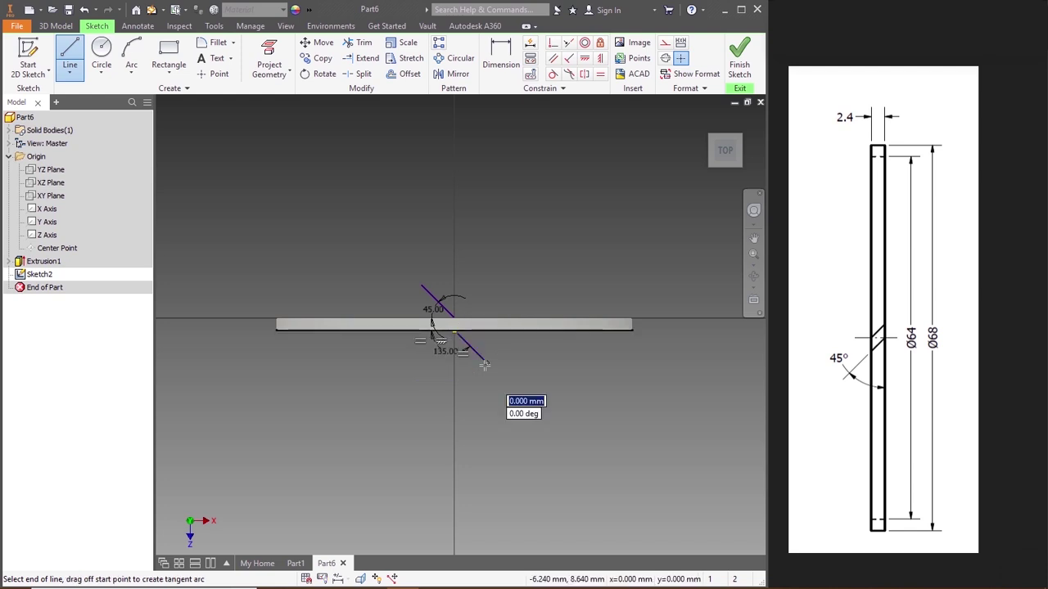
key("Escape")
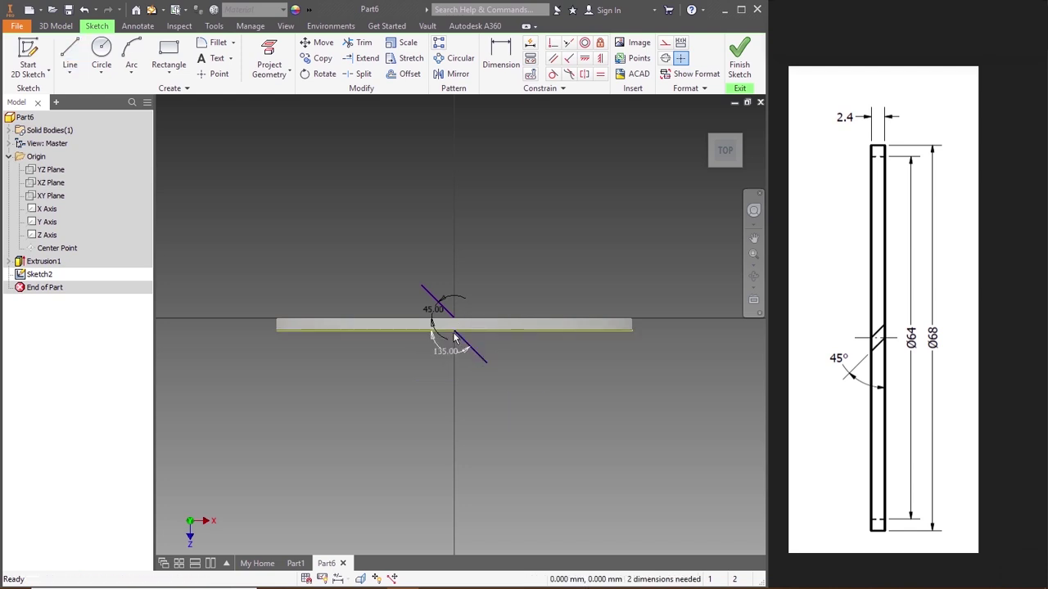
Step: Add lines parallel to the 45° and 135° lines, close both slot outlines and finish the sketch
left_click(69, 57)
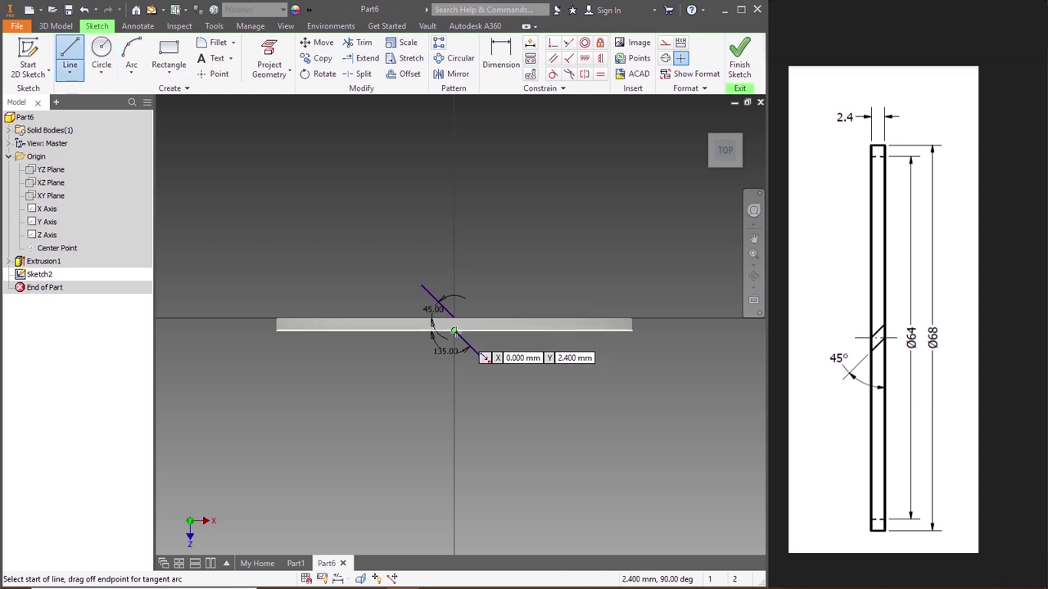
left_click(458, 330)
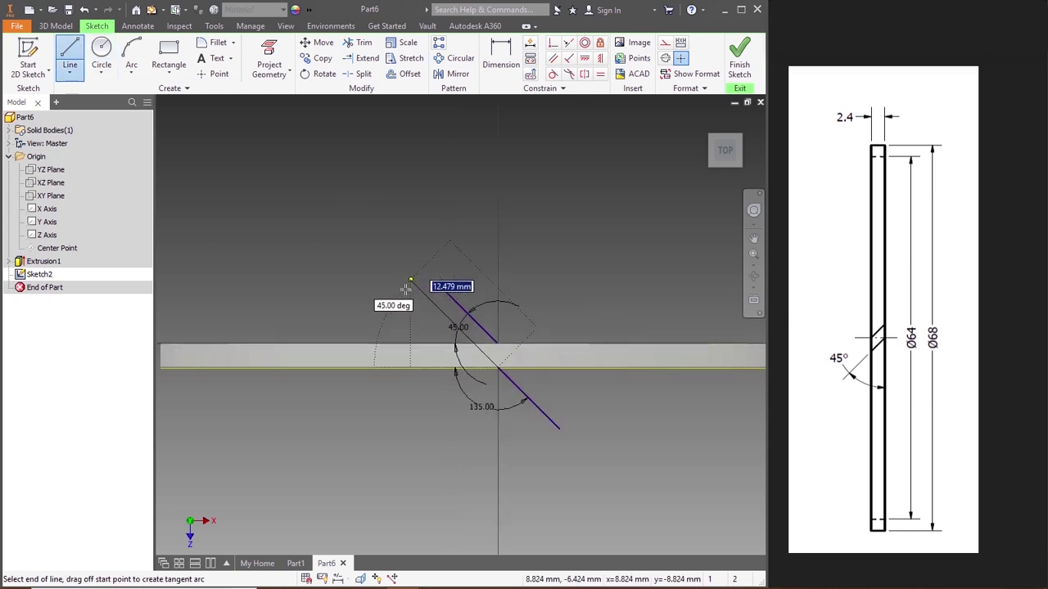
scroll(405, 286, "down", 2)
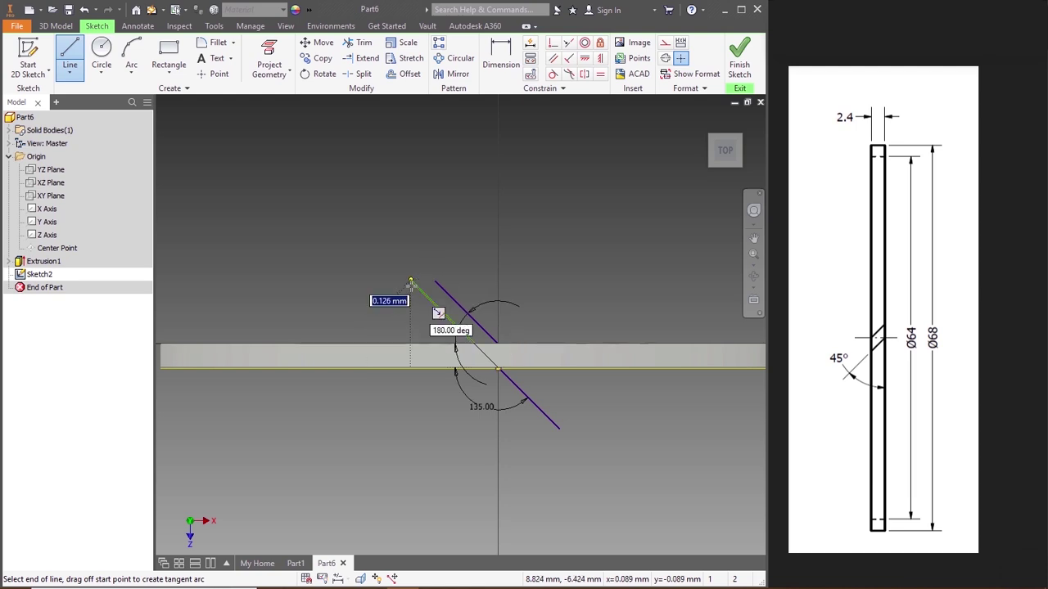
left_click(411, 283)
double_click(434, 282)
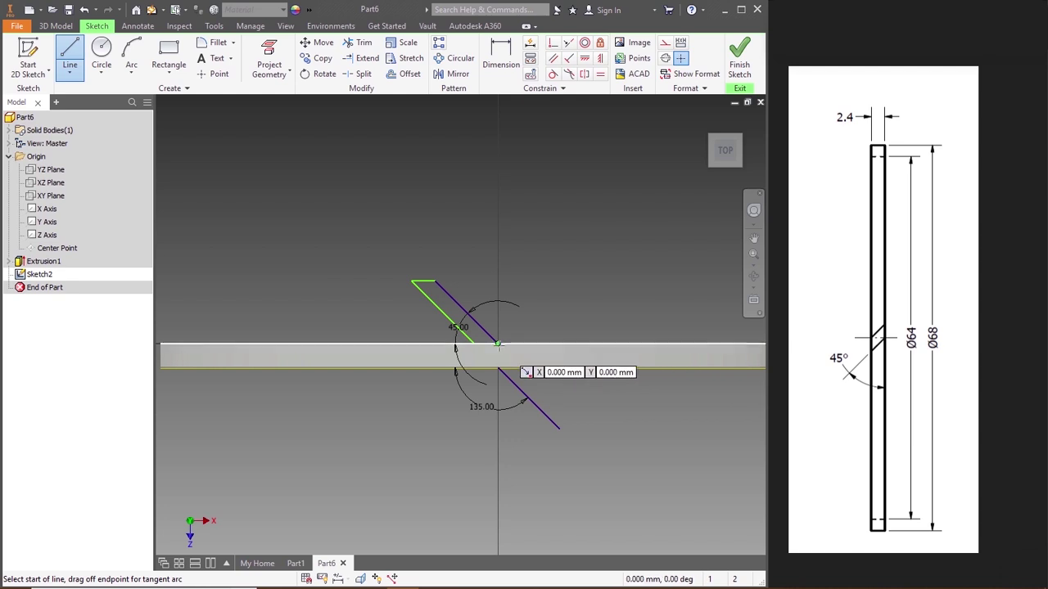
left_click(499, 353)
left_click(583, 426)
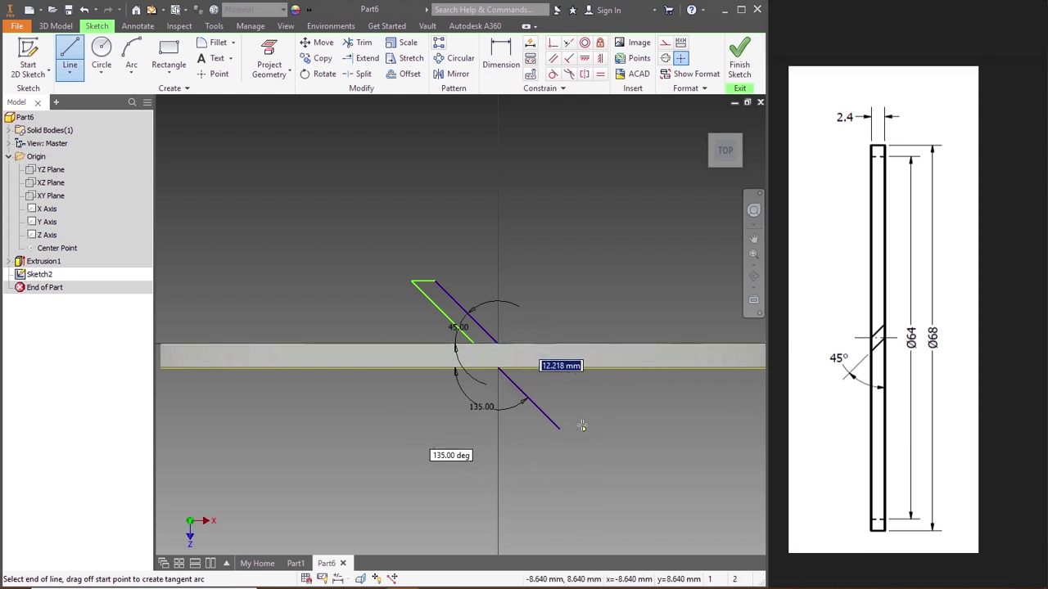
double_click(559, 429)
key("Escape")
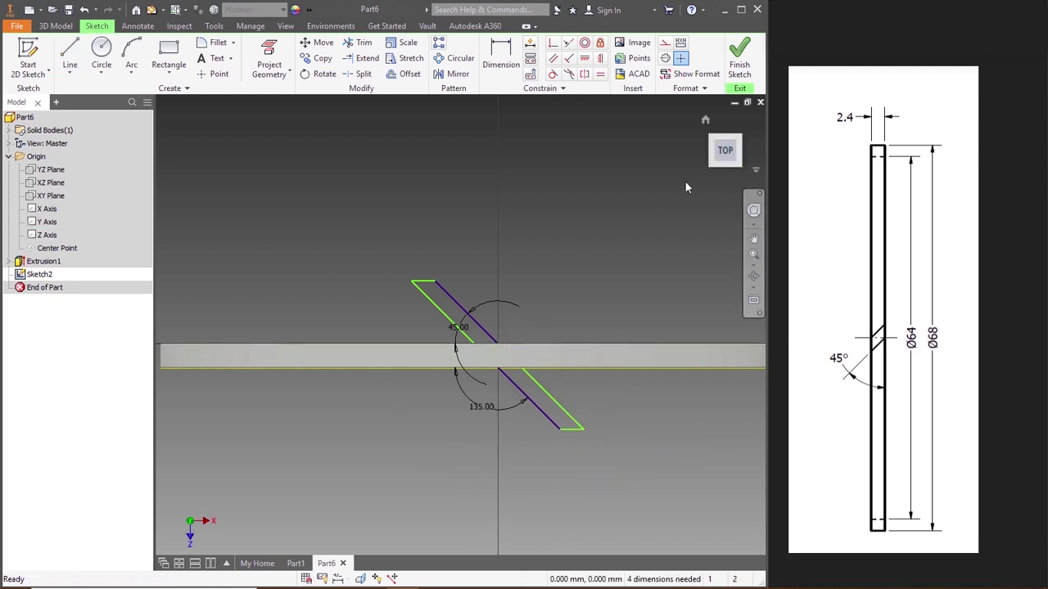
left_click(711, 131)
left_click(739, 64)
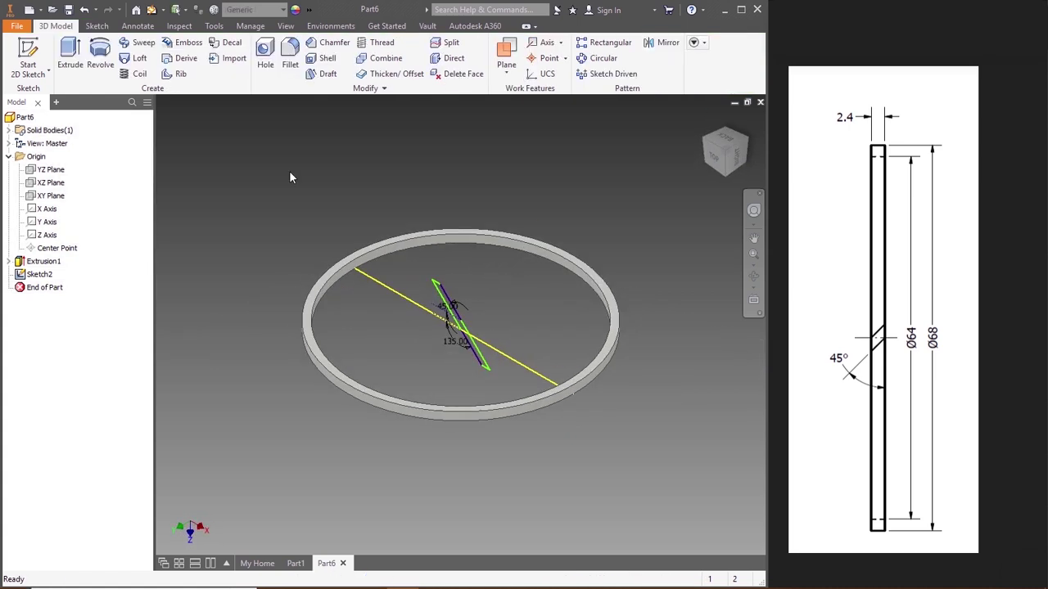
Step: Extrude-cut the slot profile fully through the ring and inspect the gap from several views
left_click(71, 57)
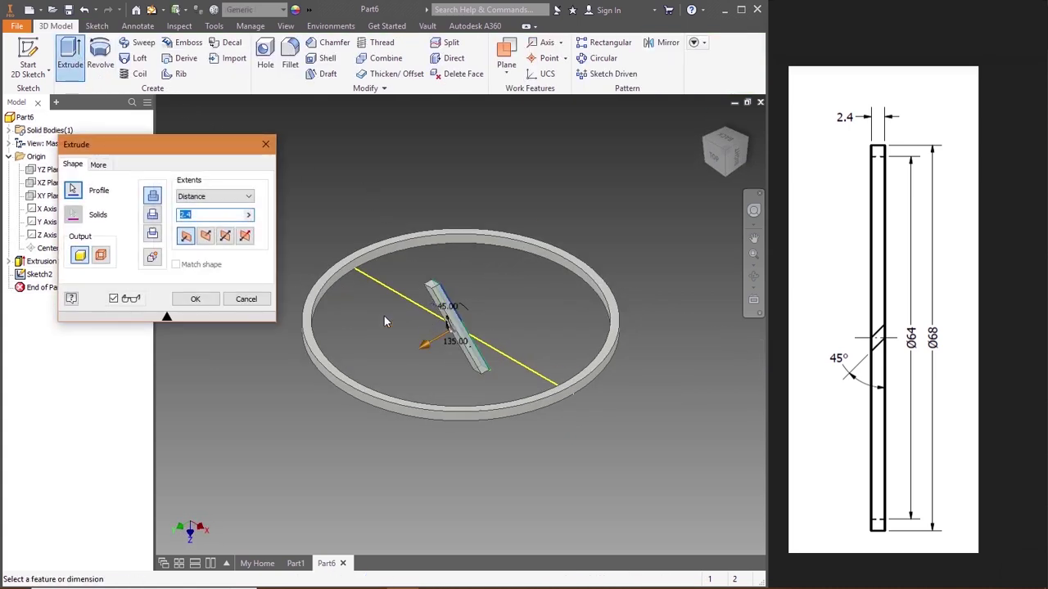
left_click(153, 216)
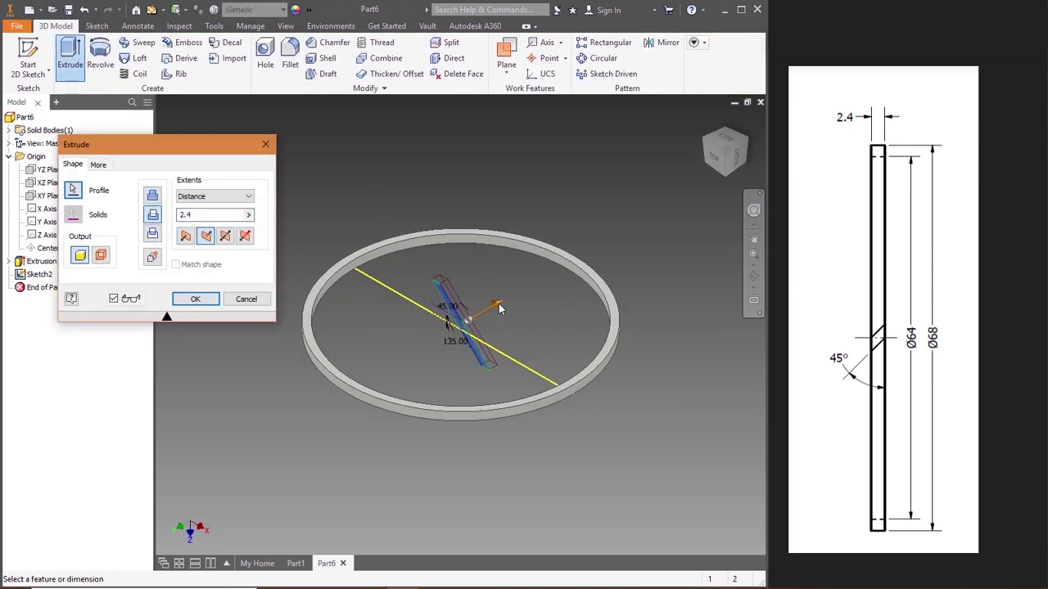
left_click_drag(501, 308, 652, 237)
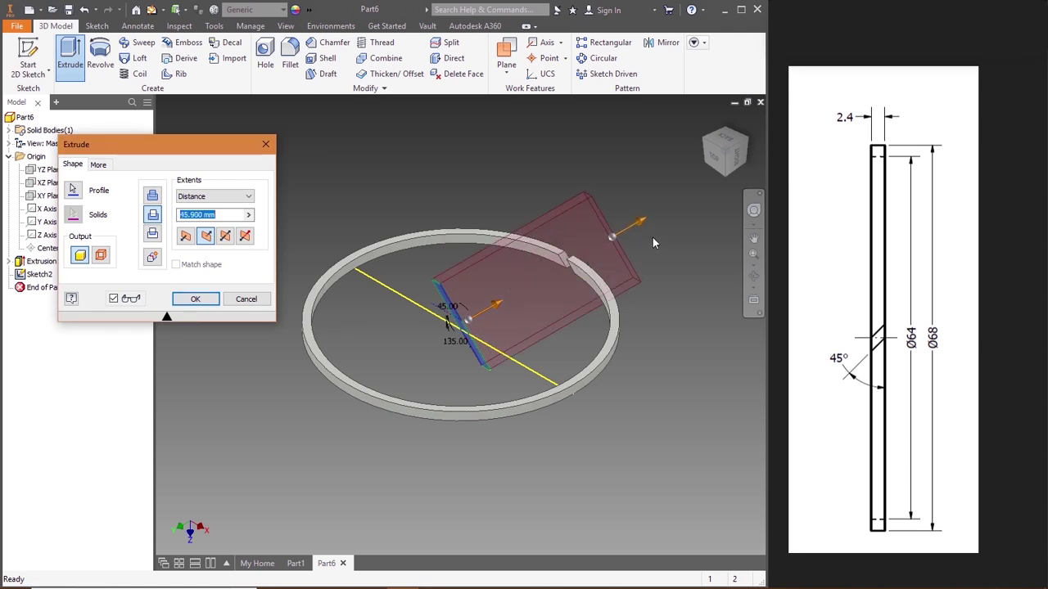
left_click(209, 301)
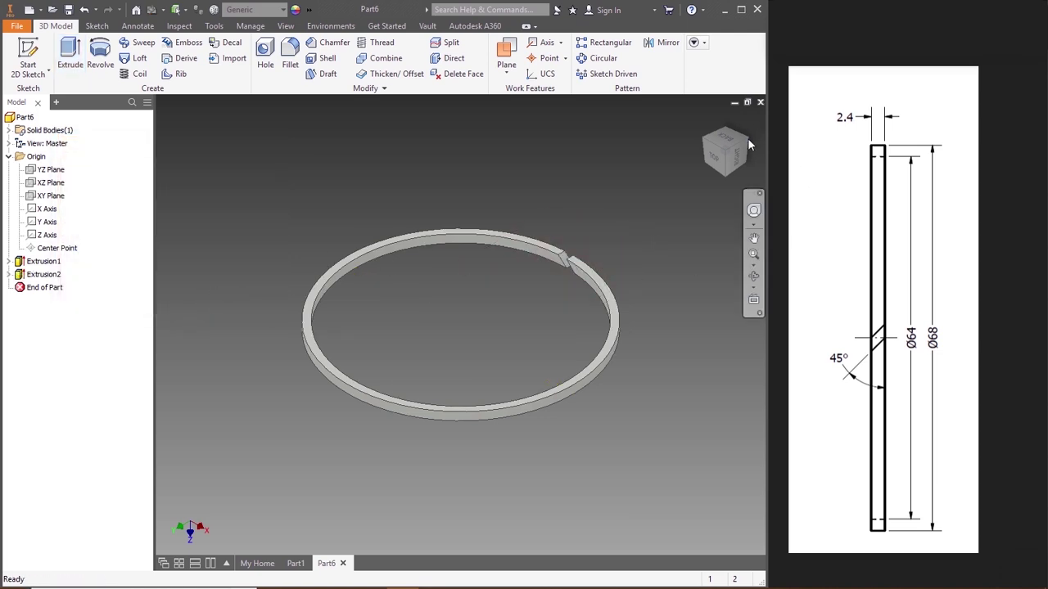
left_click(728, 165)
left_click(730, 163)
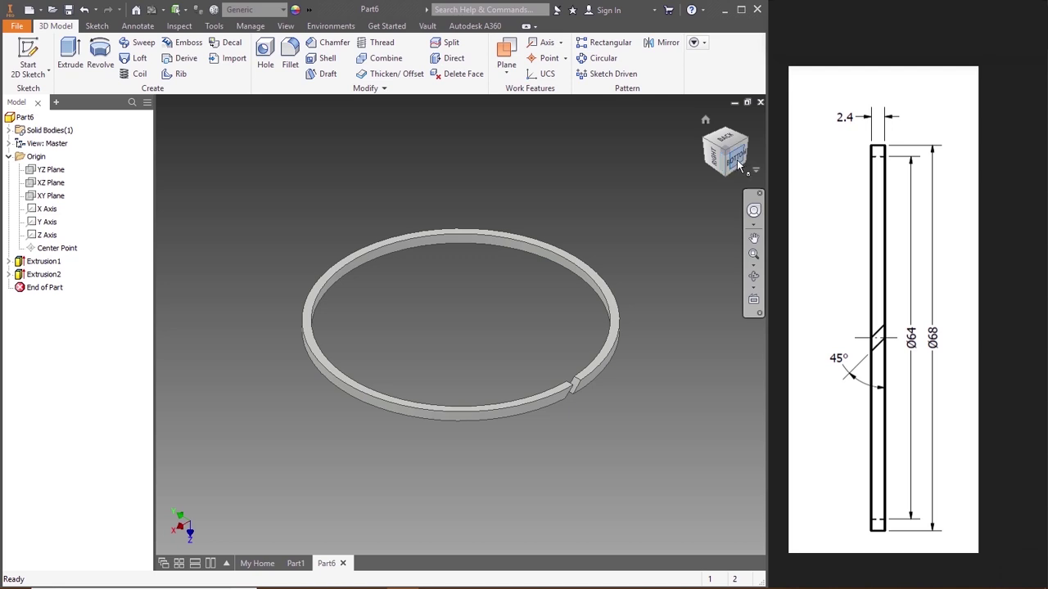
left_click(743, 143)
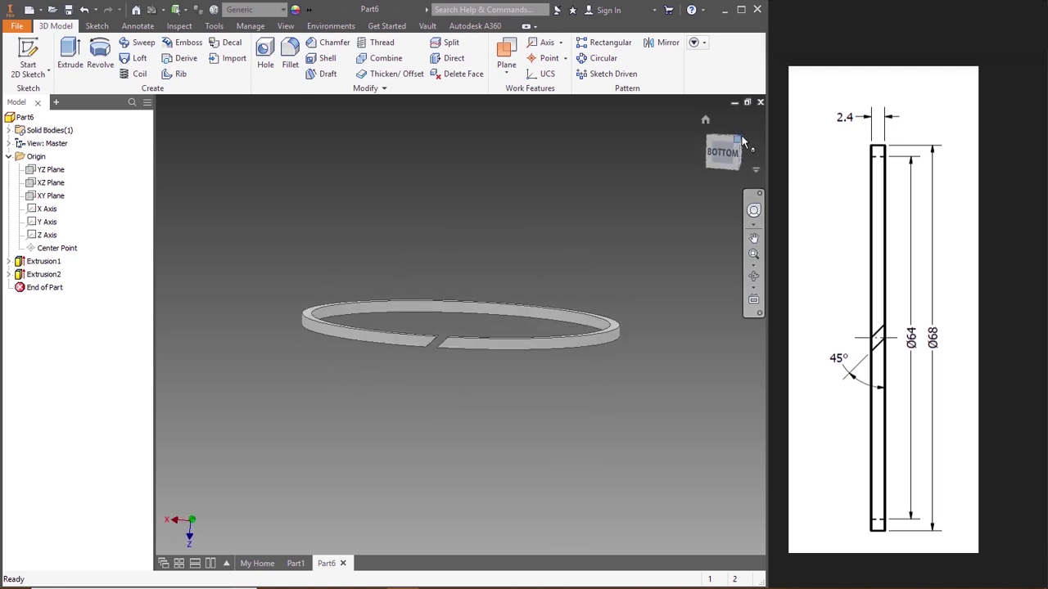
key("super+Up")
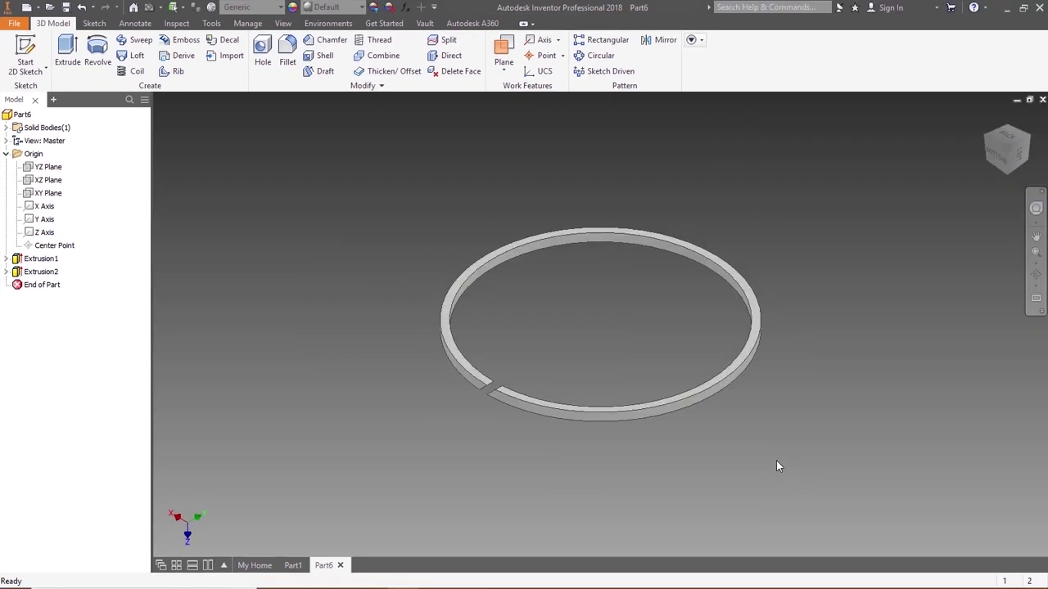
Step: Create a new Metal-type material named Tough C1 in the Material Browser
left_click(211, 7)
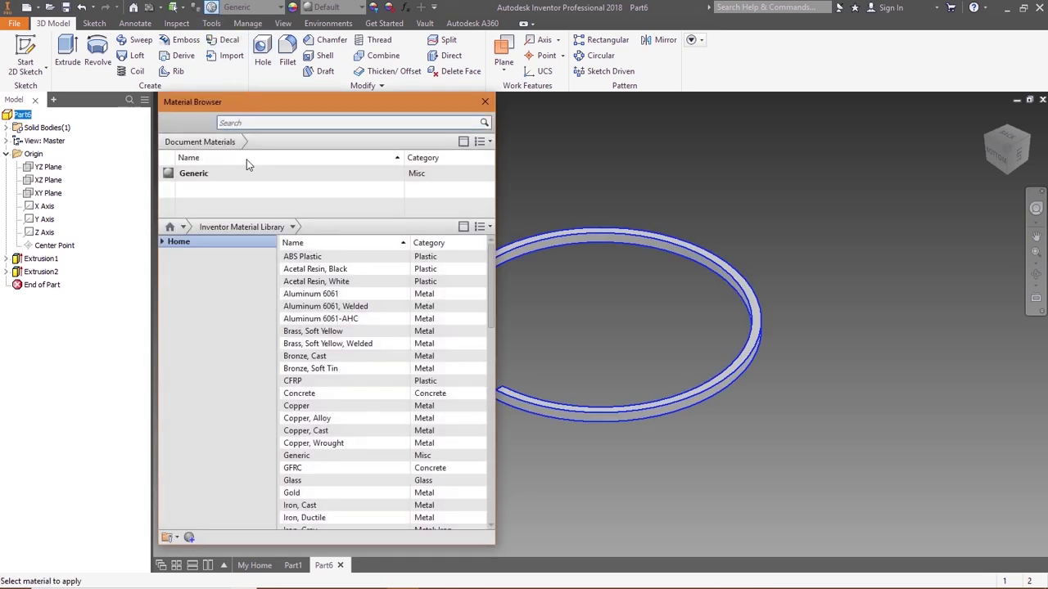
left_click(190, 537)
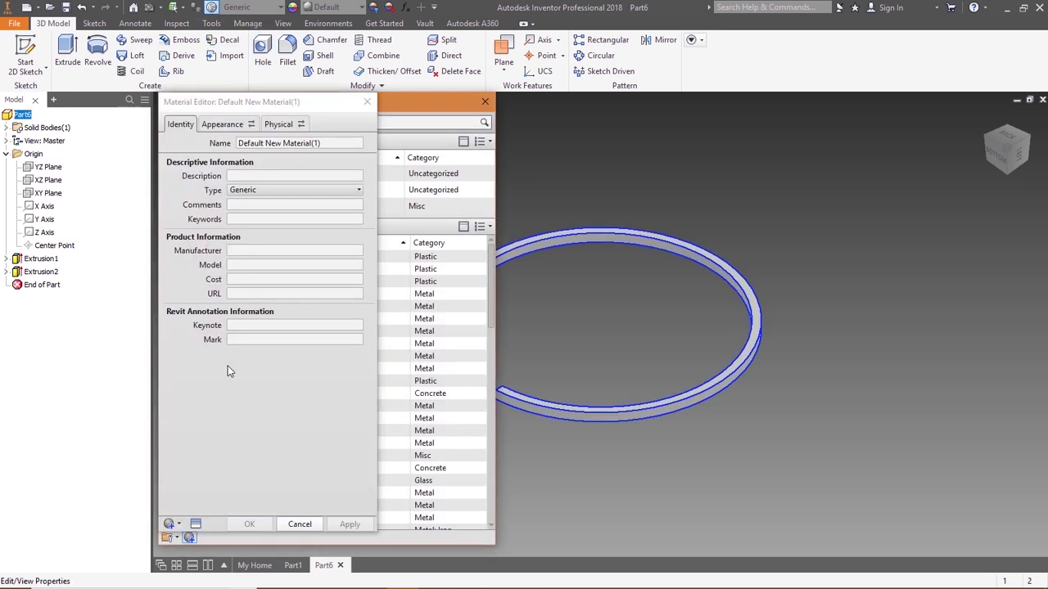
left_click(328, 144)
type("Tough C1")
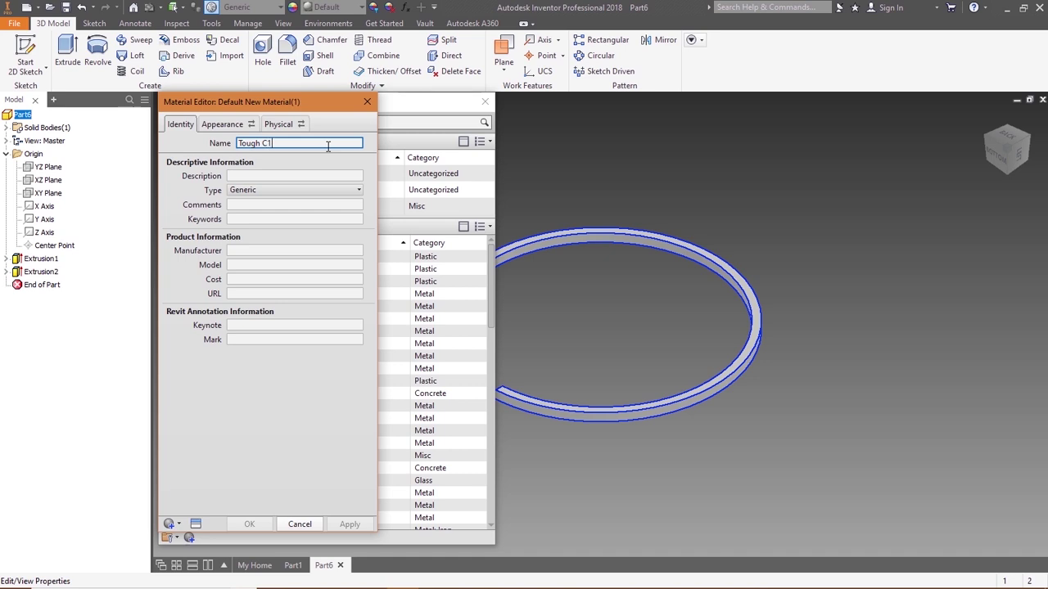
left_click(334, 190)
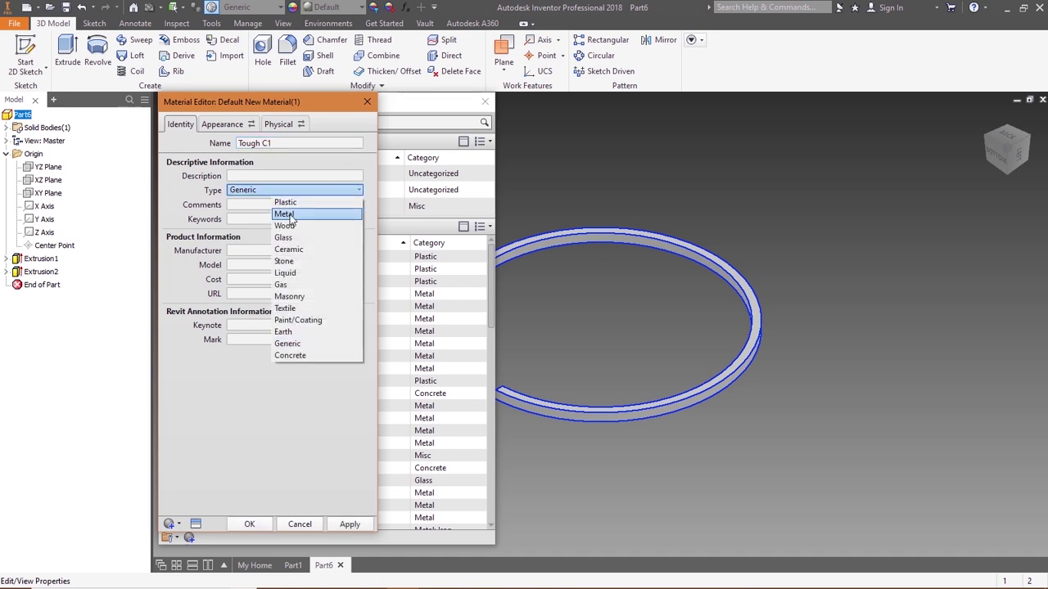
left_click(286, 214)
left_click(350, 524)
left_click(300, 524)
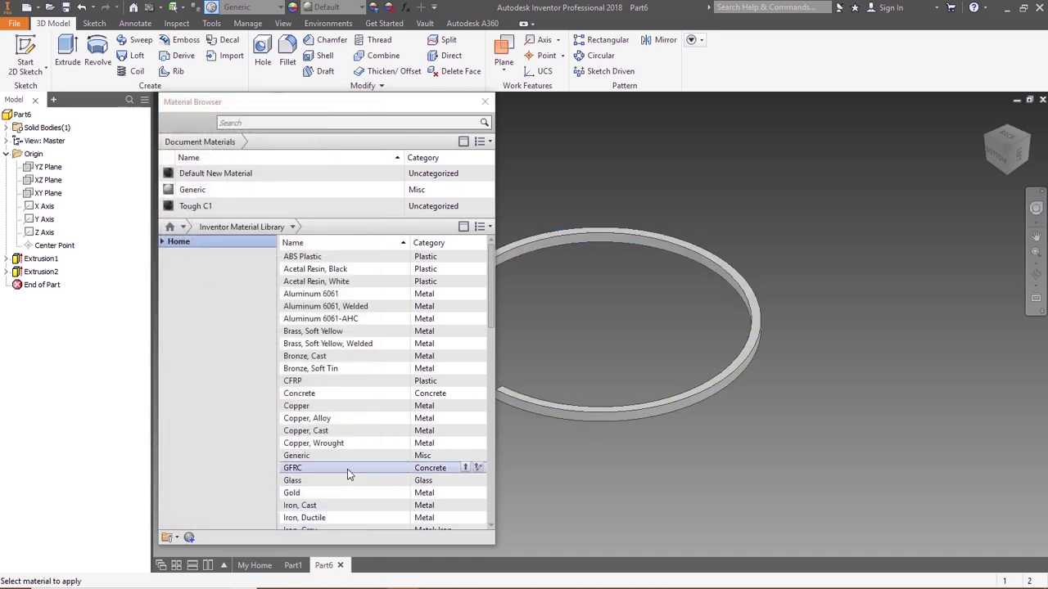
left_click(485, 102)
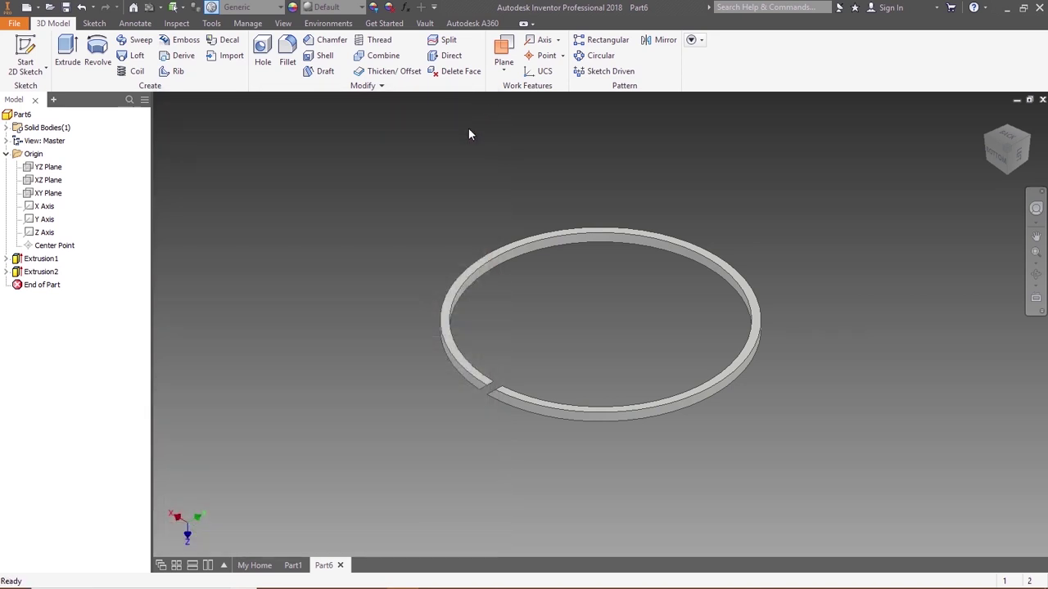
Step: Assign Tough C1 as the ring's material in iProperties Physical settings
left_click(15, 22)
left_click(49, 283)
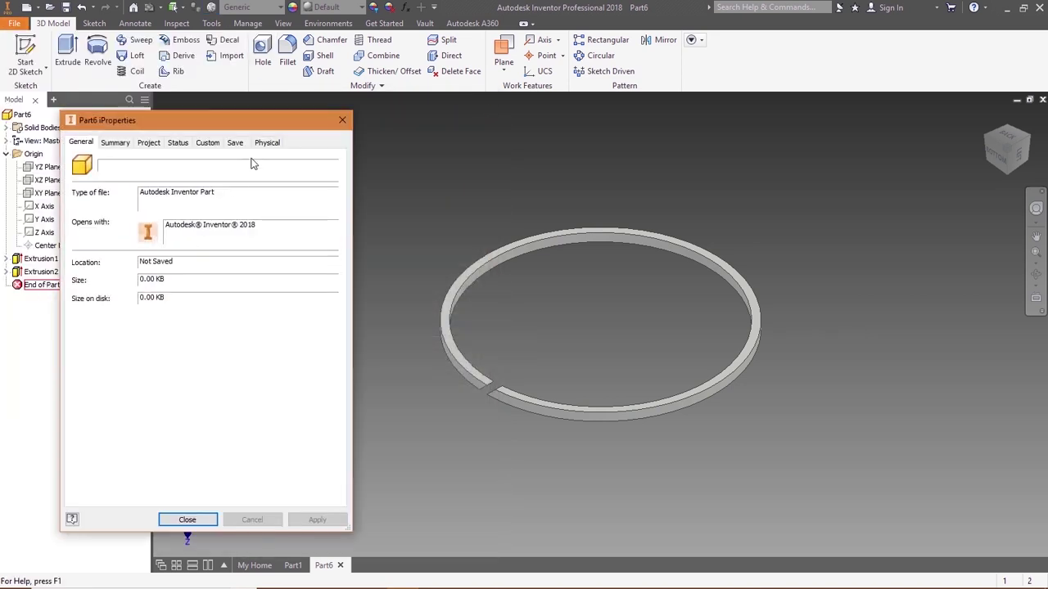
left_click(266, 143)
left_click(193, 206)
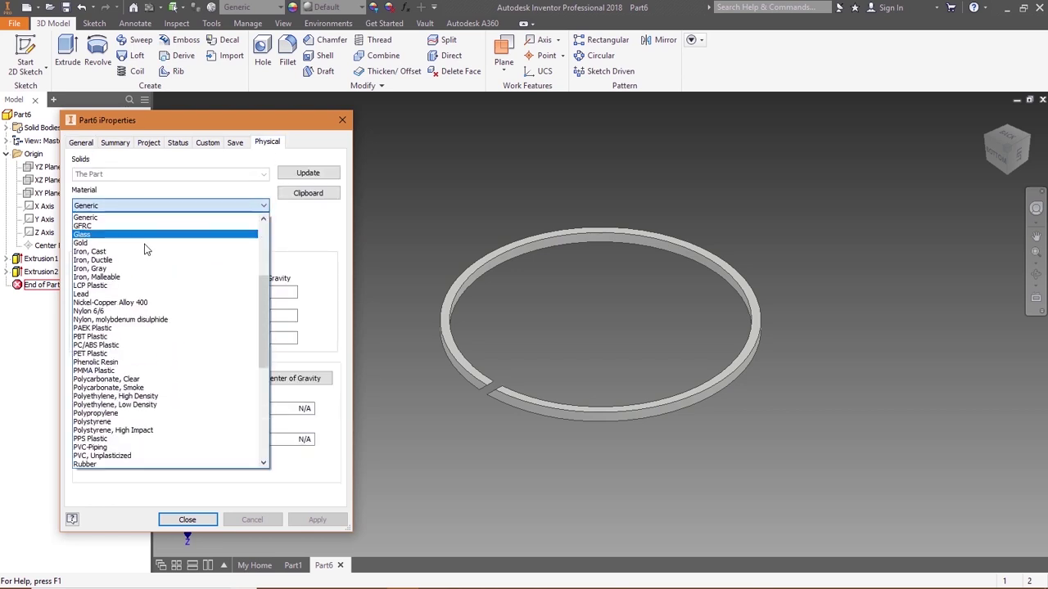
scroll(136, 291, "down", 7)
scroll(139, 297, "down", 3)
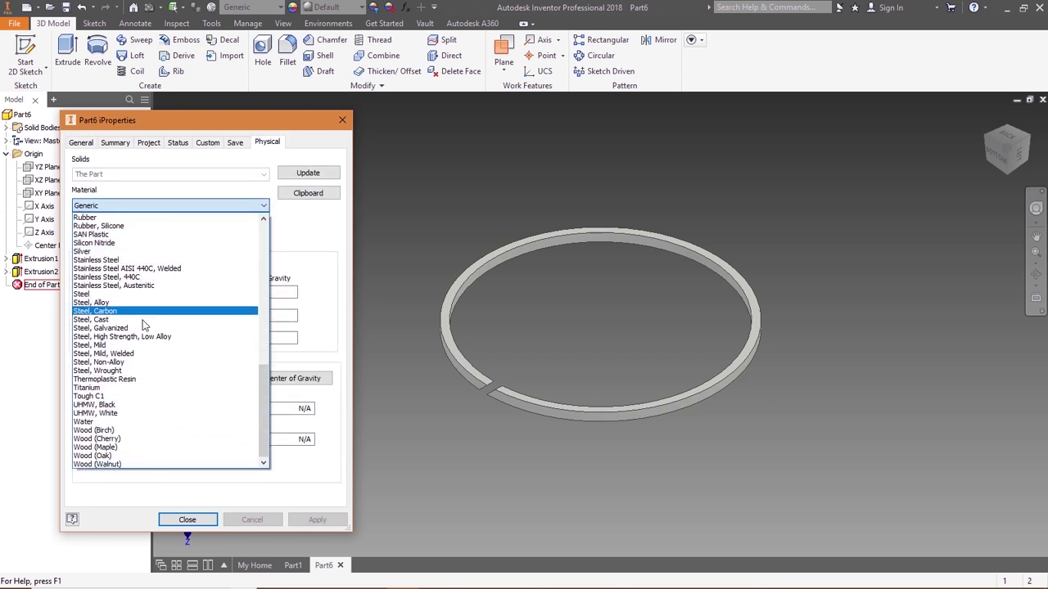
left_click(103, 400)
left_click(315, 520)
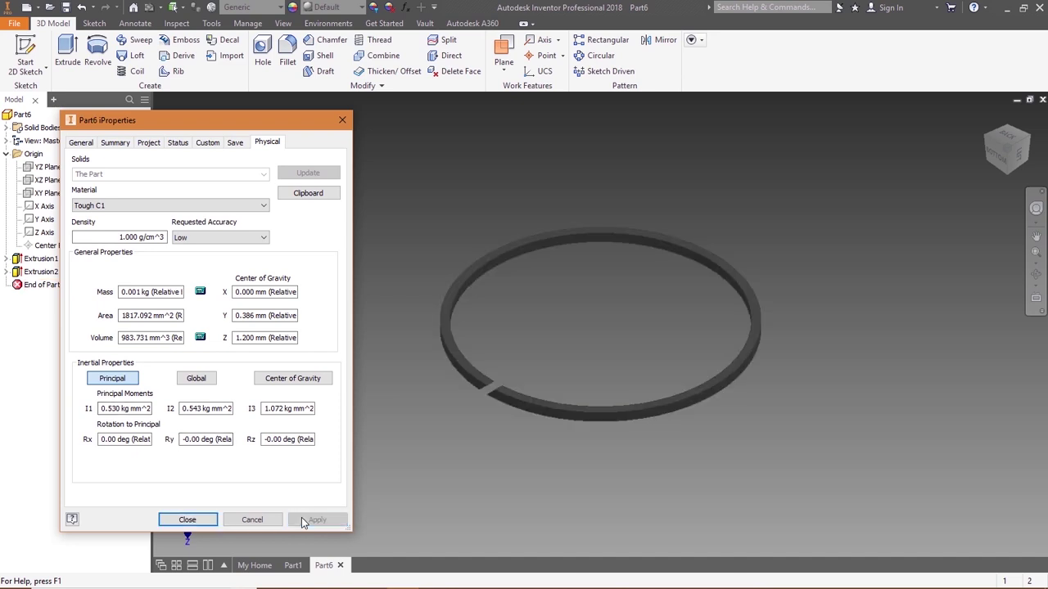
left_click(188, 520)
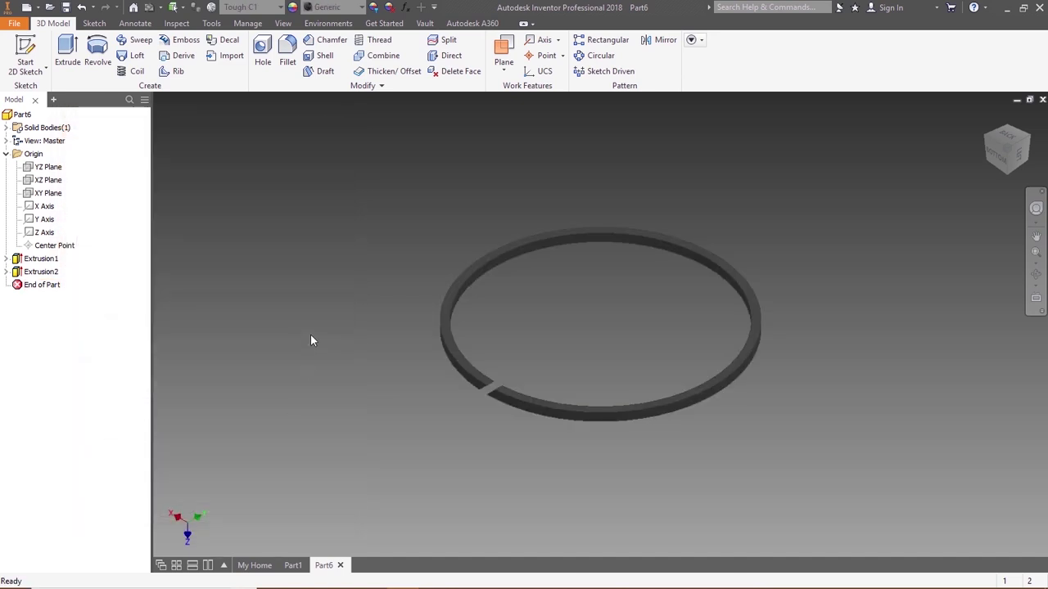
left_click(14, 23)
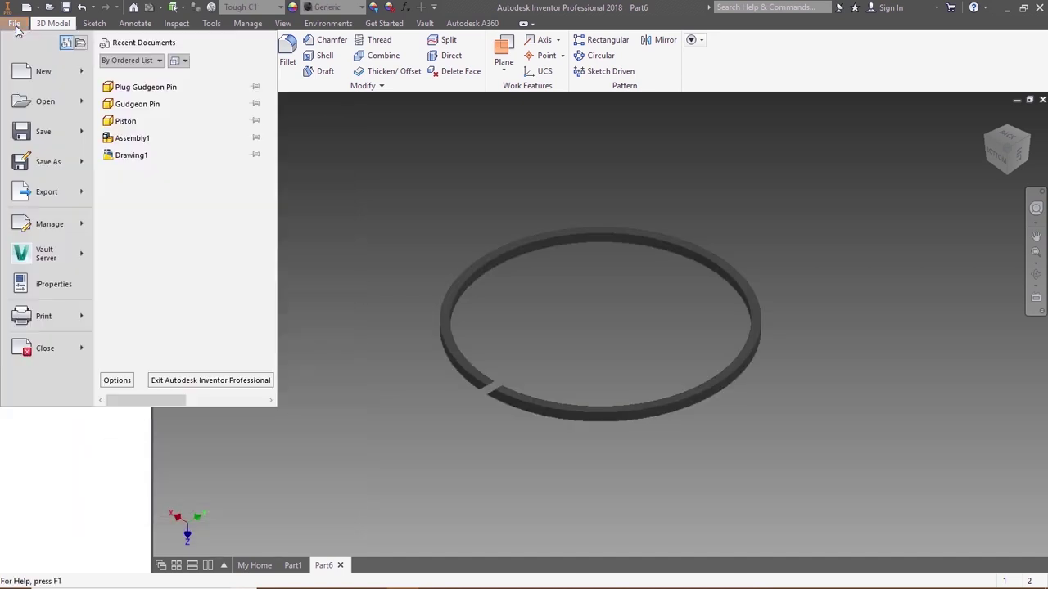
Step: Save the part as Piston ring in the Petrol engine piston folder
left_click(45, 162)
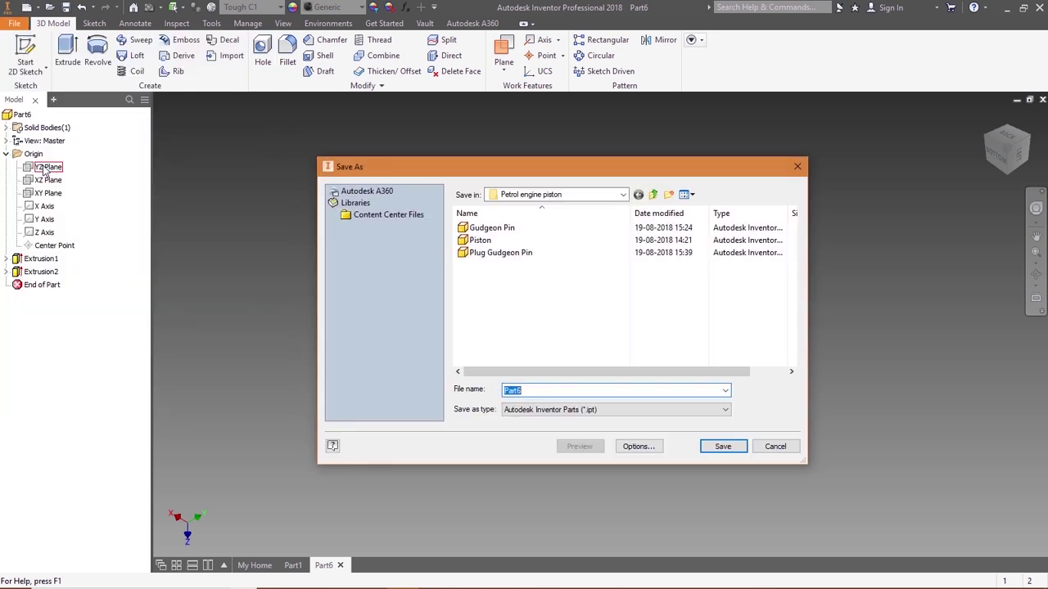
type("Pi")
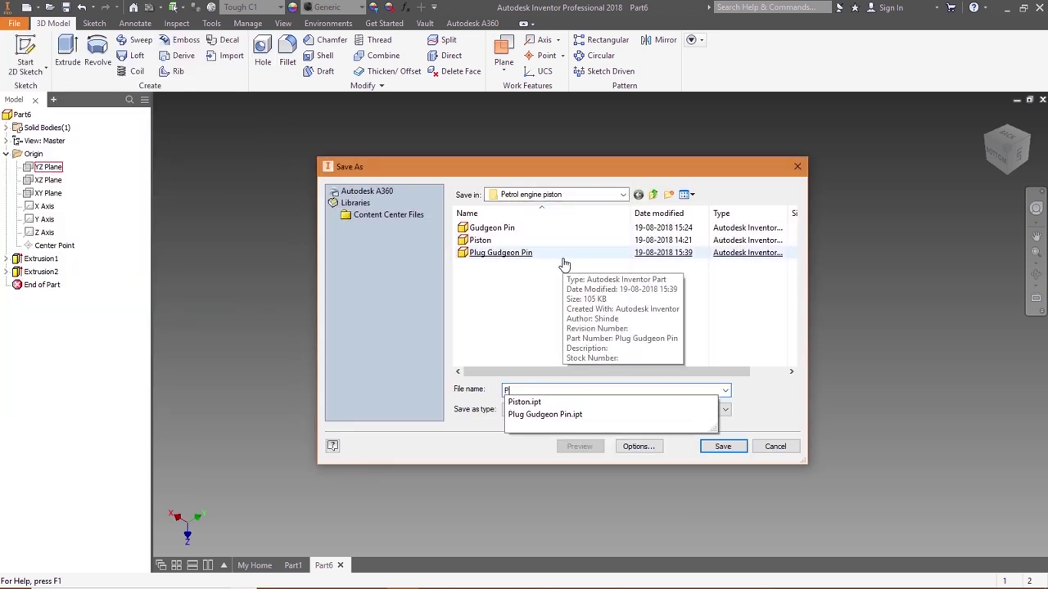
type("ston r")
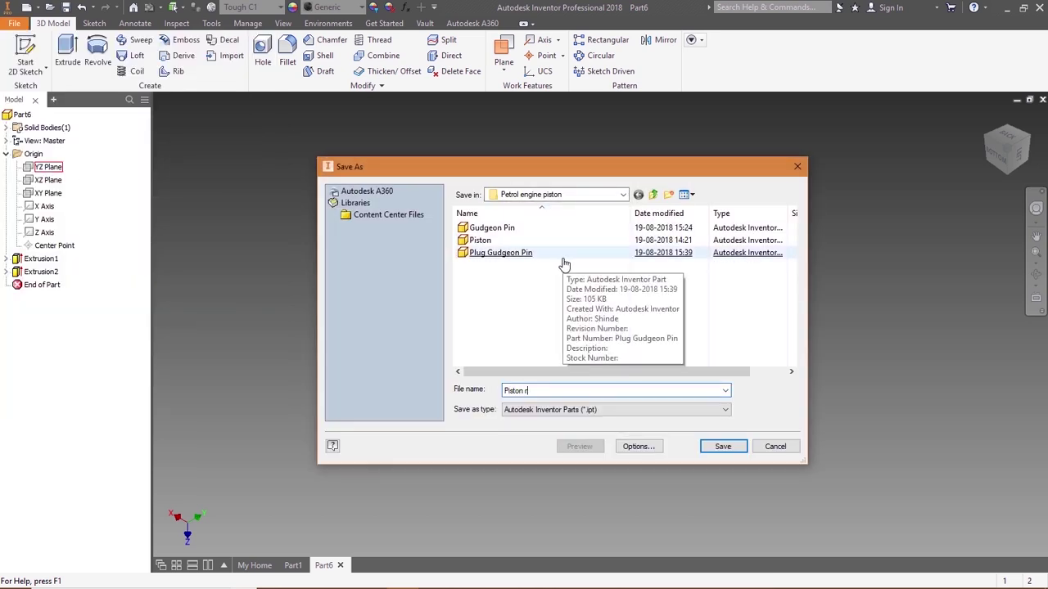
type("ing")
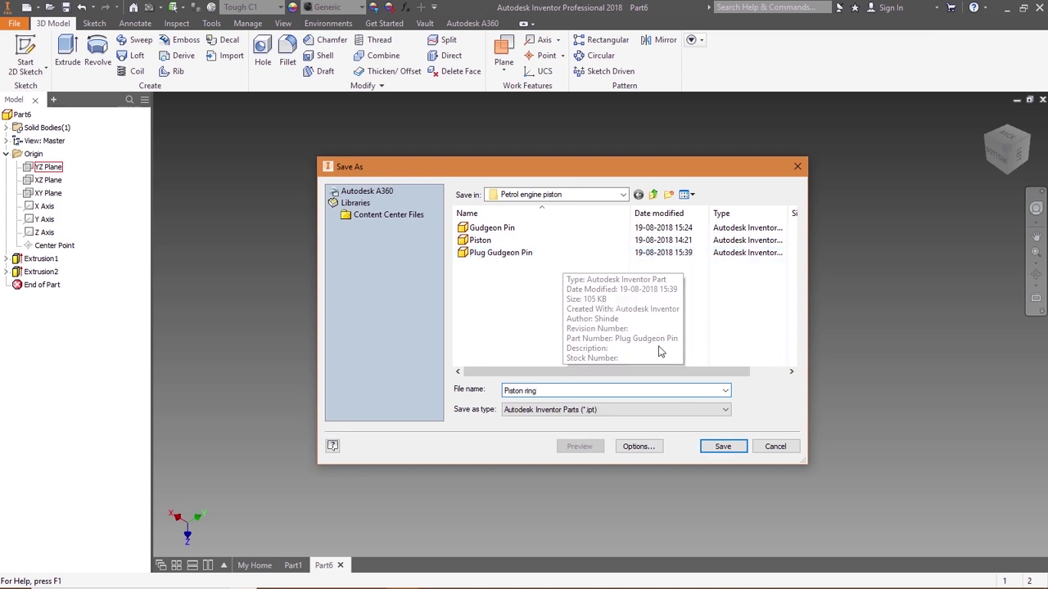
left_click(711, 443)
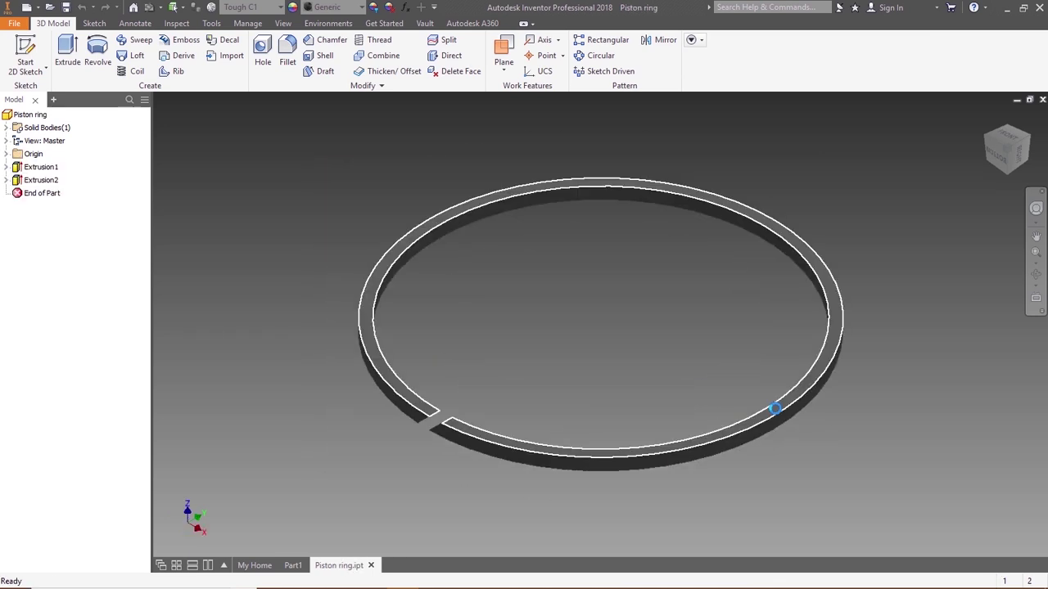
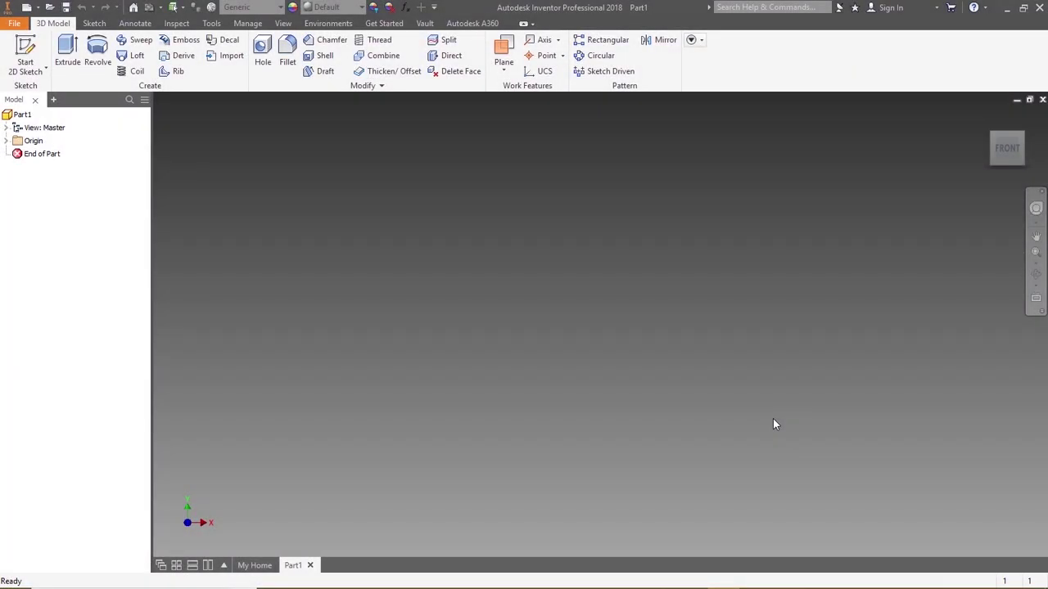
Step: Create a new assembly from the metric Standard (mm).iam template
left_click(27, 8)
left_click(320, 170)
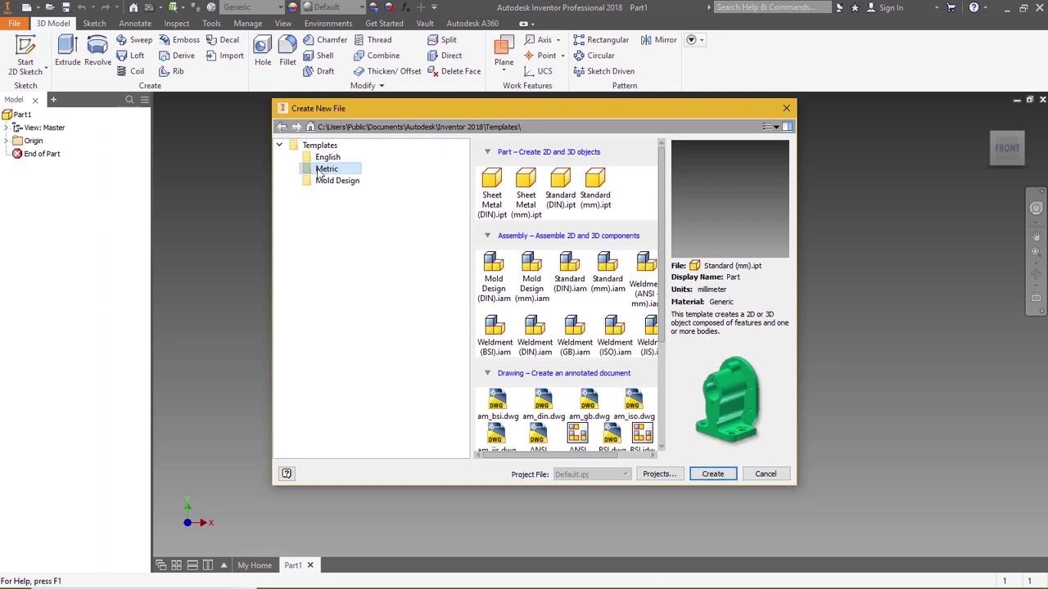
left_click(609, 278)
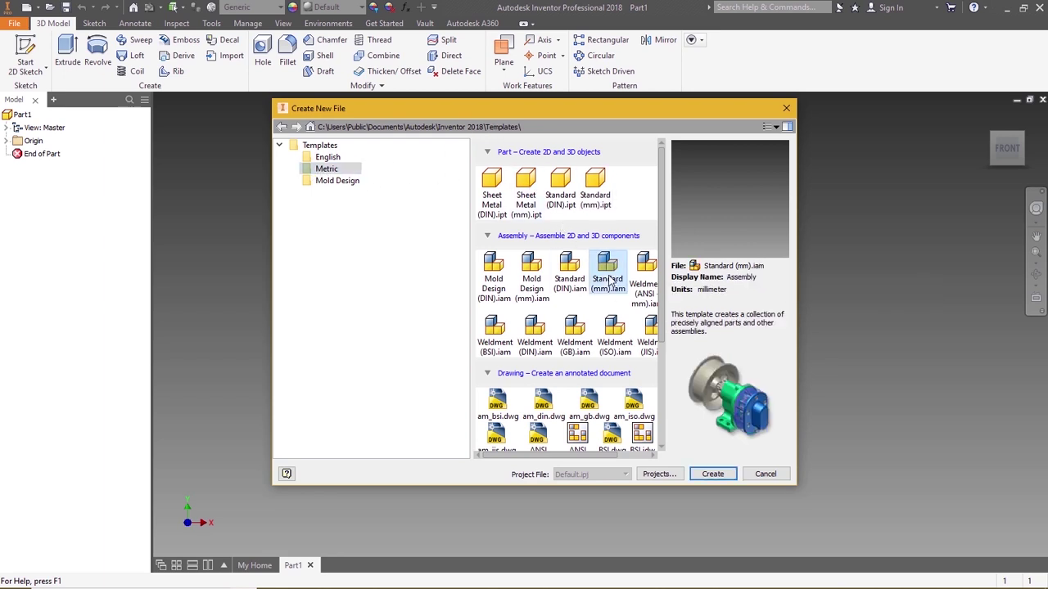
left_click(702, 473)
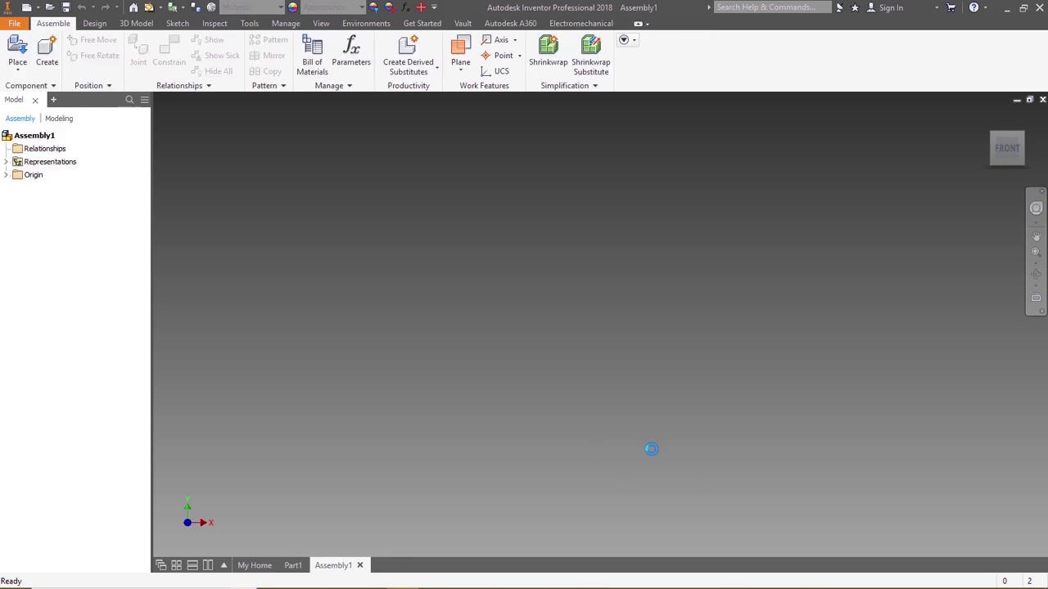
Step: Place the Piston part and switch to an isometric view
left_click(17, 53)
left_click(482, 249)
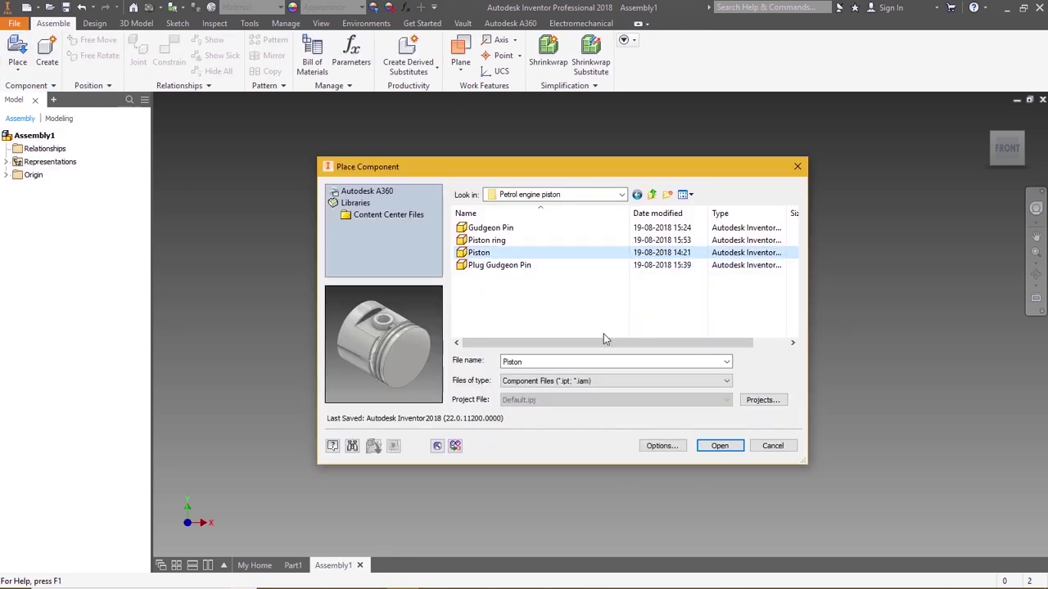
left_click(663, 446)
scroll(603, 341, "up", 3)
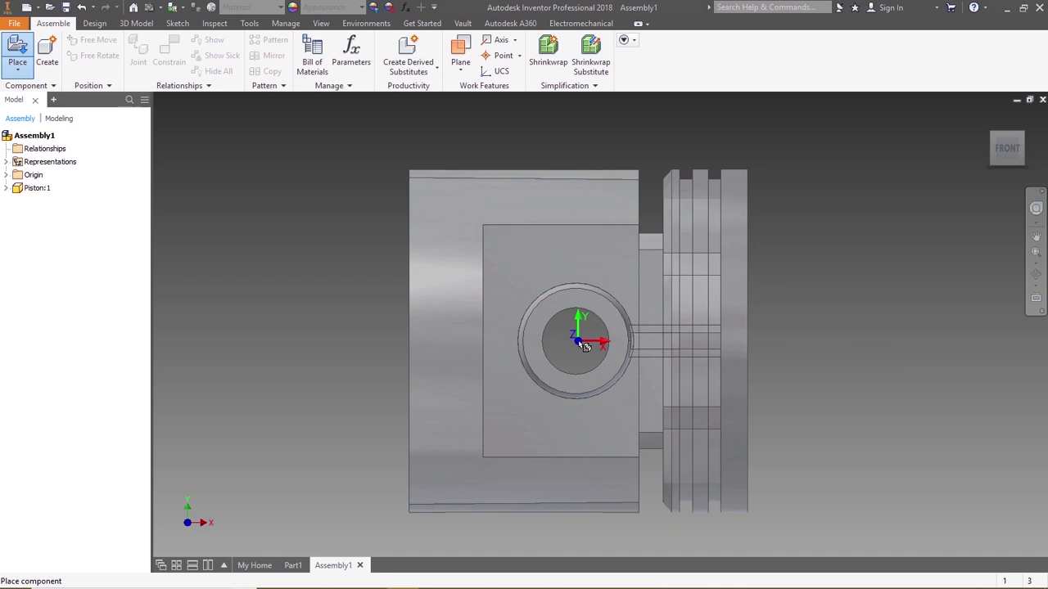
left_click(585, 345)
key("Escape")
left_click(1022, 143)
left_click(1021, 143)
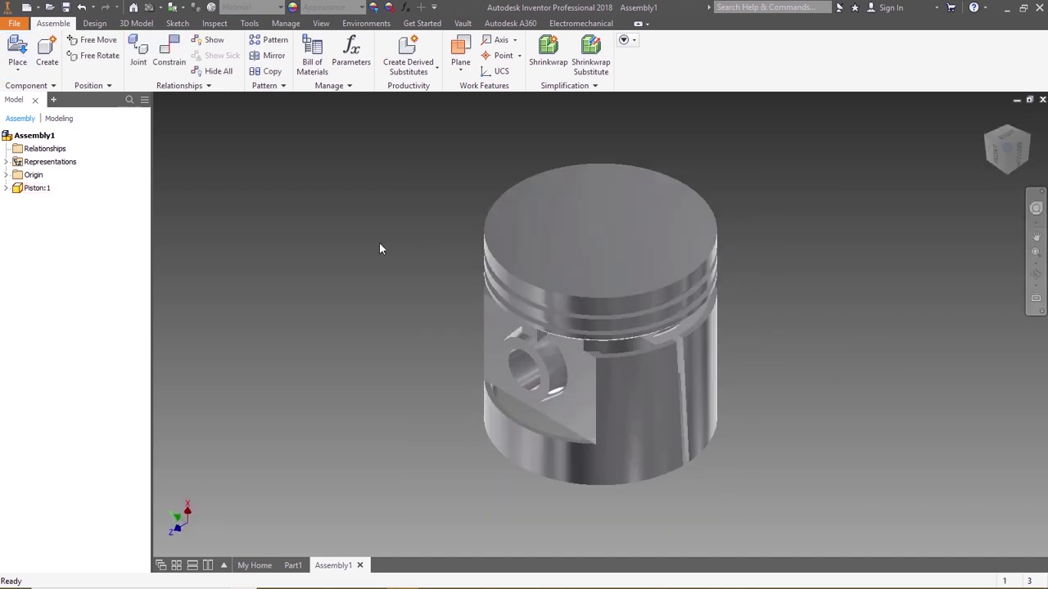
Step: Place the Gudgeon Pin beside the piston, rotated 90° about X
left_click(17, 53)
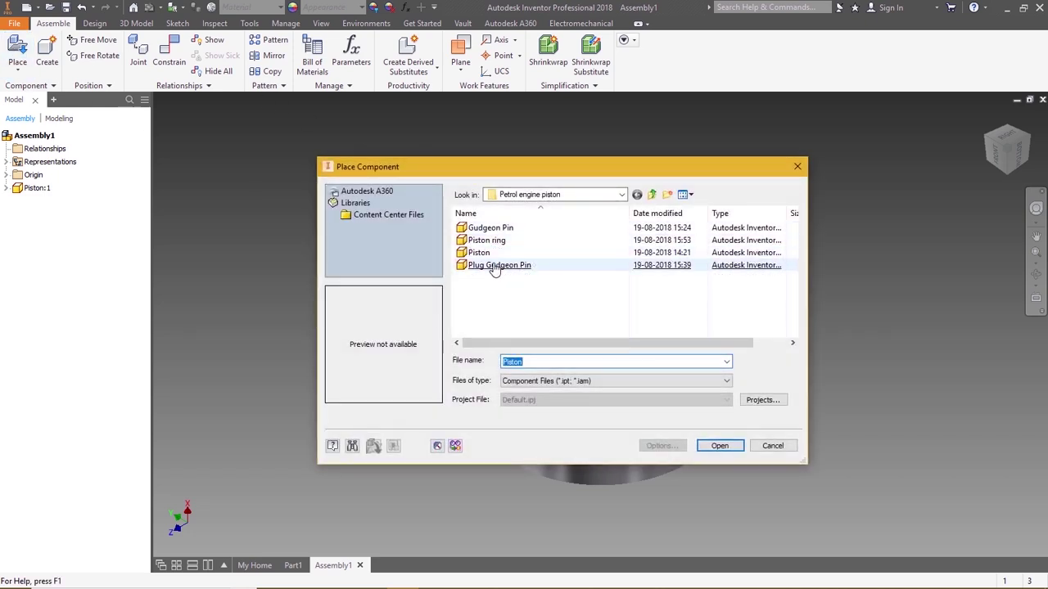
left_click(491, 228)
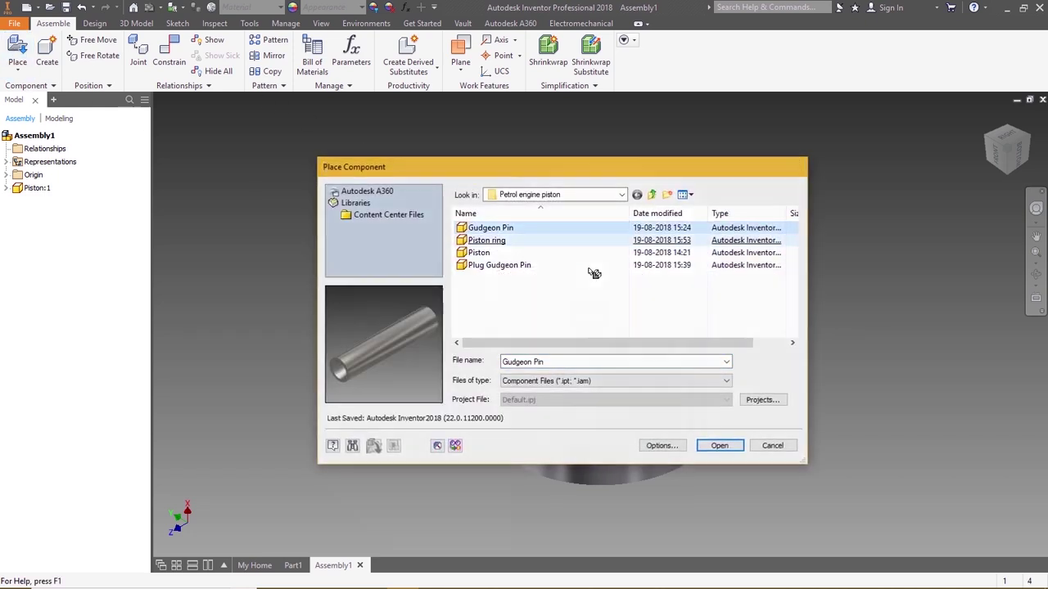
key("Return")
right_click(340, 354)
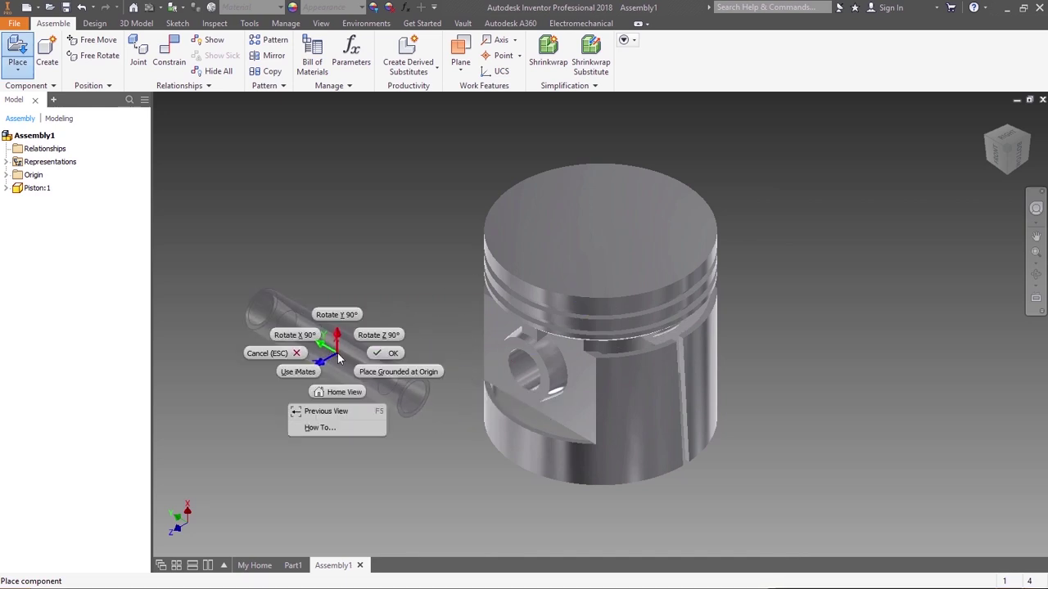
left_click(293, 334)
left_click(332, 352)
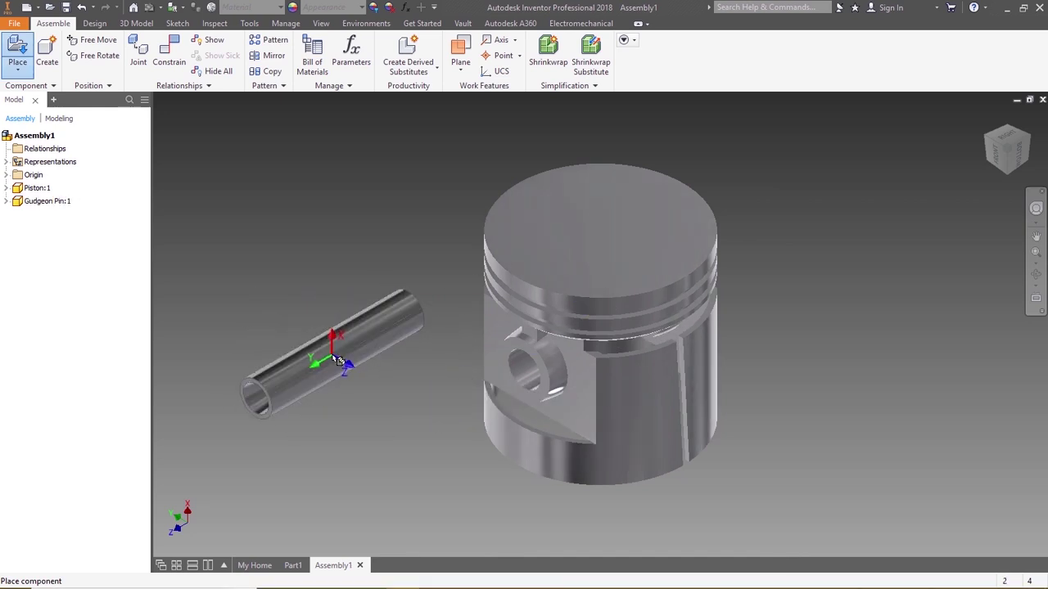
key("Escape")
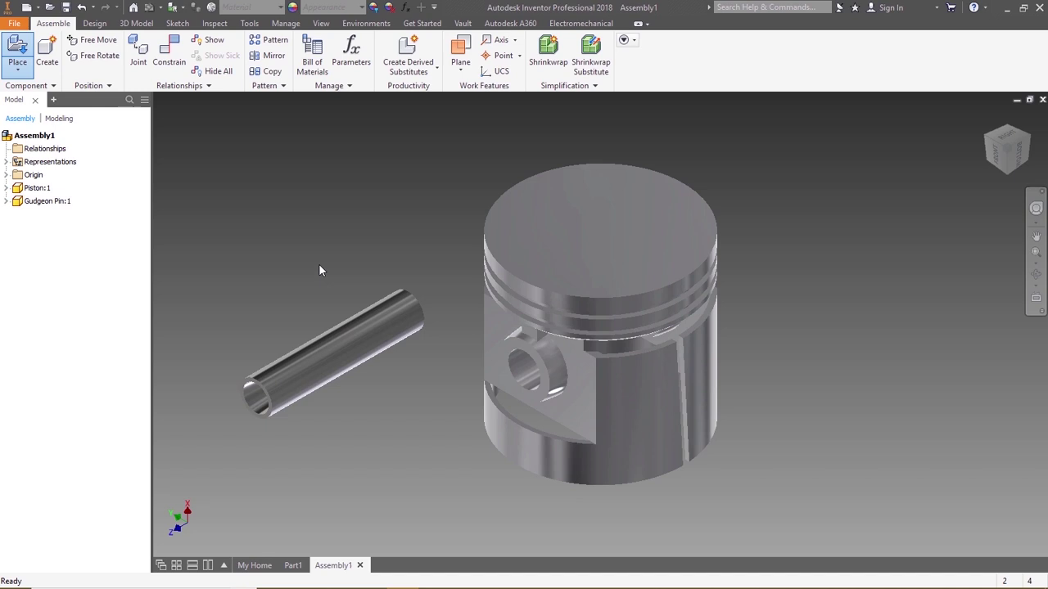
Step: Mate the gudgeon pin's cylindrical surface to the piston's pin-hole axis
left_click(168, 53)
left_click(334, 343)
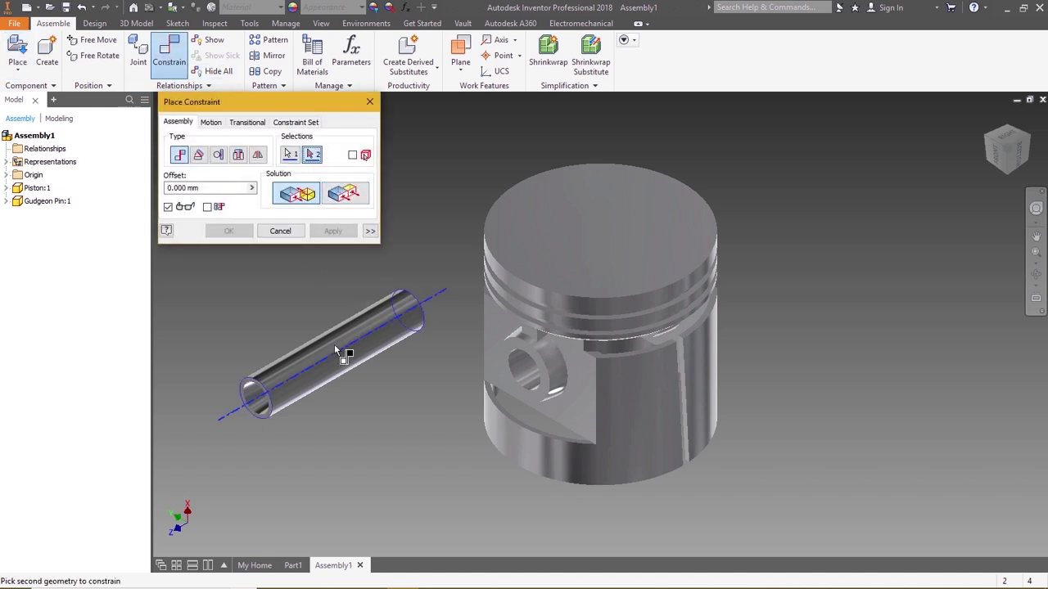
left_click(526, 371)
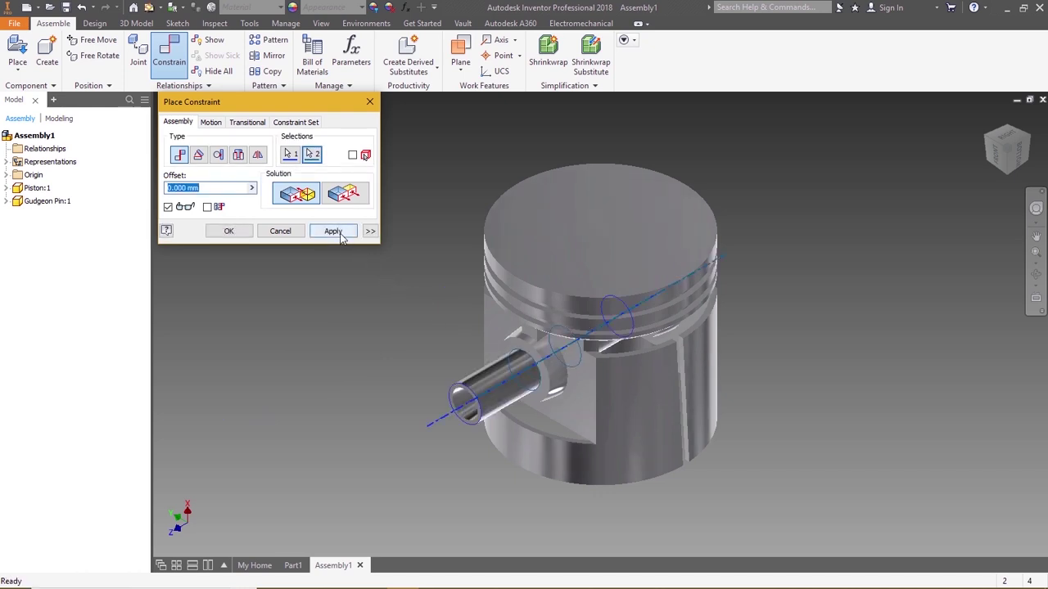
left_click(333, 232)
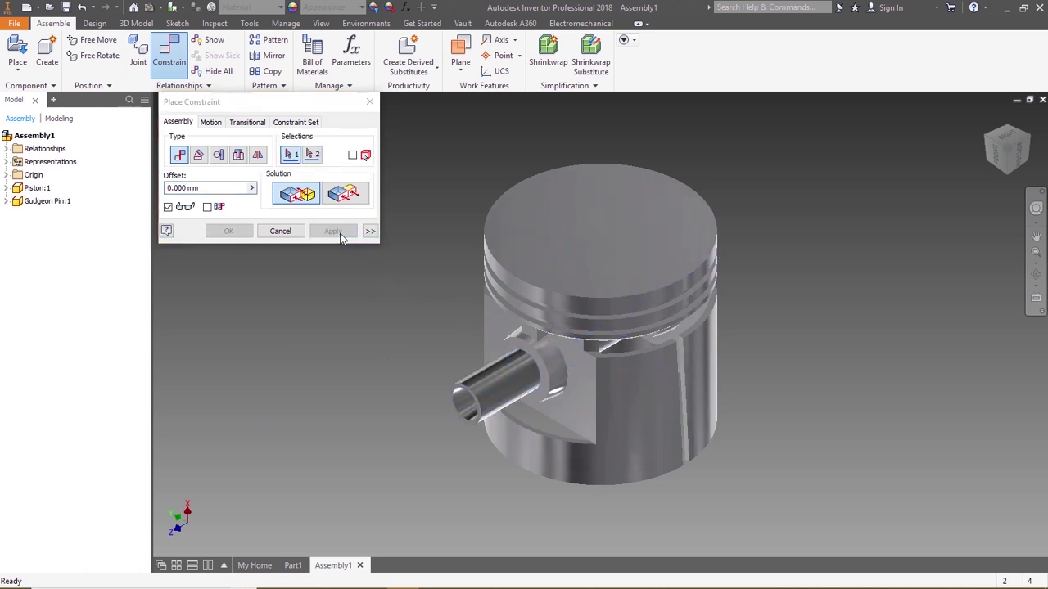
Step: Mate the pin's end edge to the piston boss face with the Flush solution
scroll(465, 404, "up", 5)
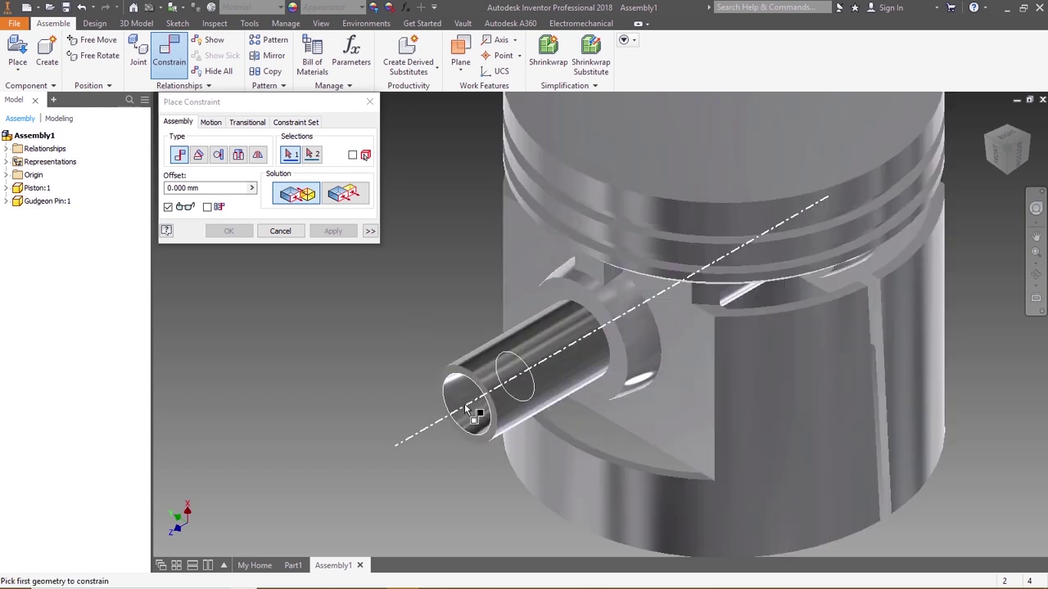
left_click(479, 358)
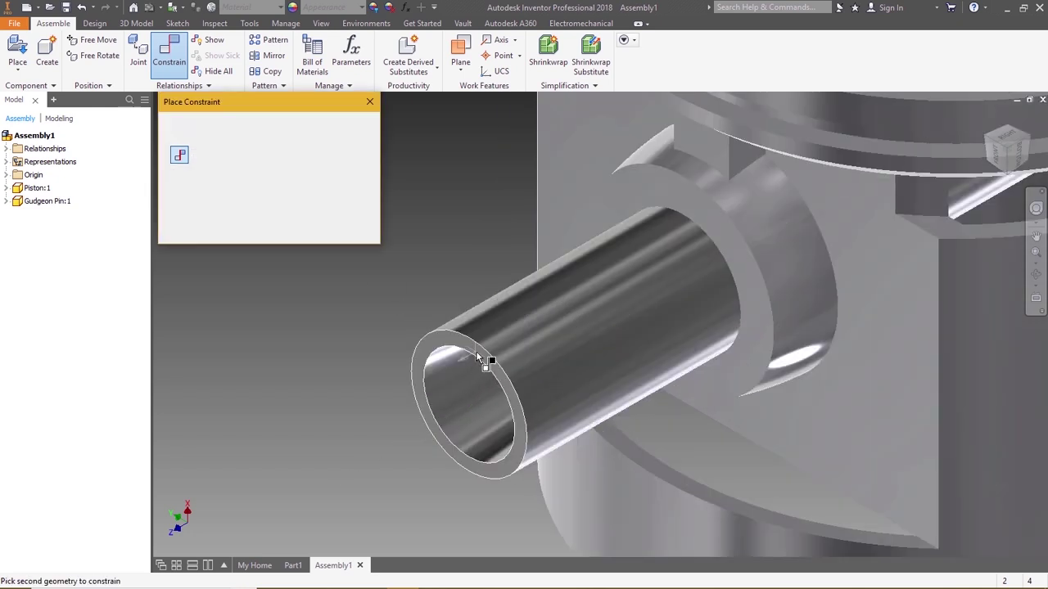
left_click(730, 236)
left_click(352, 201)
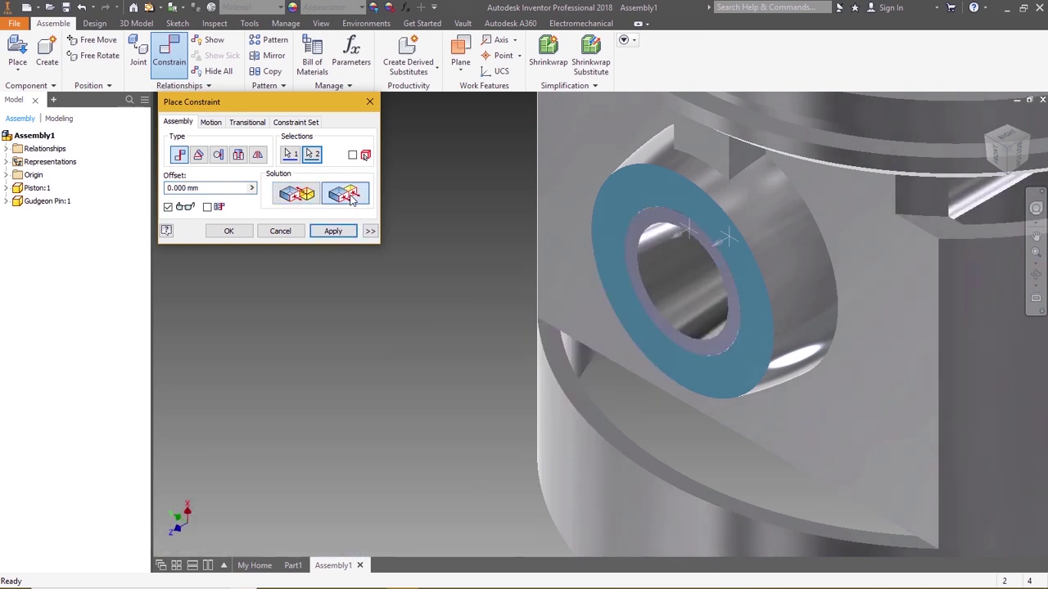
left_click(332, 231)
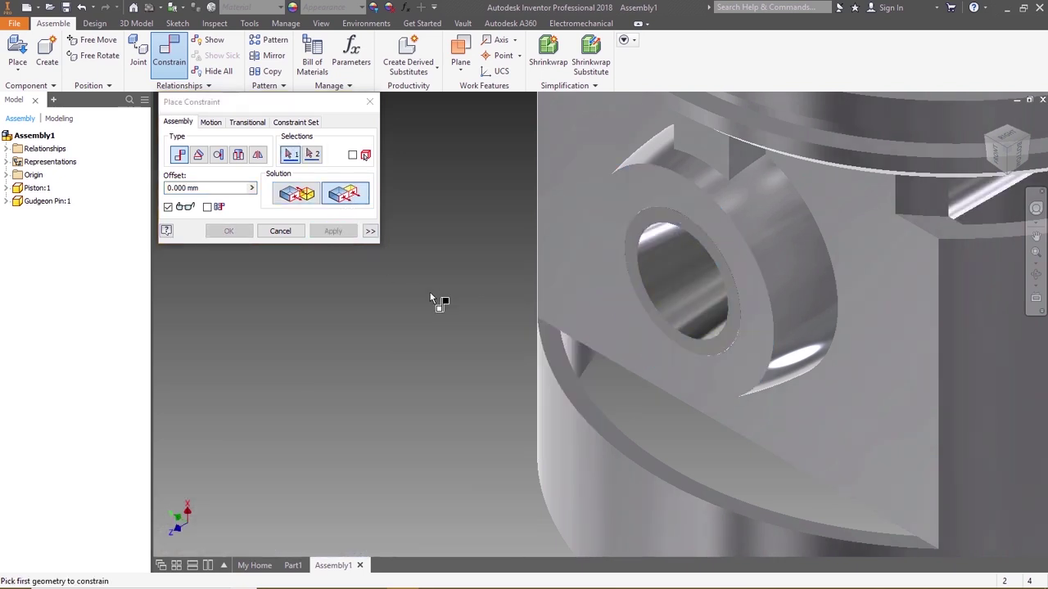
scroll(430, 291, "down", 5)
scroll(430, 292, "down", 2)
scroll(420, 233, "up", 3)
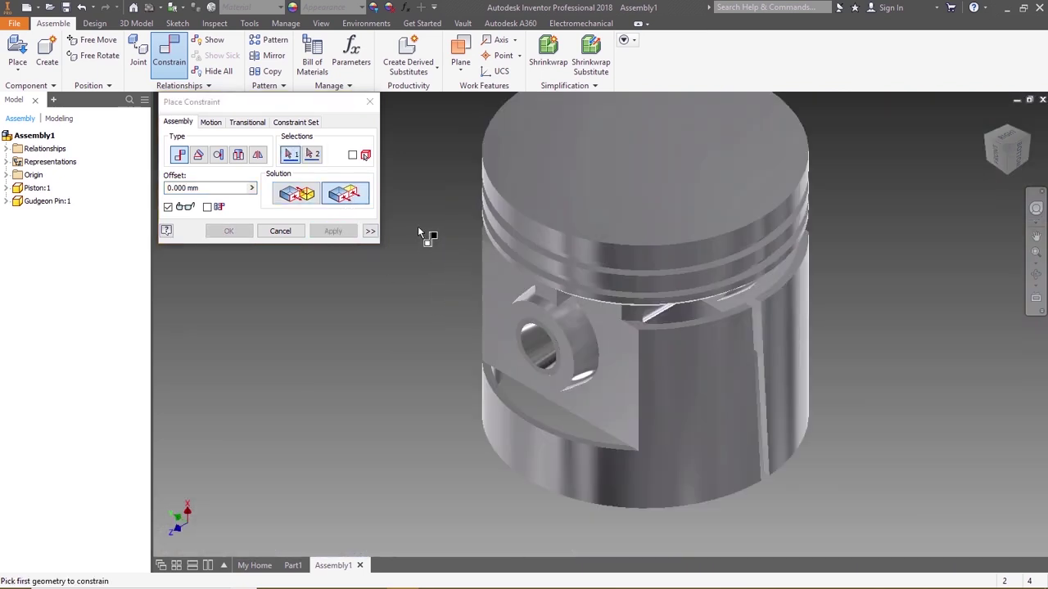
scroll(420, 233, "down", 3)
left_click(285, 231)
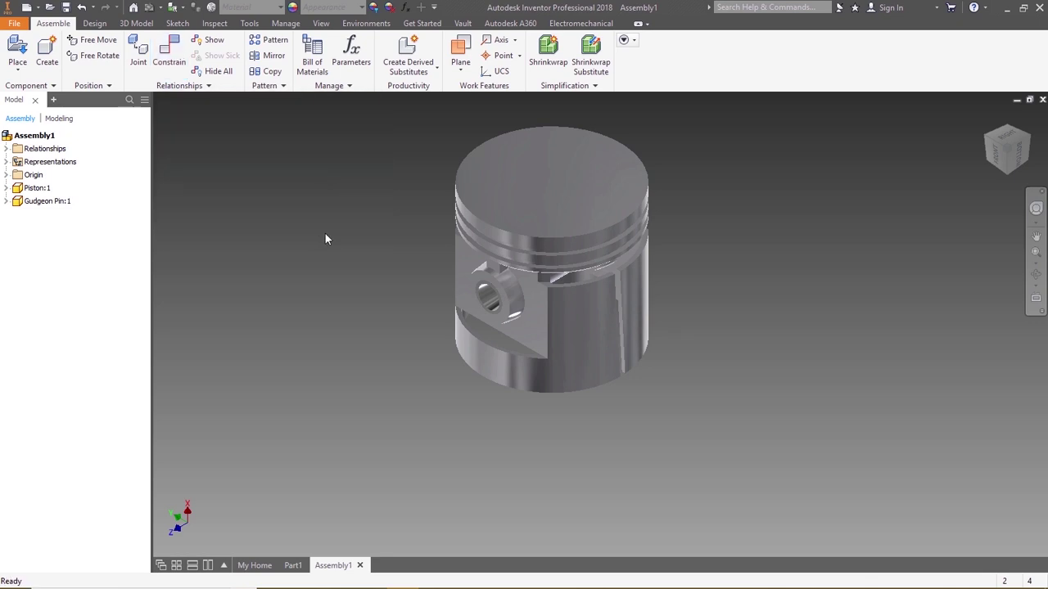
Step: Place the Plug Gudgeon Pin beside the piston
left_click(18, 54)
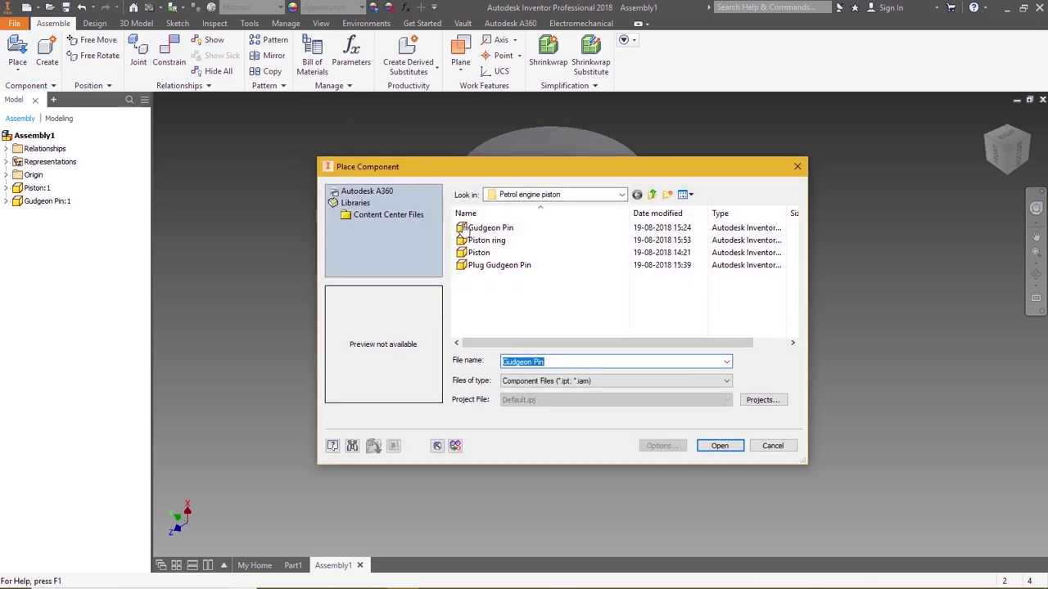
left_click(491, 264)
double_click(491, 265)
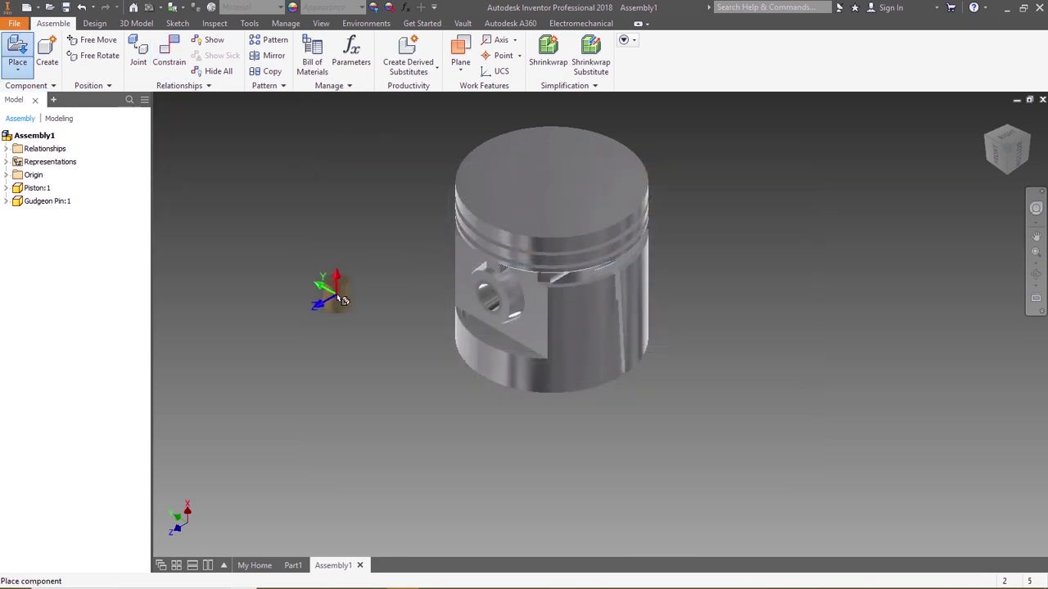
left_click(340, 297)
key("Escape")
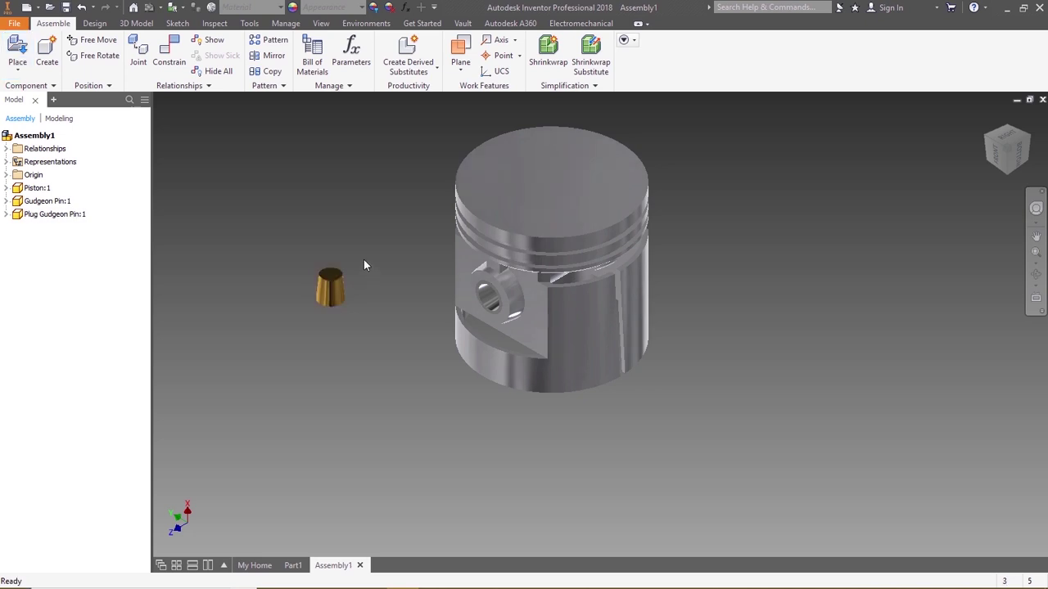
Step: Free-rotate the plug to tilt it toward the piston's pin hole
left_click(336, 295)
left_click(96, 55)
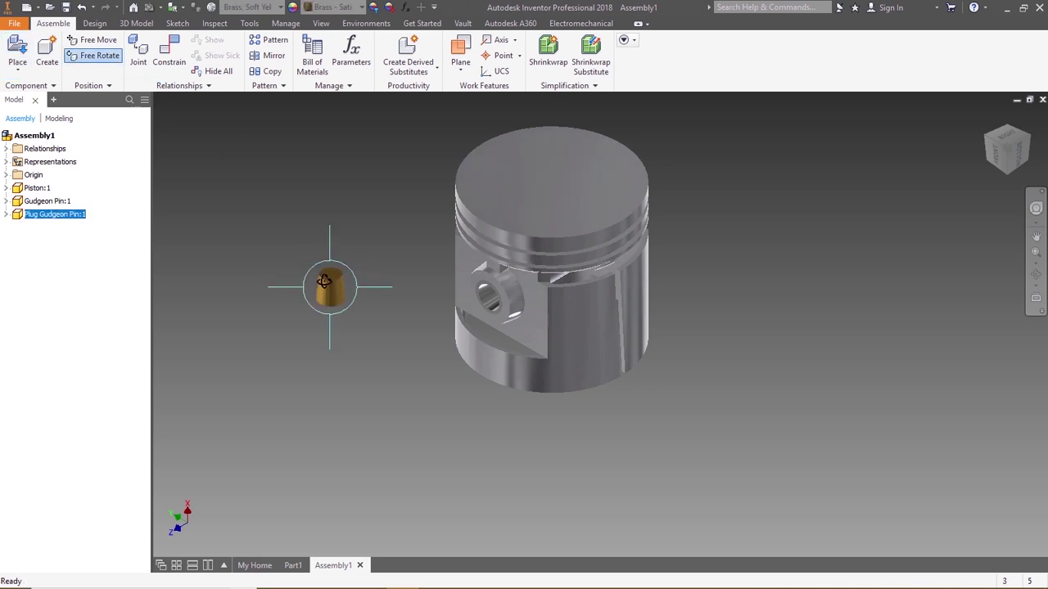
left_click_drag(325, 281, 488, 465)
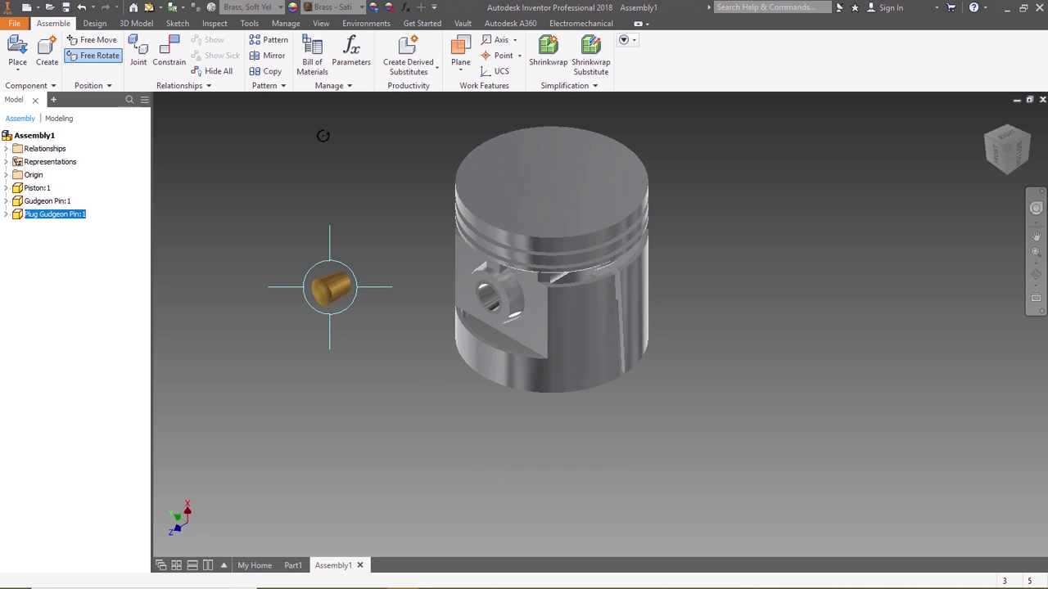
Step: Mate the plug's cylindrical surface to the piston's pin hole
left_click(170, 61)
scroll(348, 303, "down", 4)
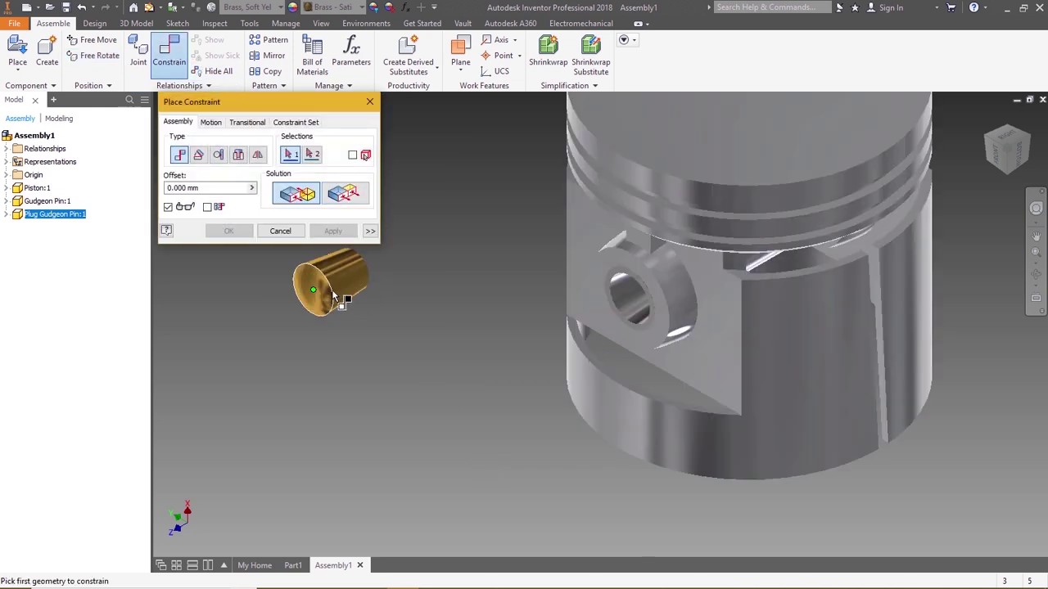
left_click(332, 289)
left_click(639, 301)
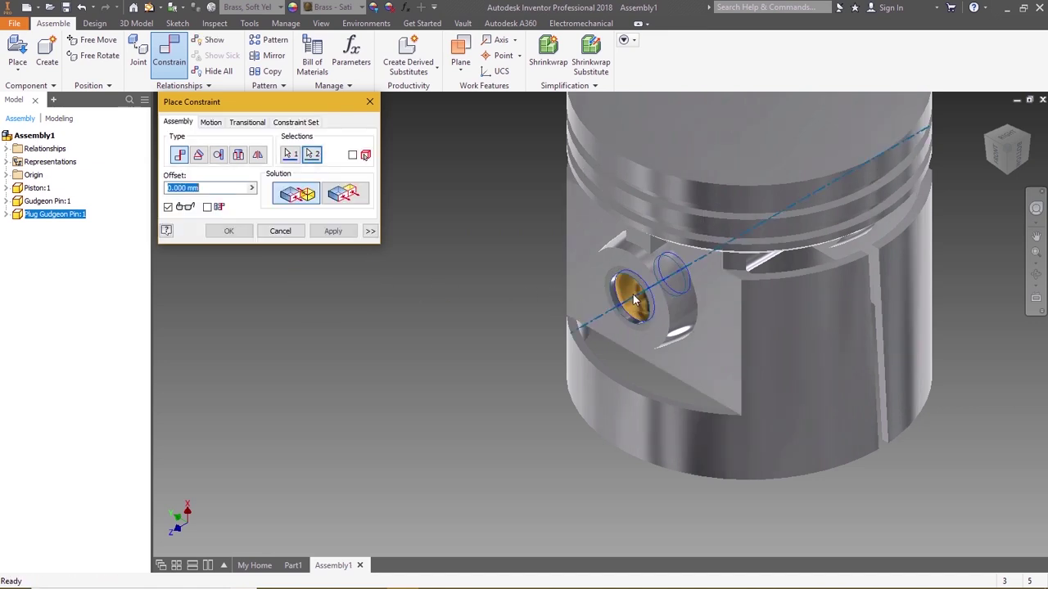
left_click(332, 232)
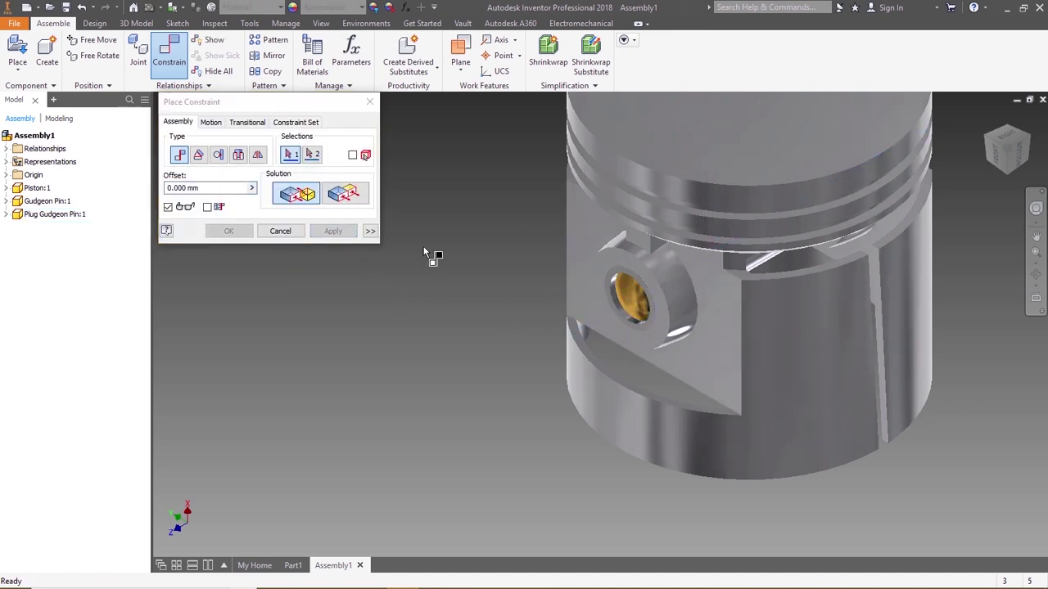
left_click(280, 231)
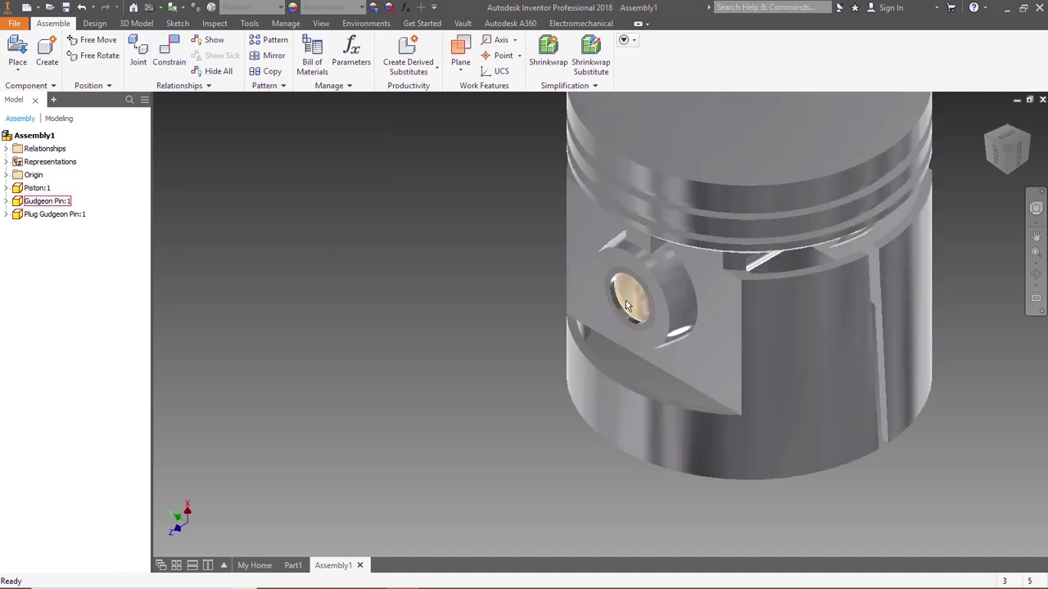
Step: Mate the plug's circular edge to the pin hole edge to seat it
left_click(614, 304)
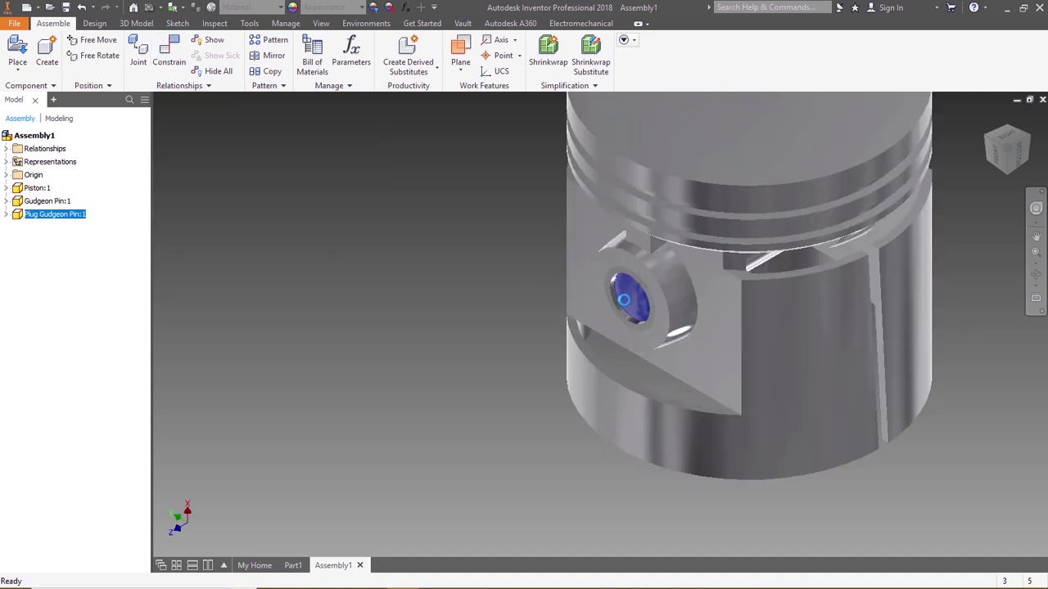
left_click(169, 58)
scroll(547, 262, "up", 3)
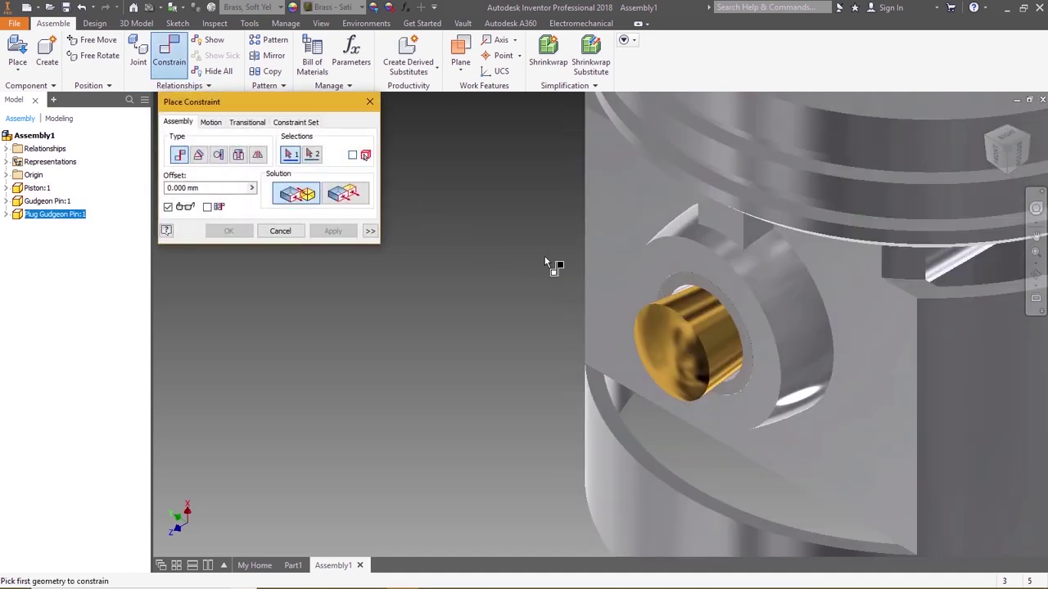
left_click(686, 306)
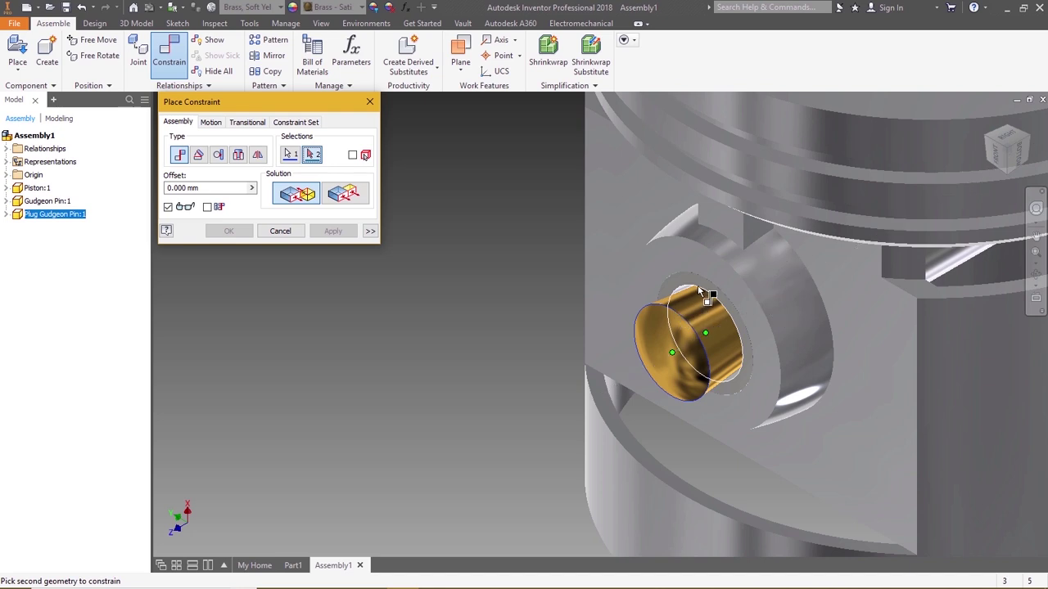
left_click(697, 285)
left_click(332, 231)
scroll(406, 283, "down", 5)
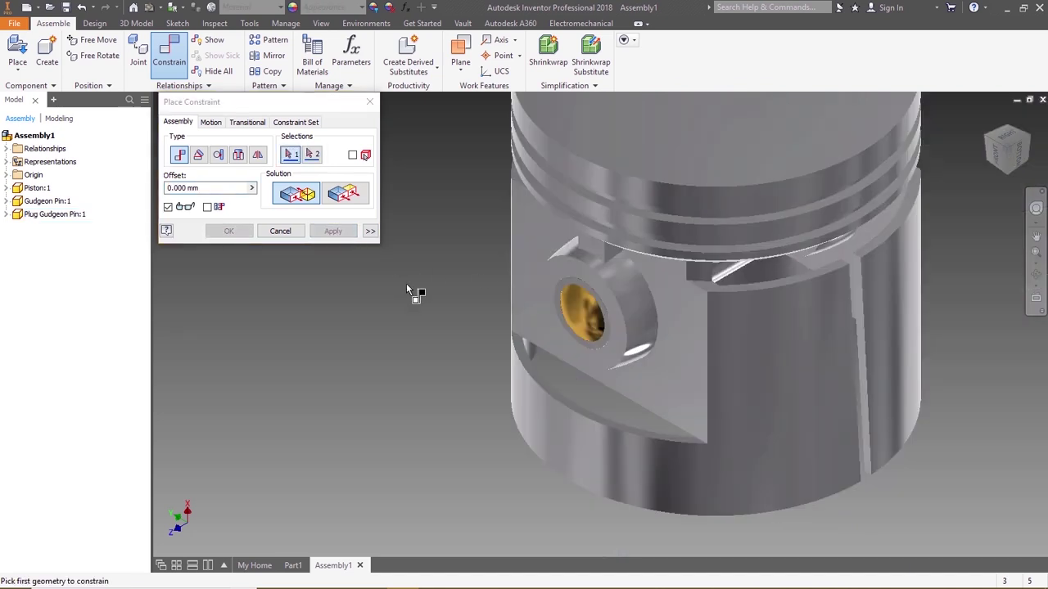
left_click(1031, 144)
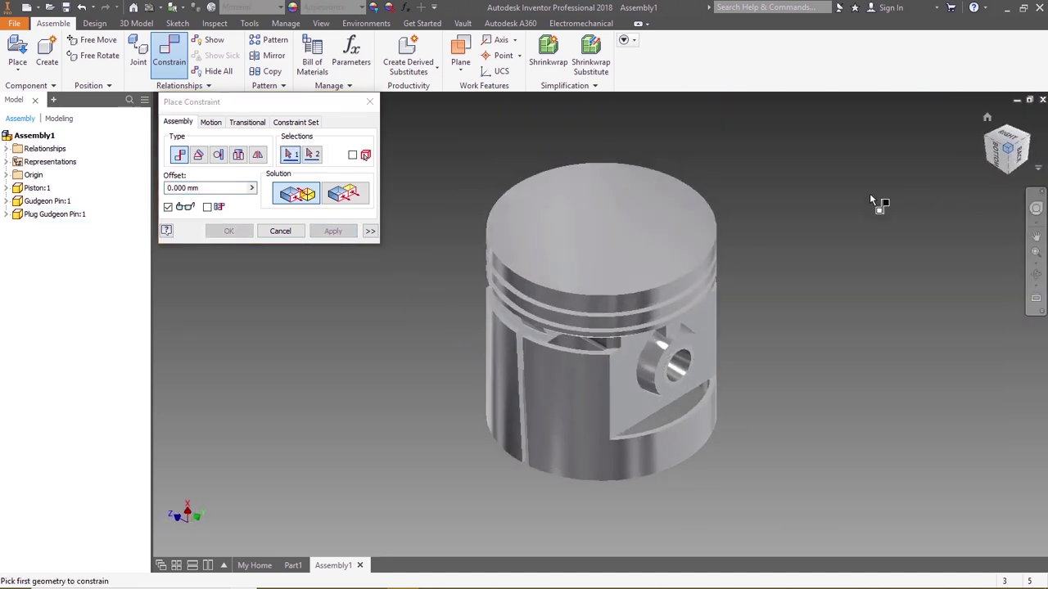
left_click(270, 228)
Step: Place a second Plug Gudgeon Pin beside the piston
key("p")
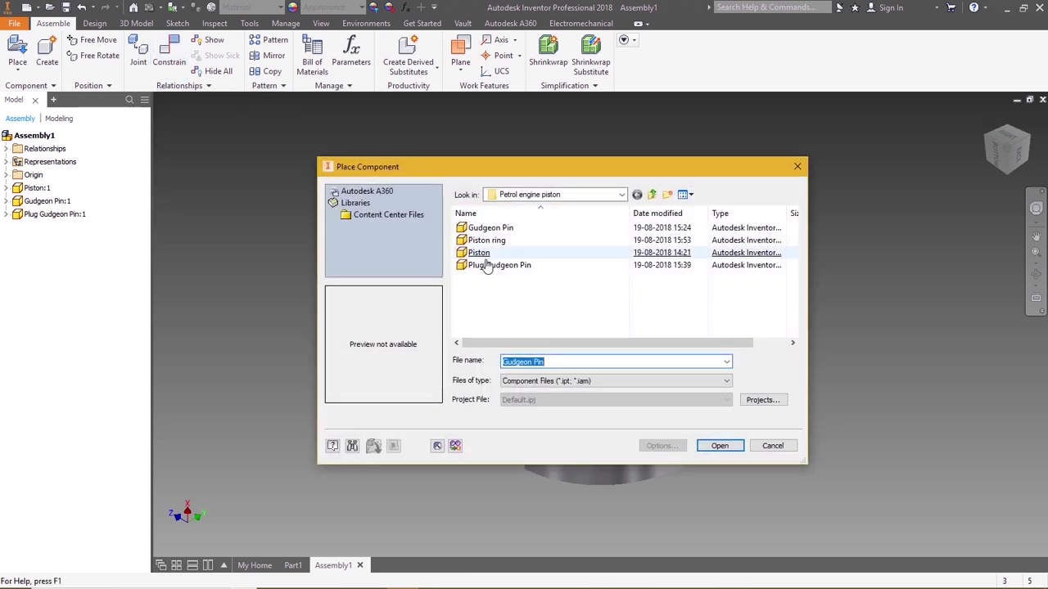
double_click(471, 266)
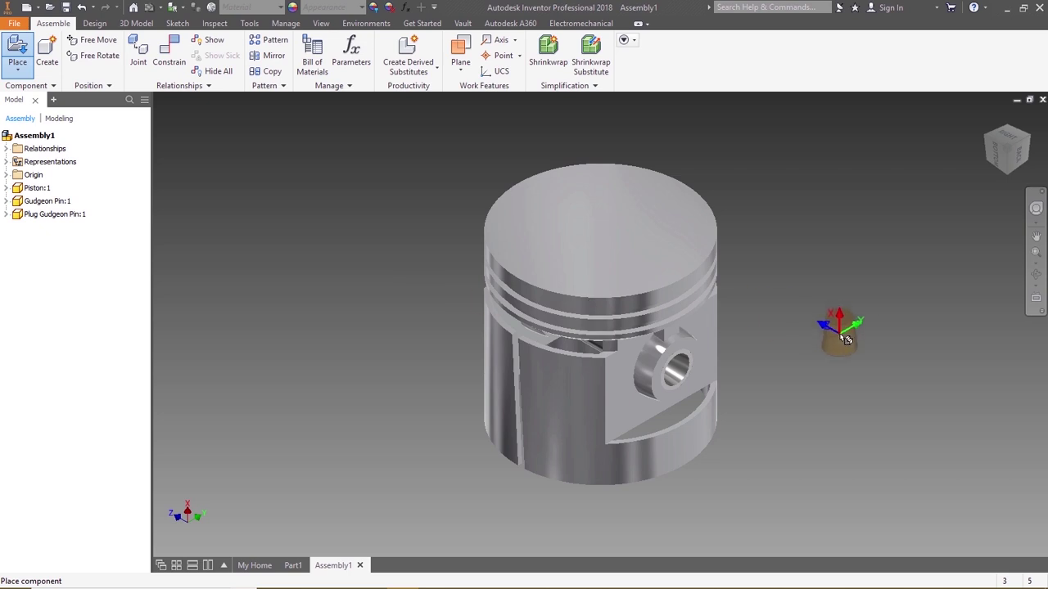
left_click(844, 329)
key("Escape")
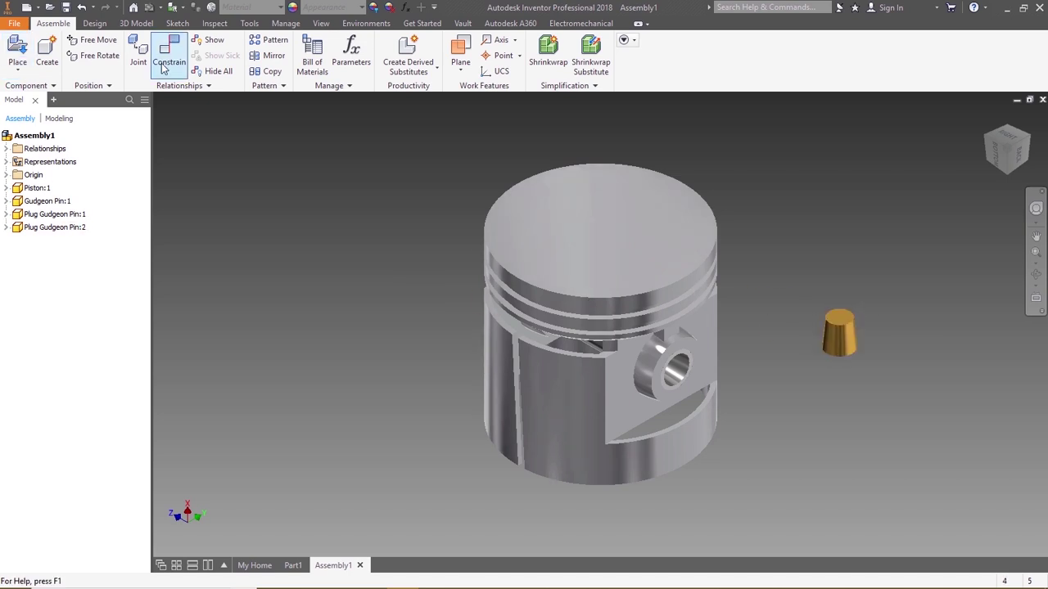
Step: Free-rotate the second plug so it faces side-on toward the piston
left_click(94, 54)
left_click(838, 332)
left_click_drag(840, 320, 752, 305)
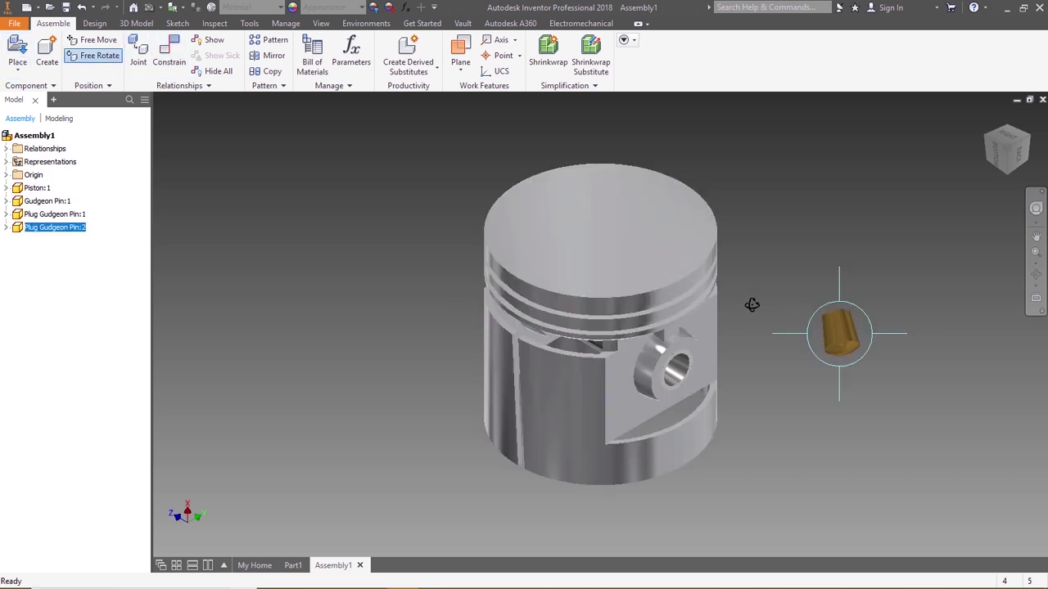
left_click_drag(855, 345, 886, 287)
left_click_drag(855, 353, 882, 339)
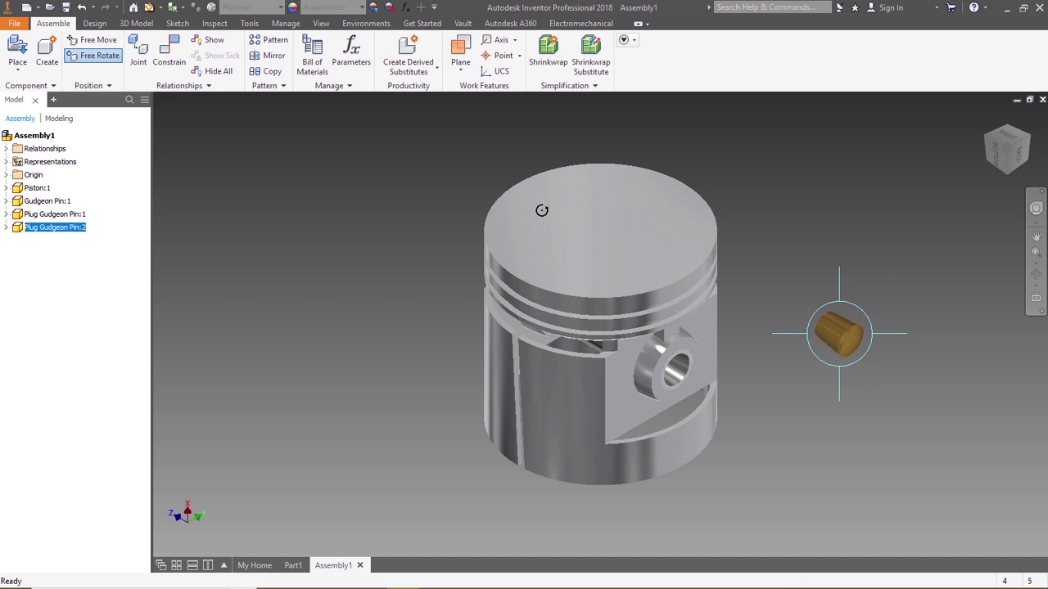
Step: Mate the second plug's edge to the piston's pin bore
left_click(168, 55)
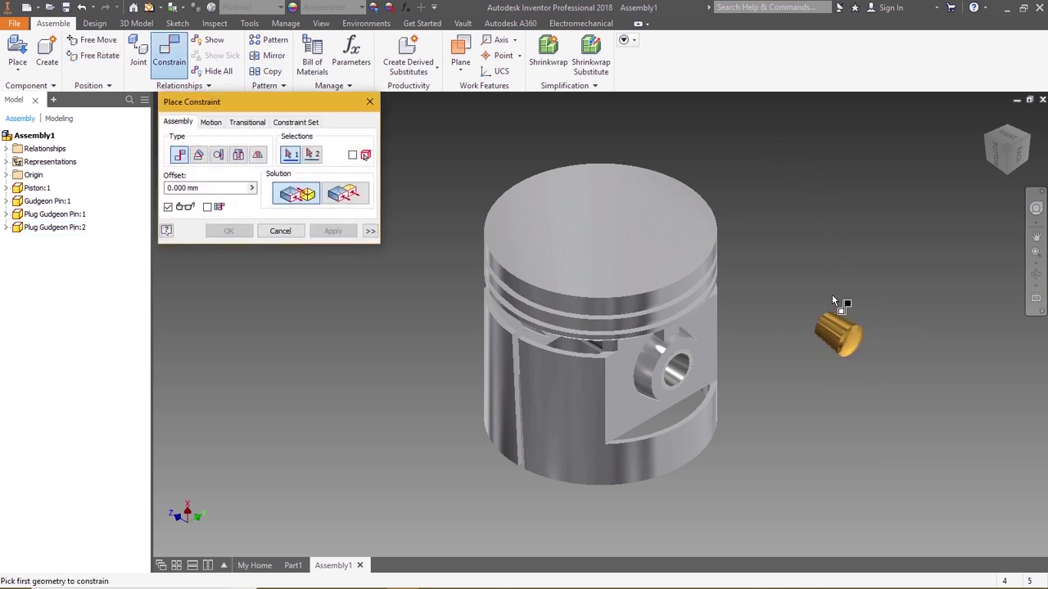
left_click(835, 331)
left_click(678, 373)
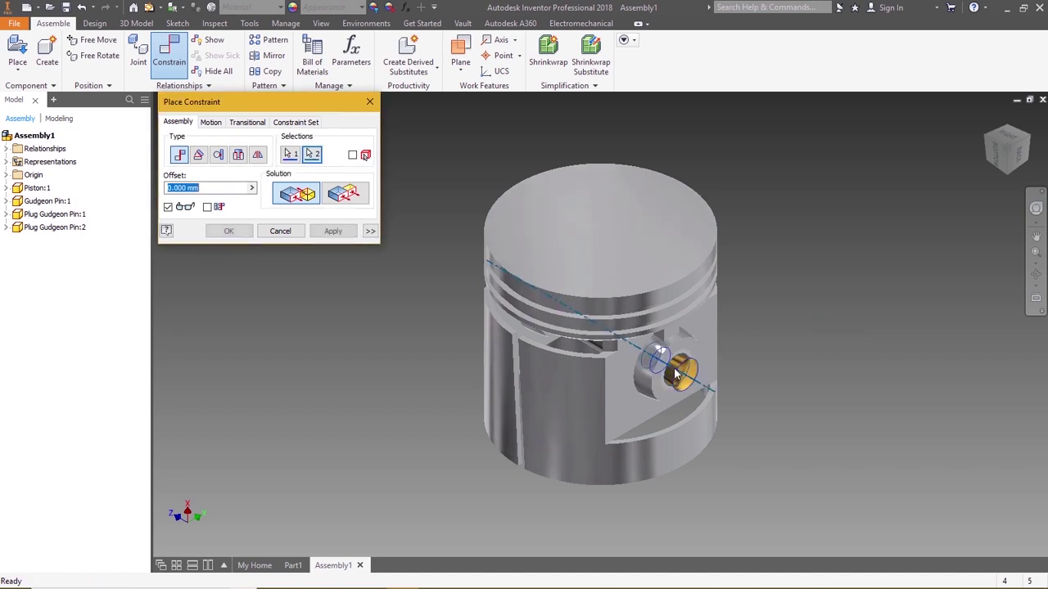
left_click(335, 232)
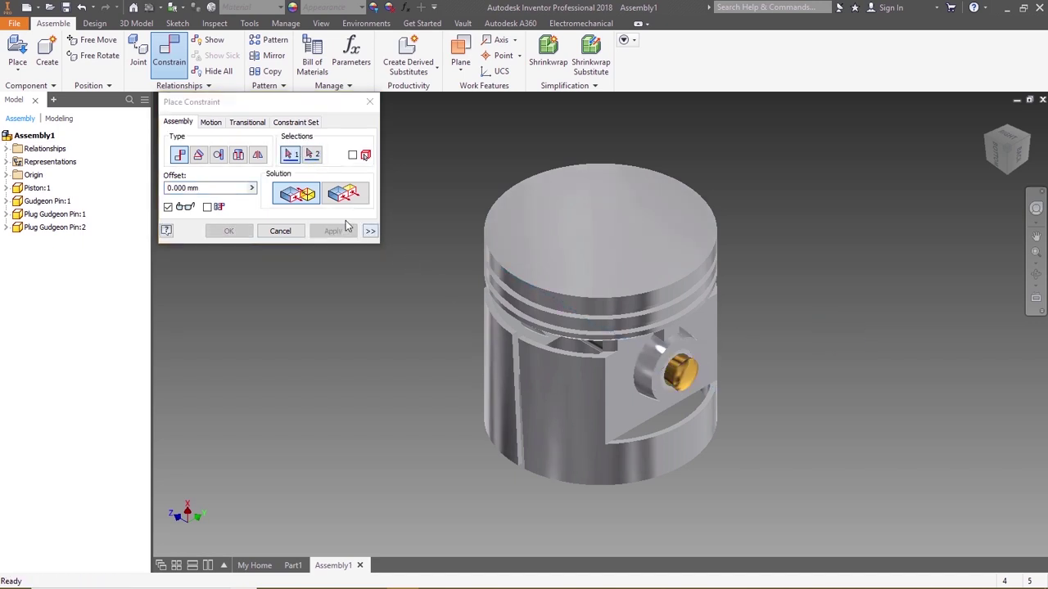
Step: Constrain the plug's end edge flush with the bore rim
scroll(709, 376, "down", 5)
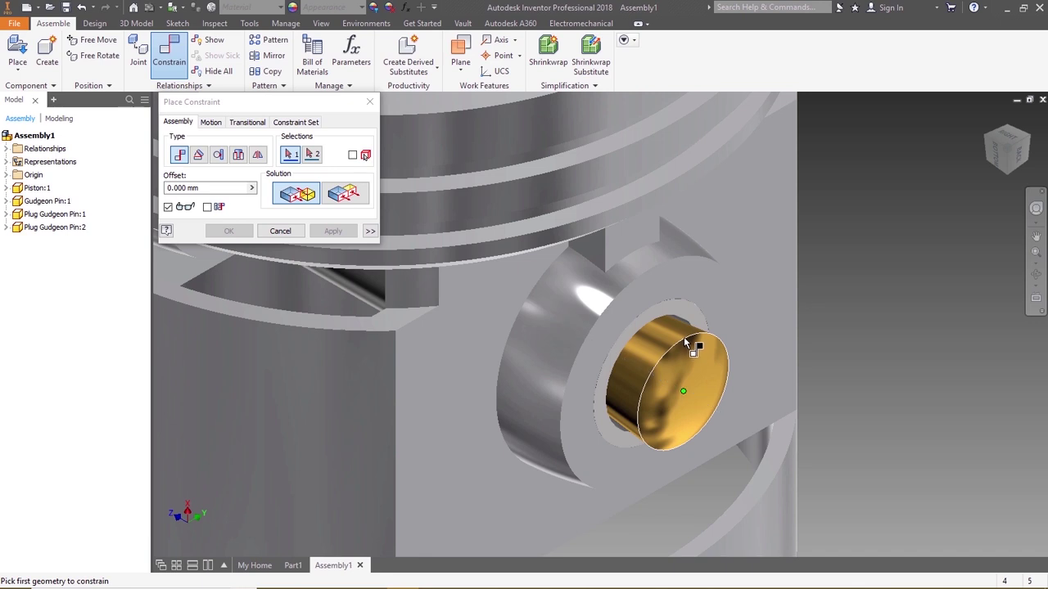
left_click(688, 342)
left_click(655, 319)
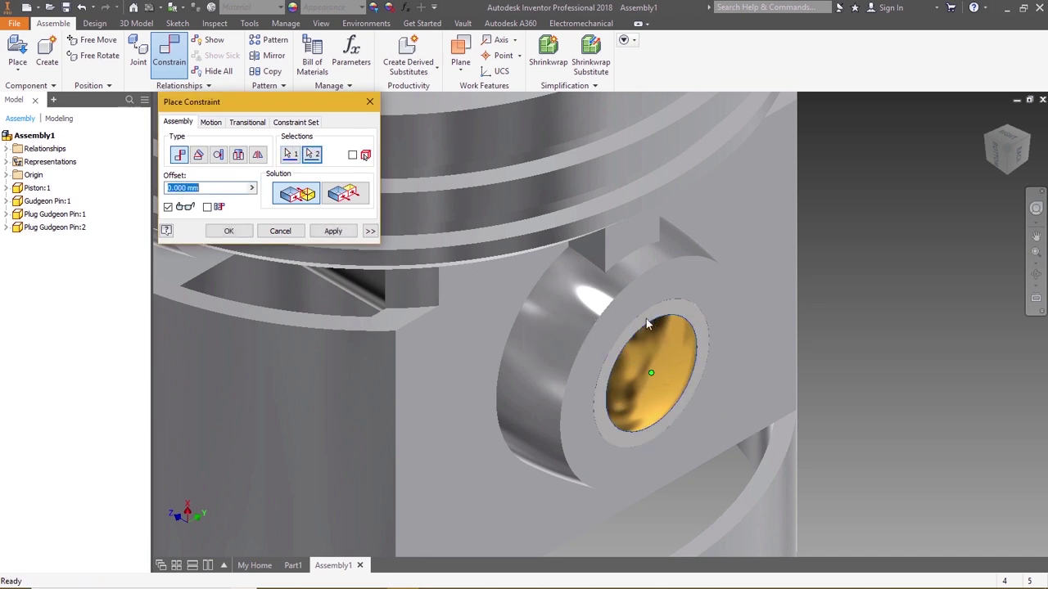
left_click(329, 231)
scroll(636, 261, "up", 5)
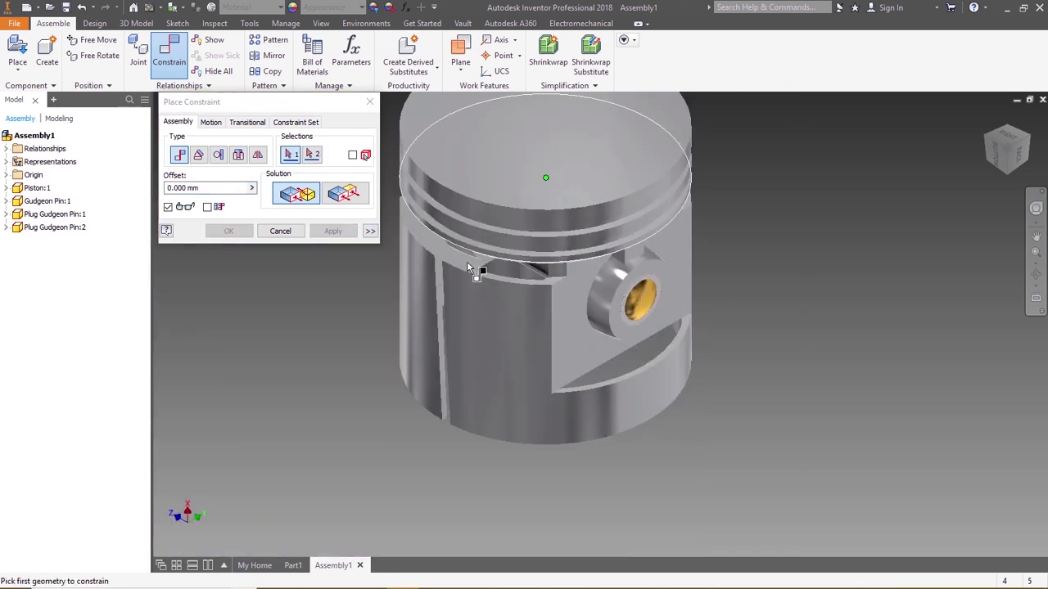
left_click(281, 232)
scroll(381, 353, "up", 3)
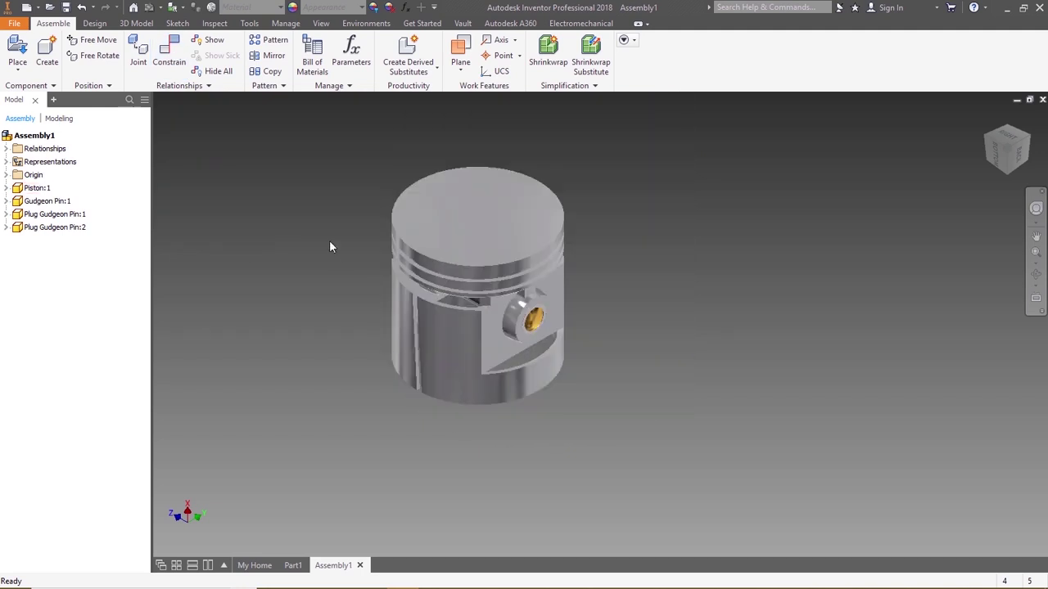
Step: Place the Piston ring rotated 90° so it lies flat beside the piston
left_click(17, 53)
double_click(487, 240)
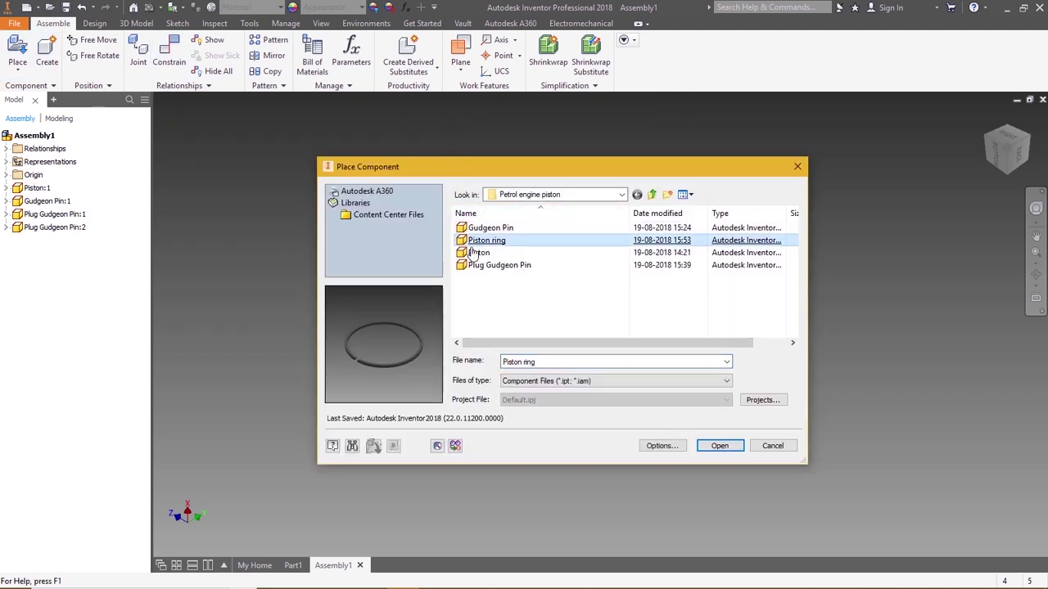
right_click(274, 308)
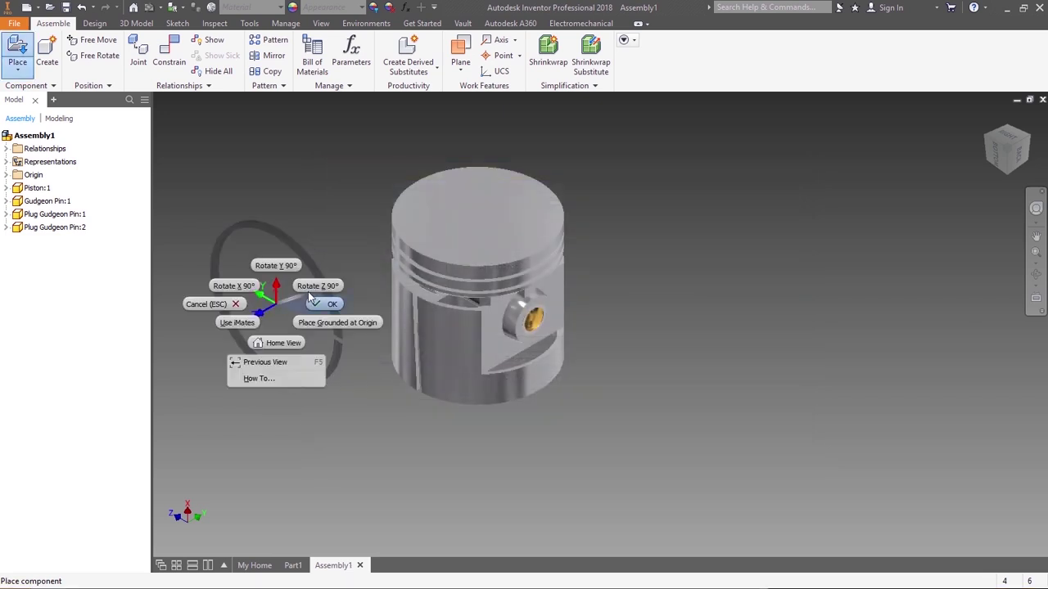
left_click(276, 265)
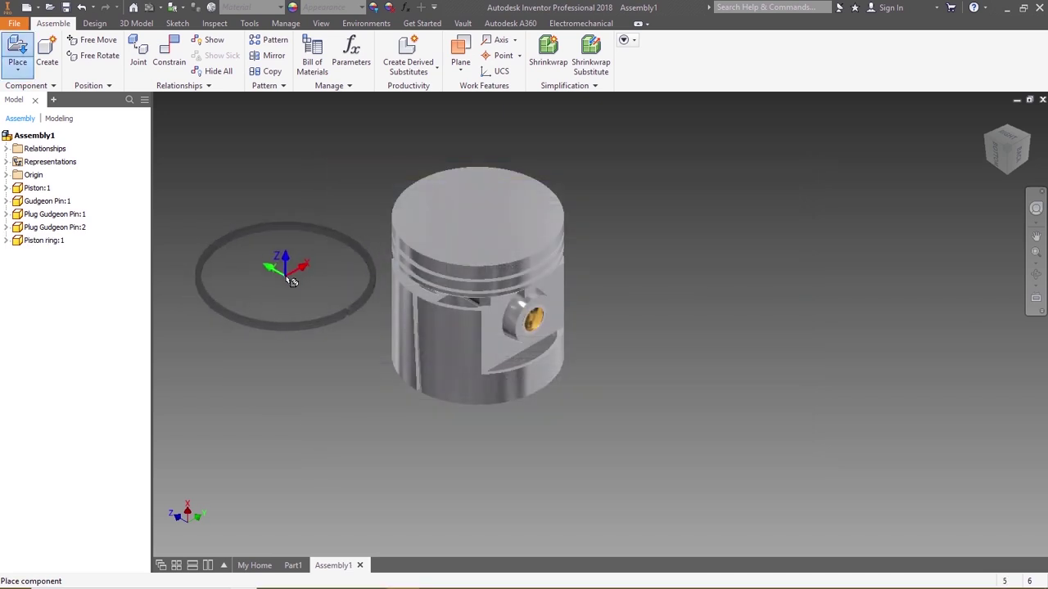
left_click(292, 281)
key("Escape")
Step: Mate the ring's edge to the piston's top groove edge
scroll(278, 274, "up", 1)
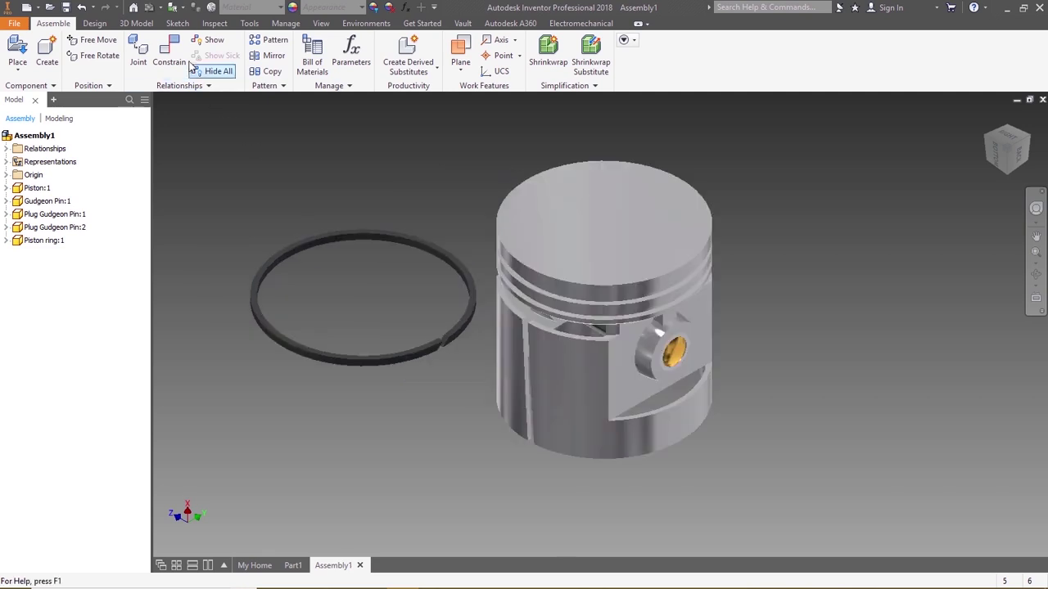
left_click(188, 63)
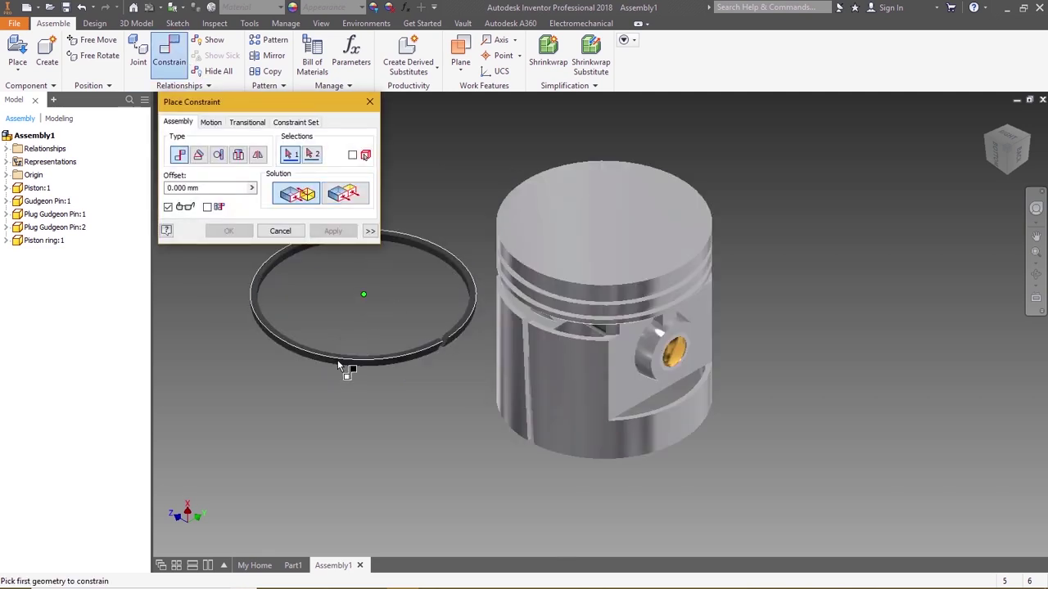
scroll(341, 369, "up", 1)
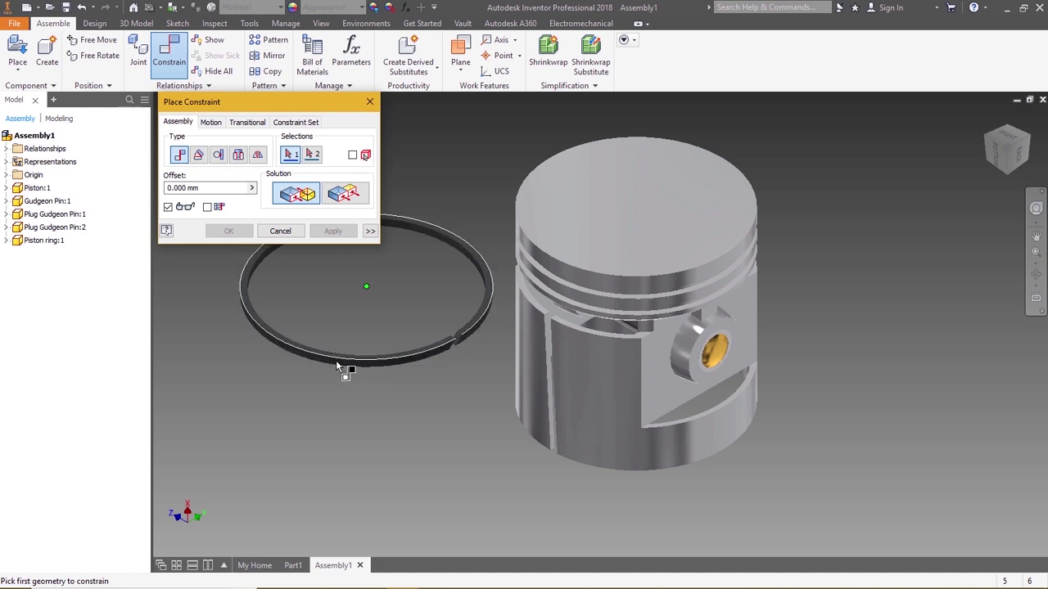
scroll(341, 368, "up", 2)
left_click(342, 368)
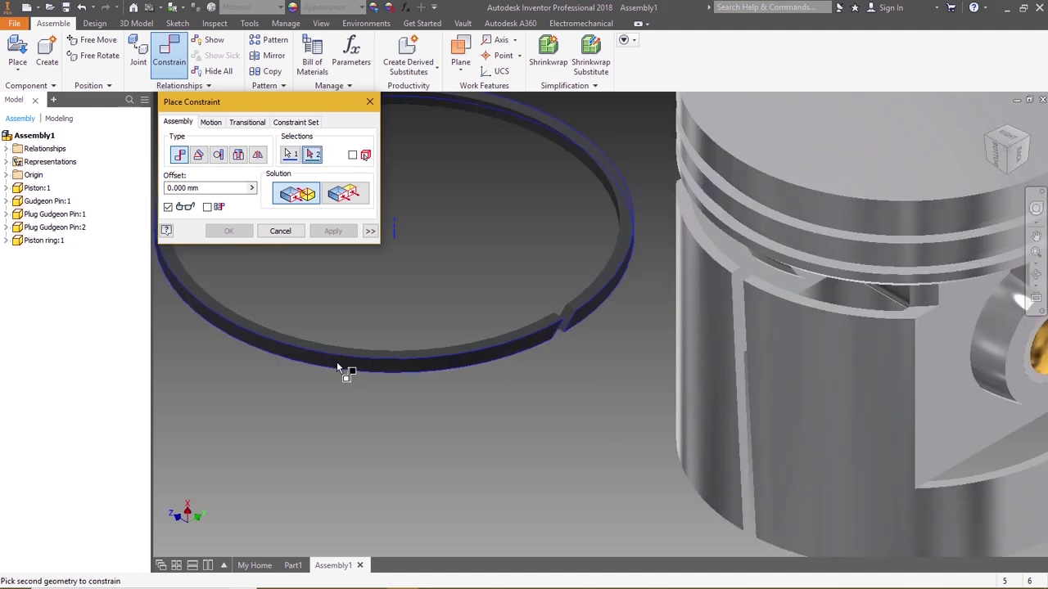
scroll(343, 368, "down", 5)
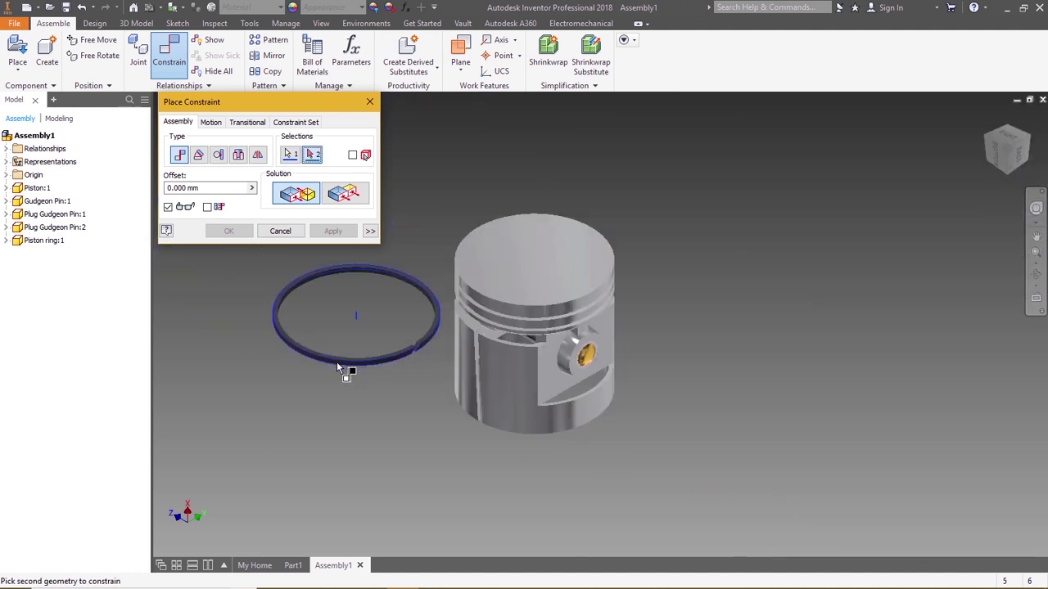
left_click(538, 318)
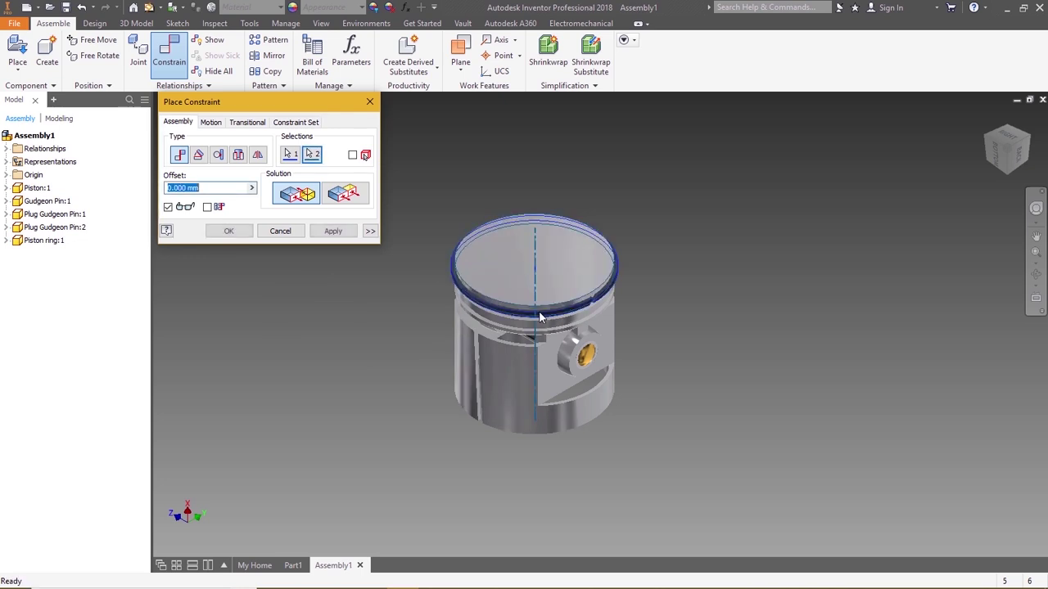
left_click(332, 231)
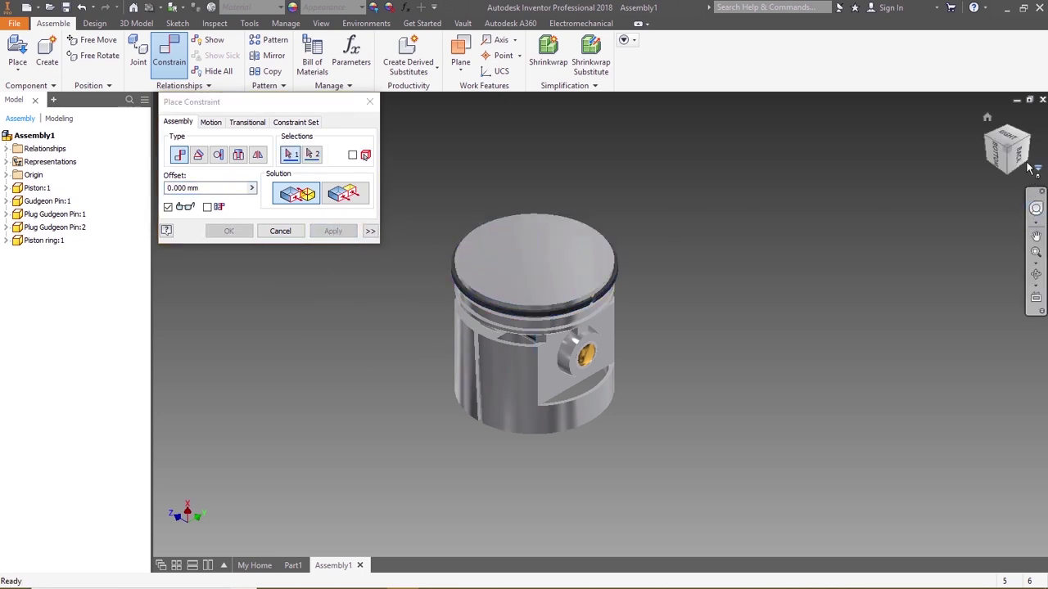
Step: Mate the Piston ring's edge to the top groove edge so it sits in the groove
left_click(1005, 141)
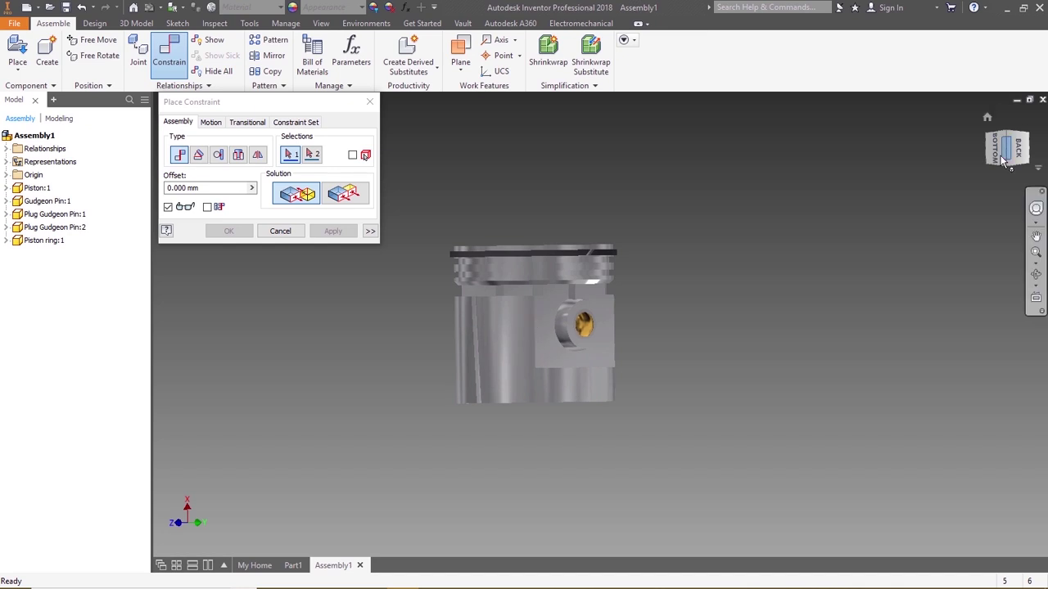
scroll(555, 244, "up", 5)
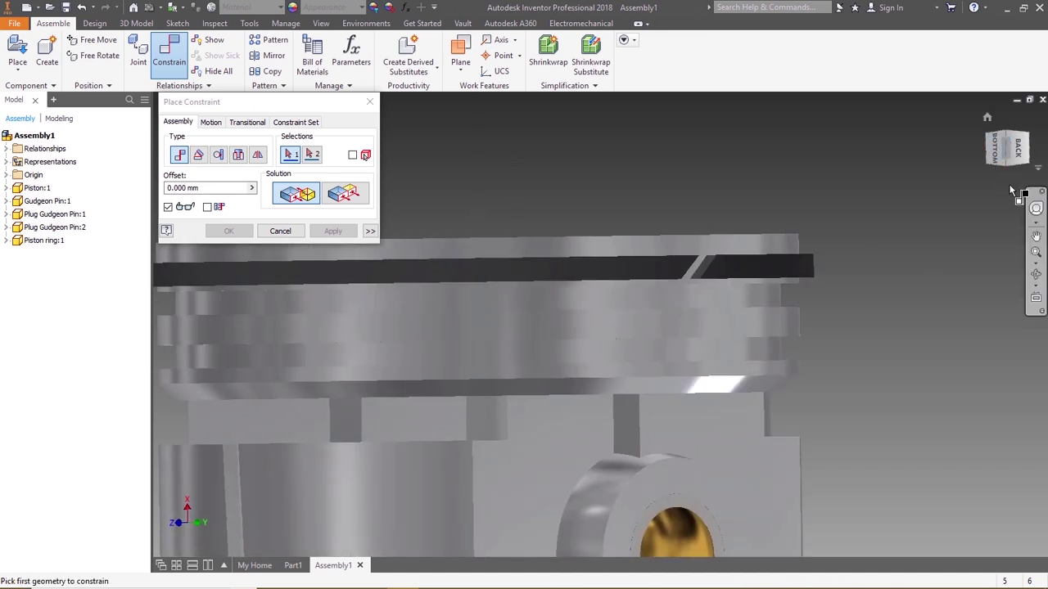
left_click_drag(1004, 160, 998, 138)
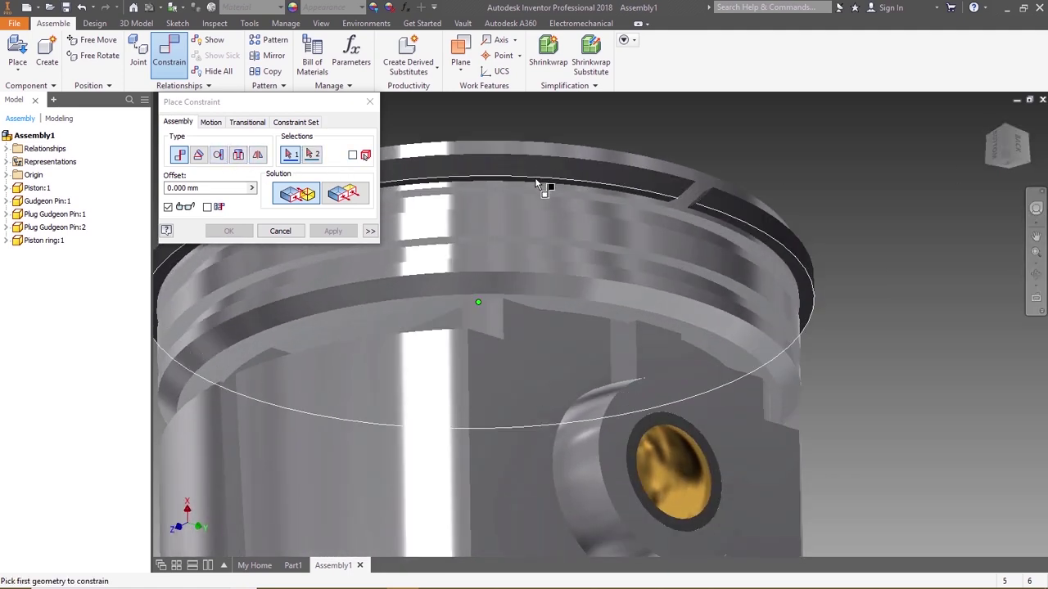
scroll(547, 183, "up", 3)
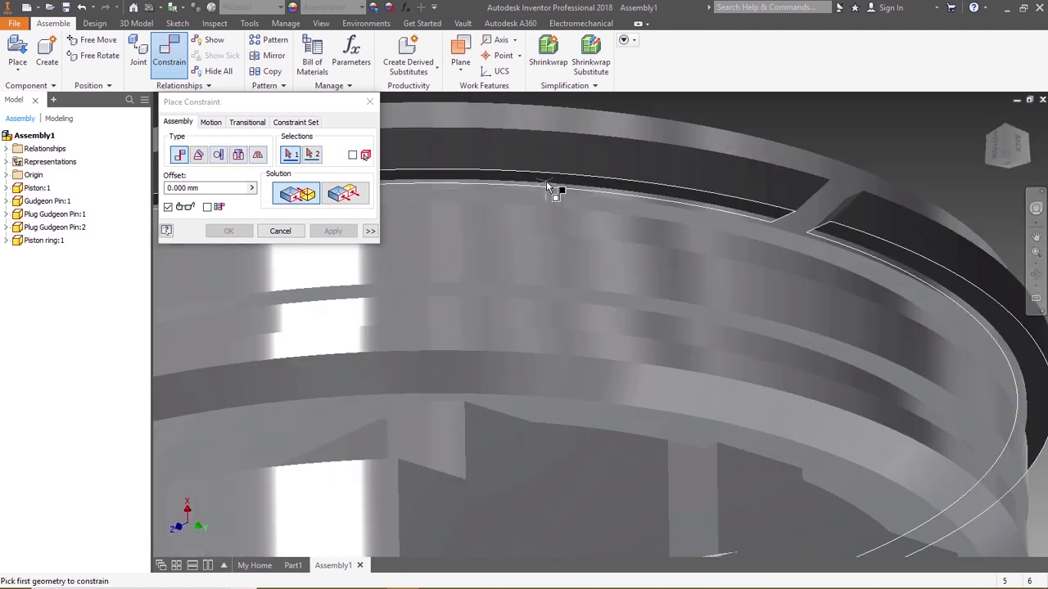
left_click(550, 182)
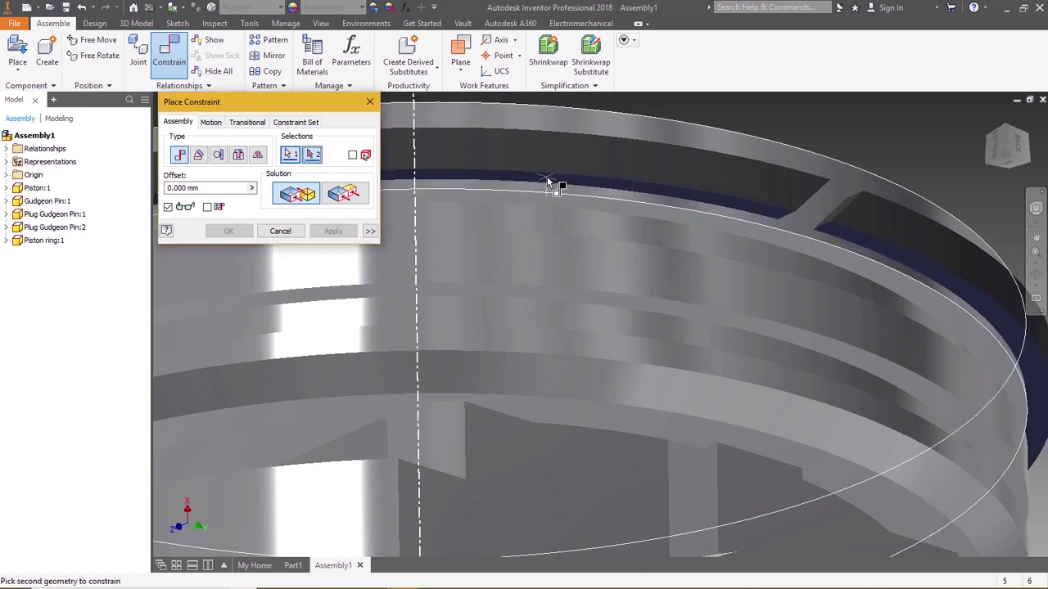
scroll(550, 182, "down", 3)
left_click(1012, 135)
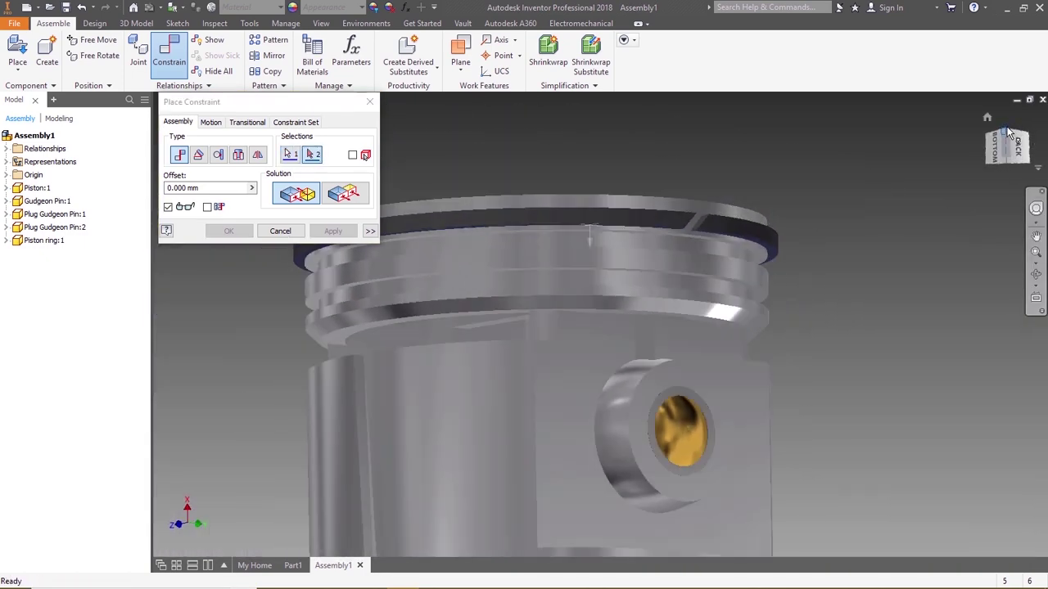
scroll(723, 293, "up", 4)
scroll(651, 314, "up", 4)
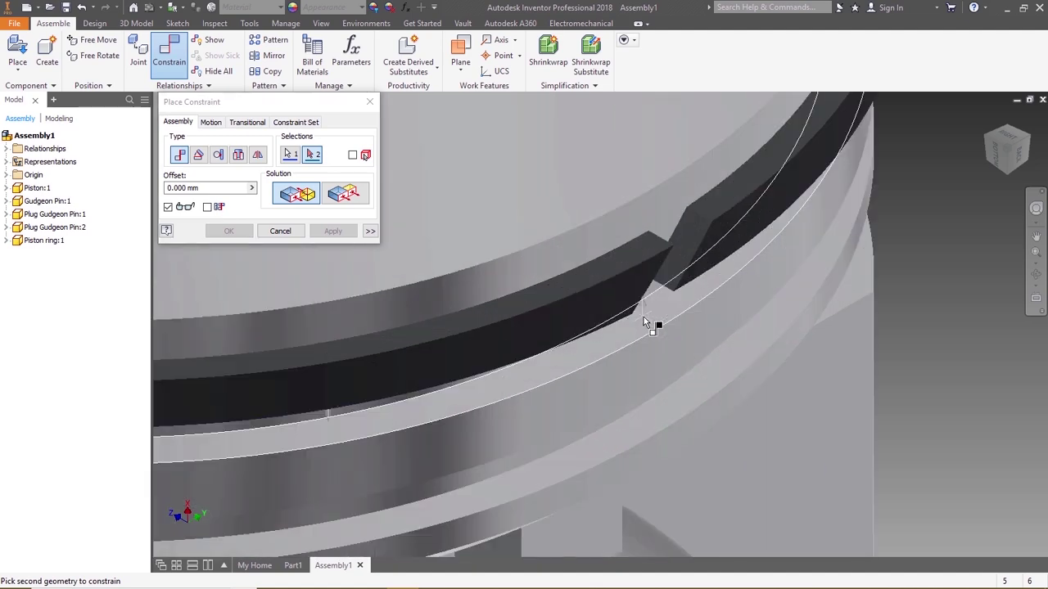
left_click(656, 315)
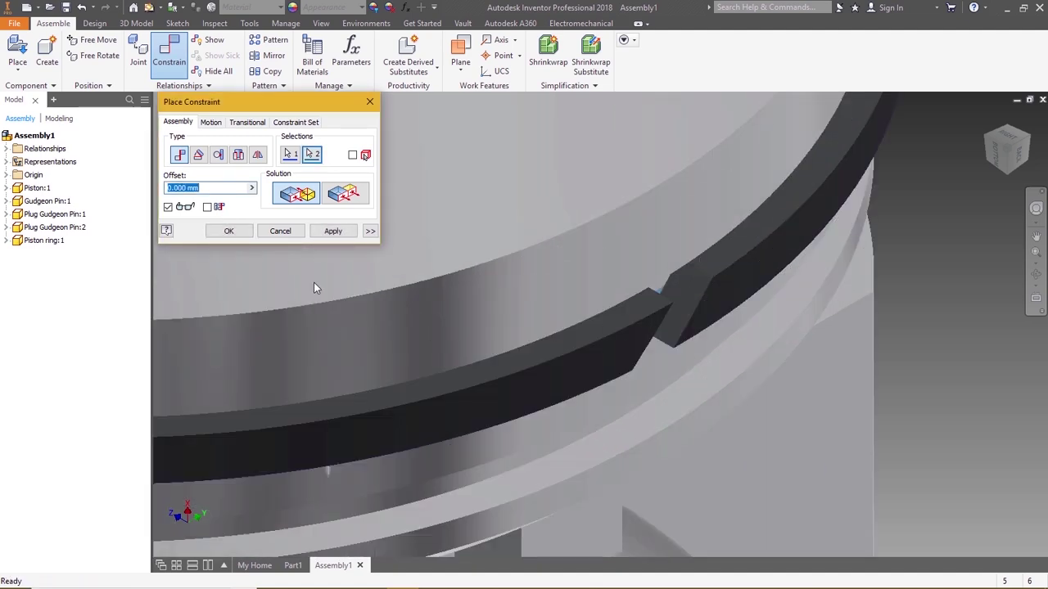
left_click(331, 232)
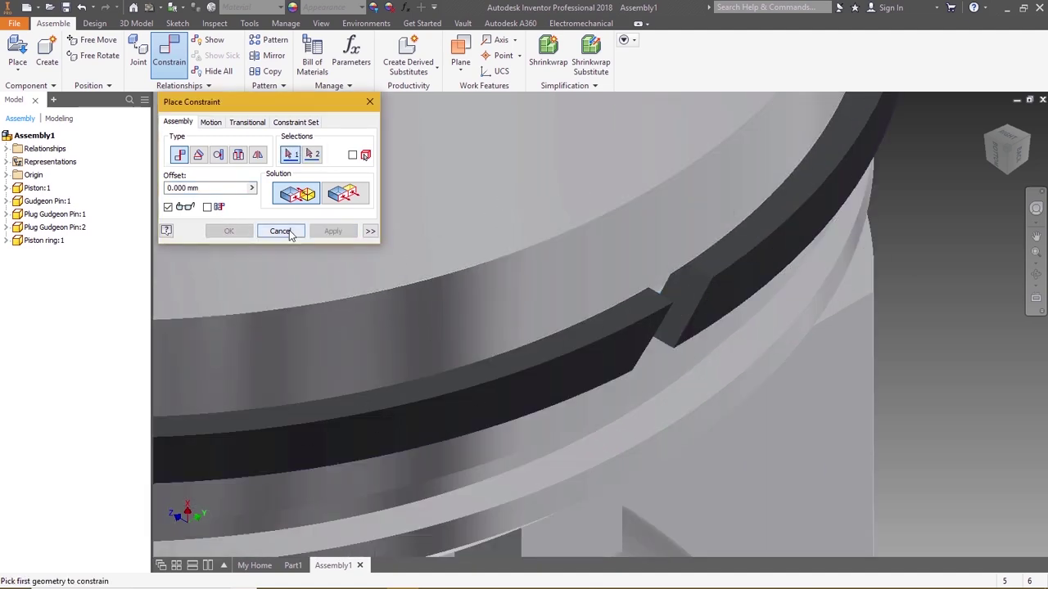
left_click(283, 231)
left_click(1020, 163)
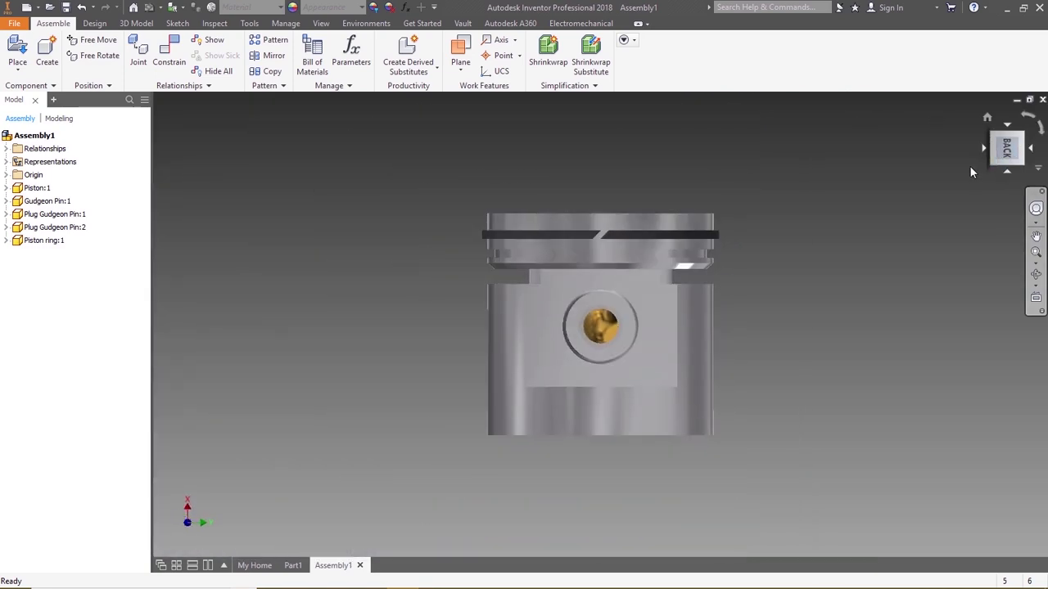
Step: Place a second Piston ring beside the piston, rotated 90° to lie flat
left_click(988, 117)
left_click(17, 53)
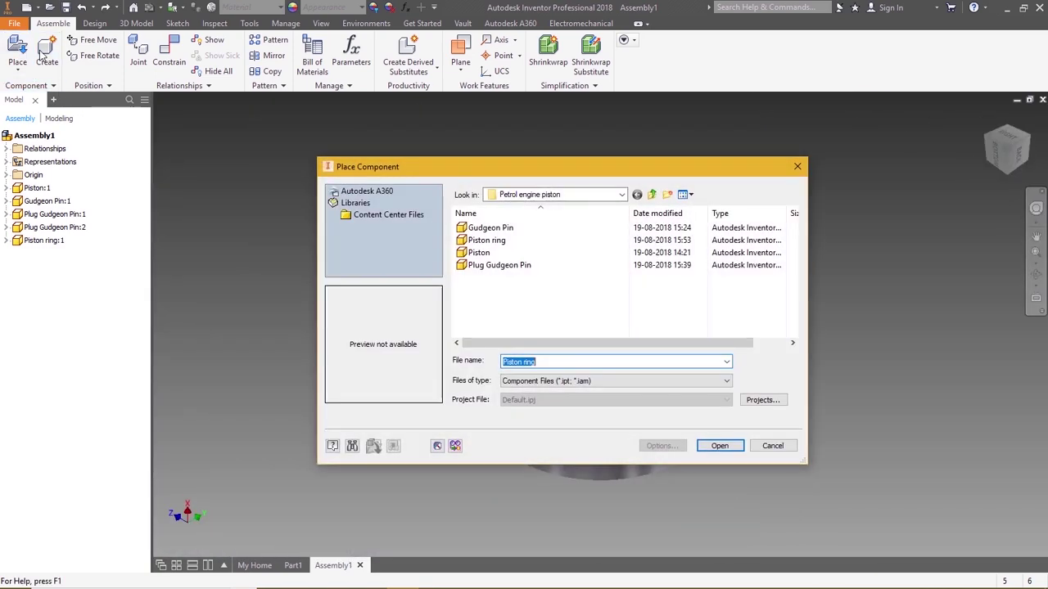
left_click(483, 241)
double_click(479, 242)
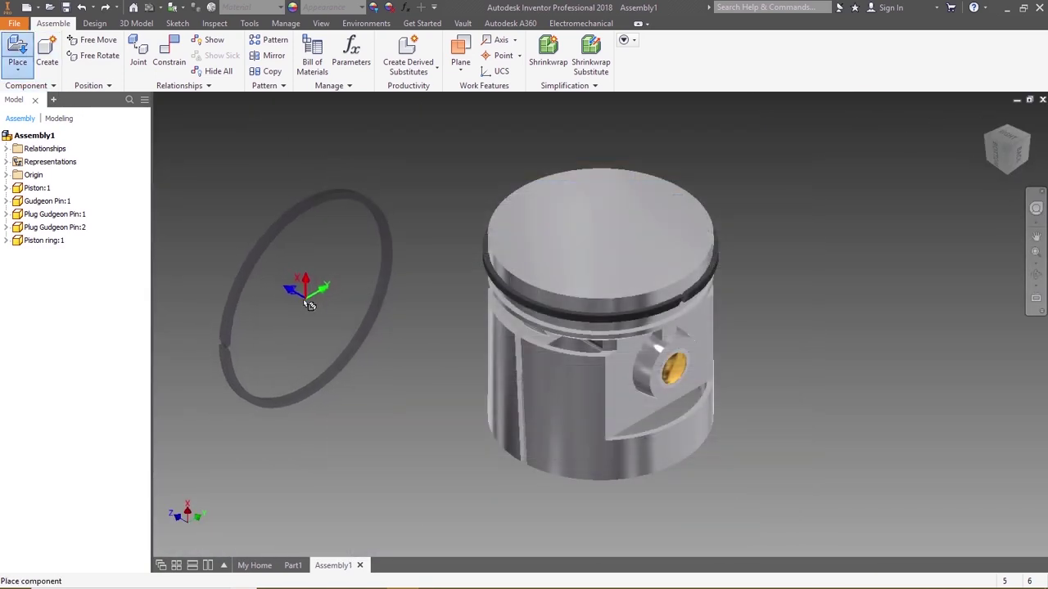
right_click(301, 299)
left_click(301, 261)
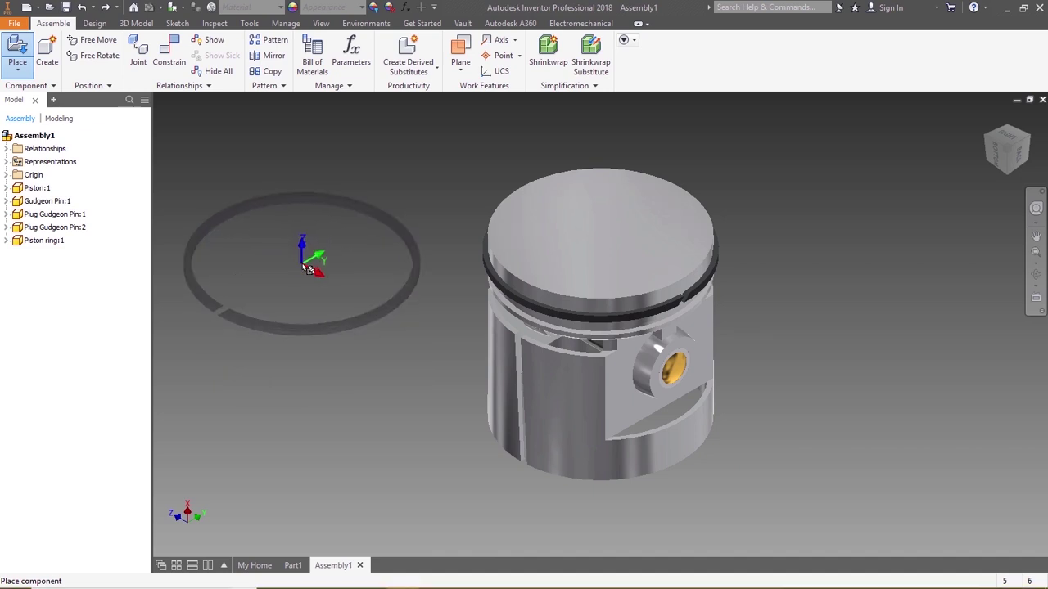
left_click(325, 307)
key("Escape")
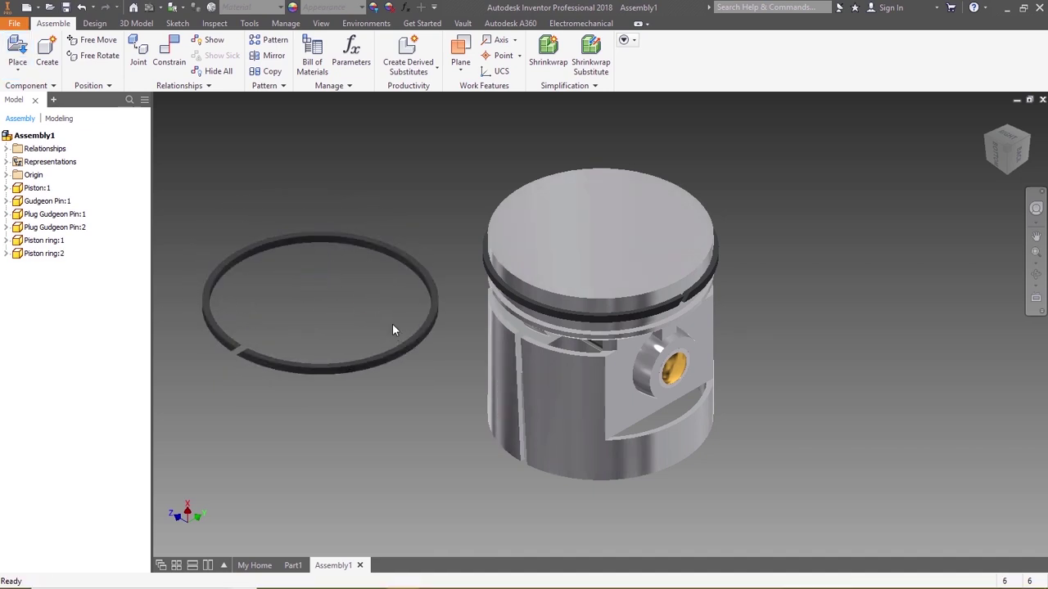
Step: Constrain the new ring's edge to the piston axis to centre it
left_click(169, 56)
scroll(313, 368, "up", 3)
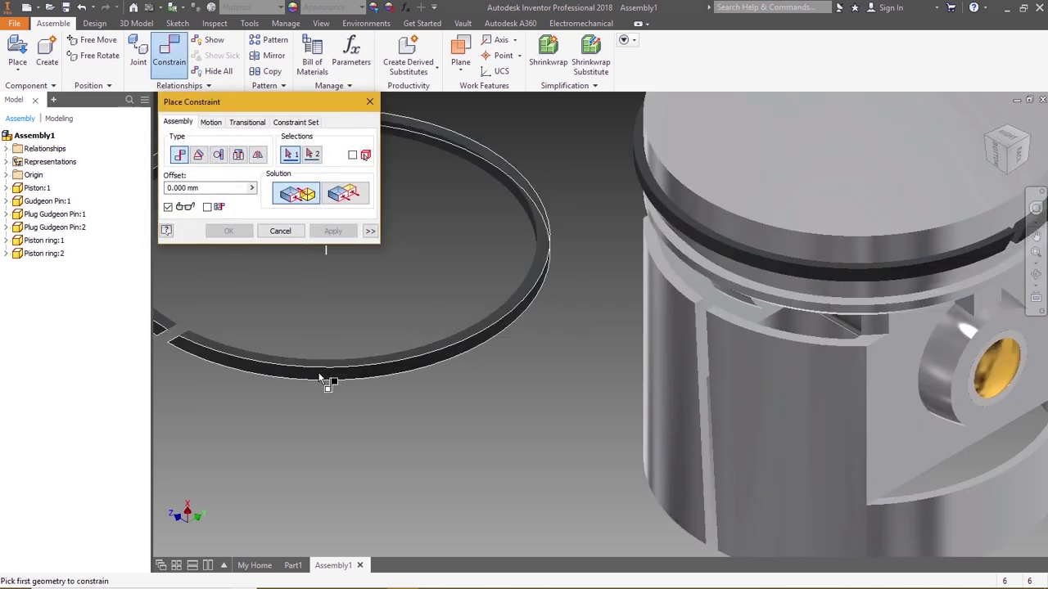
left_click(320, 380)
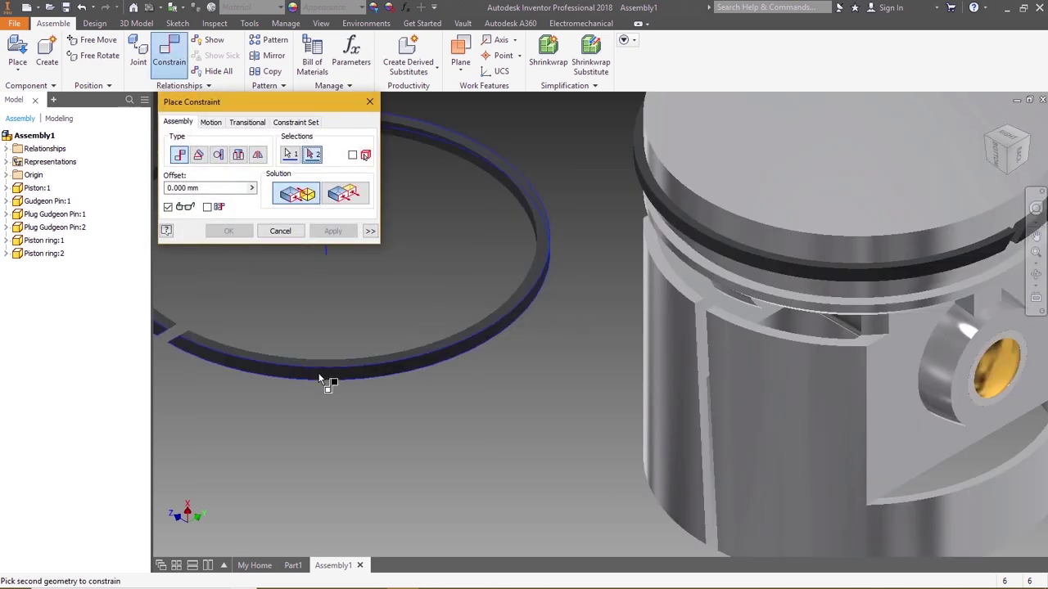
scroll(327, 380, "down", 3)
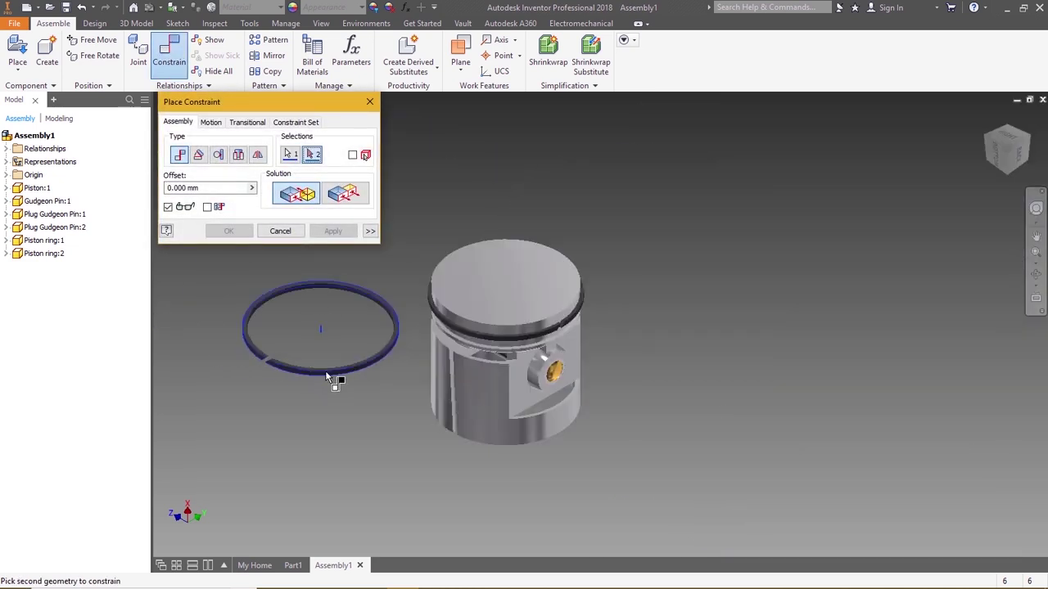
left_click(513, 334)
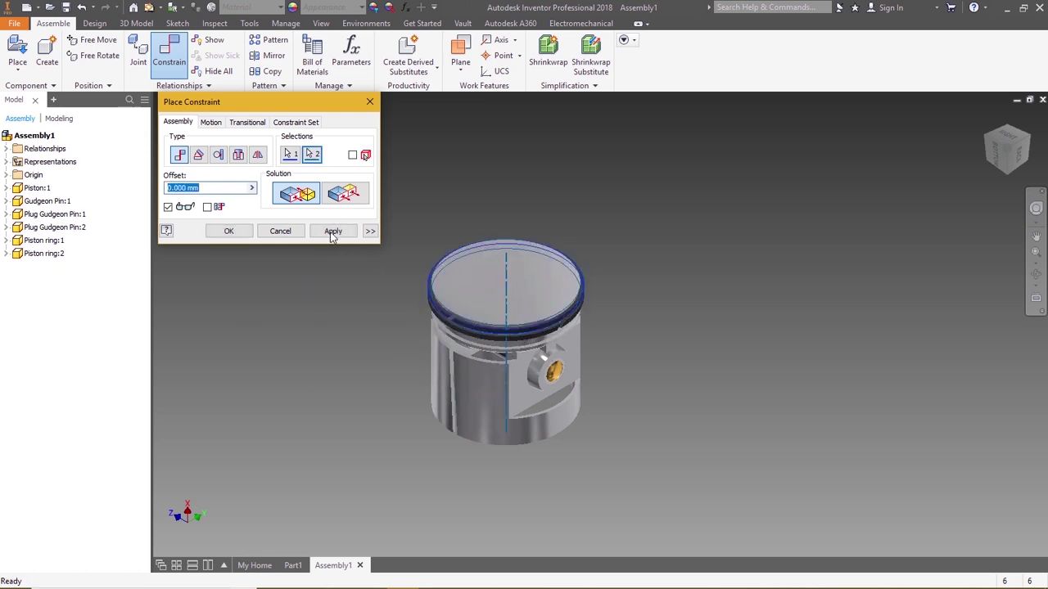
left_click(332, 232)
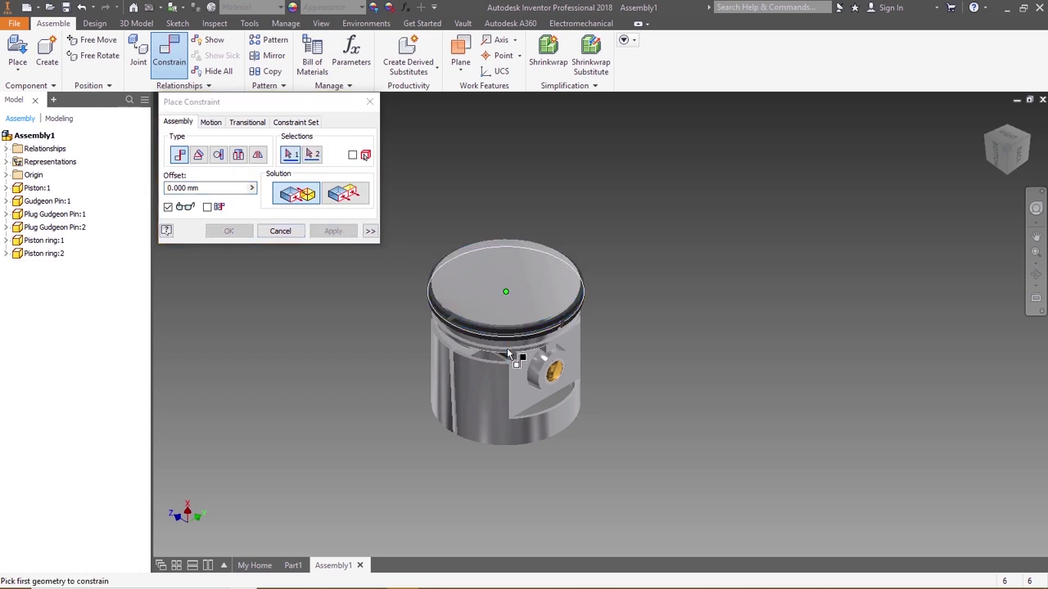
scroll(508, 355, "up", 5)
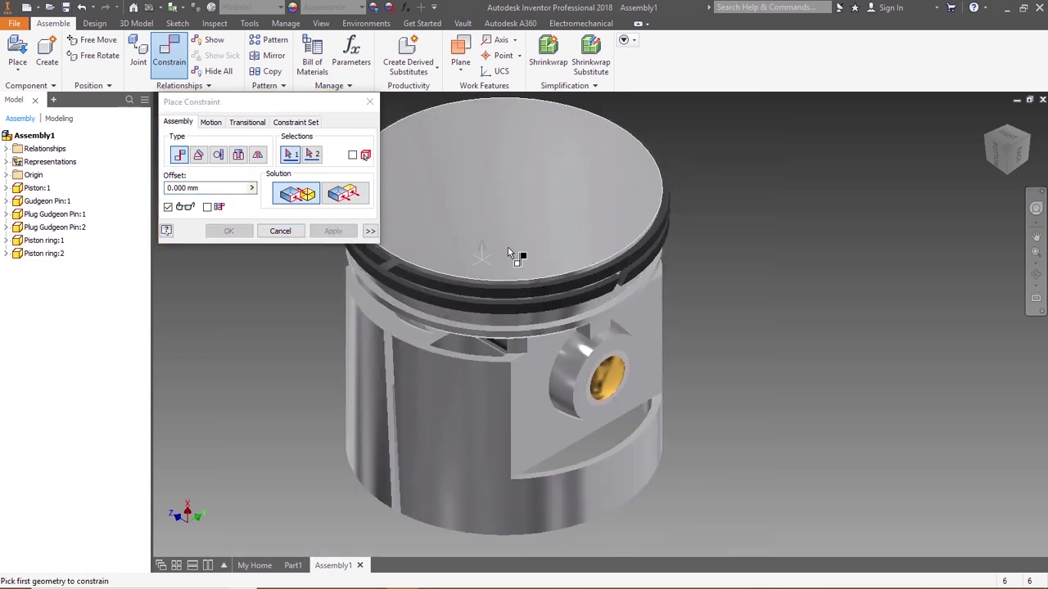
left_click(283, 233)
Step: Mate the ring's top face to the second groove edge below the first ring
mouse_move(1002, 166)
left_mouse_down()
mouse_move(992, 110)
mouse_move(1003, 168)
mouse_move(998, 109)
mouse_move(1002, 135)
left_mouse_up()
left_click(177, 61)
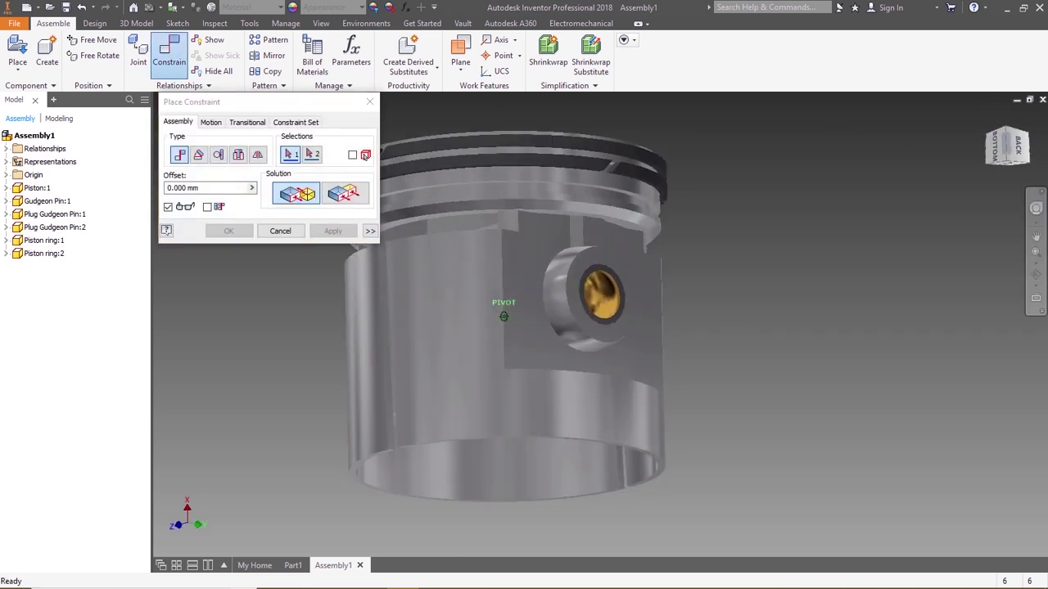
scroll(577, 152, "up", 5)
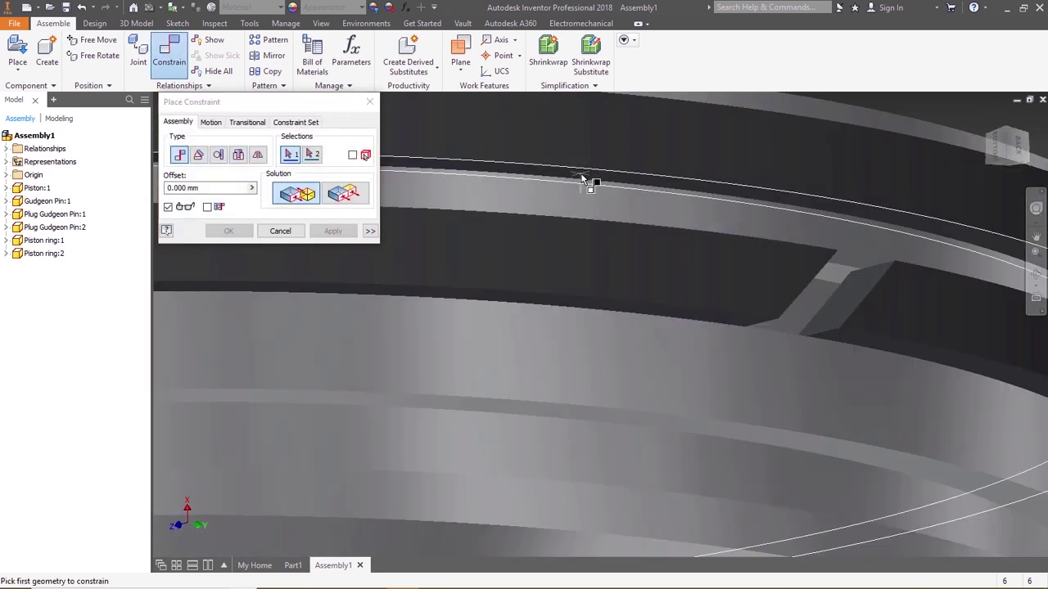
left_click(590, 182)
left_click(1024, 138)
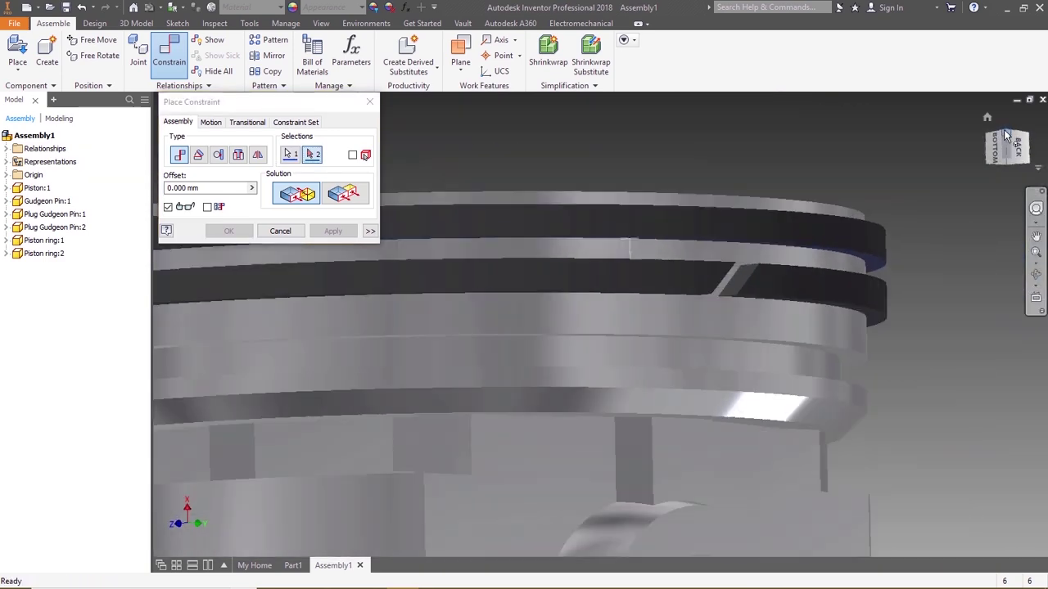
scroll(643, 323, "up", 3)
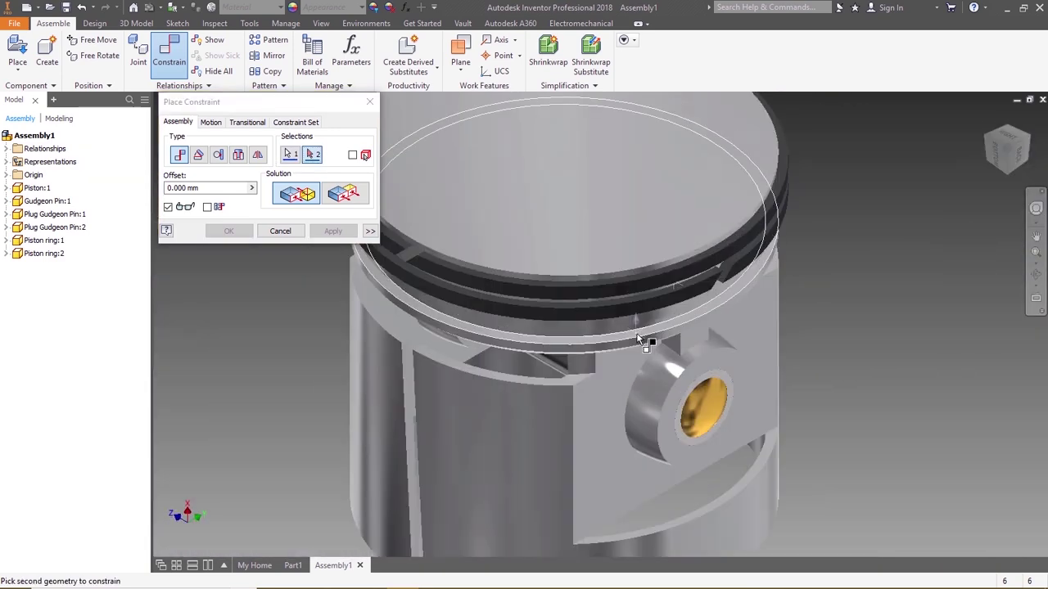
left_click(640, 338)
left_click(333, 233)
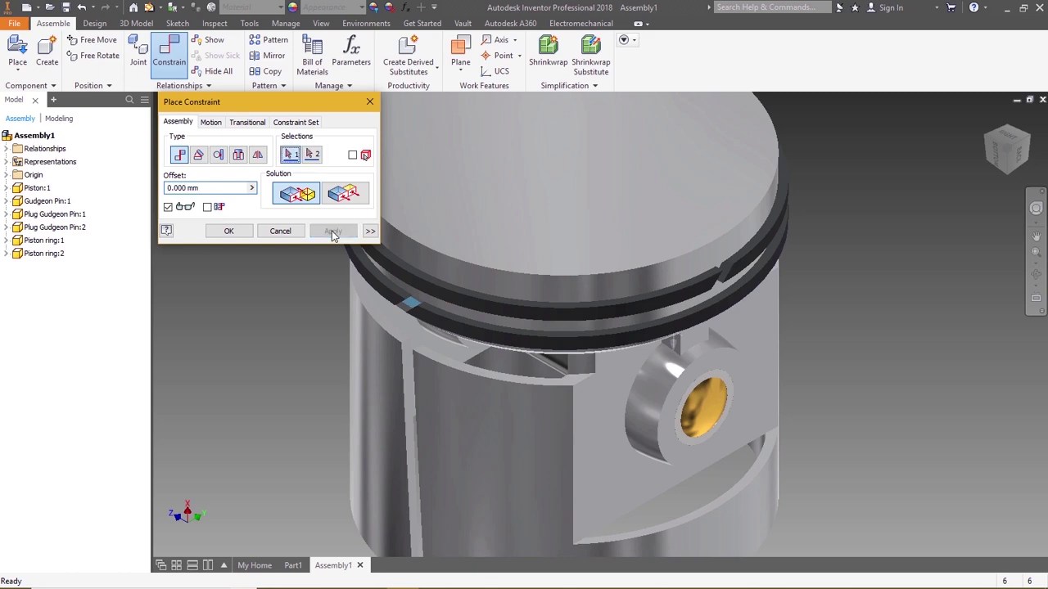
left_click(280, 231)
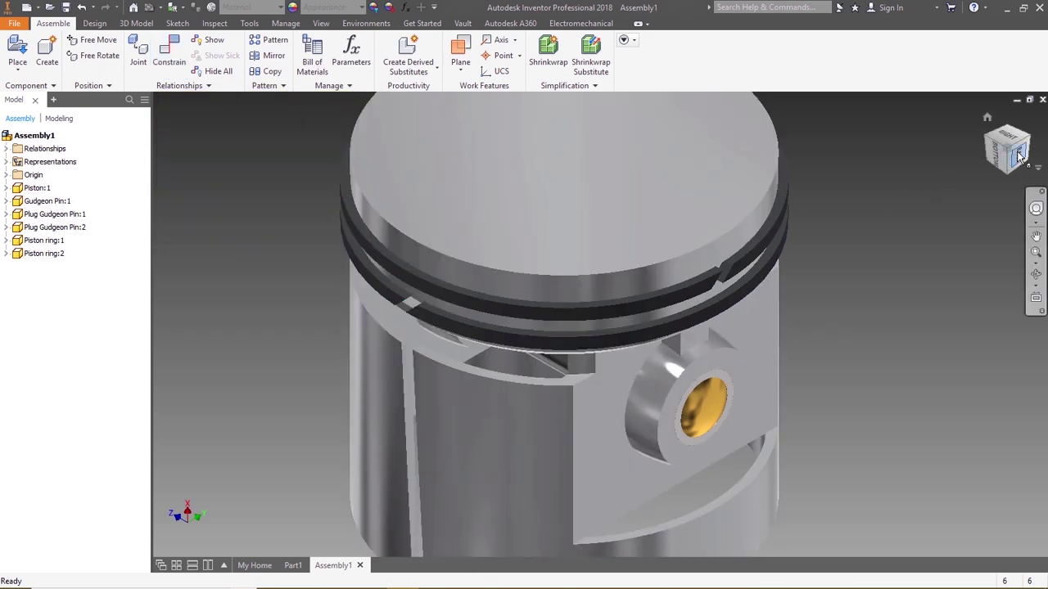
Step: Turn the assembly through back and front views back to isometric to inspect it
left_click(1015, 156)
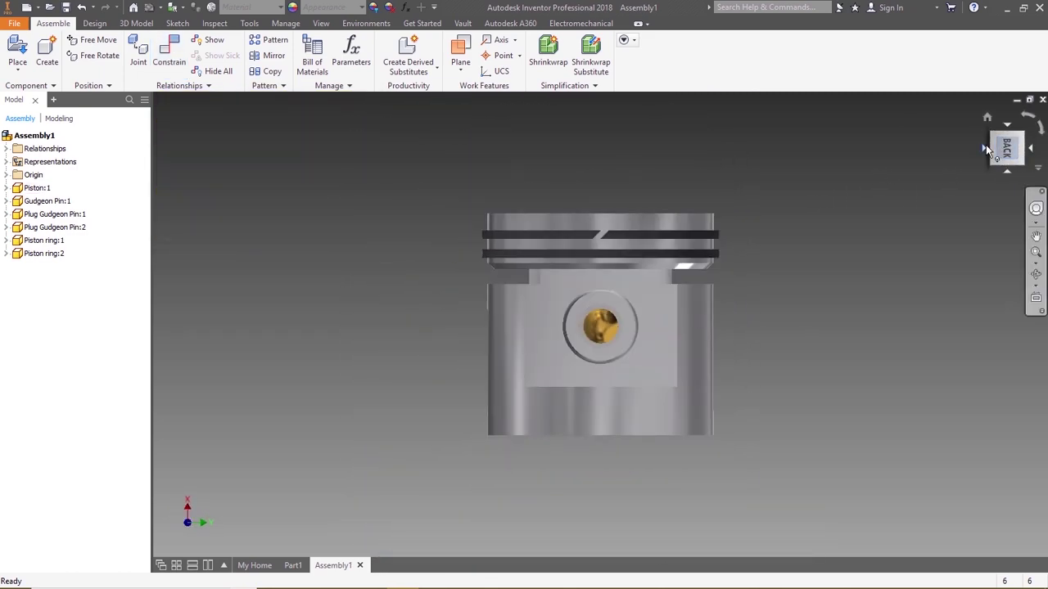
left_click(986, 149)
left_click(987, 149)
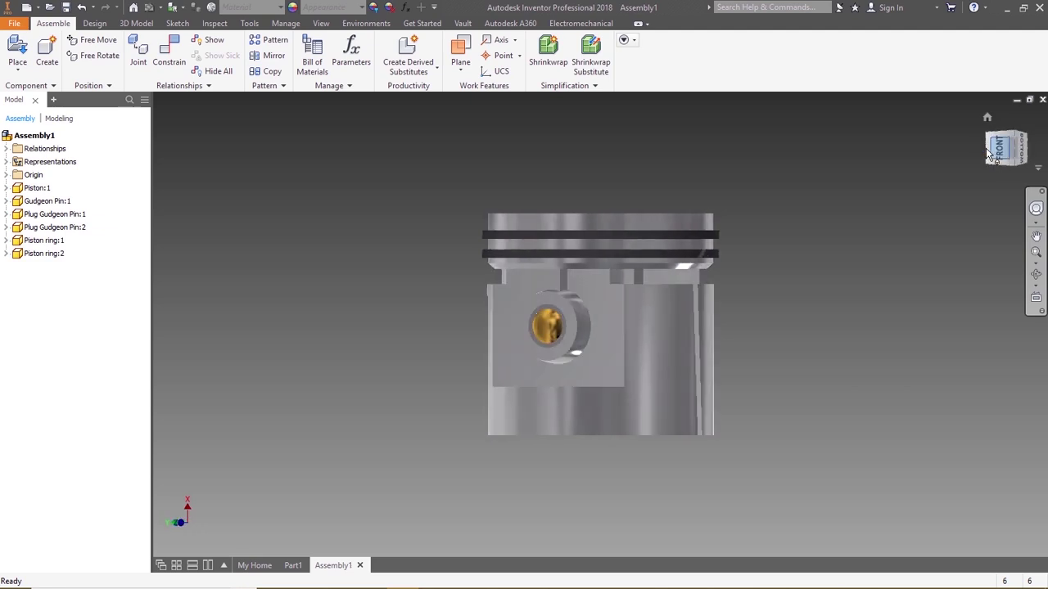
left_click(987, 151)
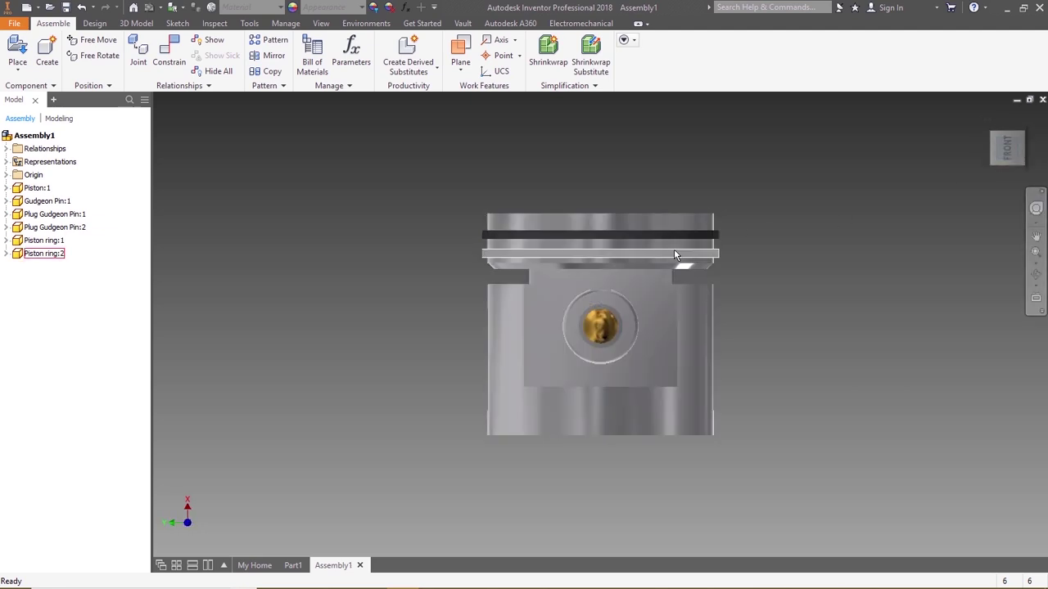
left_click(1024, 138)
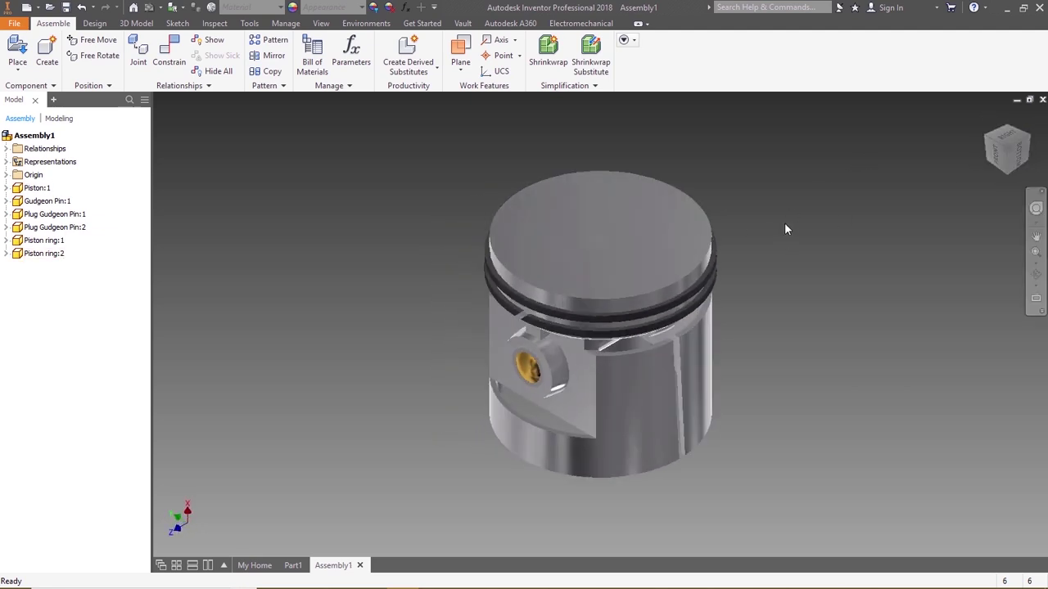
Step: Save the assembly as 'Piston Assembly' in the Petrol engine piston folder
left_click(14, 24)
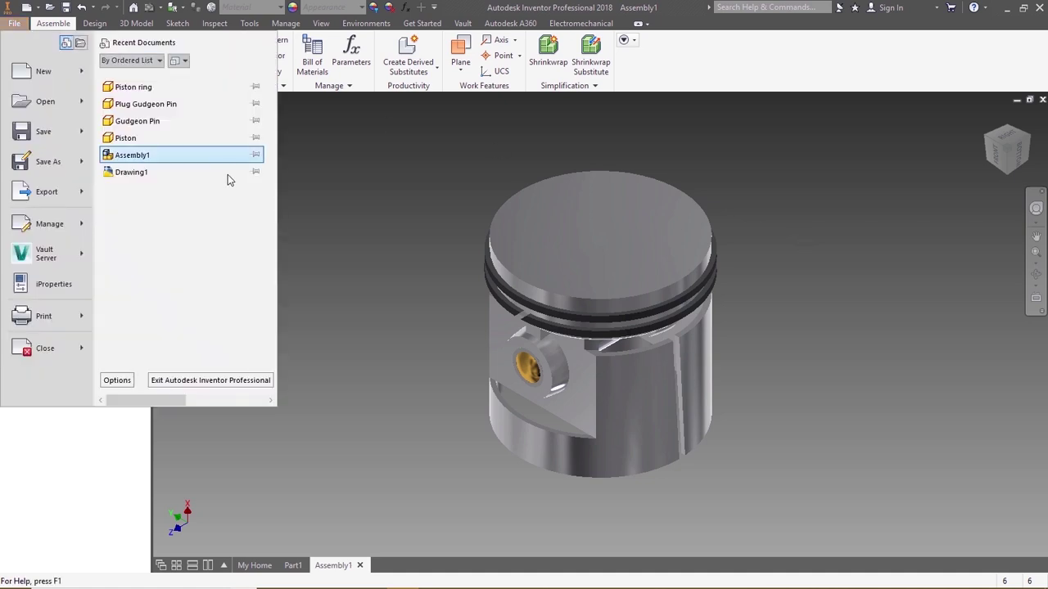
left_click(65, 168)
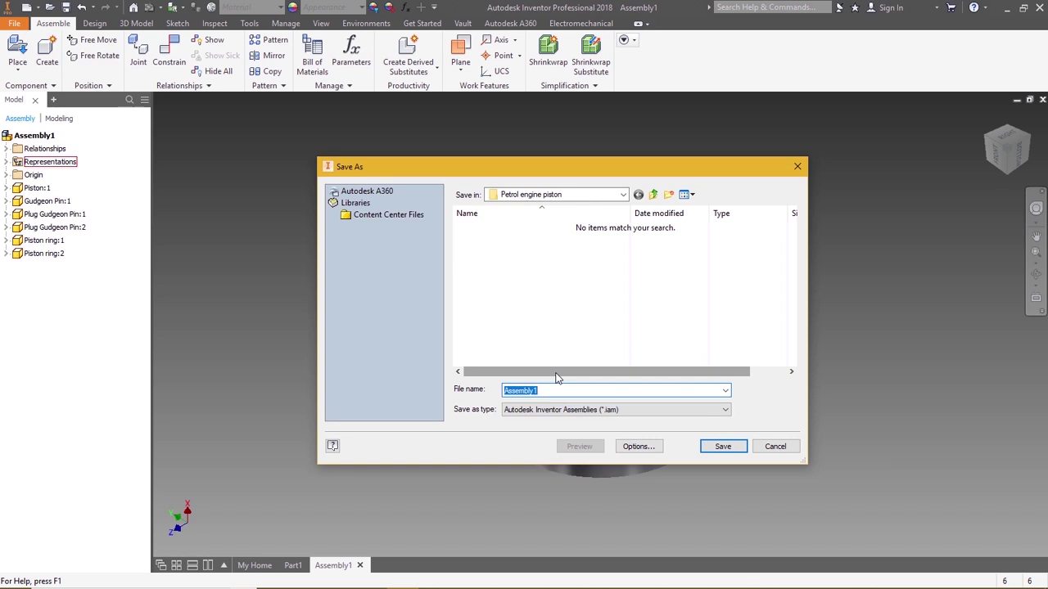
type("P")
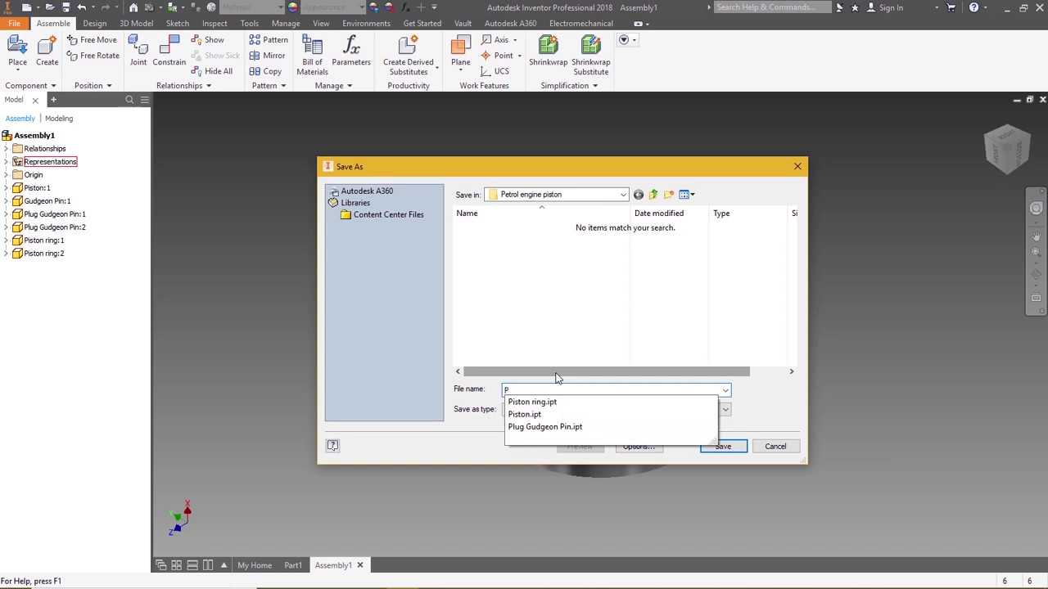
type("iston Assembly")
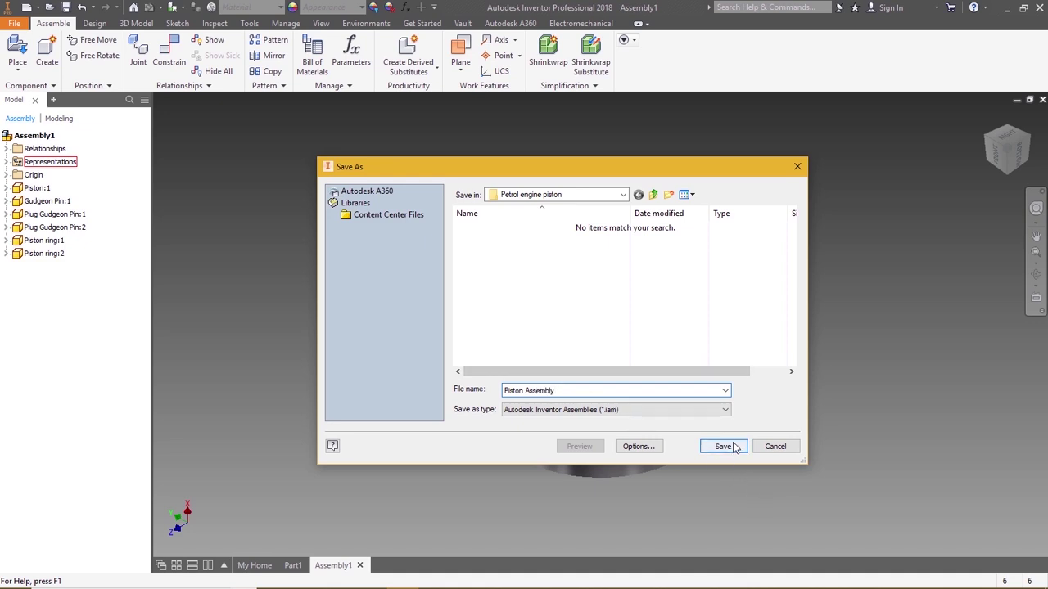
left_click(735, 446)
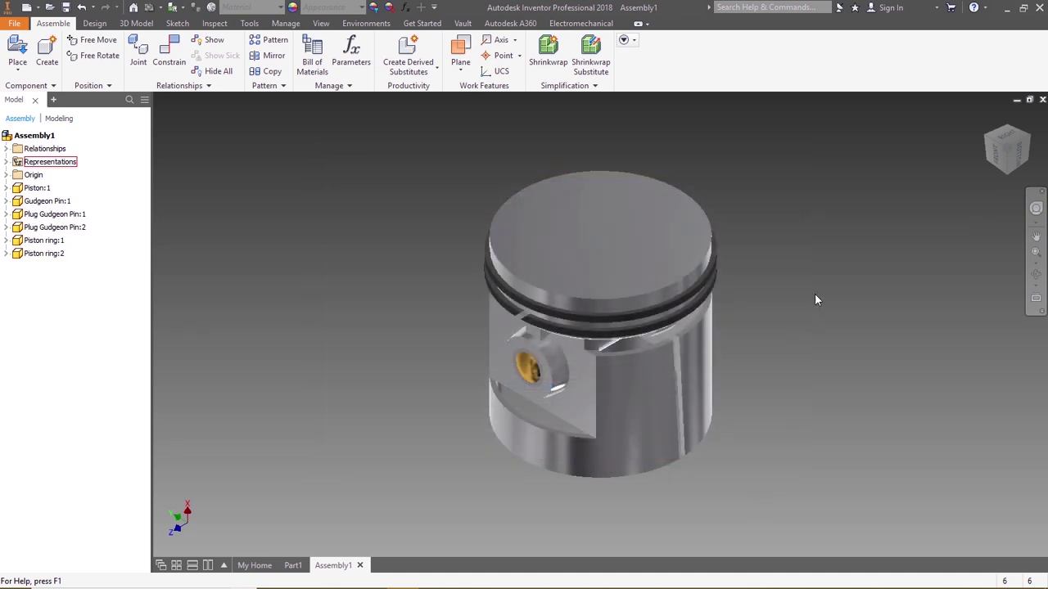
Step: Create a new drawing from the ANSI (mm) template and delete its ANSI - Large title block
left_click(26, 8)
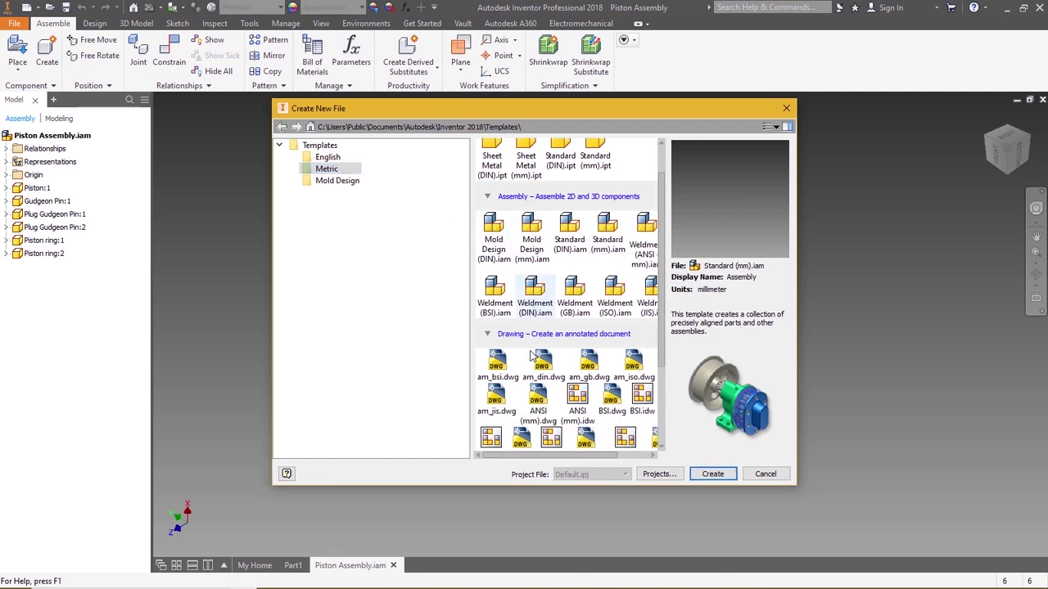
scroll(516, 295, "down", 1)
left_click(538, 403)
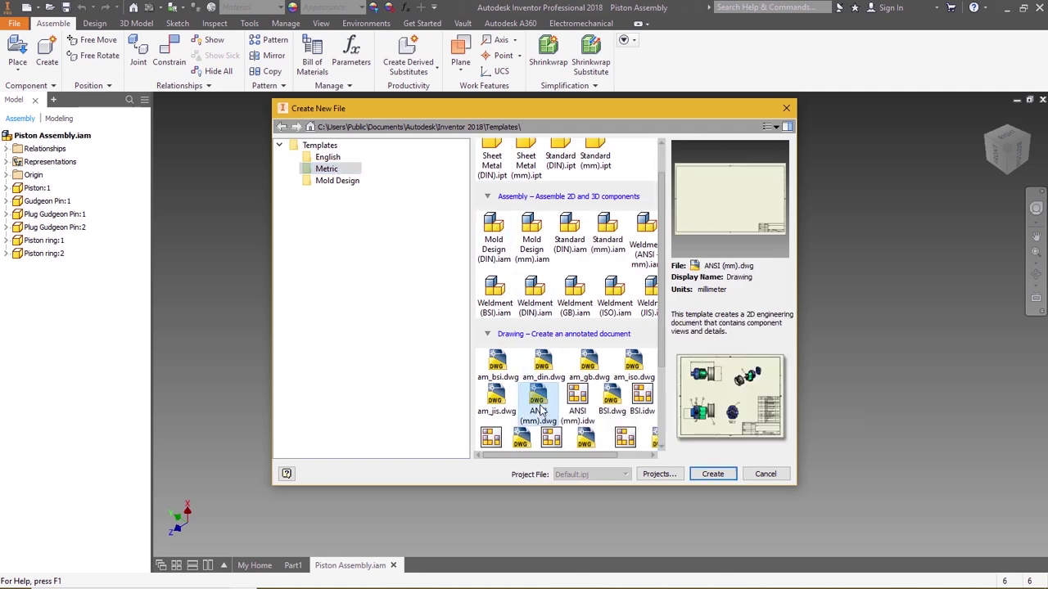
left_click(712, 475)
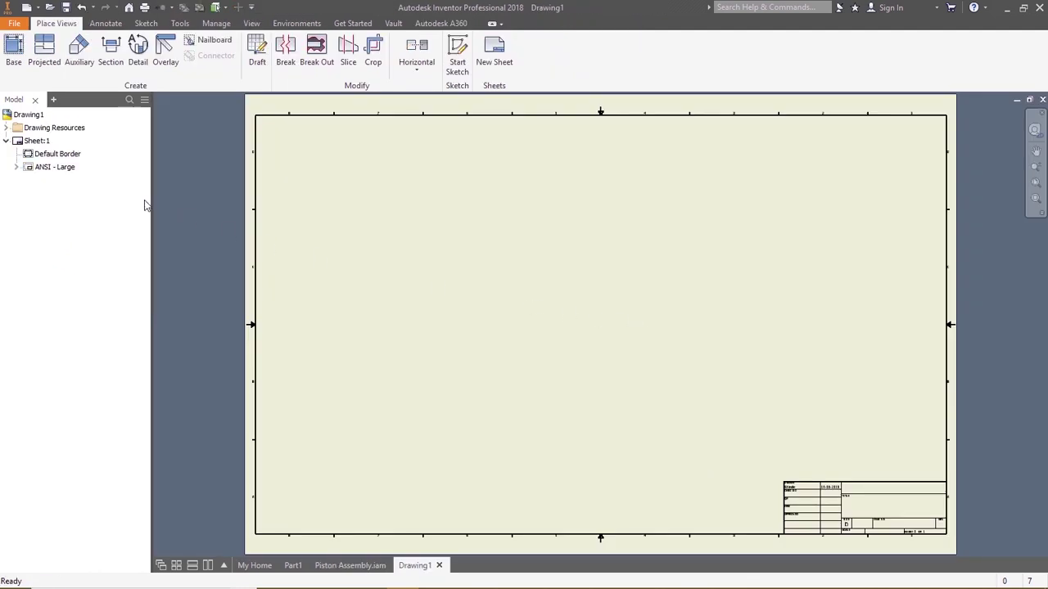
right_click(52, 170)
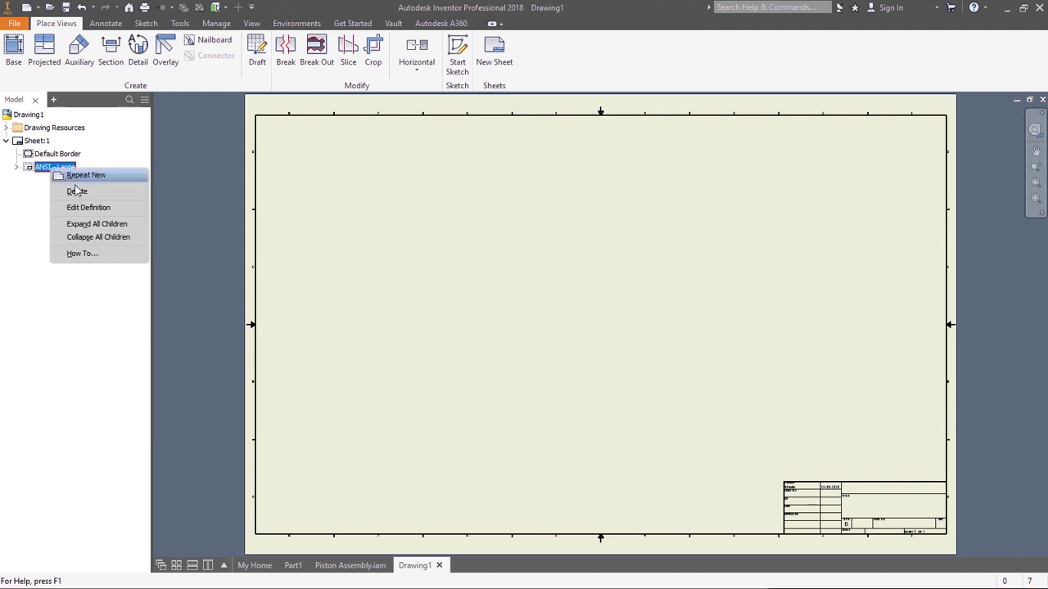
left_click(76, 189)
Step: Change the size of Sheet:1 to A3
left_click(35, 141)
right_click(35, 141)
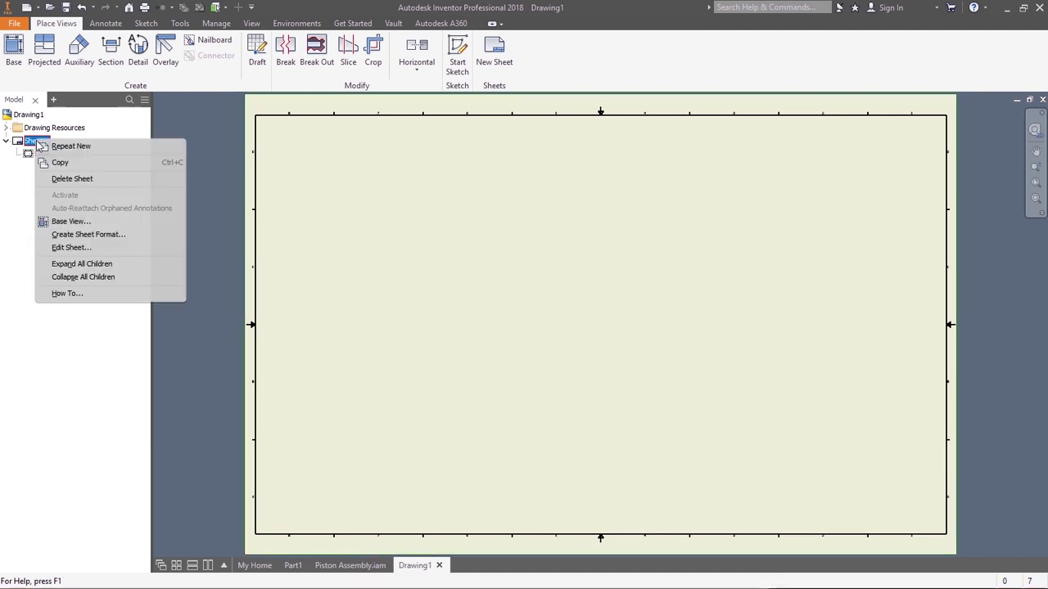
left_click(60, 249)
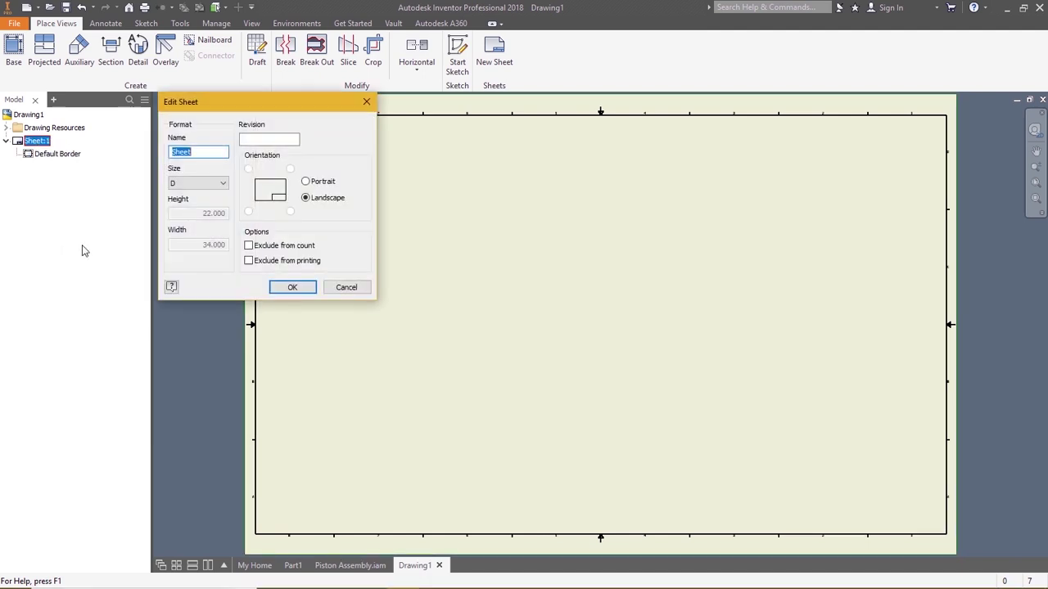
left_click(176, 187)
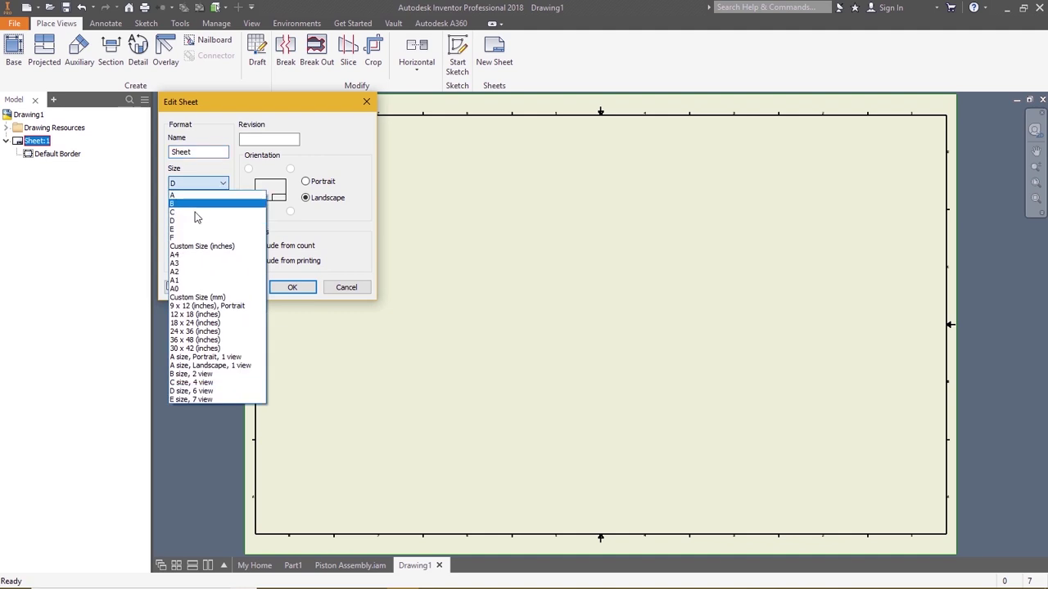
left_click(187, 265)
left_click(292, 287)
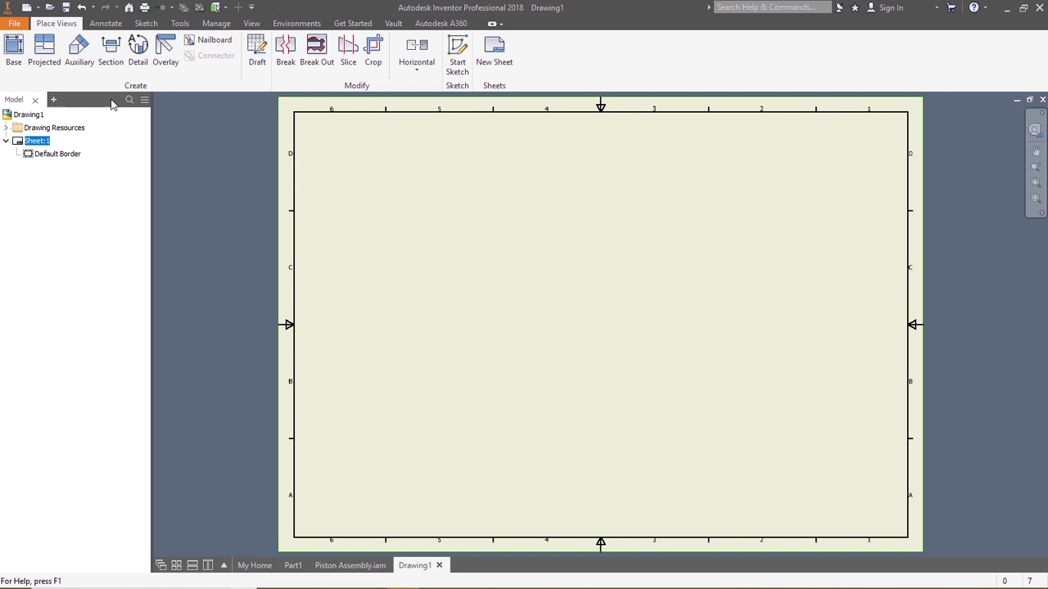
Step: Place a bottom base view of the piston at the sheet's lower left
left_click(13, 49)
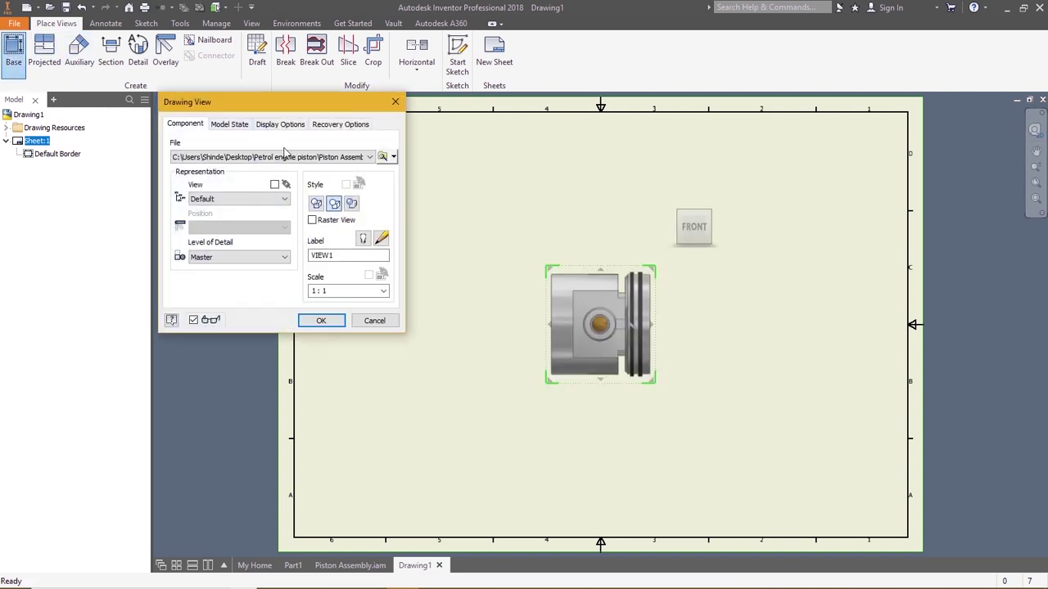
mouse_move(670, 248)
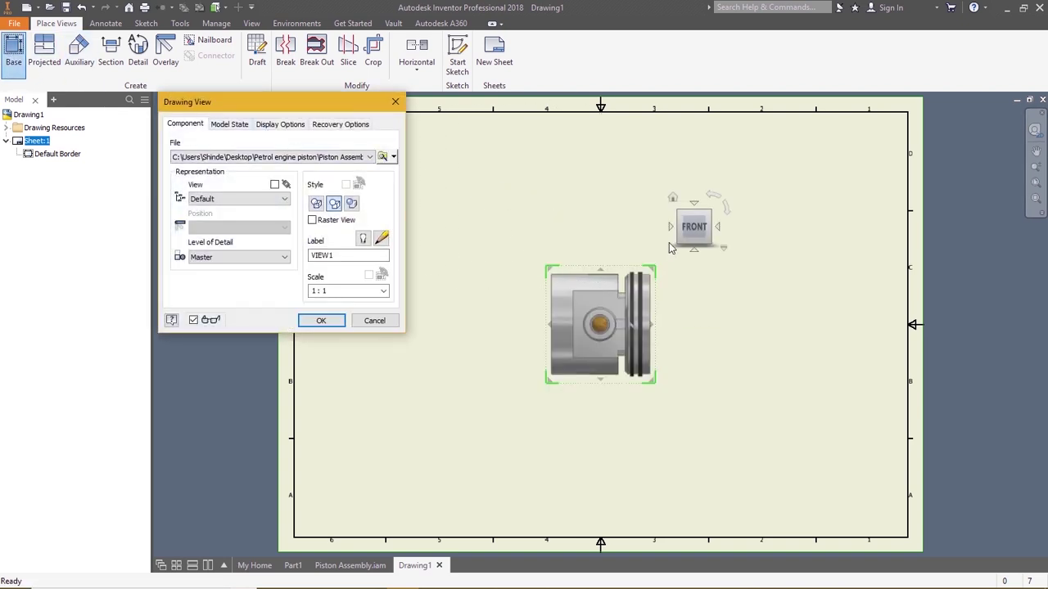
left_click(712, 201)
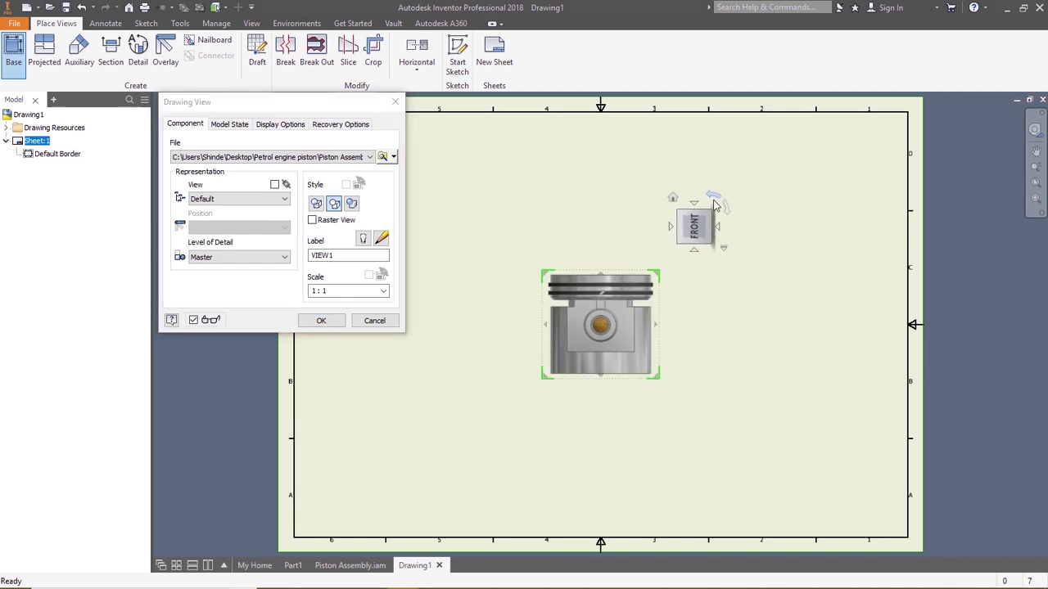
left_click(720, 234)
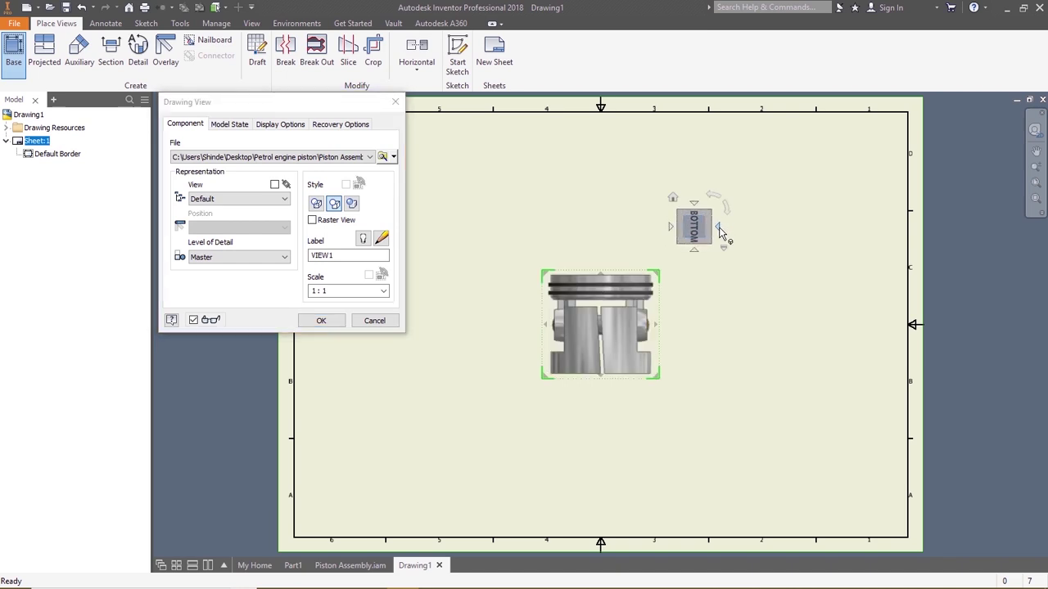
left_click(321, 320)
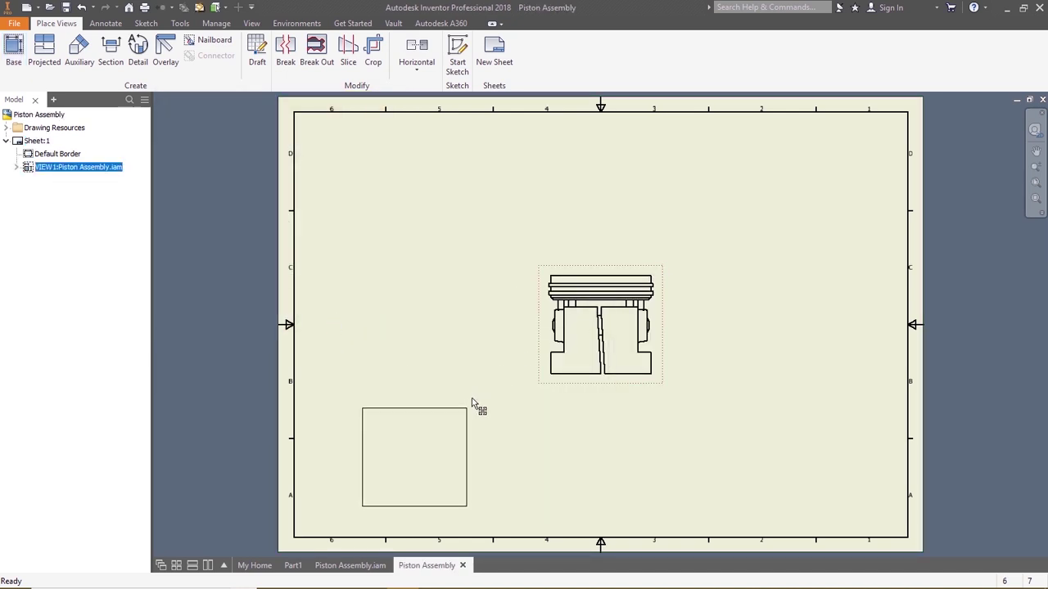
left_click_drag(471, 402, 473, 399)
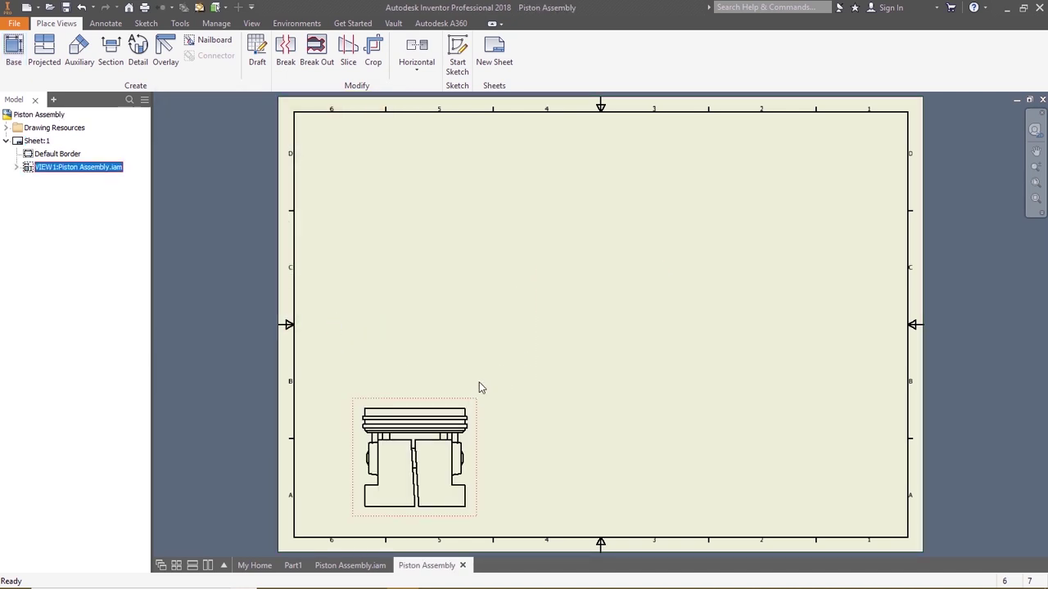
Step: Add a circular left view, with the pin running horizontally, above the bottom view
left_click(13, 52)
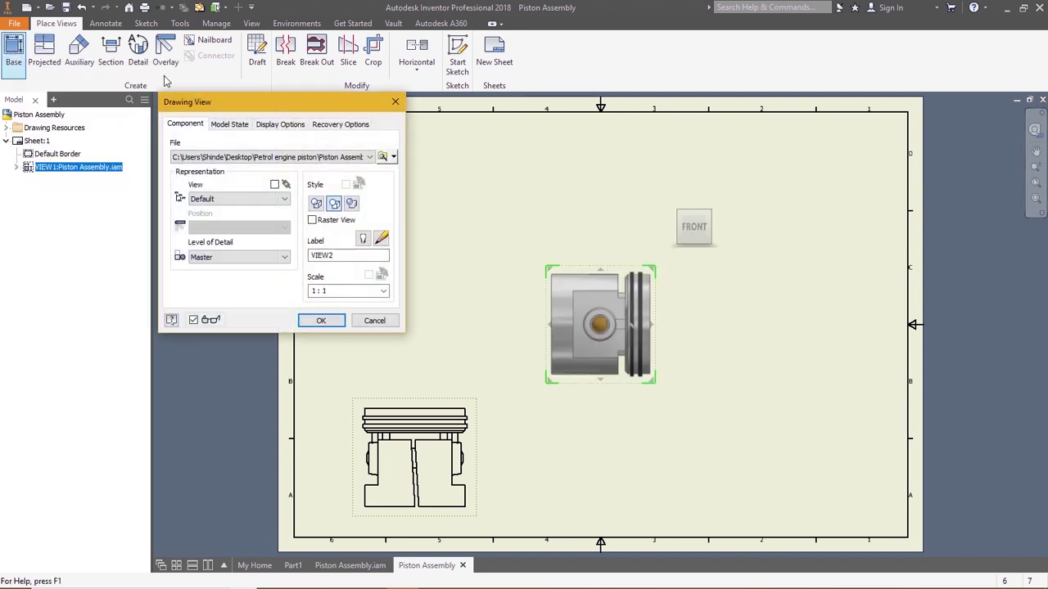
left_click(695, 242)
left_click(672, 228)
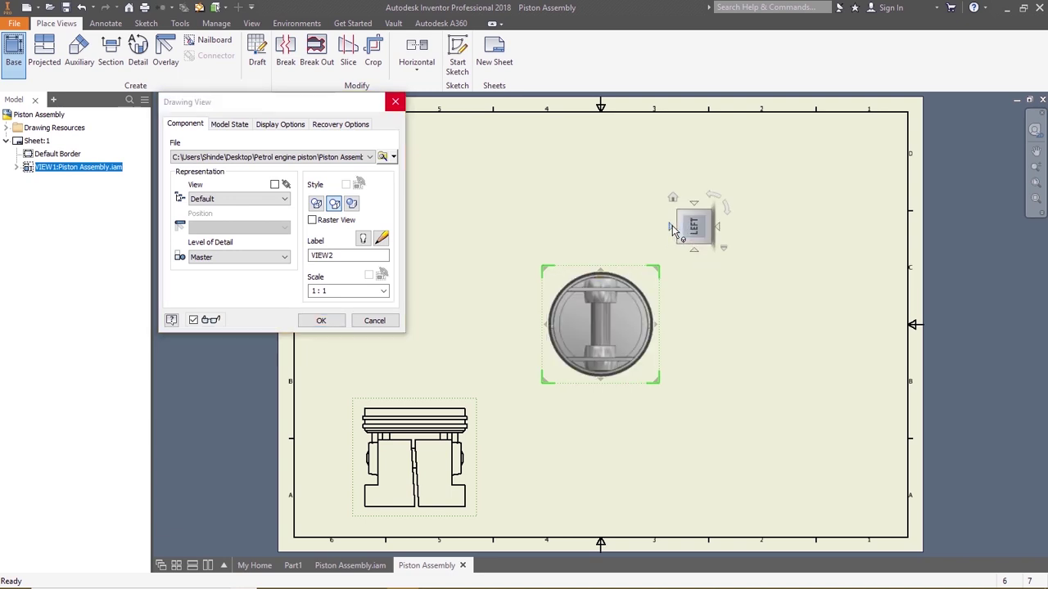
left_click(712, 197)
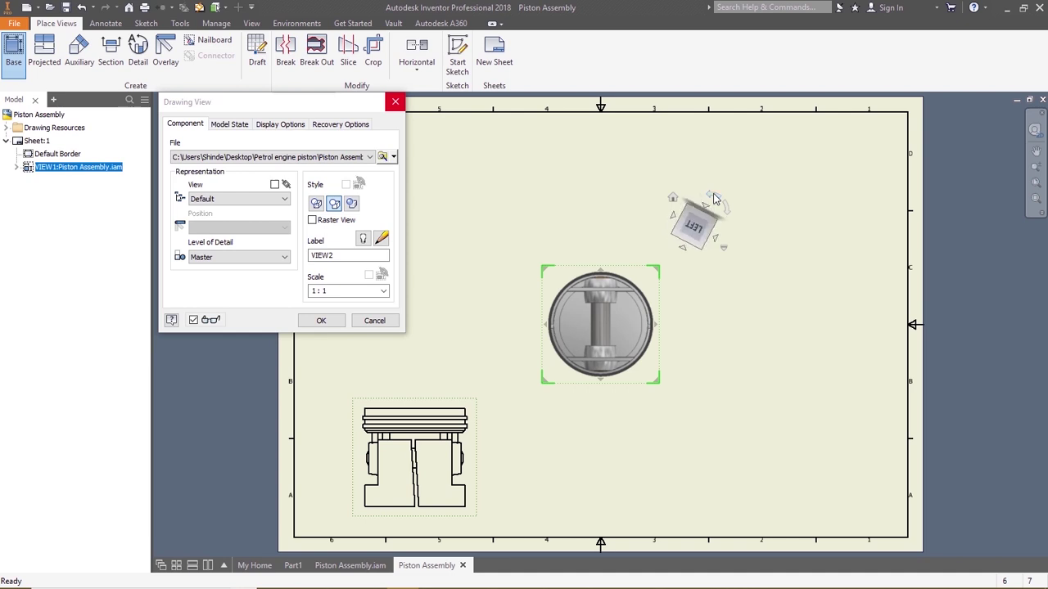
left_click(334, 321)
left_click_drag(661, 271, 478, 271)
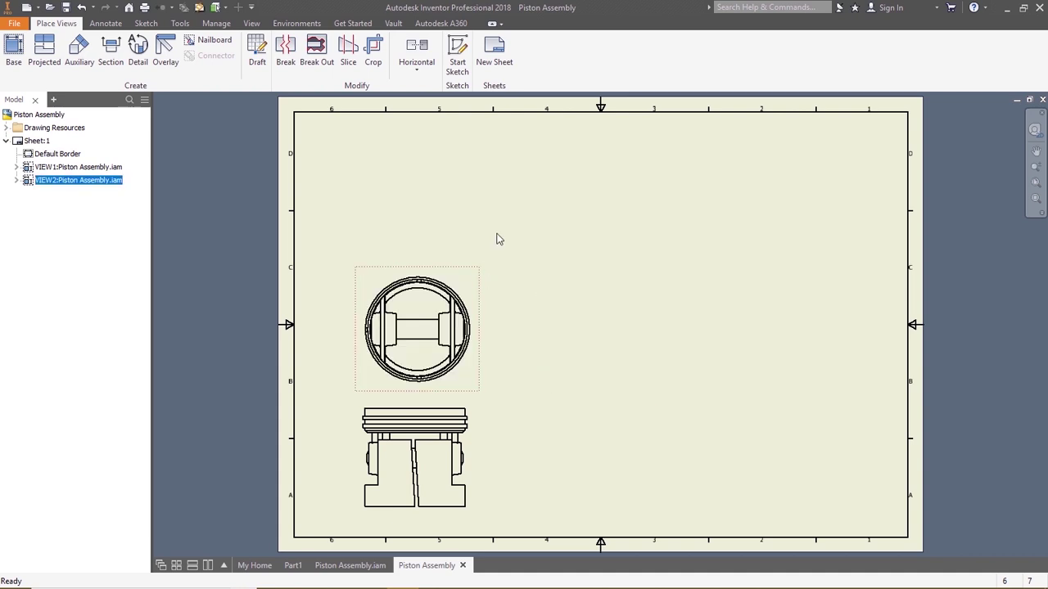
left_click(110, 51)
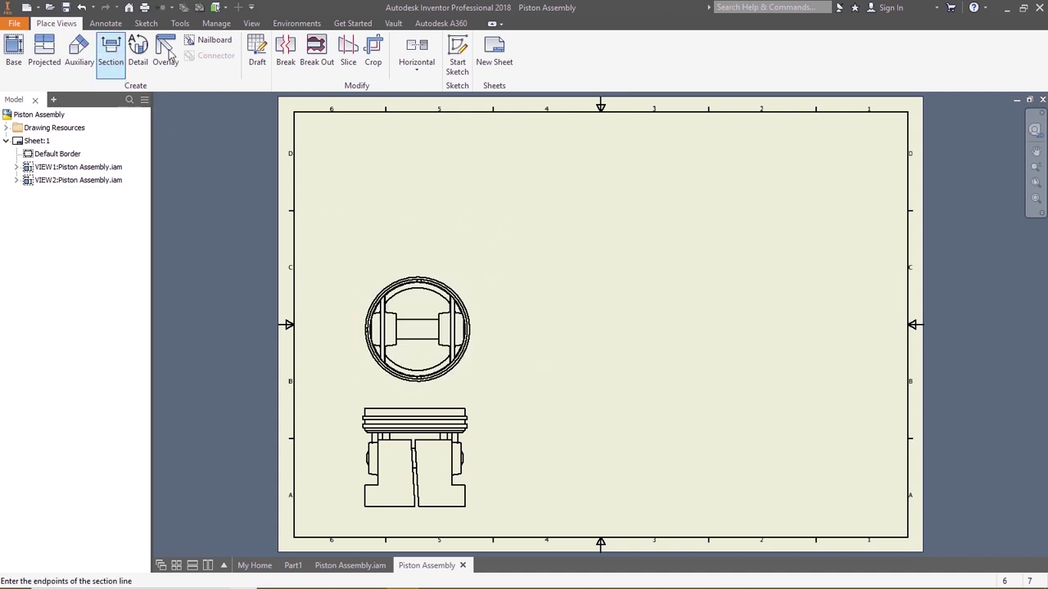
scroll(451, 327, "up", 3)
scroll(452, 327, "up", 3)
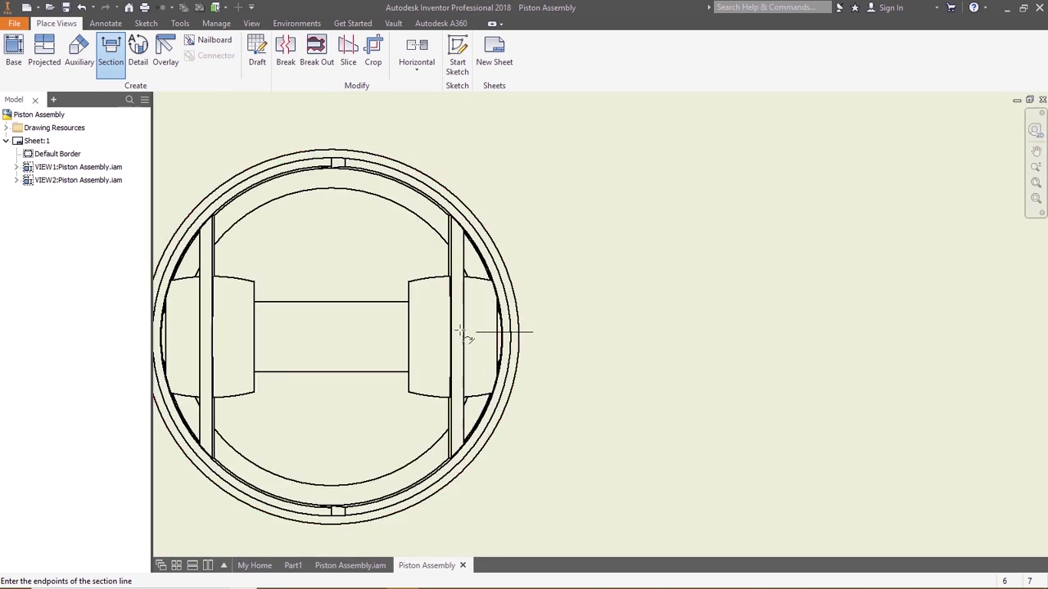
Step: Cut section A-A through the circular view's centre and place it at 1:1 above that view
left_click(332, 333)
scroll(331, 333, "down", 3)
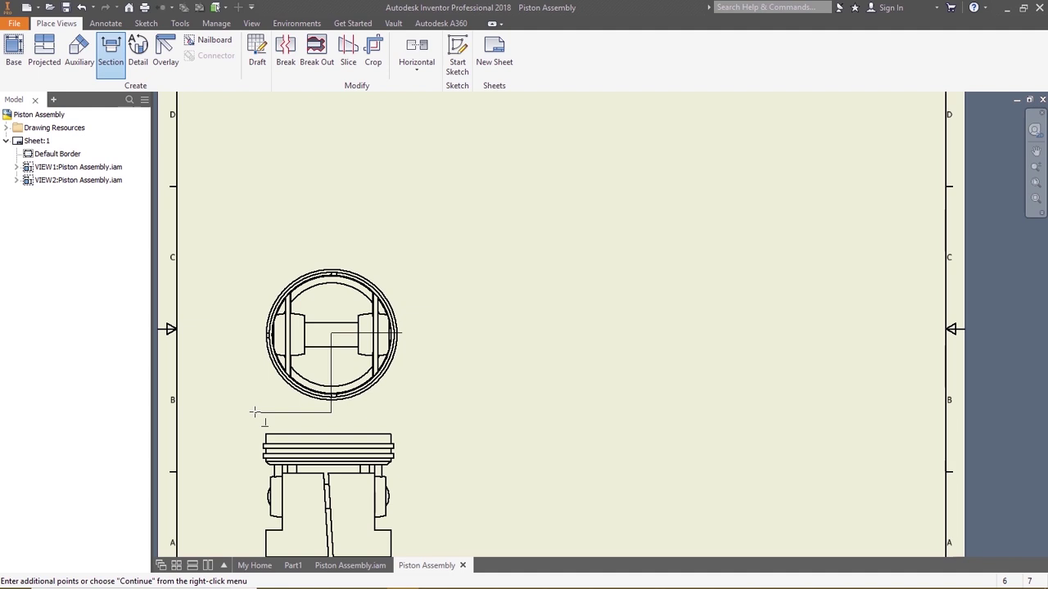
right_click(254, 411)
left_click(315, 413)
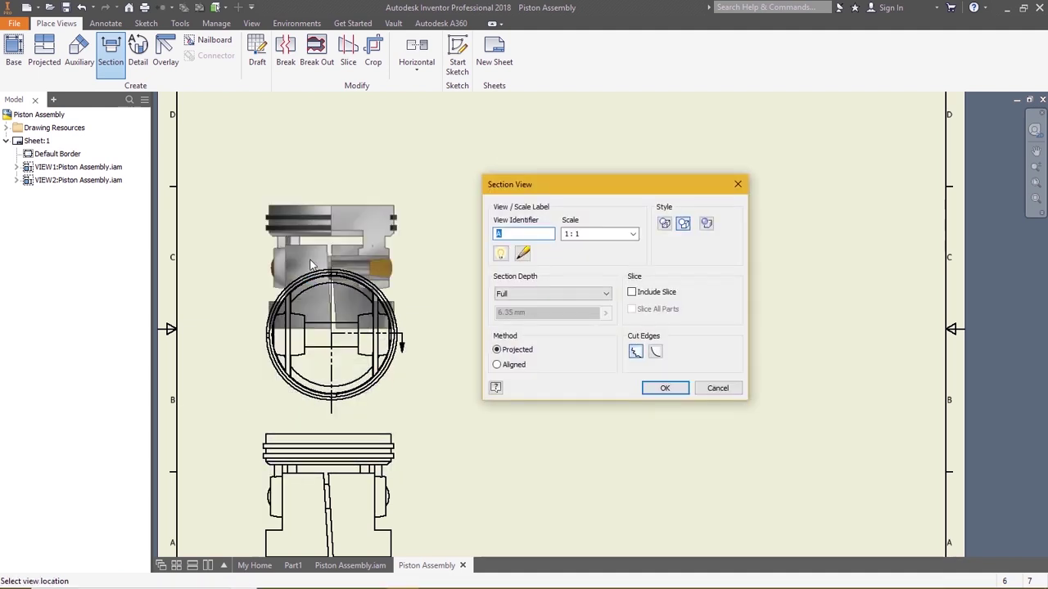
scroll(327, 173, "up", 3)
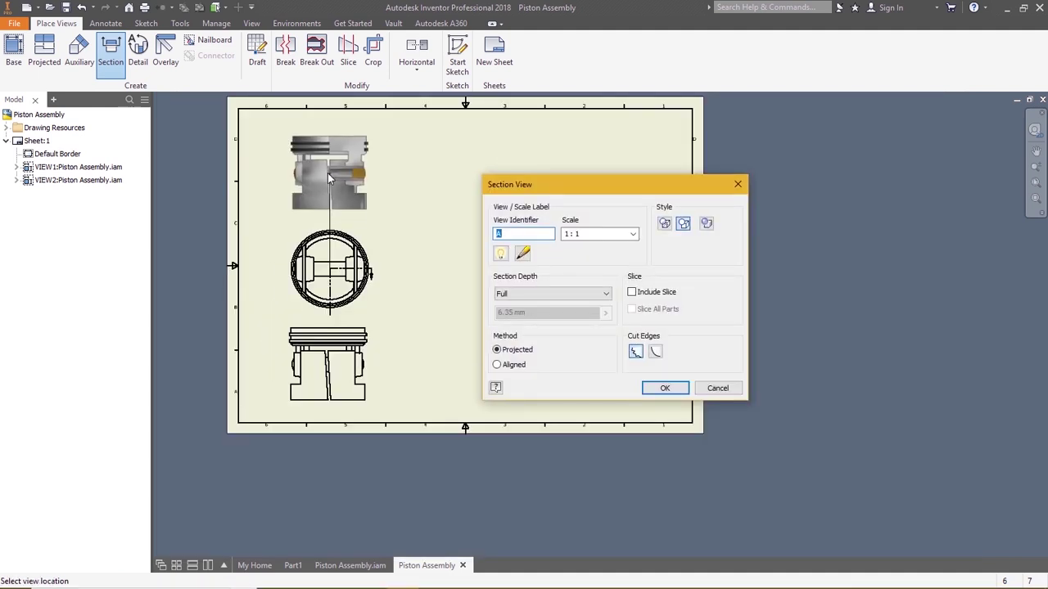
left_click(327, 174)
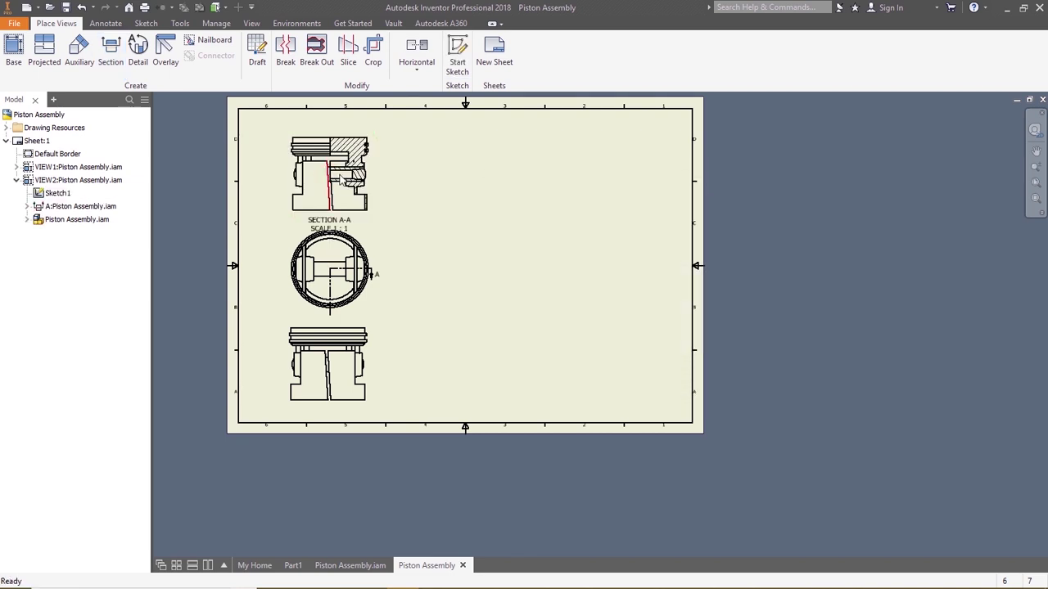
left_click(371, 127)
left_click_drag(371, 127, 374, 123)
left_click(410, 164)
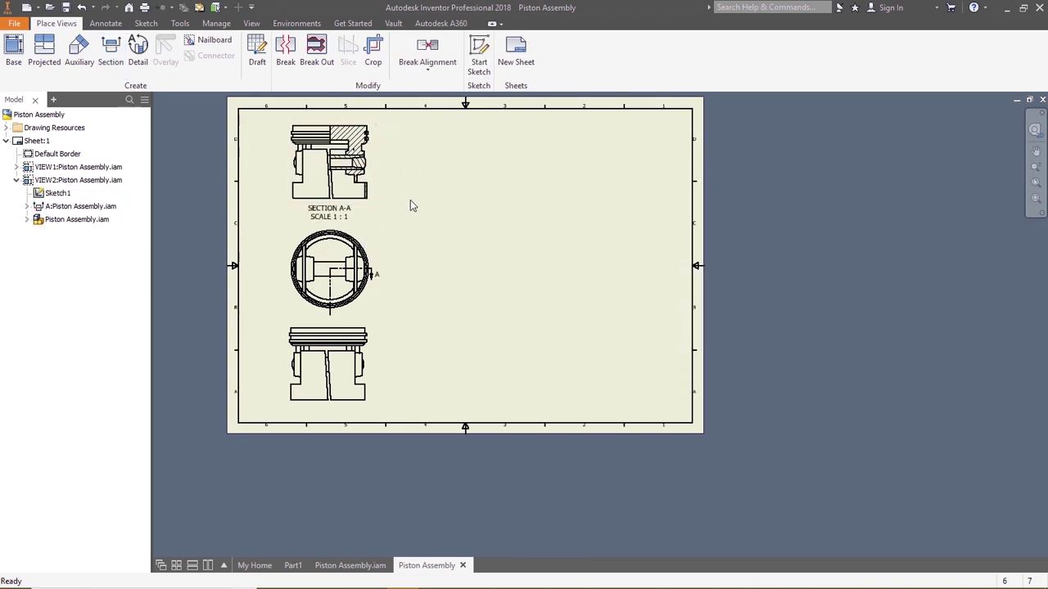
scroll(401, 231, "down", 3)
scroll(416, 279, "up", 4)
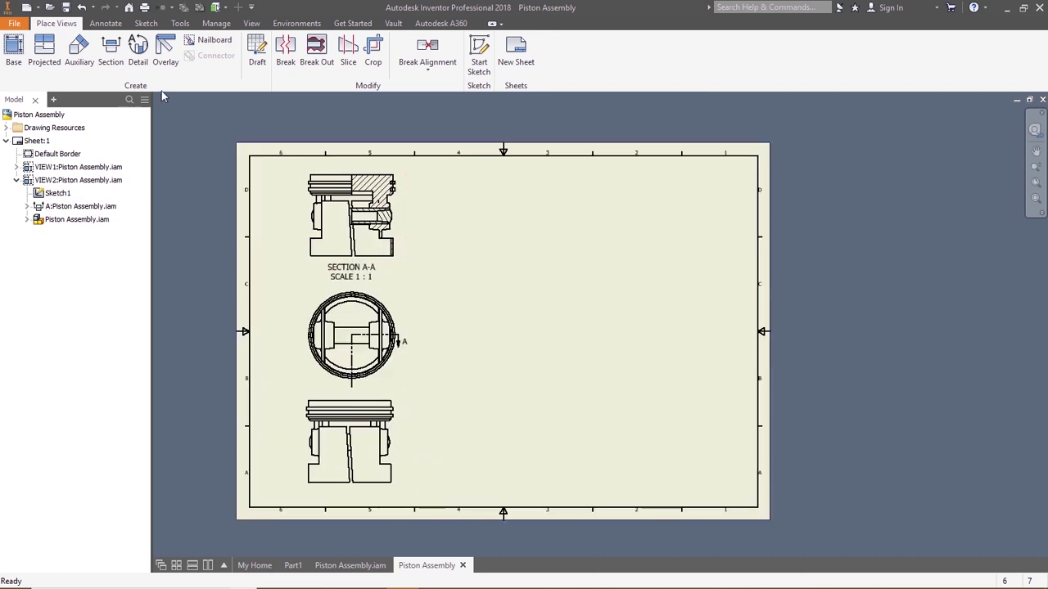
Step: Add an isometric base view of the piston at 2:1 scale in the sheet's upper right
left_click(13, 50)
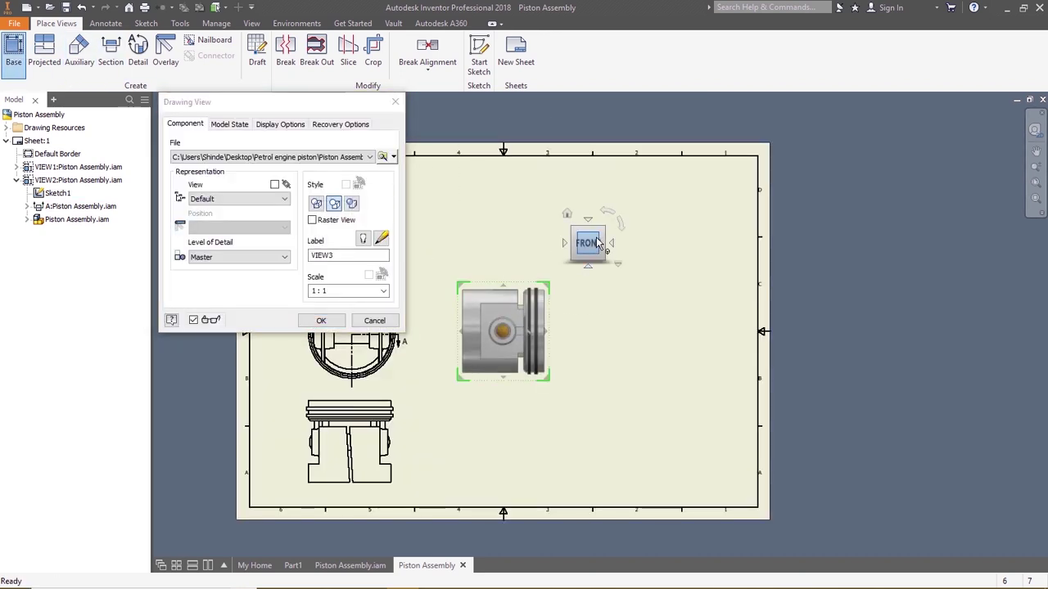
left_click(606, 213)
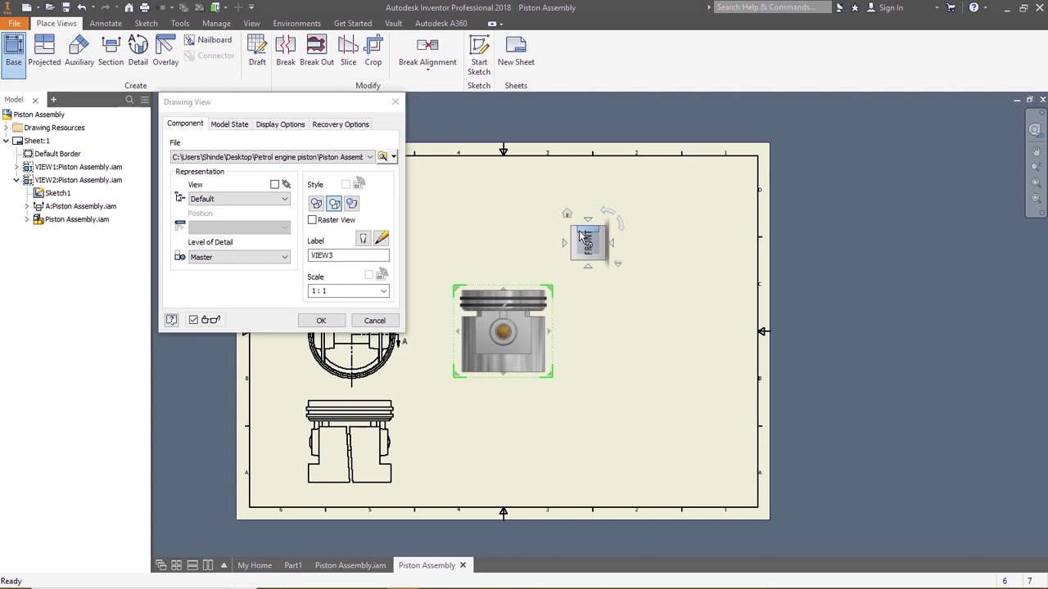
left_click(577, 236)
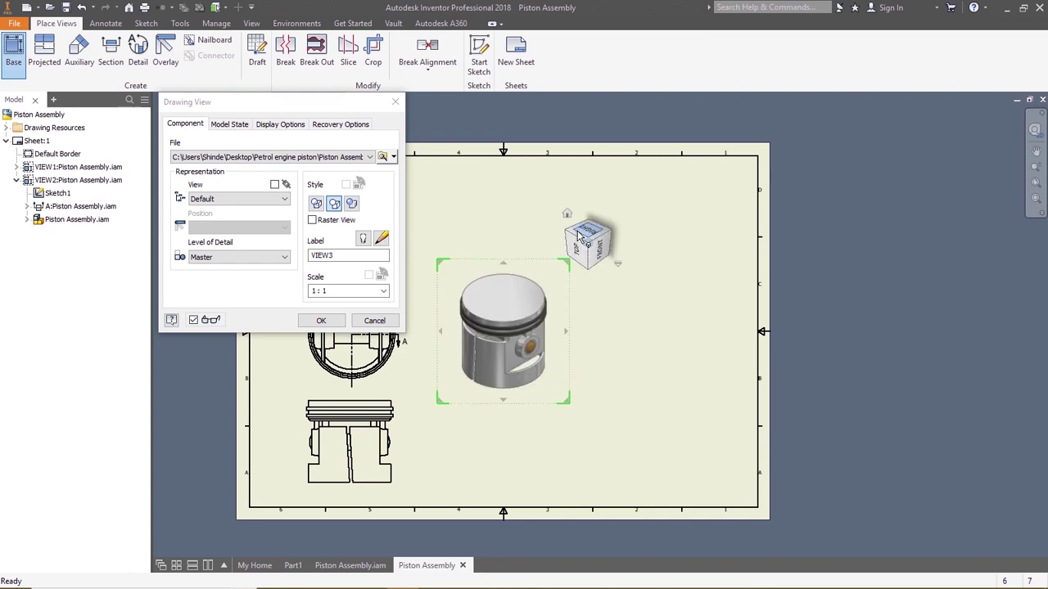
left_click(383, 290)
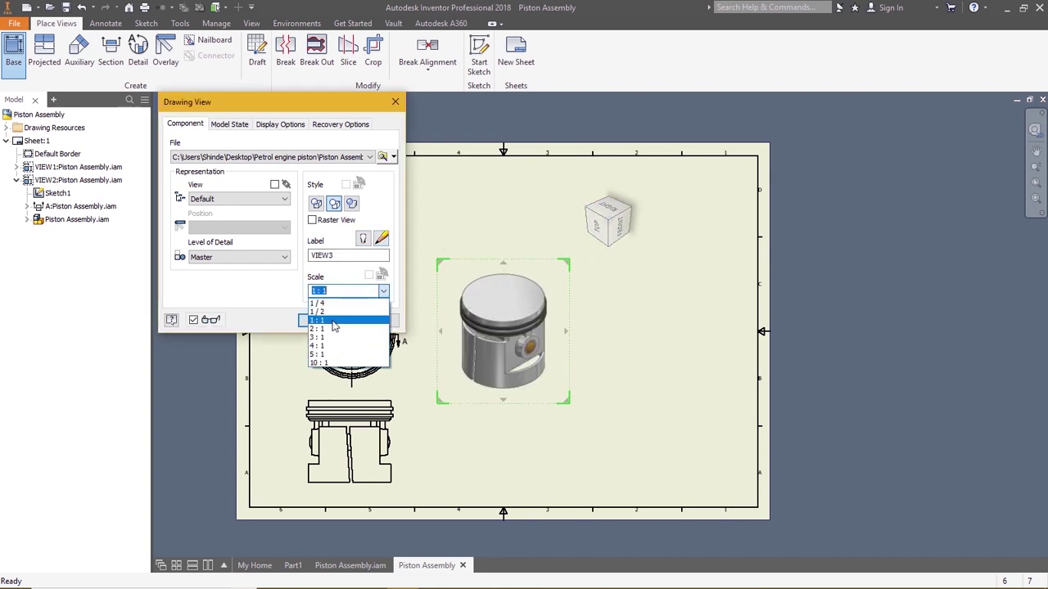
left_click(332, 330)
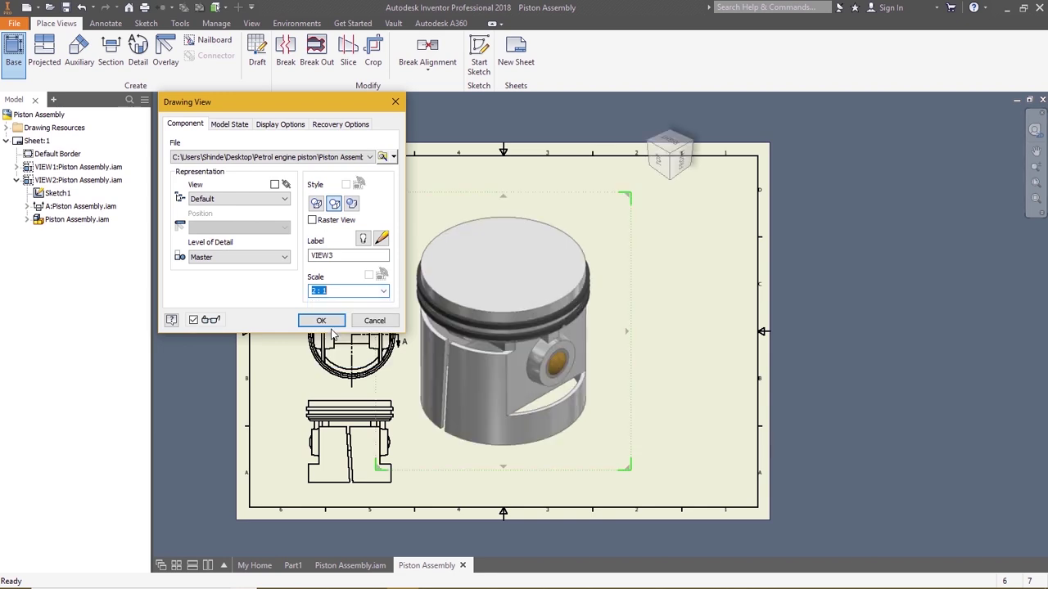
left_click(322, 321)
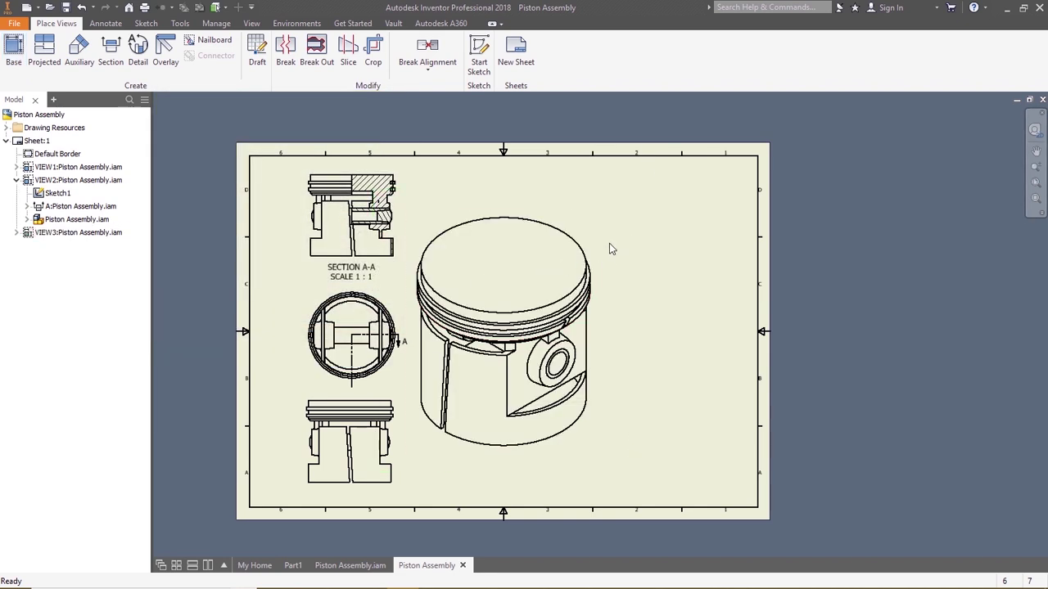
left_click_drag(603, 286, 687, 231)
left_click(442, 342)
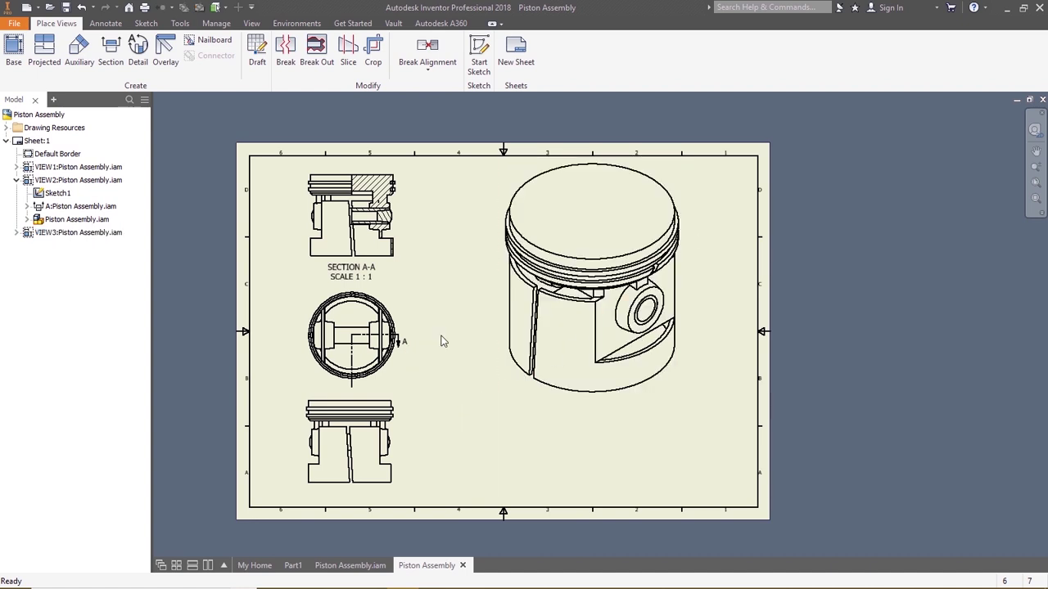
Step: Auto-balloon all parts of section A-A as a vertical column numbered 1–4, enabling the BOM view
left_click(106, 23)
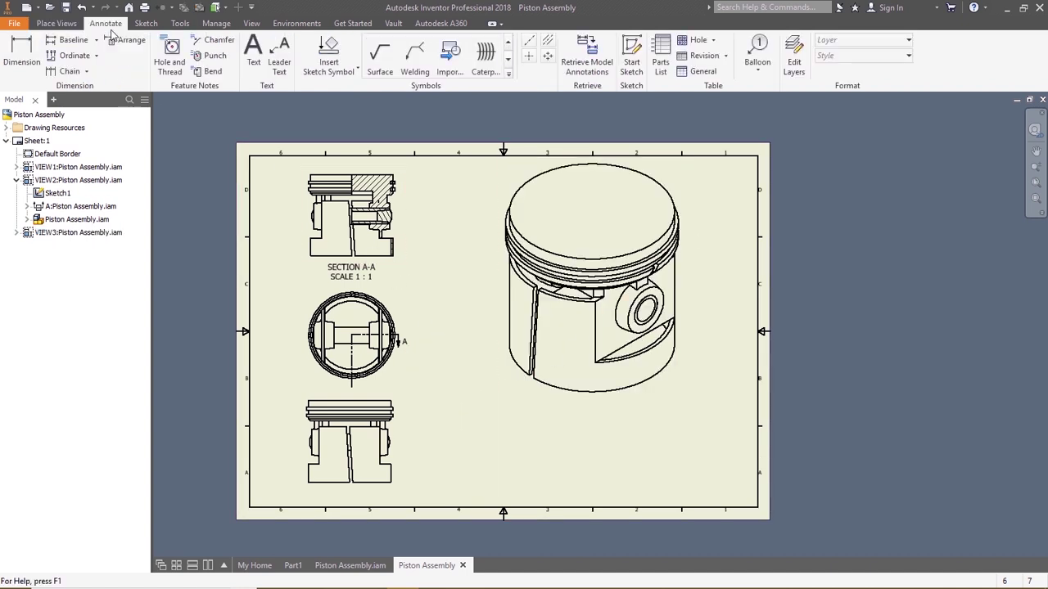
left_click(757, 69)
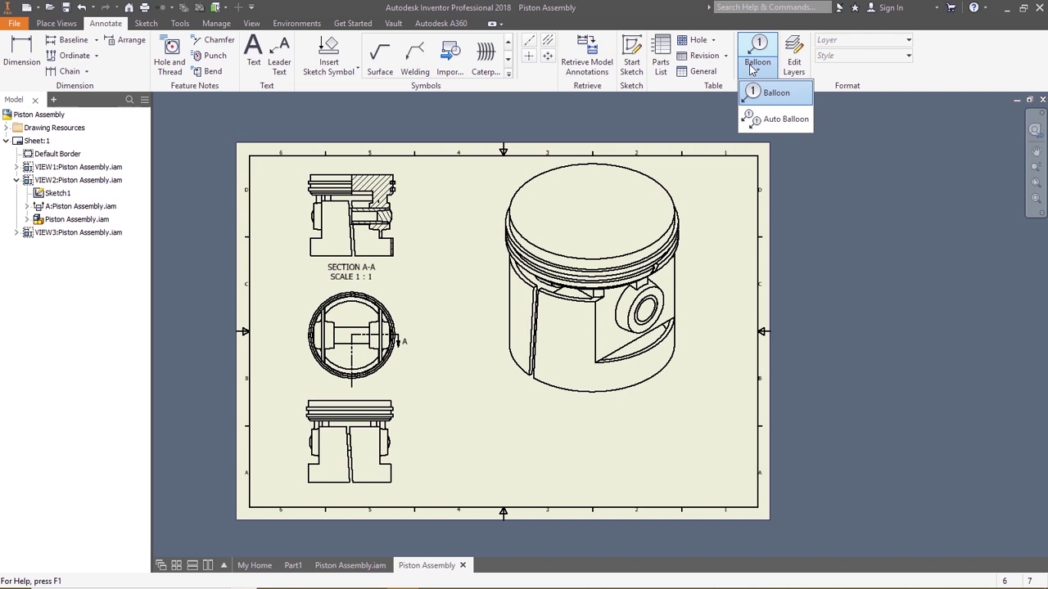
left_click(769, 115)
left_click_drag(384, 106, 924, 226)
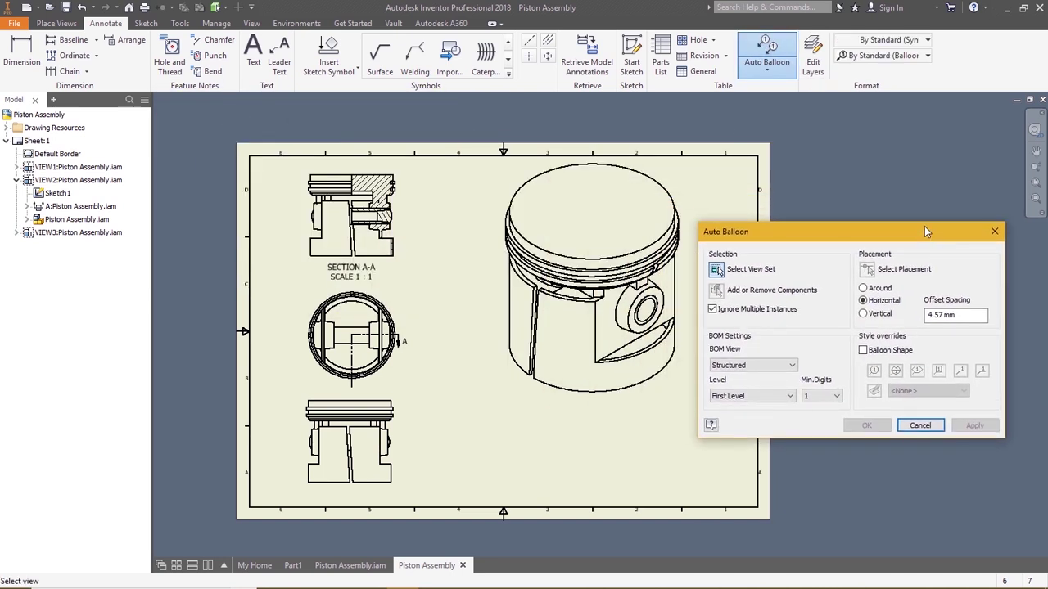
left_click(331, 179)
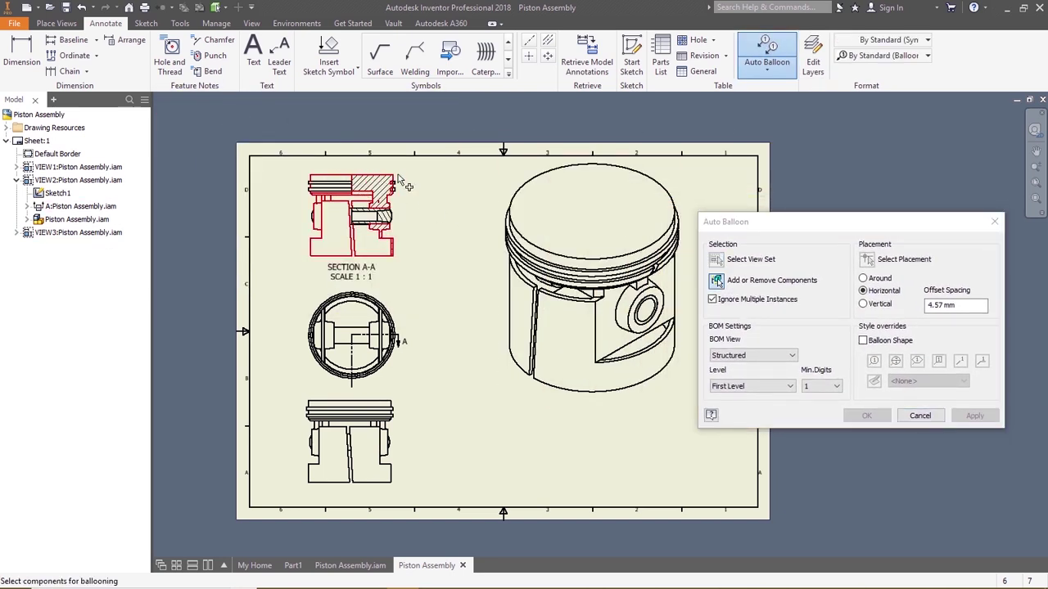
left_click_drag(295, 162, 424, 286)
left_click(867, 261)
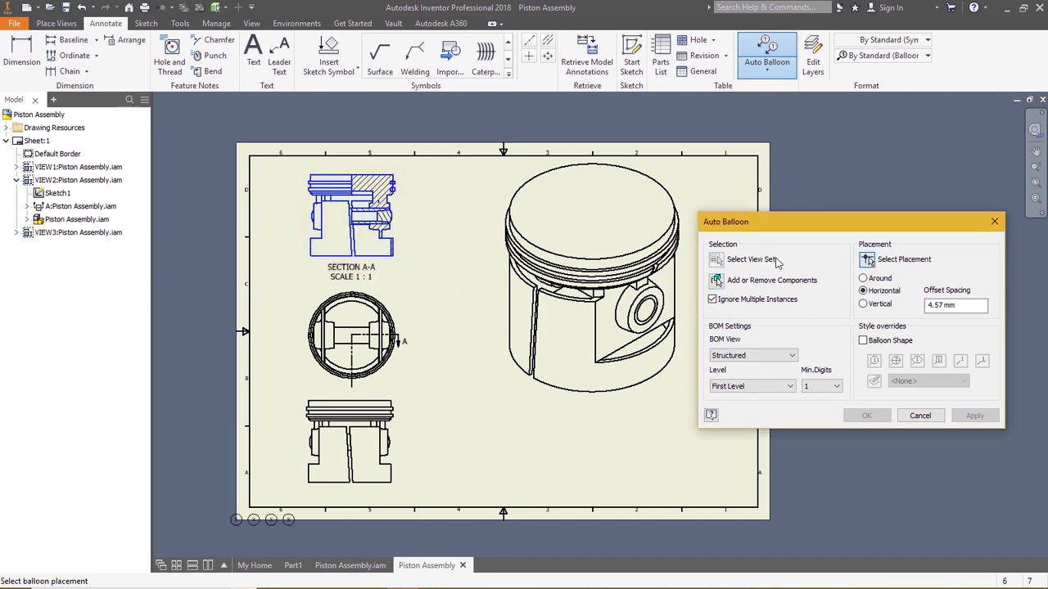
left_click(863, 303)
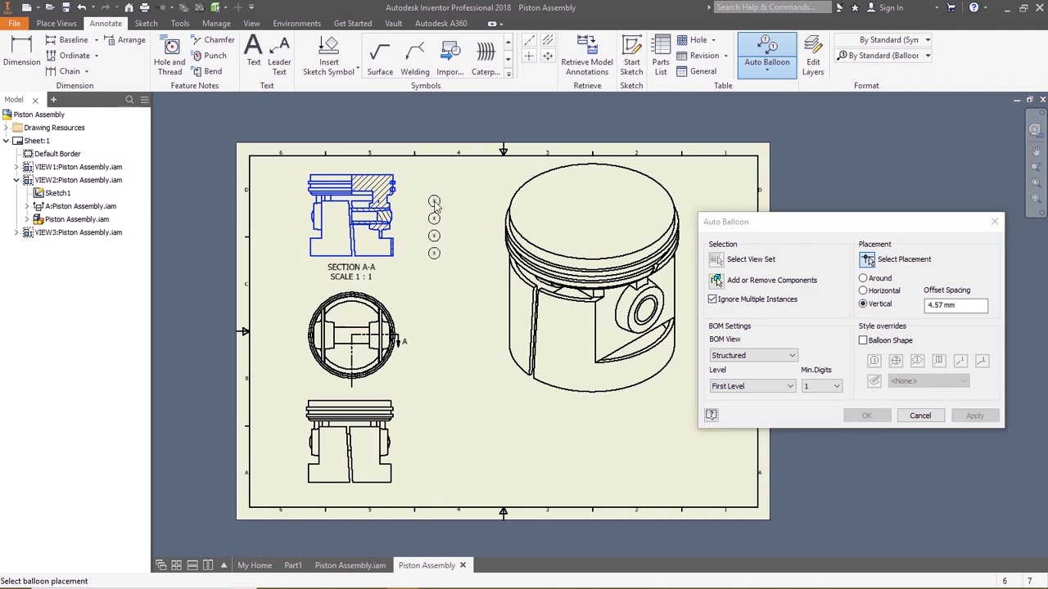
left_click(435, 206)
left_click(956, 417)
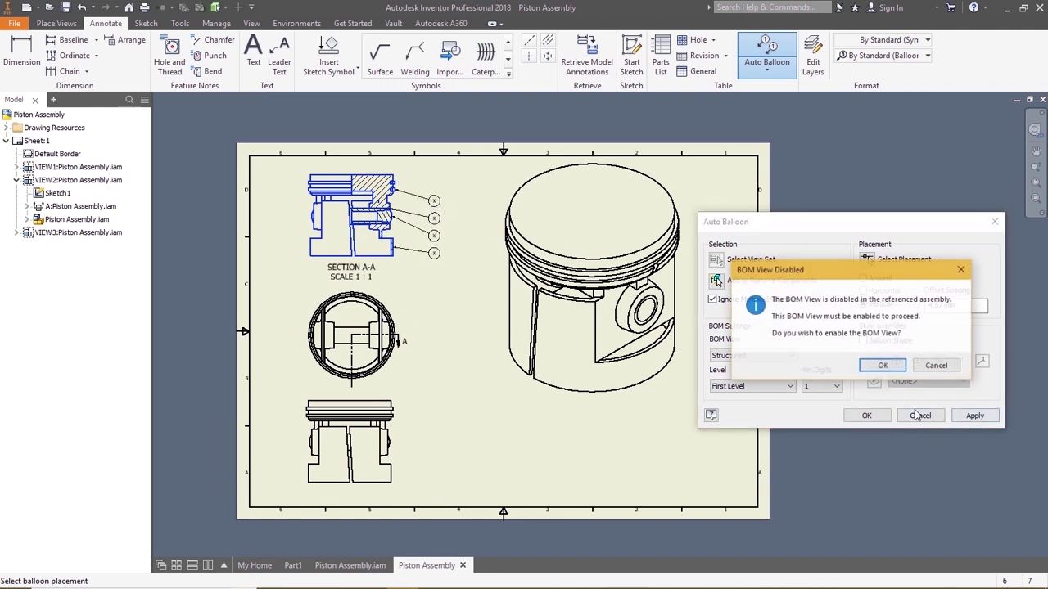
left_click(889, 366)
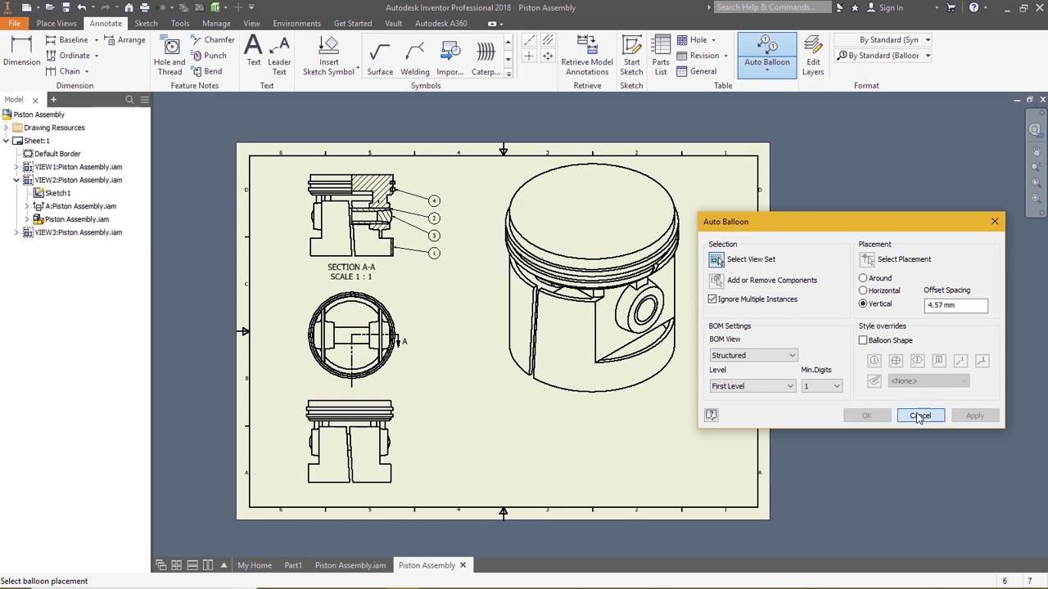
left_click(919, 417)
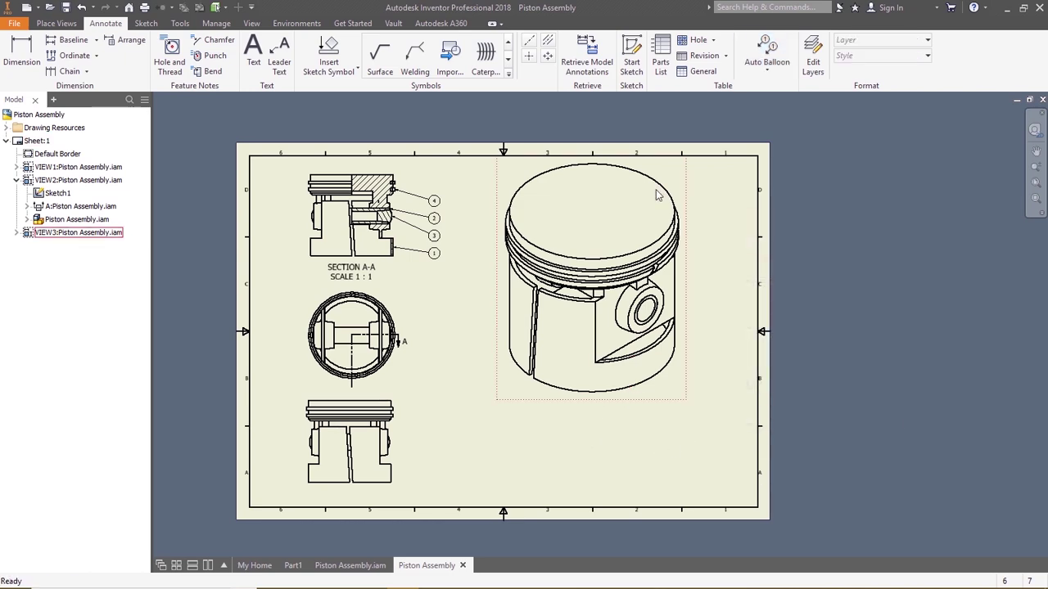
Step: Place a parts list sourced from section A-A at the sheet's lower right
left_click(659, 64)
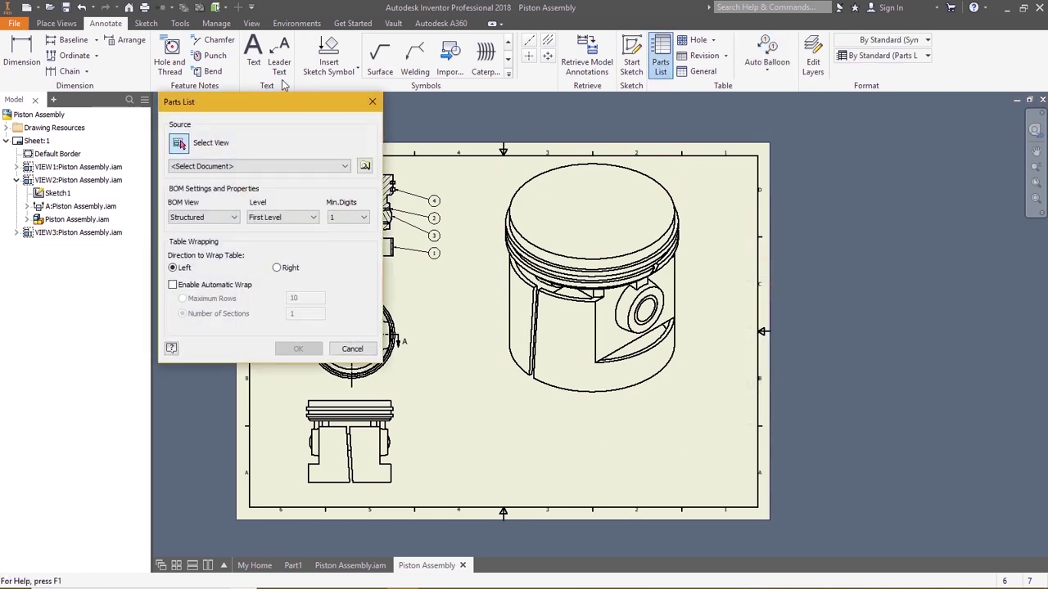
left_click_drag(357, 115, 911, 165)
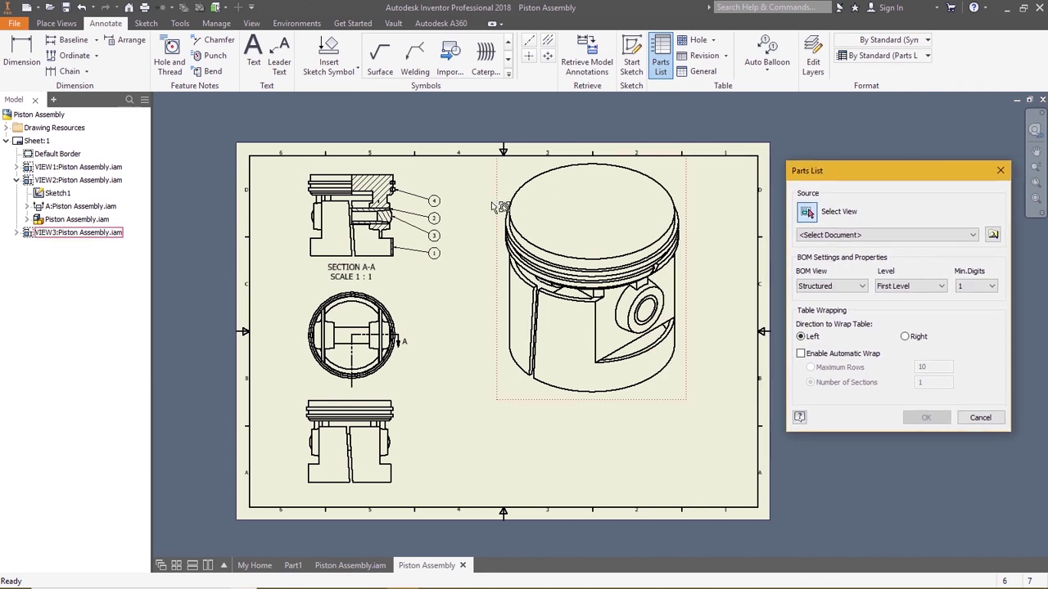
left_click(347, 183)
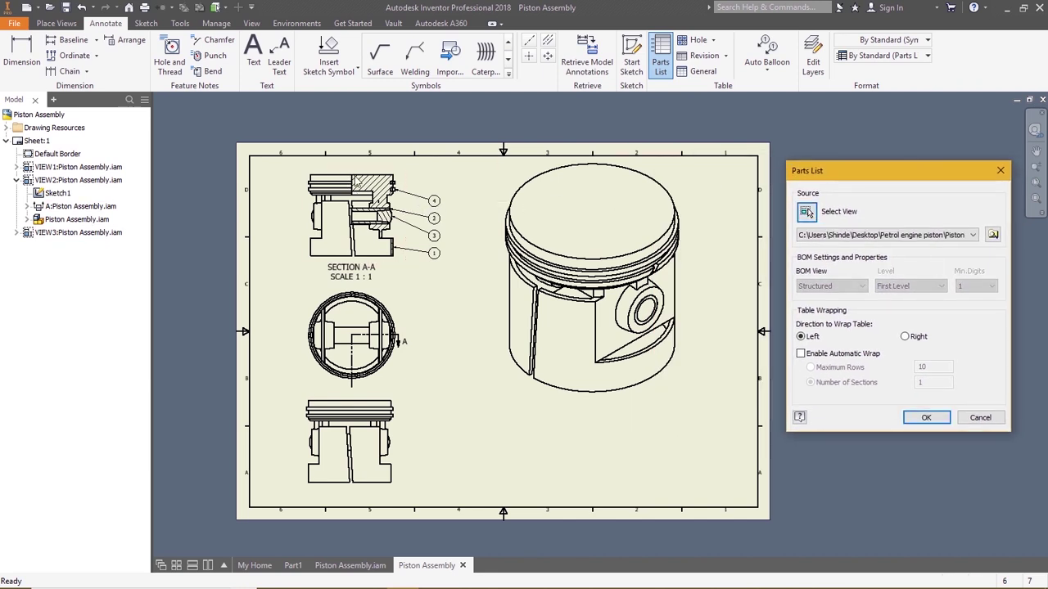
left_click(926, 417)
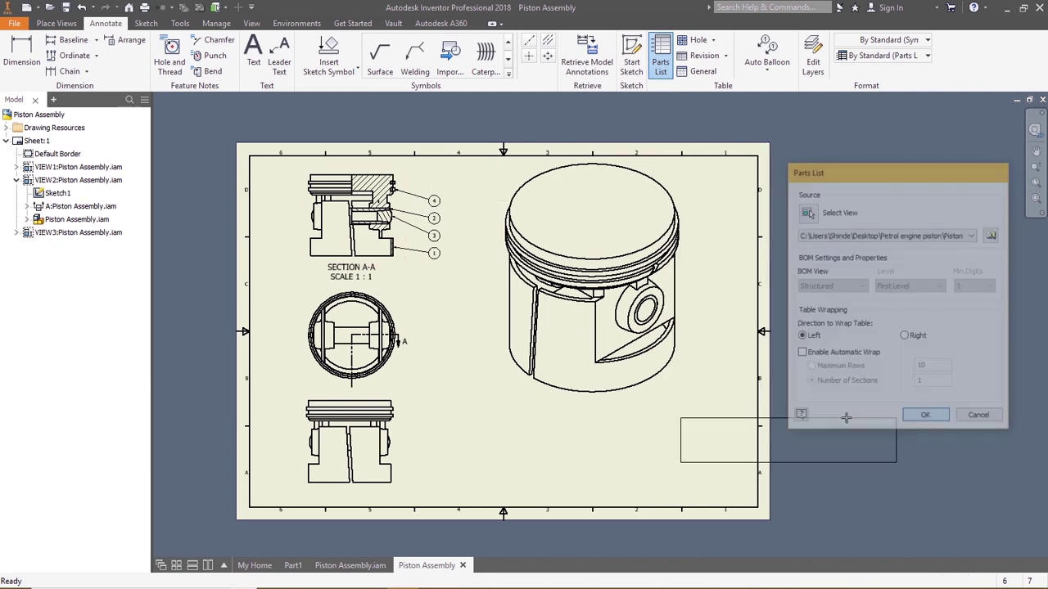
left_click(708, 434)
left_click(652, 418)
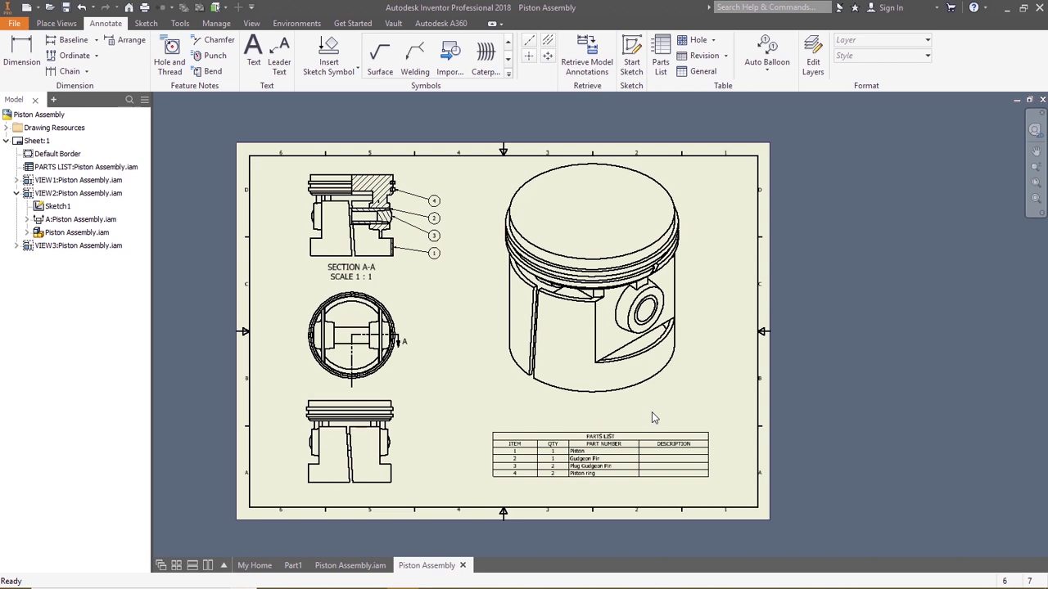
left_click(614, 442)
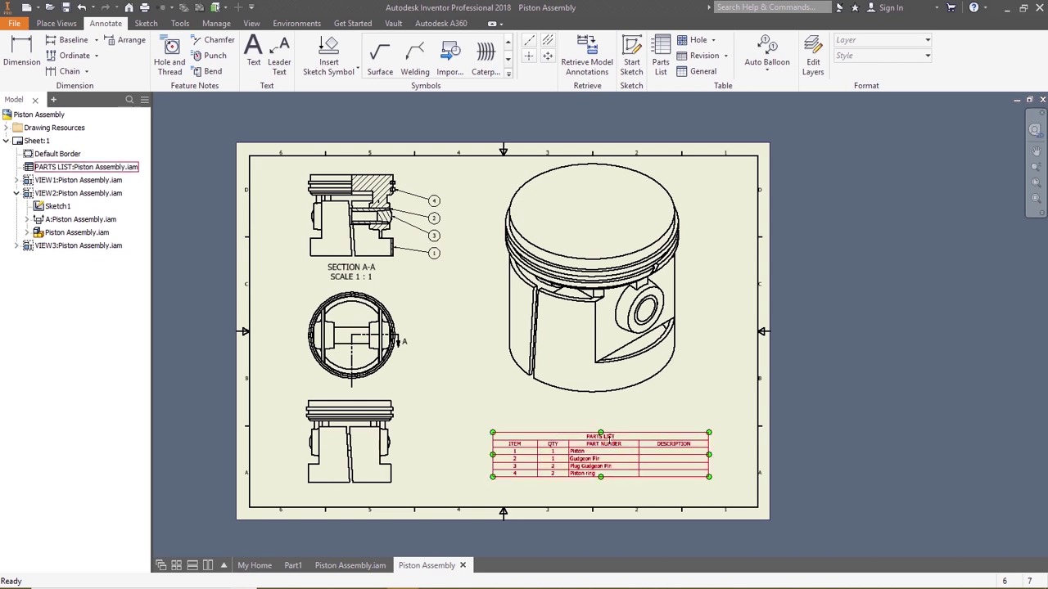
Step: In the parts list's columns, remove DESCRIPTION and add MATERIAL, then apply the change
right_click(610, 443)
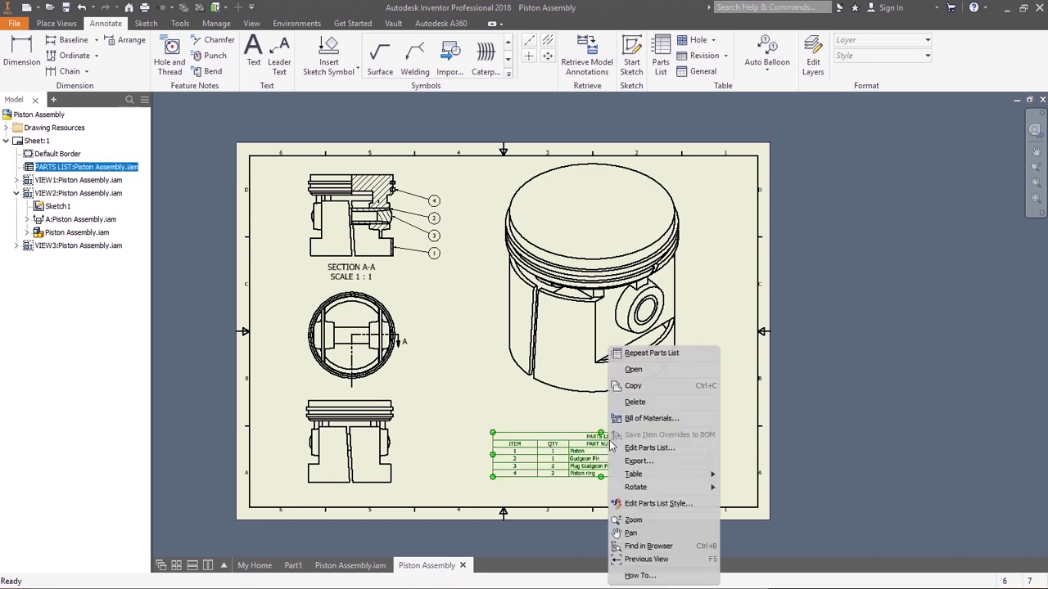
left_click(629, 447)
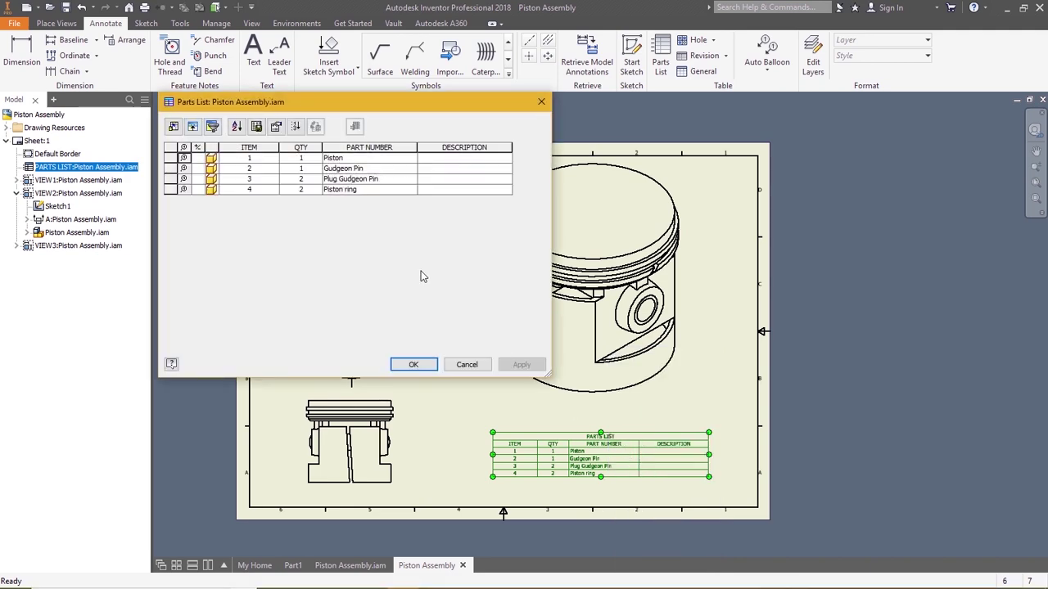
left_click(173, 128)
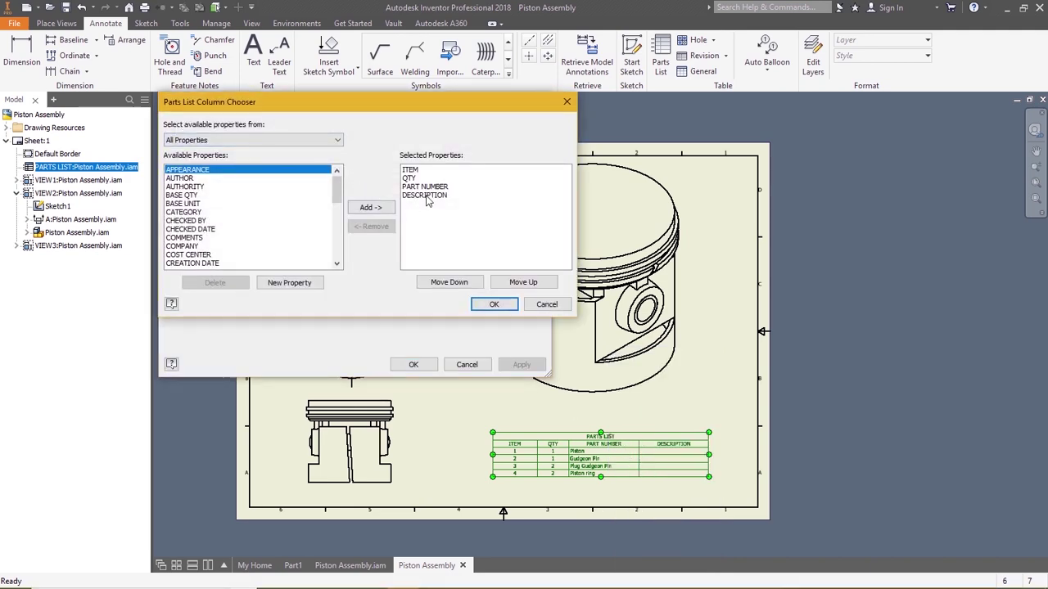
left_click(425, 196)
left_click(373, 227)
left_click_drag(328, 201, 329, 239)
left_click(197, 204)
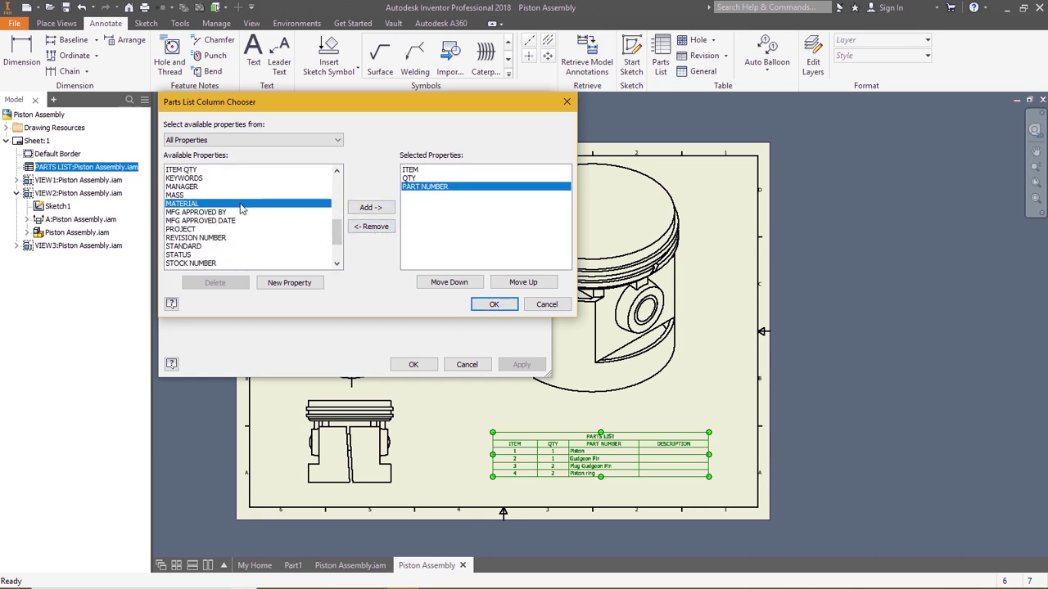
left_click(370, 208)
left_click(492, 304)
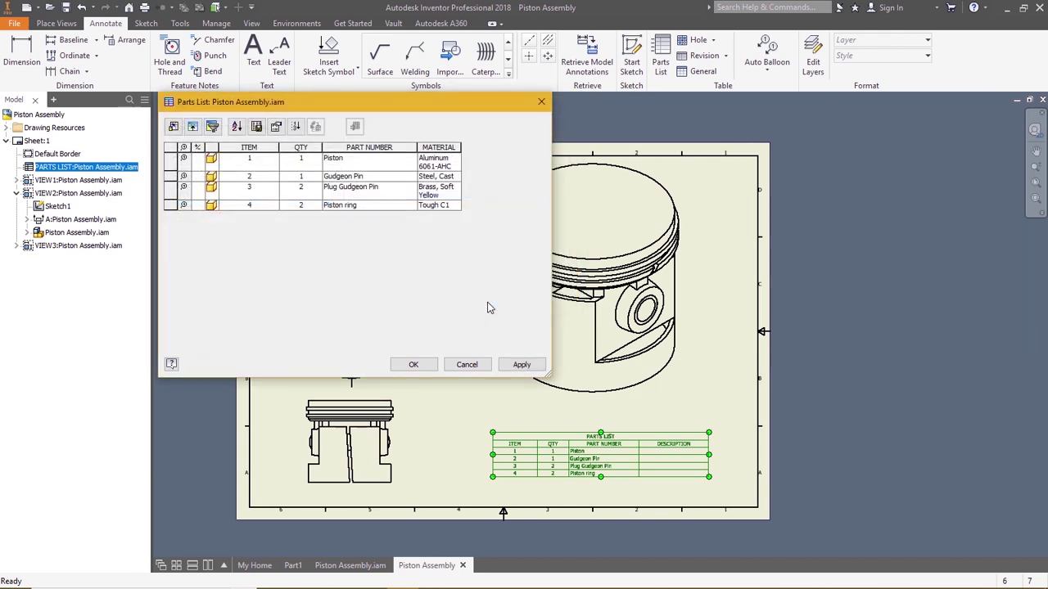
left_click(511, 367)
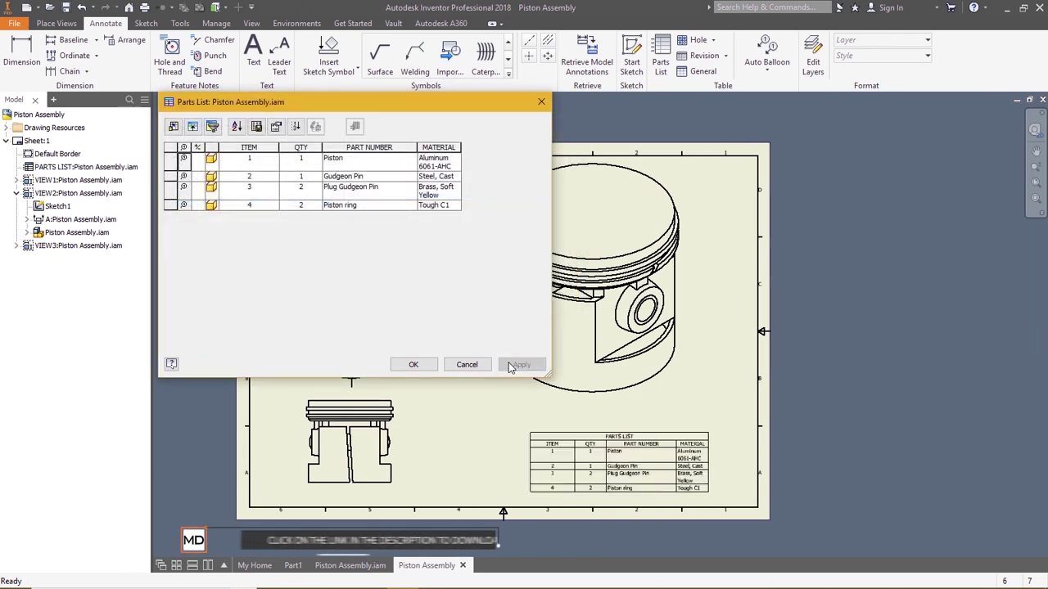
left_click(414, 364)
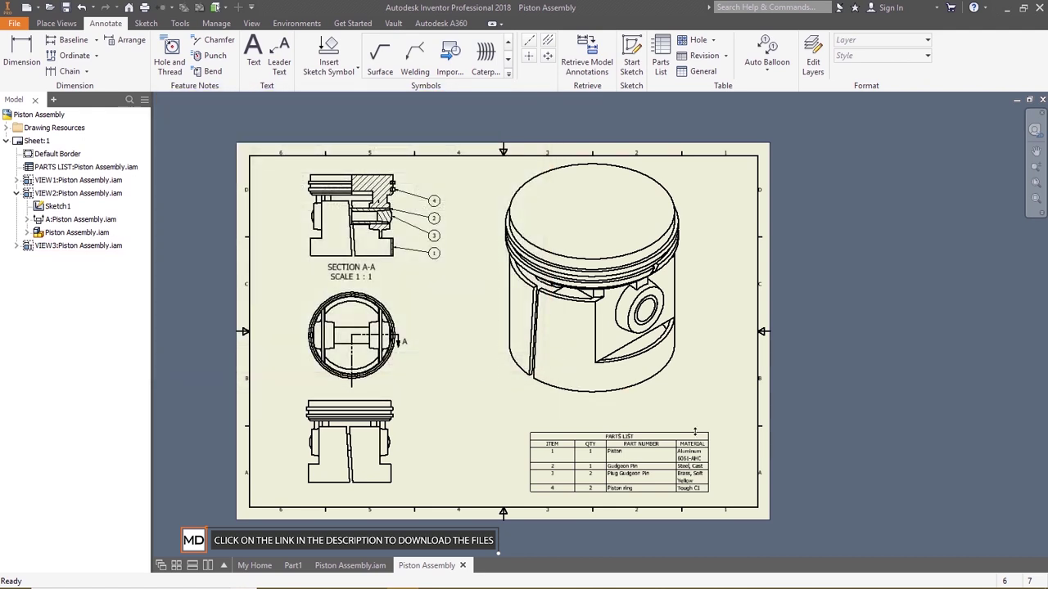
scroll(726, 470, "up", 1)
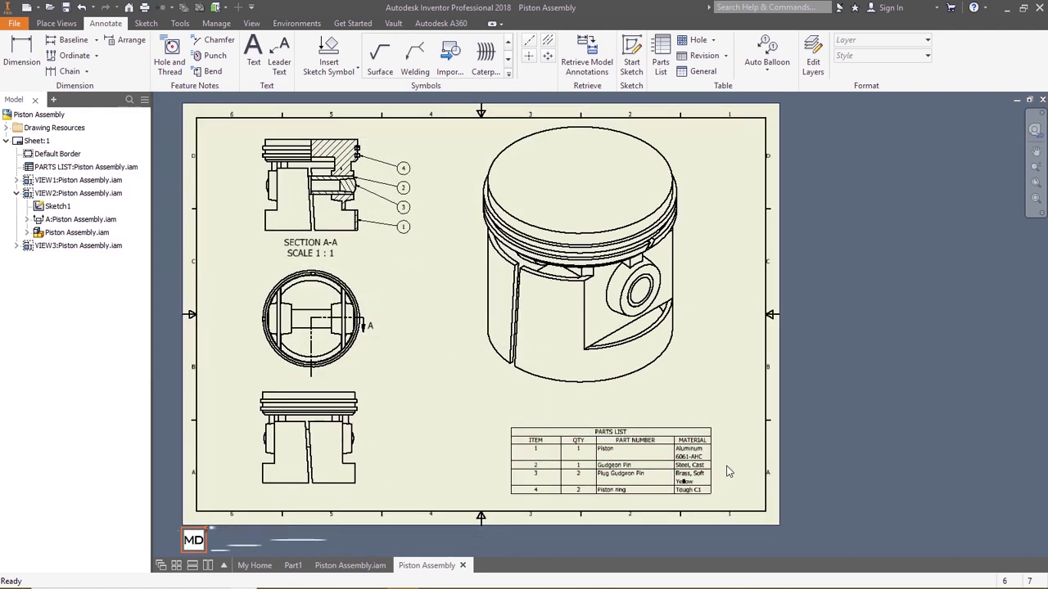